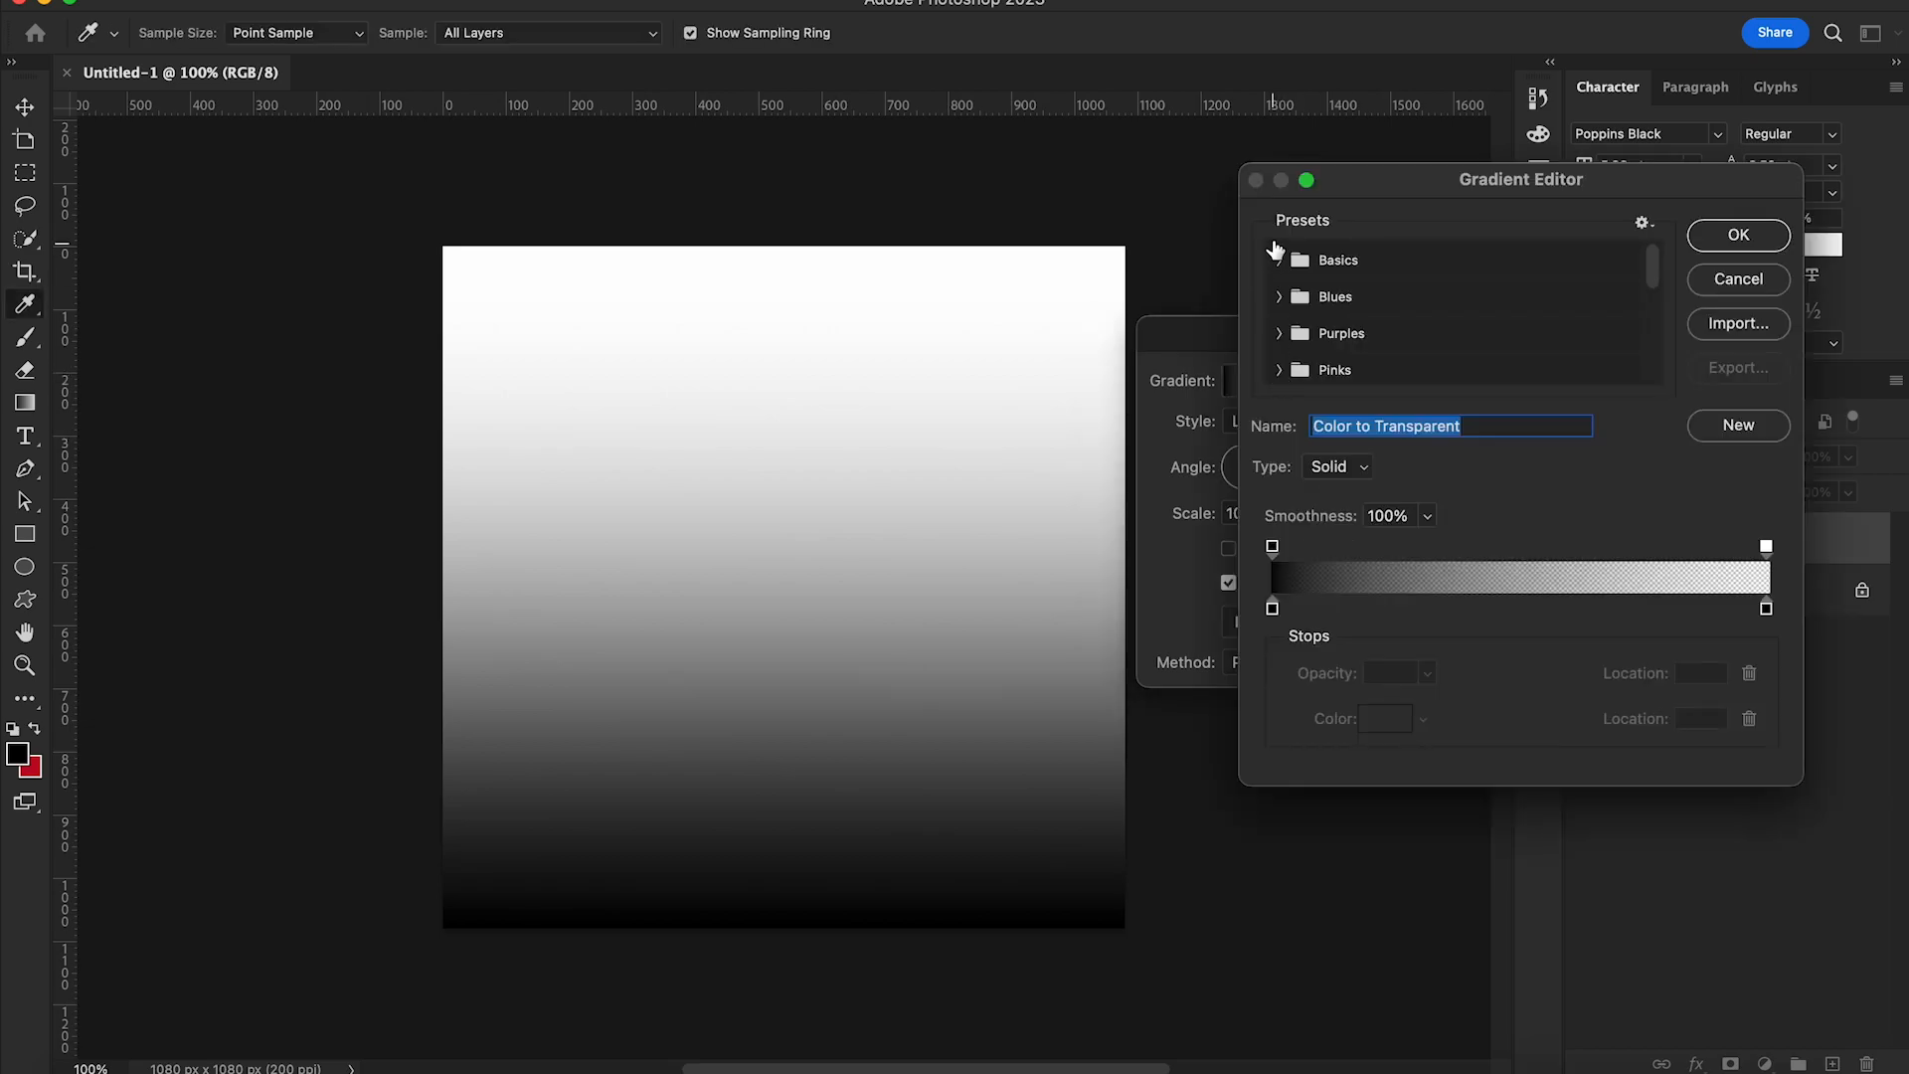
Base the gradient fill on the Foreground to Background preset and set its end stop colour to #1c1c1c
{"action": "left_click", "coordinate": [1311, 299]}
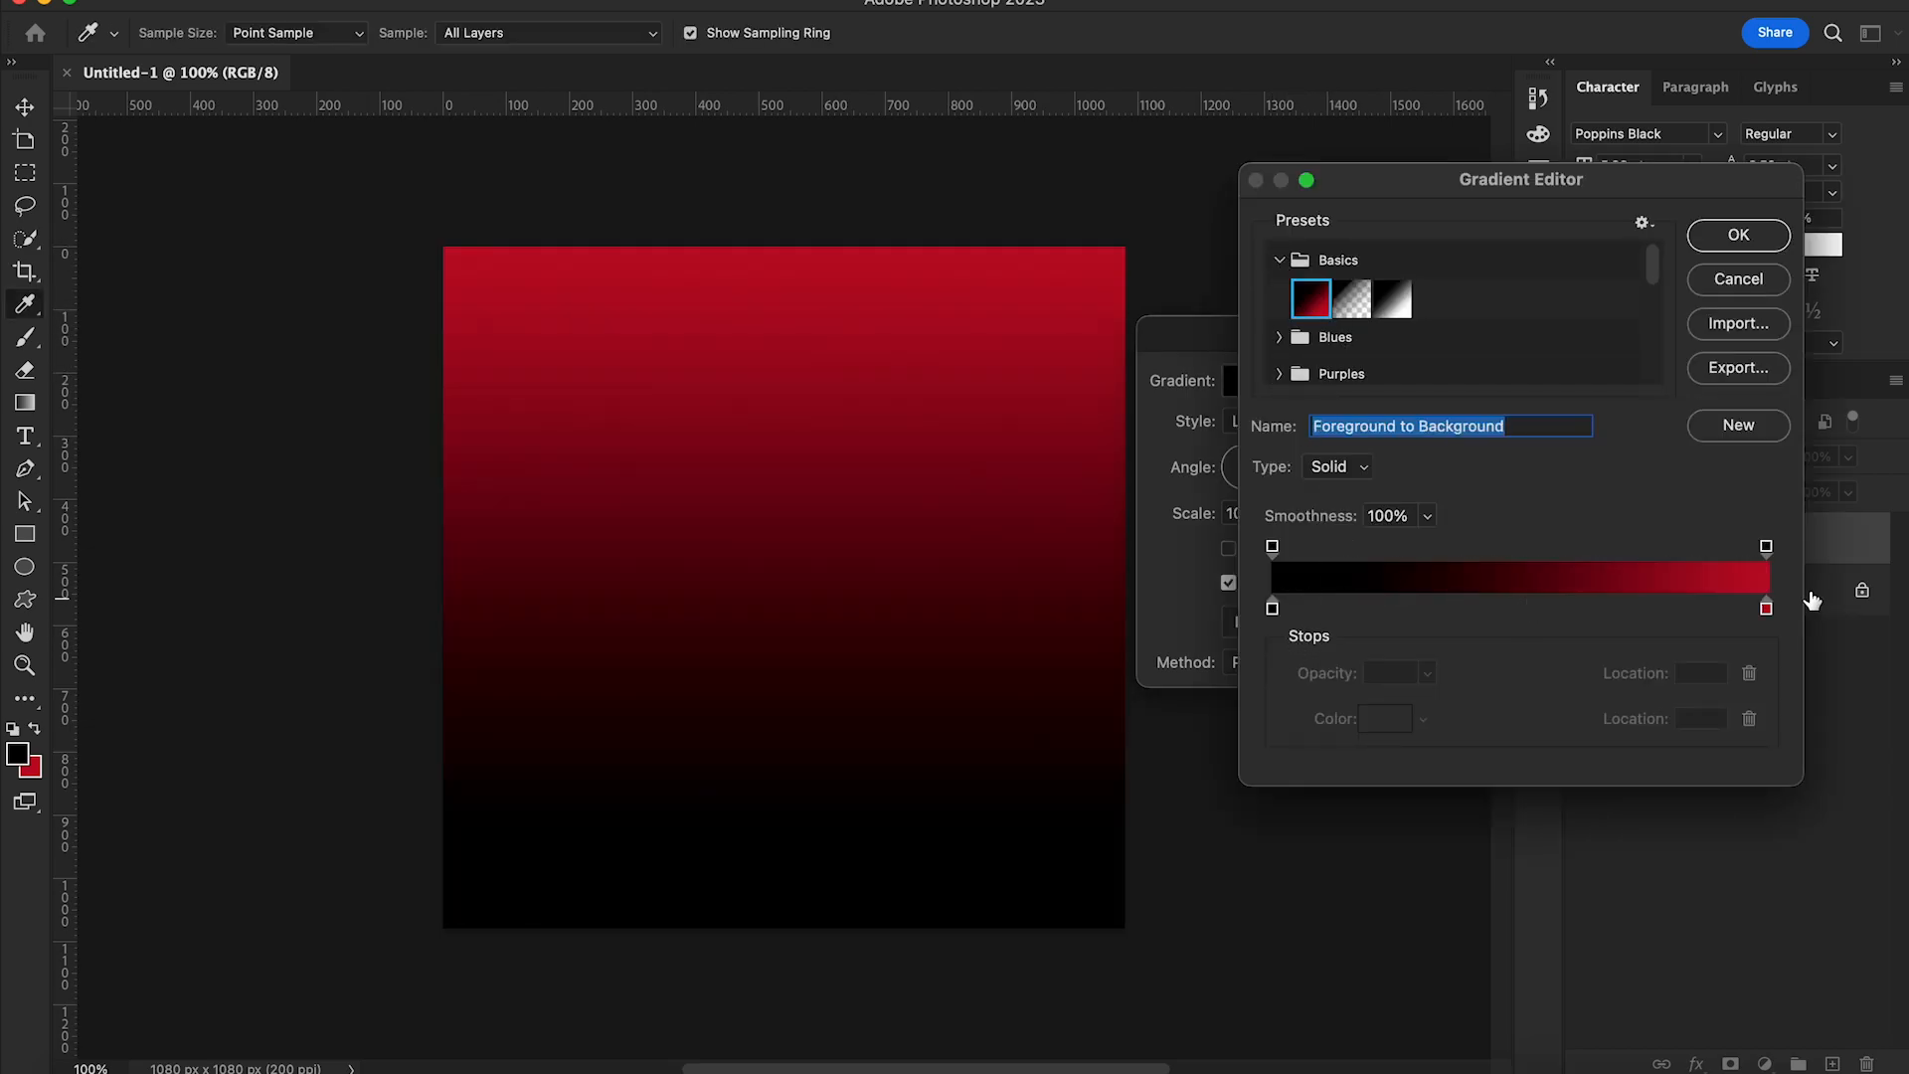
{"action": "double_click", "coordinate": [1766, 609]}
{"action": "left_click_drag", "start_coordinate": [1331, 752], "coordinate": [1253, 831]}
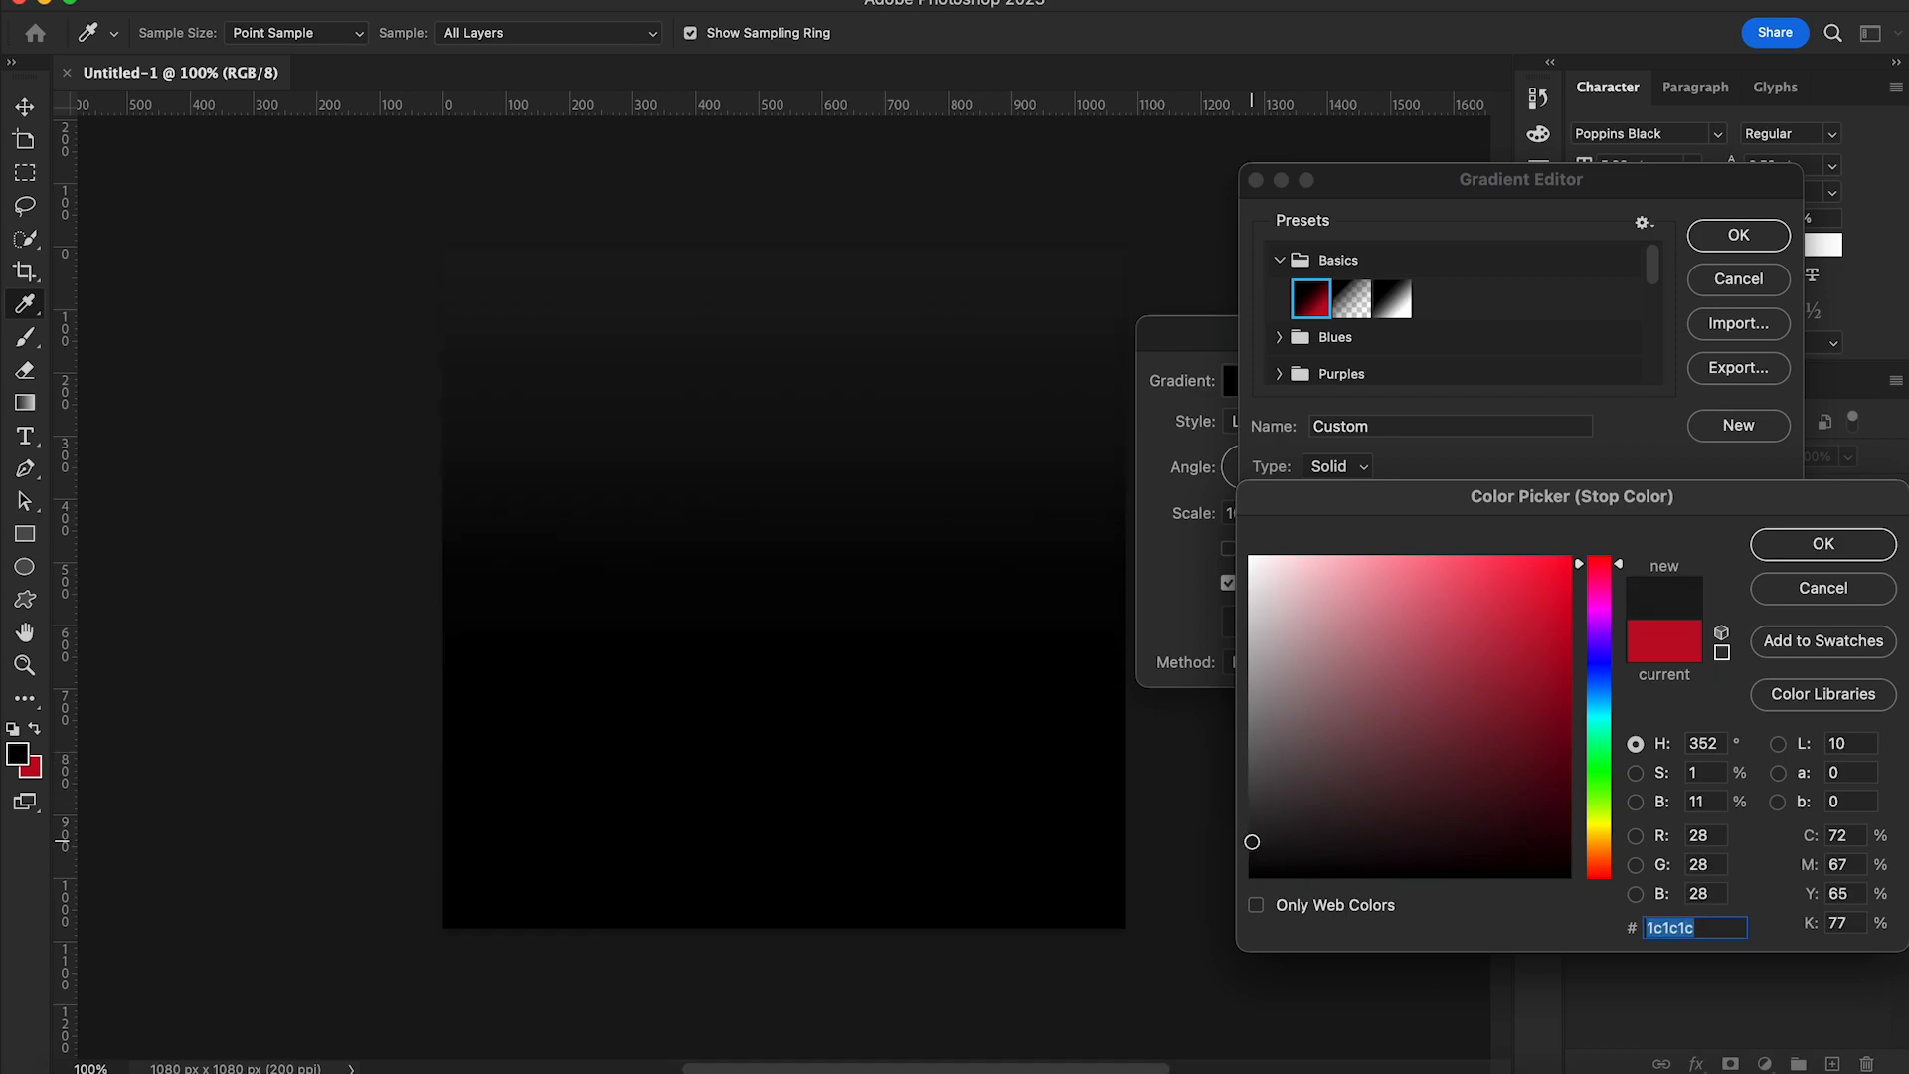
{"action": "left_click", "coordinate": [1824, 543]}
{"action": "left_click", "coordinate": [1739, 234]}
Make the gradient fill radial and reversed, with its scale set to 206%
{"action": "left_click", "coordinate": [1306, 422]}
{"action": "left_click", "coordinate": [1308, 449]}
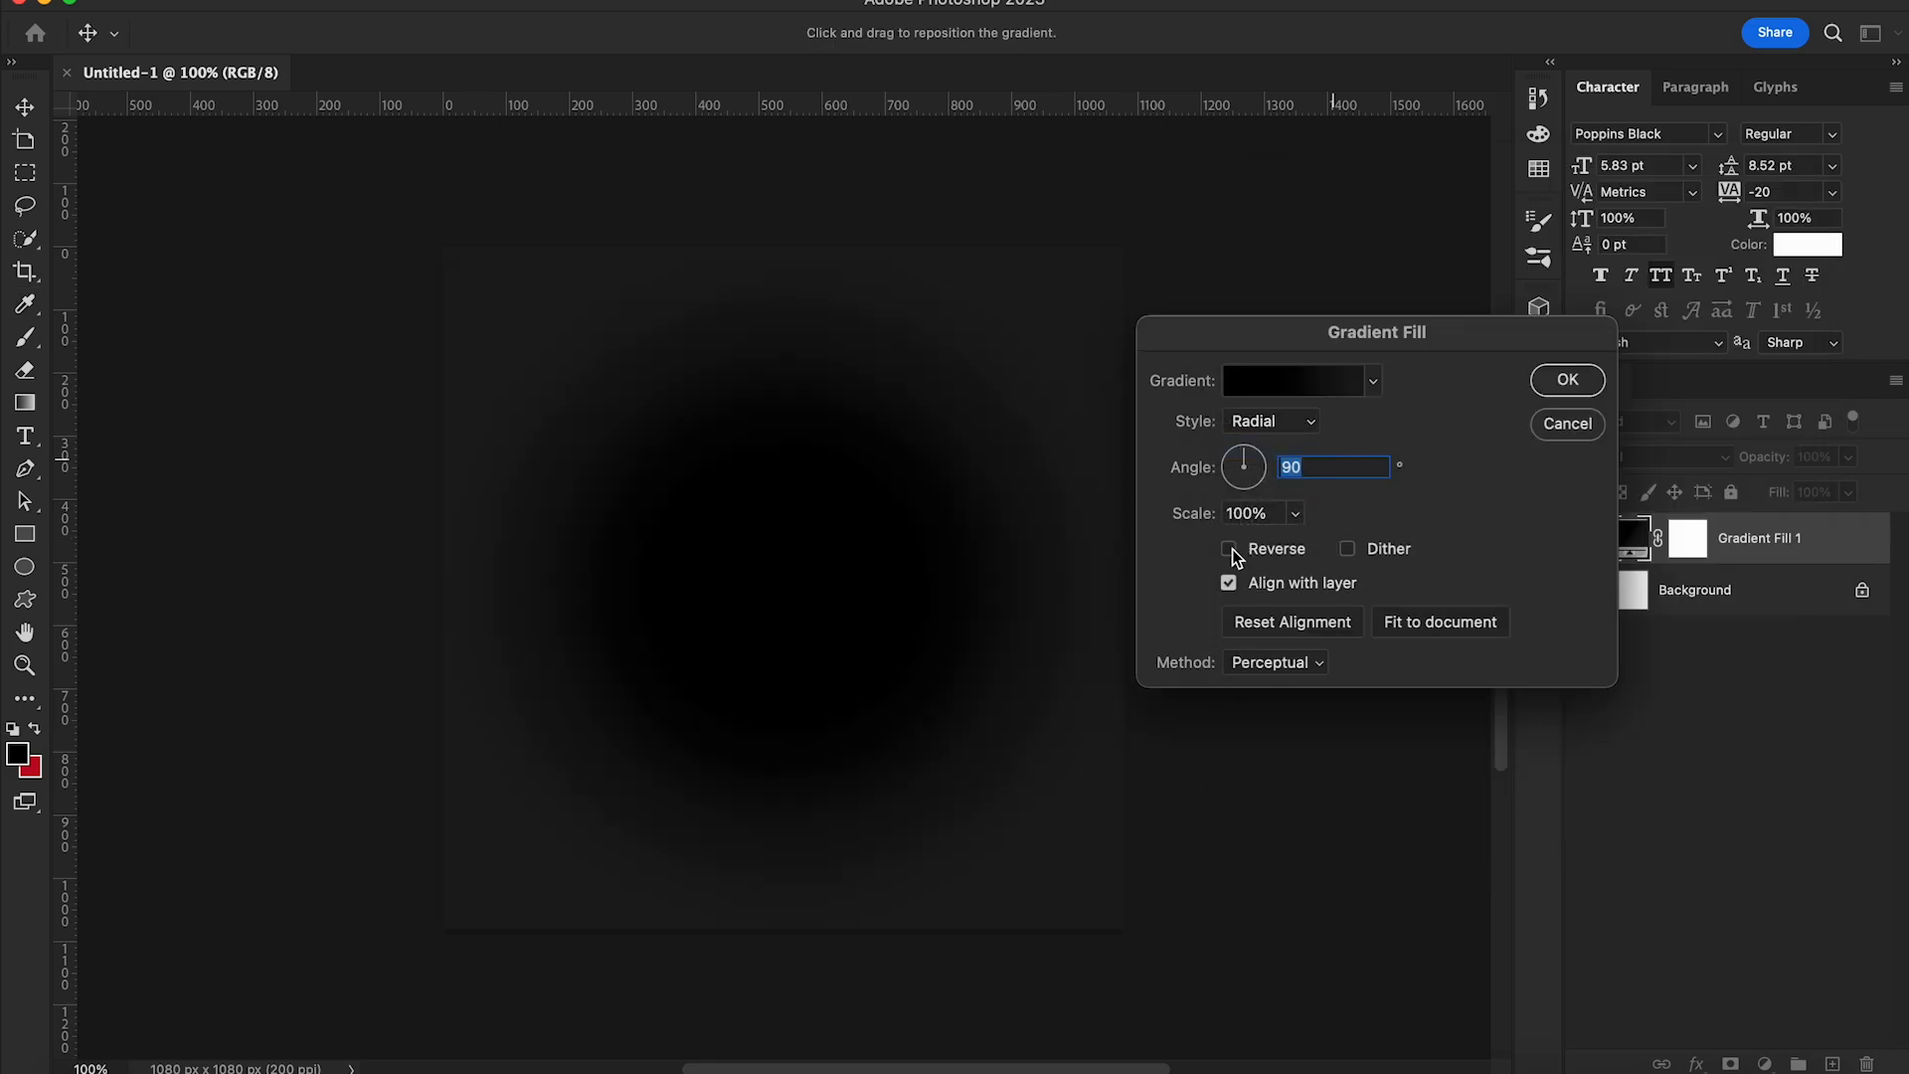
{"action": "left_click", "coordinate": [1233, 549]}
{"action": "left_click", "coordinate": [1295, 513]}
{"action": "left_click_drag", "start_coordinate": [1295, 545], "coordinate": [1311, 545]}
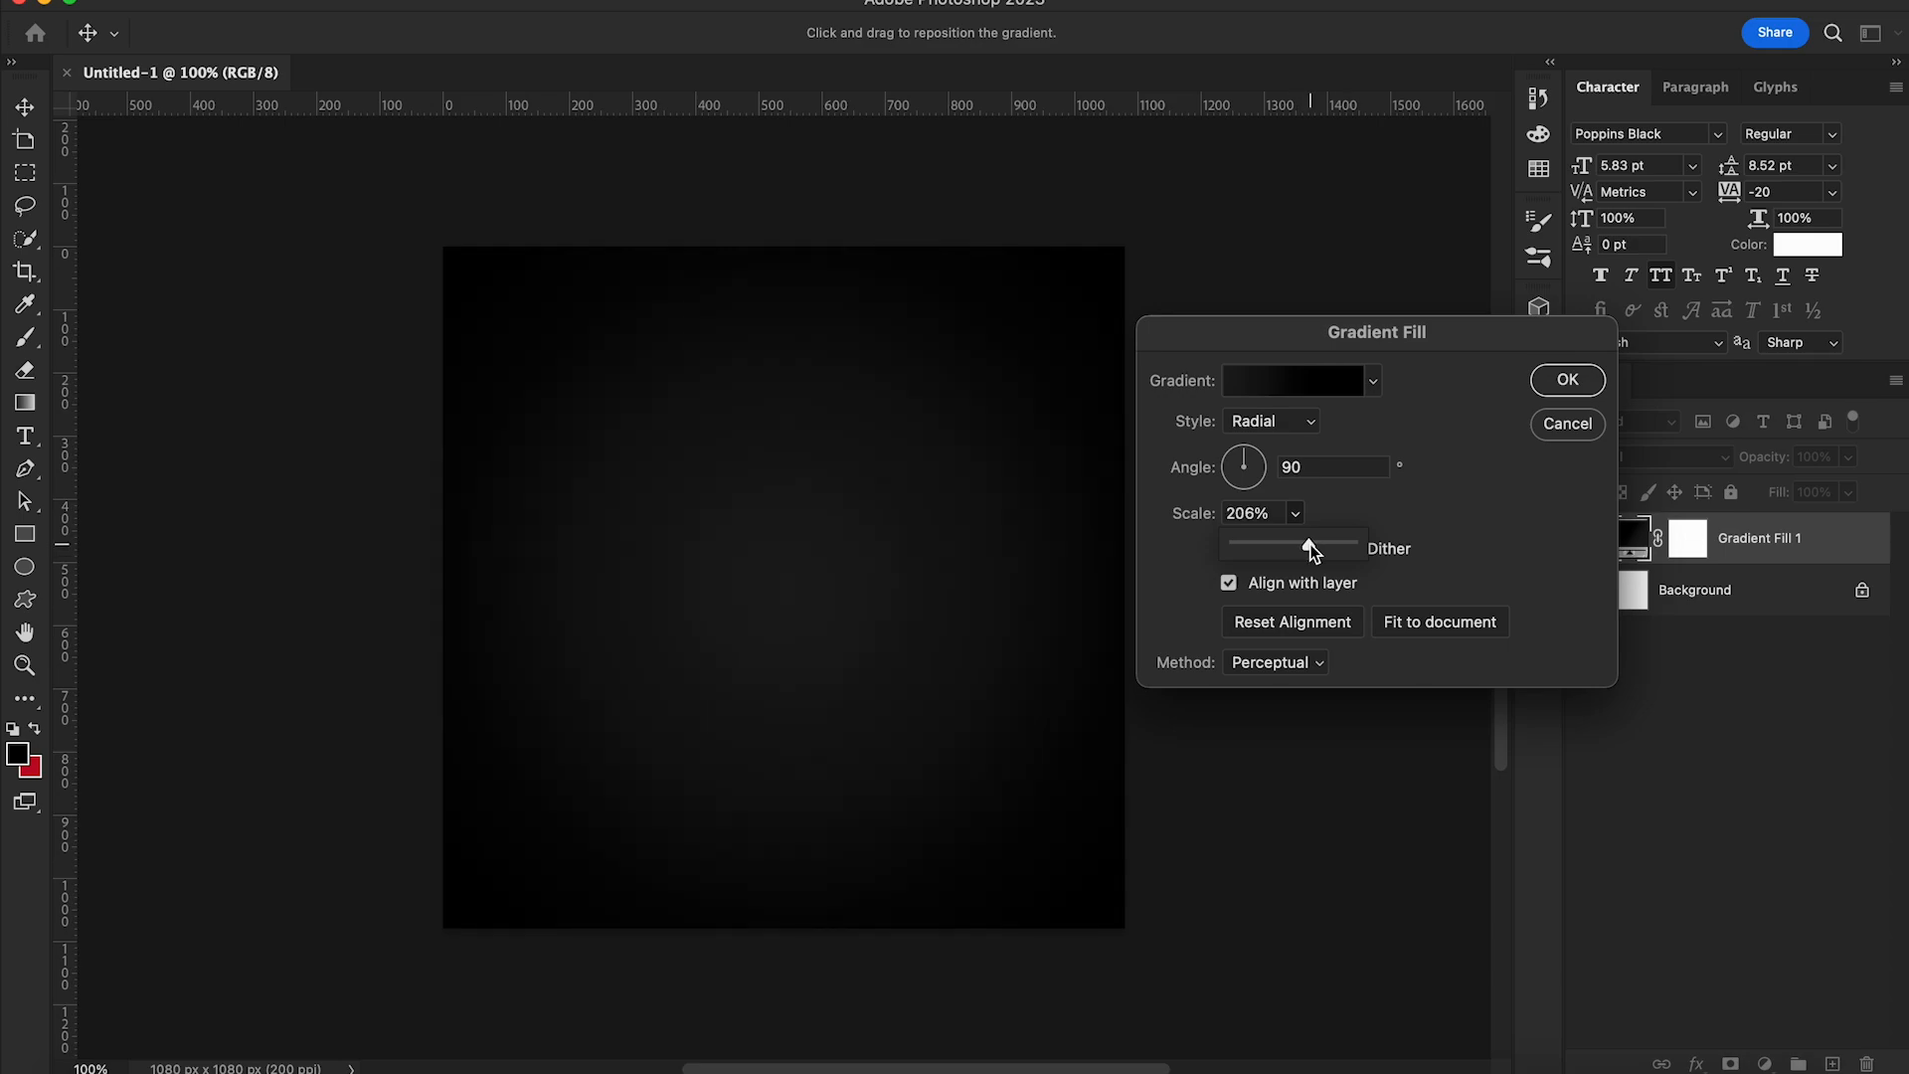
{"action": "left_click", "coordinate": [1553, 379]}
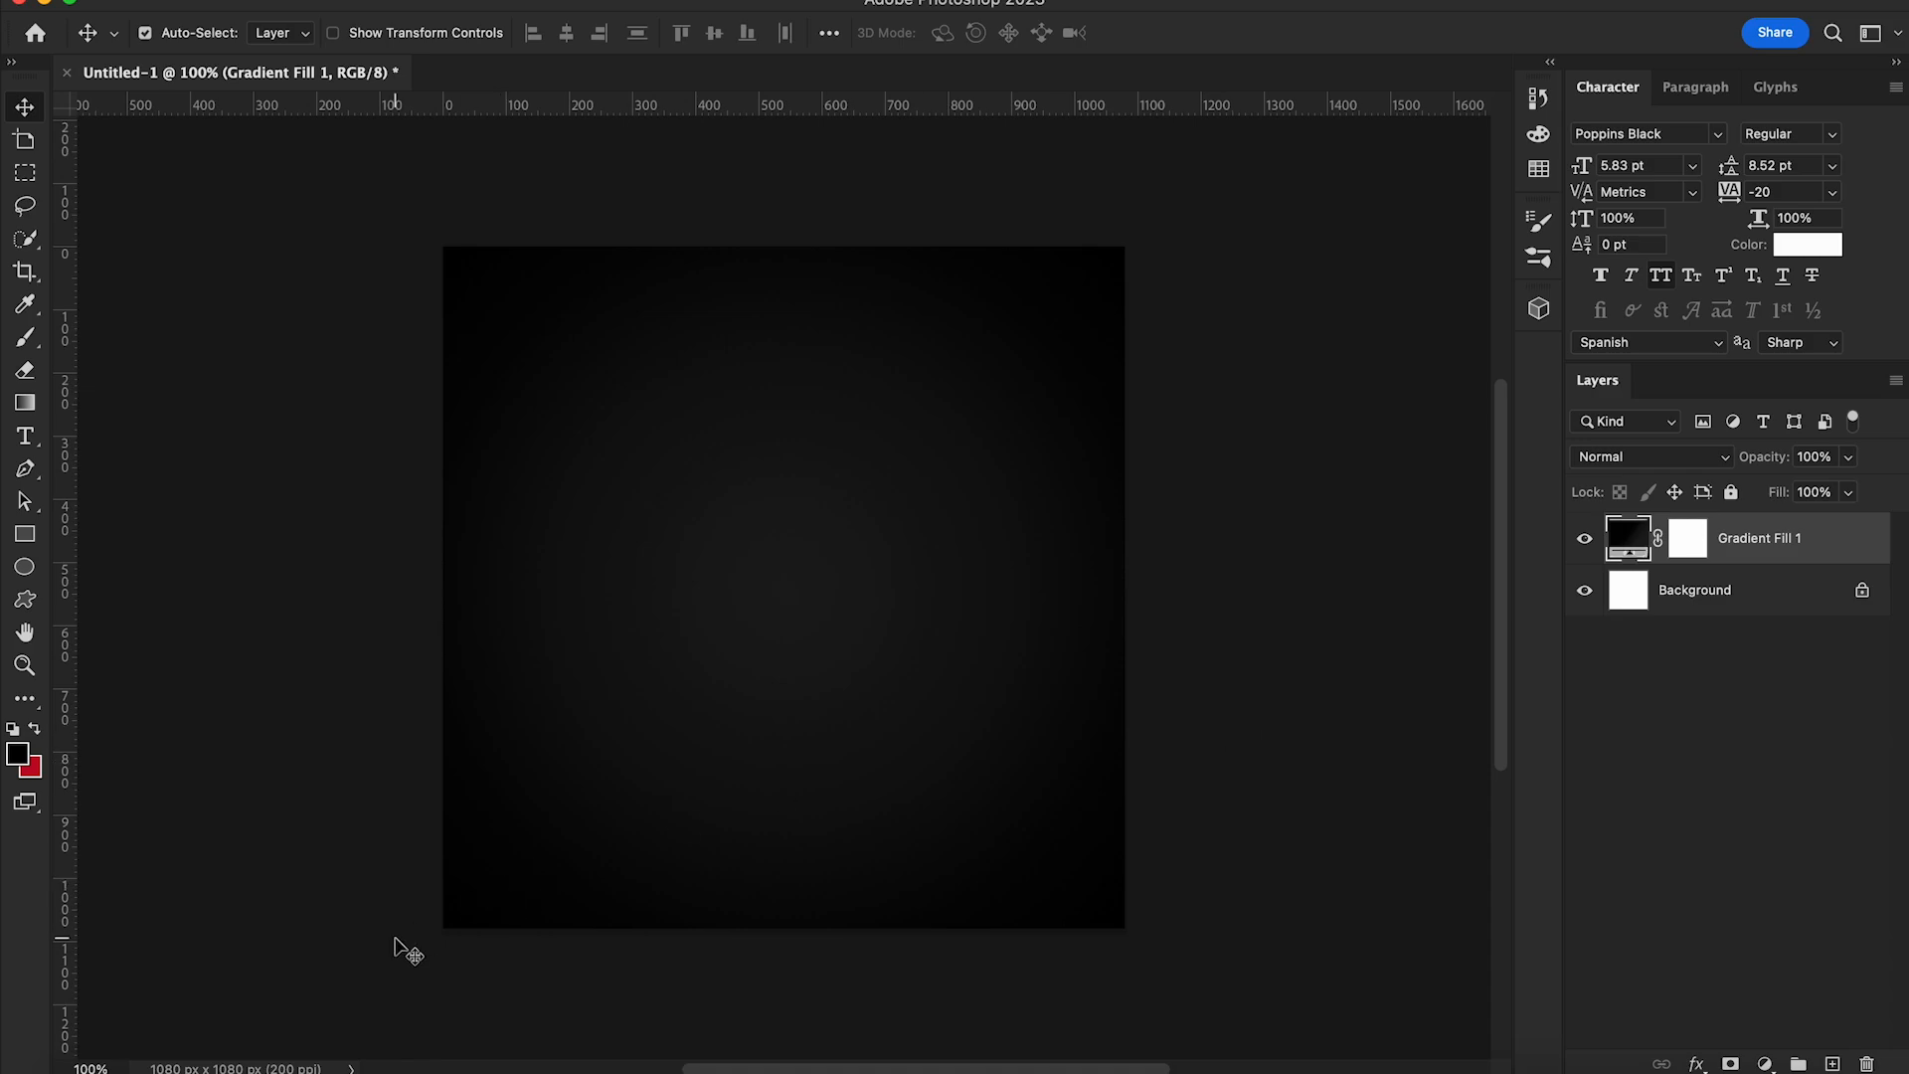
Place texture.jpg in the document, scale it to 1080 × 1620 px to span the canvas width, and nudge it slightly down
{"action": "left_click", "coordinate": [97, 1073]}
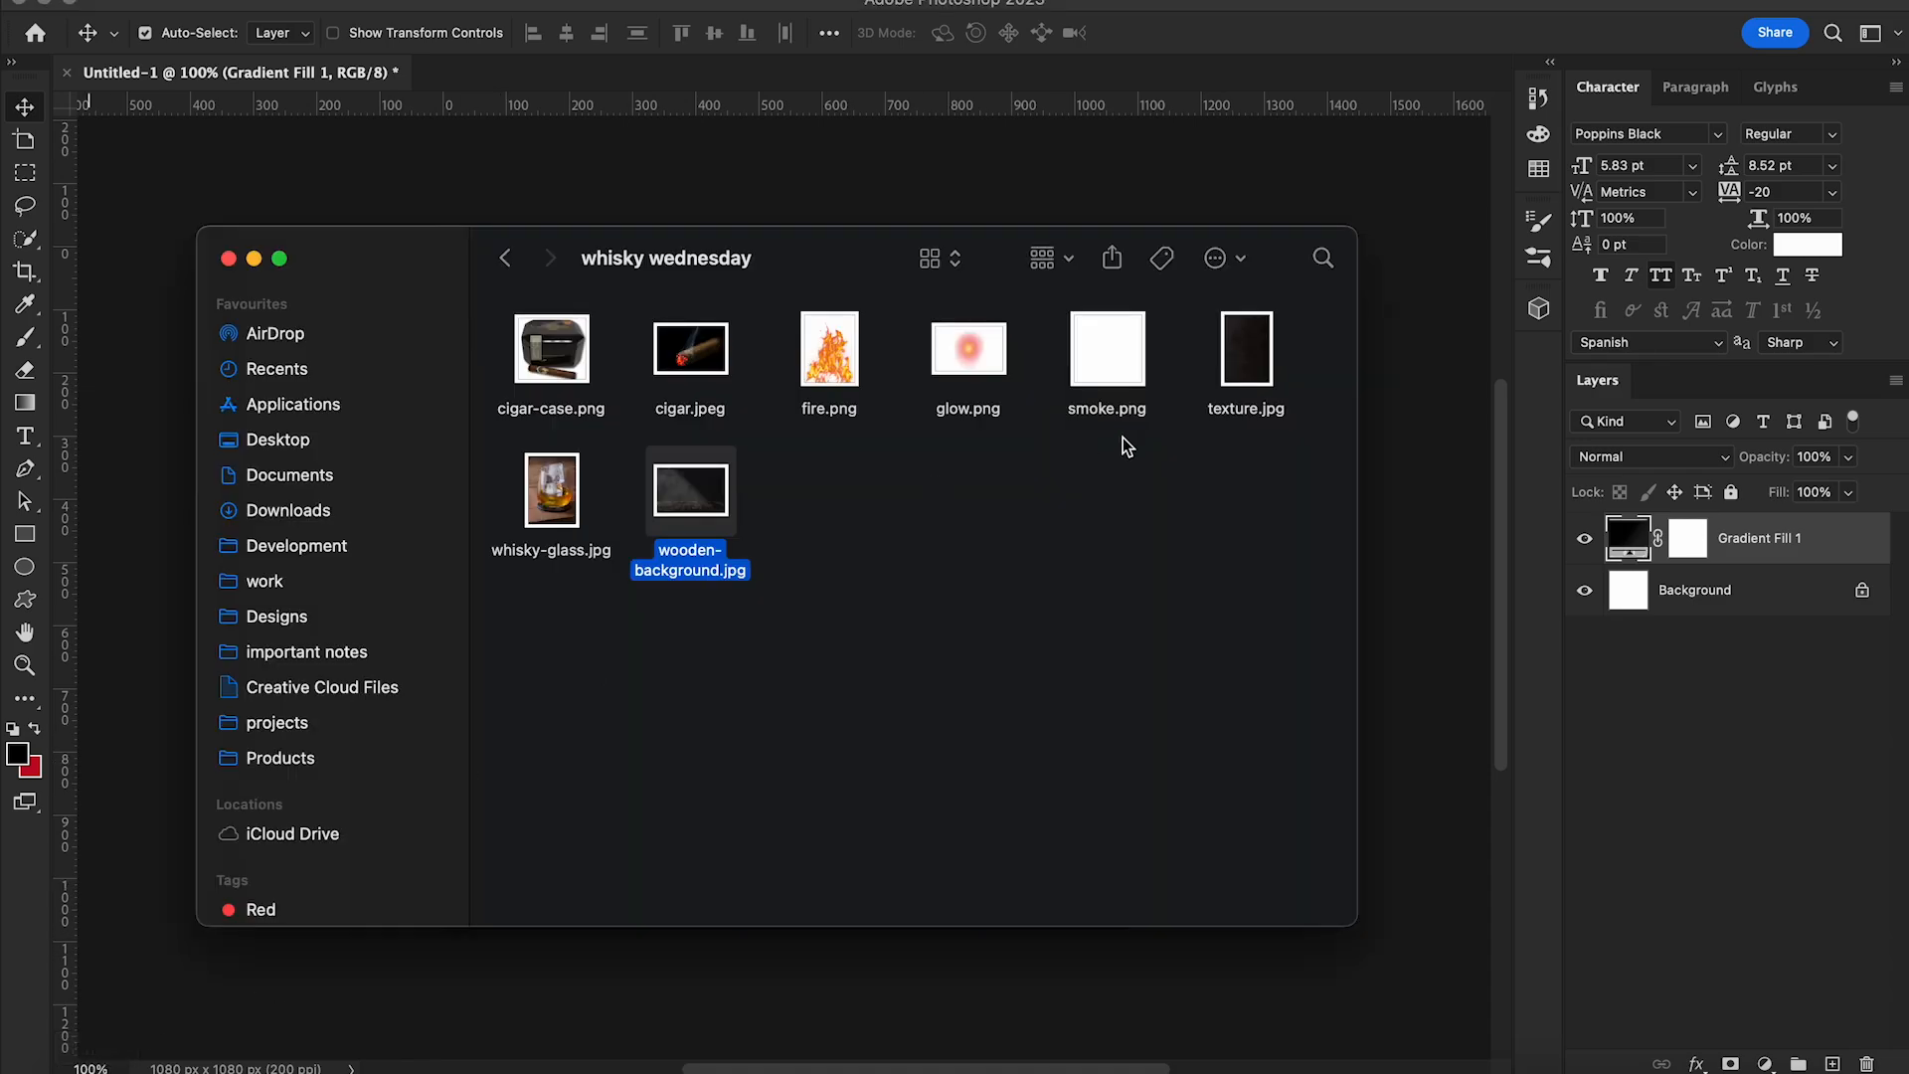
{"action": "left_click", "coordinate": [1251, 370]}
{"action": "left_click_drag", "start_coordinate": [1424, 418], "coordinate": [1424, 414]}
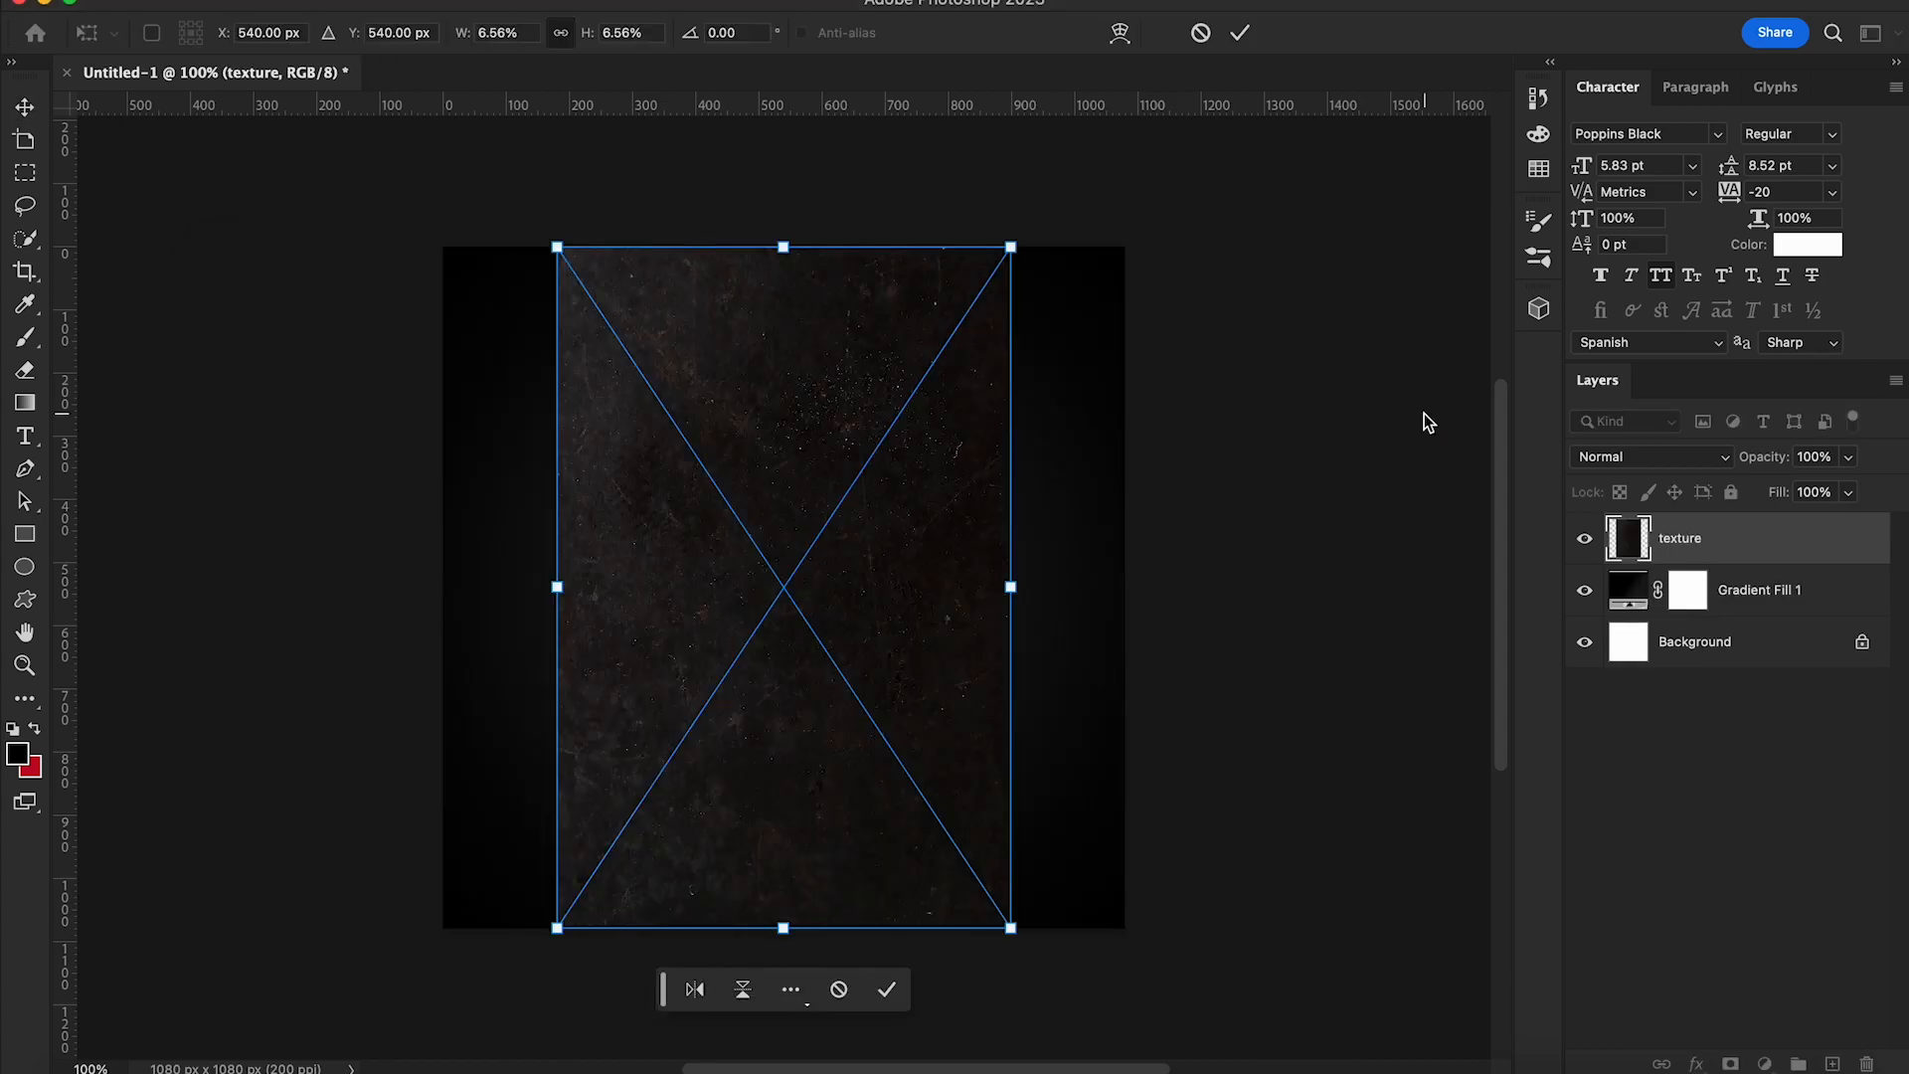
{"action": "left_click_drag", "start_coordinate": [1012, 595], "coordinate": [1127, 615]}
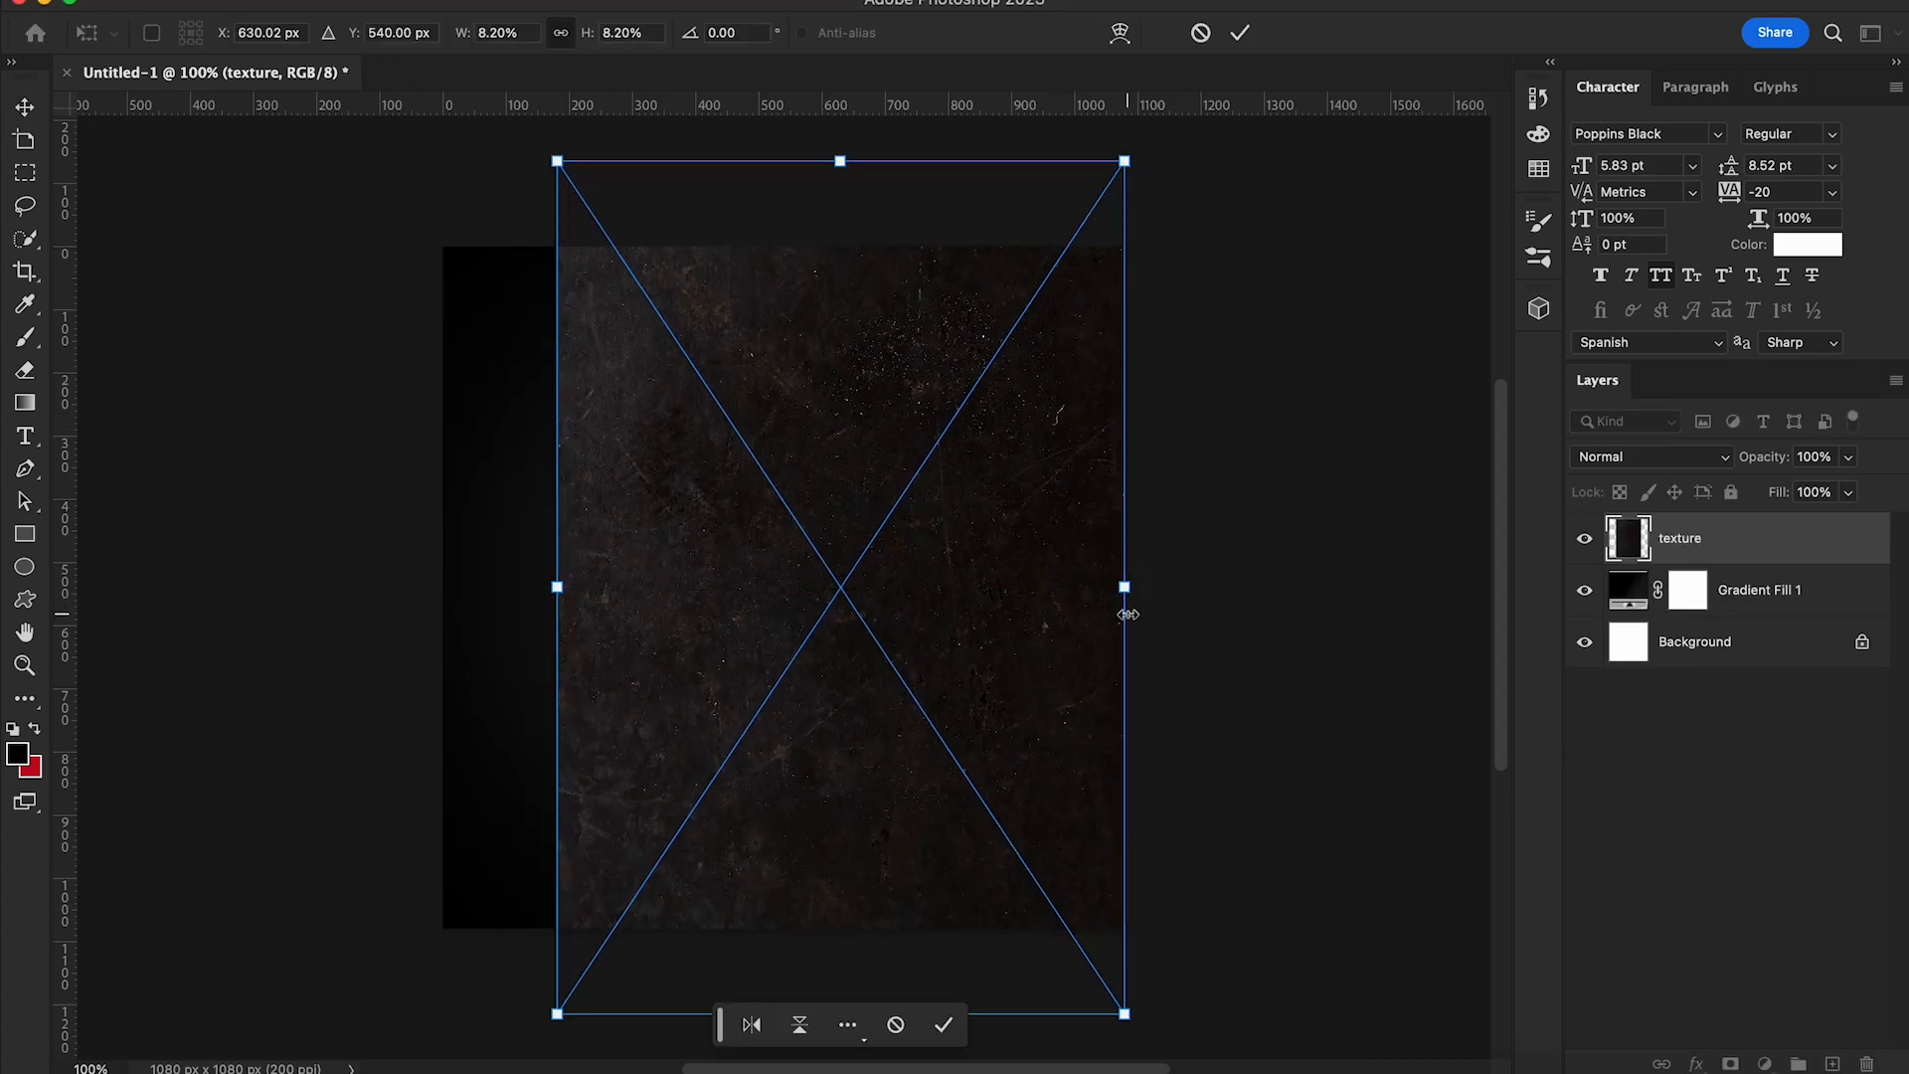
{"action": "left_click_drag", "start_coordinate": [557, 588], "coordinate": [435, 601]}
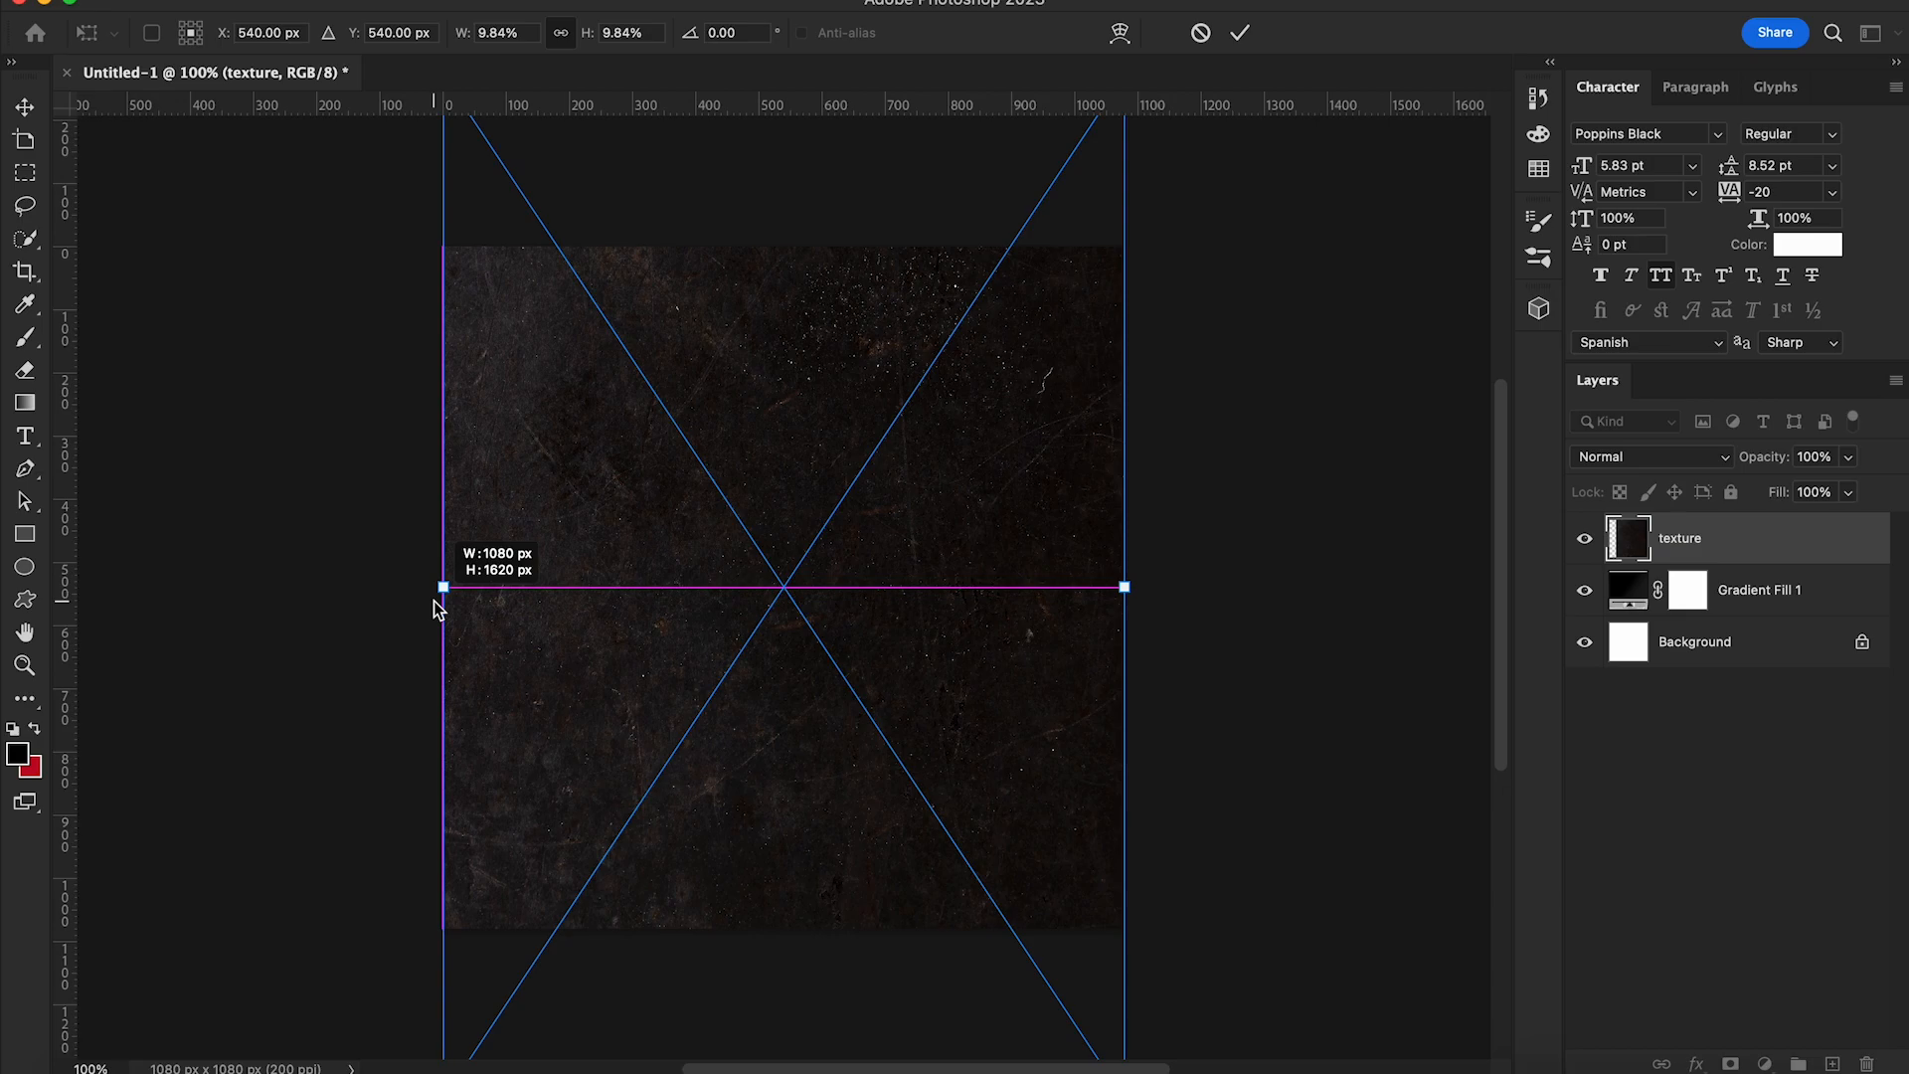
{"action": "left_click_drag", "start_coordinate": [958, 485], "coordinate": [953, 535]}
{"action": "key", "text": "Return"}
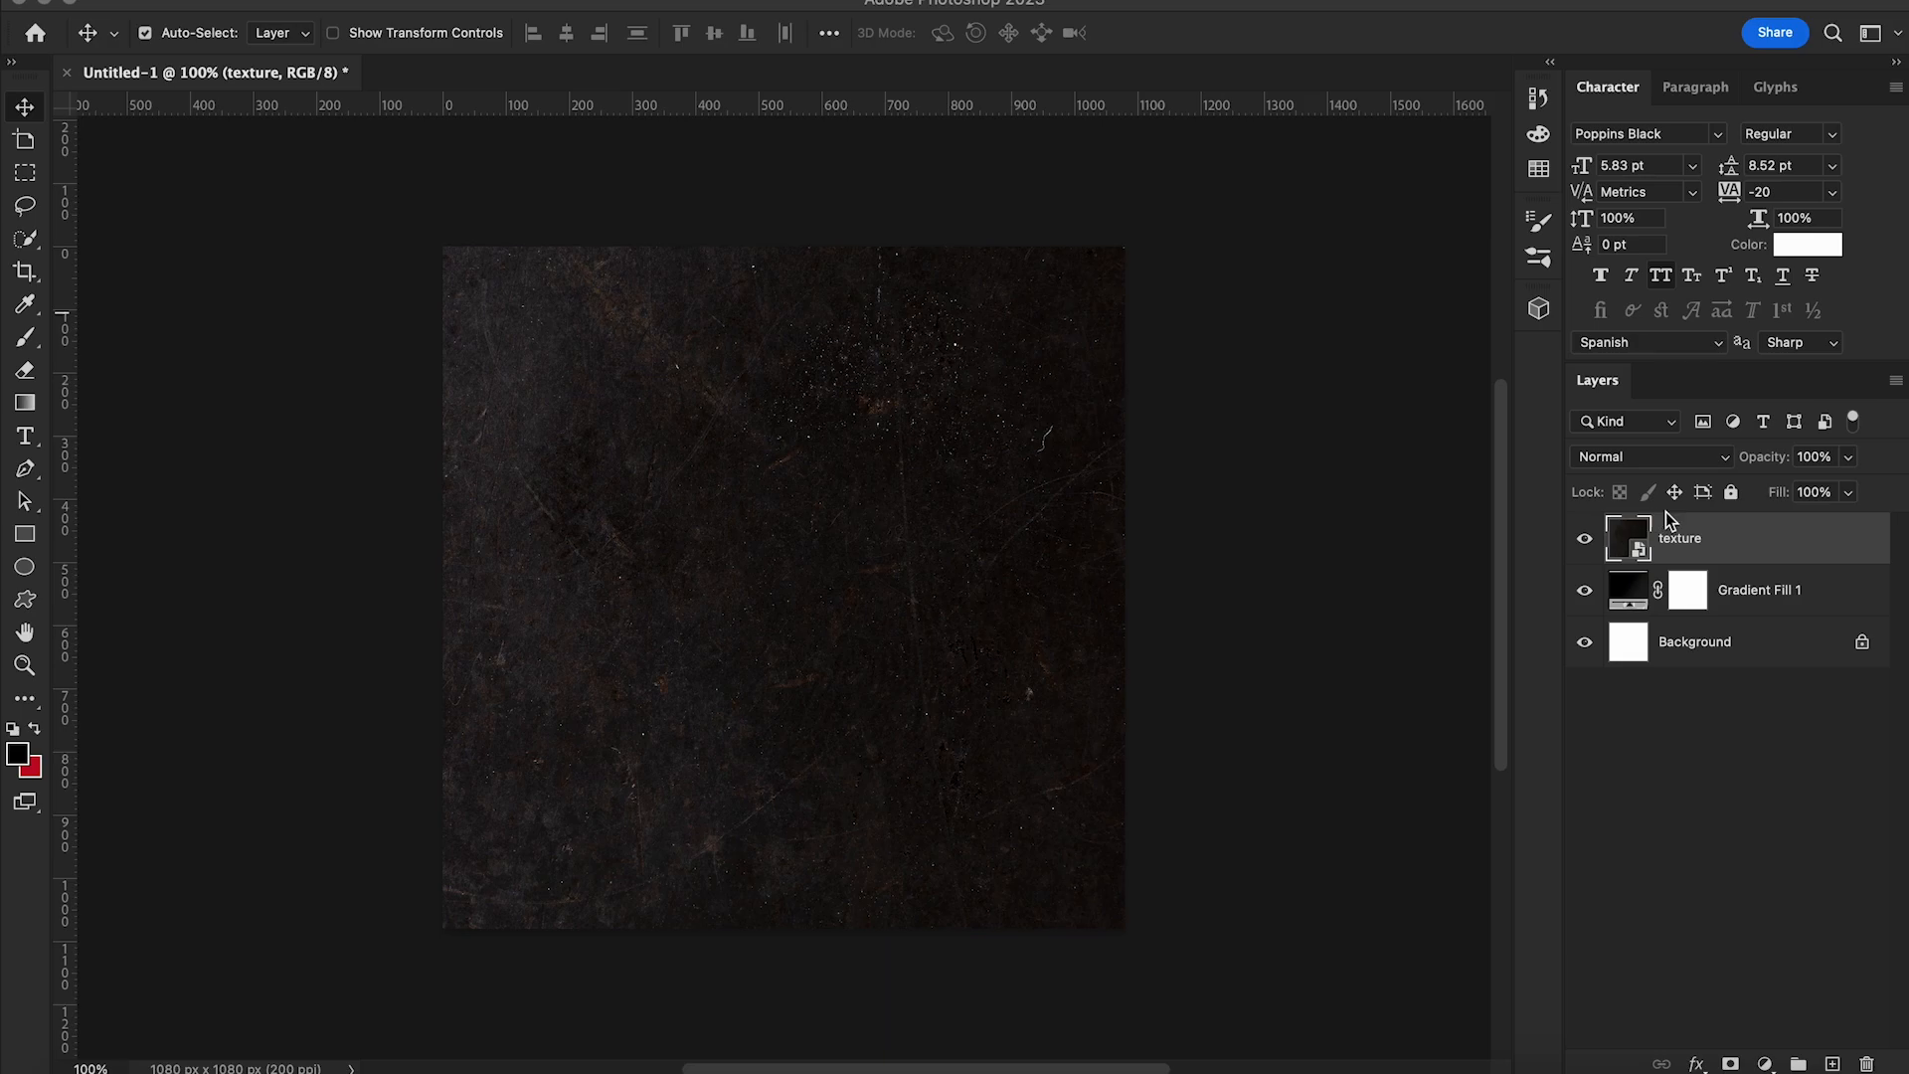
Set the texture layer's blend mode to Difference and its opacity to 42%
{"action": "left_click", "coordinate": [1690, 543]}
{"action": "left_click", "coordinate": [1700, 458]}
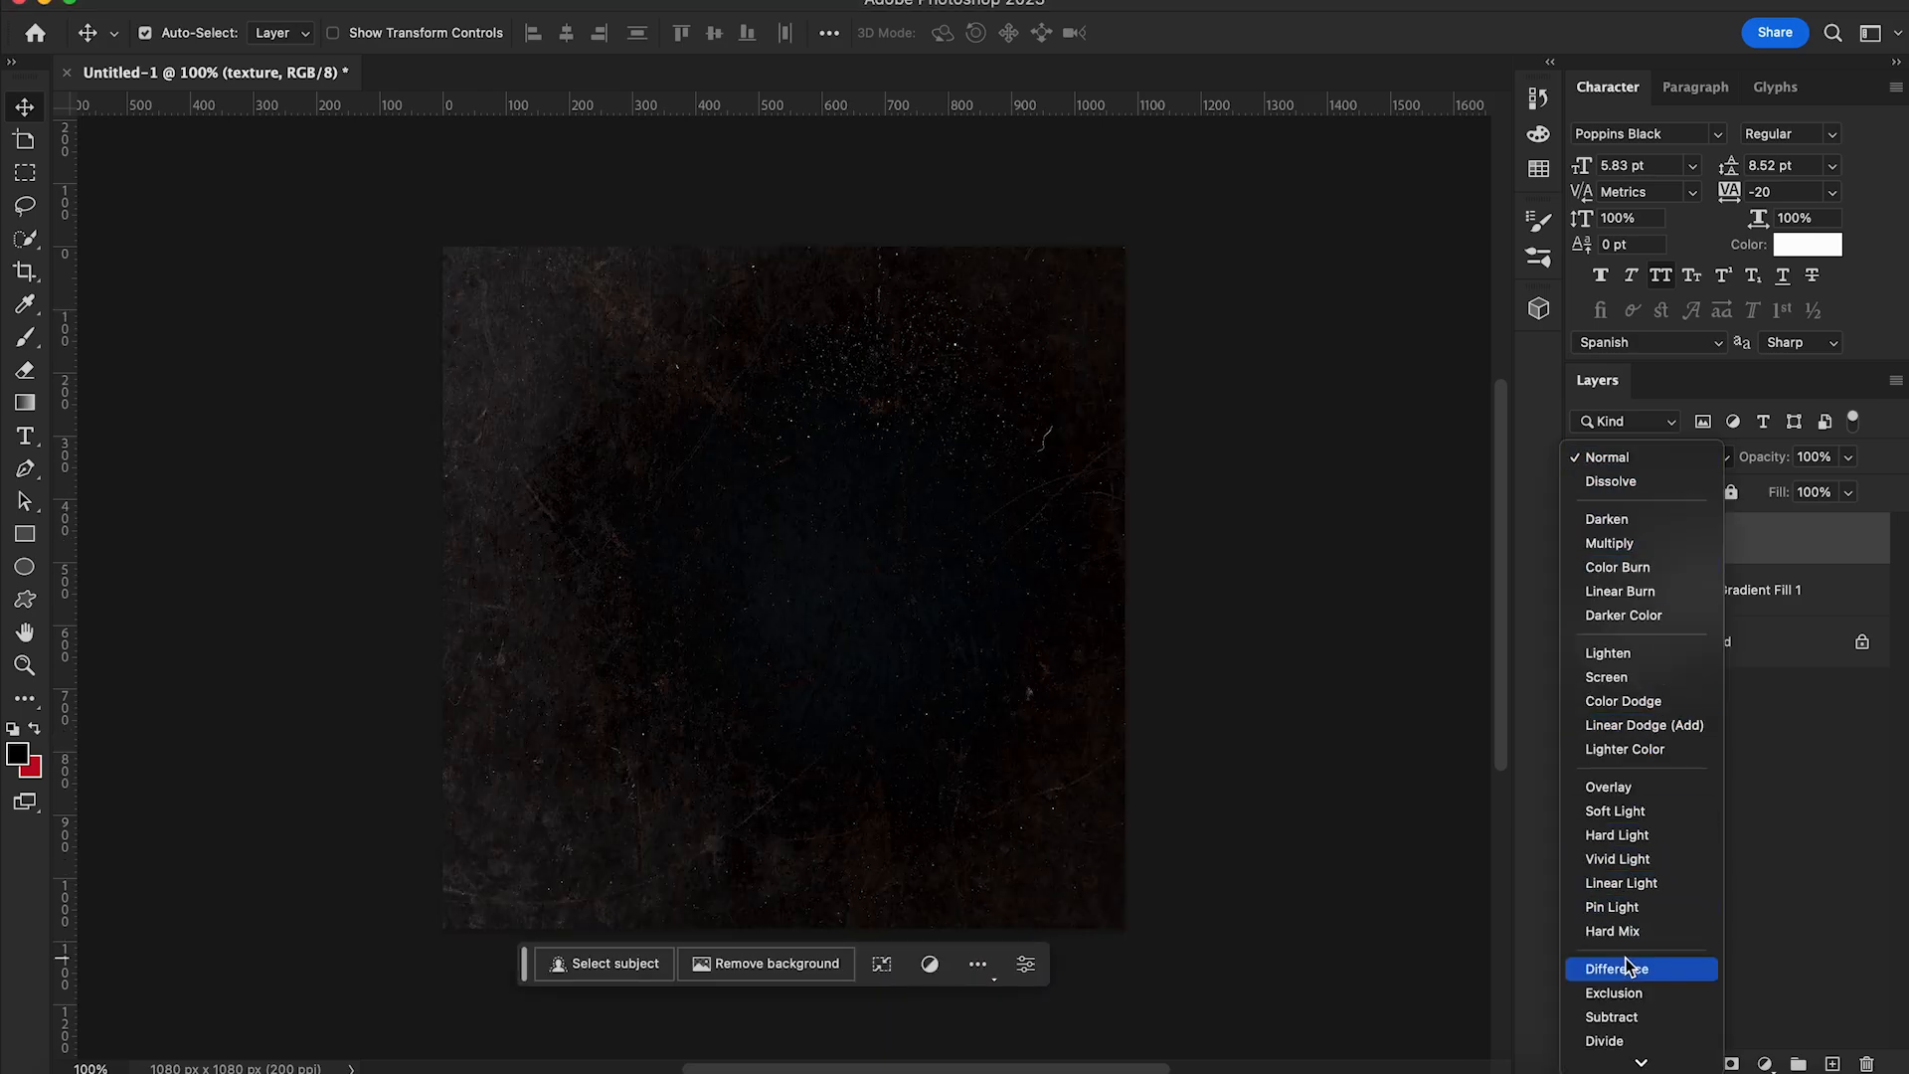
{"action": "left_click", "coordinate": [1628, 969]}
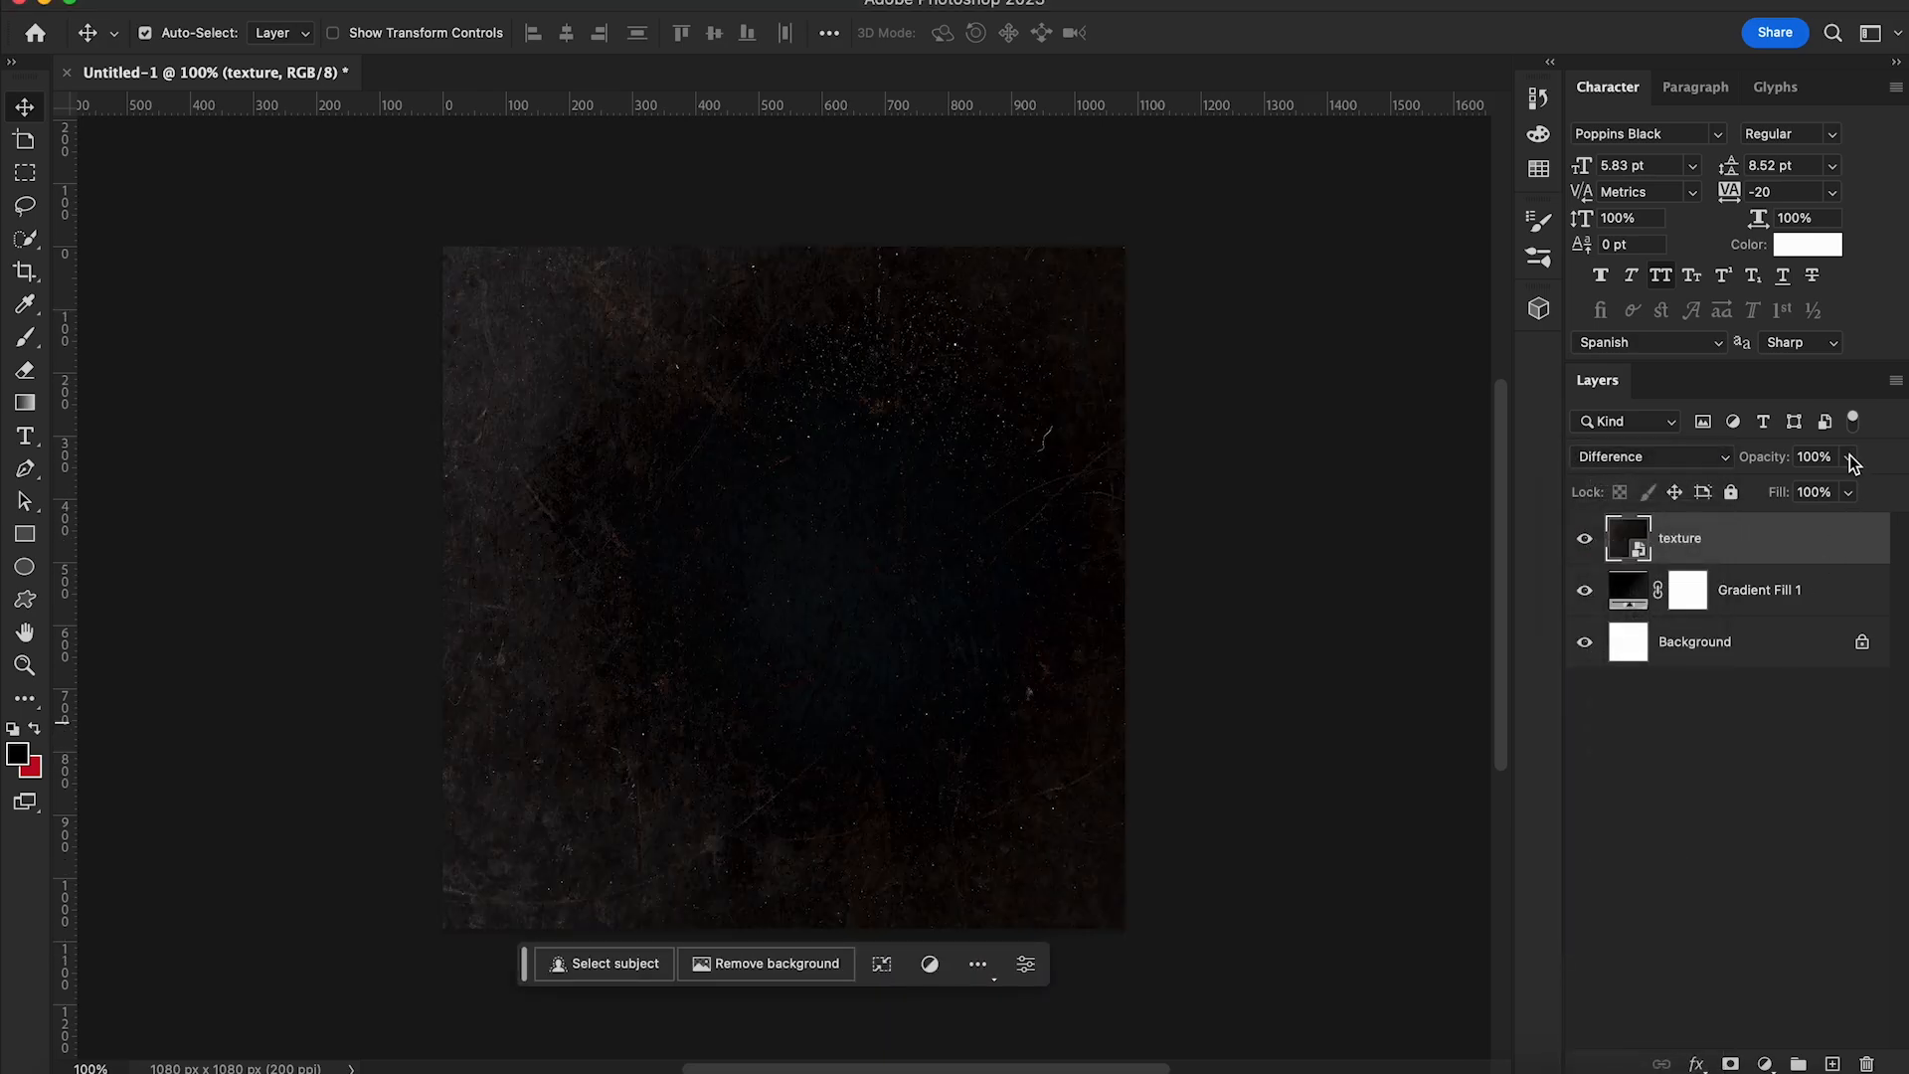
{"action": "left_click_drag", "start_coordinate": [1800, 496], "coordinate": [1782, 497]}
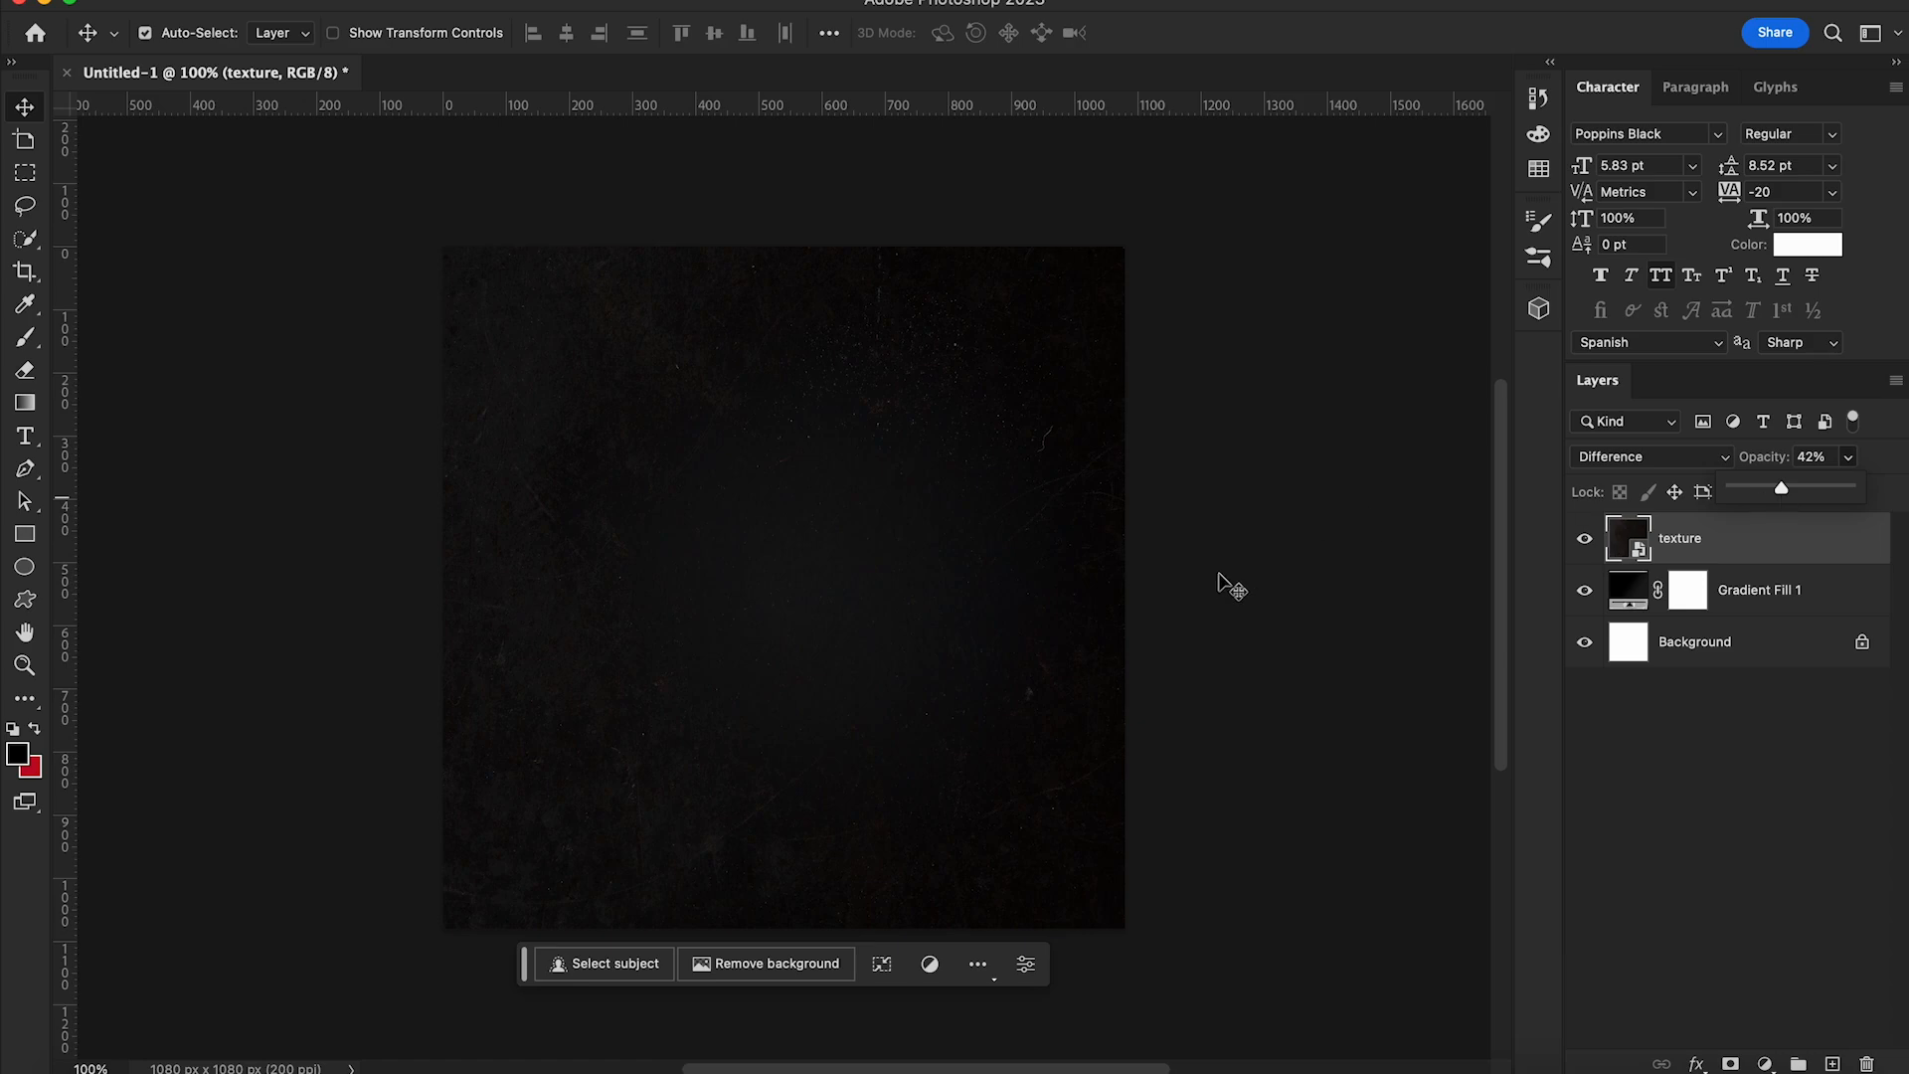
{"action": "left_click", "coordinate": [298, 826]}
Place wooden-background.jpg in the document and shift it slightly down the canvas
{"action": "key", "text": "super+0"}
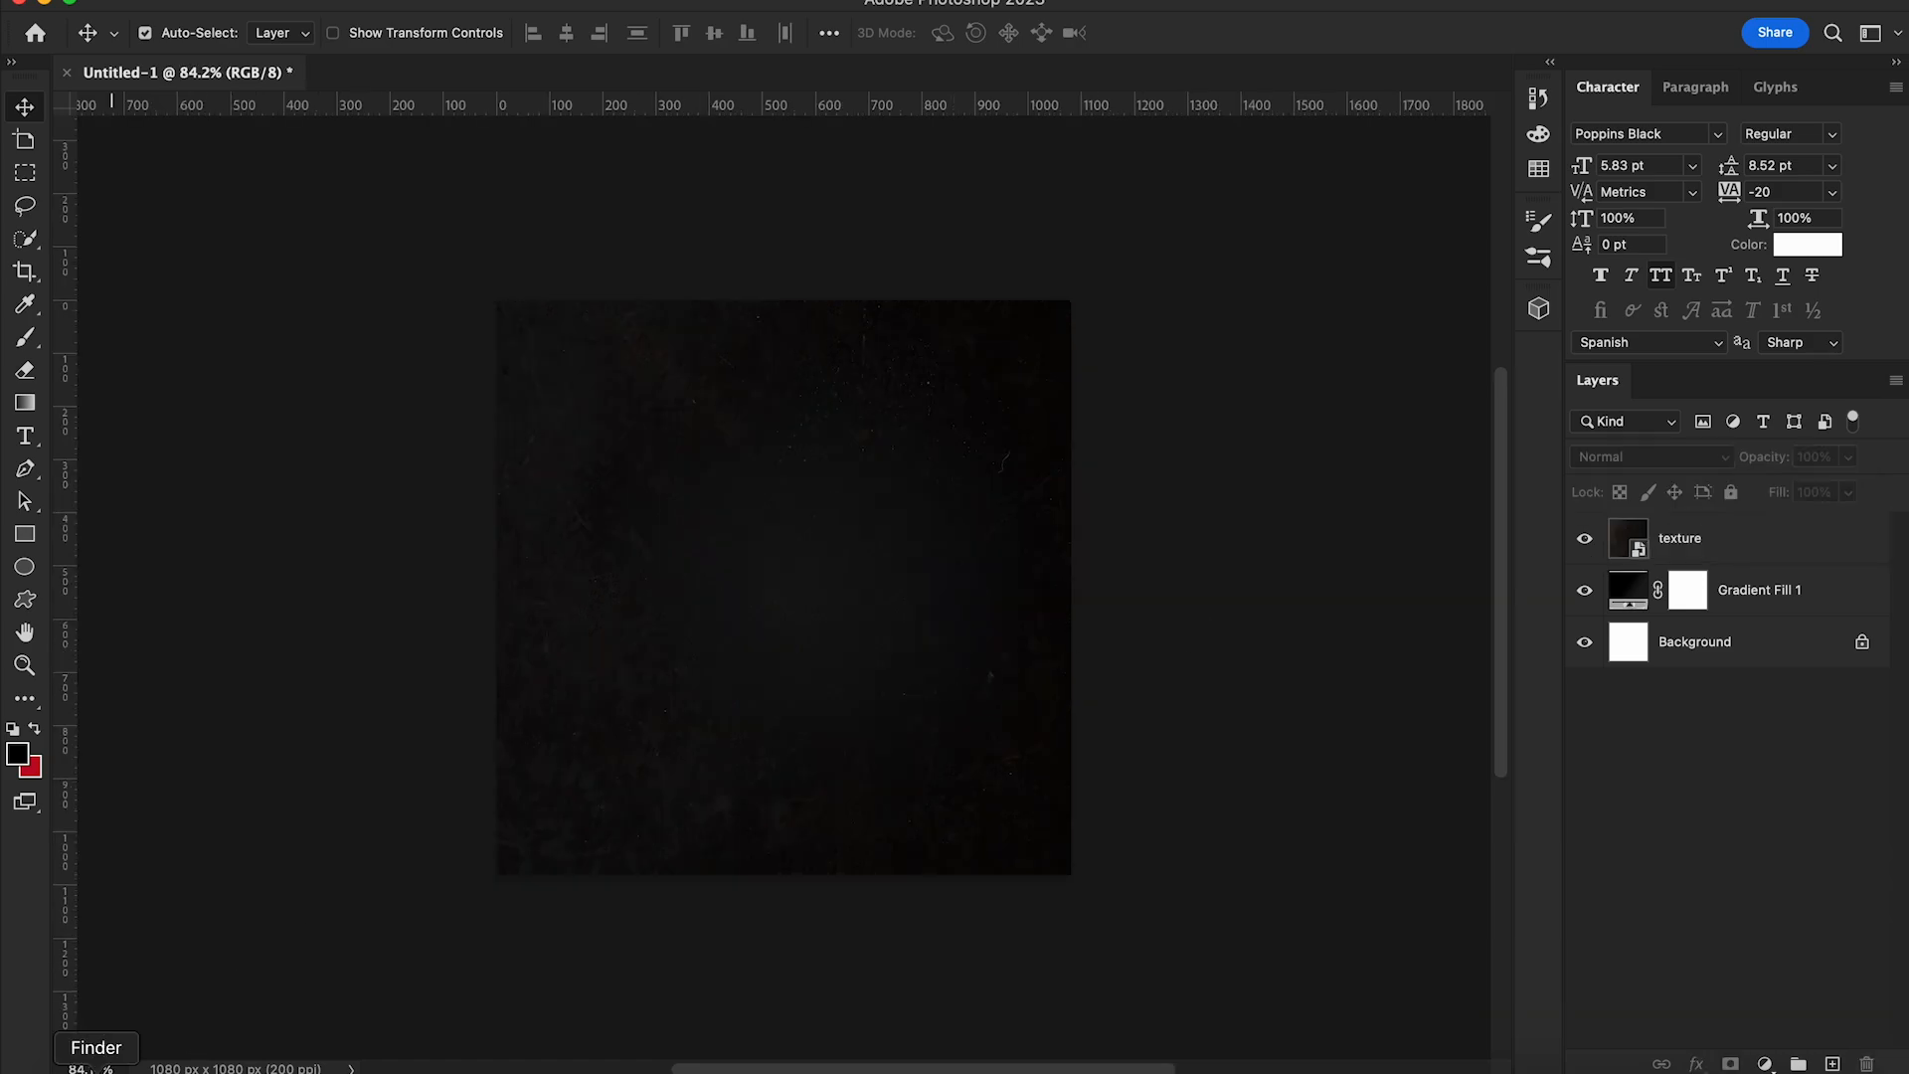
{"action": "left_click", "coordinate": [96, 1070]}
{"action": "left_click_drag", "start_coordinate": [693, 509], "coordinate": [683, 975]}
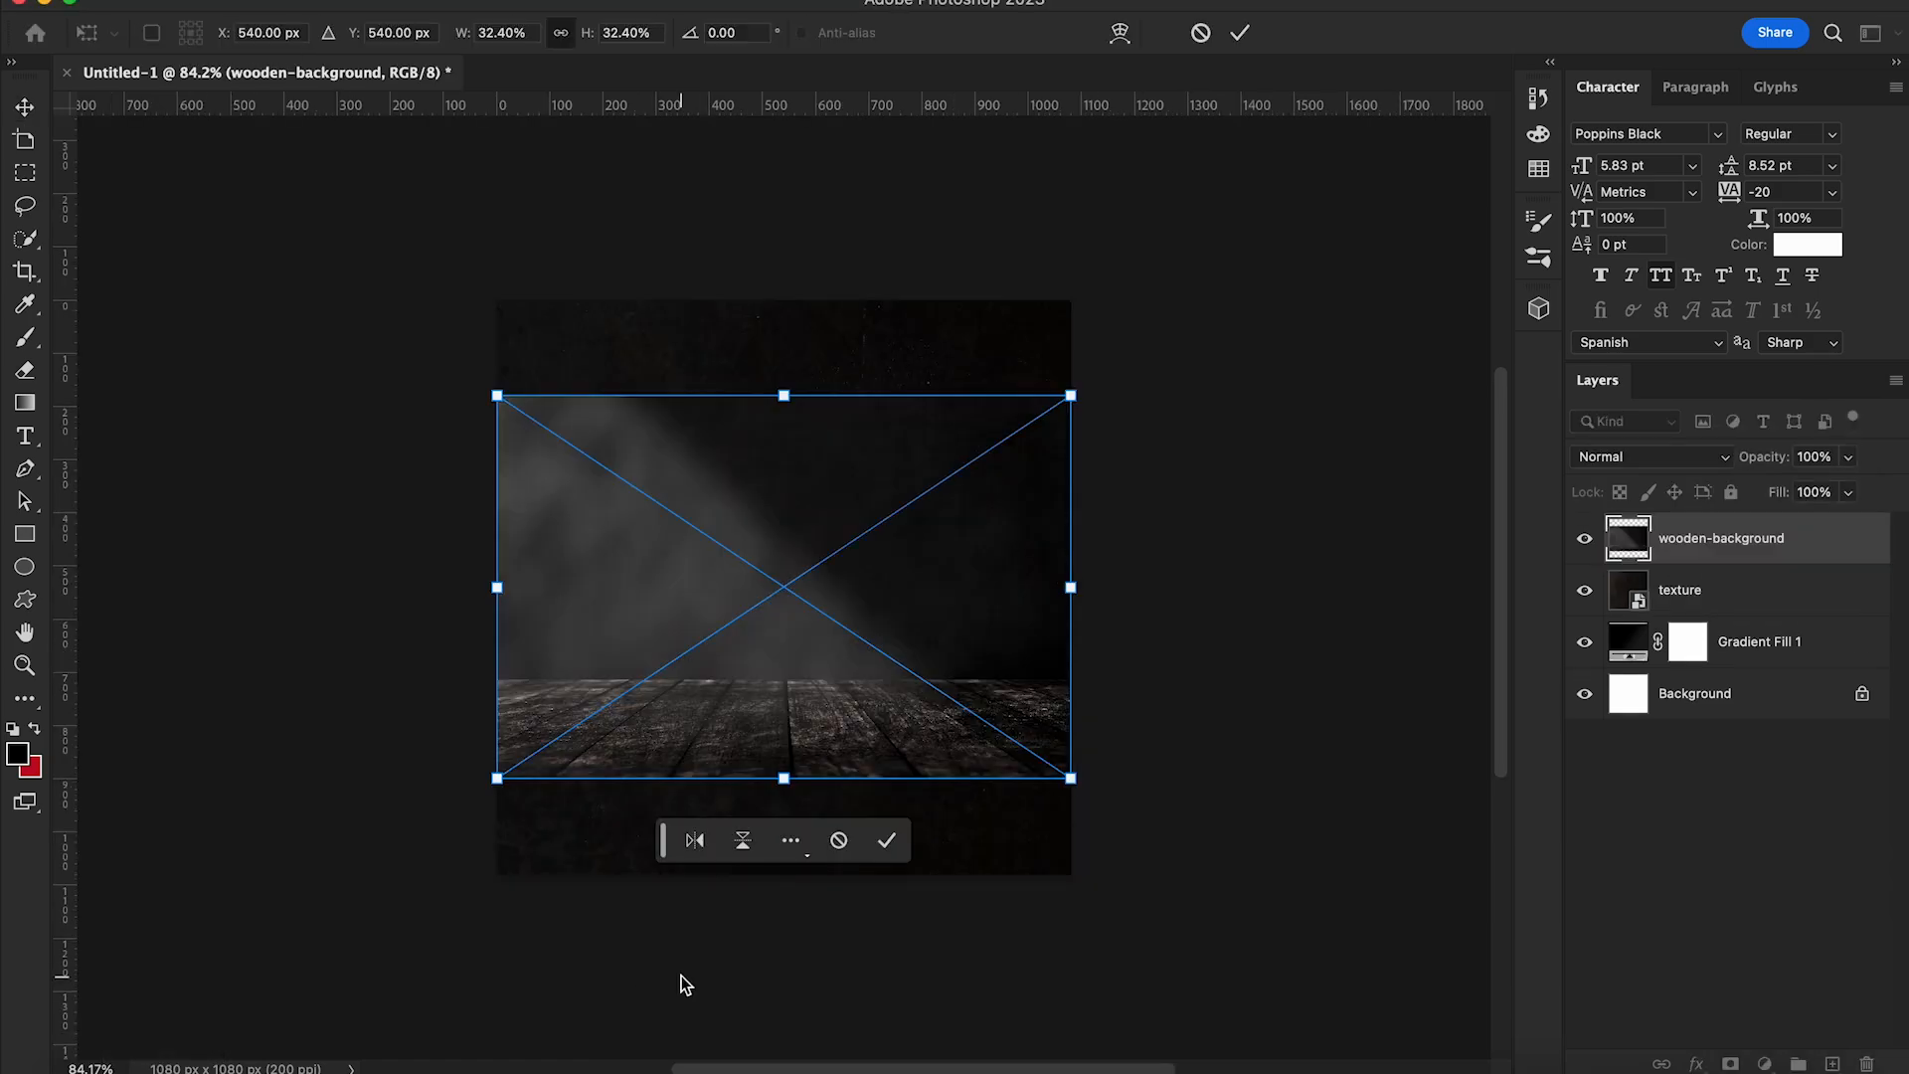
{"action": "left_click_drag", "start_coordinate": [794, 726], "coordinate": [796, 779]}
{"action": "key", "text": "Return"}
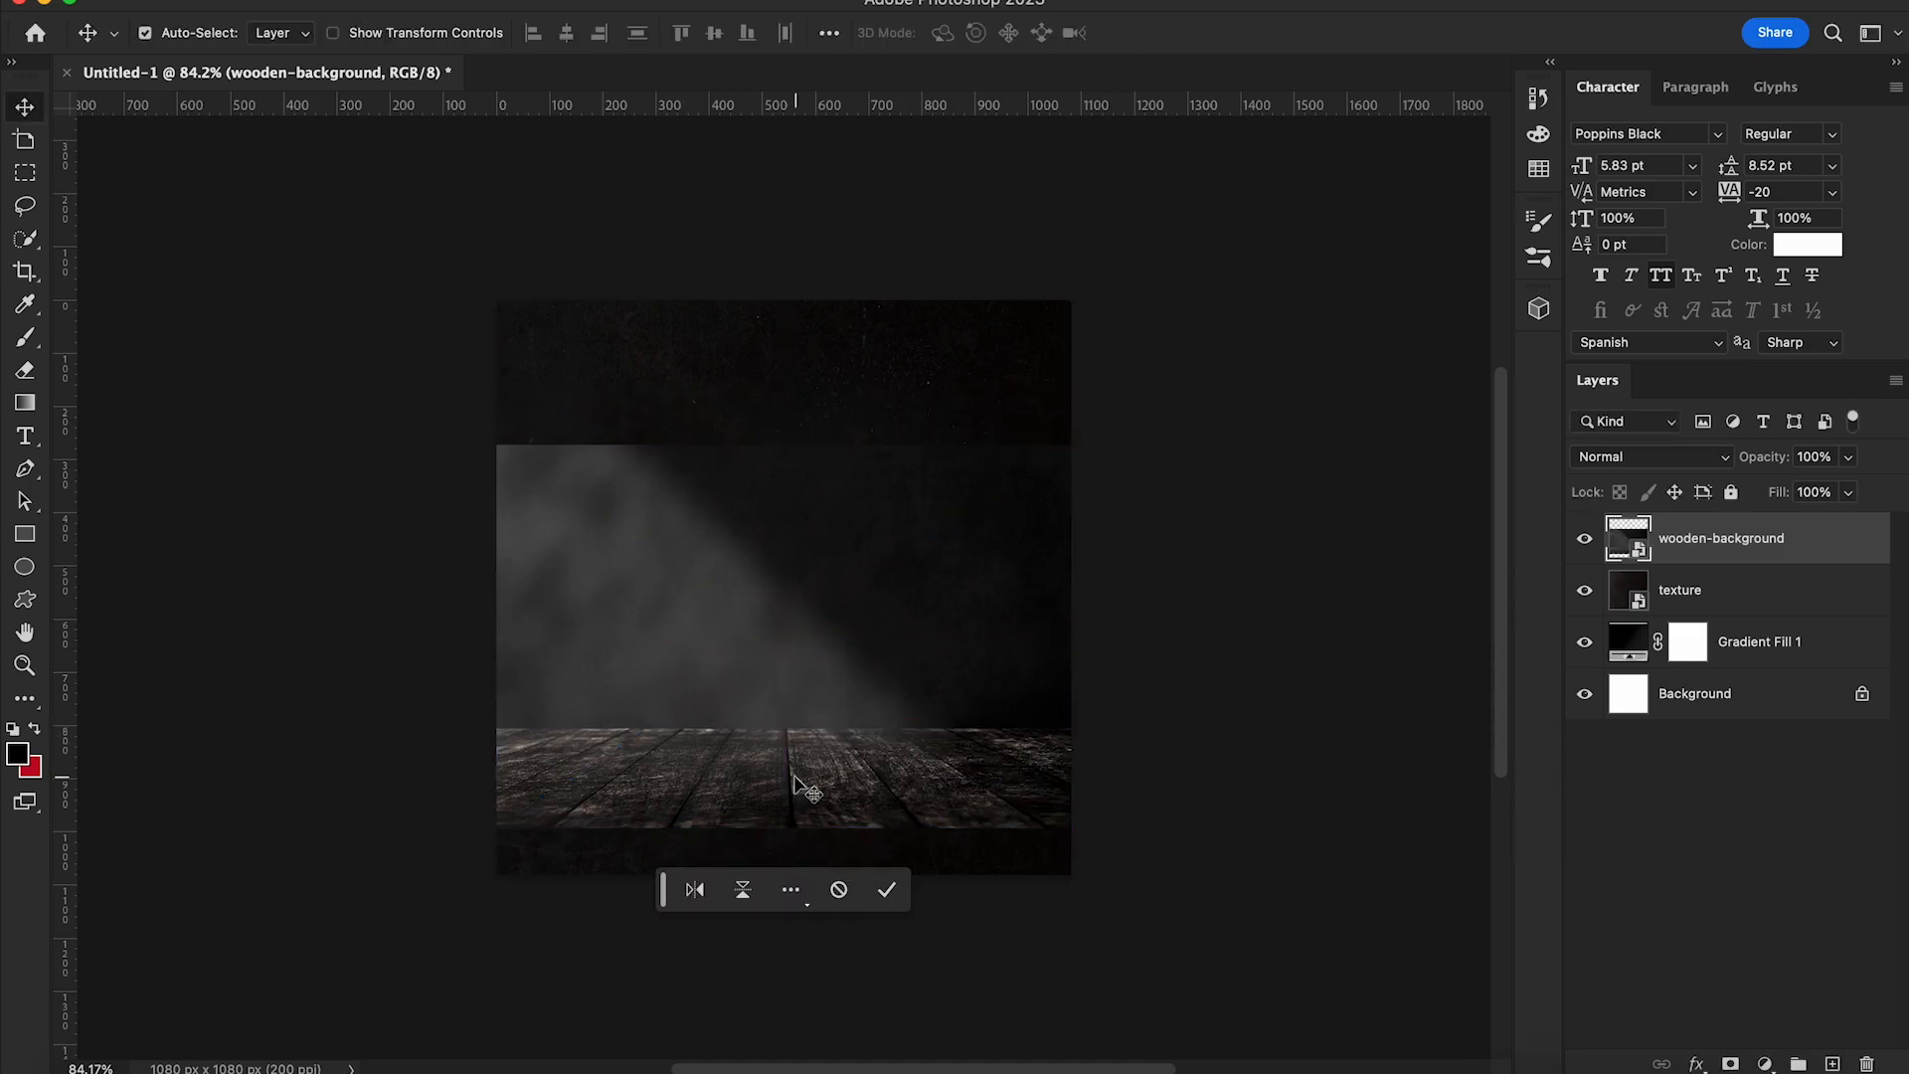
Mask the wooden-background layer with a rectangular selection so that only the plank floor shows
{"action": "key", "text": "super+plus"}
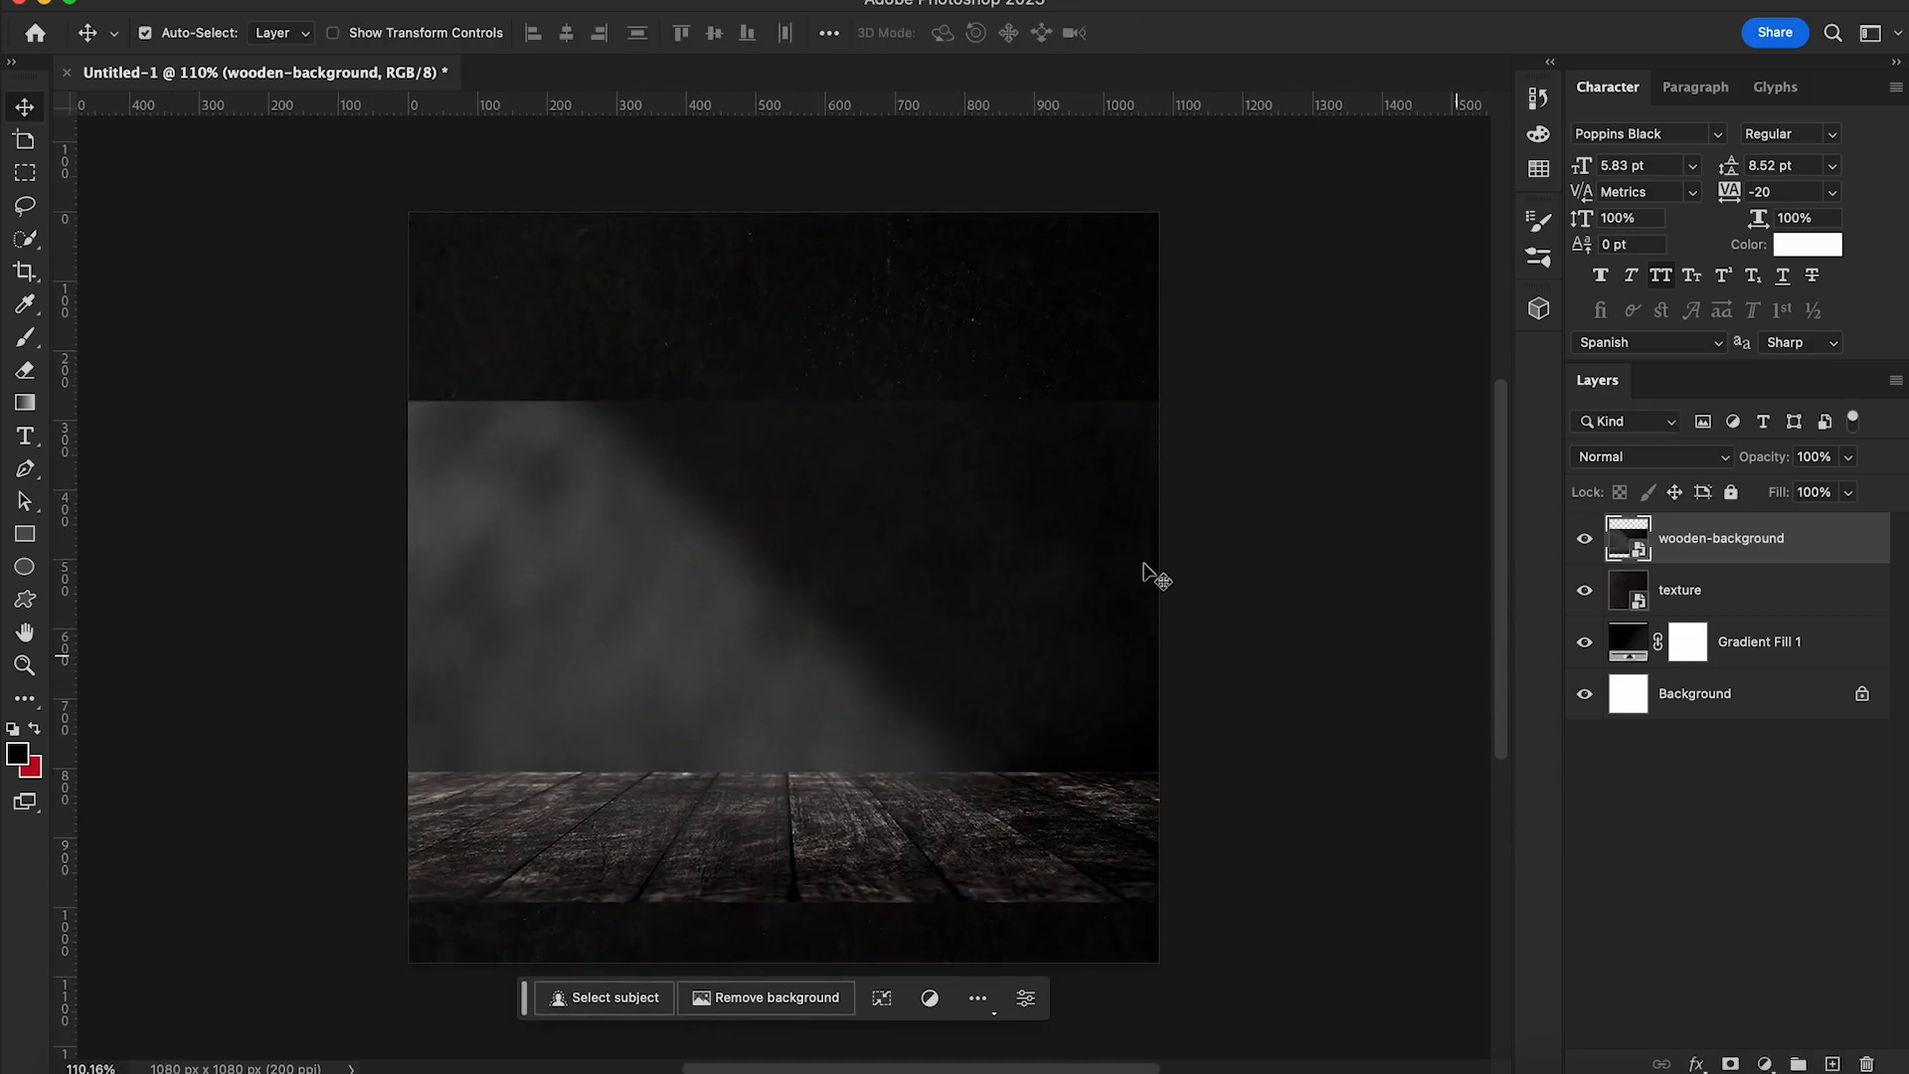
{"action": "left_click", "coordinate": [35, 177]}
{"action": "left_click_drag", "start_coordinate": [413, 774], "coordinate": [1174, 941]}
{"action": "left_click", "coordinate": [1731, 1064]}
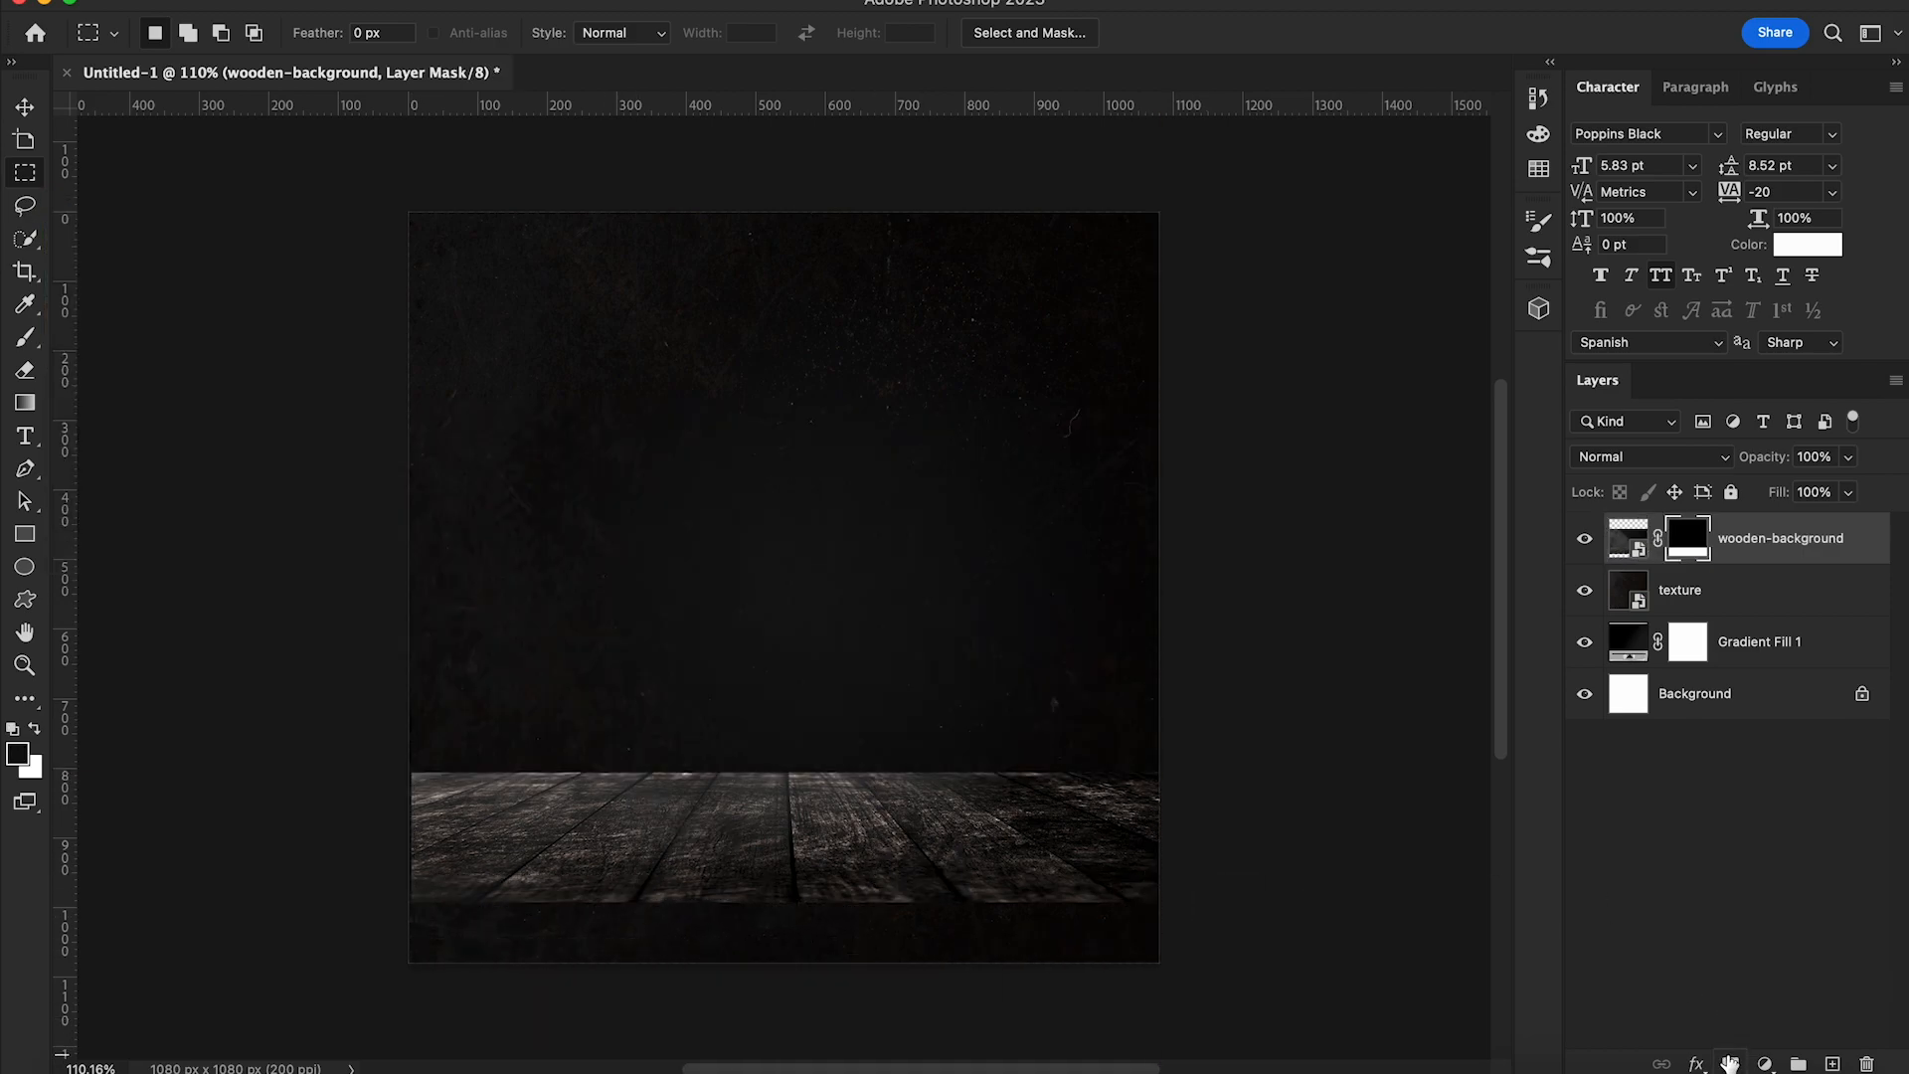
Scale the masked wooden-background layer up to about 185% so the planks extend past the canvas sides
{"action": "left_click", "coordinate": [30, 114]}
{"action": "key", "text": "ctrl+t"}
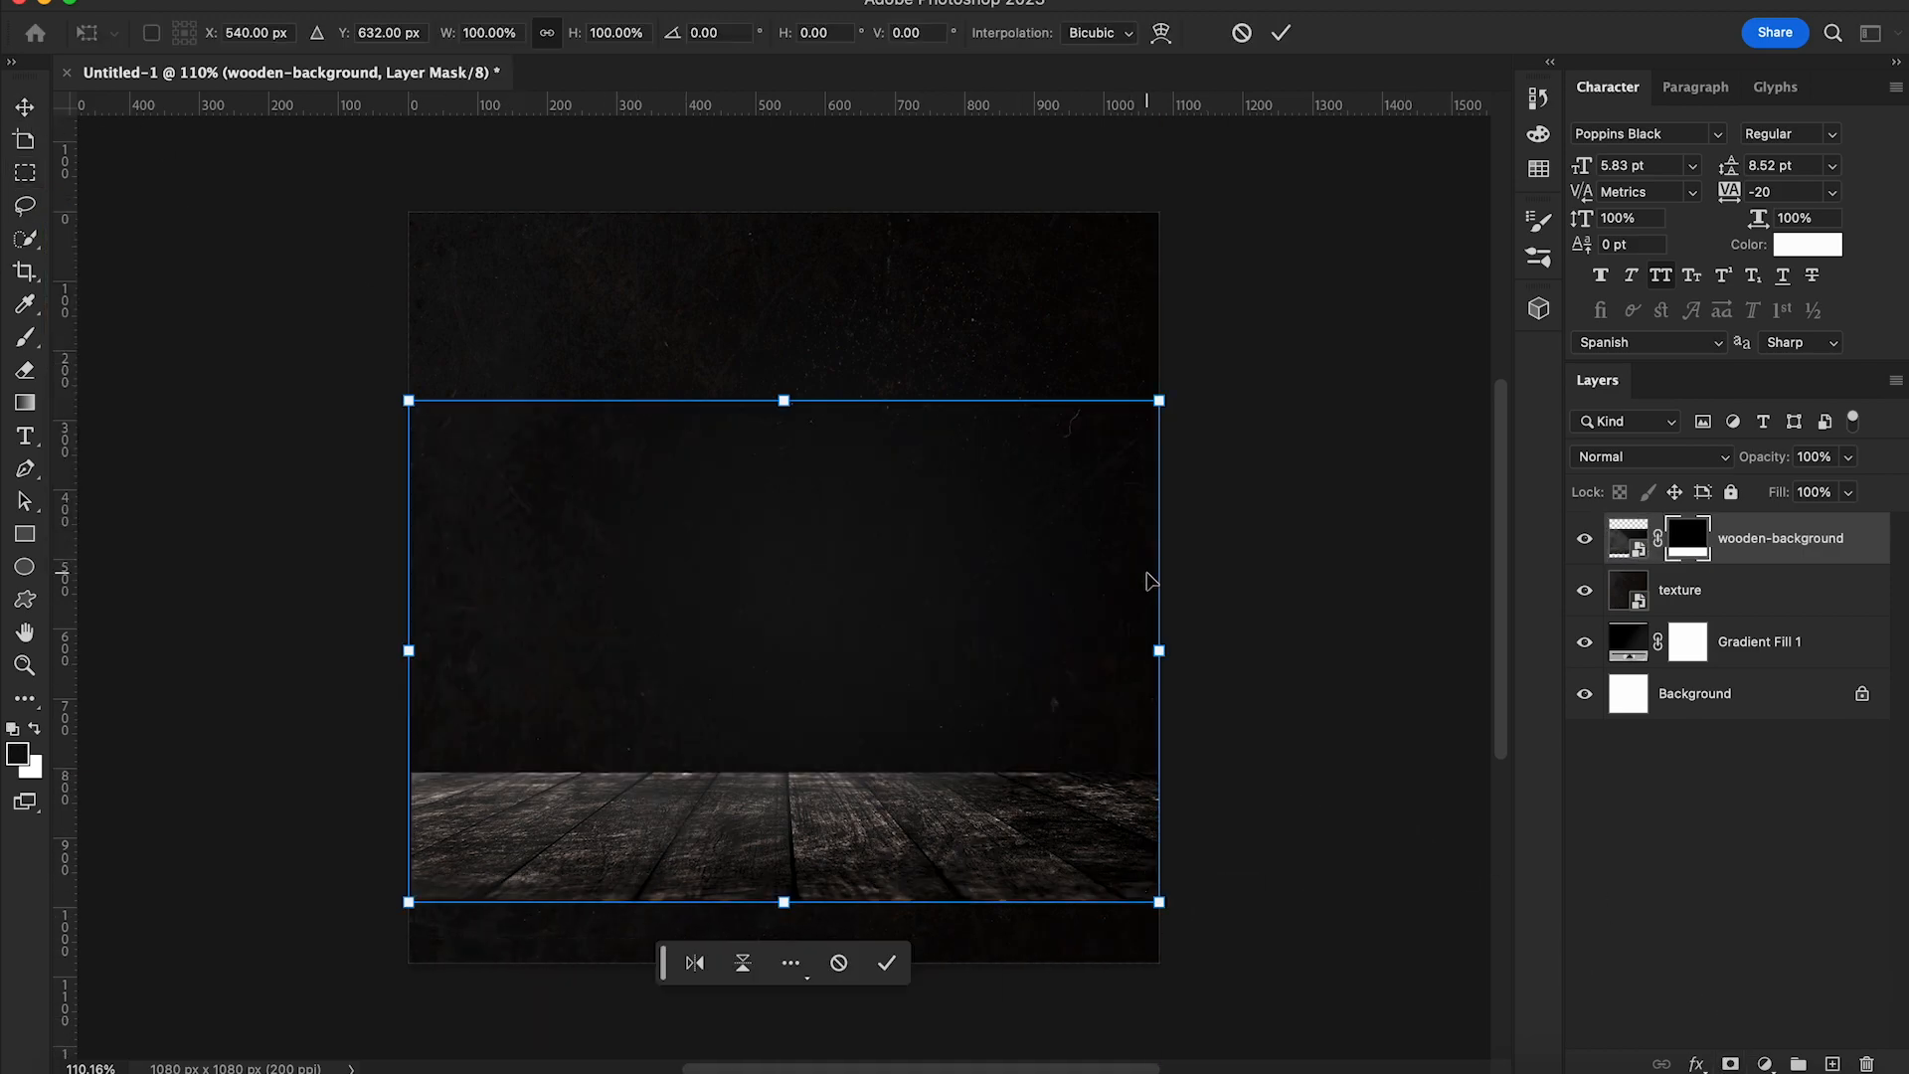
{"action": "left_click_drag", "start_coordinate": [1157, 401], "coordinate": [1263, 333]}
{"action": "left_click_drag", "start_coordinate": [408, 331], "coordinate": [294, 252]}
{"action": "key", "text": "ctrl+minus"}
{"action": "left_click_drag", "start_coordinate": [1113, 802], "coordinate": [1249, 893]}
{"action": "left_click_drag", "start_coordinate": [442, 355], "coordinate": [295, 252]}
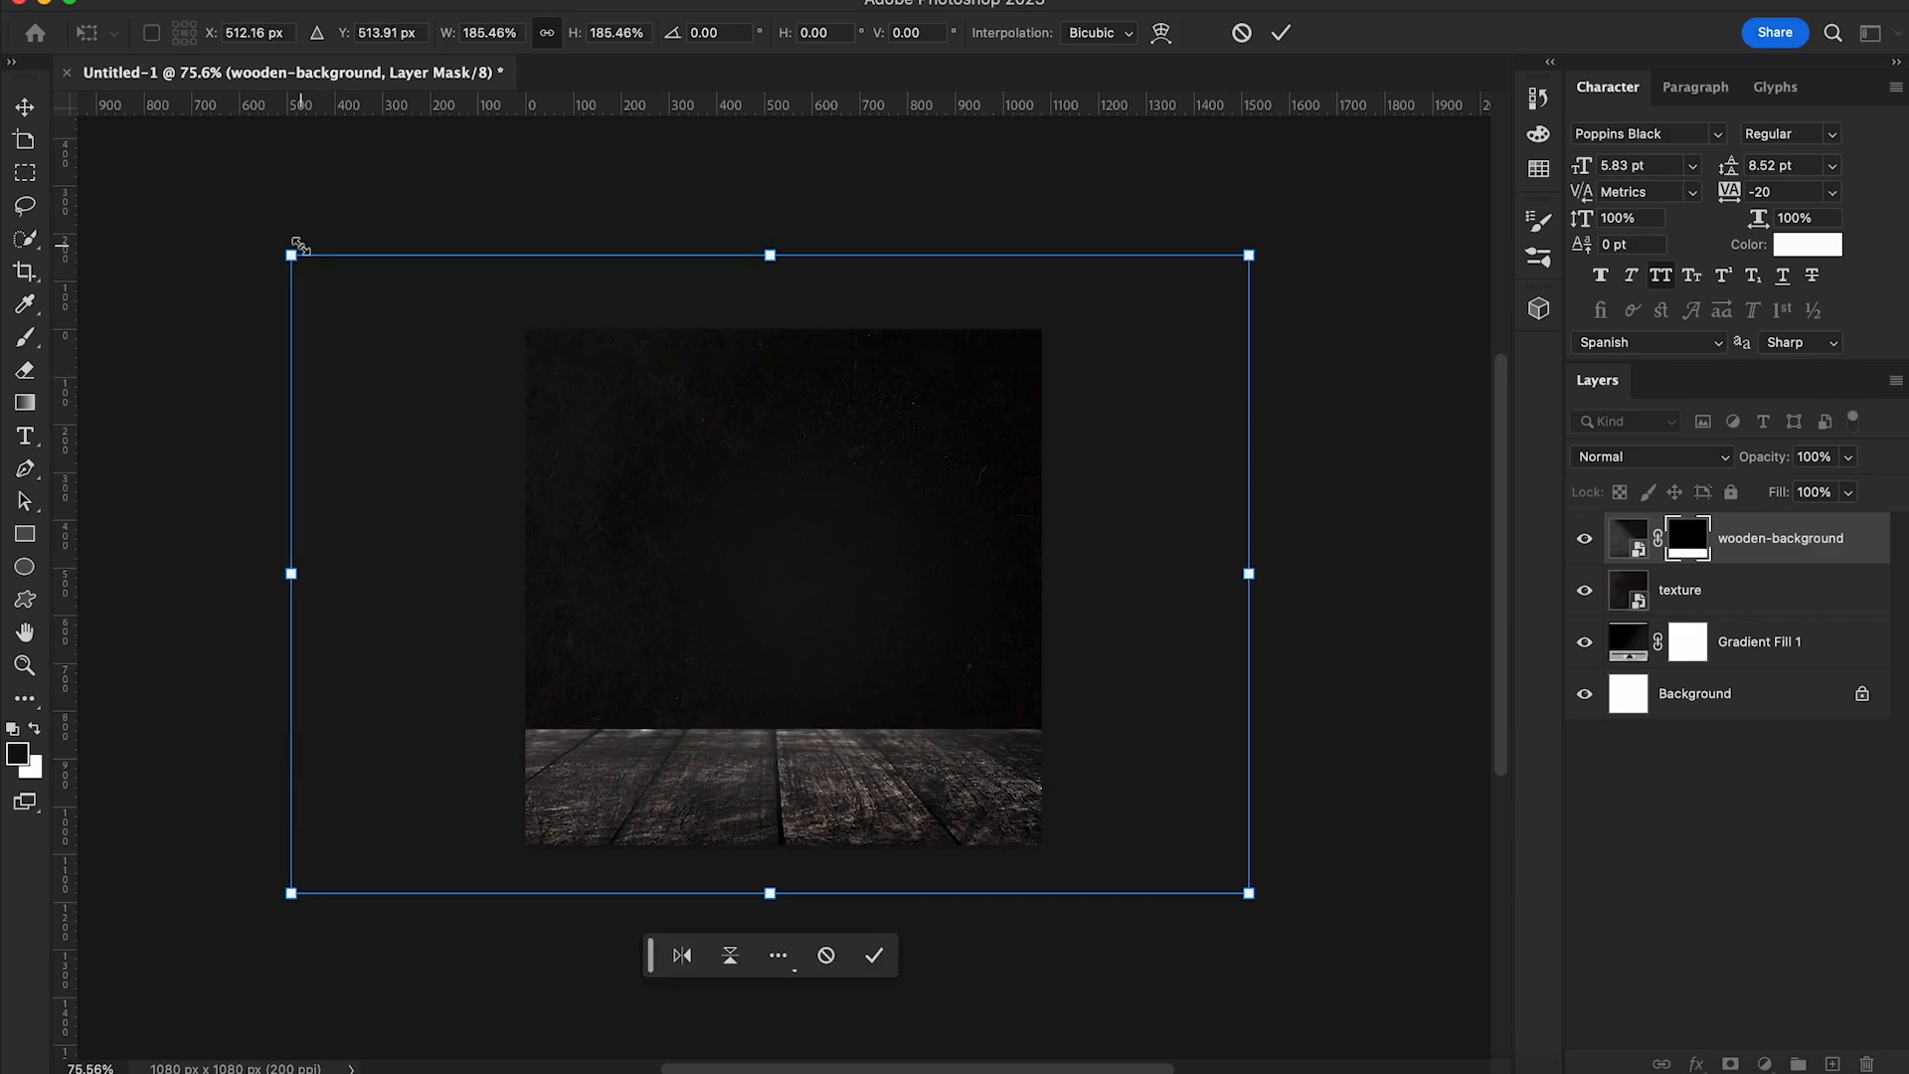
Move the plank floor up and enlarge it further so it covers the lower part of the canvas down to the bottom edge
{"action": "left_click_drag", "start_coordinate": [841, 731], "coordinate": [823, 614]}
{"action": "left_click_drag", "start_coordinate": [888, 710], "coordinate": [888, 728]}
{"action": "right_click", "coordinate": [945, 702]}
{"action": "left_click", "coordinate": [1054, 601]}
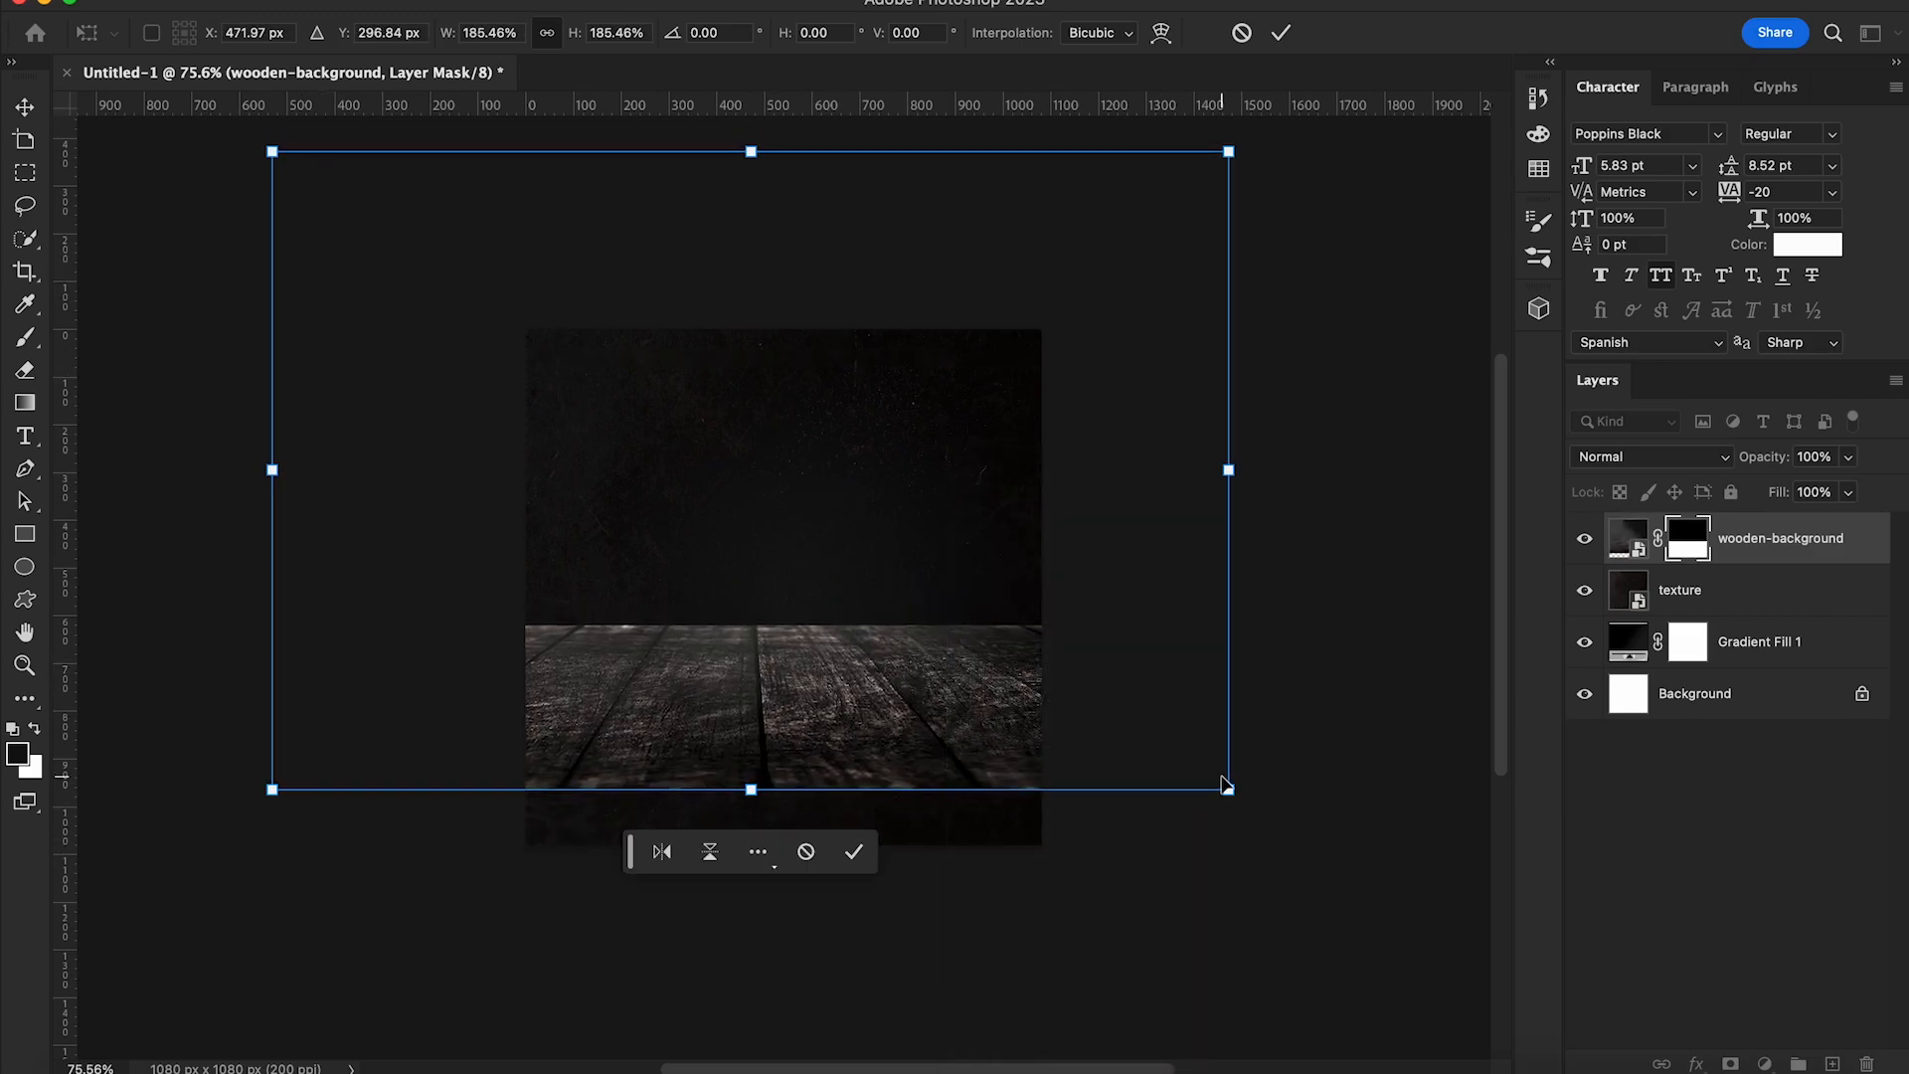
{"action": "left_click_drag", "start_coordinate": [1230, 791], "coordinate": [1335, 872]}
{"action": "left_click_drag", "start_coordinate": [880, 712], "coordinate": [880, 739]}
{"action": "left_click_drag", "start_coordinate": [1330, 821], "coordinate": [1392, 828]}
{"action": "left_click_drag", "start_coordinate": [879, 763], "coordinate": [879, 790]}
{"action": "key", "text": "super+minus"}
{"action": "left_click_drag", "start_coordinate": [1237, 778], "coordinate": [1315, 795]}
{"action": "key", "text": "Return"}
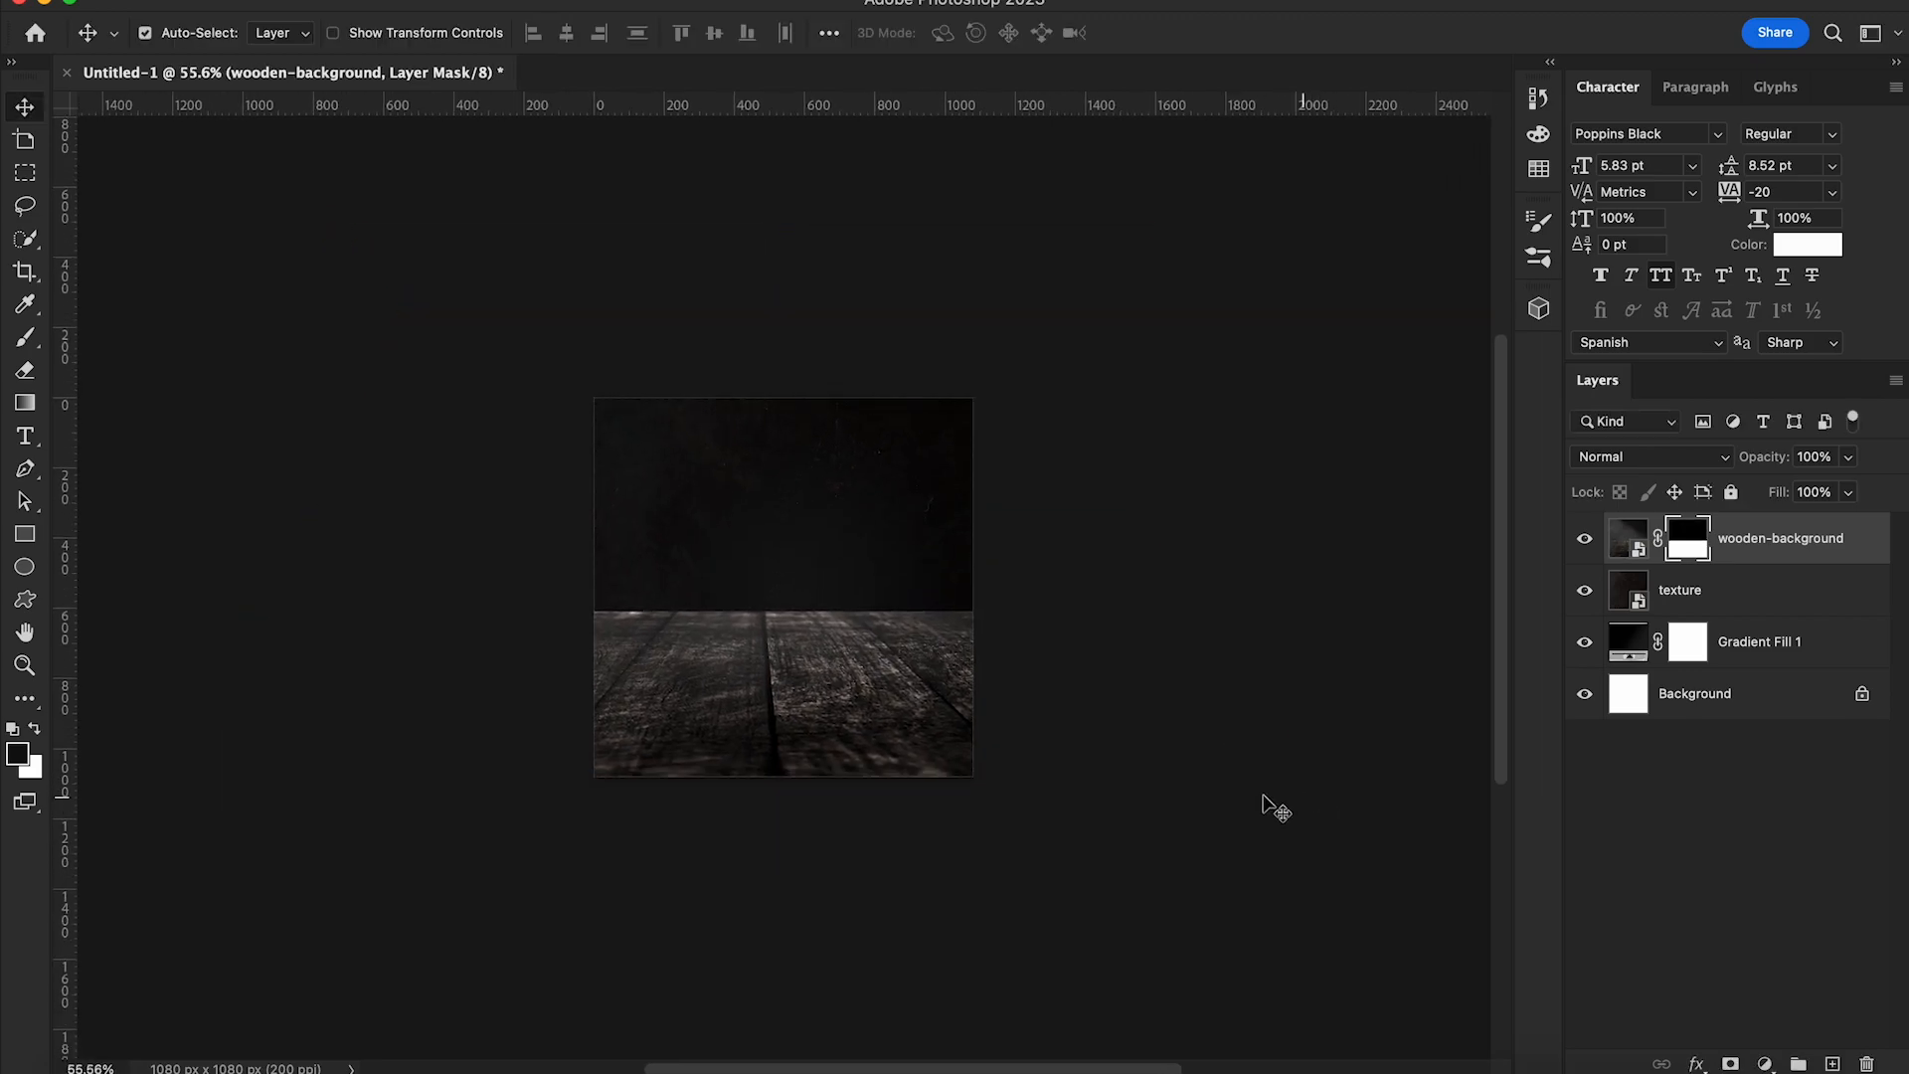
Set the wooden-background layer's blend mode to Luminosity and its opacity to 84%
{"action": "key", "text": "super+0"}
{"action": "left_click", "coordinate": [1712, 460]}
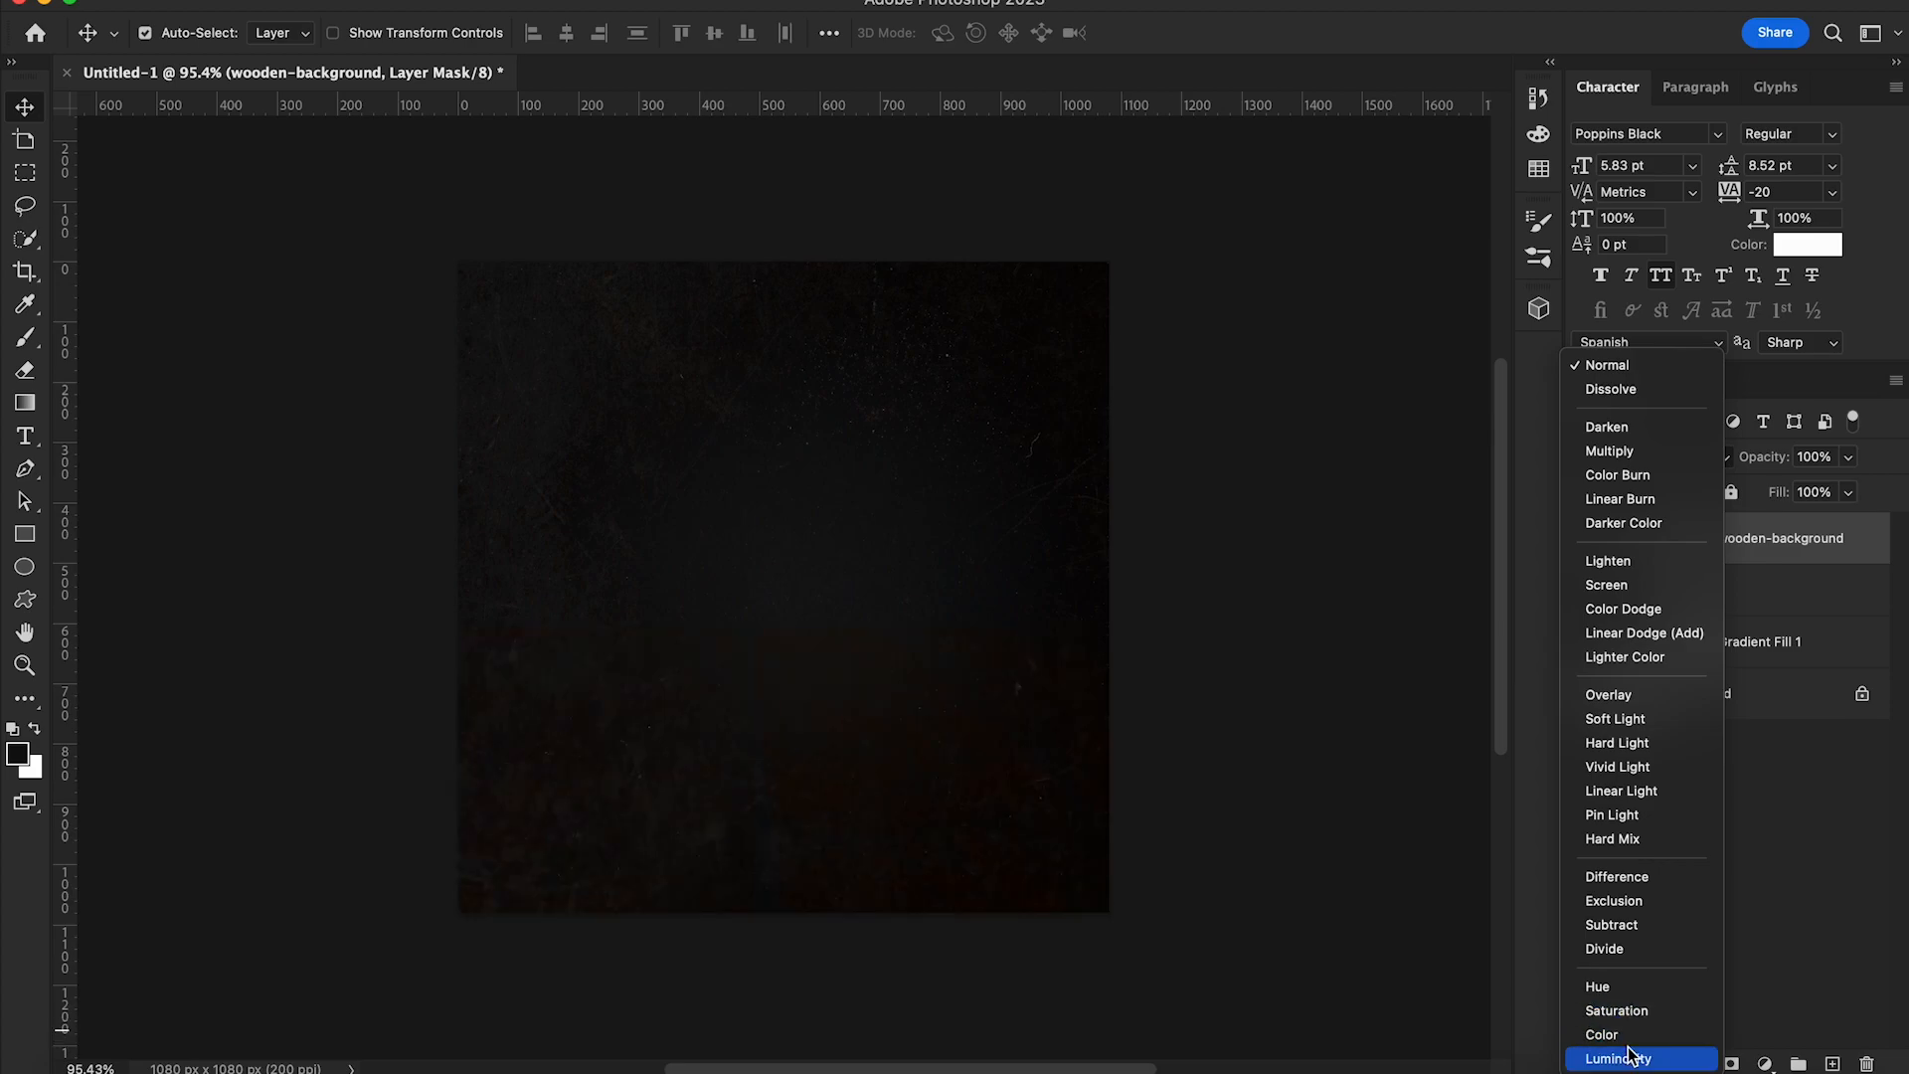
{"action": "left_click", "coordinate": [1631, 1059]}
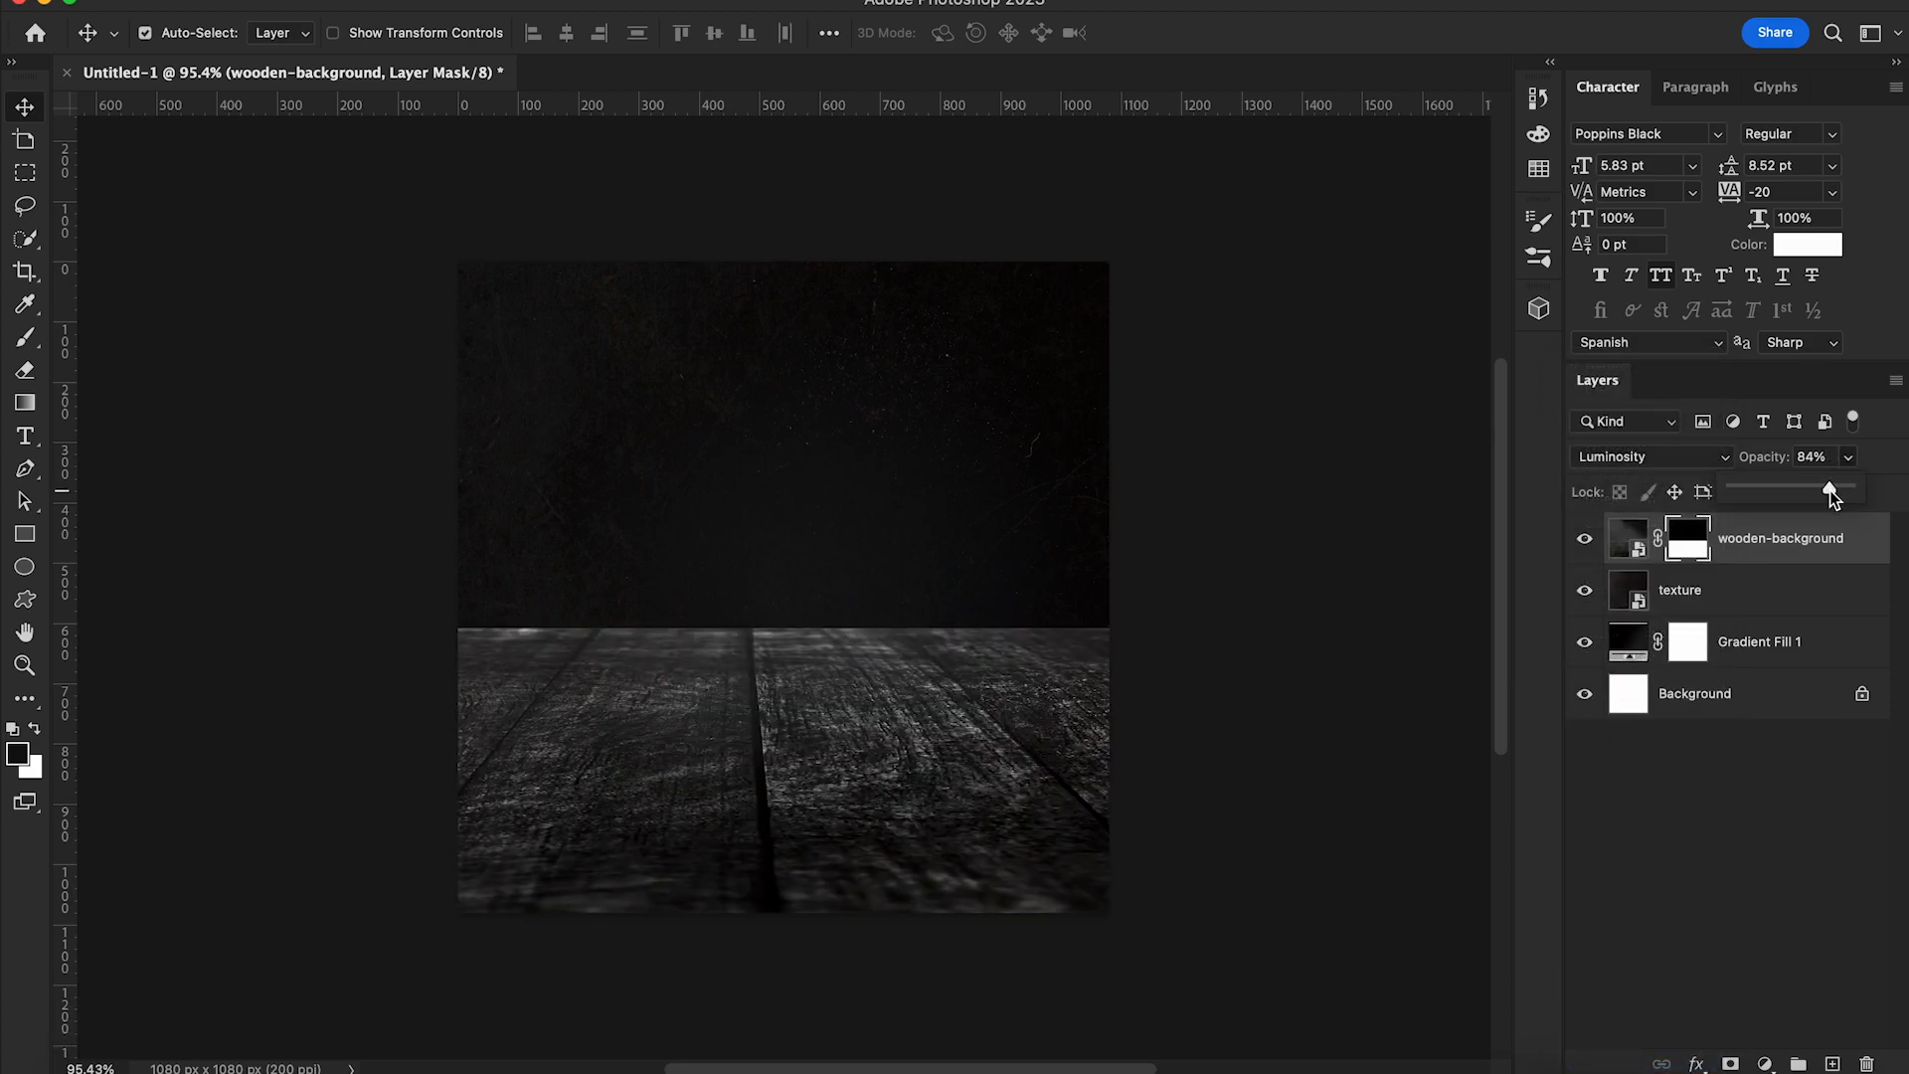
{"action": "scroll", "coordinate": [1322, 811], "scroll_direction": "up", "scroll_amount": 3}
{"action": "right_click", "coordinate": [1691, 545]}
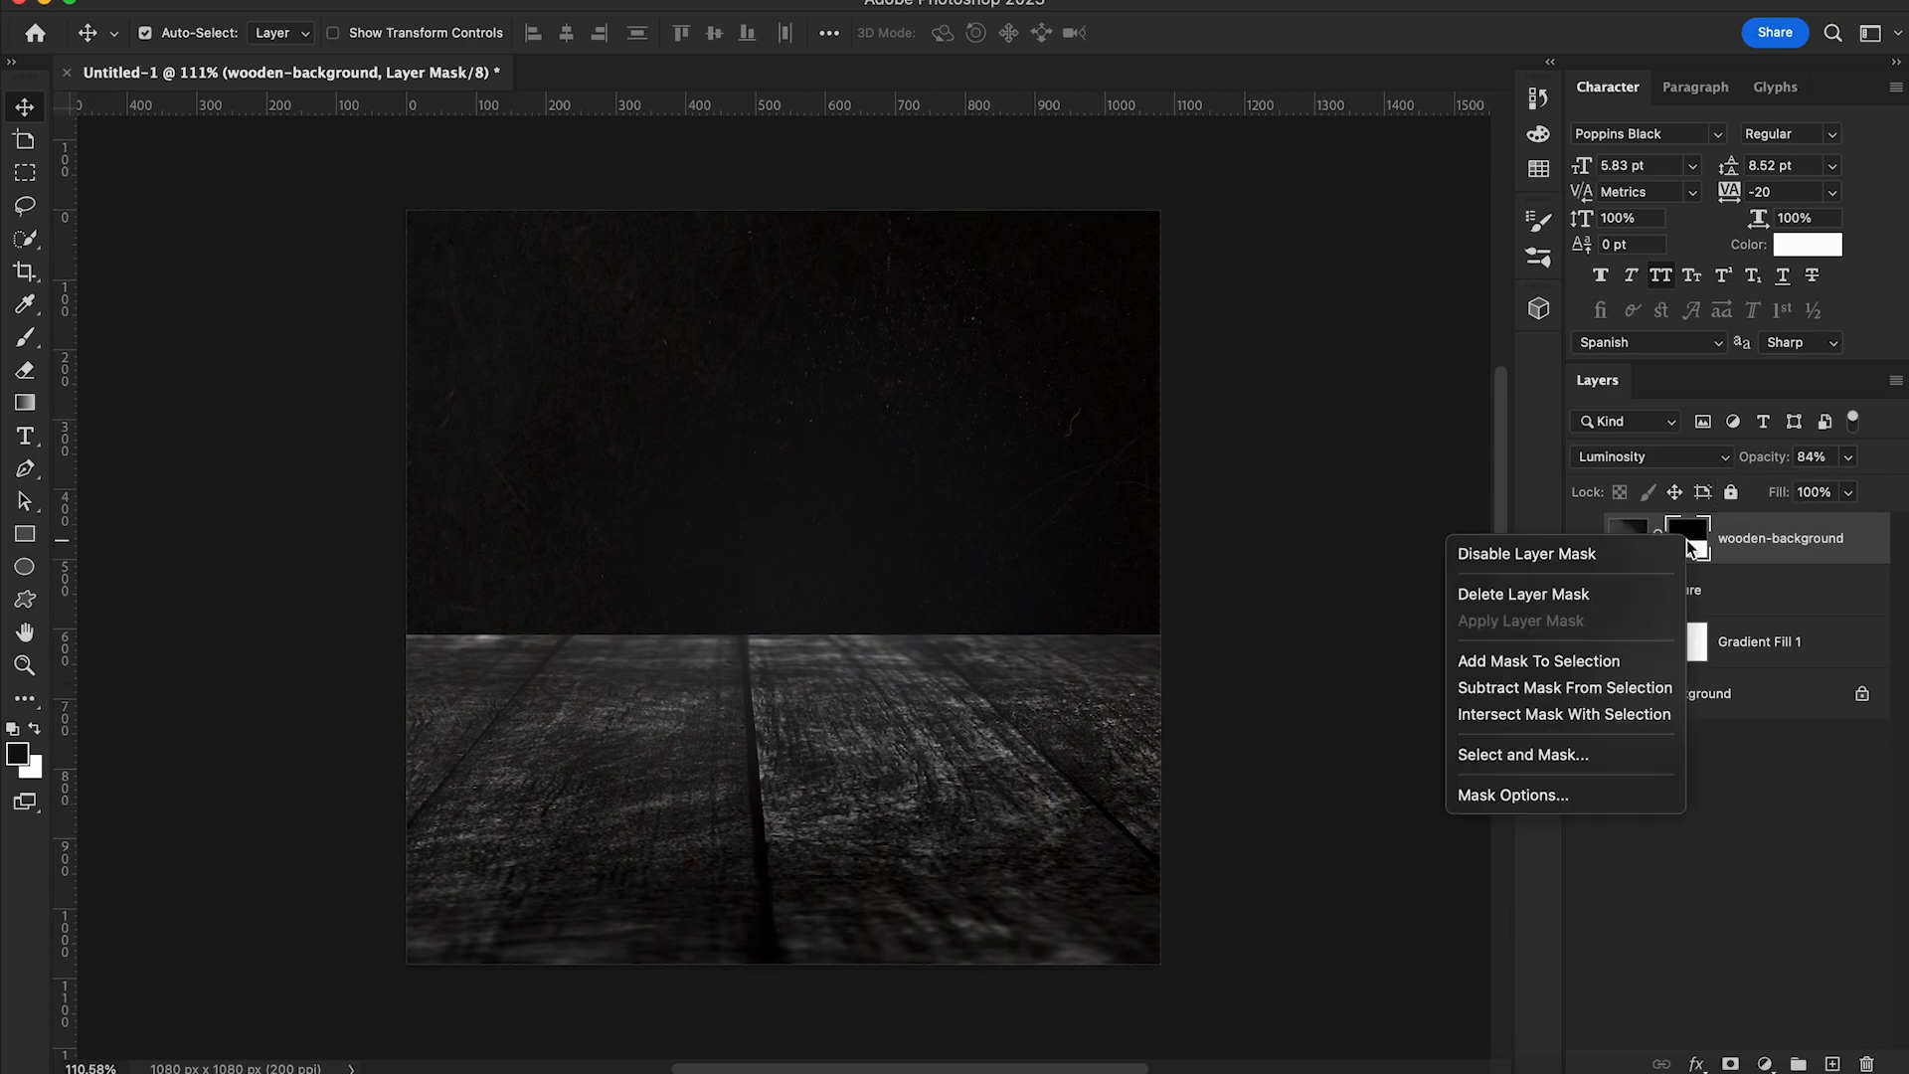
{"action": "left_click", "coordinate": [1588, 670]}
{"action": "right_click", "coordinate": [1765, 542]}
{"action": "left_click", "coordinate": [1770, 537]}
{"action": "left_click", "coordinate": [1629, 538]}
{"action": "right_click", "coordinate": [1636, 541]}
{"action": "left_click", "coordinate": [1643, 541]}
Rasterize the wooden-background layer and apply its layer mask
{"action": "right_click", "coordinate": [1747, 538]}
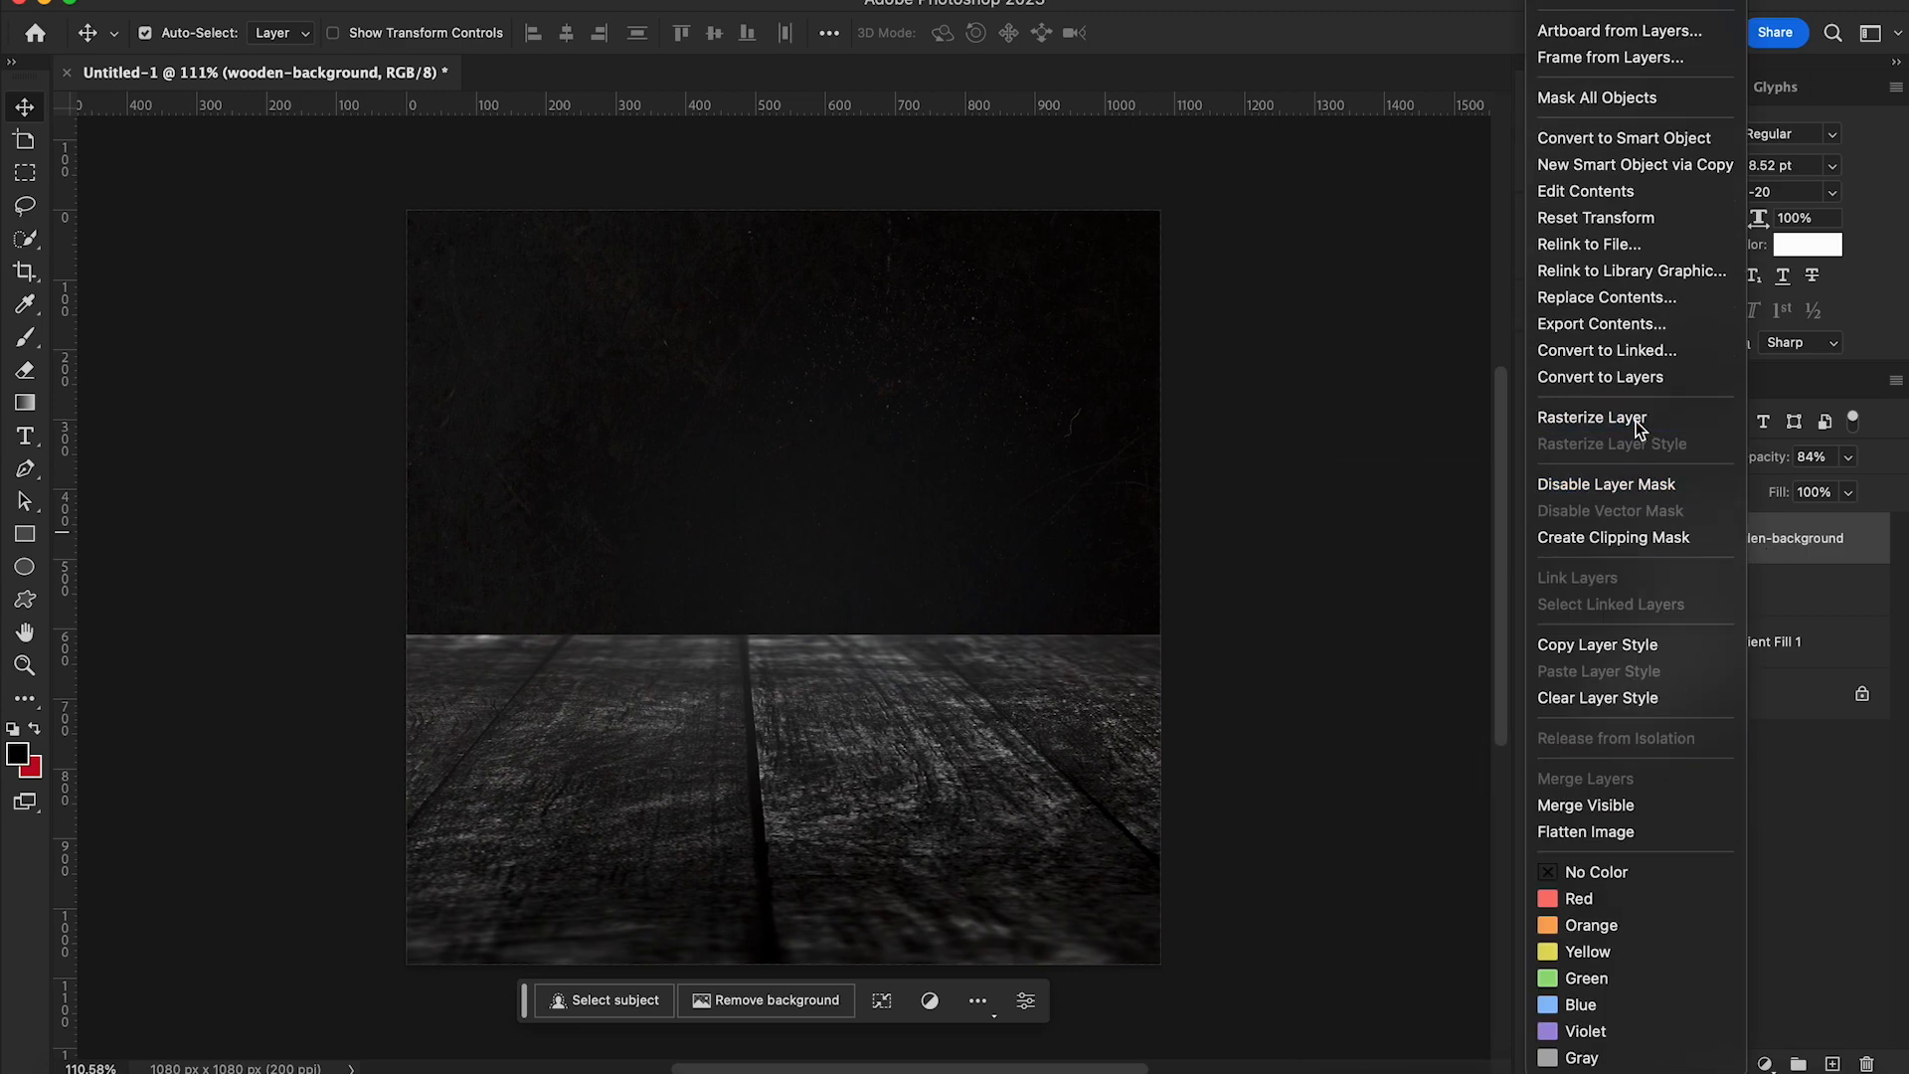
{"action": "key", "text": "Escape"}
{"action": "right_click", "coordinate": [1691, 538]}
{"action": "left_click", "coordinate": [1462, 614]}
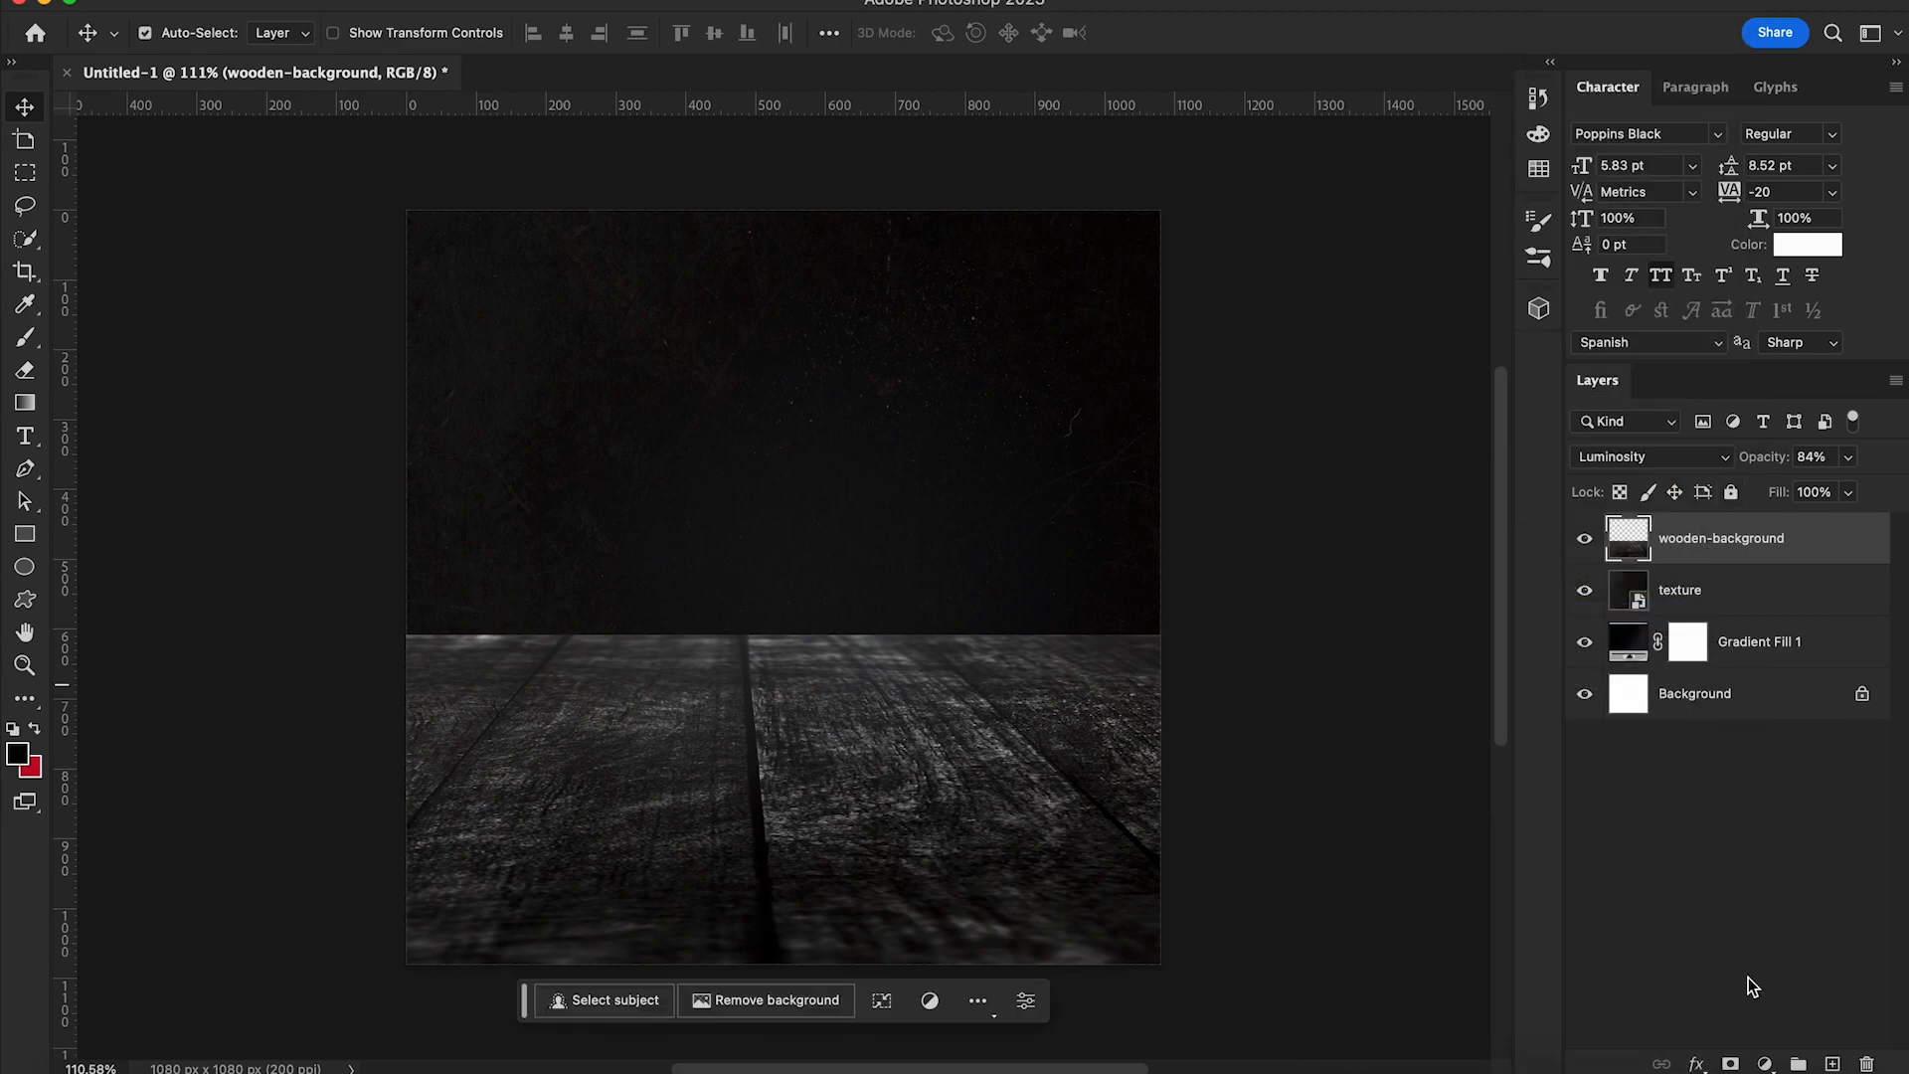
Add a new layer mask to the wooden-background layer and fade the front edge of the floor with a vertical gradient
{"action": "left_click", "coordinate": [1733, 1064]}
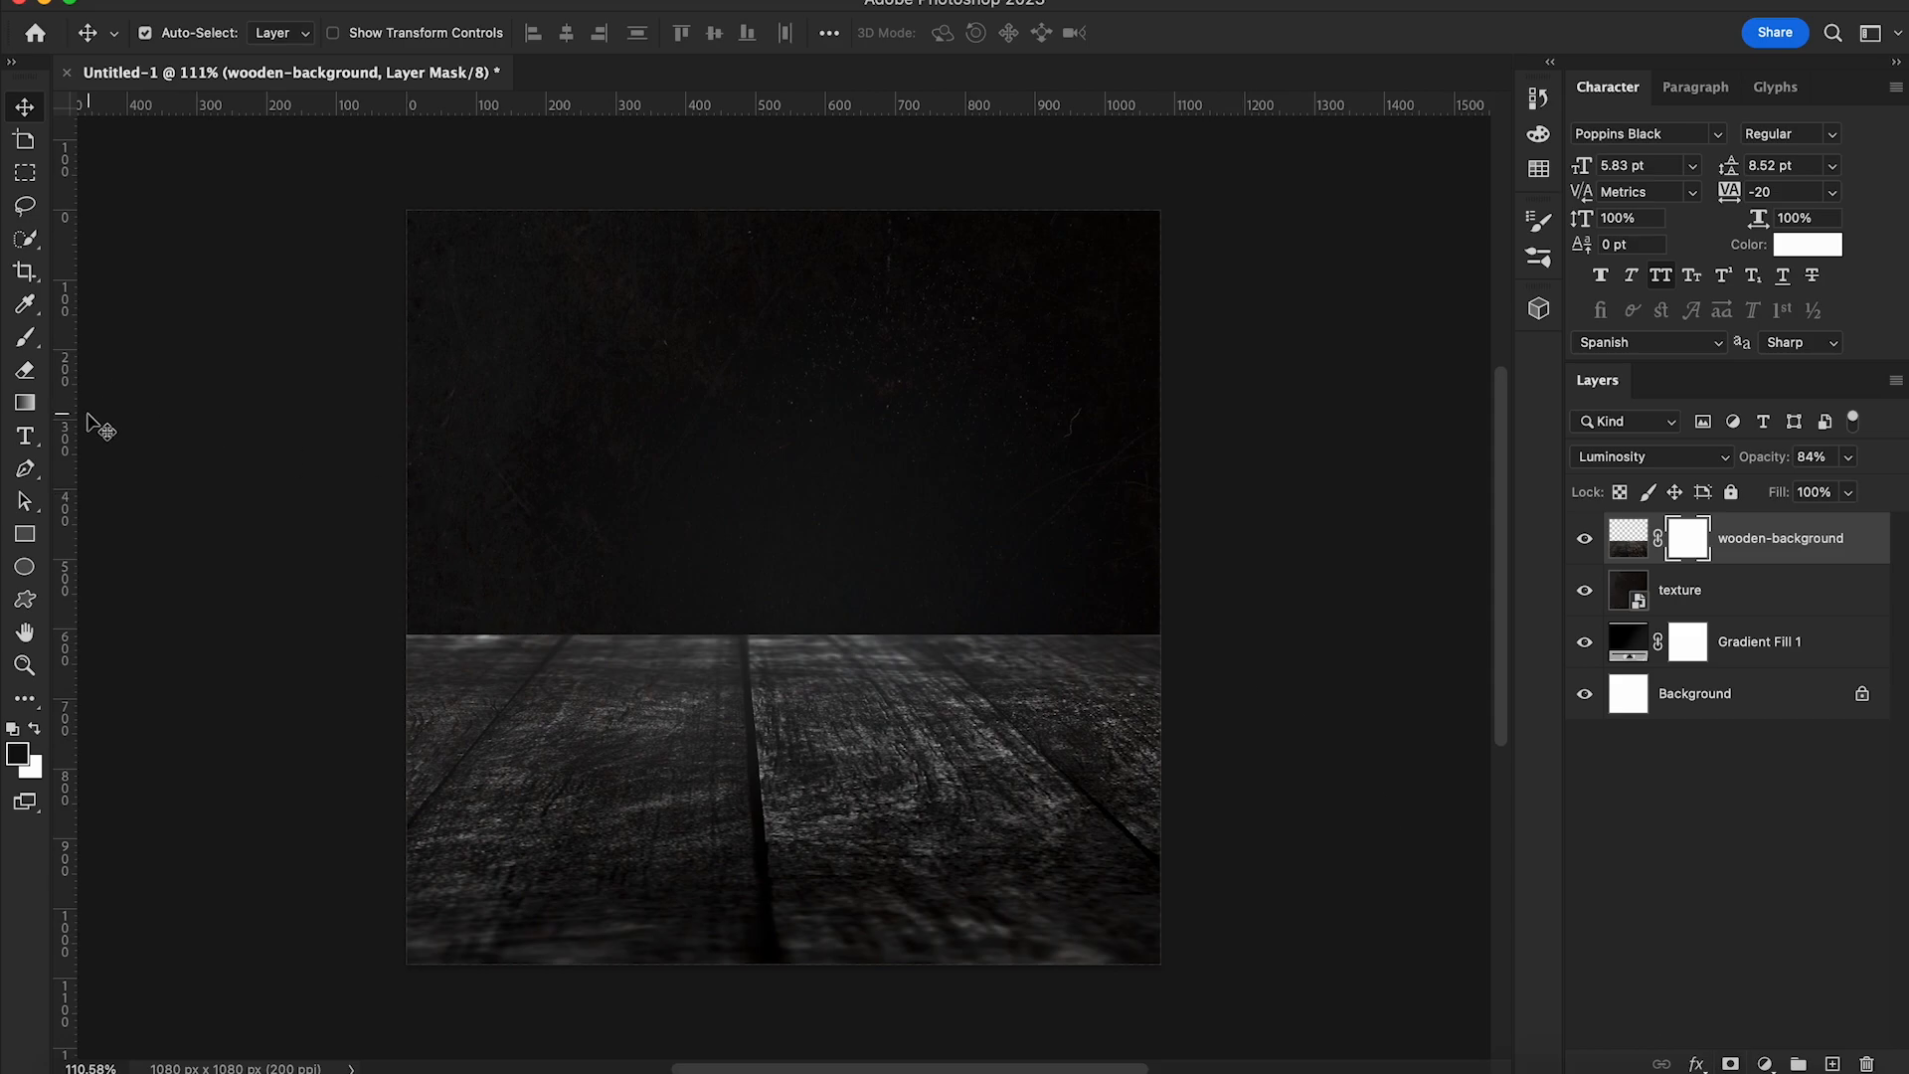
{"action": "left_click", "coordinate": [25, 402]}
{"action": "left_click_drag", "start_coordinate": [704, 619], "coordinate": [702, 929]}
{"action": "left_click", "coordinate": [24, 112]}
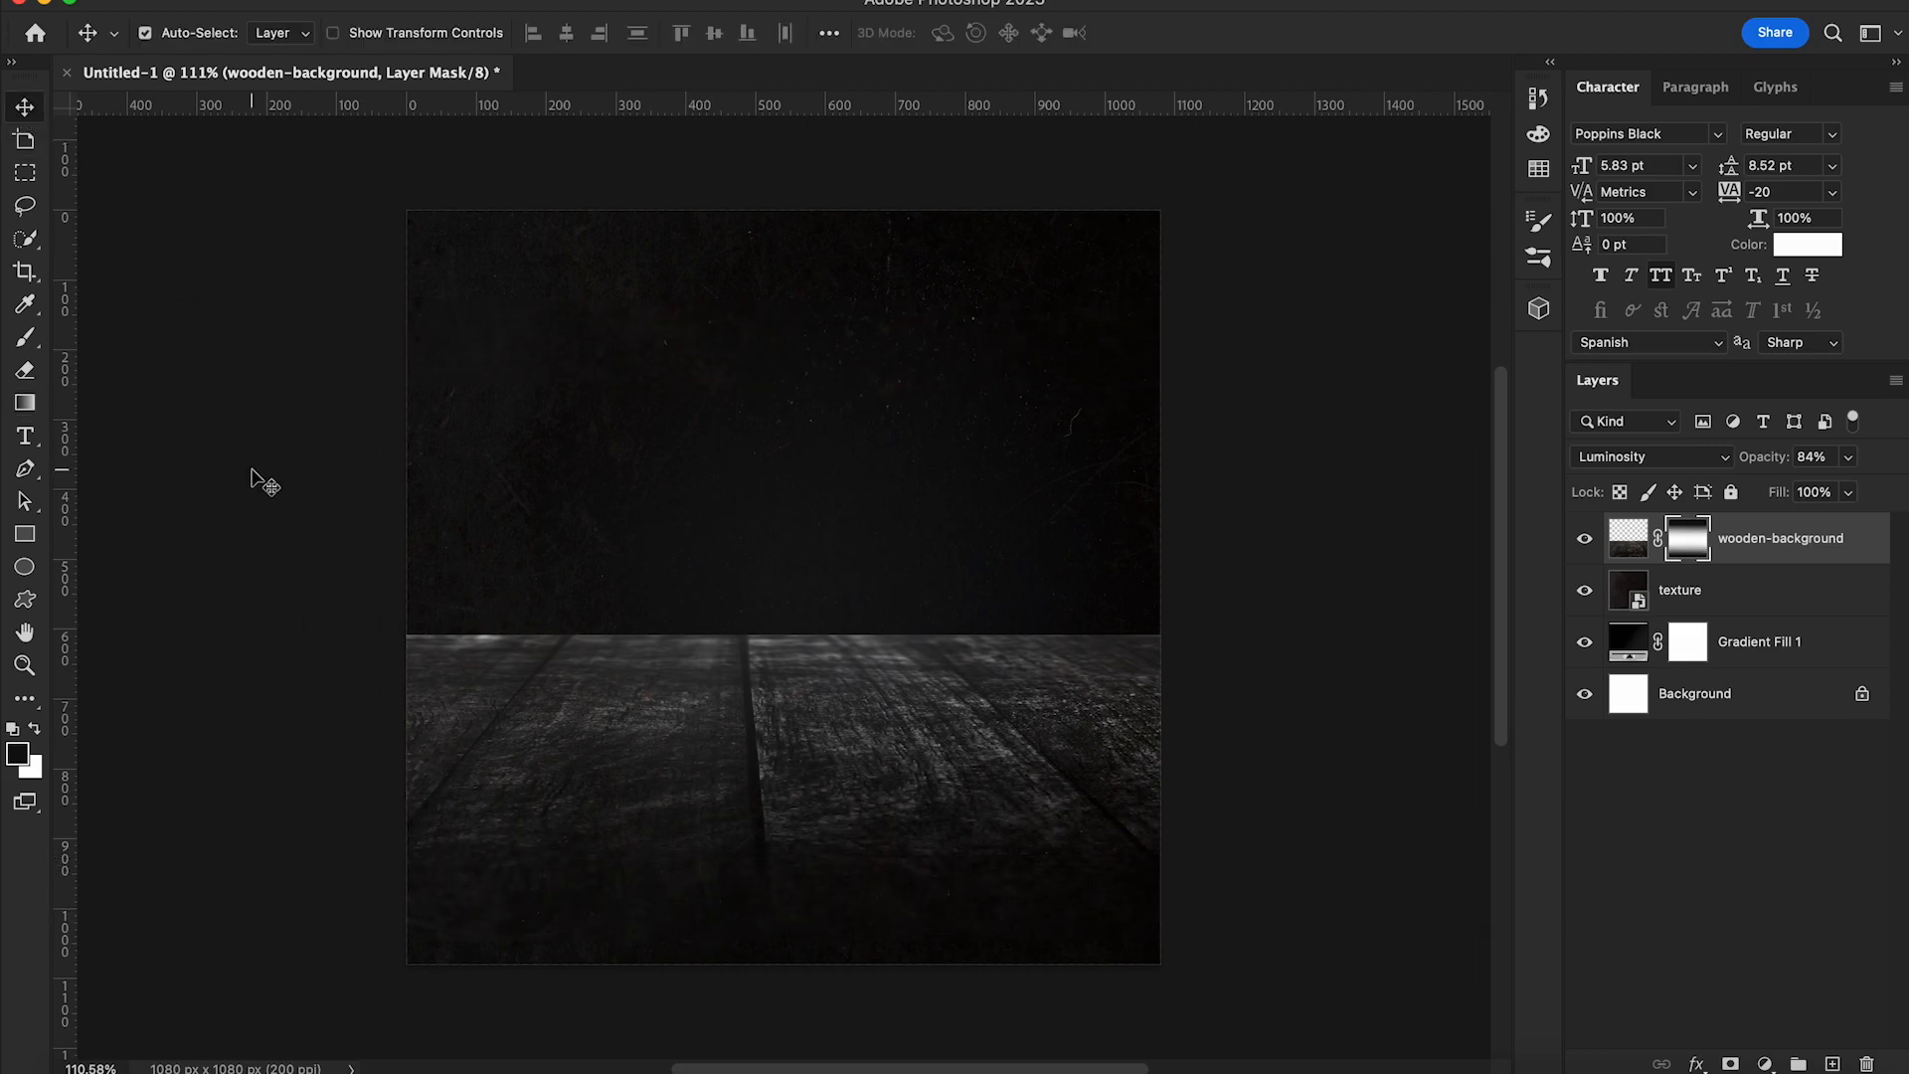
Paint on the floor's mask with a soft black brush of size 428 to fade the planks at the canvas sides
{"action": "left_click", "coordinate": [25, 338]}
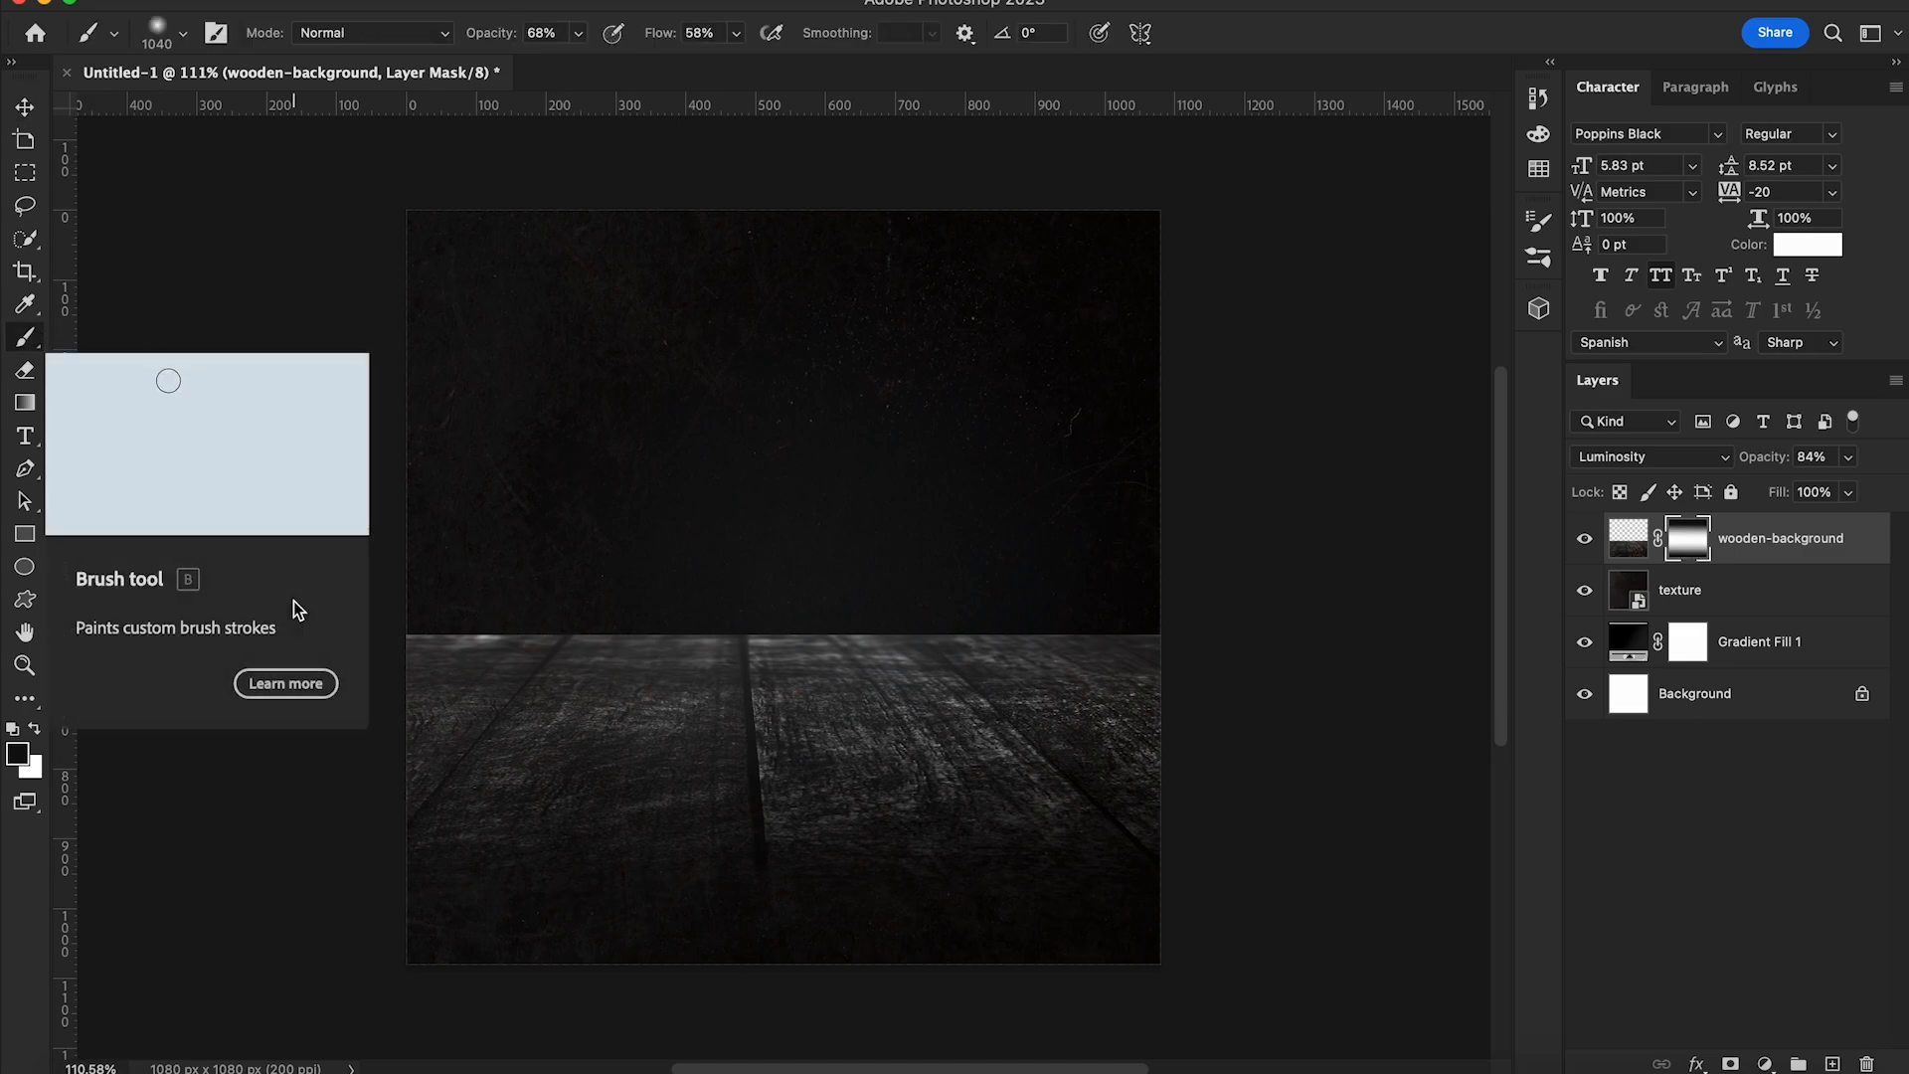
{"action": "left_click", "coordinate": [164, 33]}
{"action": "left_click", "coordinate": [452, 587]}
{"action": "mouse_move", "coordinate": [451, 588]}
{"action": "left_mouse_down"}
{"action": "mouse_move", "coordinate": [434, 596]}
{"action": "mouse_move", "coordinate": [457, 597]}
{"action": "left_mouse_up"}
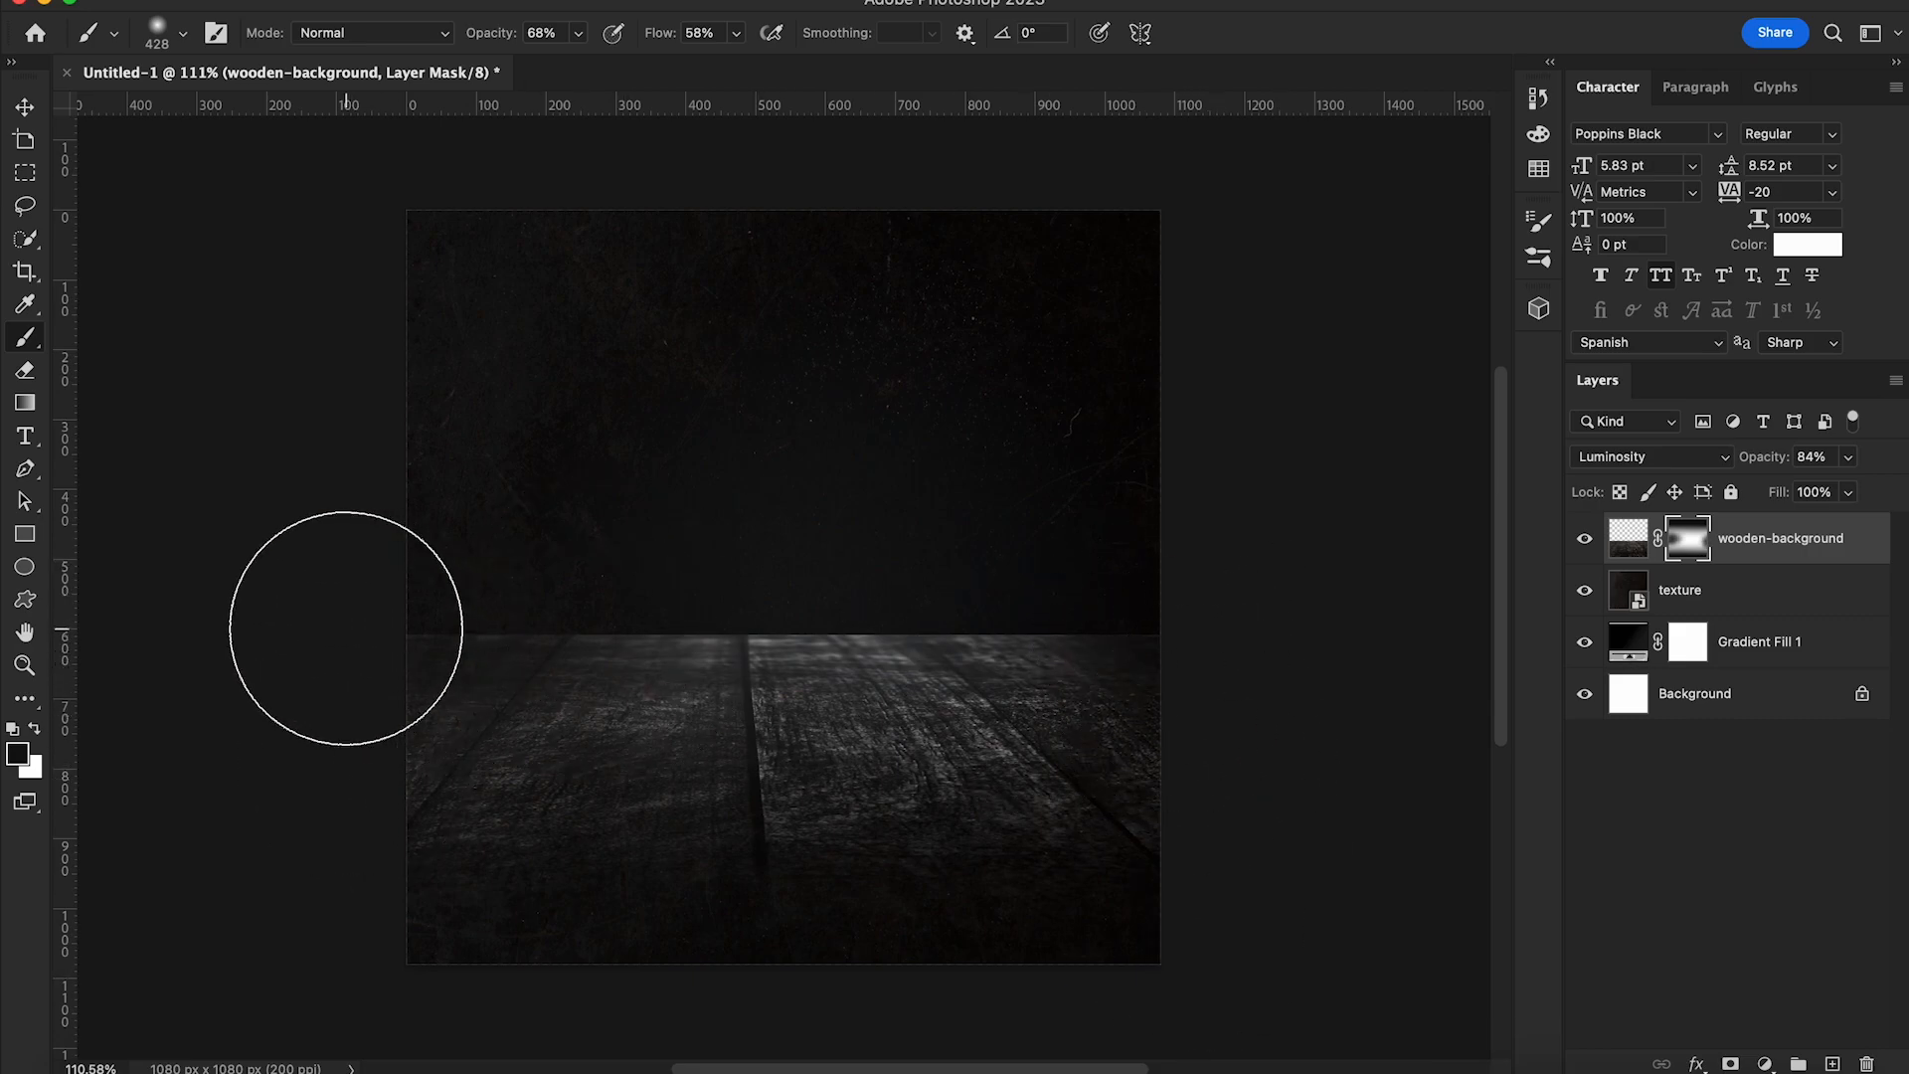
{"action": "left_click", "coordinate": [25, 109]}
Open whisky-glass.jpg from the whisky wednesday folder in Adobe Photoshop 2023 as a separate document
{"action": "left_click", "coordinate": [91, 1066]}
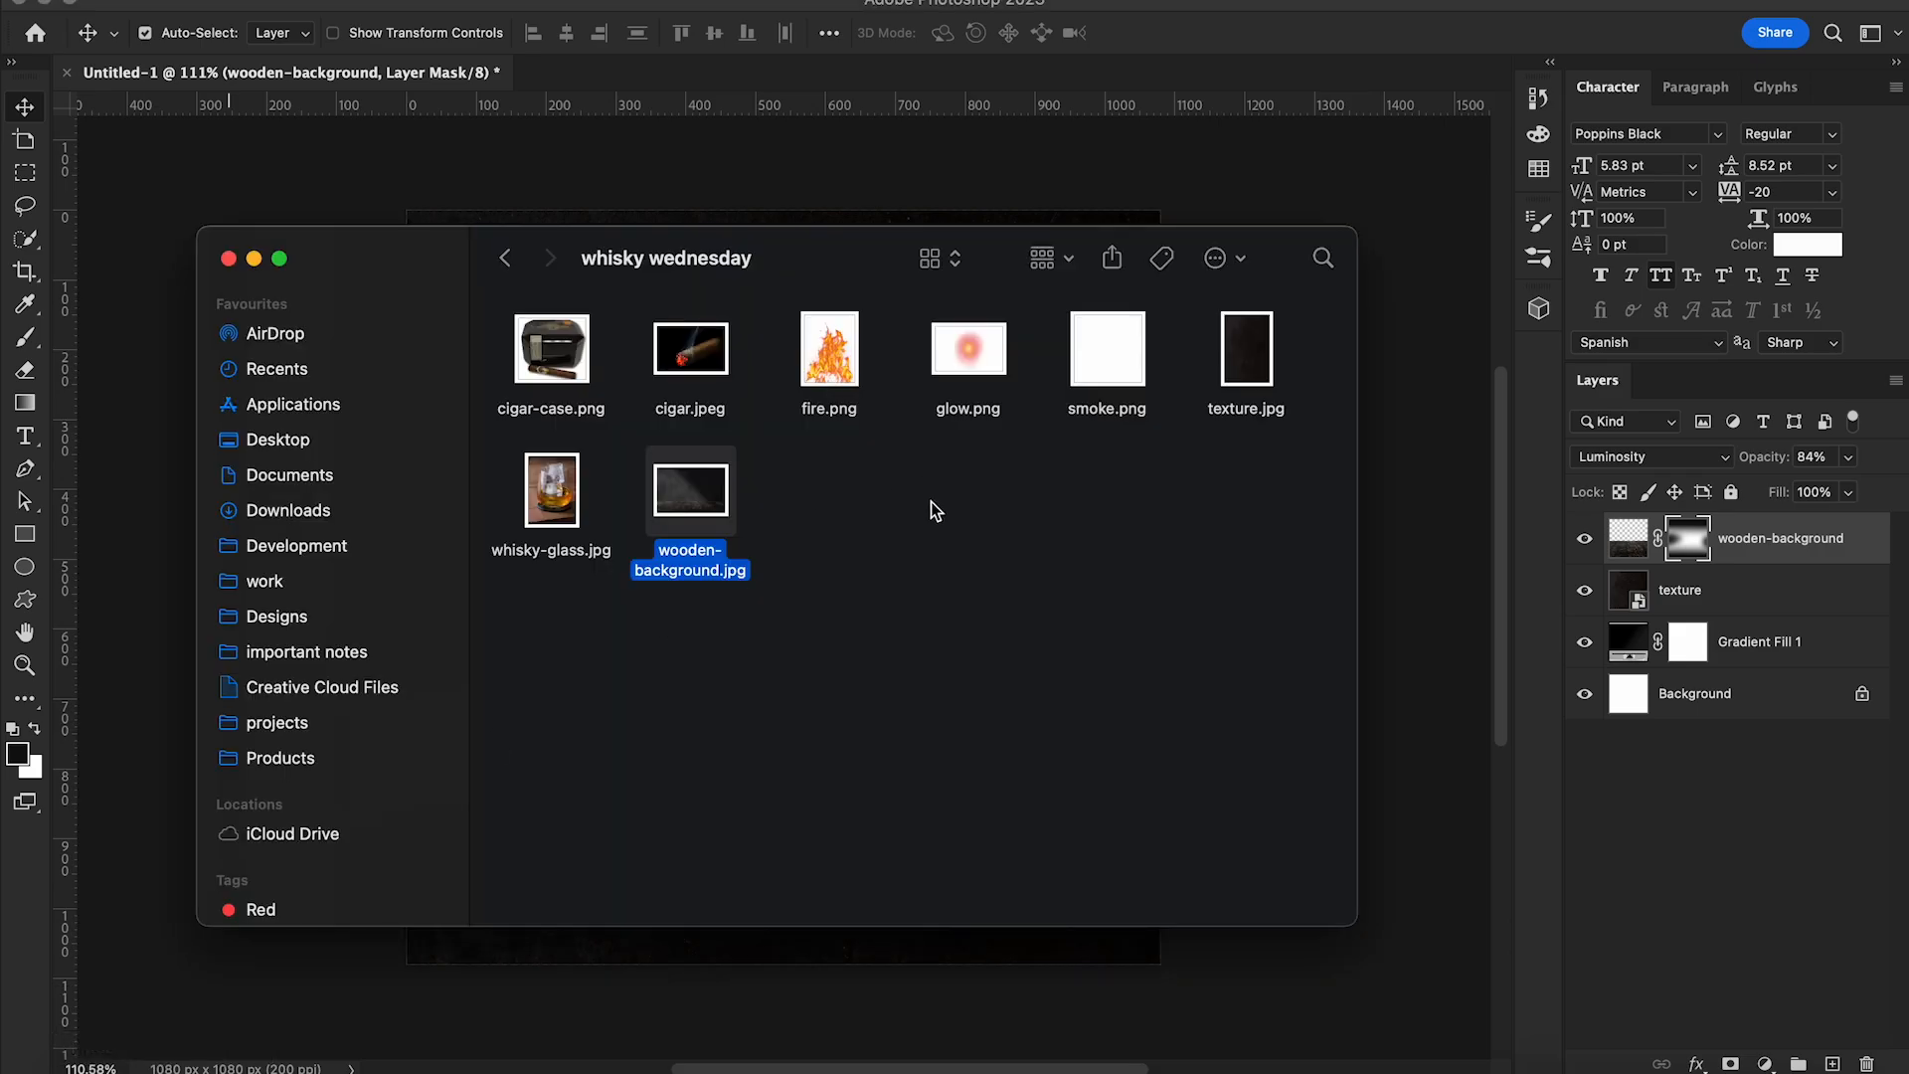
{"action": "left_click", "coordinate": [552, 489]}
{"action": "right_click", "coordinate": [560, 487]}
{"action": "mouse_move", "coordinate": [775, 526]}
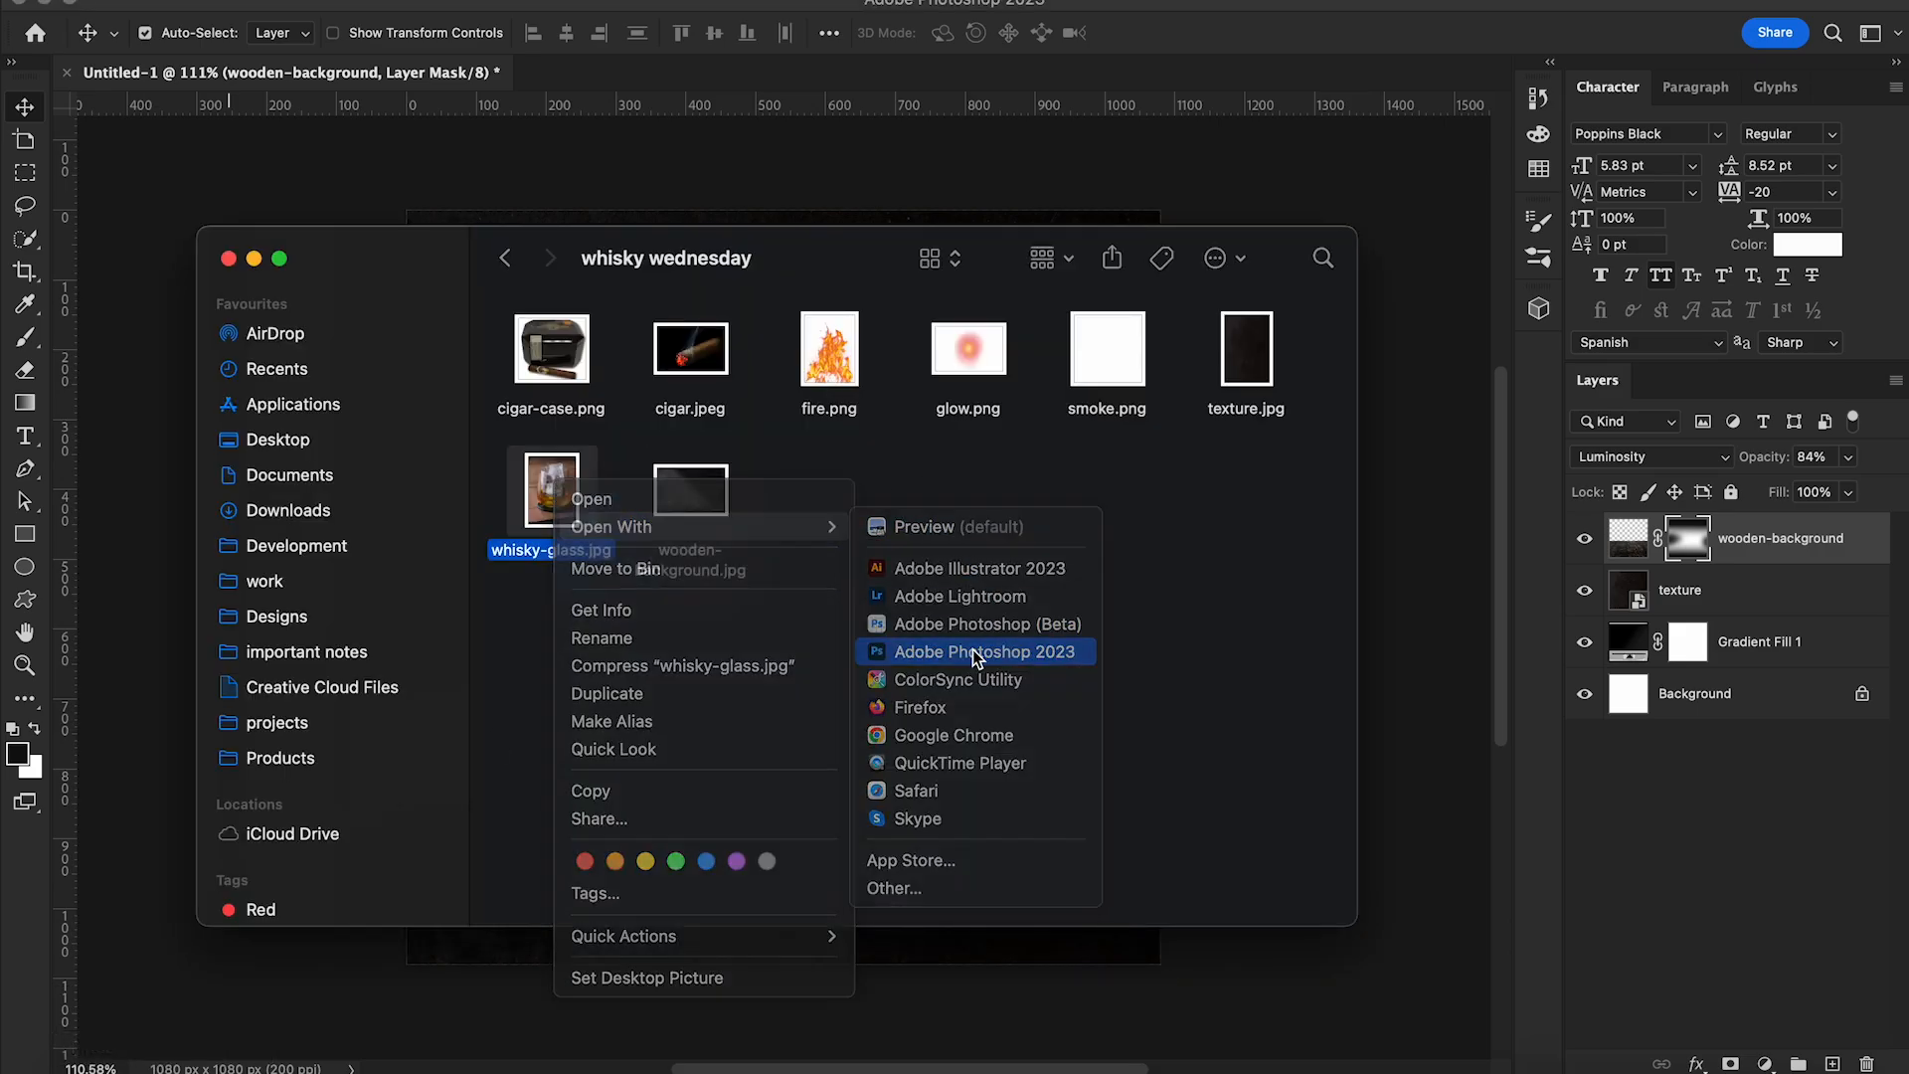
{"action": "left_click", "coordinate": [977, 653]}
Select the whisky glass with the Quick Selection tool and subtract the coaster from the selection using a brush size of 57
{"action": "key", "text": "w"}
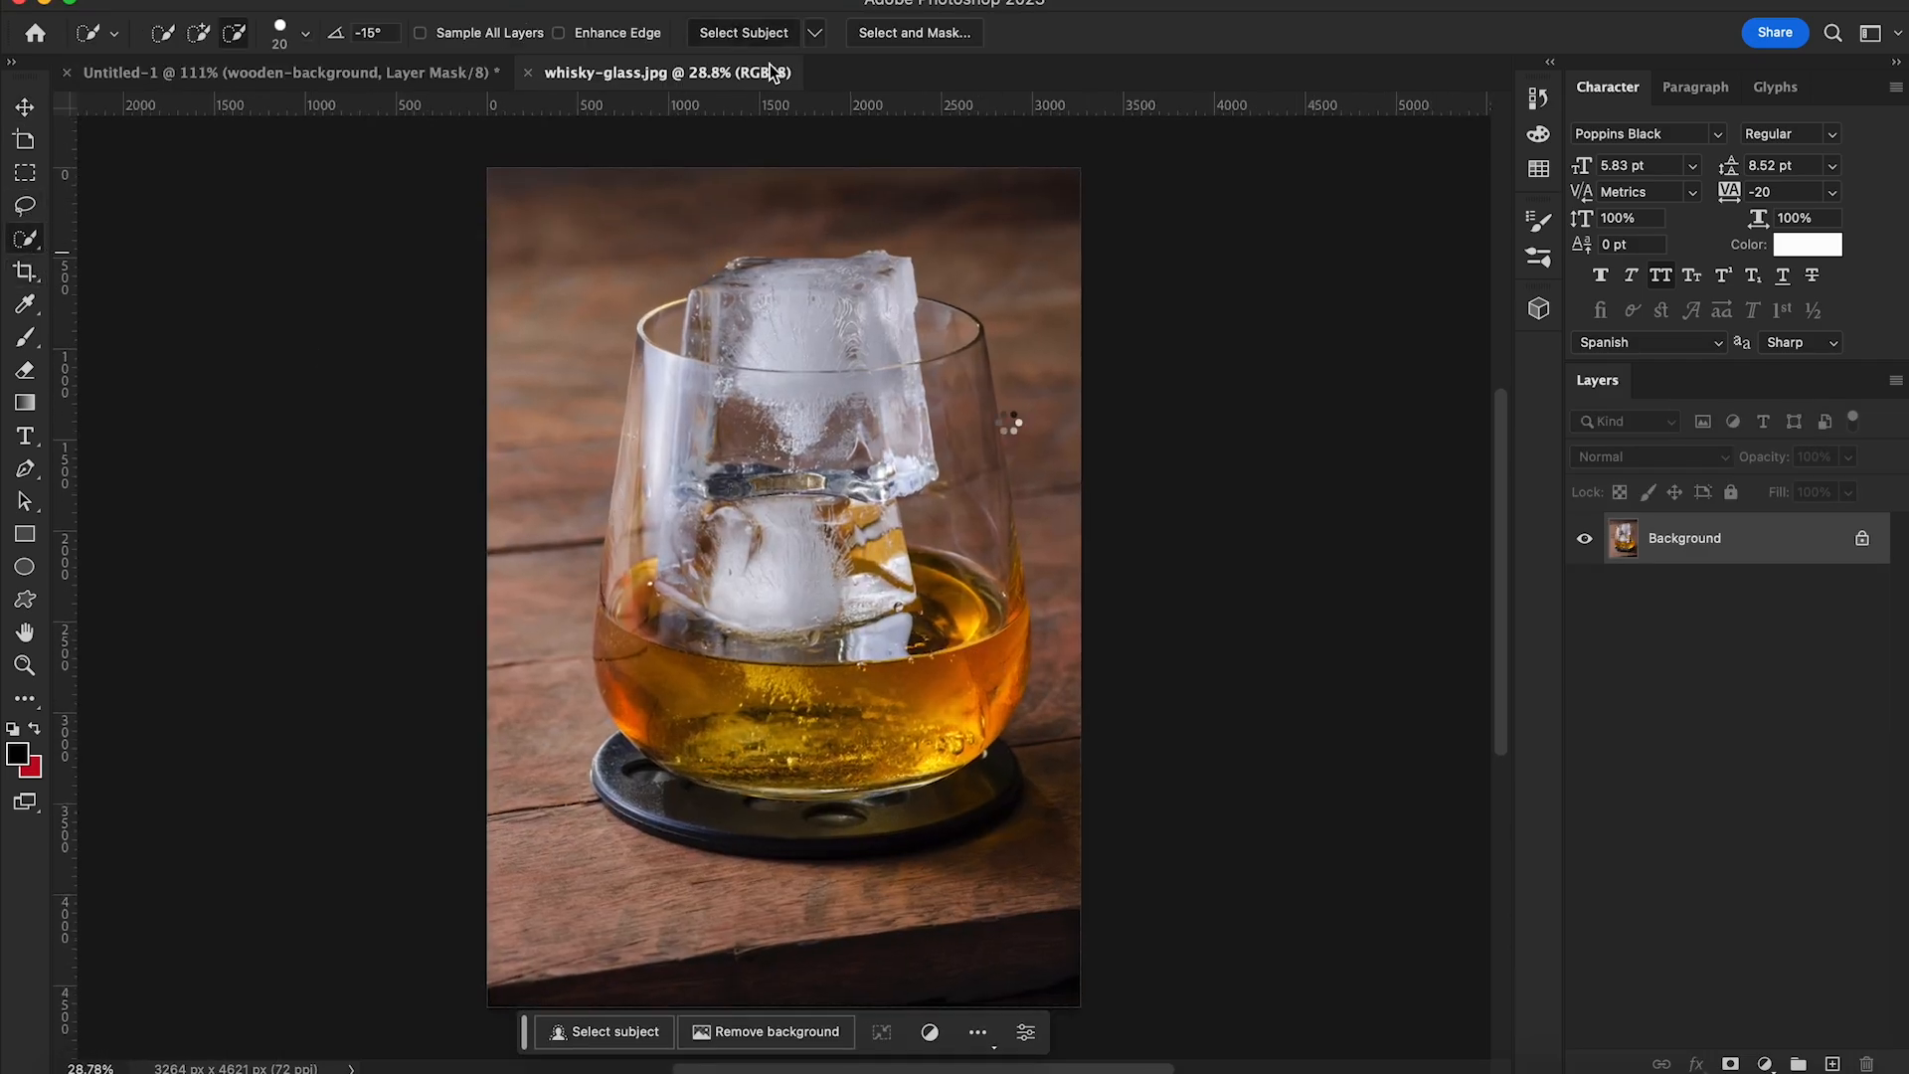
{"action": "scroll", "coordinate": [838, 497], "scroll_direction": "up", "scroll_amount": 3}
{"action": "left_click", "coordinate": [235, 33]}
{"action": "left_click", "coordinate": [305, 32]}
{"action": "left_click_drag", "start_coordinate": [191, 94], "coordinate": [201, 94]}
{"action": "mouse_move", "coordinate": [682, 831]}
{"action": "left_mouse_down"}
{"action": "mouse_move", "coordinate": [581, 789]}
{"action": "mouse_move", "coordinate": [609, 764]}
{"action": "mouse_move", "coordinate": [726, 810]}
{"action": "mouse_move", "coordinate": [970, 791]}
{"action": "mouse_move", "coordinate": [1098, 733]}
{"action": "mouse_move", "coordinate": [1002, 767]}
{"action": "mouse_move", "coordinate": [617, 795]}
{"action": "mouse_move", "coordinate": [834, 788]}
{"action": "mouse_move", "coordinate": [686, 801]}
{"action": "mouse_move", "coordinate": [616, 791]}
{"action": "mouse_move", "coordinate": [661, 774]}
{"action": "mouse_move", "coordinate": [490, 733]}
{"action": "mouse_move", "coordinate": [983, 766]}
{"action": "mouse_move", "coordinate": [976, 907]}
{"action": "left_mouse_up"}
{"action": "scroll", "coordinate": [804, 700], "scroll_direction": "up", "scroll_amount": 3}
{"action": "left_click", "coordinate": [235, 33]}
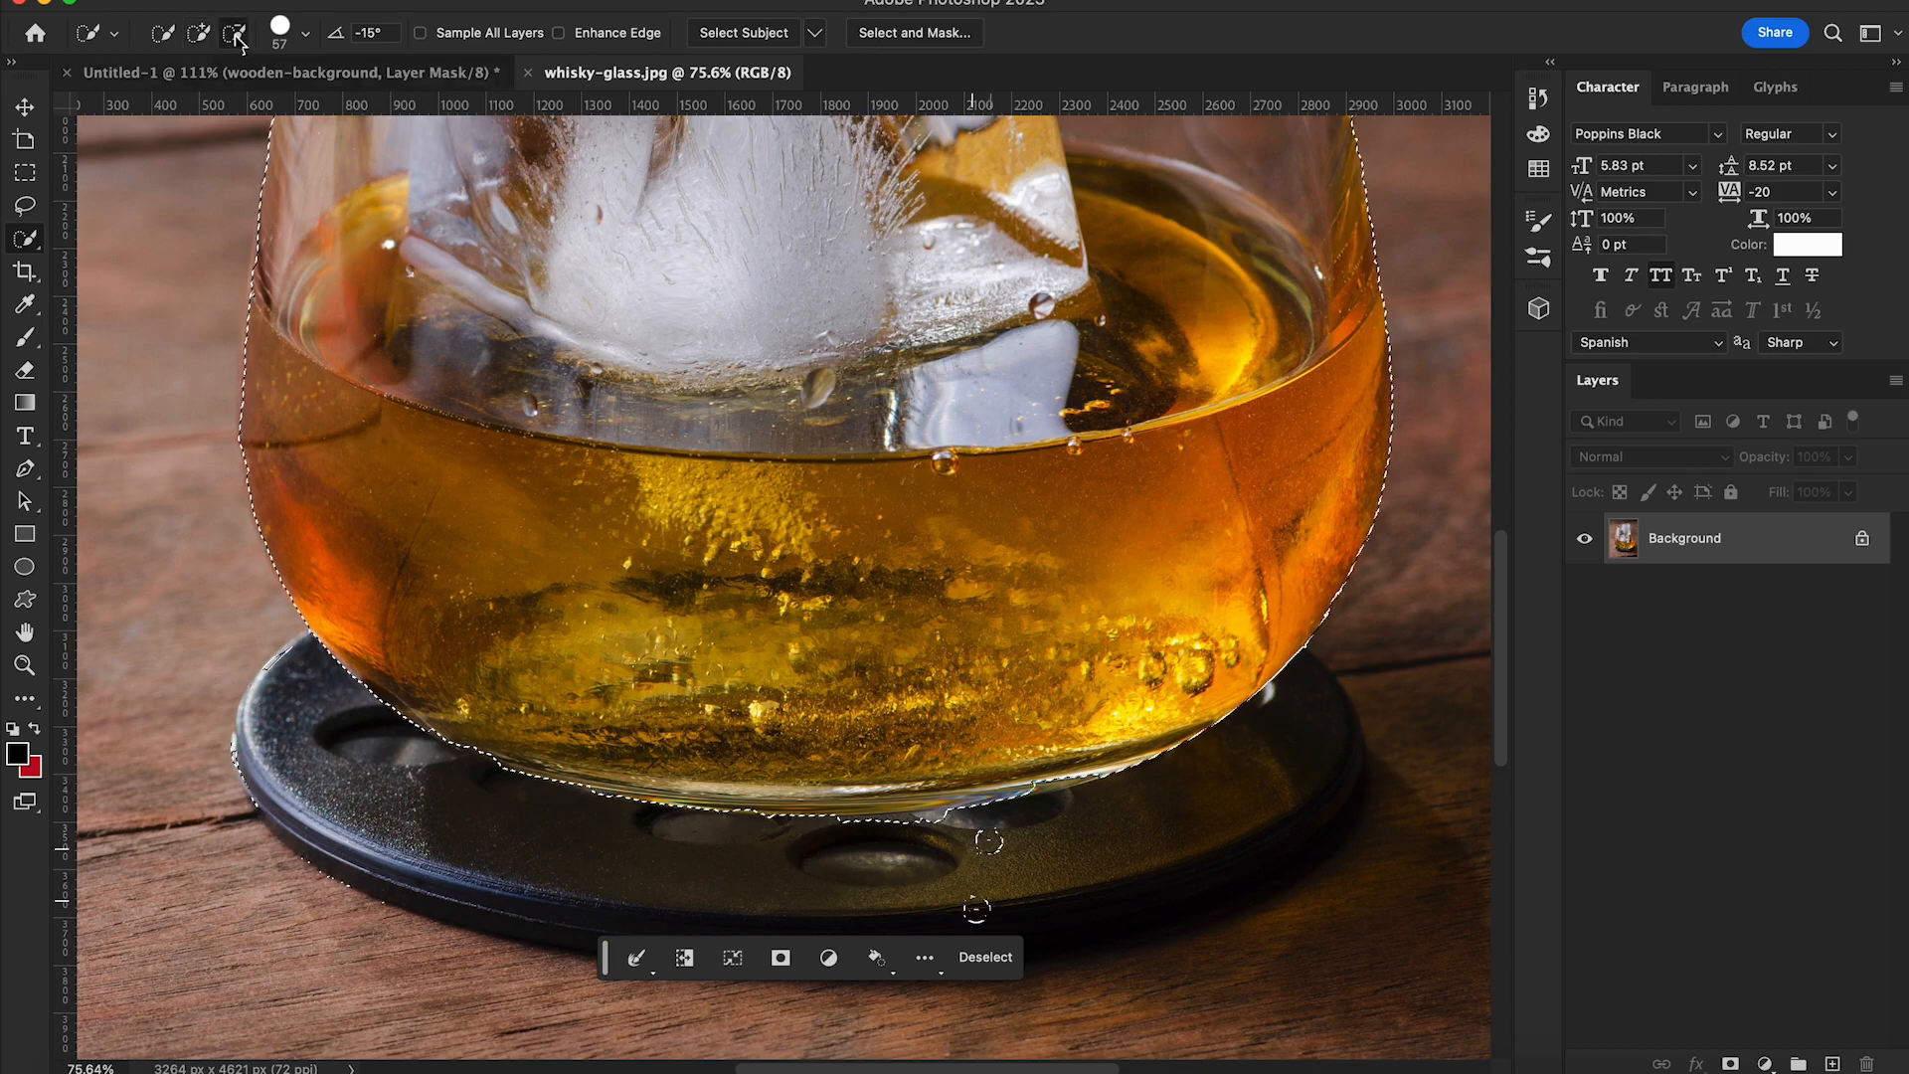
{"action": "key", "text": "super+z"}
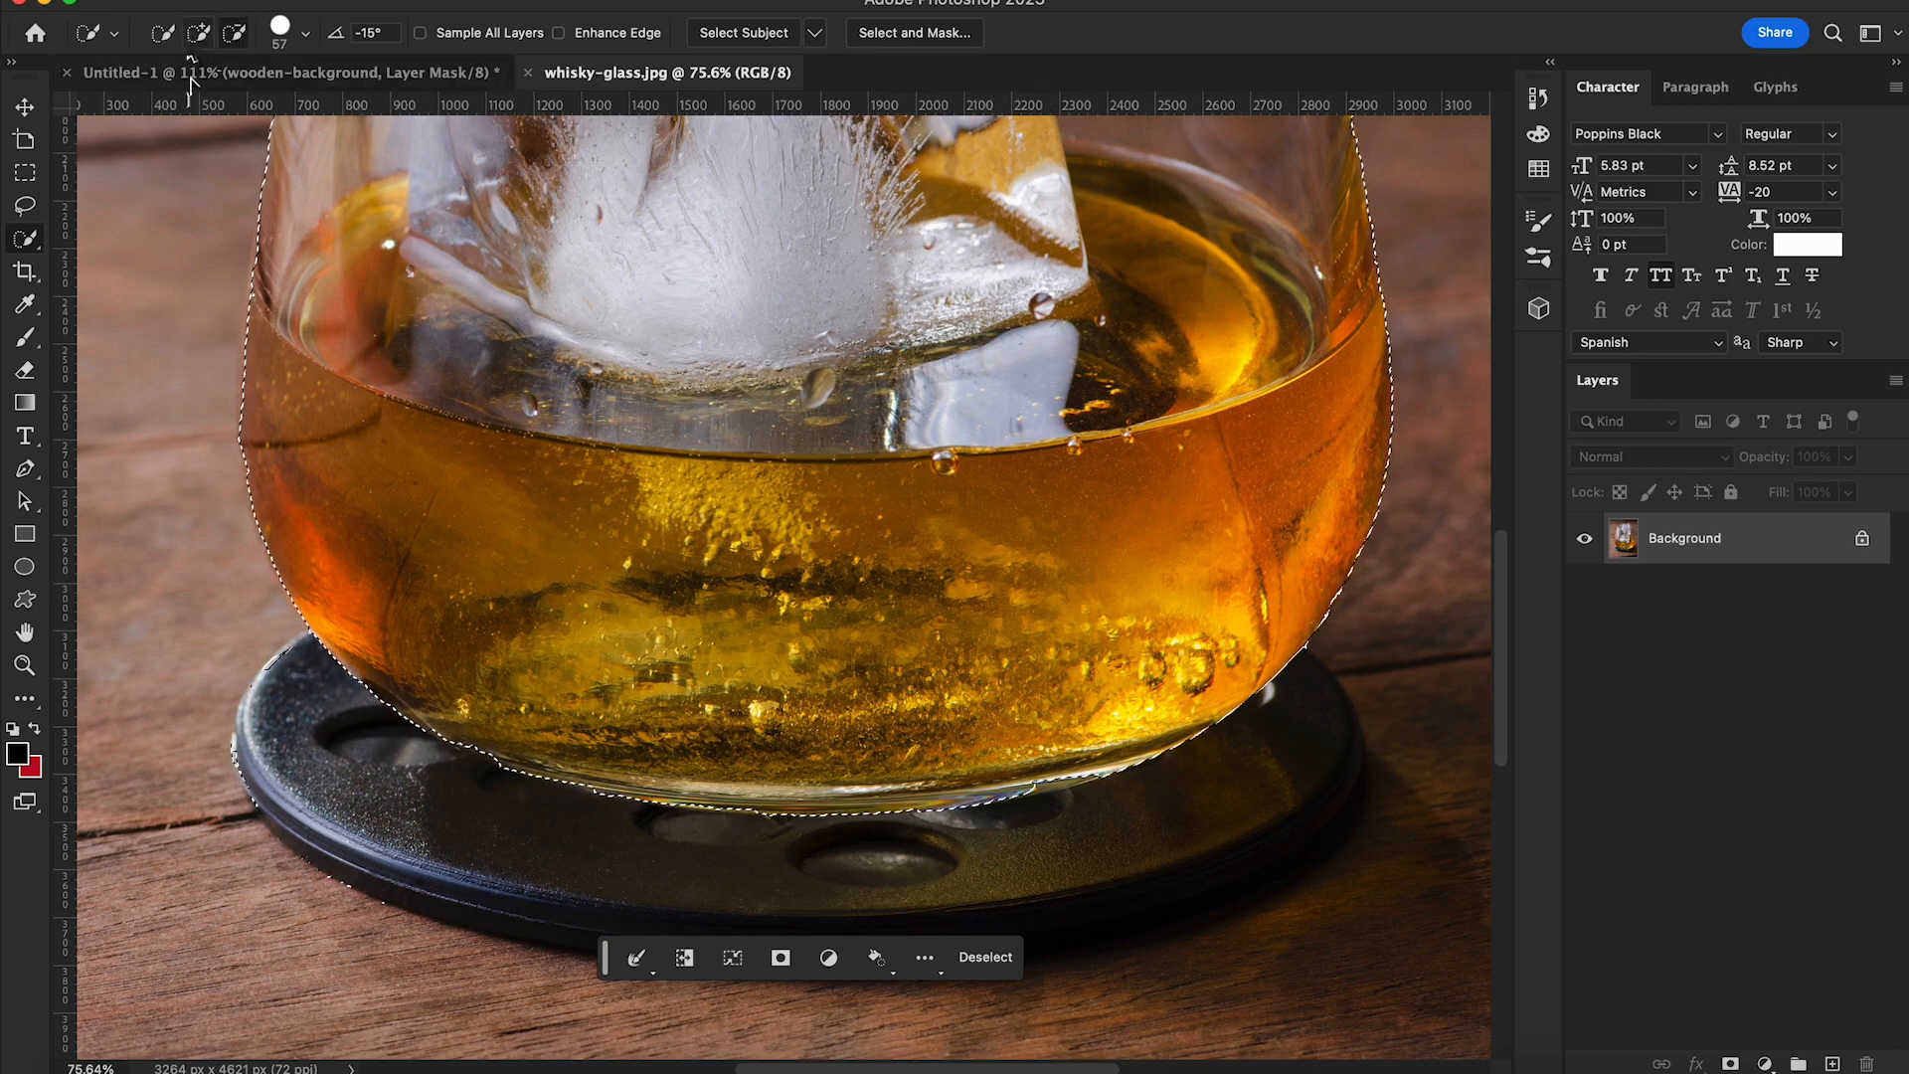
Place the masked whisky glass in the Untitled-1 composite, scaled to about 18% and positioned slightly left of centre on the floor
{"action": "scroll", "coordinate": [1099, 866], "scroll_direction": "down", "scroll_amount": 2}
{"action": "scroll", "coordinate": [1100, 866], "scroll_direction": "down", "scroll_amount": 3}
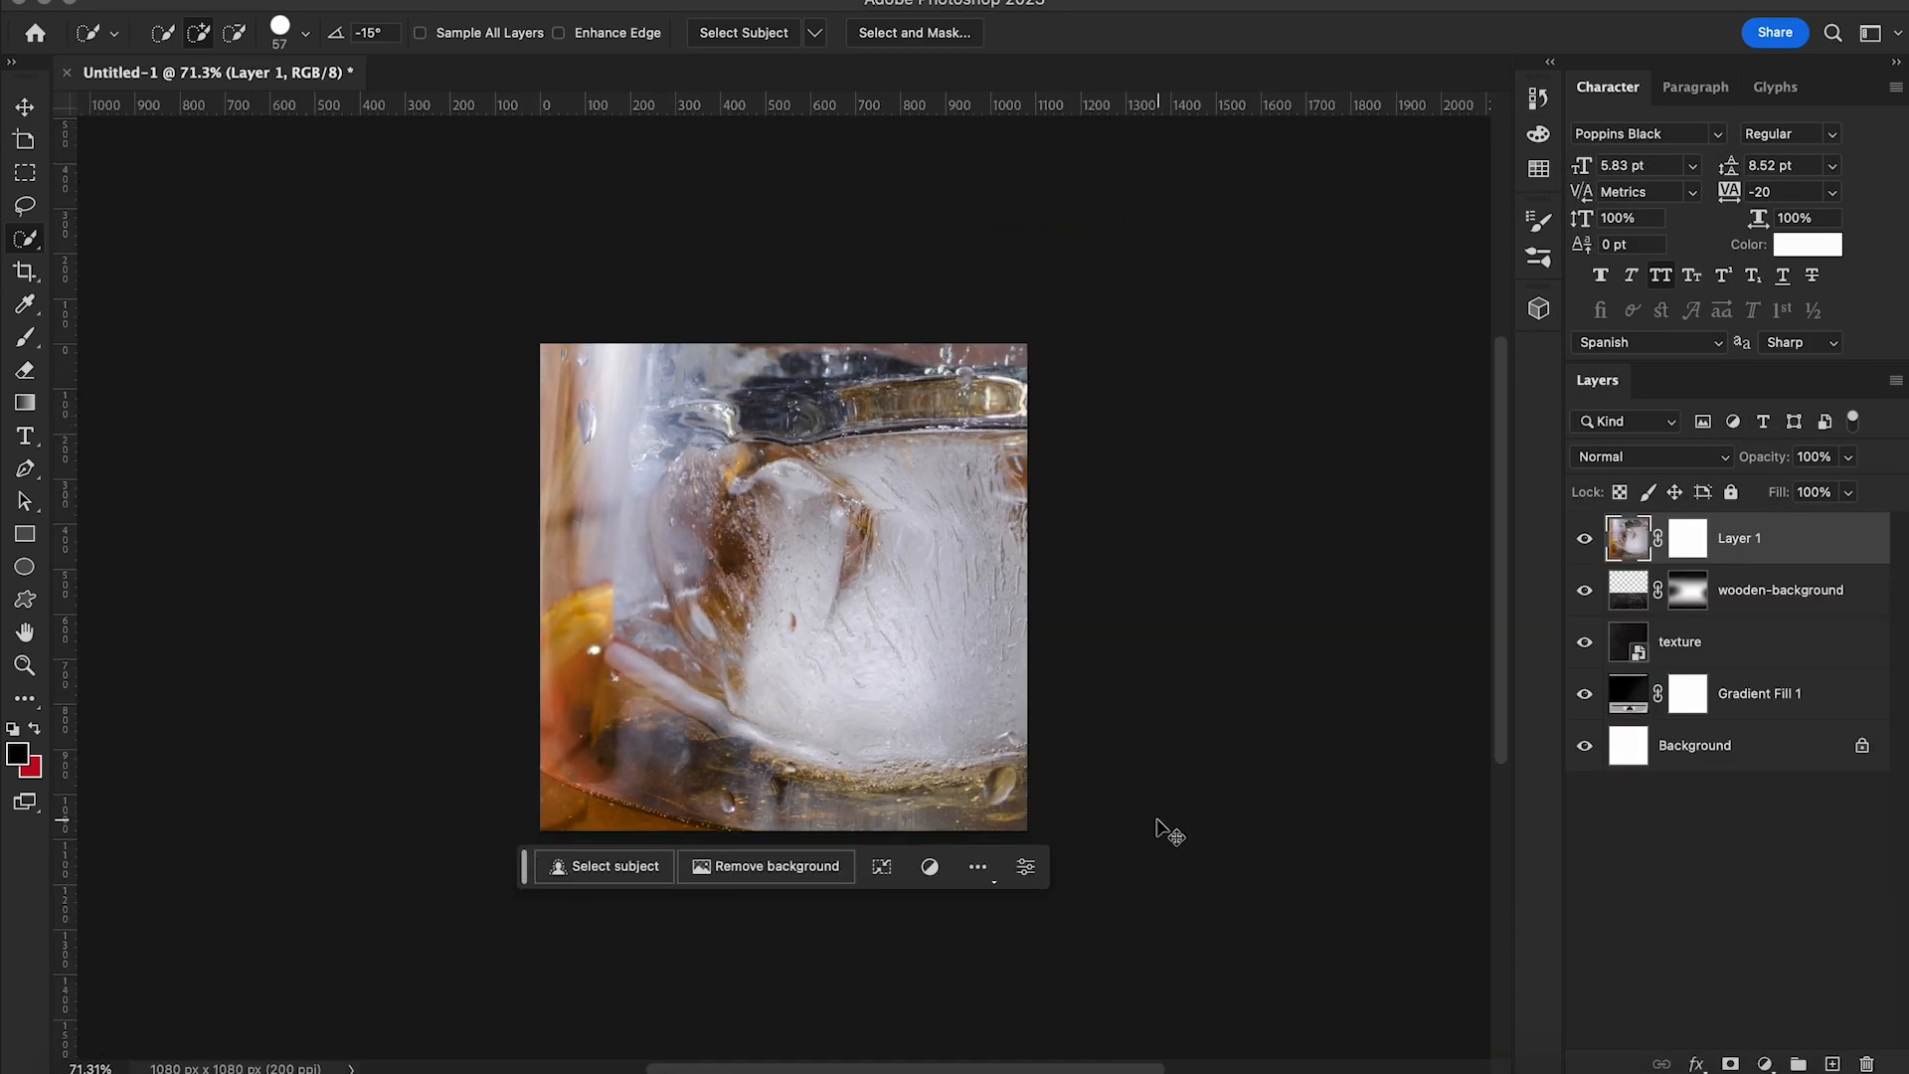
{"action": "key", "text": "ctrl+t"}
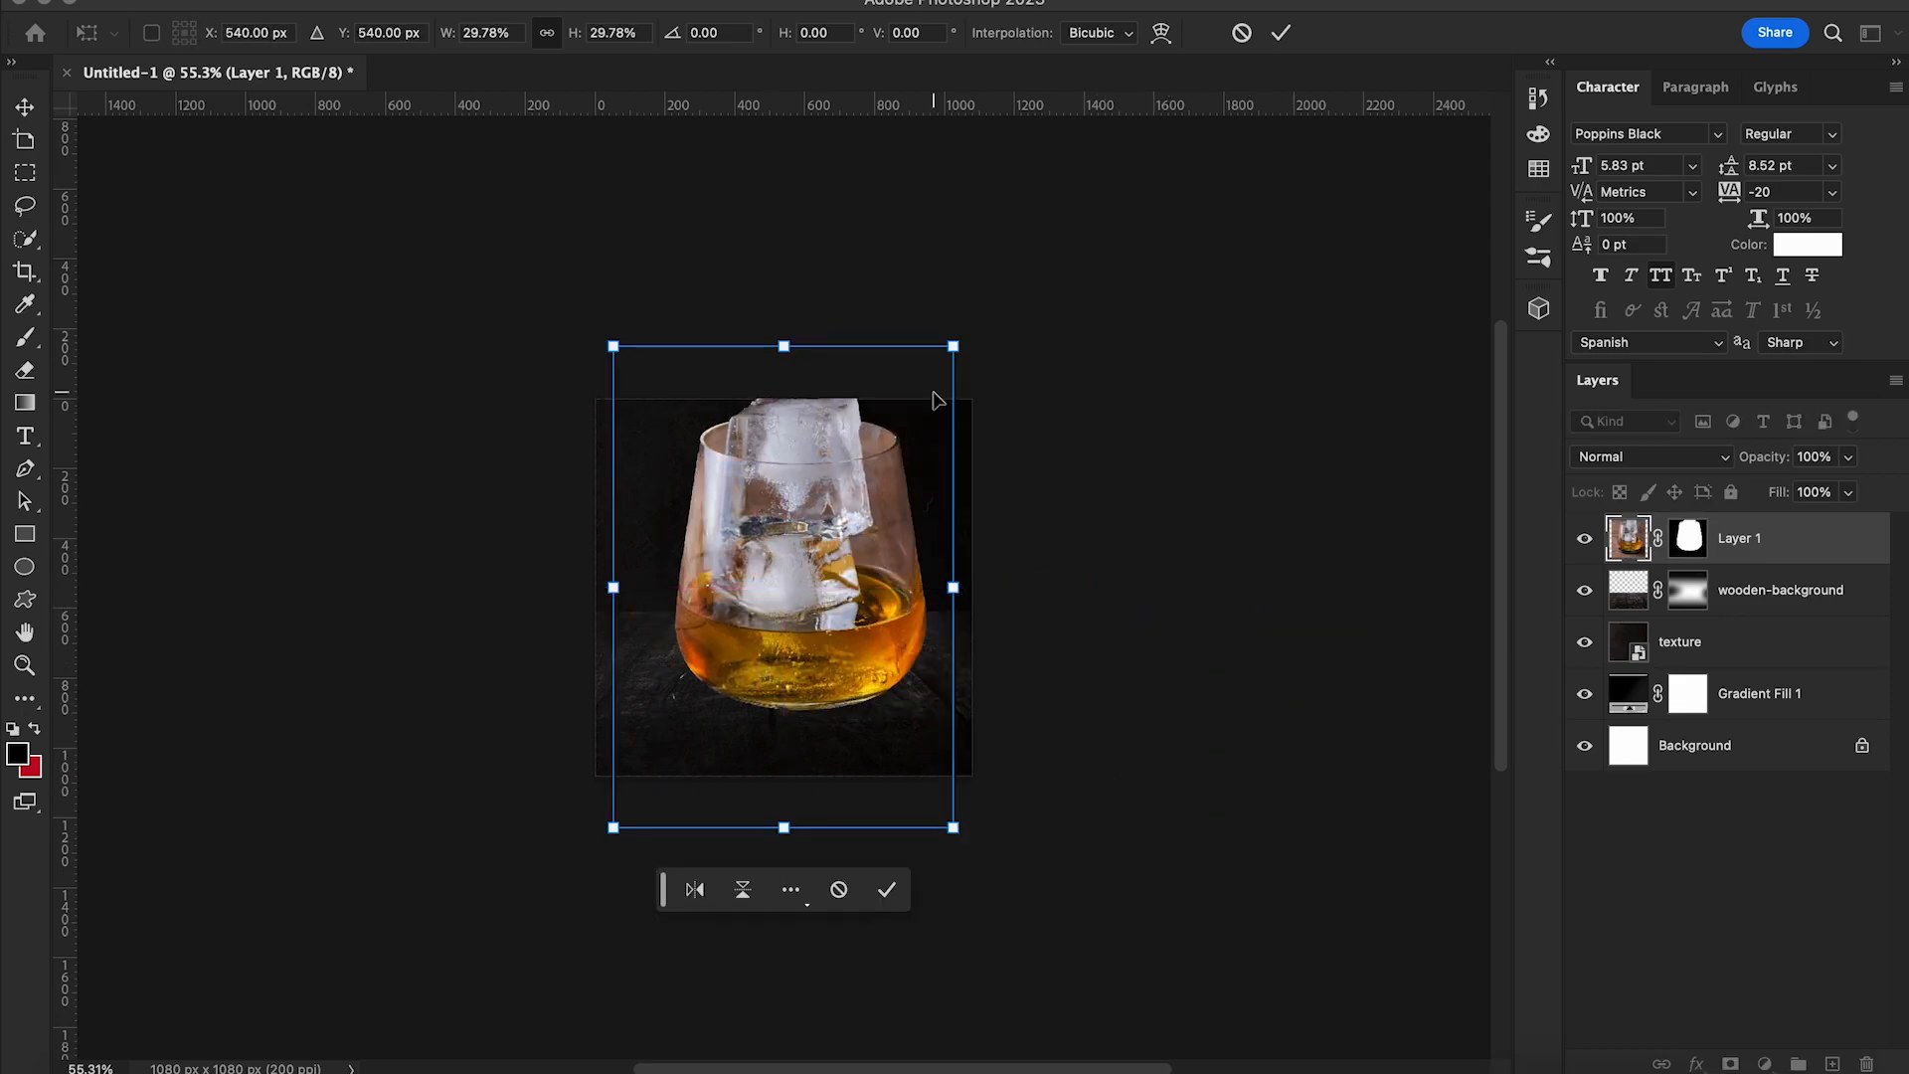
{"action": "left_click_drag", "start_coordinate": [954, 345], "coordinate": [826, 541]}
{"action": "left_click_drag", "start_coordinate": [760, 660], "coordinate": [805, 596]}
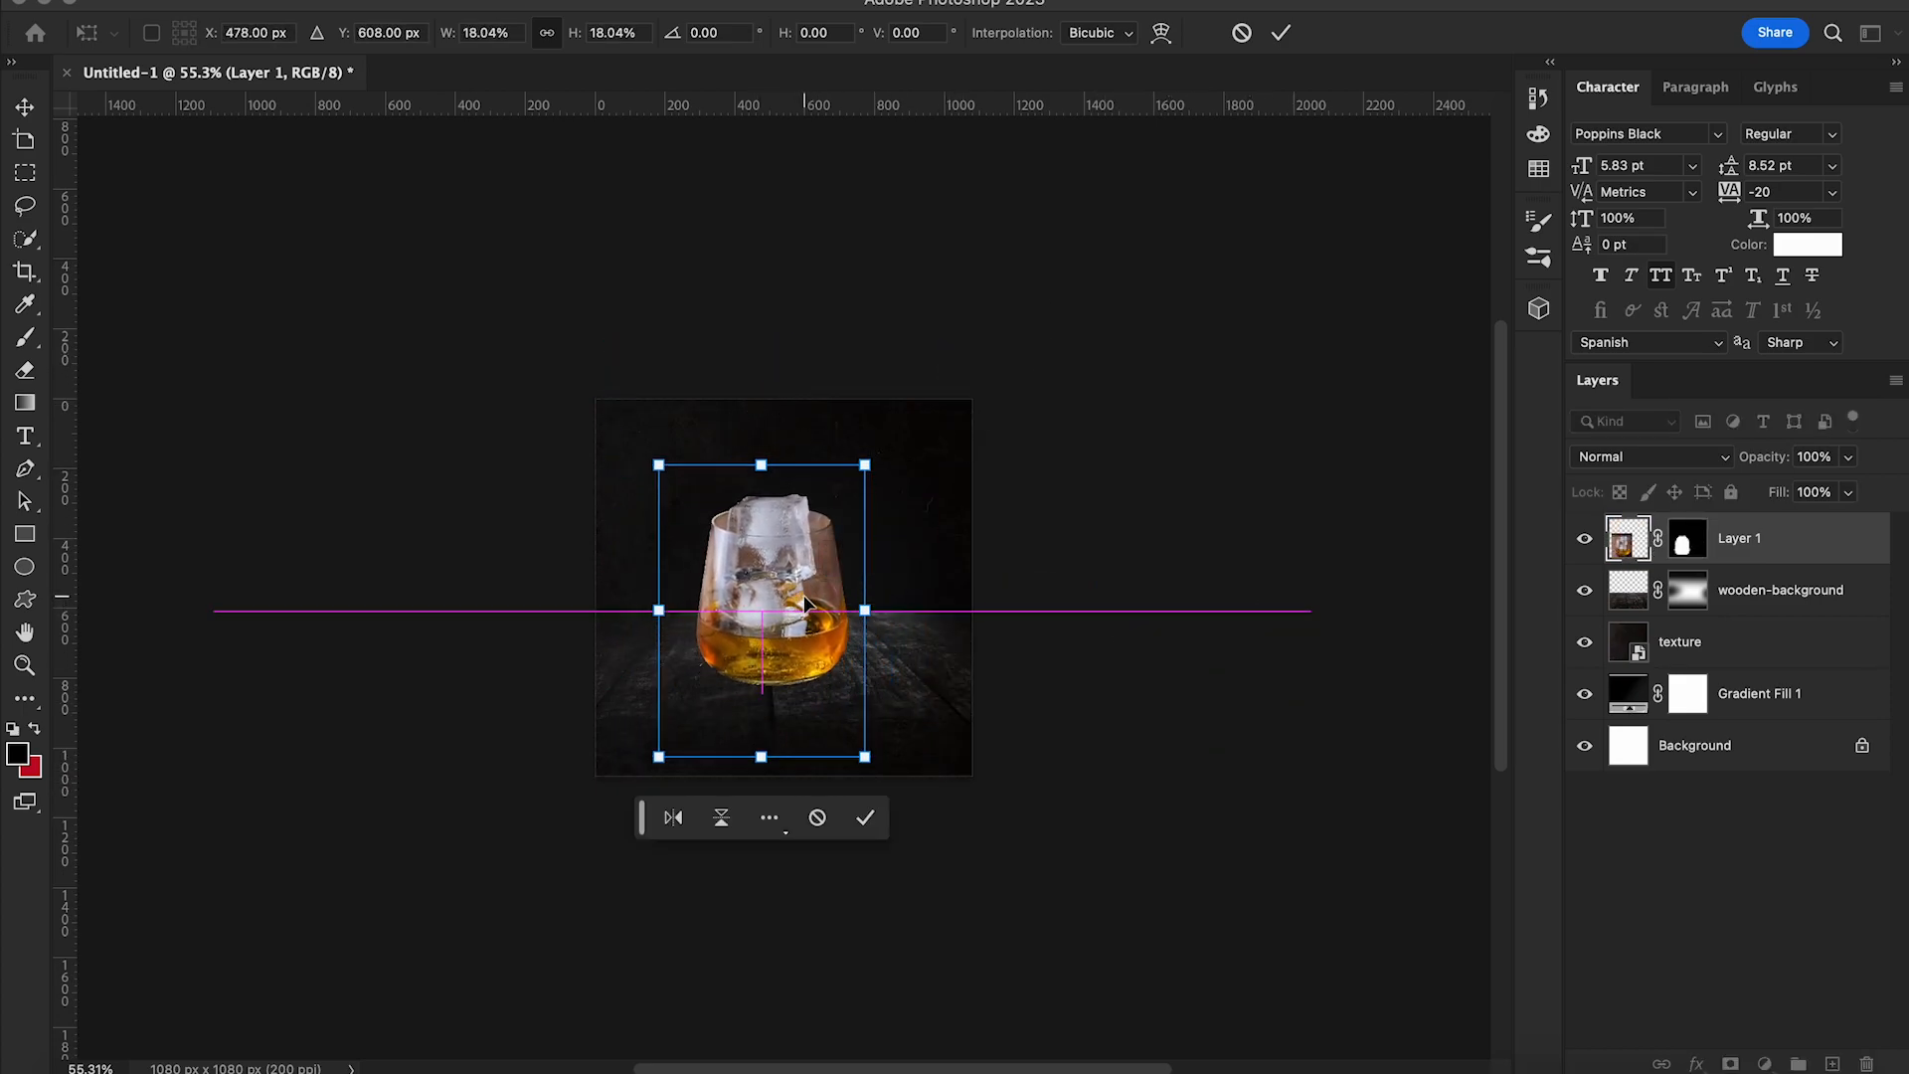
{"action": "key", "text": "Return"}
{"action": "key", "text": "w"}
{"action": "scroll", "coordinate": [974, 746], "scroll_direction": "up", "scroll_amount": 3}
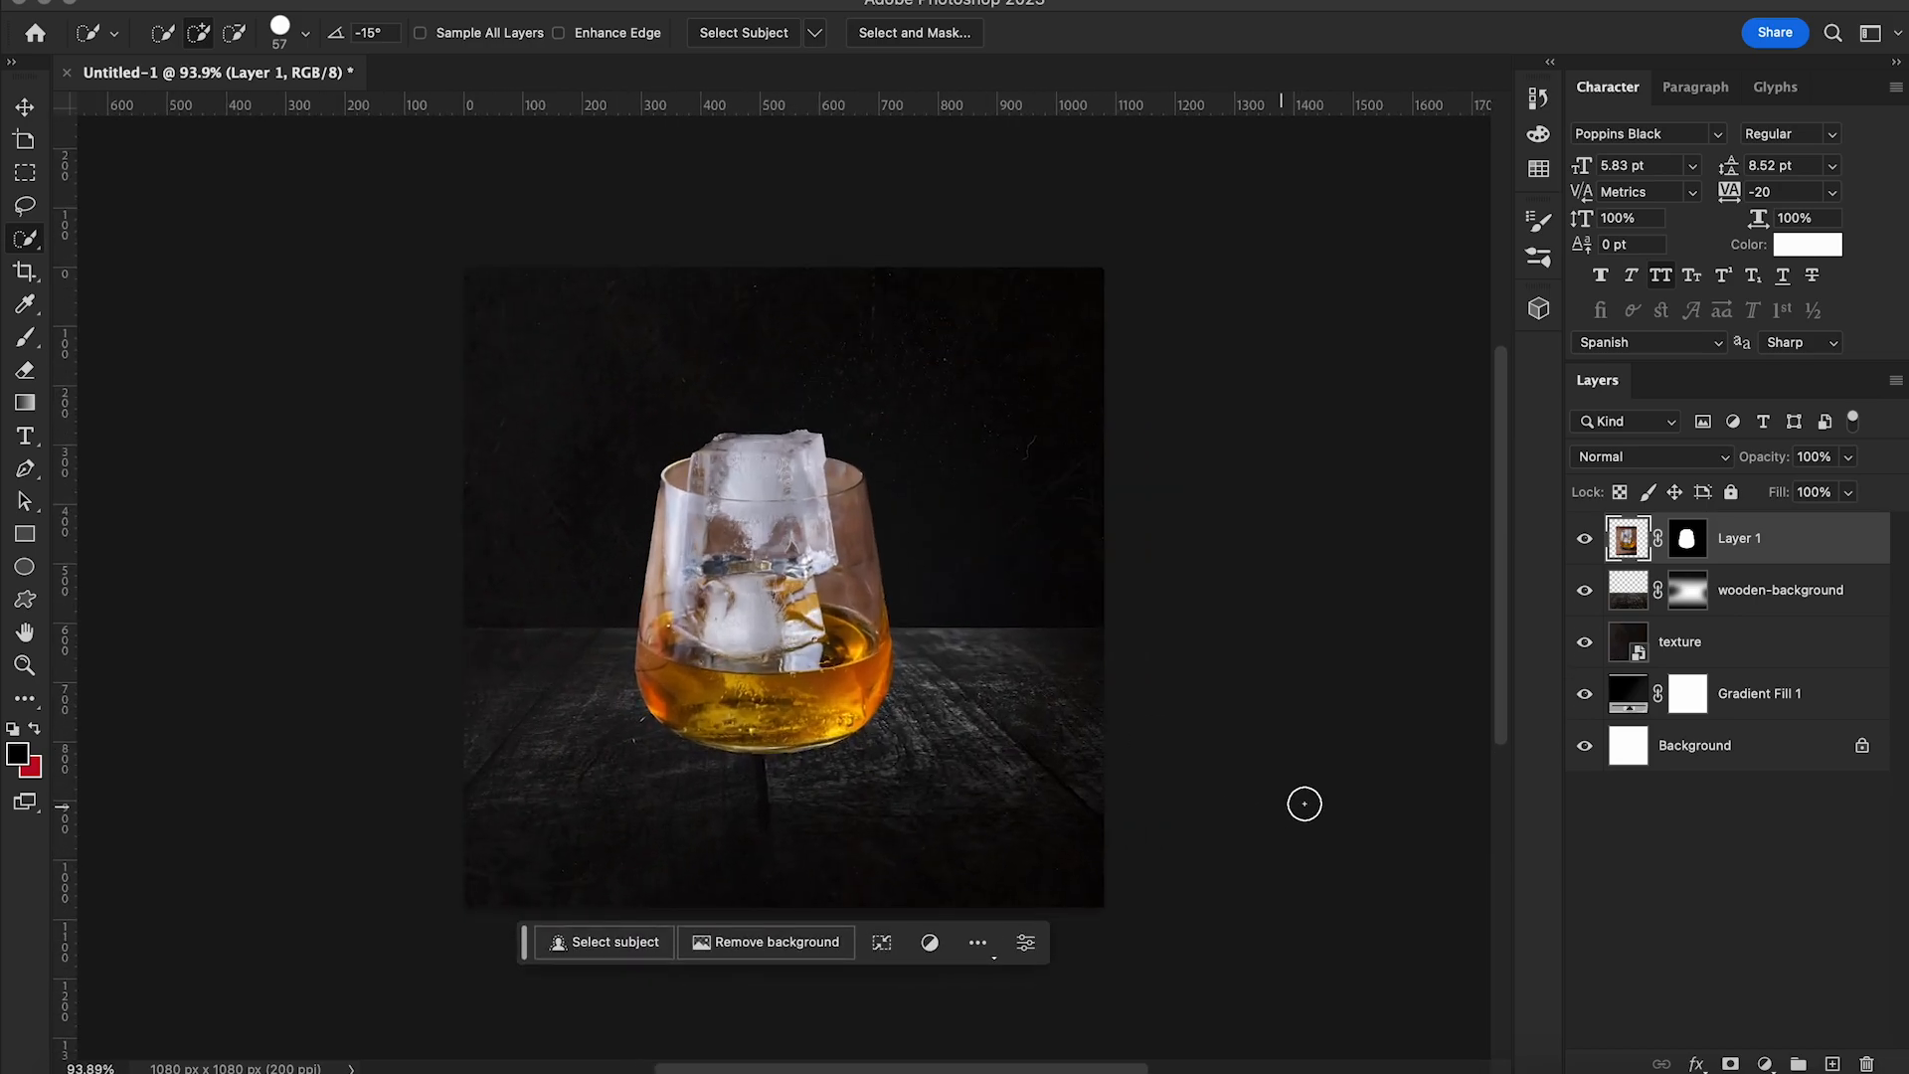
Group the wooden-background, texture and Gradient Fill 1 layers and name the group background
{"action": "left_click", "coordinate": [1773, 604]}
{"action": "left_click", "coordinate": [1782, 702], "text": "shift"}
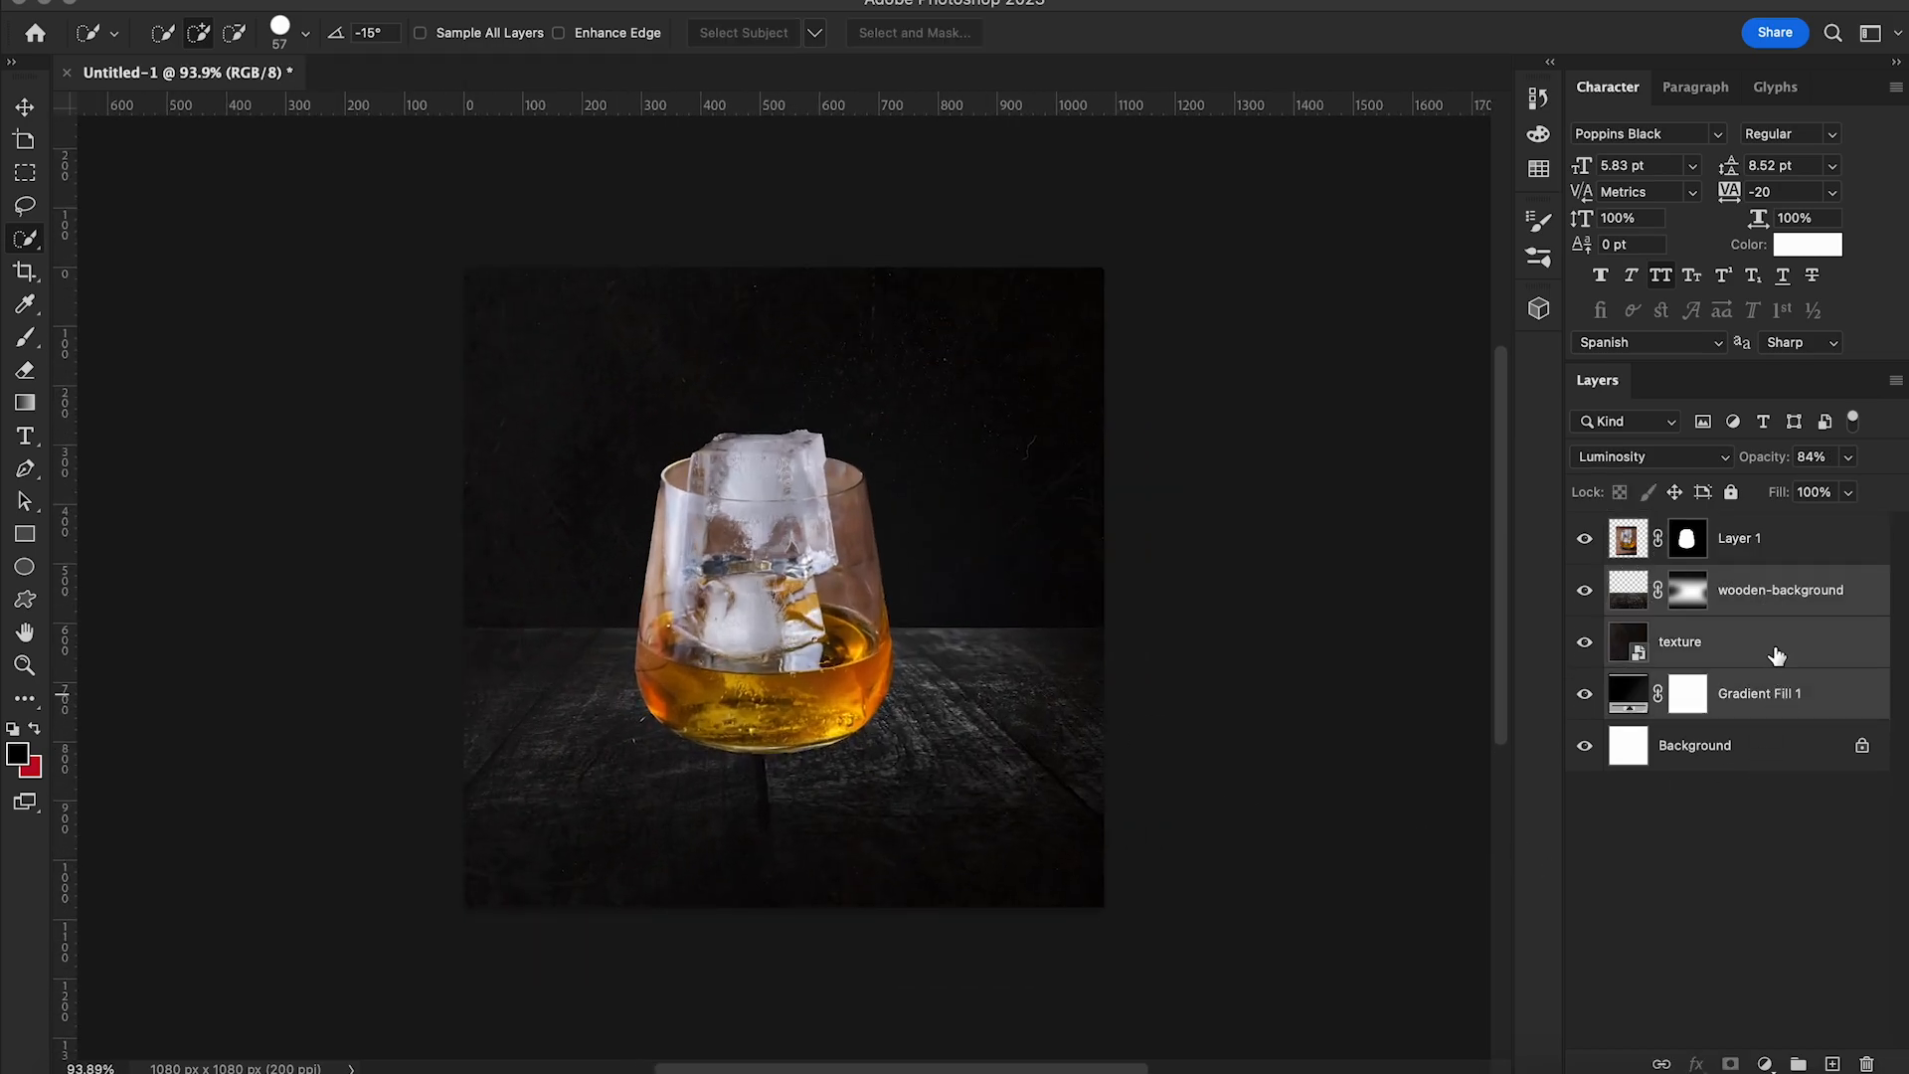
{"action": "key", "text": "ctrl+g"}
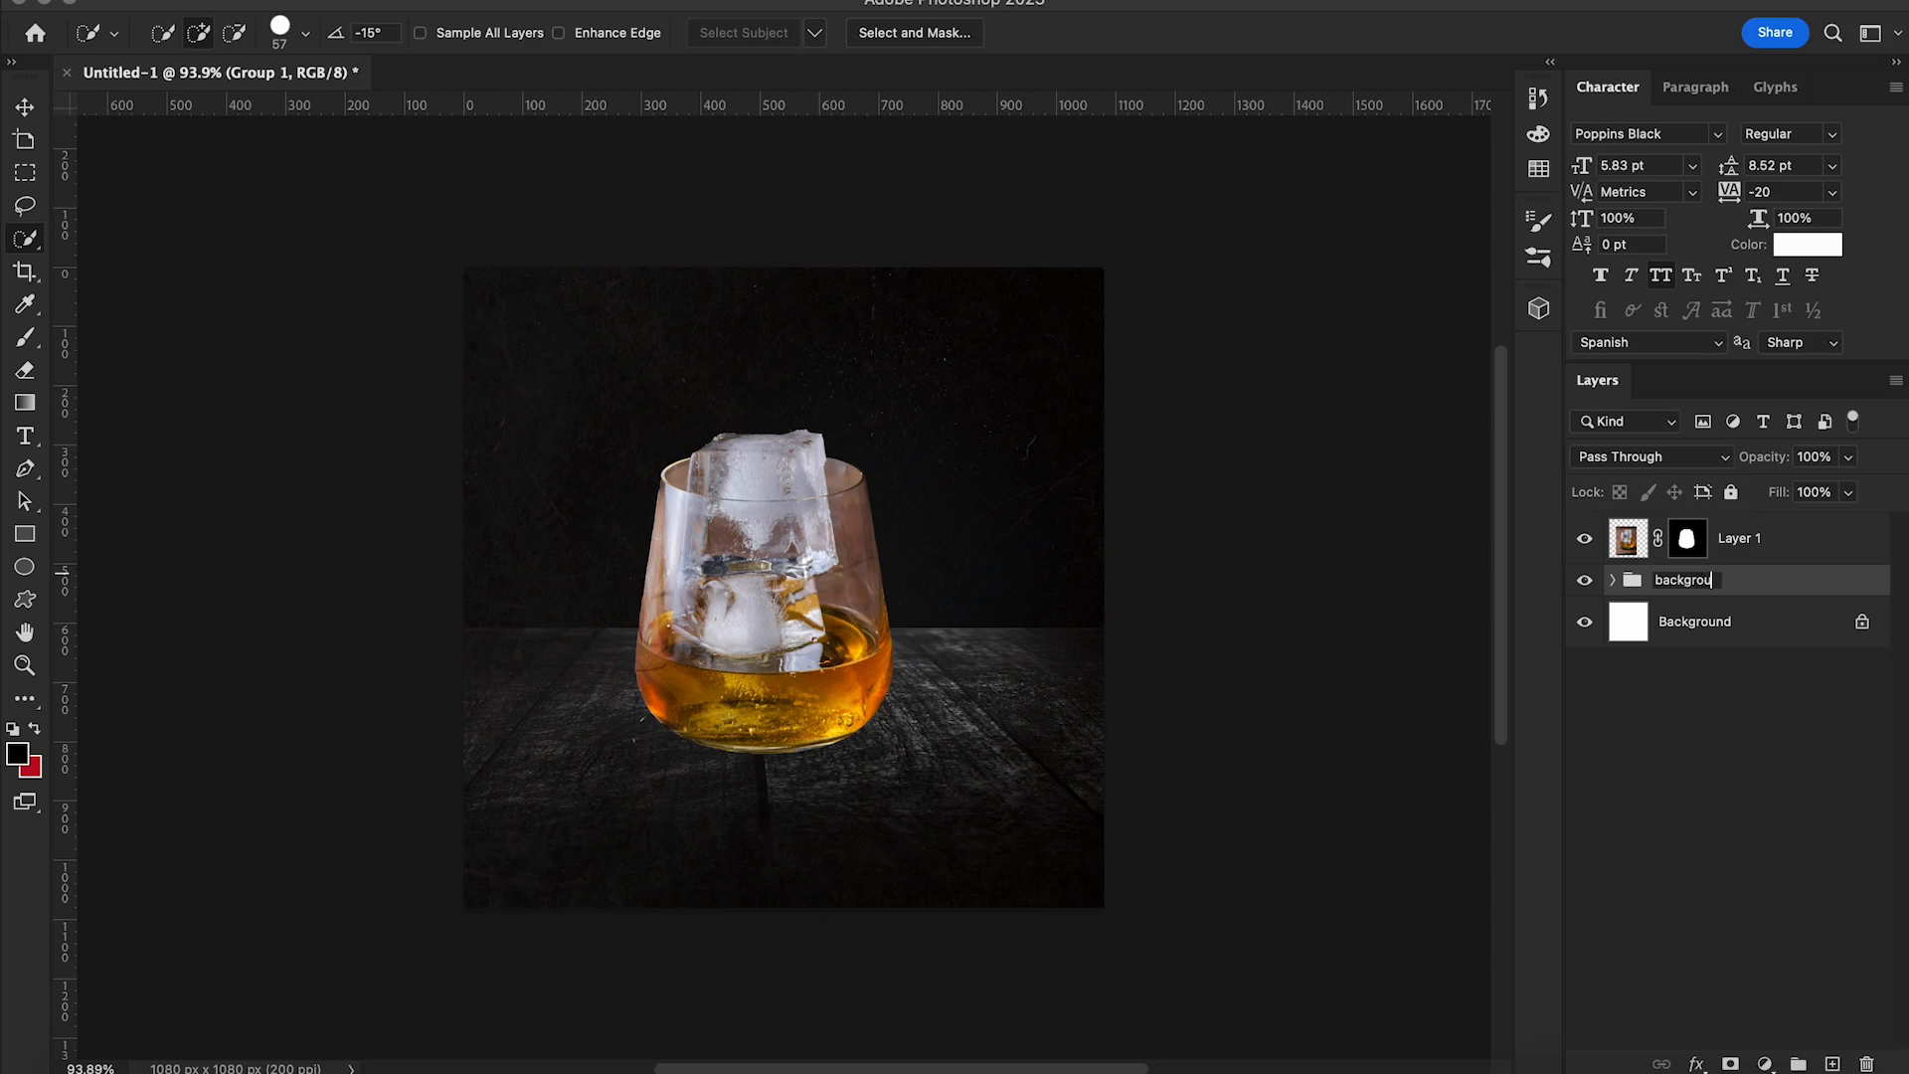
Add a new layer above the glass and dab a soft black spot beside it with a size 428 brush at 100% opacity
{"action": "left_click", "coordinate": [1758, 539]}
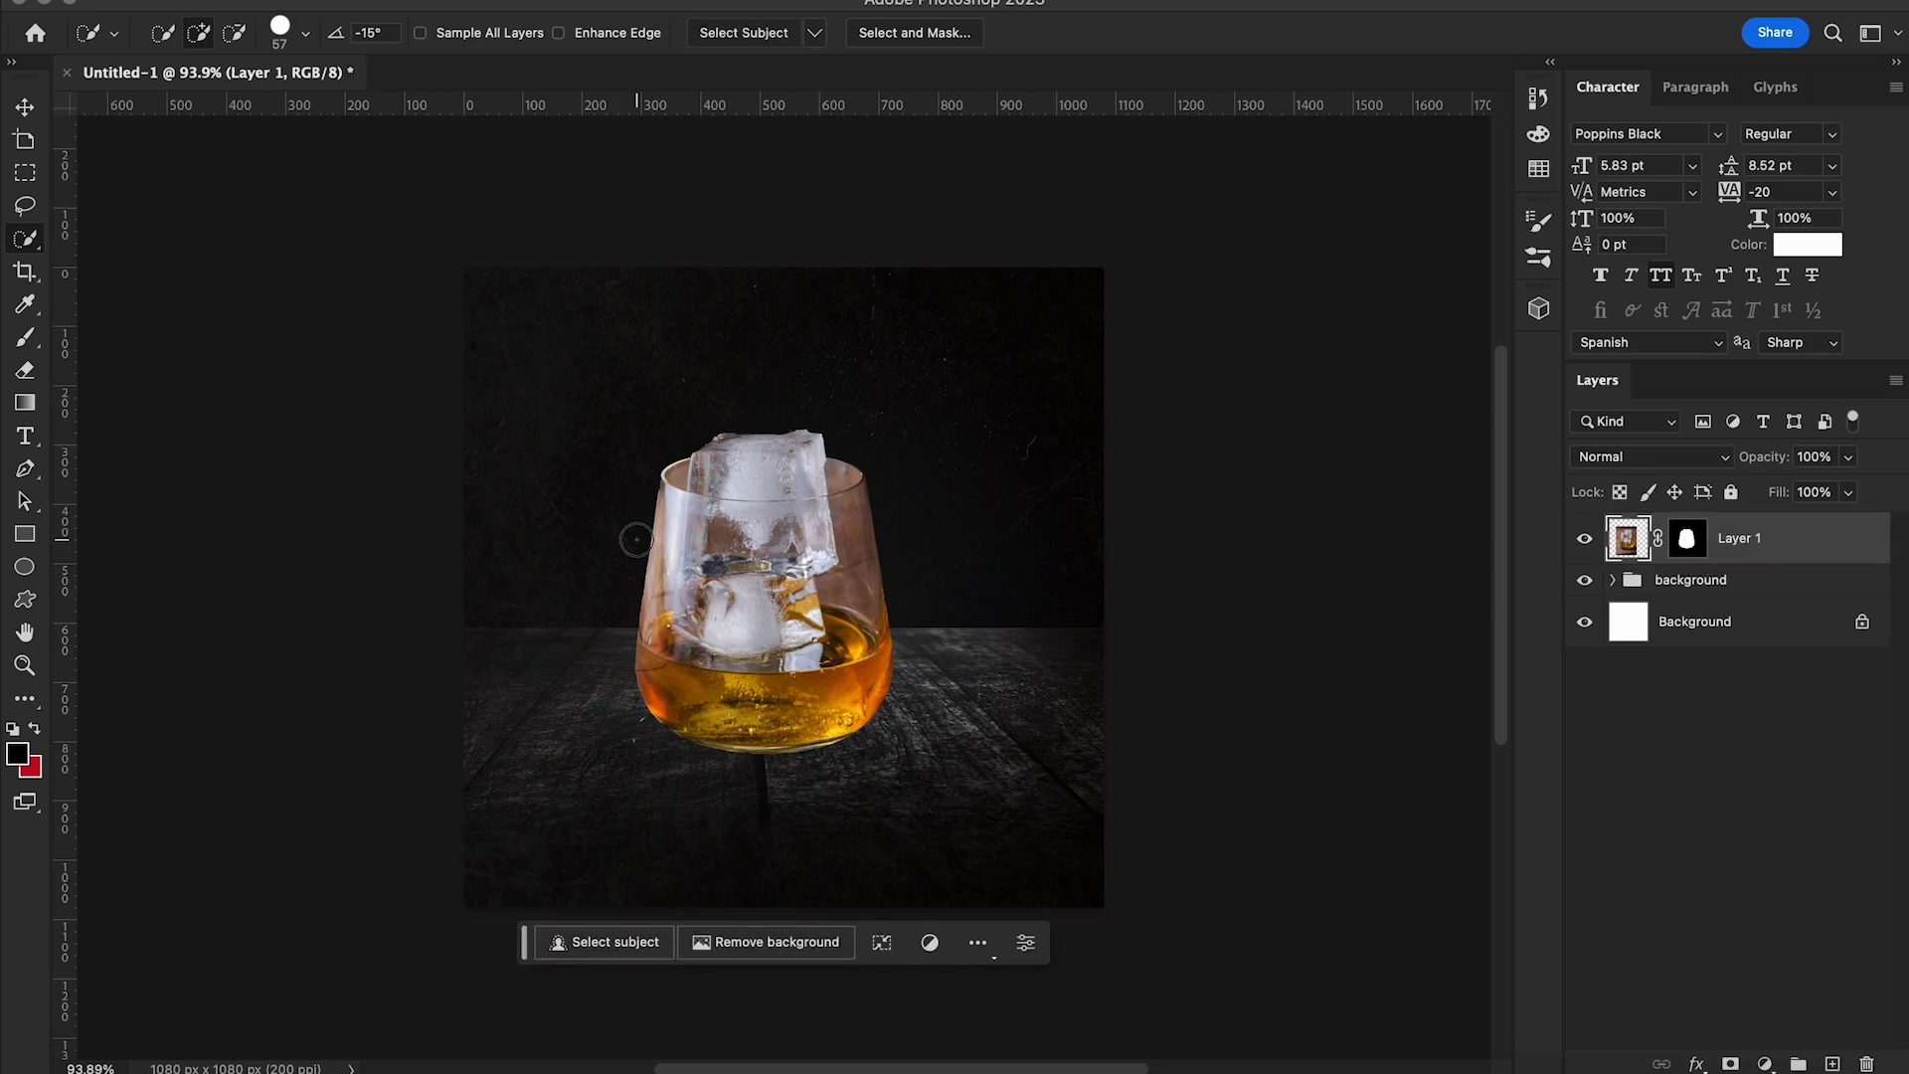
{"action": "left_click", "coordinate": [25, 337]}
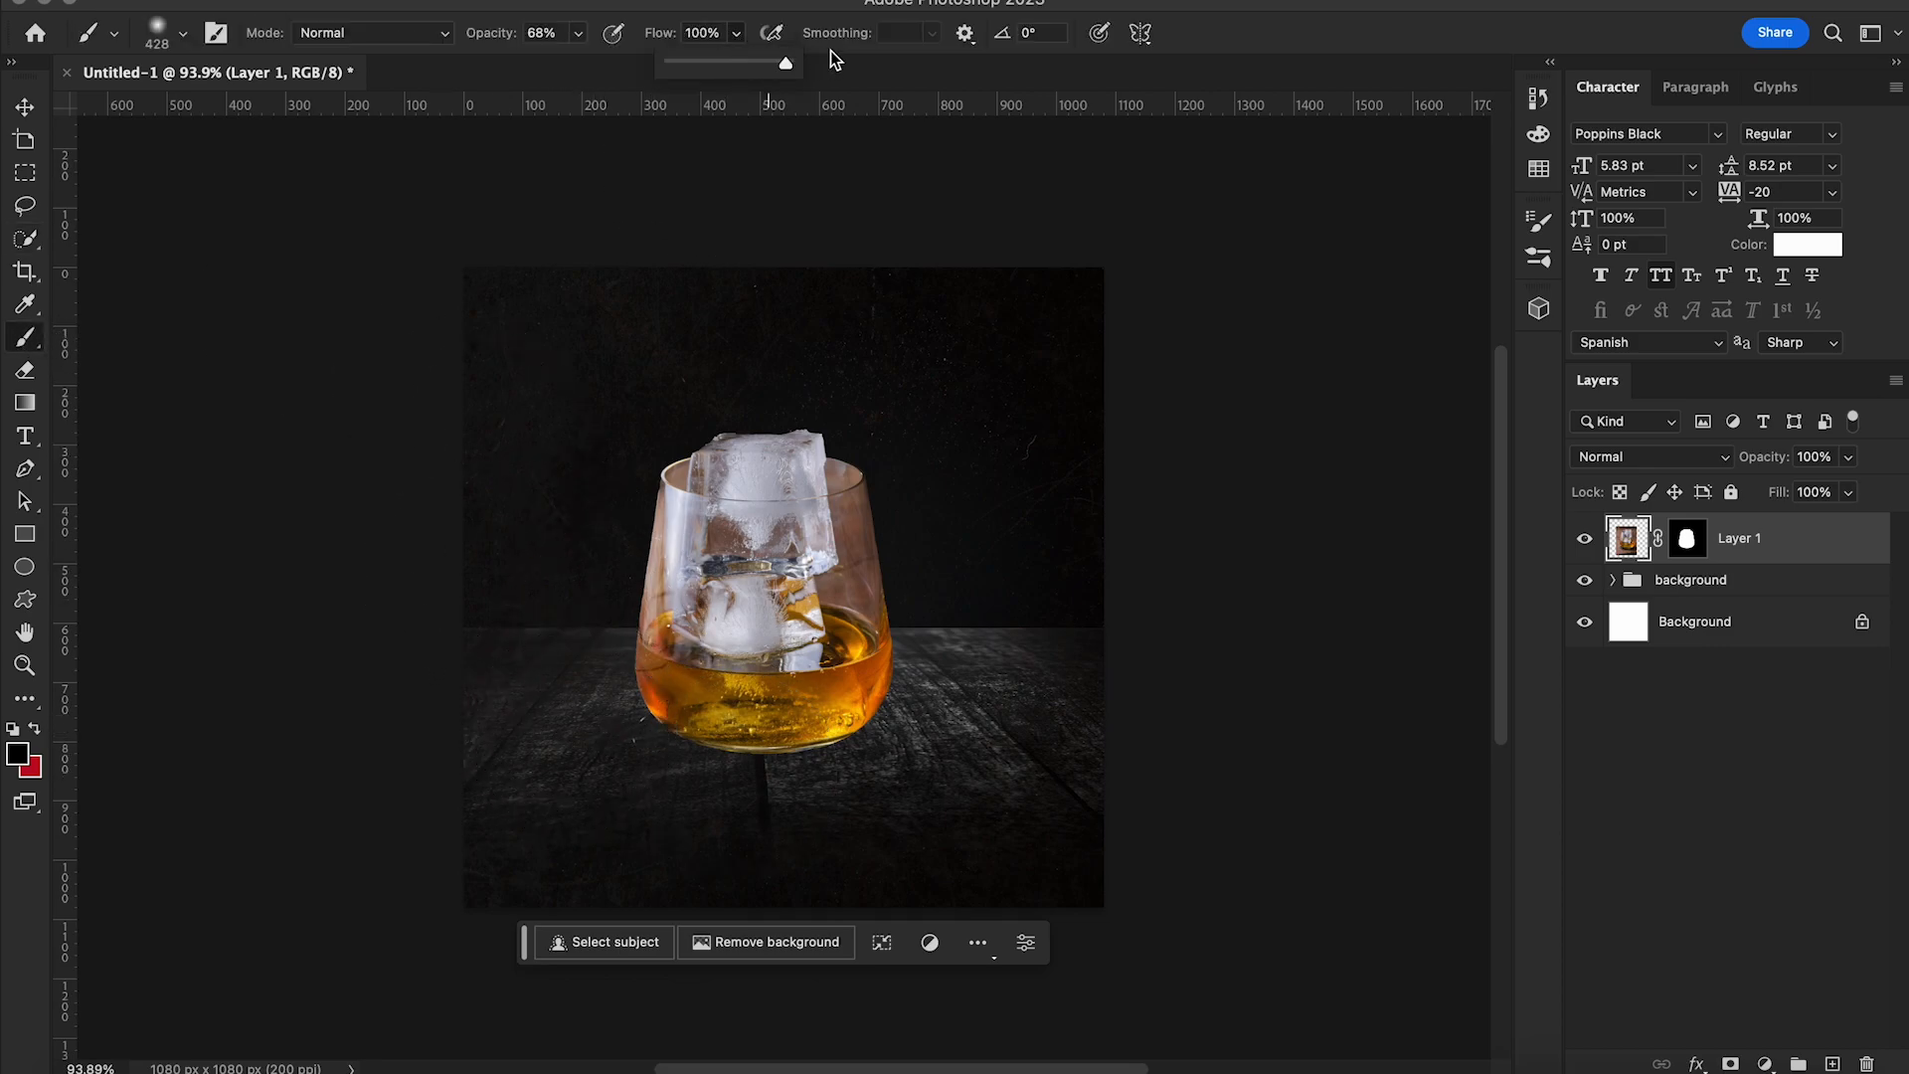
{"action": "left_click", "coordinate": [578, 32]}
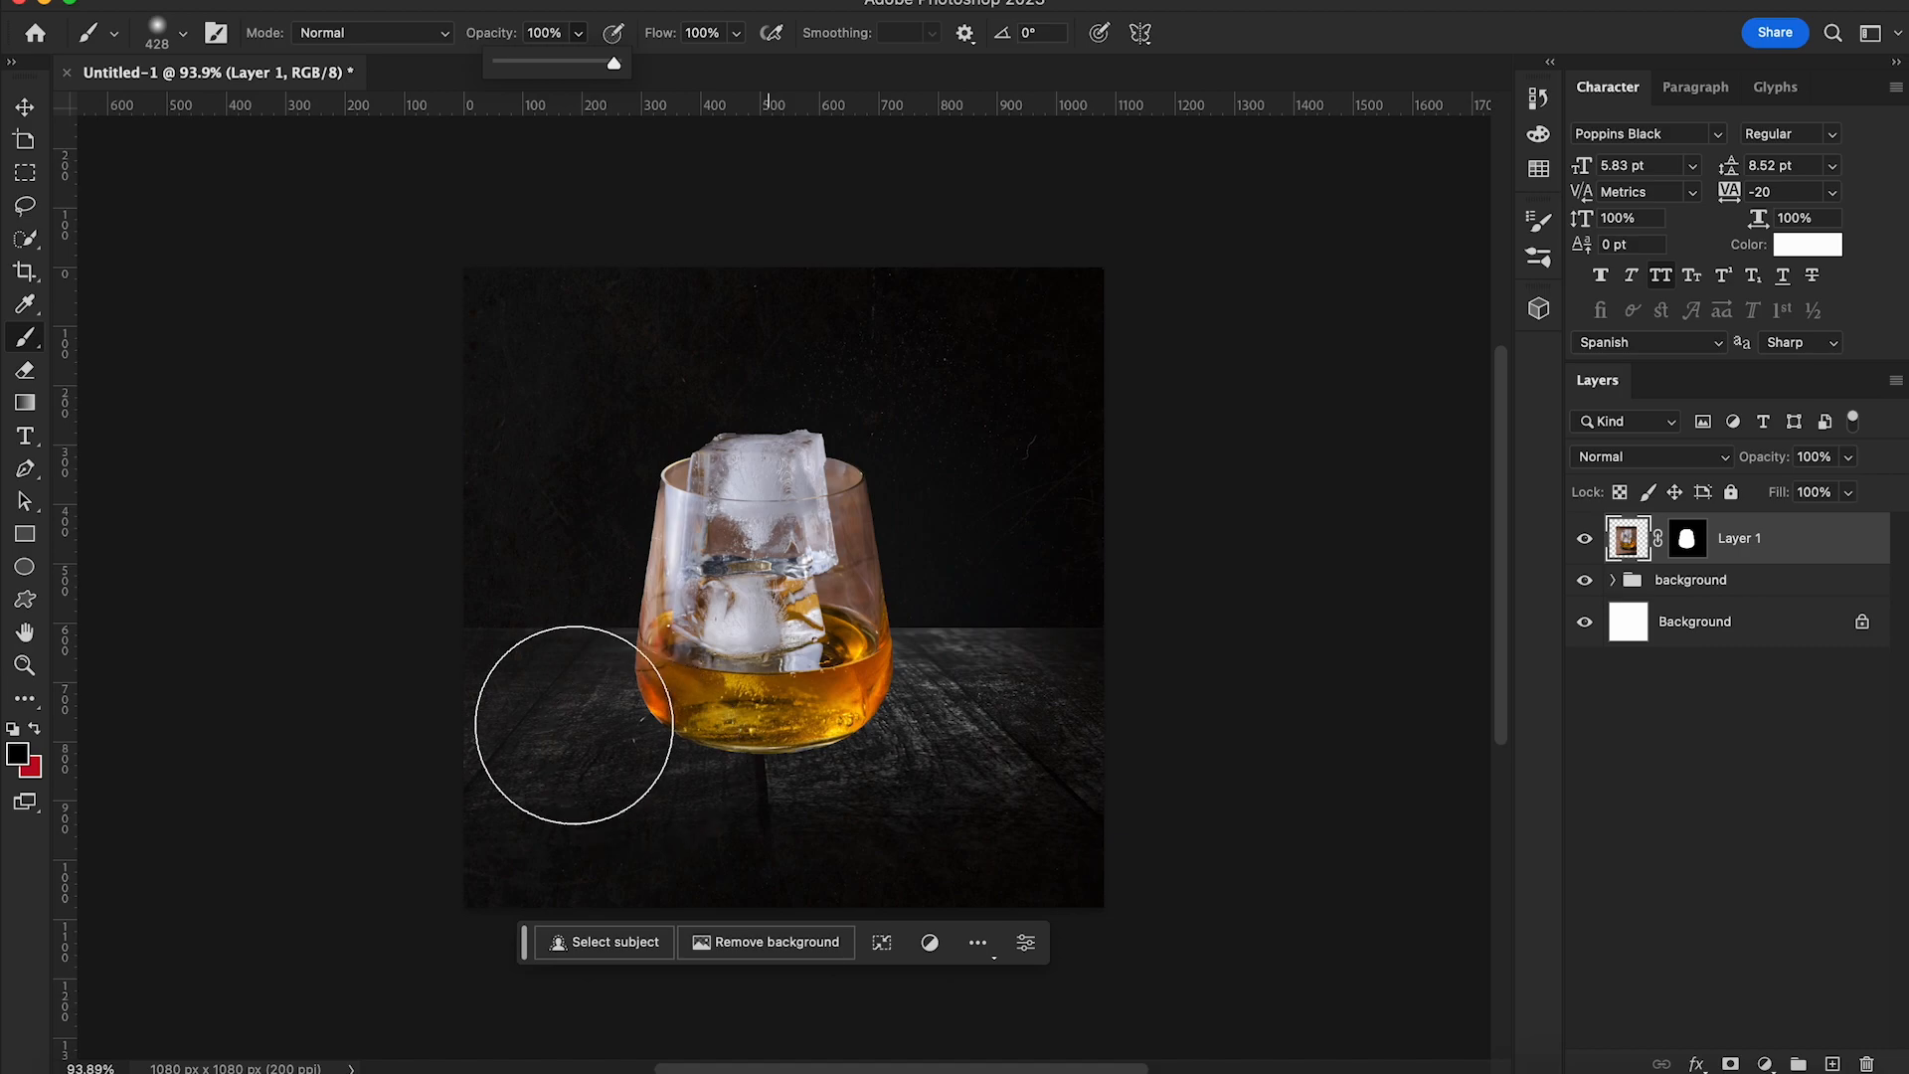
{"action": "left_click", "coordinate": [574, 727]}
{"action": "left_click", "coordinate": [248, 0]}
{"action": "left_click", "coordinate": [307, 372]}
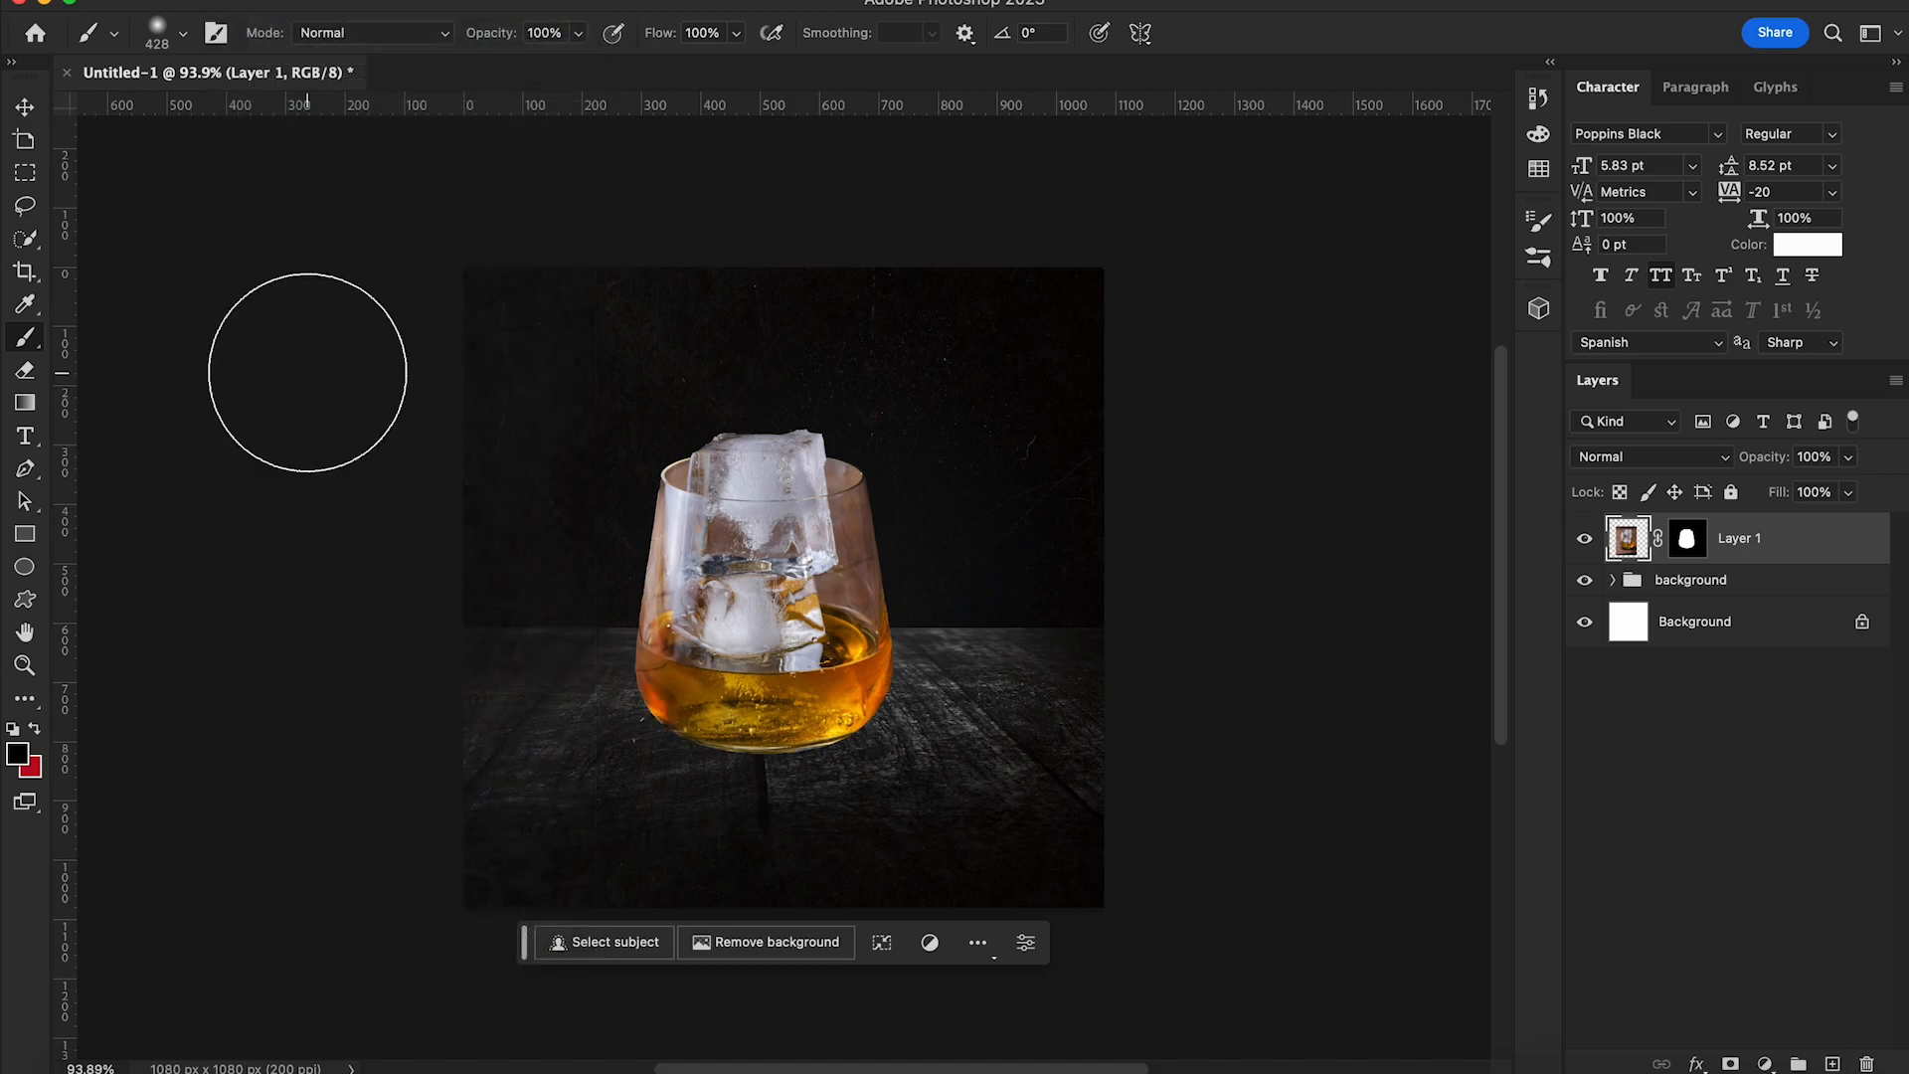
{"action": "left_click", "coordinate": [1835, 1064]}
{"action": "left_click", "coordinate": [925, 701]}
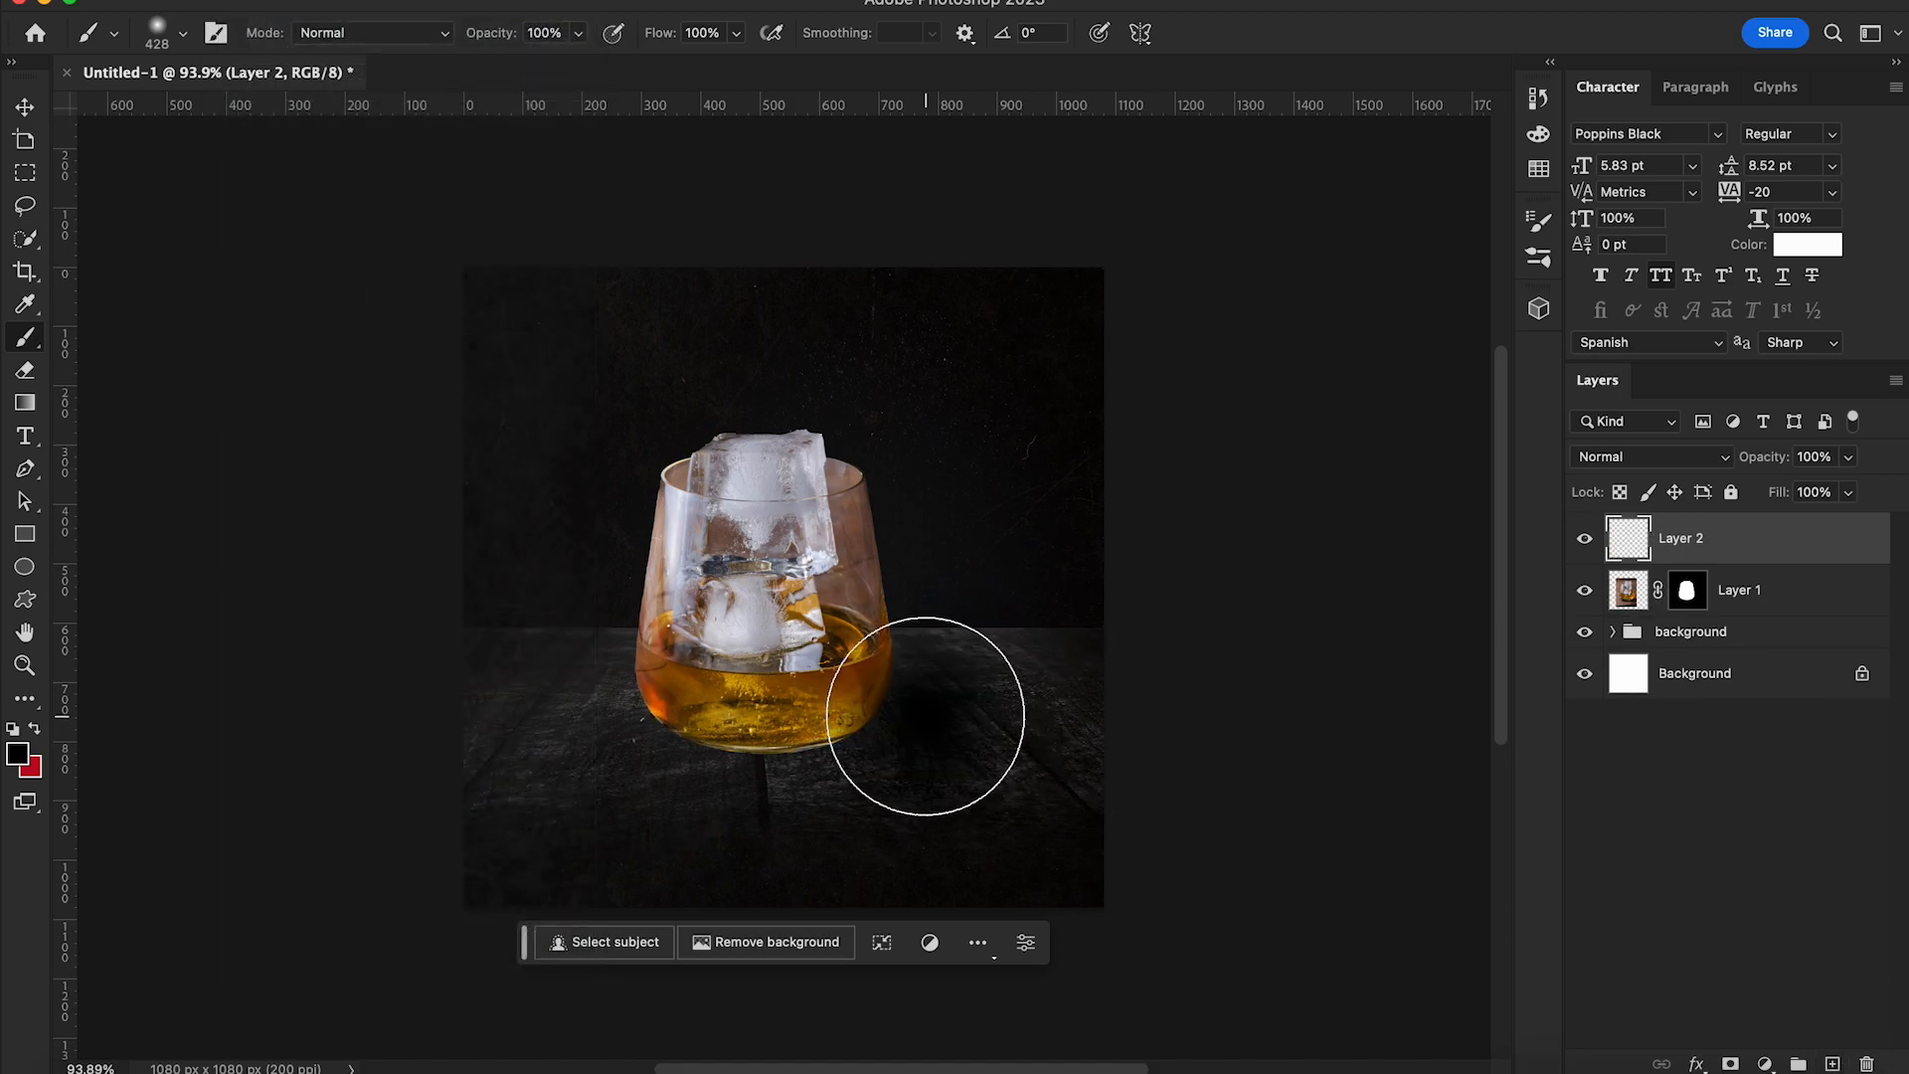
Flatten and widen the black spot into a contact shadow under the glass, and put its layer below the glass layer
{"action": "left_click", "coordinate": [26, 107]}
{"action": "key", "text": "super+t"}
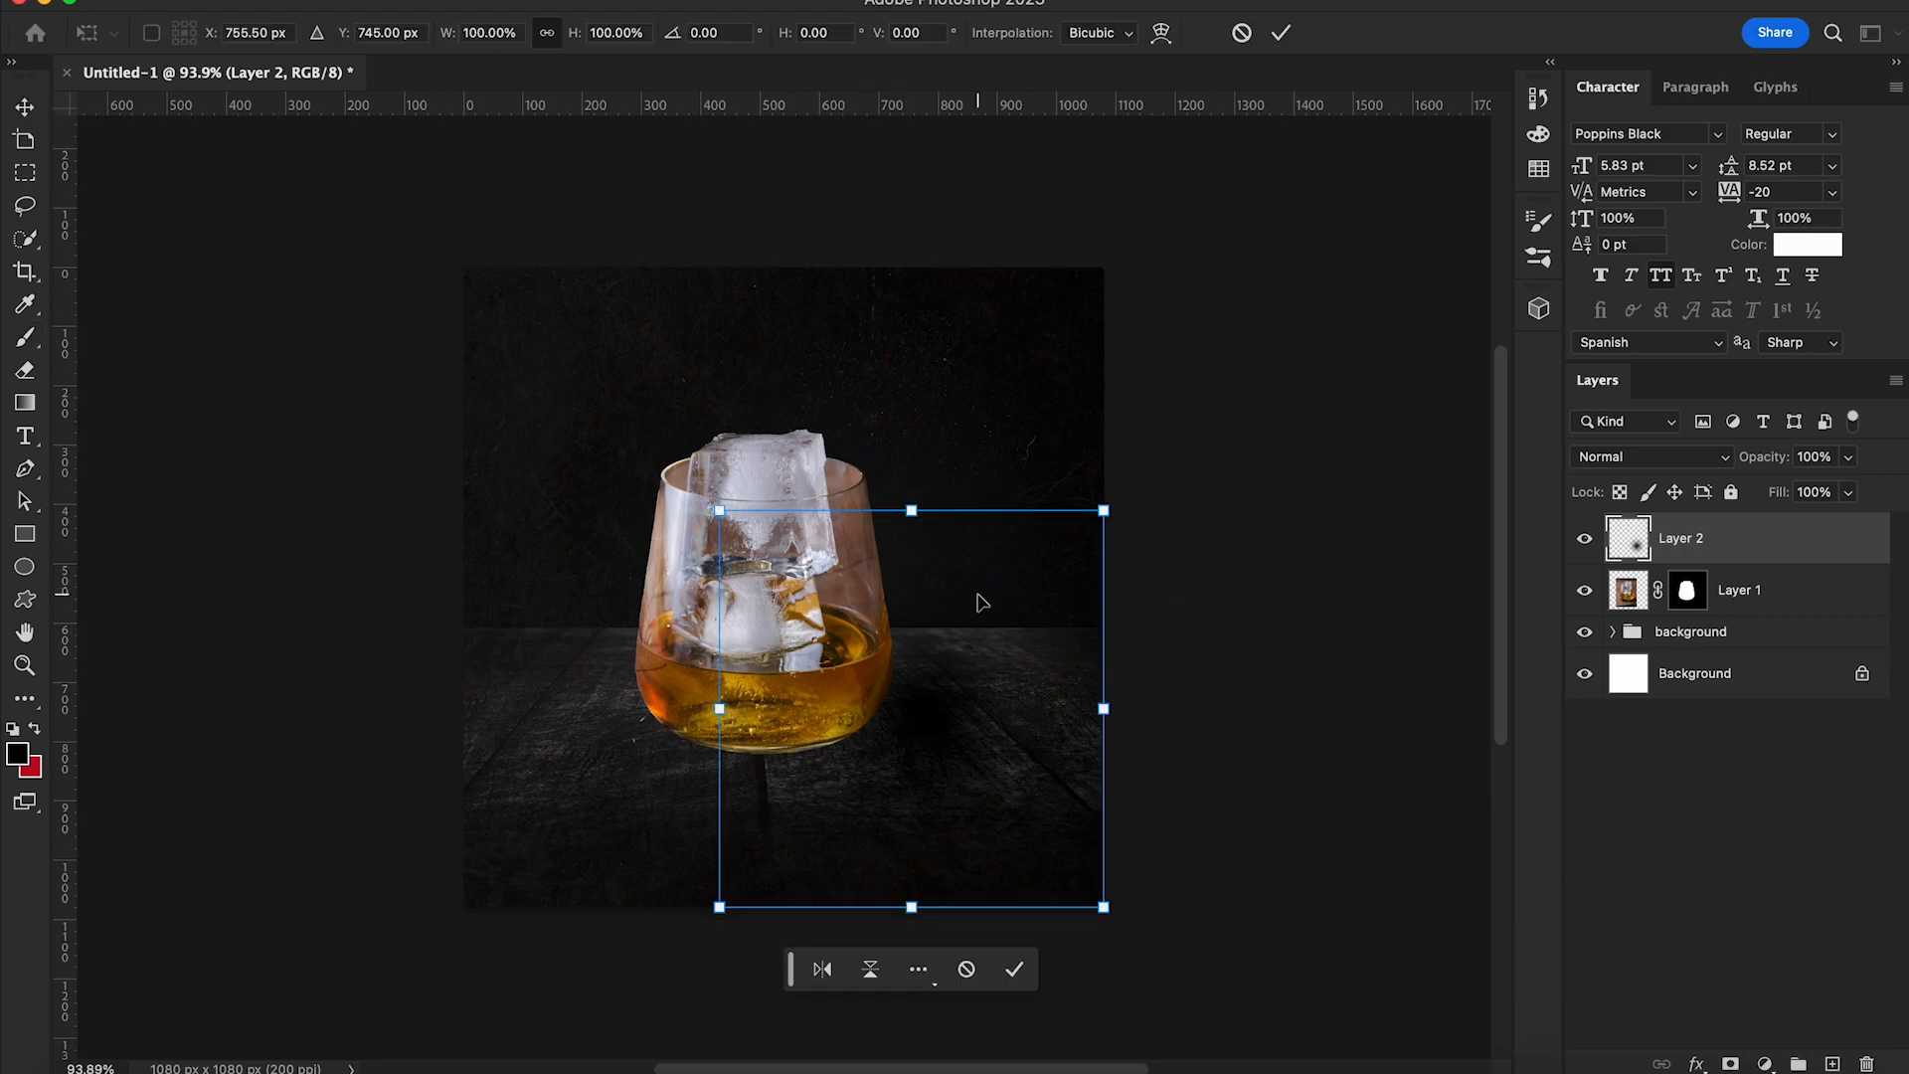
{"action": "left_click_drag", "start_coordinate": [913, 512], "coordinate": [909, 684]}
{"action": "left_click_drag", "start_coordinate": [946, 819], "coordinate": [791, 765]}
{"action": "left_click_drag", "start_coordinate": [770, 672], "coordinate": [772, 703]}
{"action": "left_click_drag", "start_coordinate": [811, 797], "coordinate": [810, 779]}
{"action": "left_click_drag", "start_coordinate": [955, 756], "coordinate": [1031, 756]}
{"action": "left_click_drag", "start_coordinate": [555, 752], "coordinate": [447, 753]}
{"action": "left_click_drag", "start_coordinate": [768, 772], "coordinate": [797, 776]}
{"action": "key", "text": "Return"}
{"action": "scroll", "coordinate": [990, 828], "scroll_direction": "up", "scroll_amount": 2}
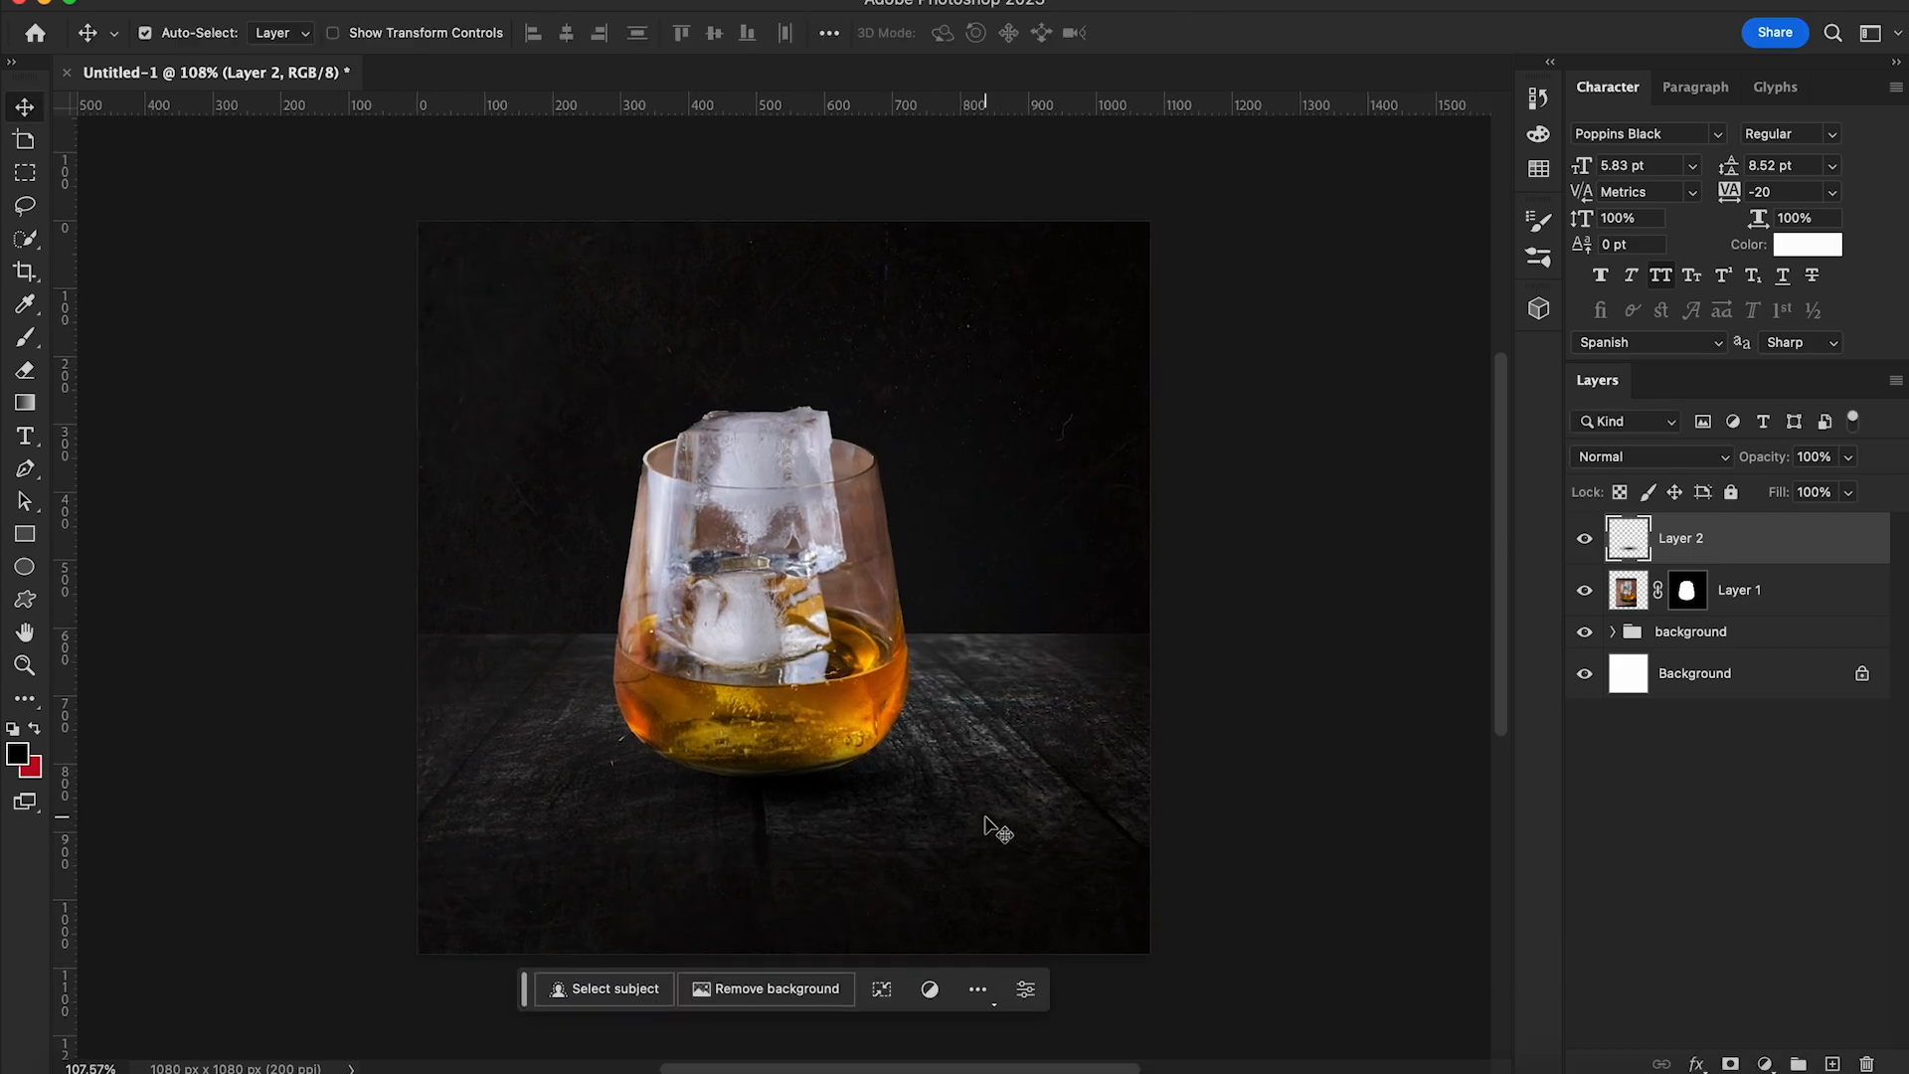
{"action": "left_click_drag", "start_coordinate": [1692, 545], "coordinate": [1693, 609]}
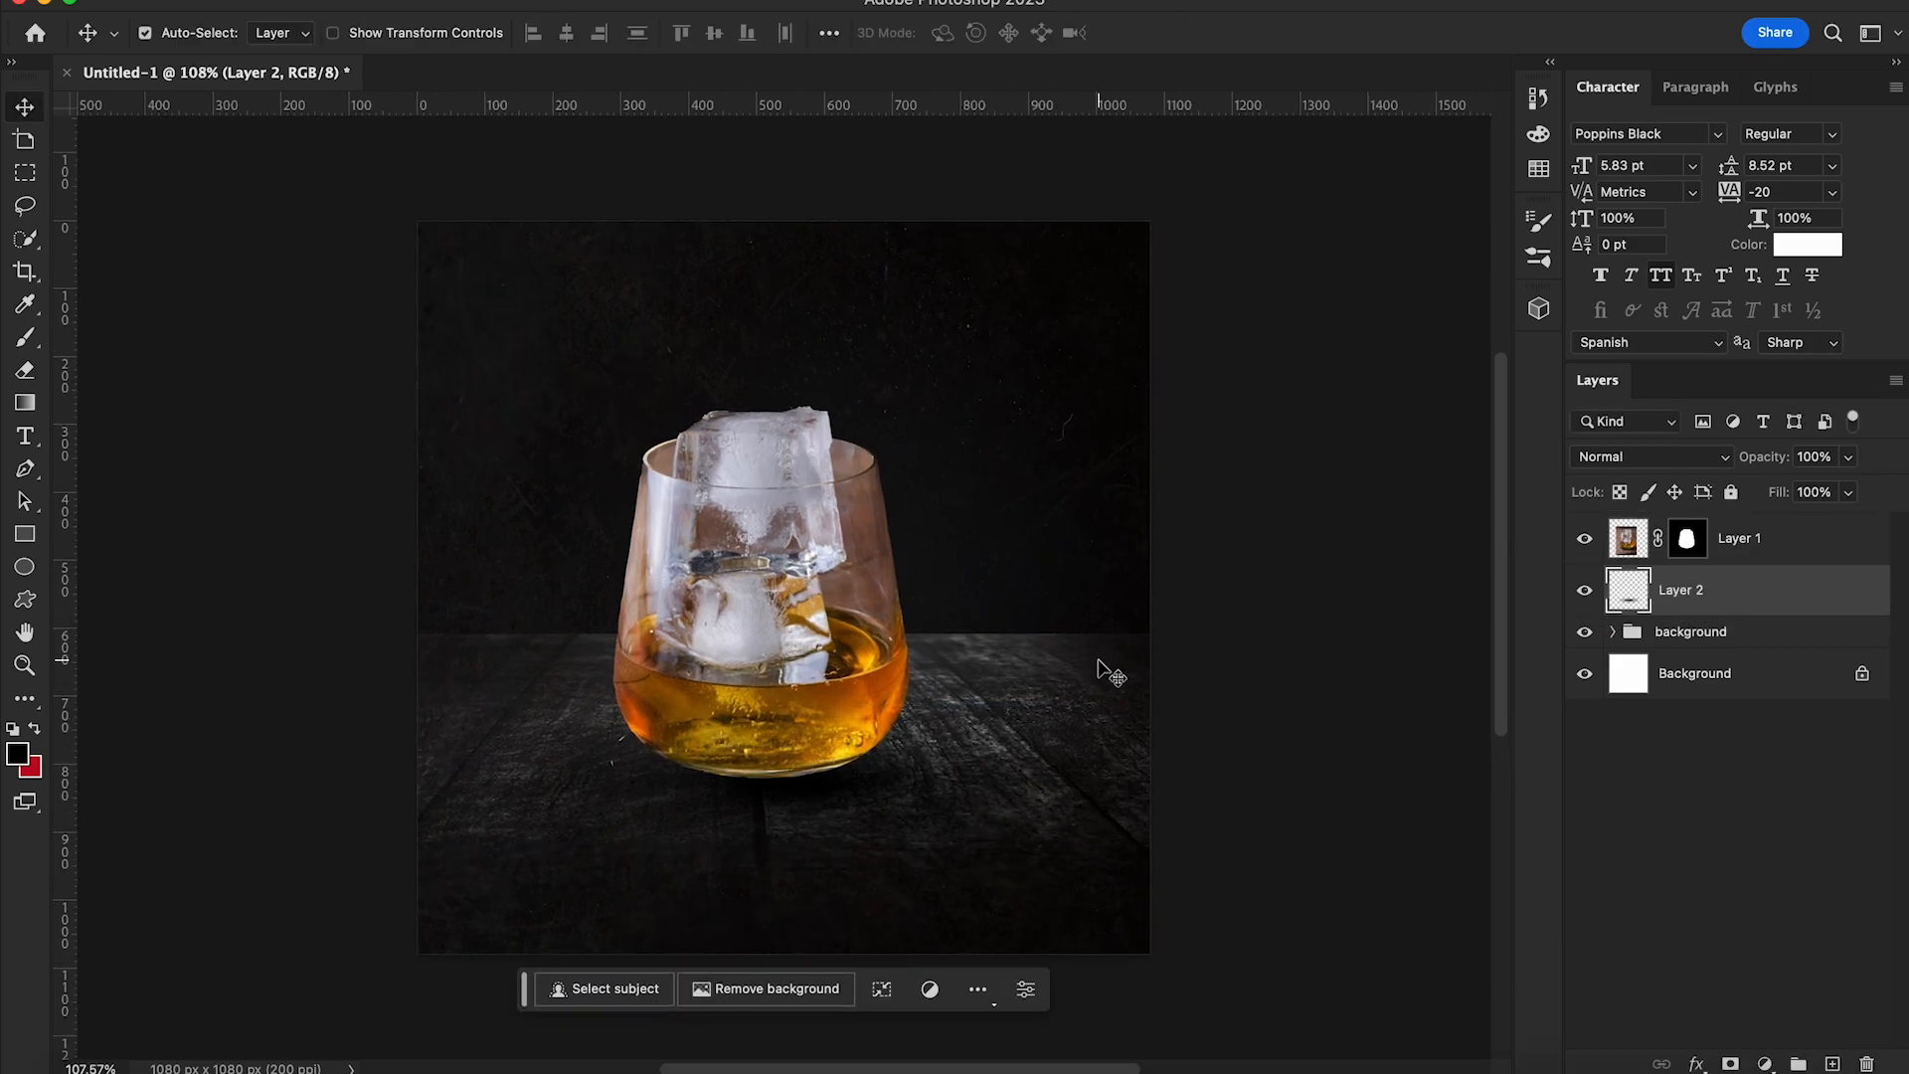
{"action": "scroll", "coordinate": [1104, 668], "scroll_direction": "down", "scroll_amount": 2}
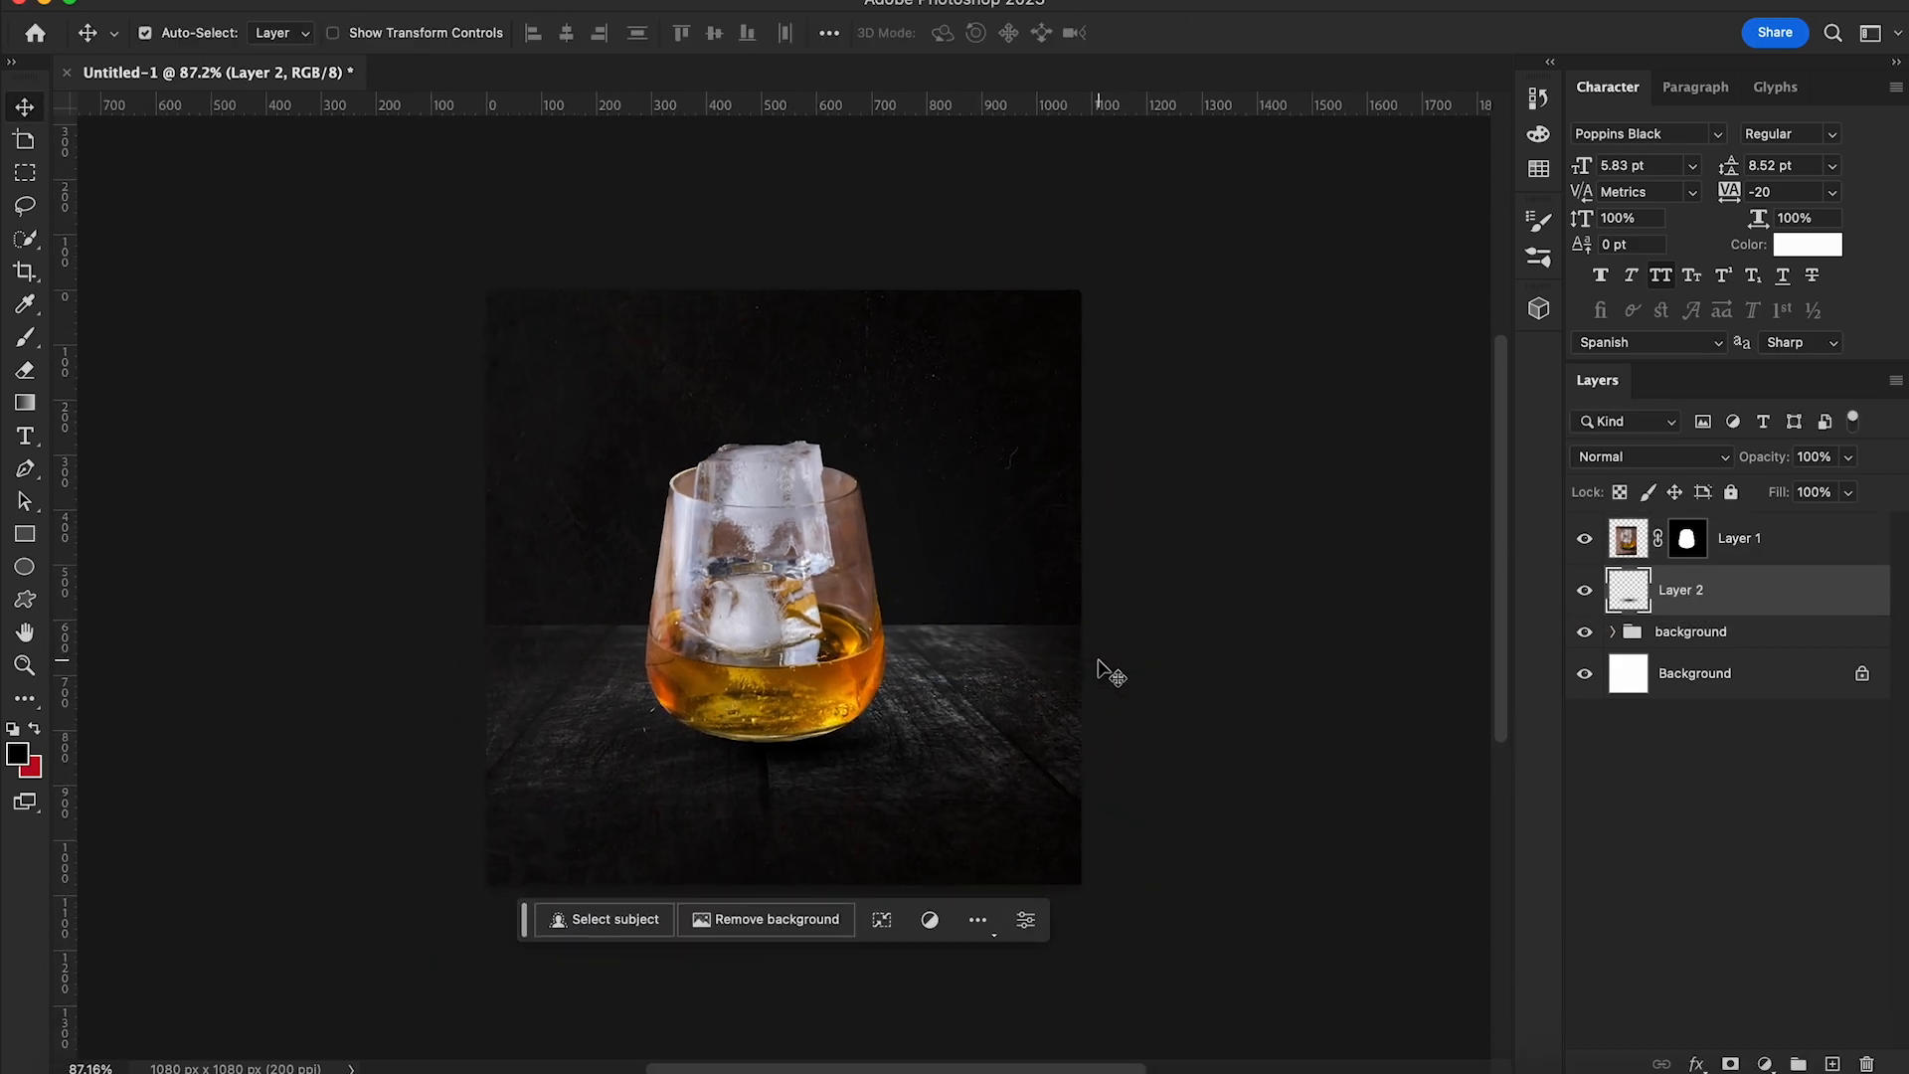
{"action": "scroll", "coordinate": [1124, 756], "scroll_direction": "up", "scroll_amount": 2}
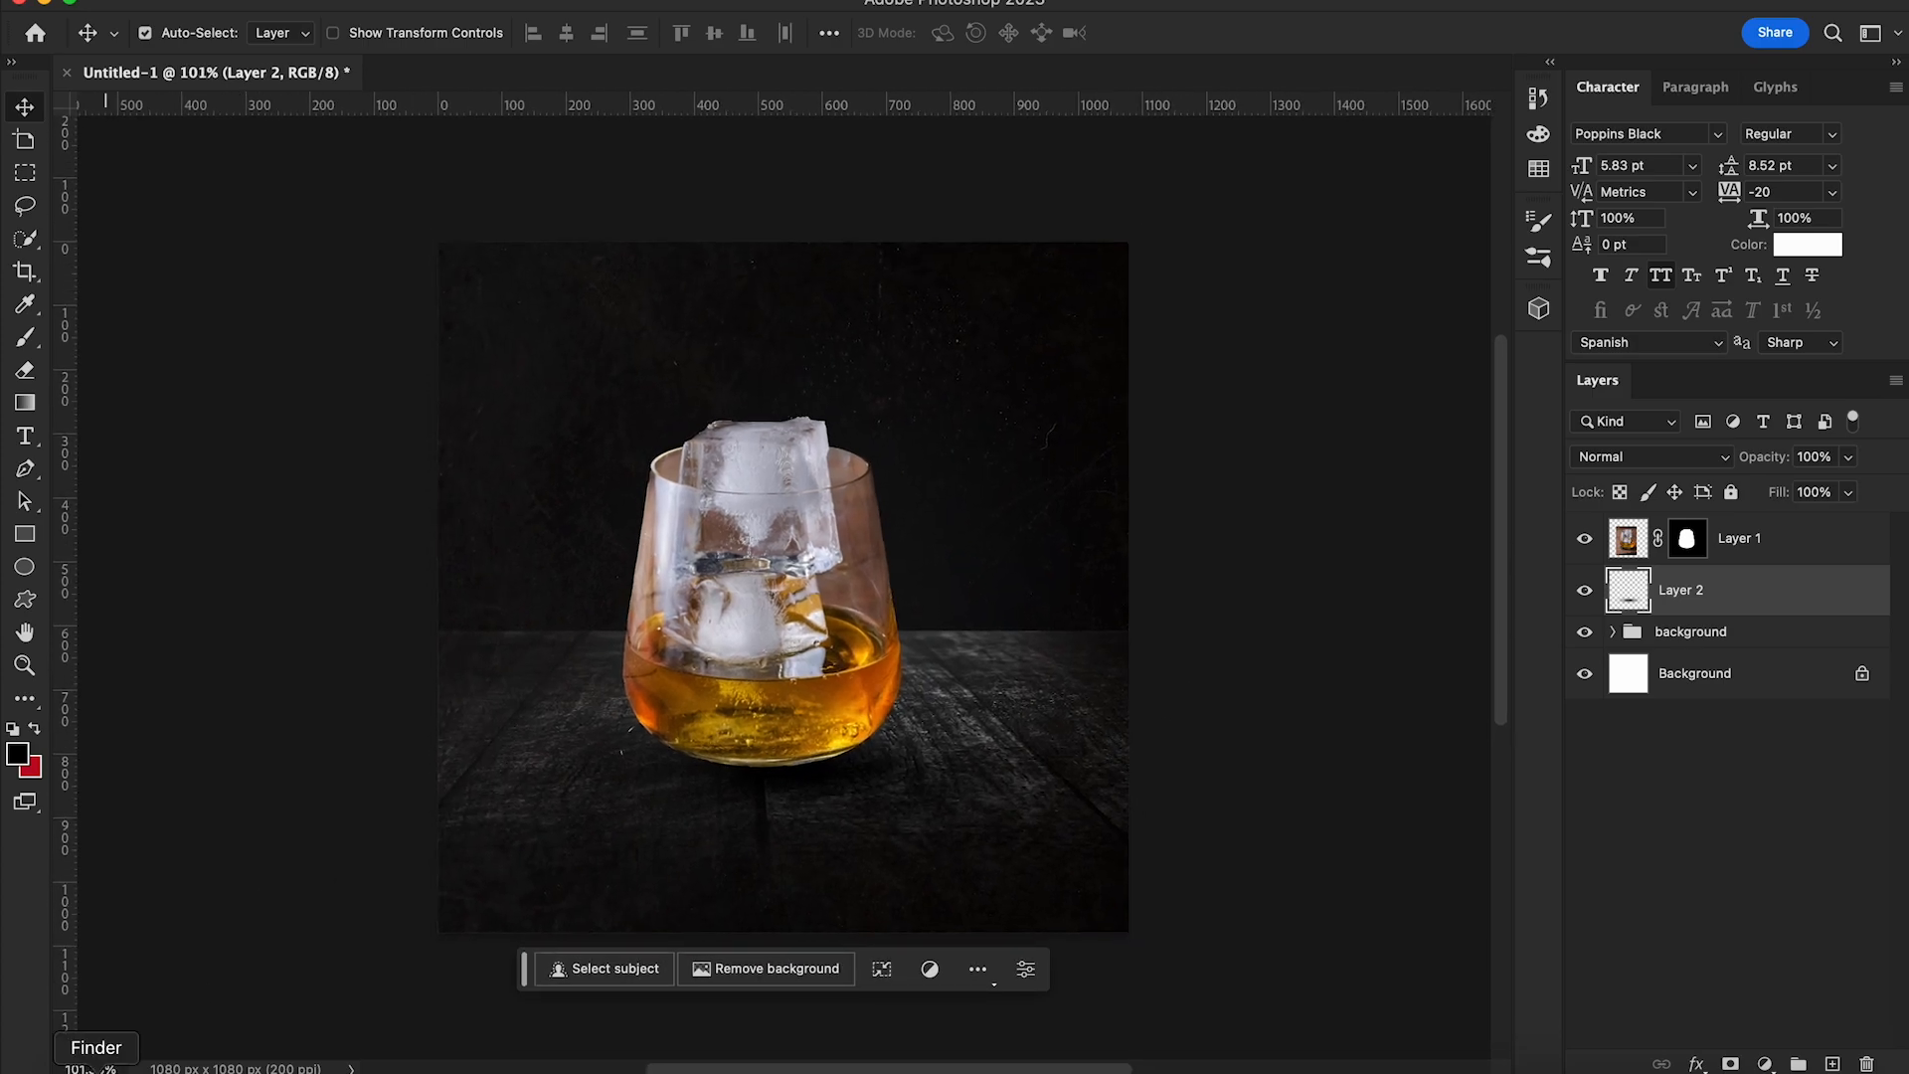
Place smoke.png from the whisky wednesday folder behind the left side of the glass, scaled to 33.83%
{"action": "left_click", "coordinate": [89, 1067]}
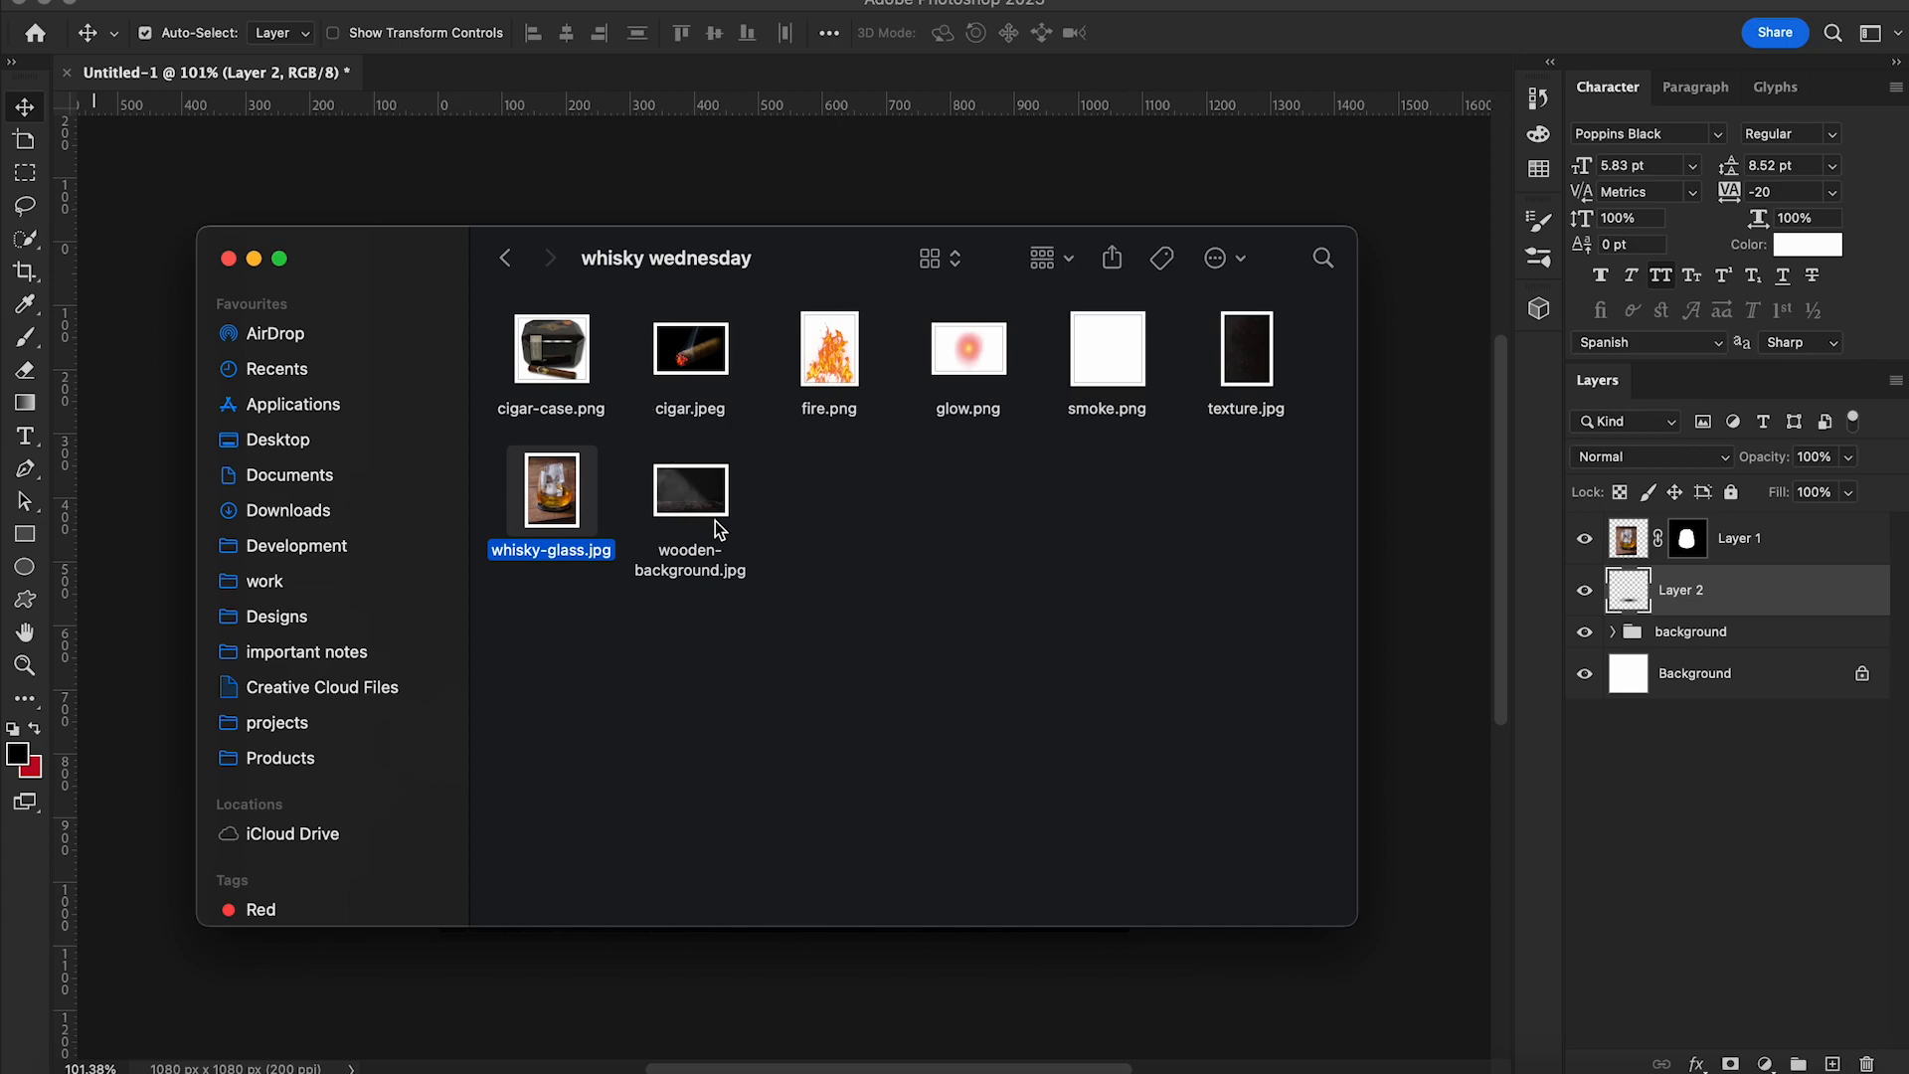
{"action": "left_click", "coordinate": [1116, 375]}
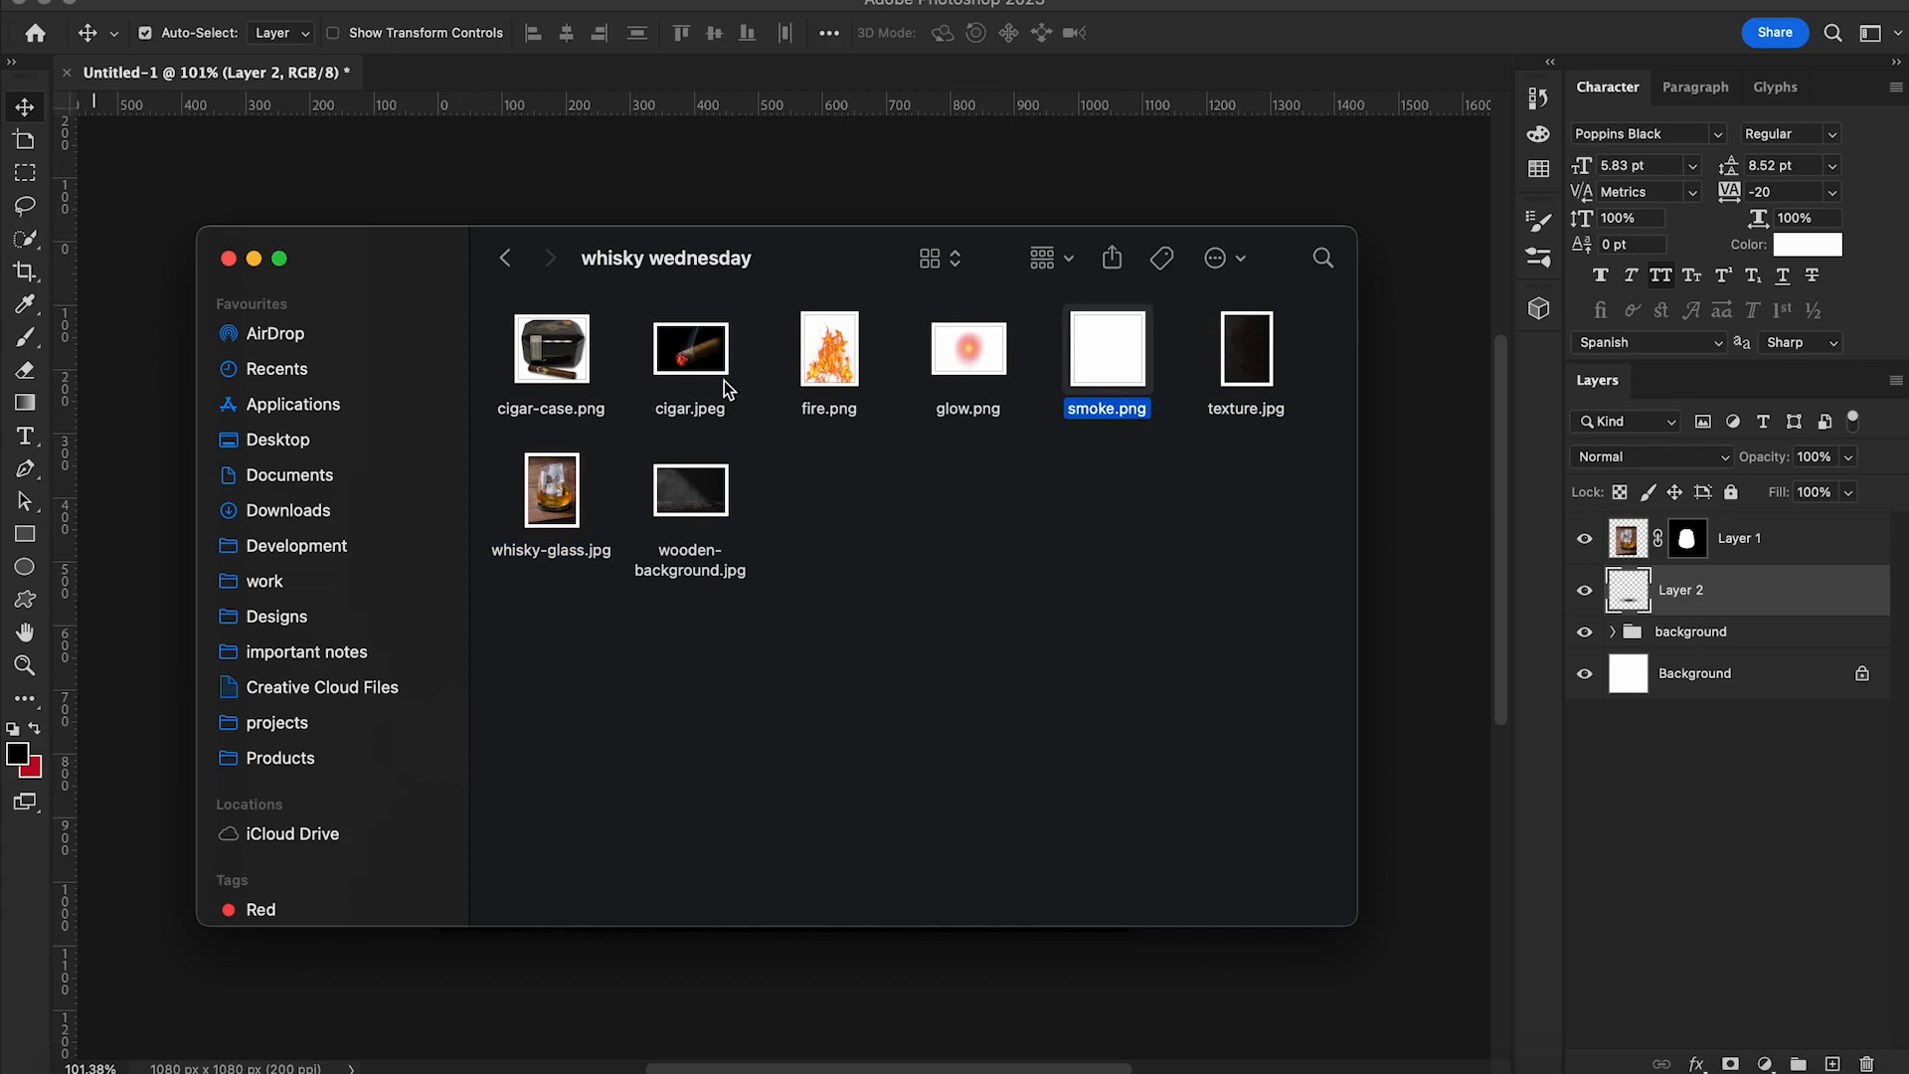
{"action": "left_click_drag", "start_coordinate": [1088, 368], "coordinate": [1400, 599]}
{"action": "left_click_drag", "start_coordinate": [1129, 242], "coordinate": [772, 597]}
{"action": "left_click_drag", "start_coordinate": [686, 793], "coordinate": [760, 690]}
{"action": "left_click_drag", "start_coordinate": [507, 835], "coordinate": [554, 797]}
{"action": "key", "text": "Return"}
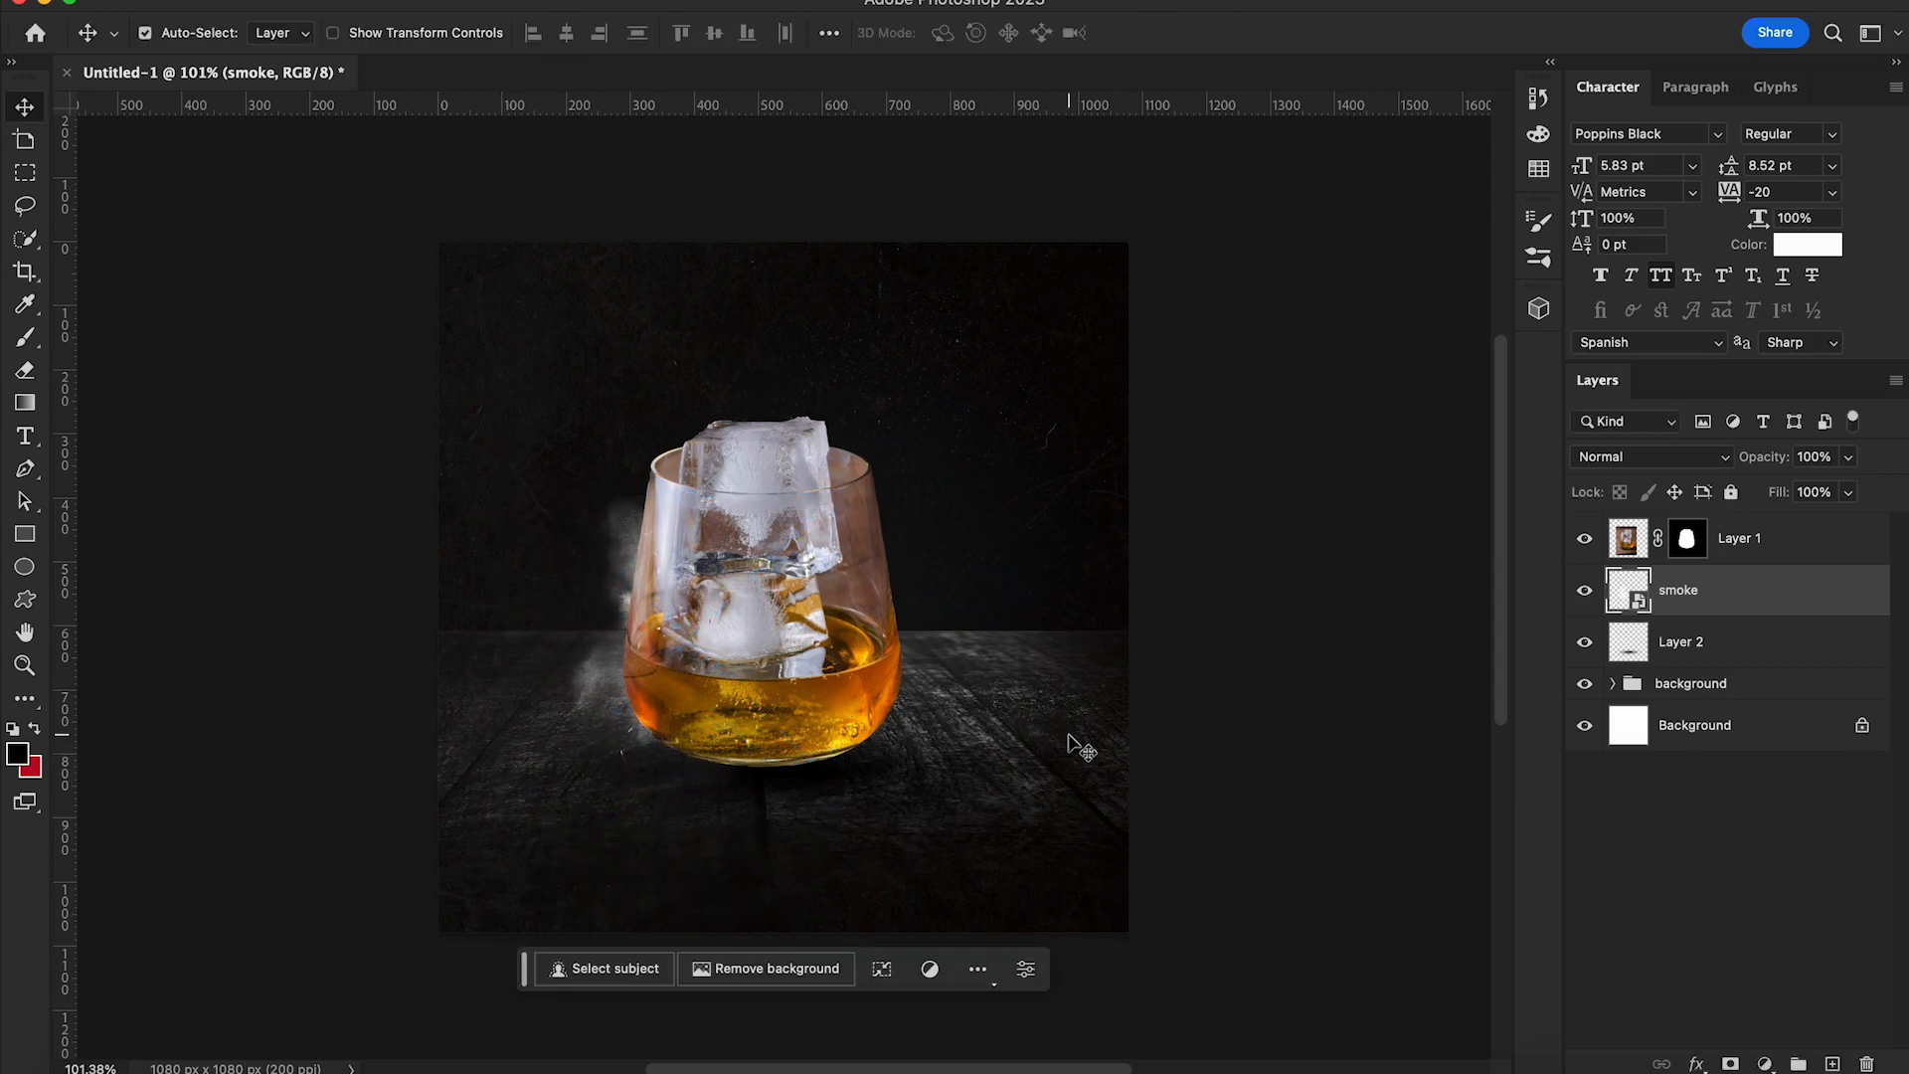
Duplicate the smoke layer, flip the copy horizontally and place it behind the right side of the glass
{"action": "right_click", "coordinate": [1681, 579]}
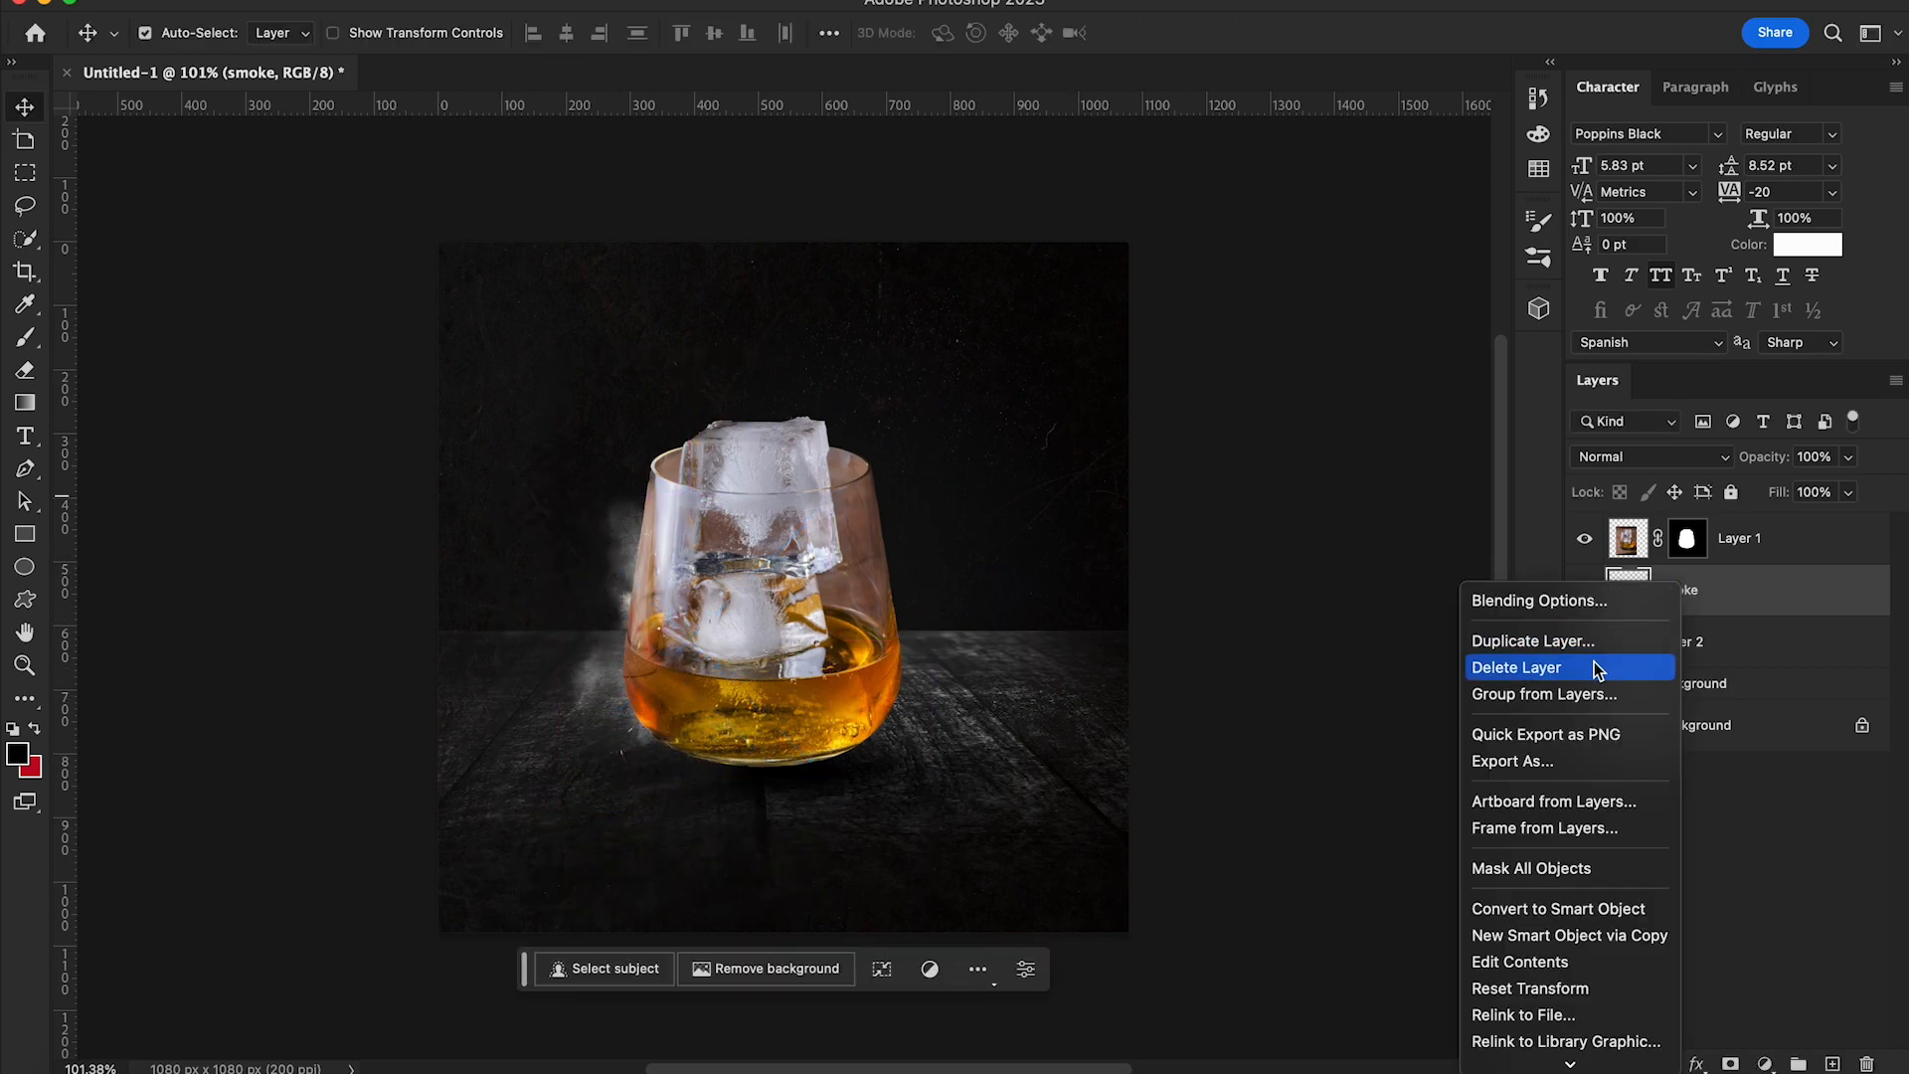
{"action": "left_click", "coordinate": [1555, 626]}
{"action": "left_click", "coordinate": [1184, 443]}
{"action": "key", "text": "super+t"}
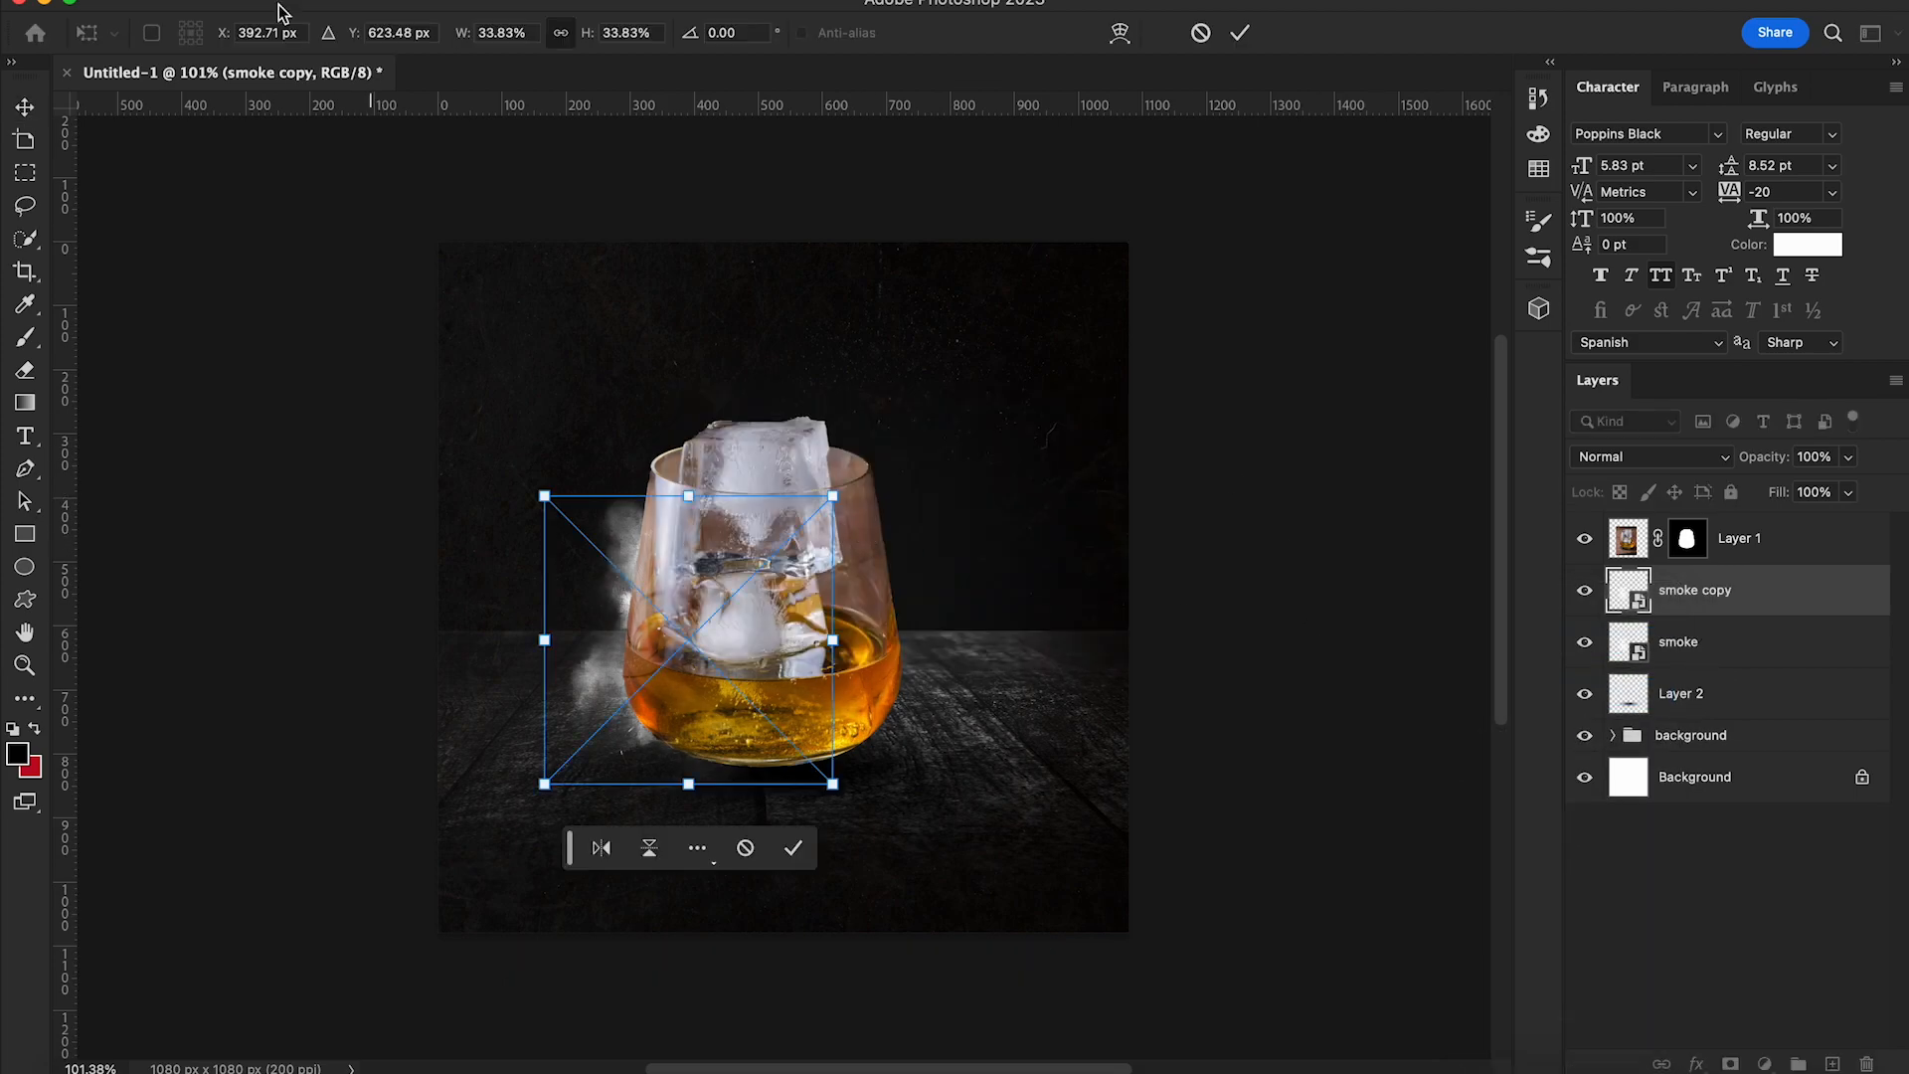
{"action": "left_click", "coordinate": [234, 2]}
{"action": "mouse_move", "coordinate": [305, 532]}
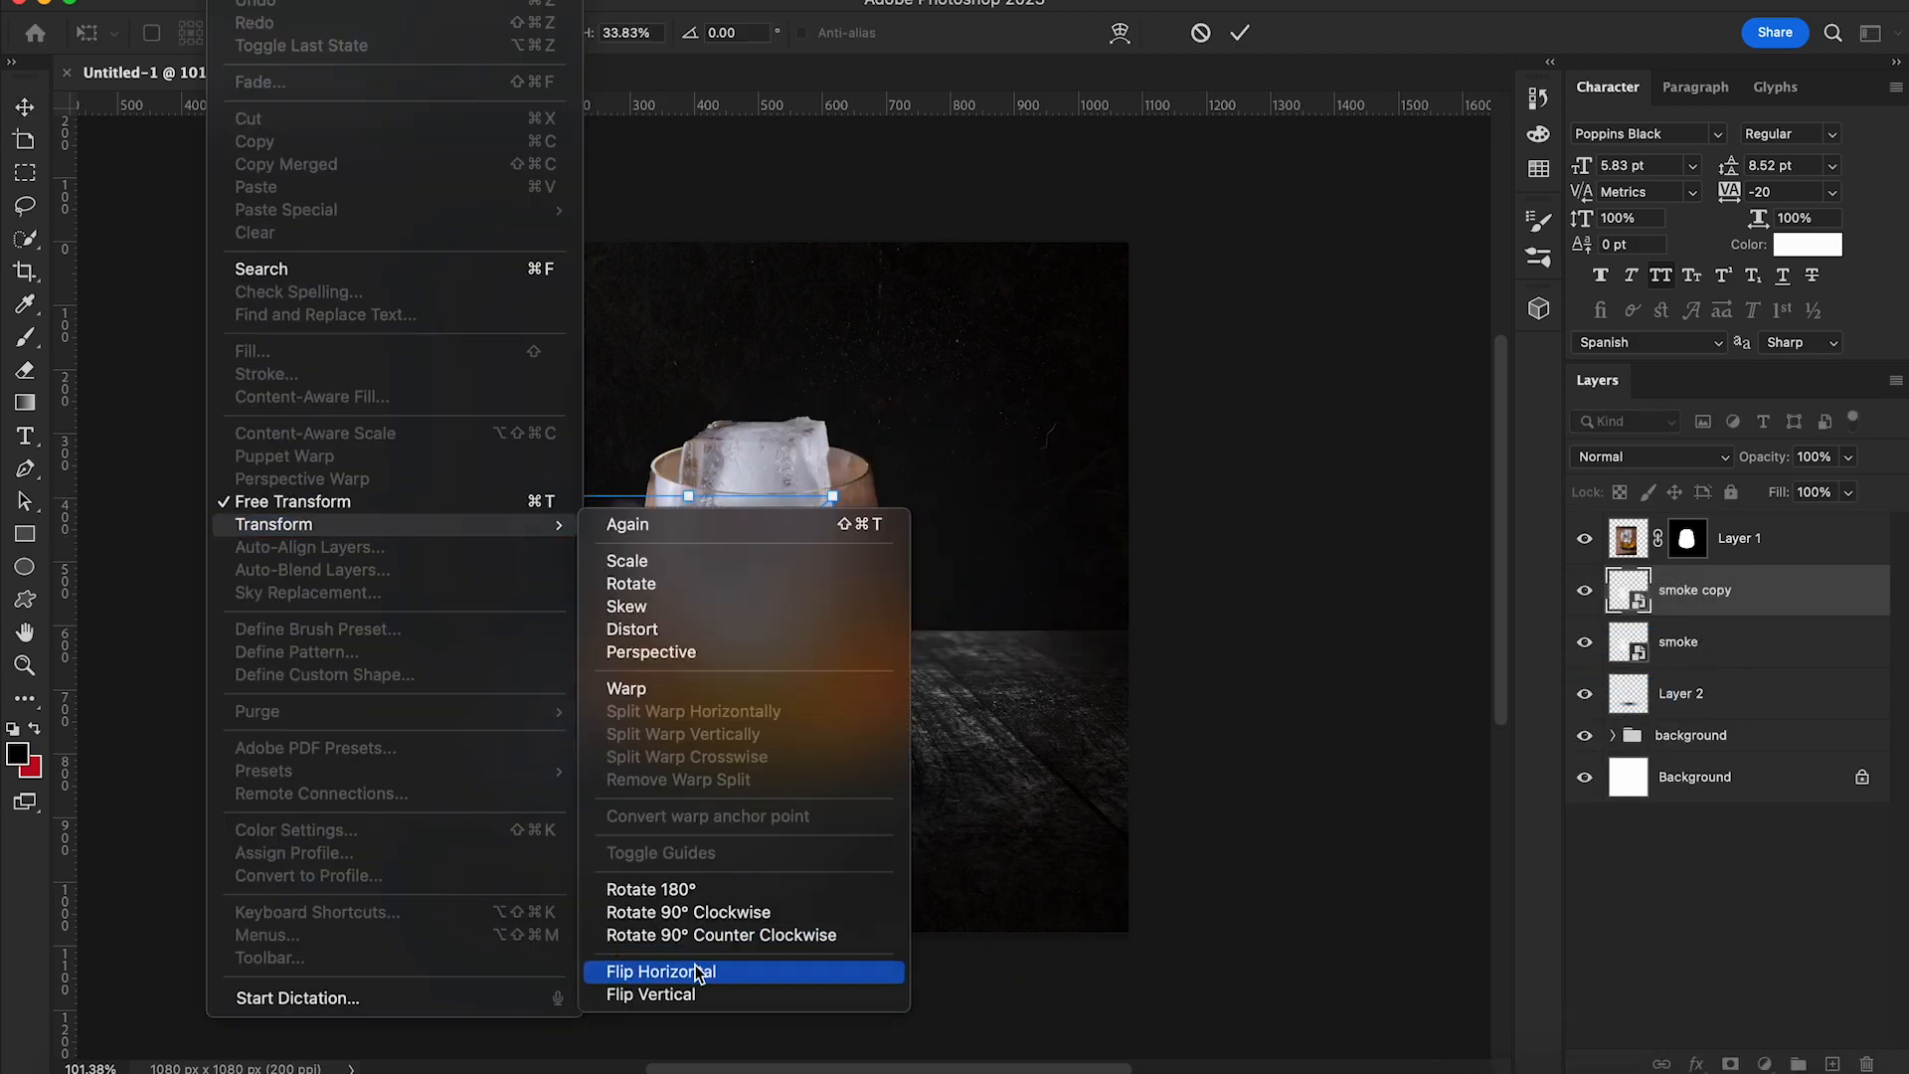
{"action": "left_click", "coordinate": [661, 972]}
{"action": "left_click_drag", "start_coordinate": [766, 724], "coordinate": [808, 707]}
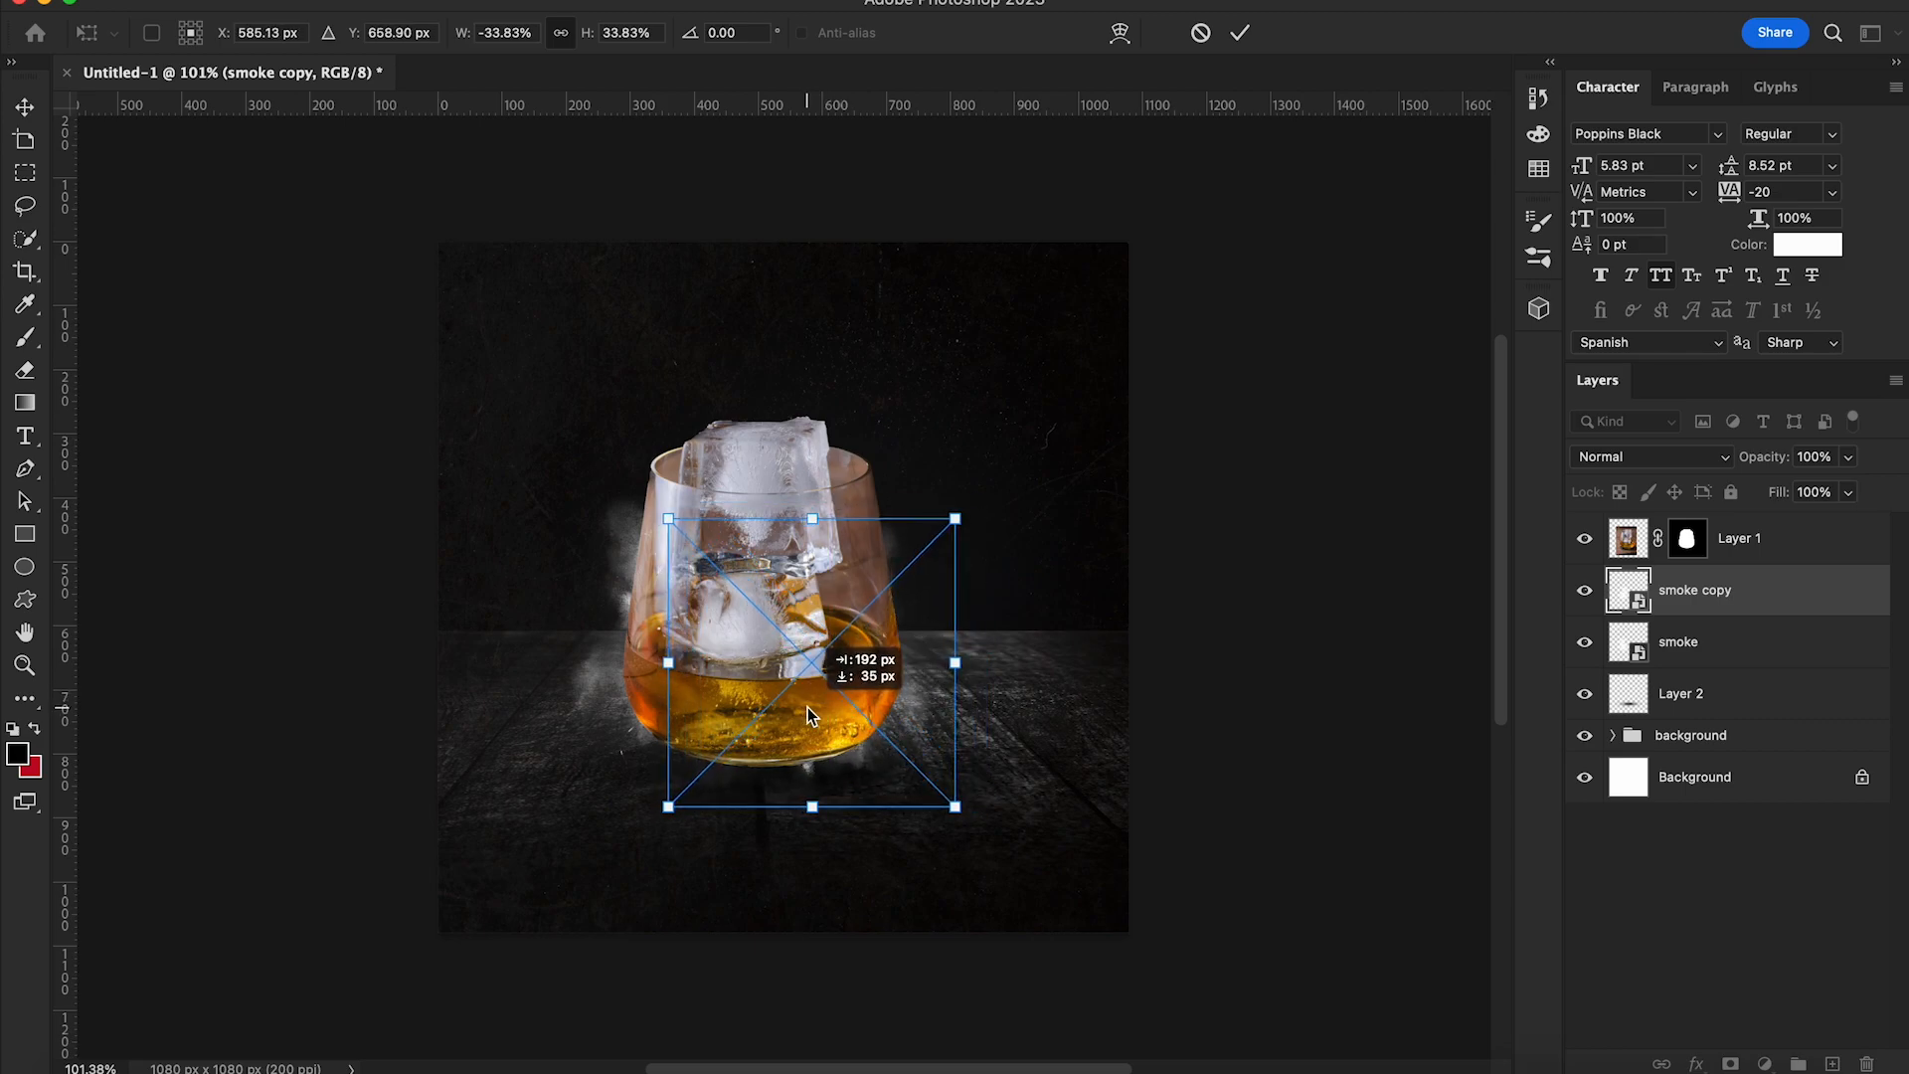
{"action": "key", "text": "Return"}
Open cigar.jpeg from the whisky wednesday folder in Photoshop as a separate document
{"action": "left_click", "coordinate": [89, 1066]}
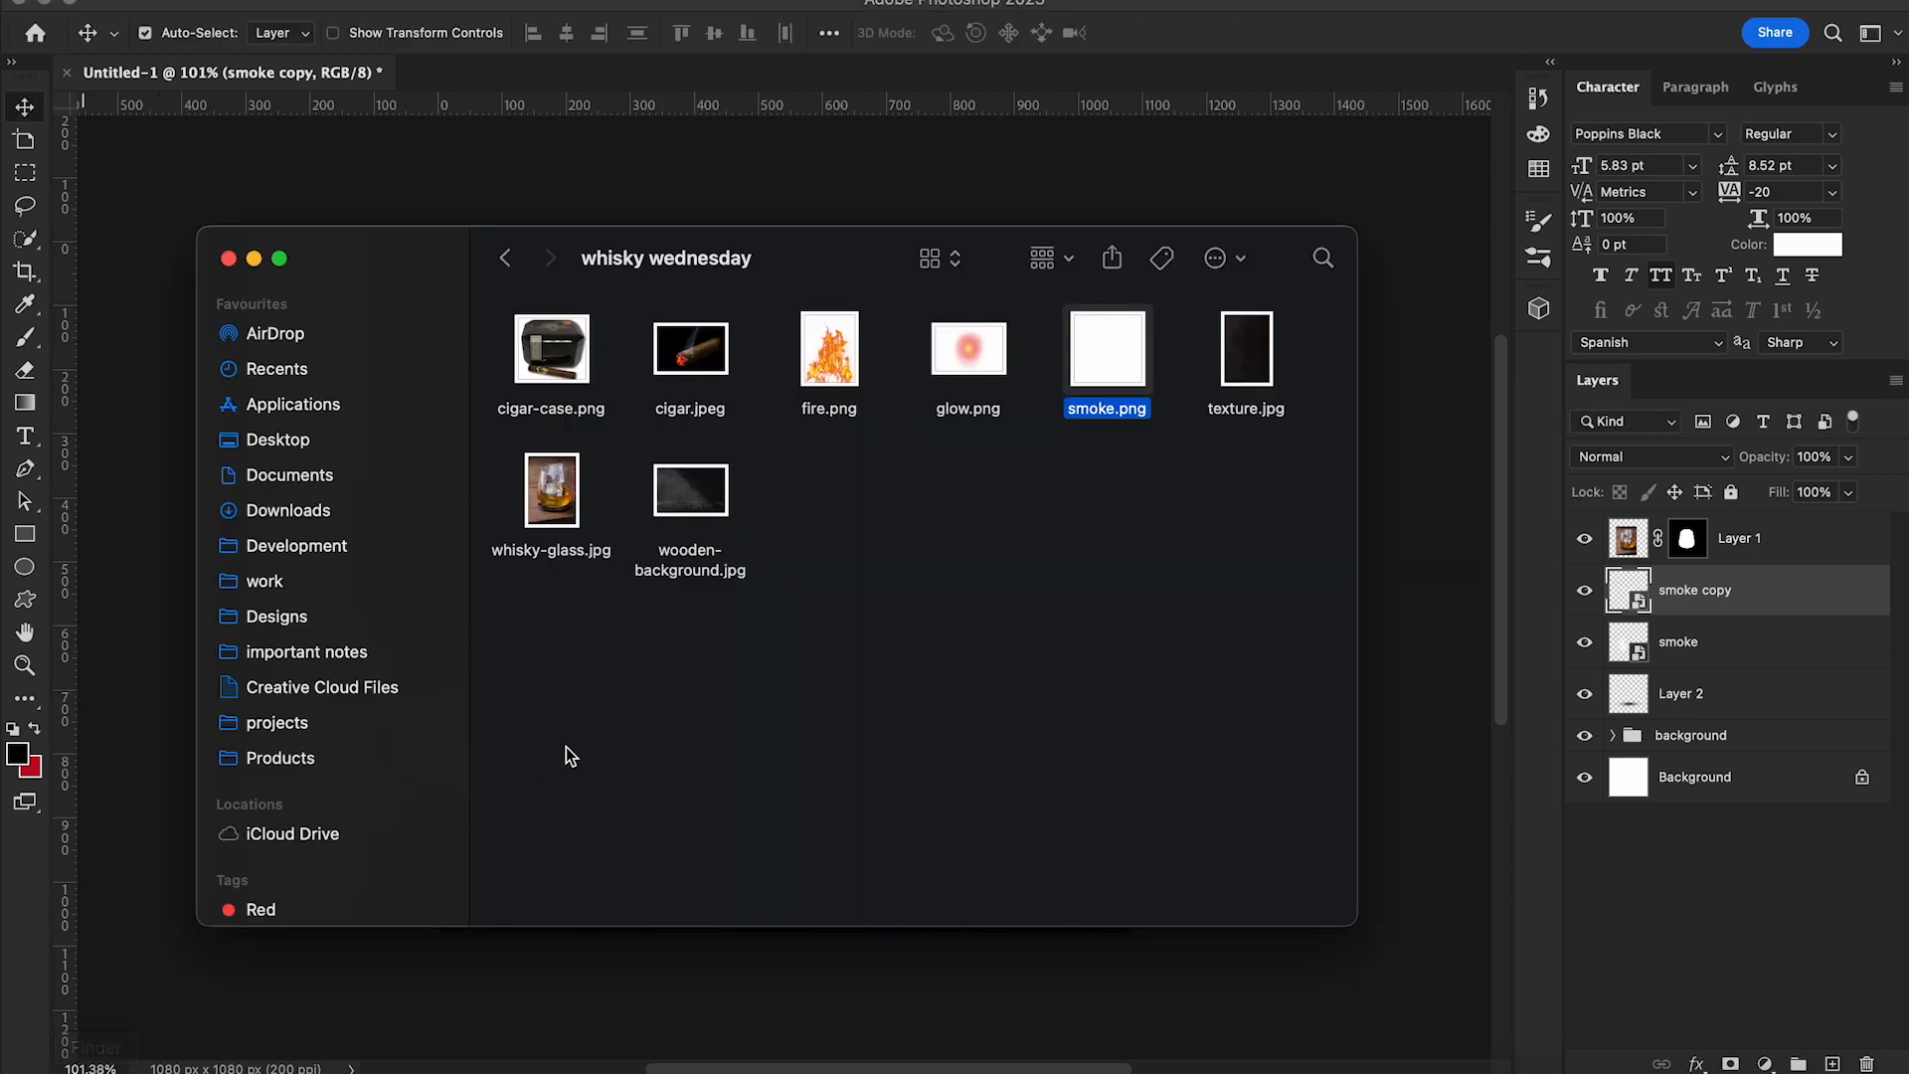
{"action": "right_click", "coordinate": [696, 350]}
{"action": "mouse_move", "coordinate": [823, 395]}
{"action": "left_click", "coordinate": [1091, 492]}
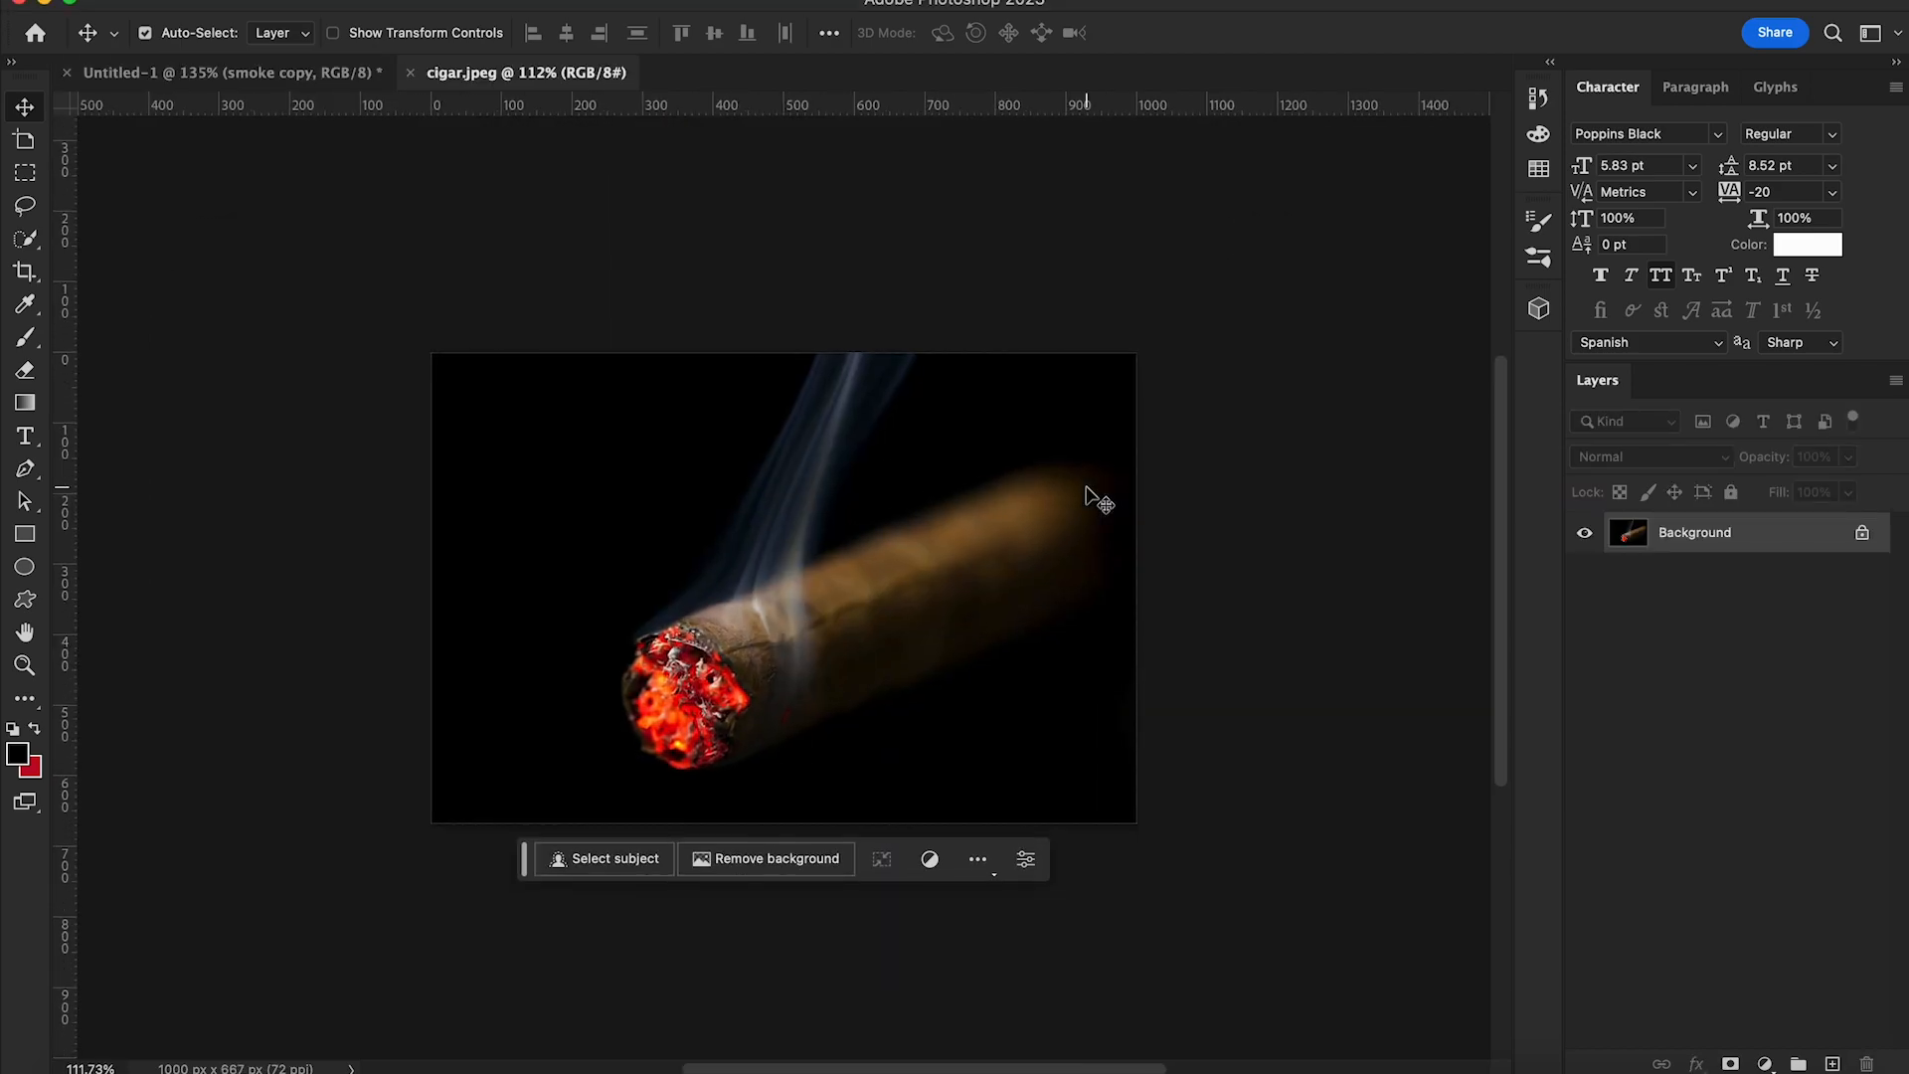
Select the cigar with Select Subject and subtract the rising smoke from the selection with the Quick Selection tool
{"action": "left_click", "coordinate": [25, 240]}
{"action": "left_click", "coordinate": [758, 32]}
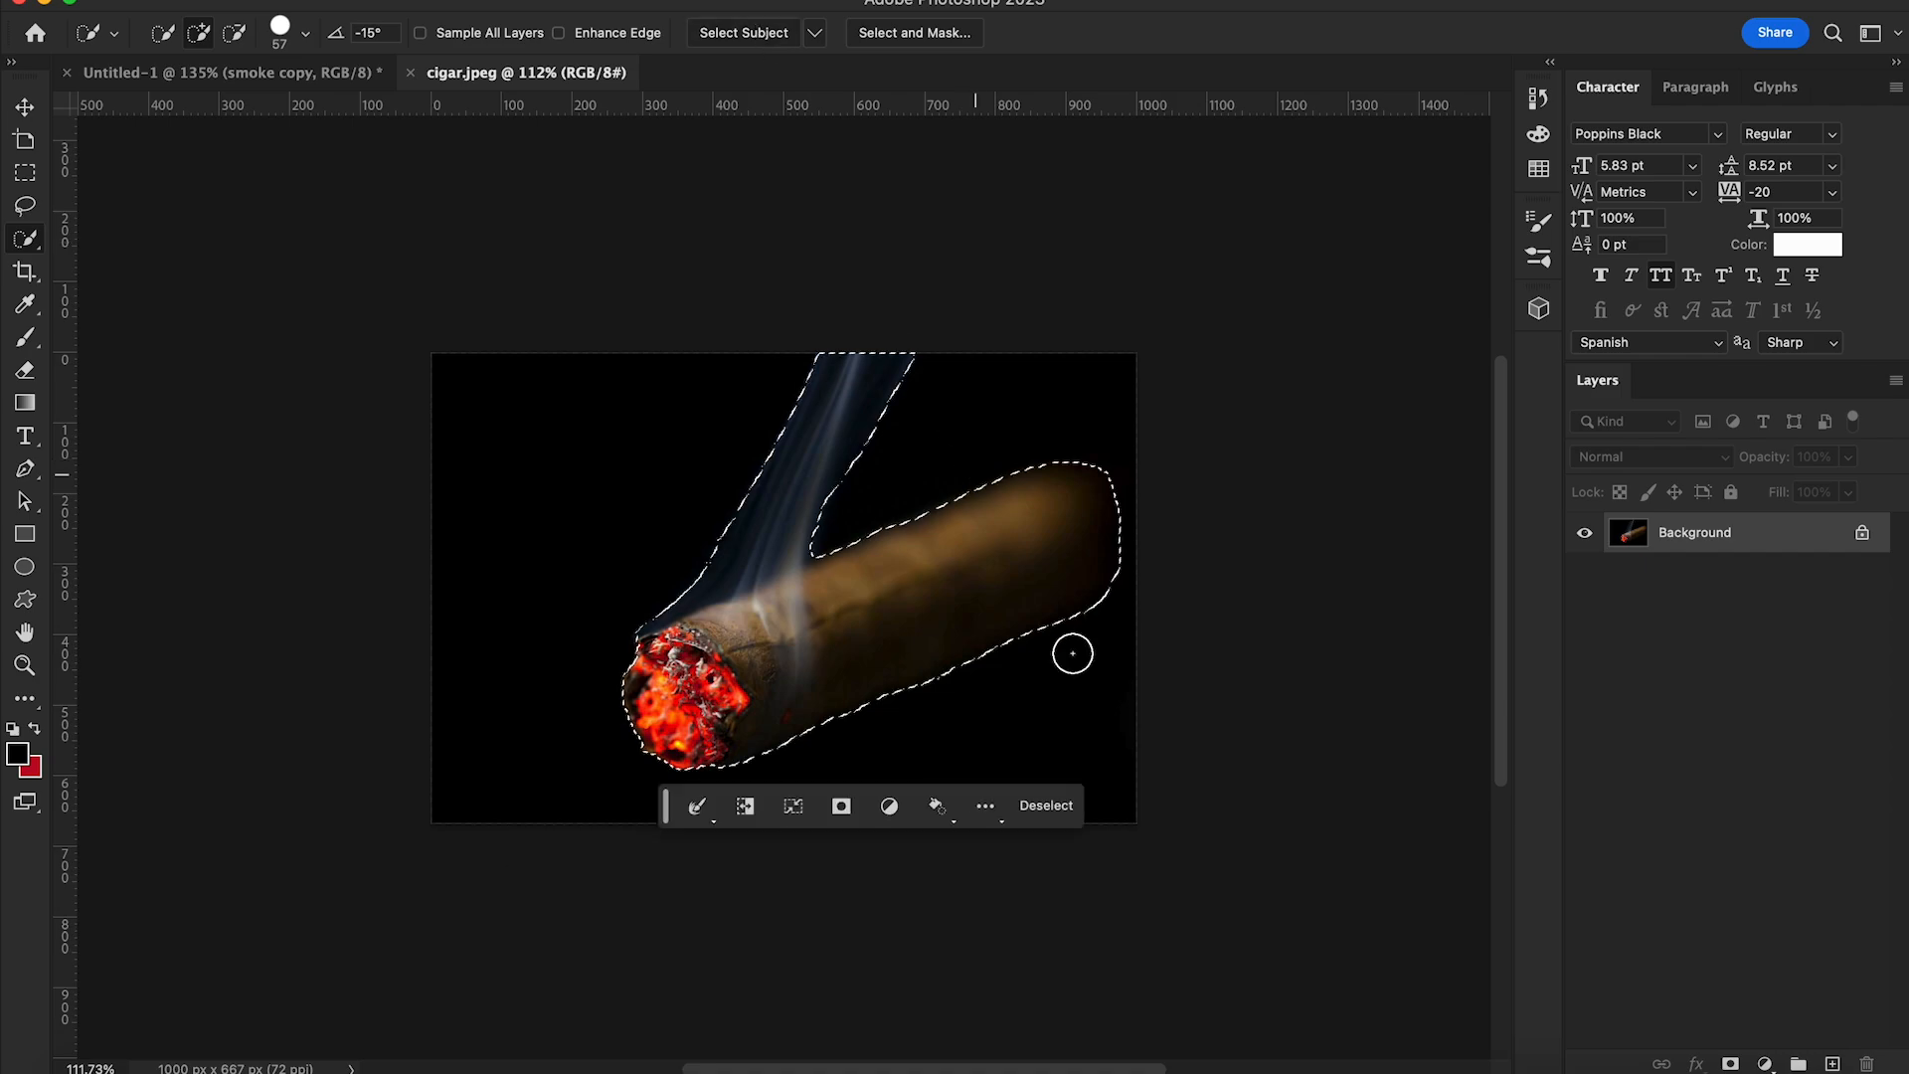
{"action": "left_click", "coordinate": [233, 32]}
{"action": "mouse_move", "coordinate": [734, 478]}
{"action": "left_mouse_down"}
{"action": "mouse_move", "coordinate": [875, 448]}
{"action": "mouse_move", "coordinate": [924, 384]}
{"action": "mouse_move", "coordinate": [863, 420]}
{"action": "mouse_move", "coordinate": [802, 507]}
{"action": "mouse_move", "coordinate": [704, 546]}
{"action": "left_mouse_up"}
Refine the selection along the cigar's upper edge with the Lasso tool, subtracting leftover smoke and adding the missed part of the cigar
{"action": "left_click", "coordinate": [24, 207]}
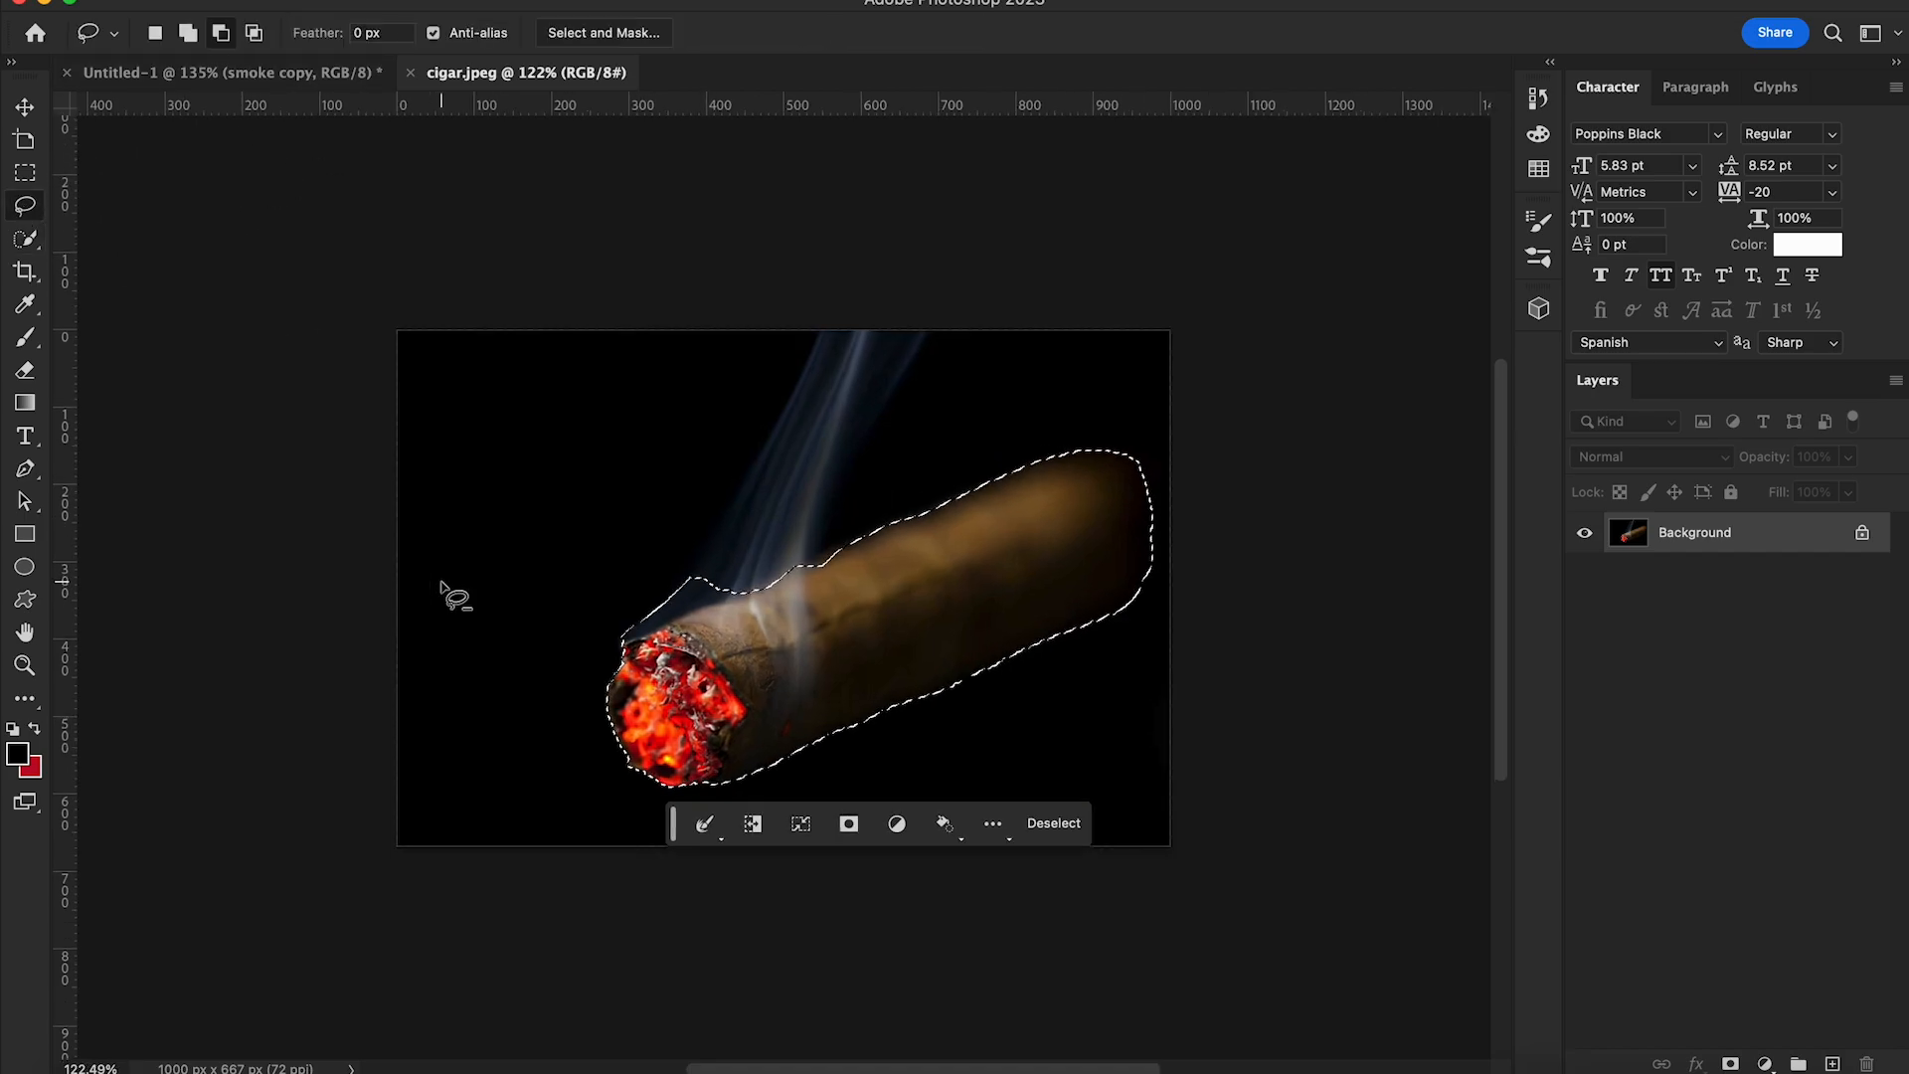
{"action": "key", "text": "super+0"}
{"action": "left_click_drag", "start_coordinate": [538, 675], "coordinate": [672, 614]}
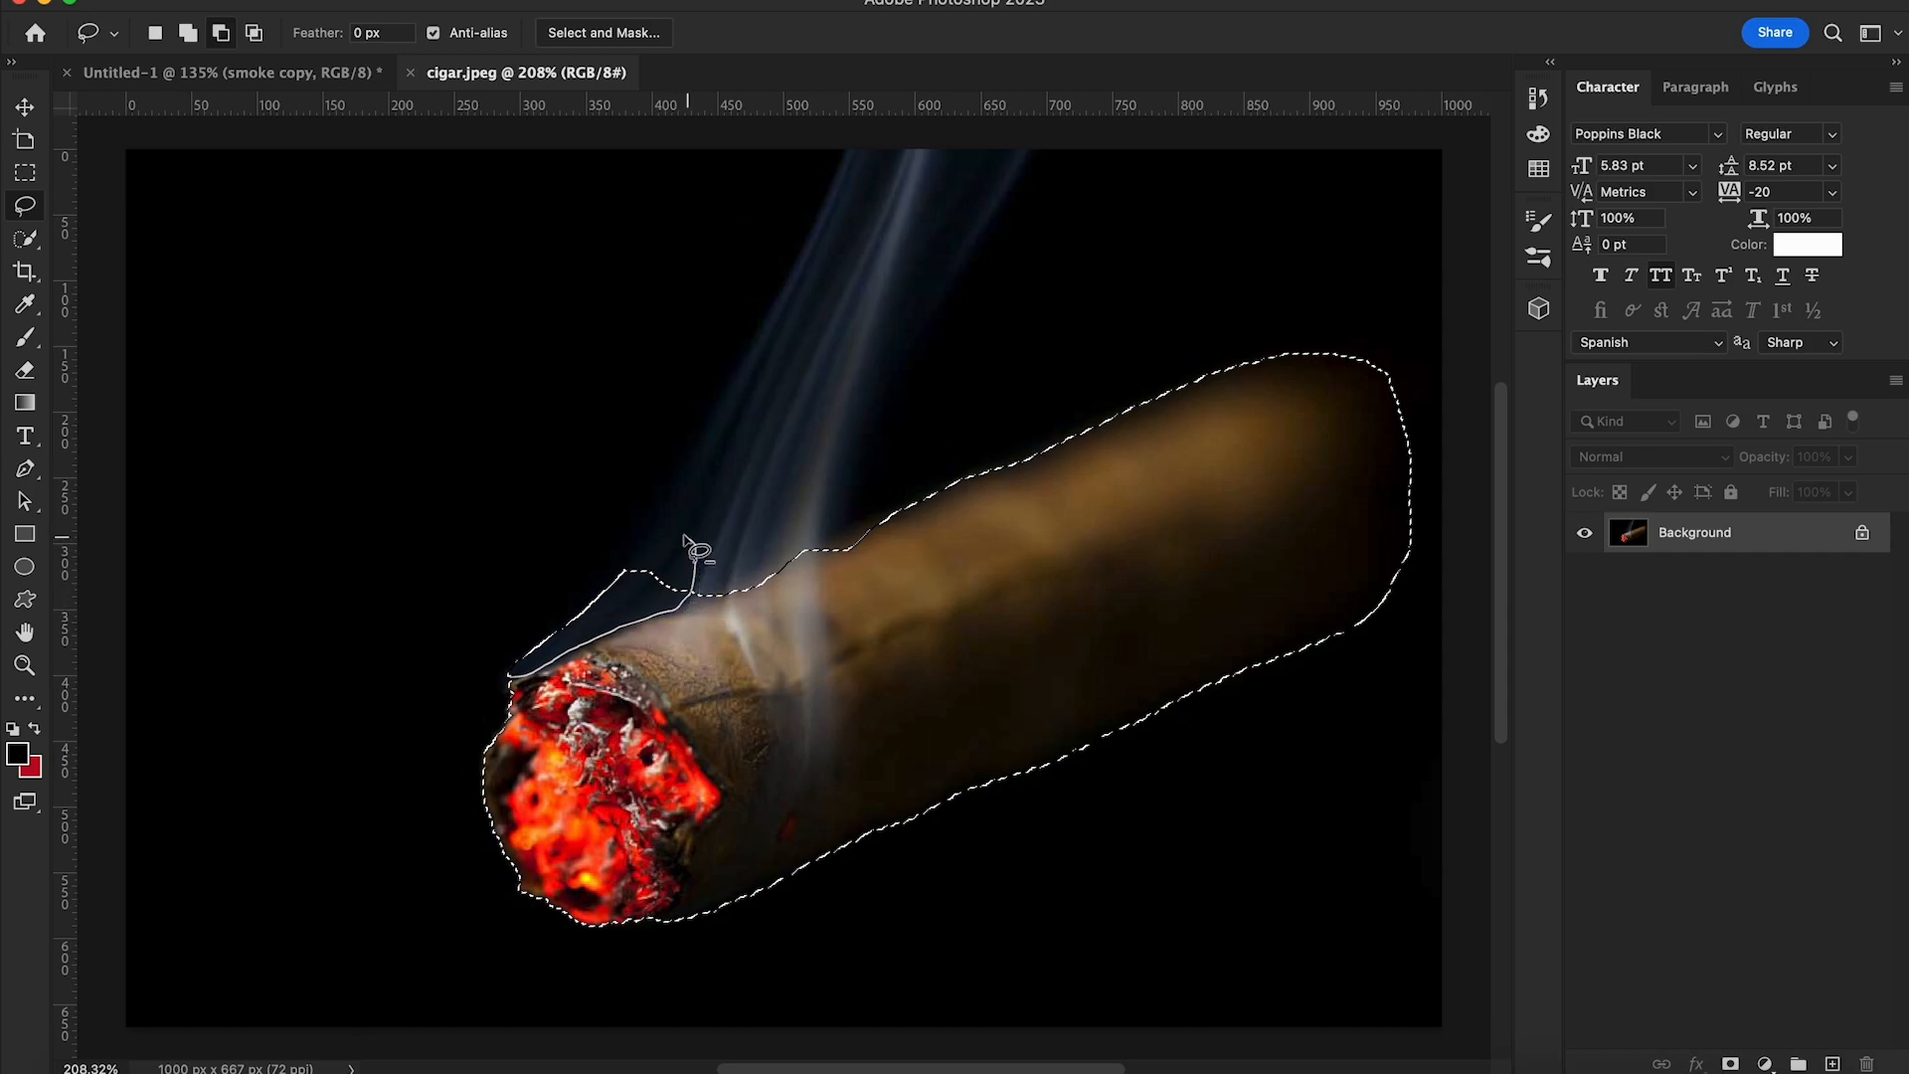
{"action": "left_click_drag", "start_coordinate": [517, 681], "coordinate": [509, 675]}
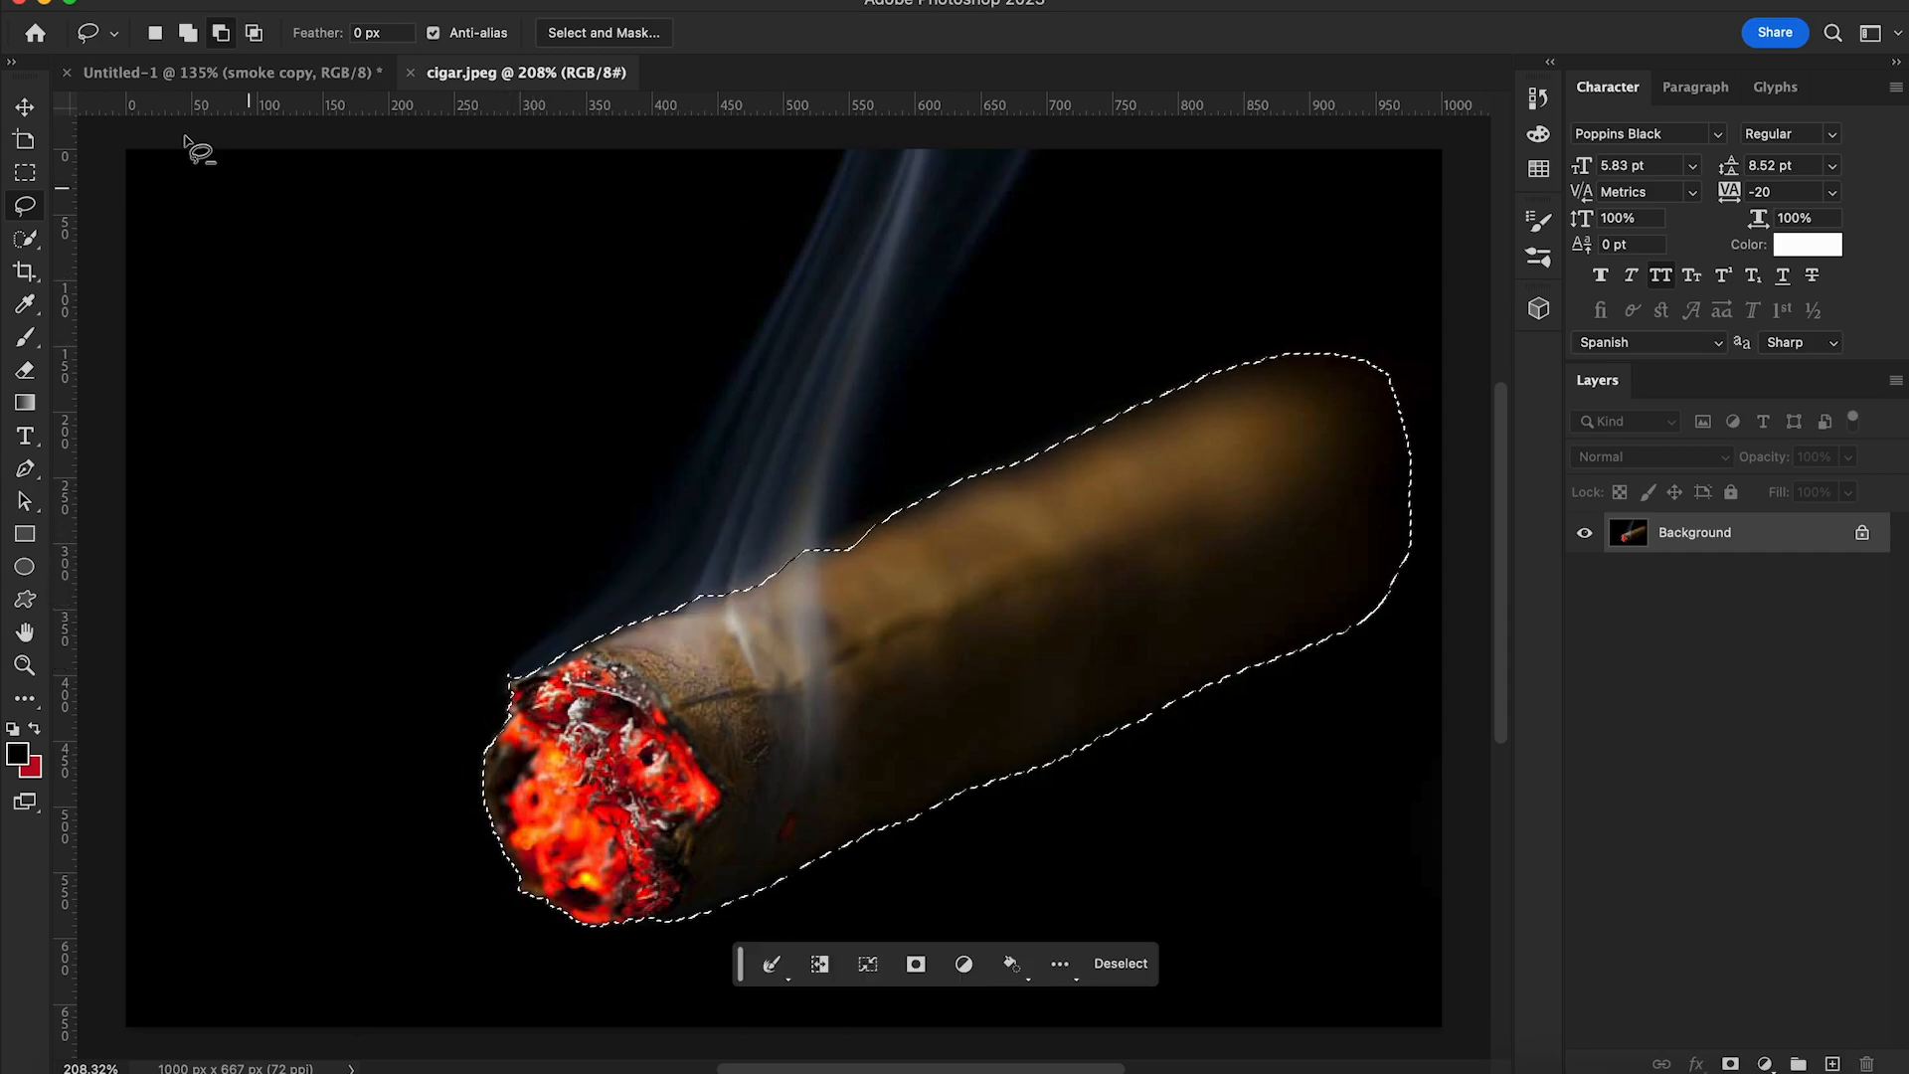
{"action": "mouse_move", "coordinate": [811, 547]}
{"action": "left_mouse_down"}
{"action": "mouse_move", "coordinate": [891, 517]}
{"action": "mouse_move", "coordinate": [821, 583]}
{"action": "mouse_move", "coordinate": [808, 555]}
{"action": "mouse_move", "coordinate": [729, 588]}
{"action": "mouse_move", "coordinate": [811, 559]}
{"action": "mouse_move", "coordinate": [732, 625]}
{"action": "left_mouse_up"}
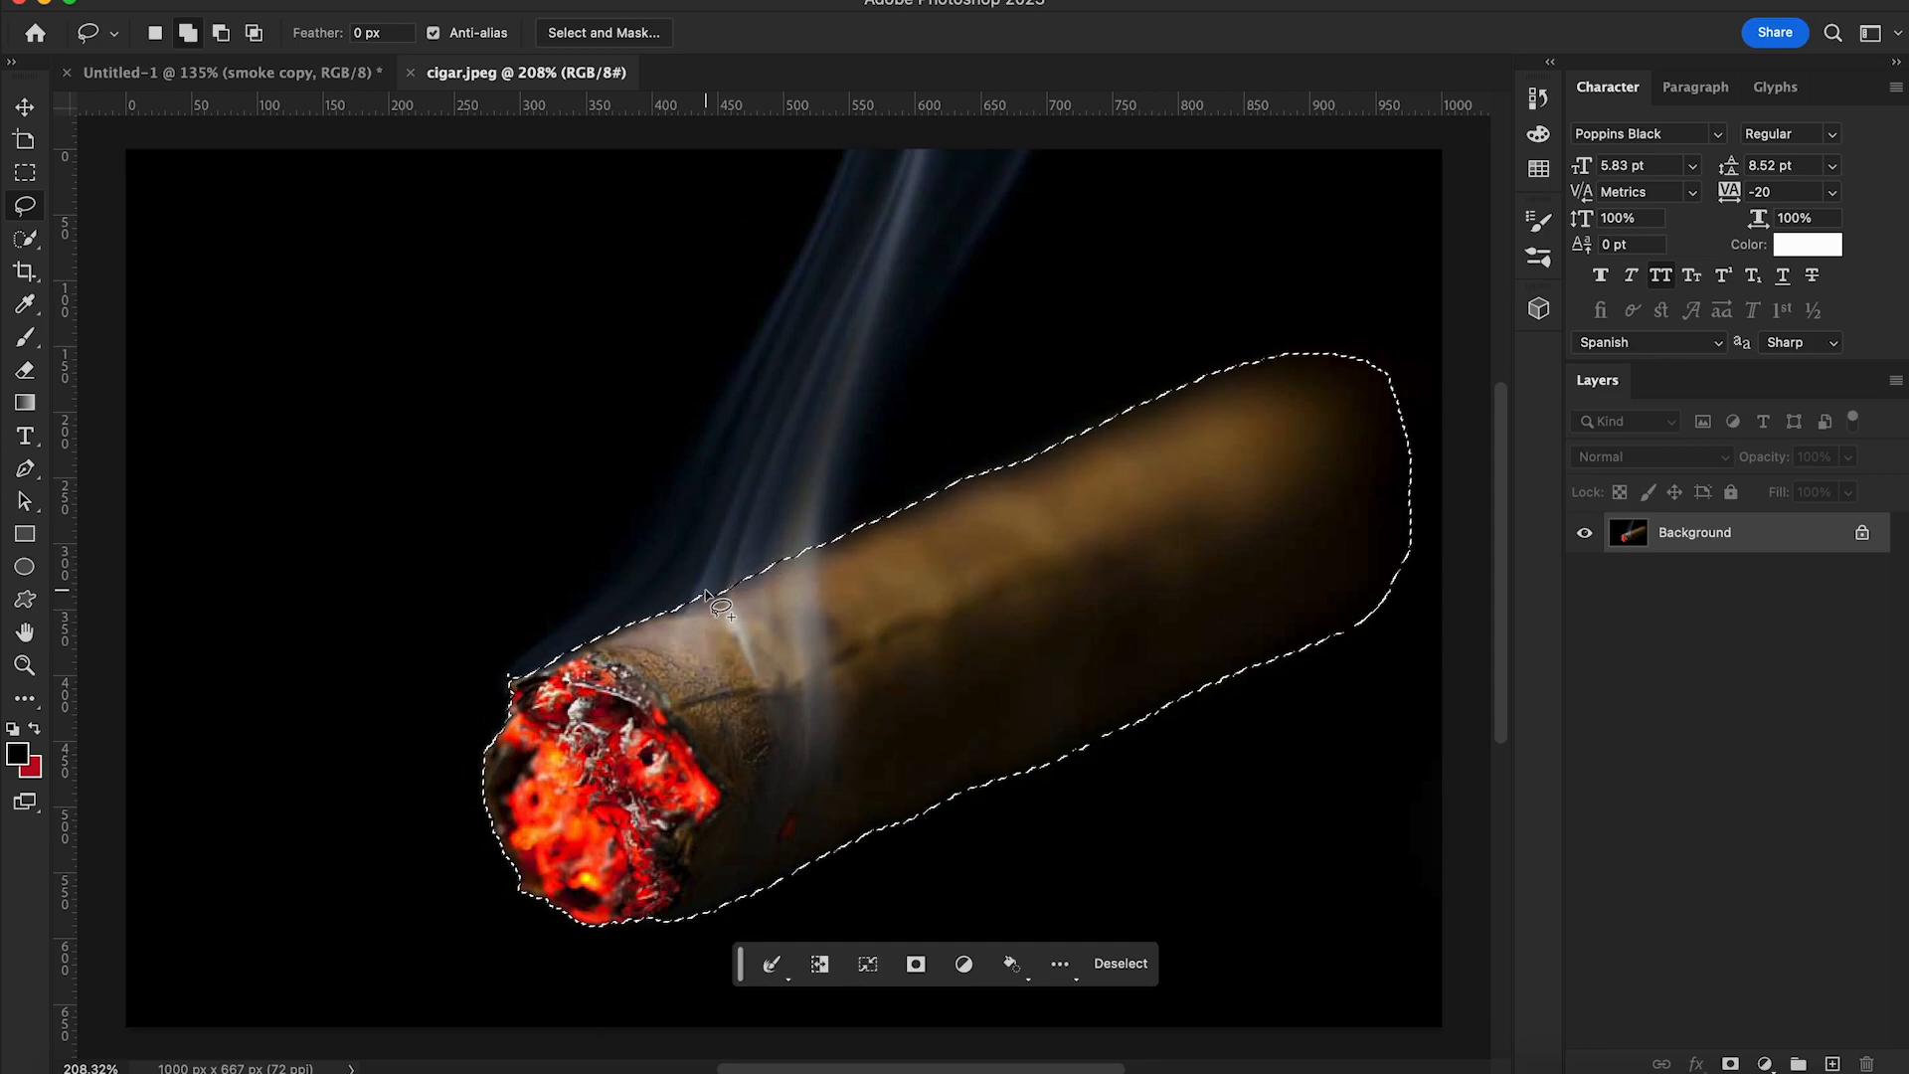
Cut out the cigar by turning the selection into a layer mask
{"action": "scroll", "coordinate": [789, 587], "scroll_direction": "down", "scroll_amount": 4}
{"action": "left_click", "coordinate": [25, 239]}
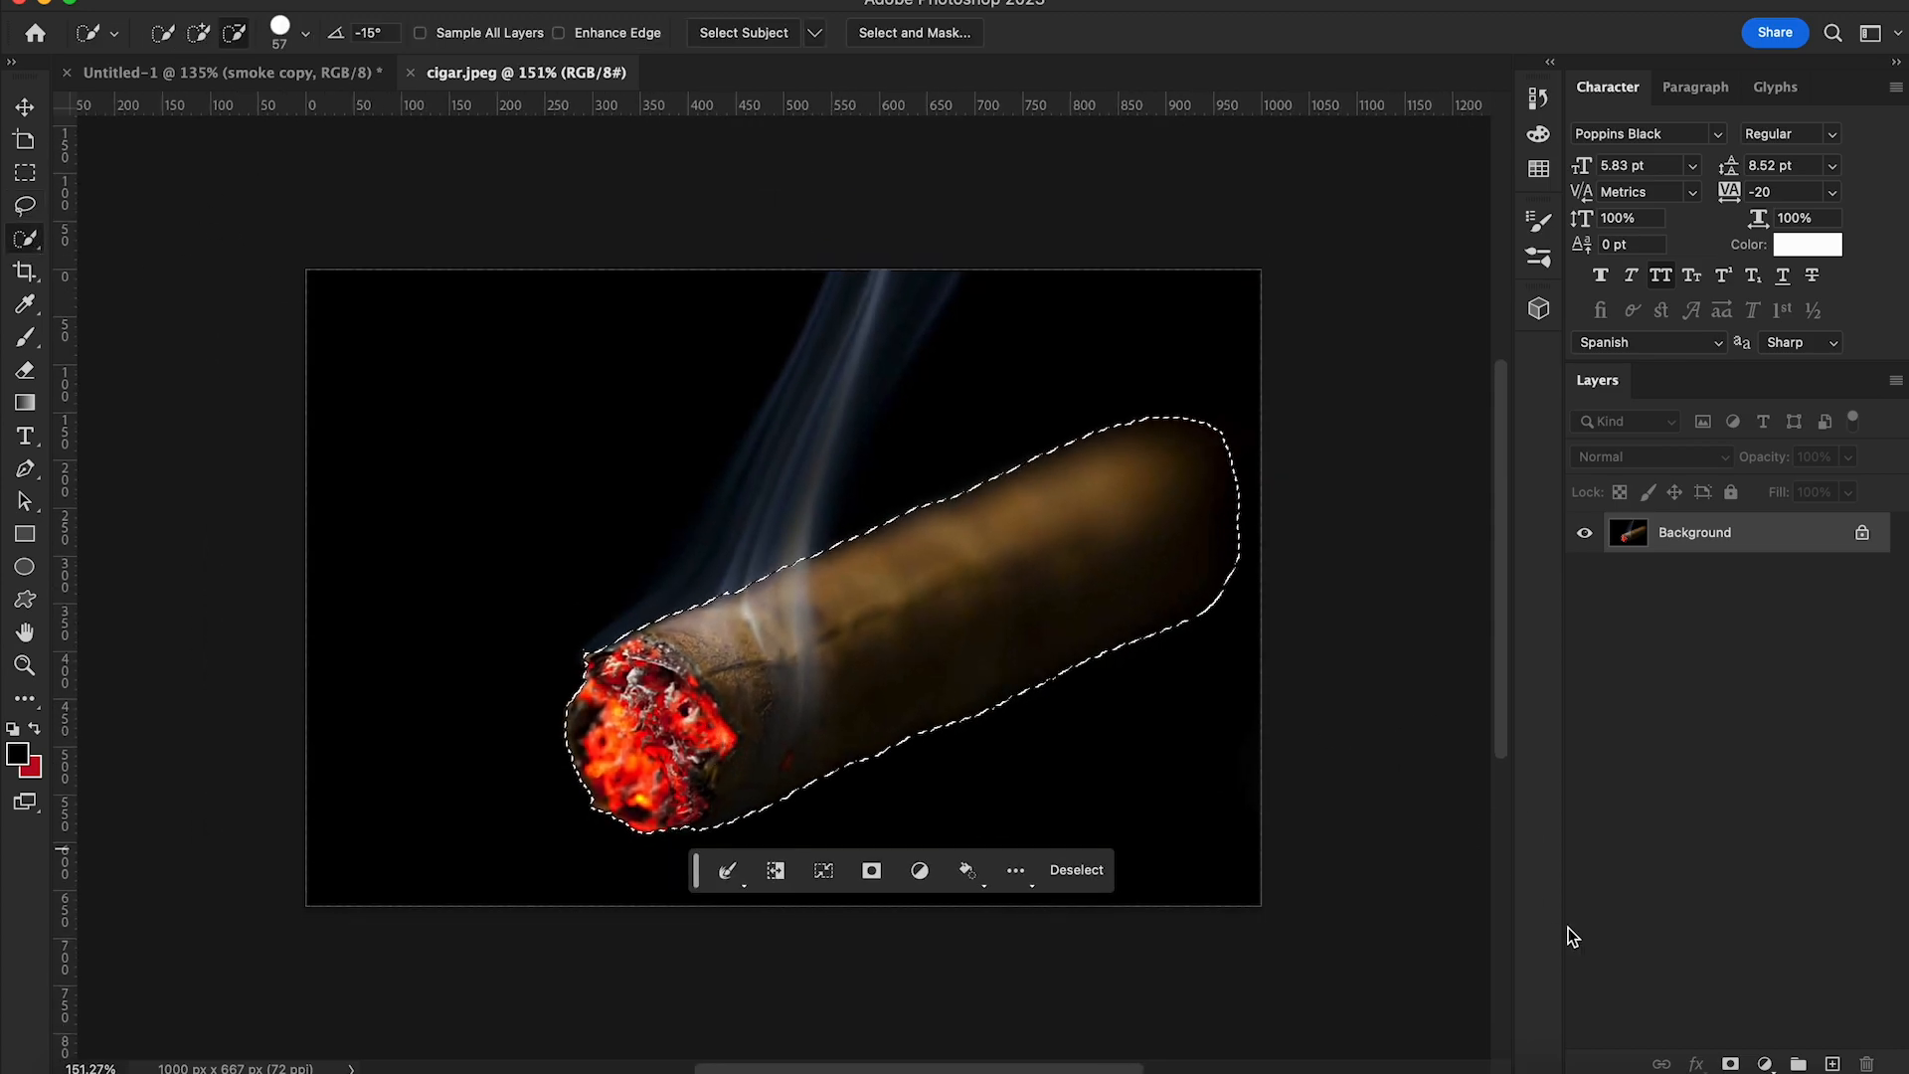
{"action": "left_click", "coordinate": [871, 870]}
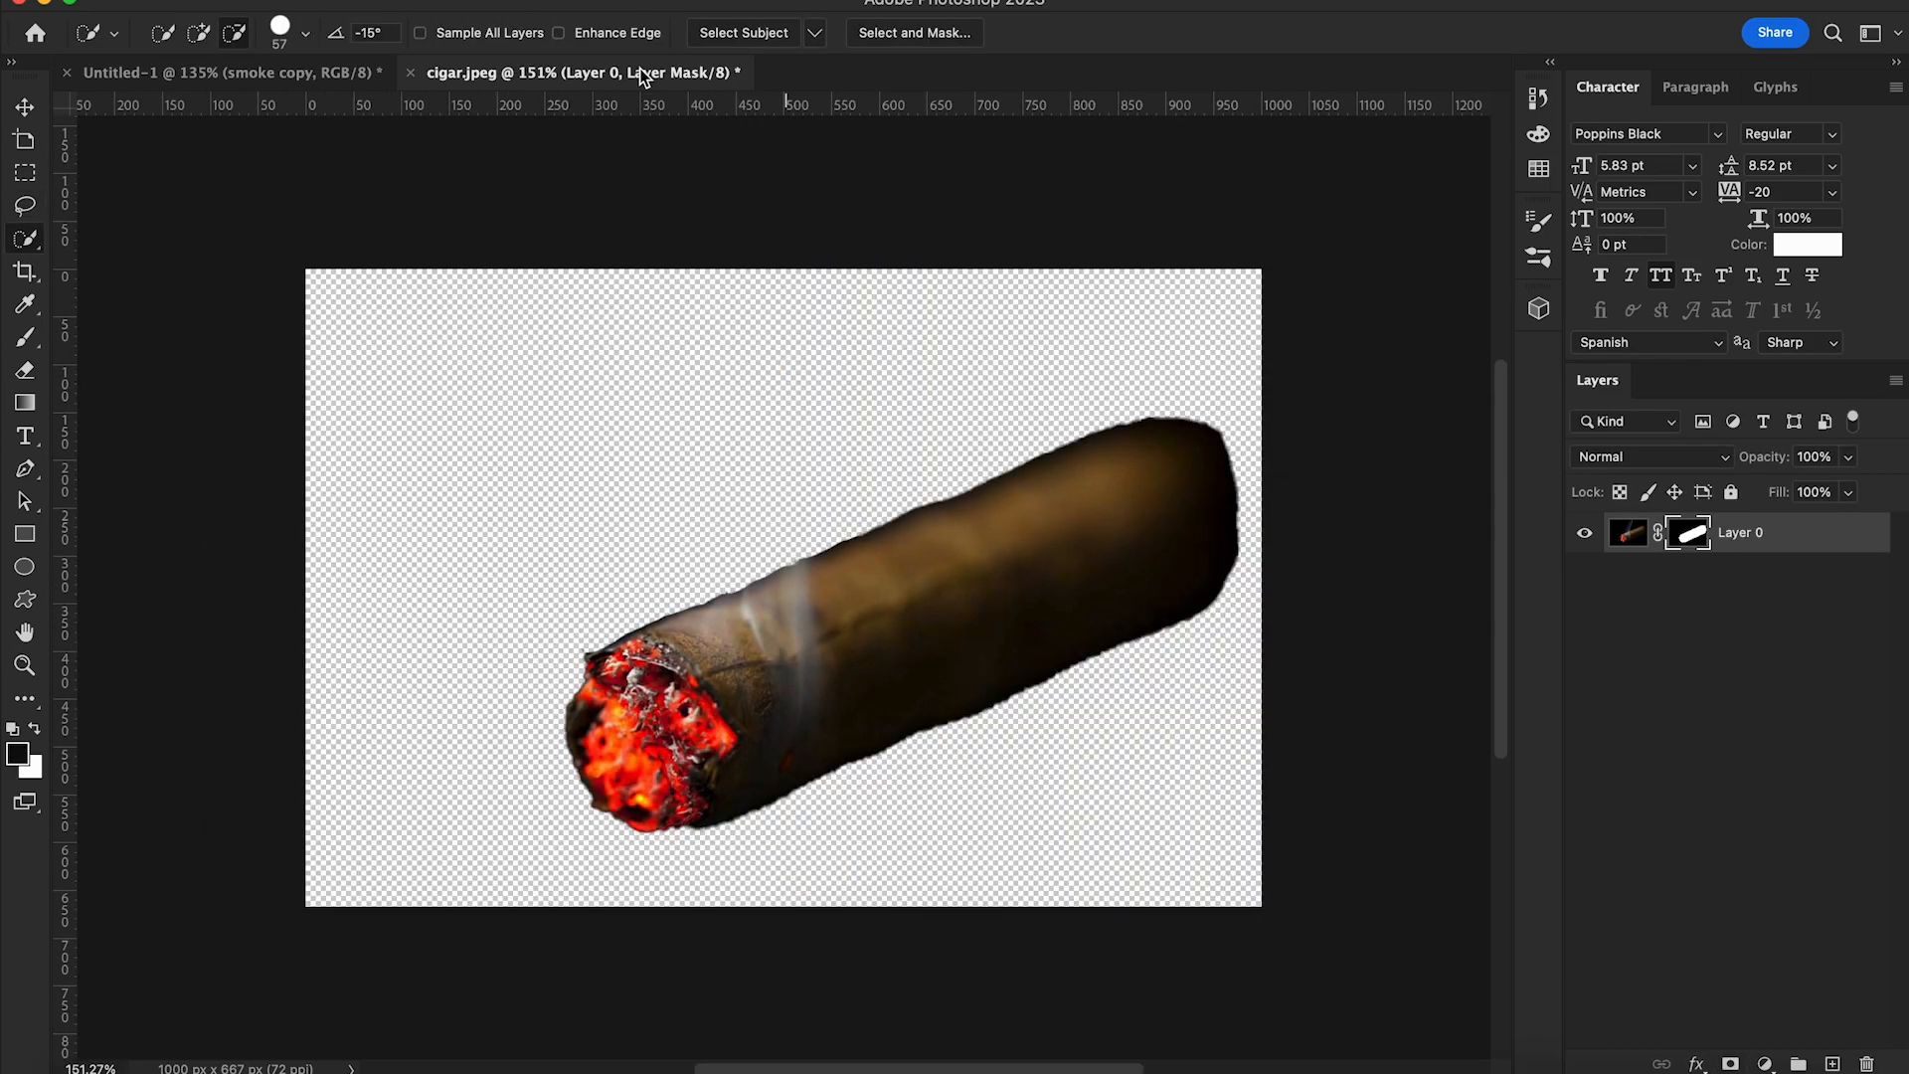
Bring the masked cigar into the whisky composite, scale it to about 53%, and place its burning end beside the glass's lower-left edge
{"action": "left_click_drag", "start_coordinate": [642, 77], "coordinate": [576, 291]}
{"action": "left_click_drag", "start_coordinate": [1735, 538], "coordinate": [1301, 681]}
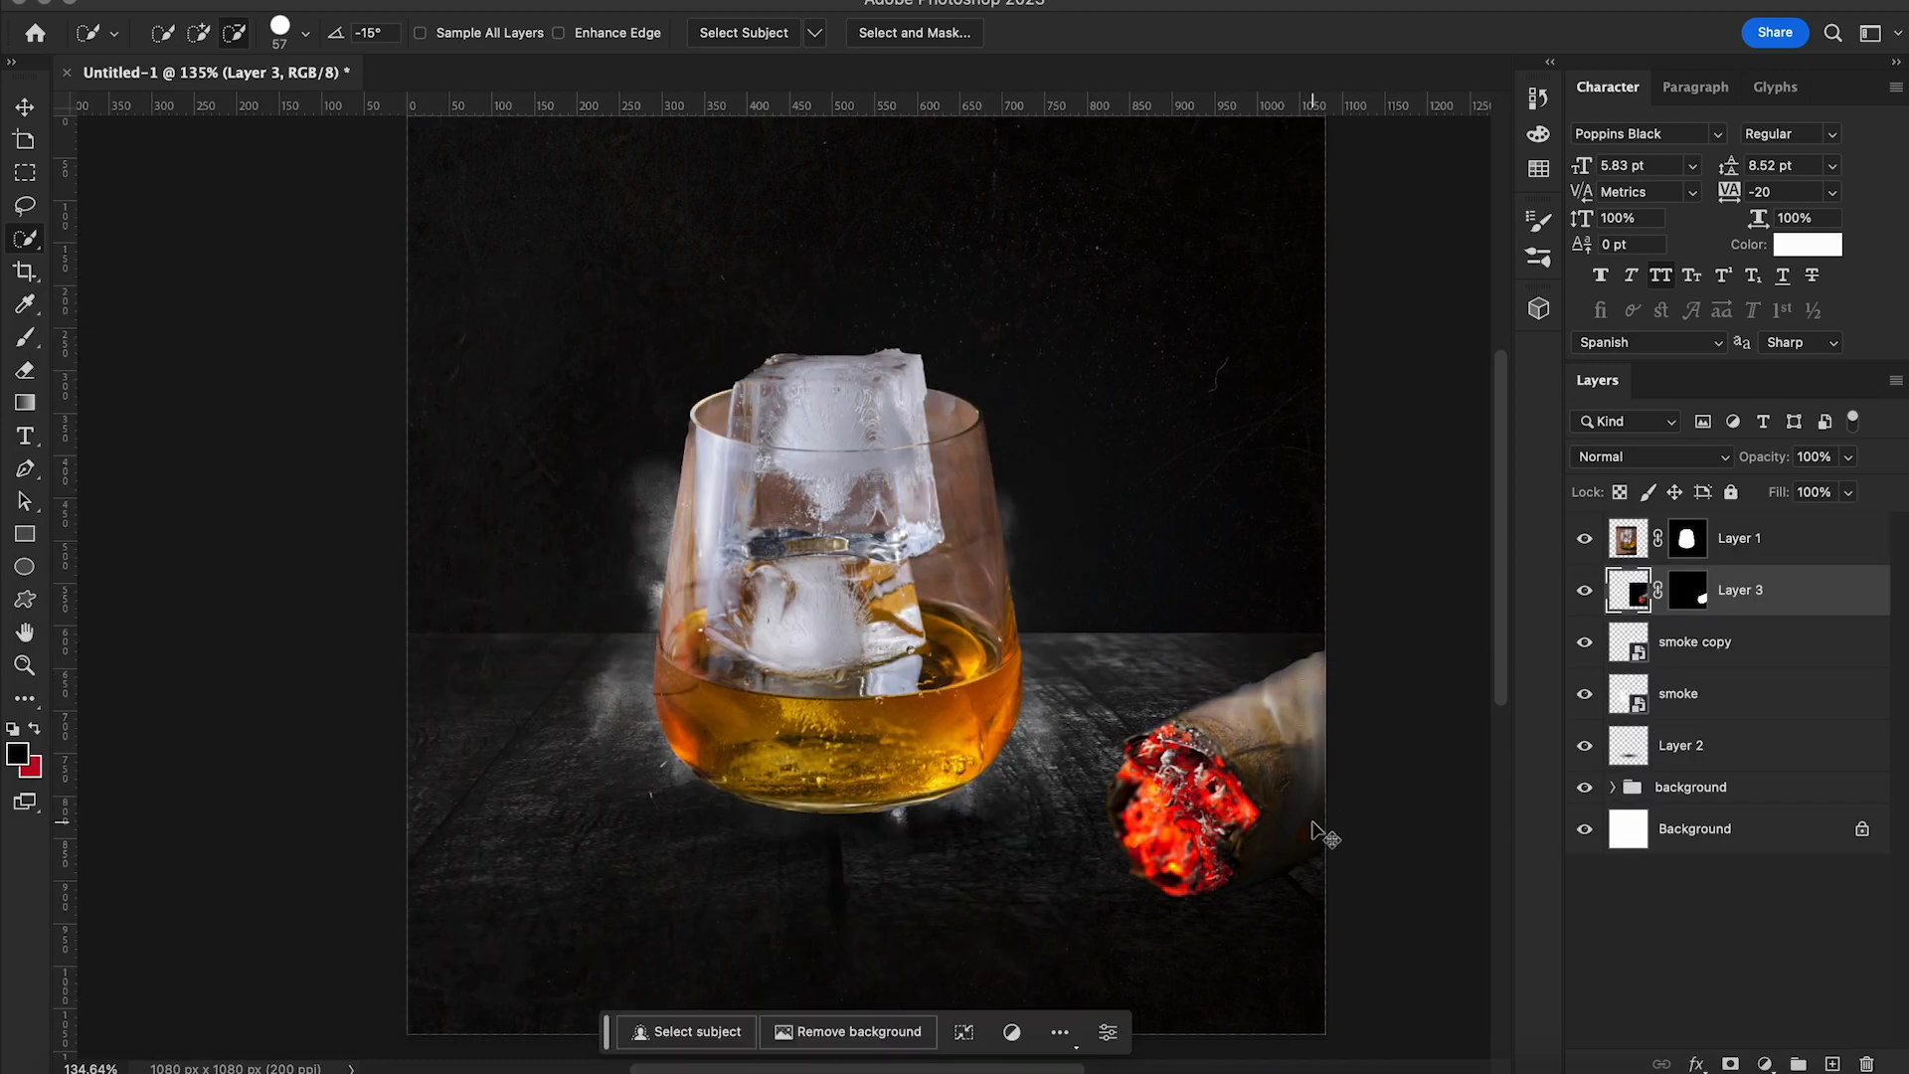
{"action": "key", "text": "ctrl+t"}
{"action": "left_click_drag", "start_coordinate": [875, 962], "coordinate": [1183, 758]}
{"action": "left_click_drag", "start_coordinate": [1393, 609], "coordinate": [604, 686]}
{"action": "left_click_drag", "start_coordinate": [387, 464], "coordinate": [478, 525]}
{"action": "left_click_drag", "start_coordinate": [749, 665], "coordinate": [702, 678]}
{"action": "left_click_drag", "start_coordinate": [723, 743], "coordinate": [704, 731]}
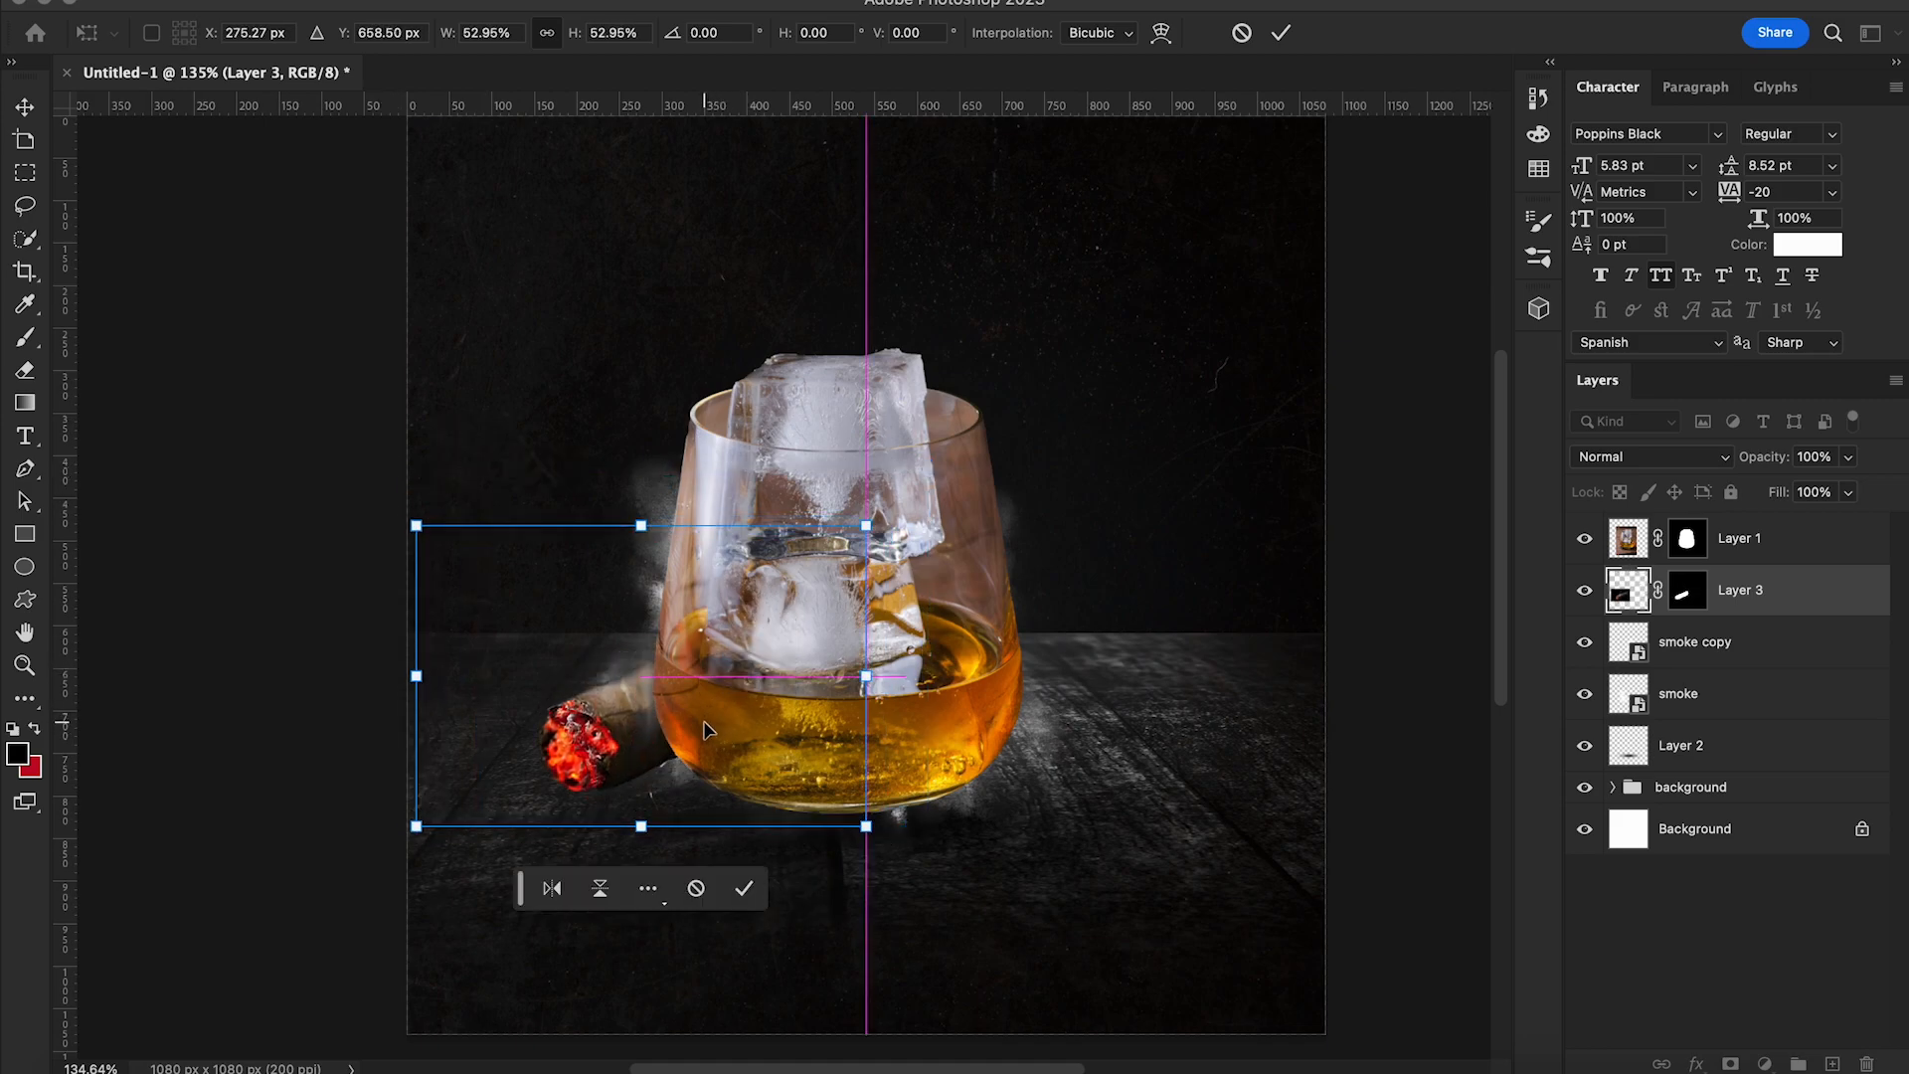
{"action": "key", "text": "Return"}
{"action": "key", "text": "w"}
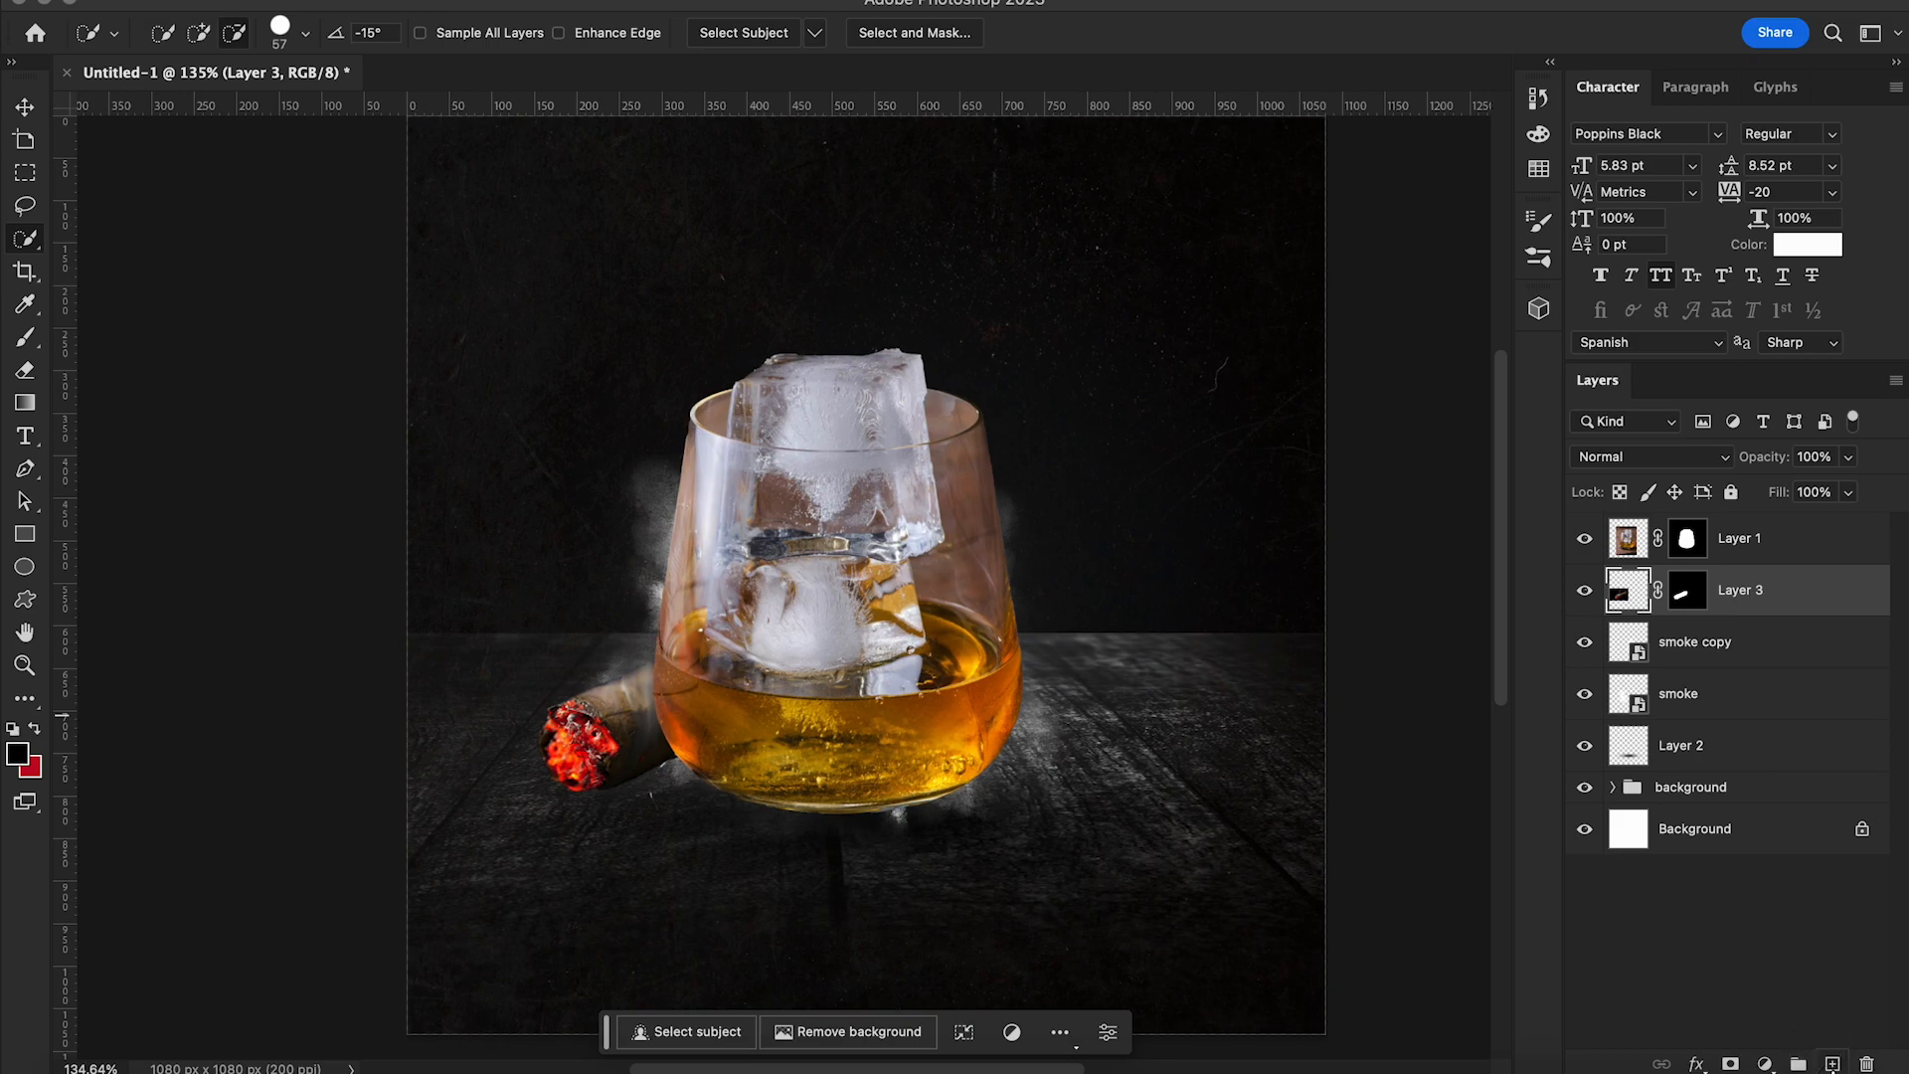
Add a new layer above the smoke copy layer and paint one soft black dab on the floor beside the glass
{"action": "left_click", "coordinate": [1771, 646]}
{"action": "left_click", "coordinate": [1832, 1064]}
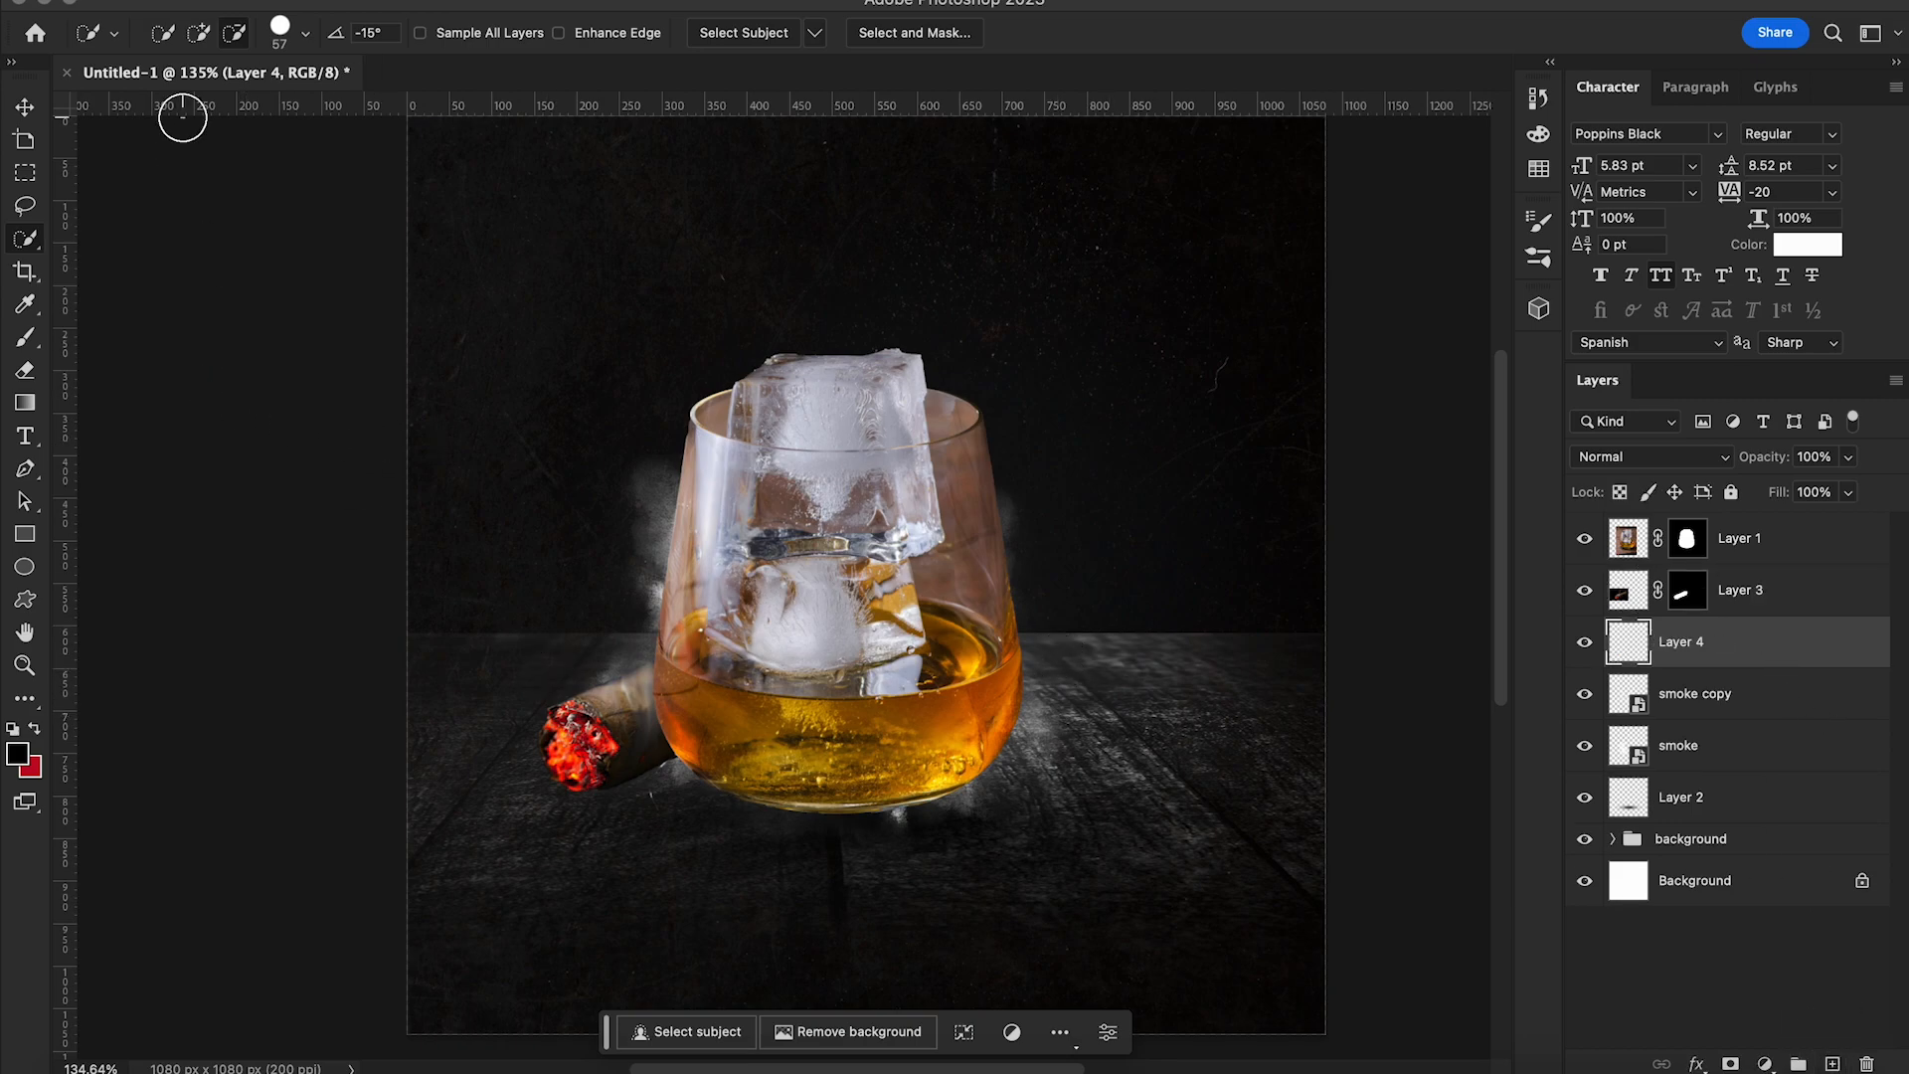
{"action": "left_click", "coordinate": [307, 35]}
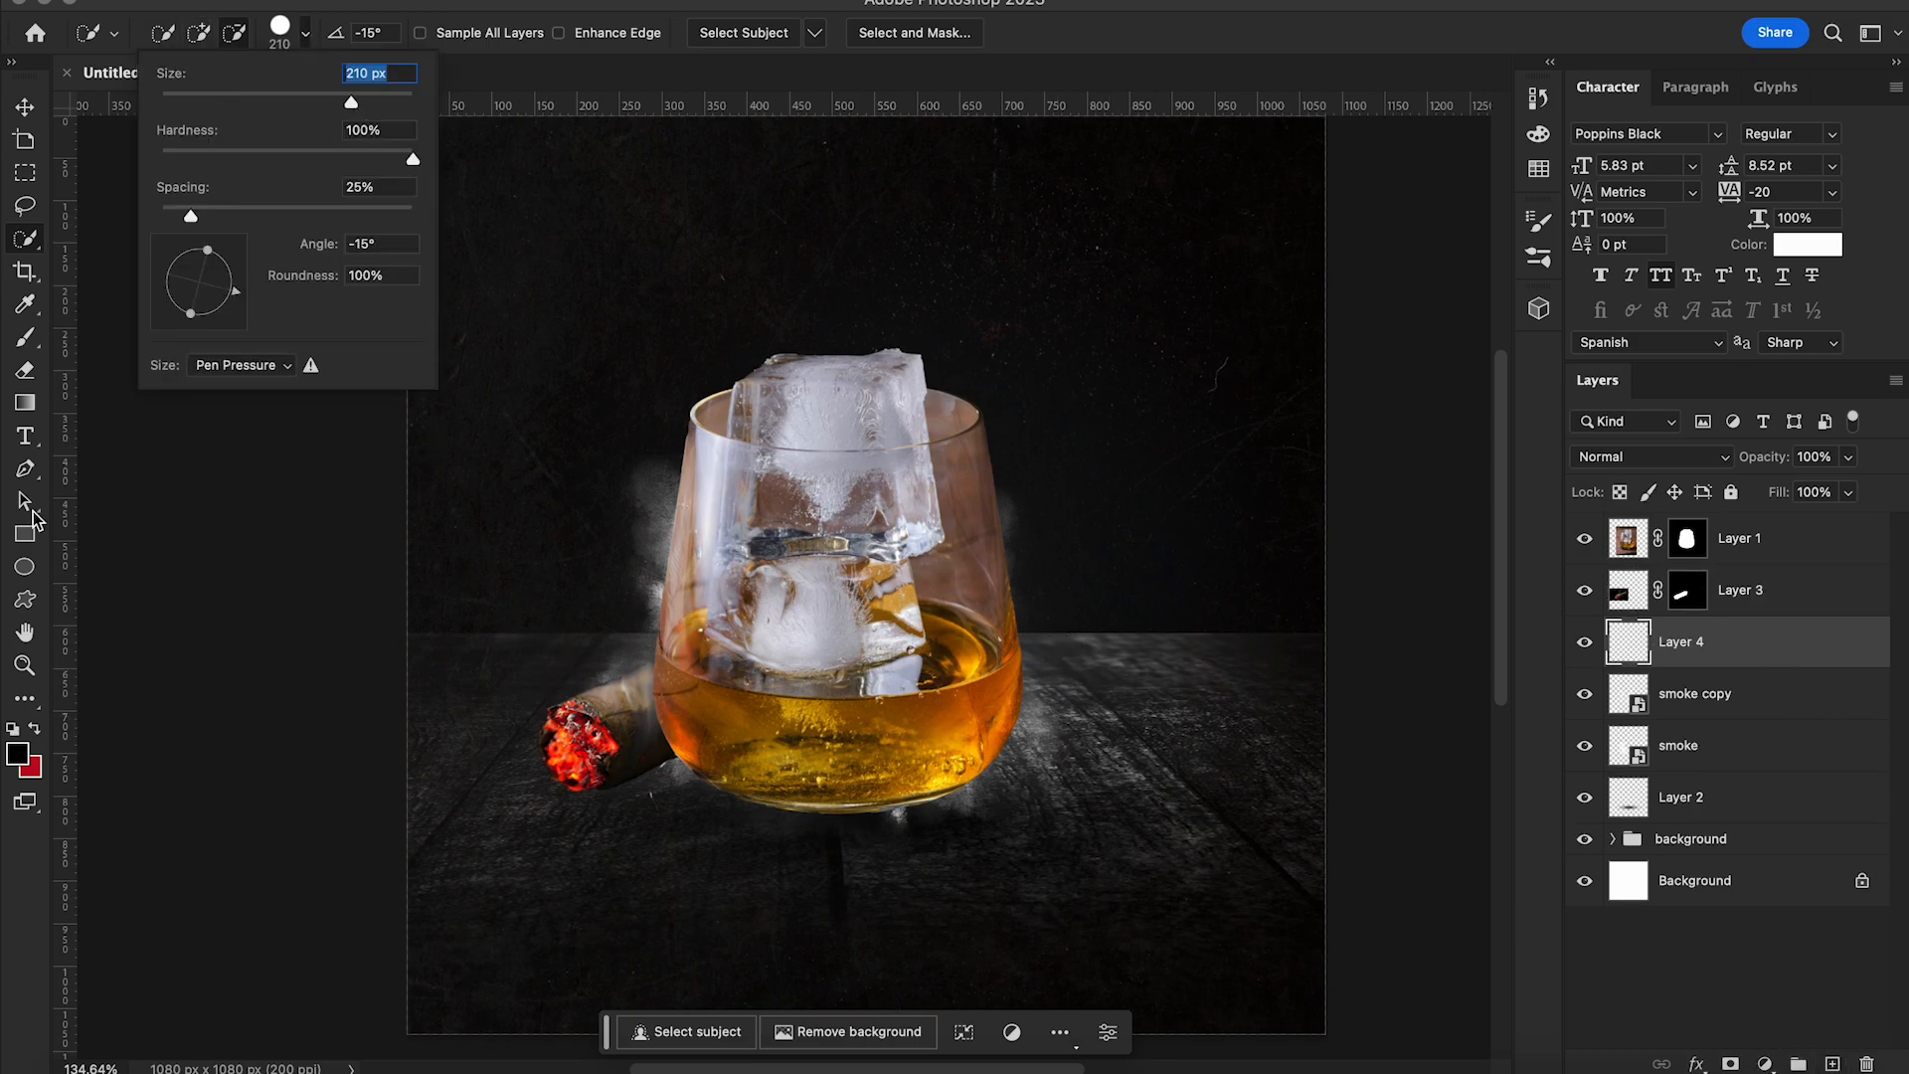
{"action": "left_click", "coordinate": [24, 337]}
{"action": "left_click", "coordinate": [1124, 696]}
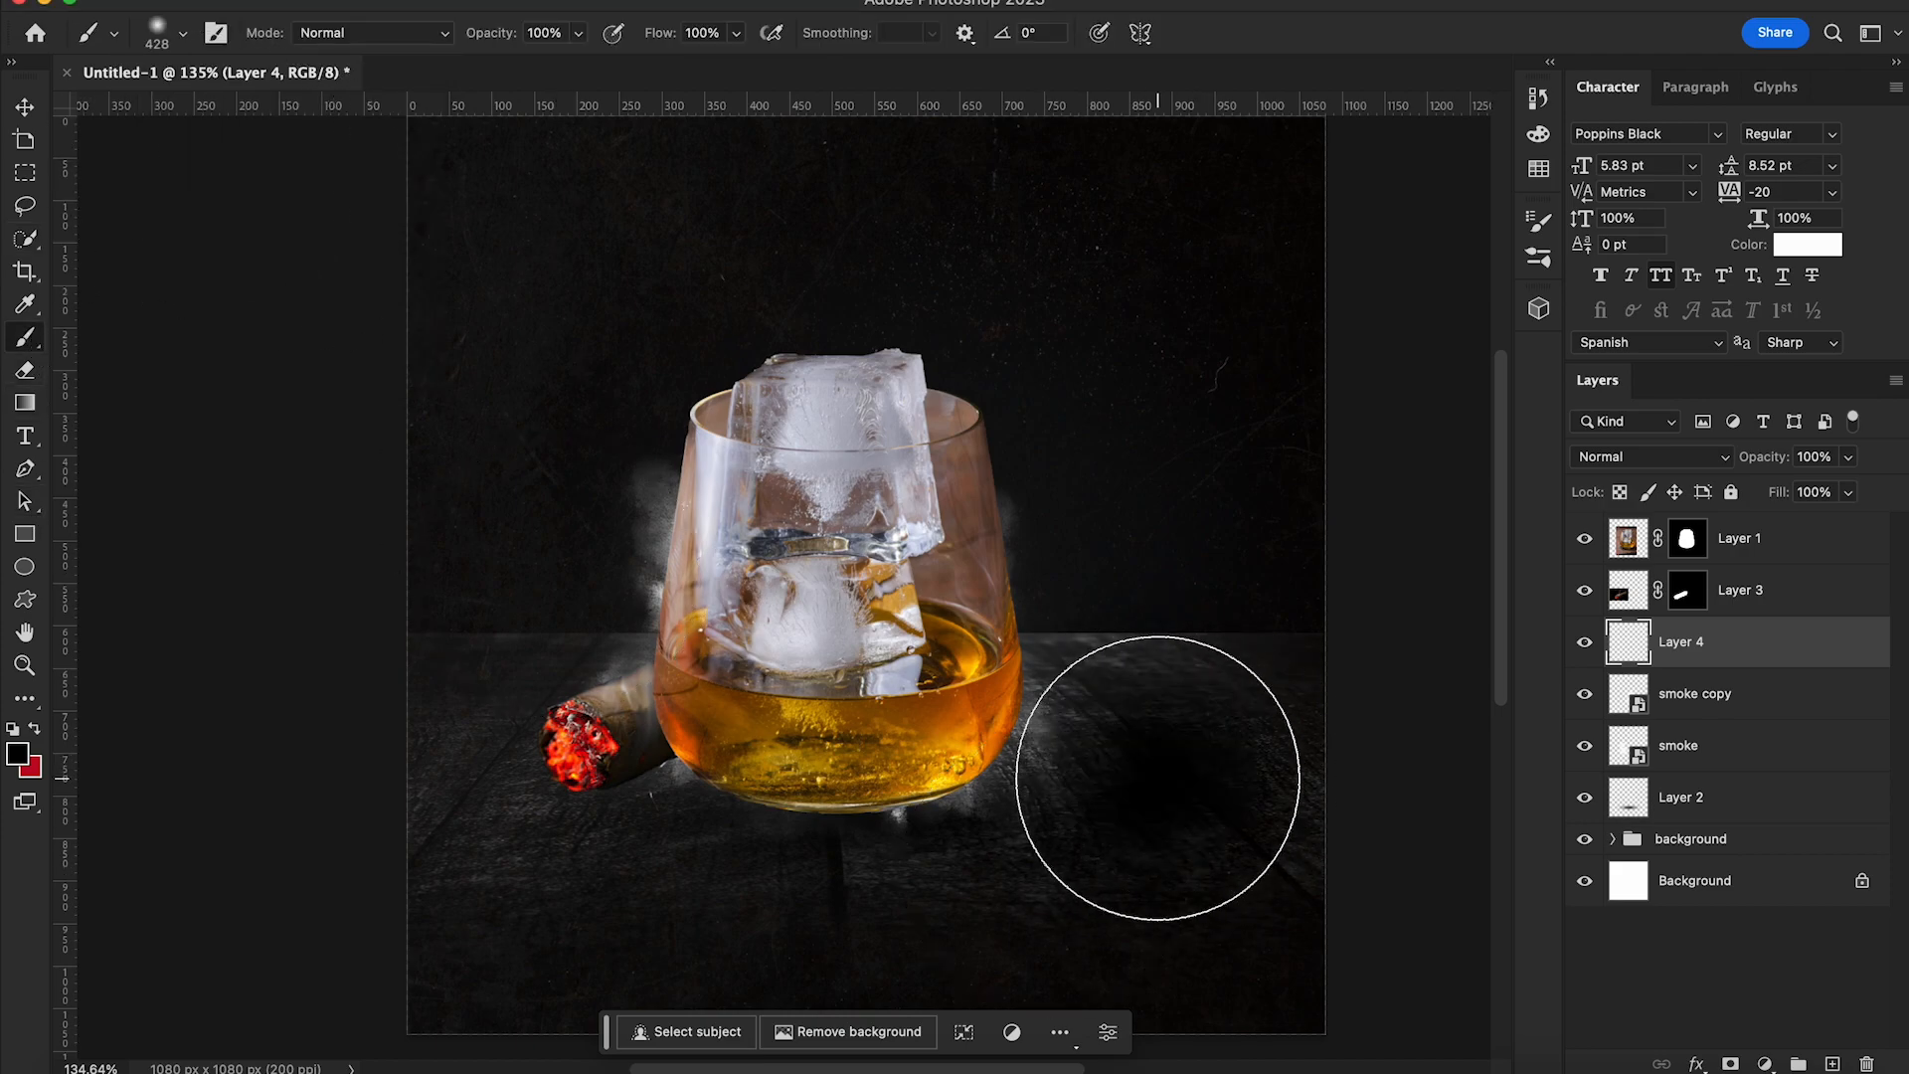
Flatten the black dab to about 29% height, rotate it about -6.6°, and place it under the cigar as a shadow
{"action": "key", "text": "v"}
{"action": "key", "text": "ctrl+t"}
{"action": "left_click_drag", "start_coordinate": [1094, 486], "coordinate": [1094, 781]}
{"action": "left_click_drag", "start_coordinate": [1192, 917], "coordinate": [716, 768]}
{"action": "left_click_drag", "start_coordinate": [657, 632], "coordinate": [656, 725]}
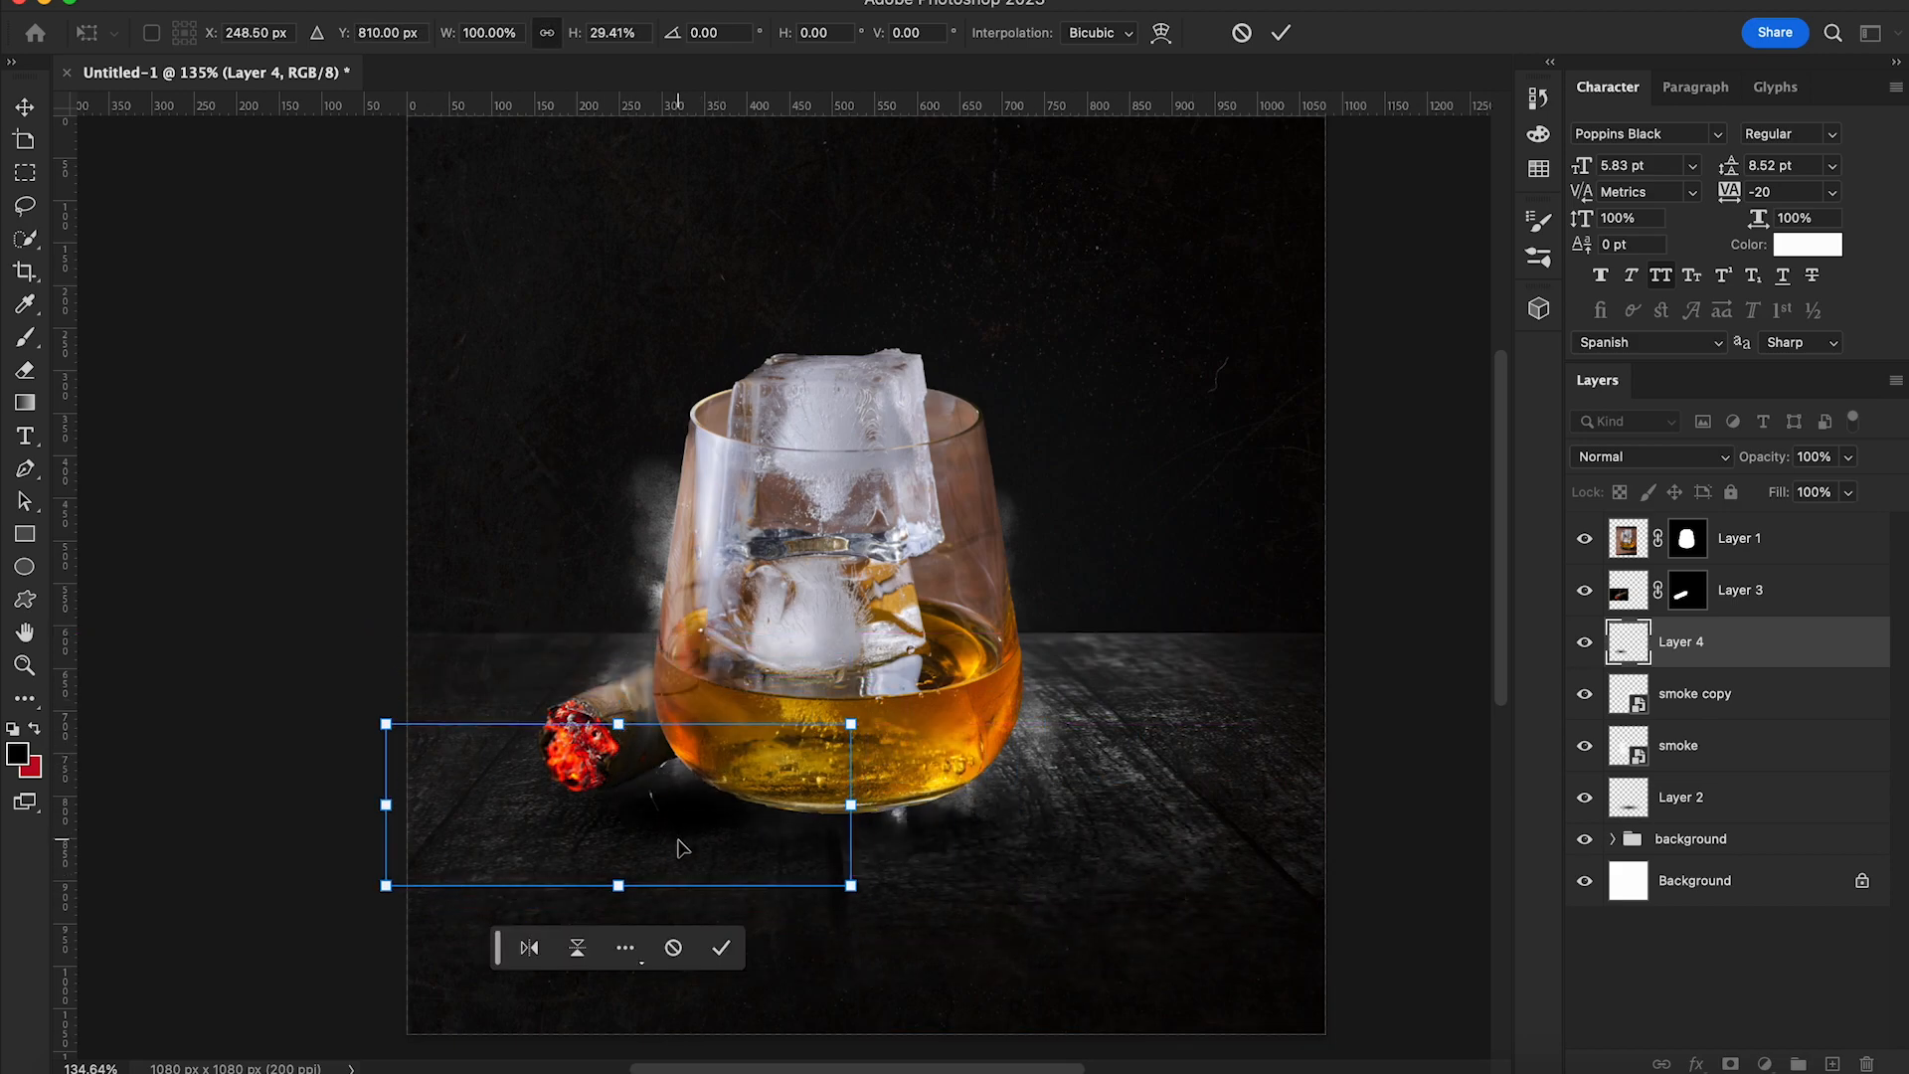
{"action": "left_click_drag", "start_coordinate": [669, 848], "coordinate": [673, 800]}
{"action": "left_click_drag", "start_coordinate": [888, 867], "coordinate": [903, 831]}
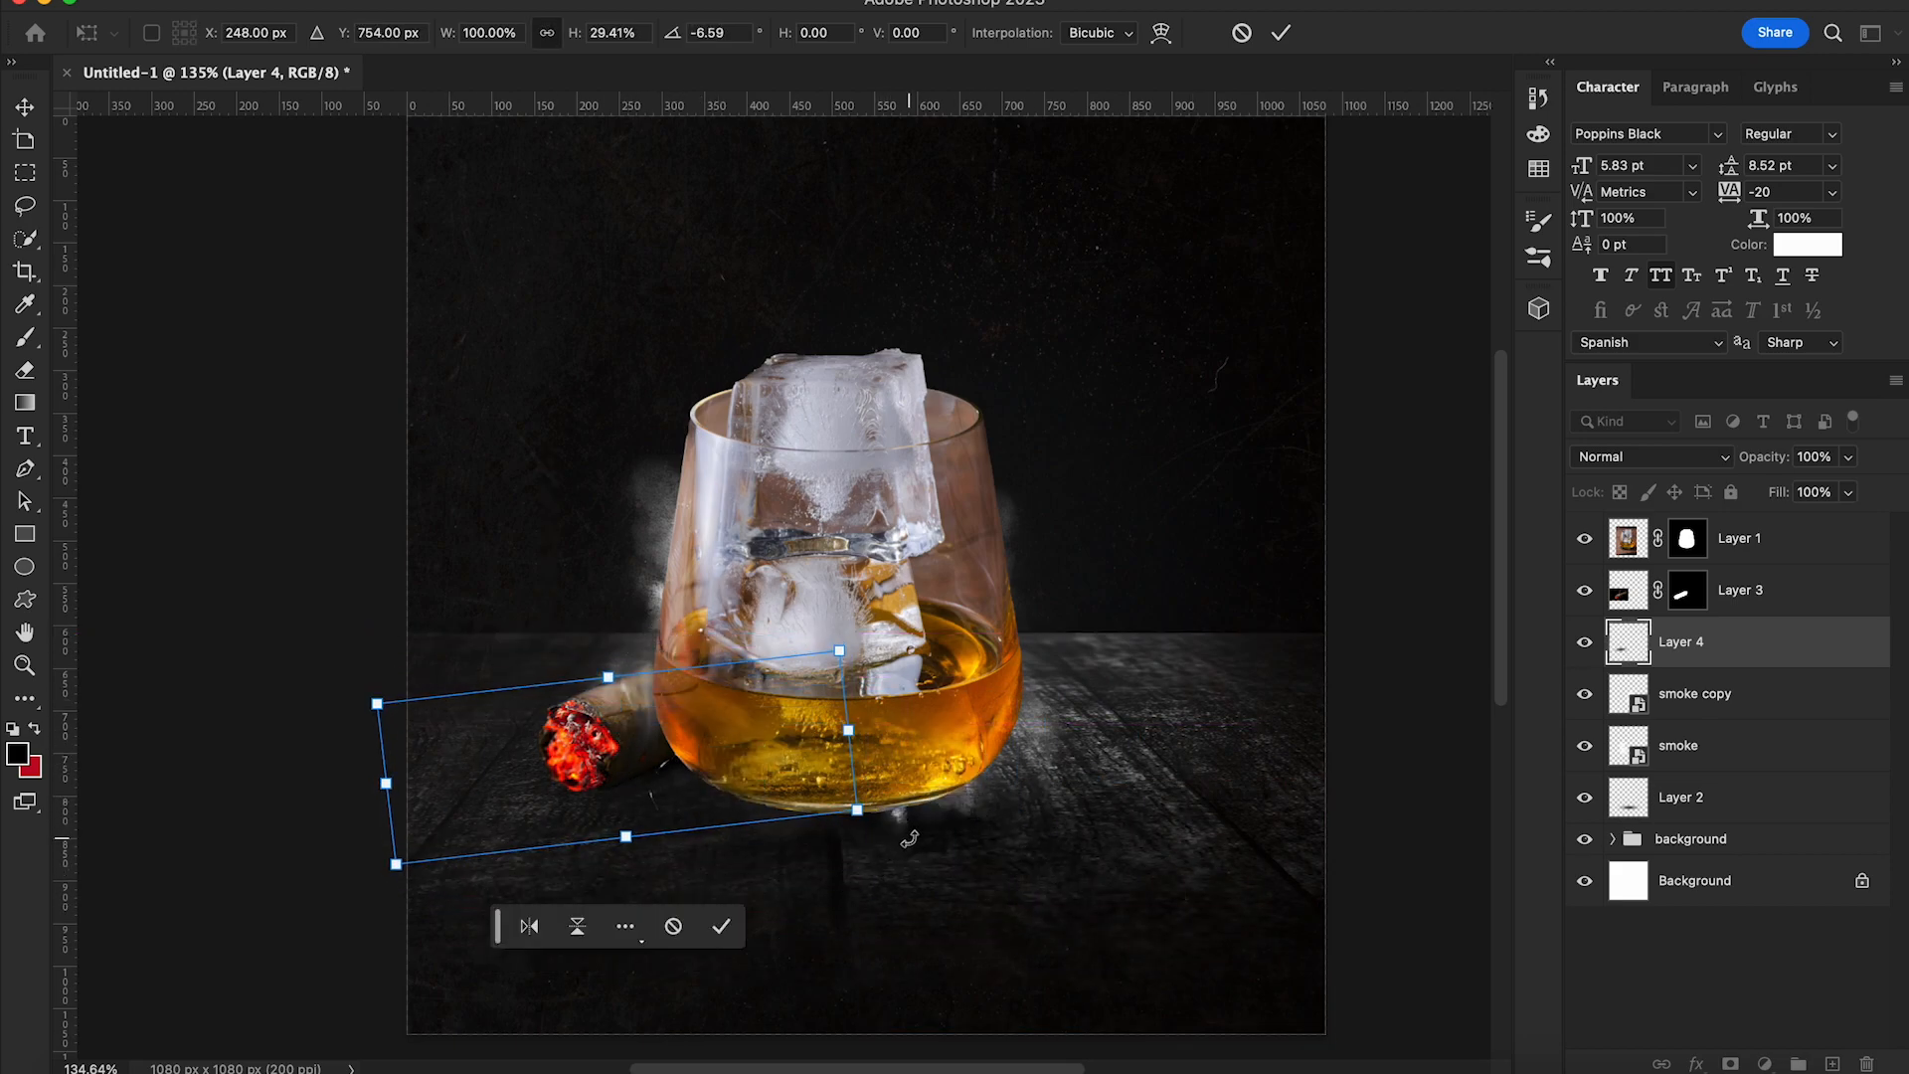
{"action": "key", "text": "Return"}
Place the water-splash image, scale it to about 47%, rotate it about -11.6°, and position it behind the glass's left side
{"action": "scroll", "coordinate": [1202, 1030], "scroll_direction": "down", "scroll_amount": 2}
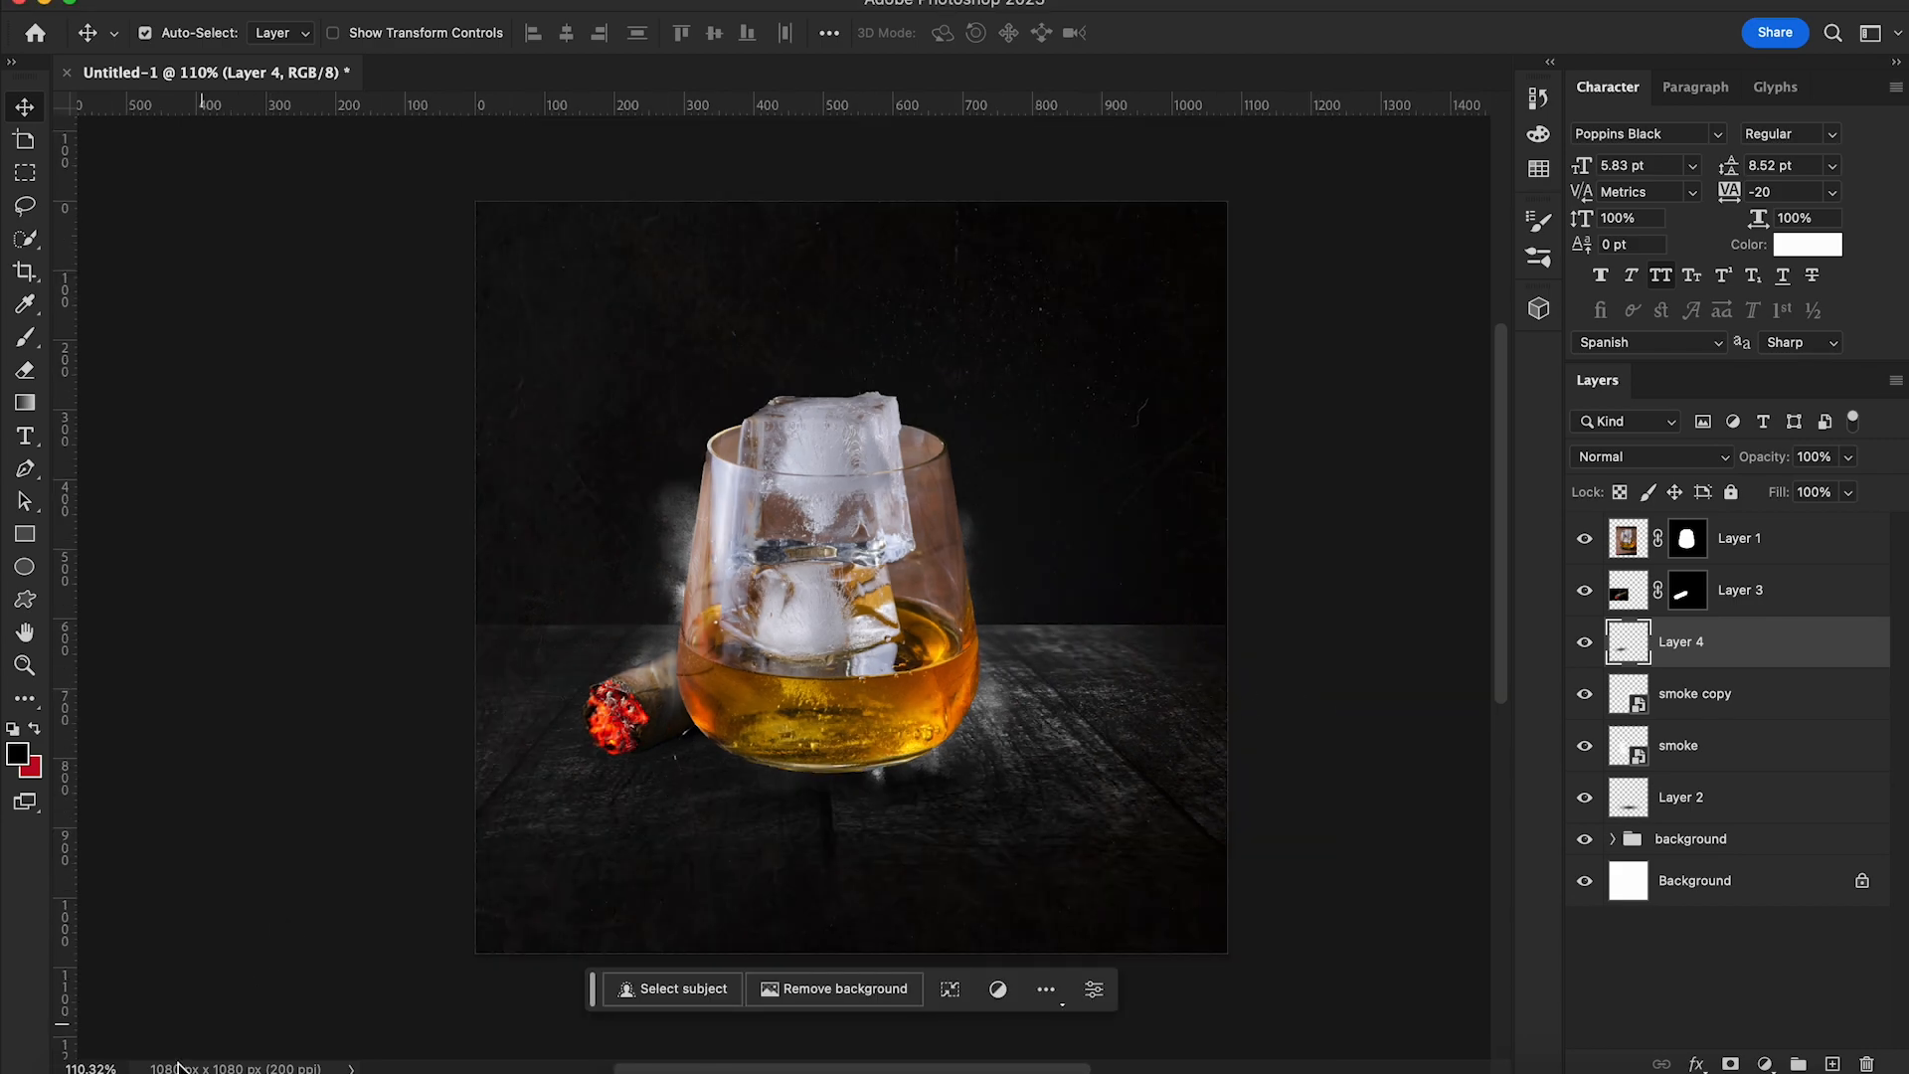
{"action": "left_click", "coordinate": [96, 1072]}
{"action": "left_click", "coordinate": [860, 475]}
{"action": "left_click_drag", "start_coordinate": [818, 554], "coordinate": [761, 971]}
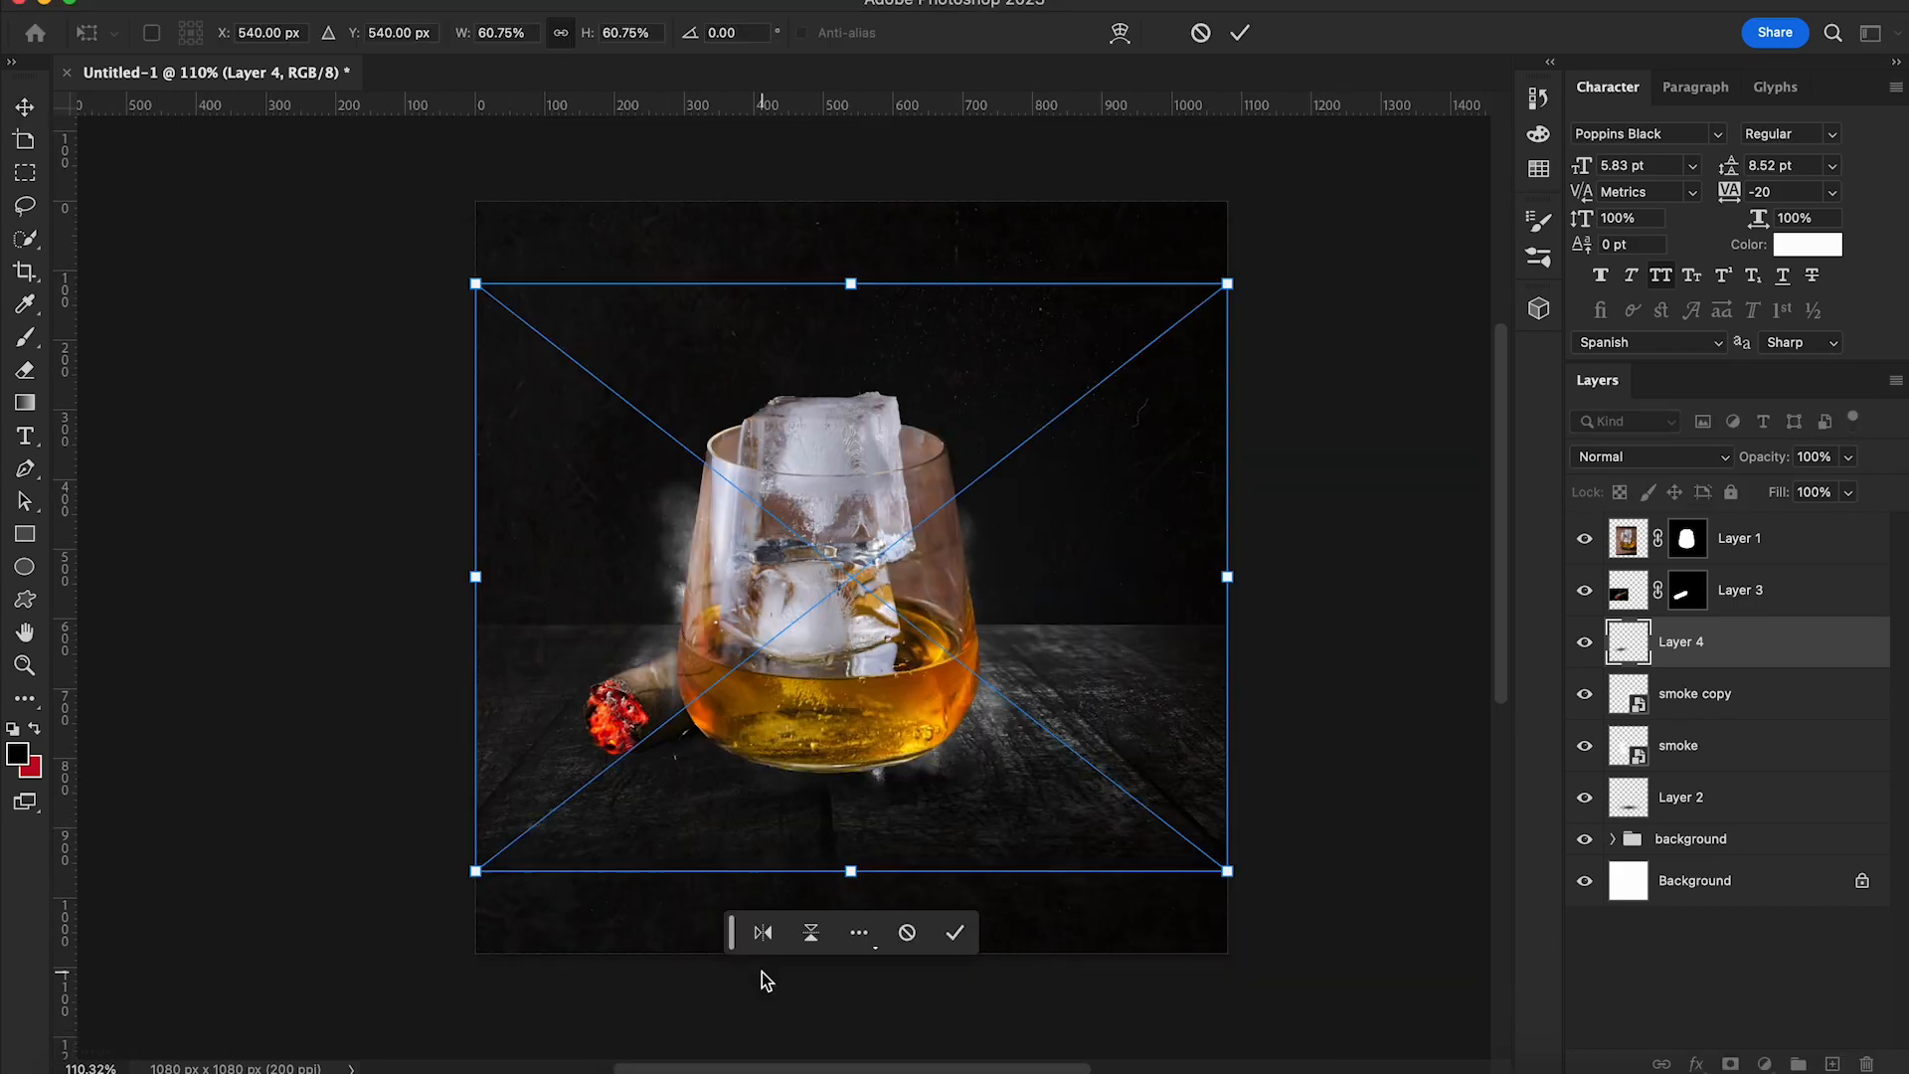
{"action": "left_click_drag", "start_coordinate": [935, 706], "coordinate": [861, 708]}
{"action": "left_click_drag", "start_coordinate": [1149, 858], "coordinate": [1066, 788]}
{"action": "left_click_drag", "start_coordinate": [419, 294], "coordinate": [476, 340]}
{"action": "left_click_drag", "start_coordinate": [1094, 806], "coordinate": [1124, 768]}
{"action": "left_click_drag", "start_coordinate": [779, 673], "coordinate": [768, 700]}
{"action": "left_click_drag", "start_coordinate": [1113, 797], "coordinate": [1138, 772]}
{"action": "key", "text": "Return"}
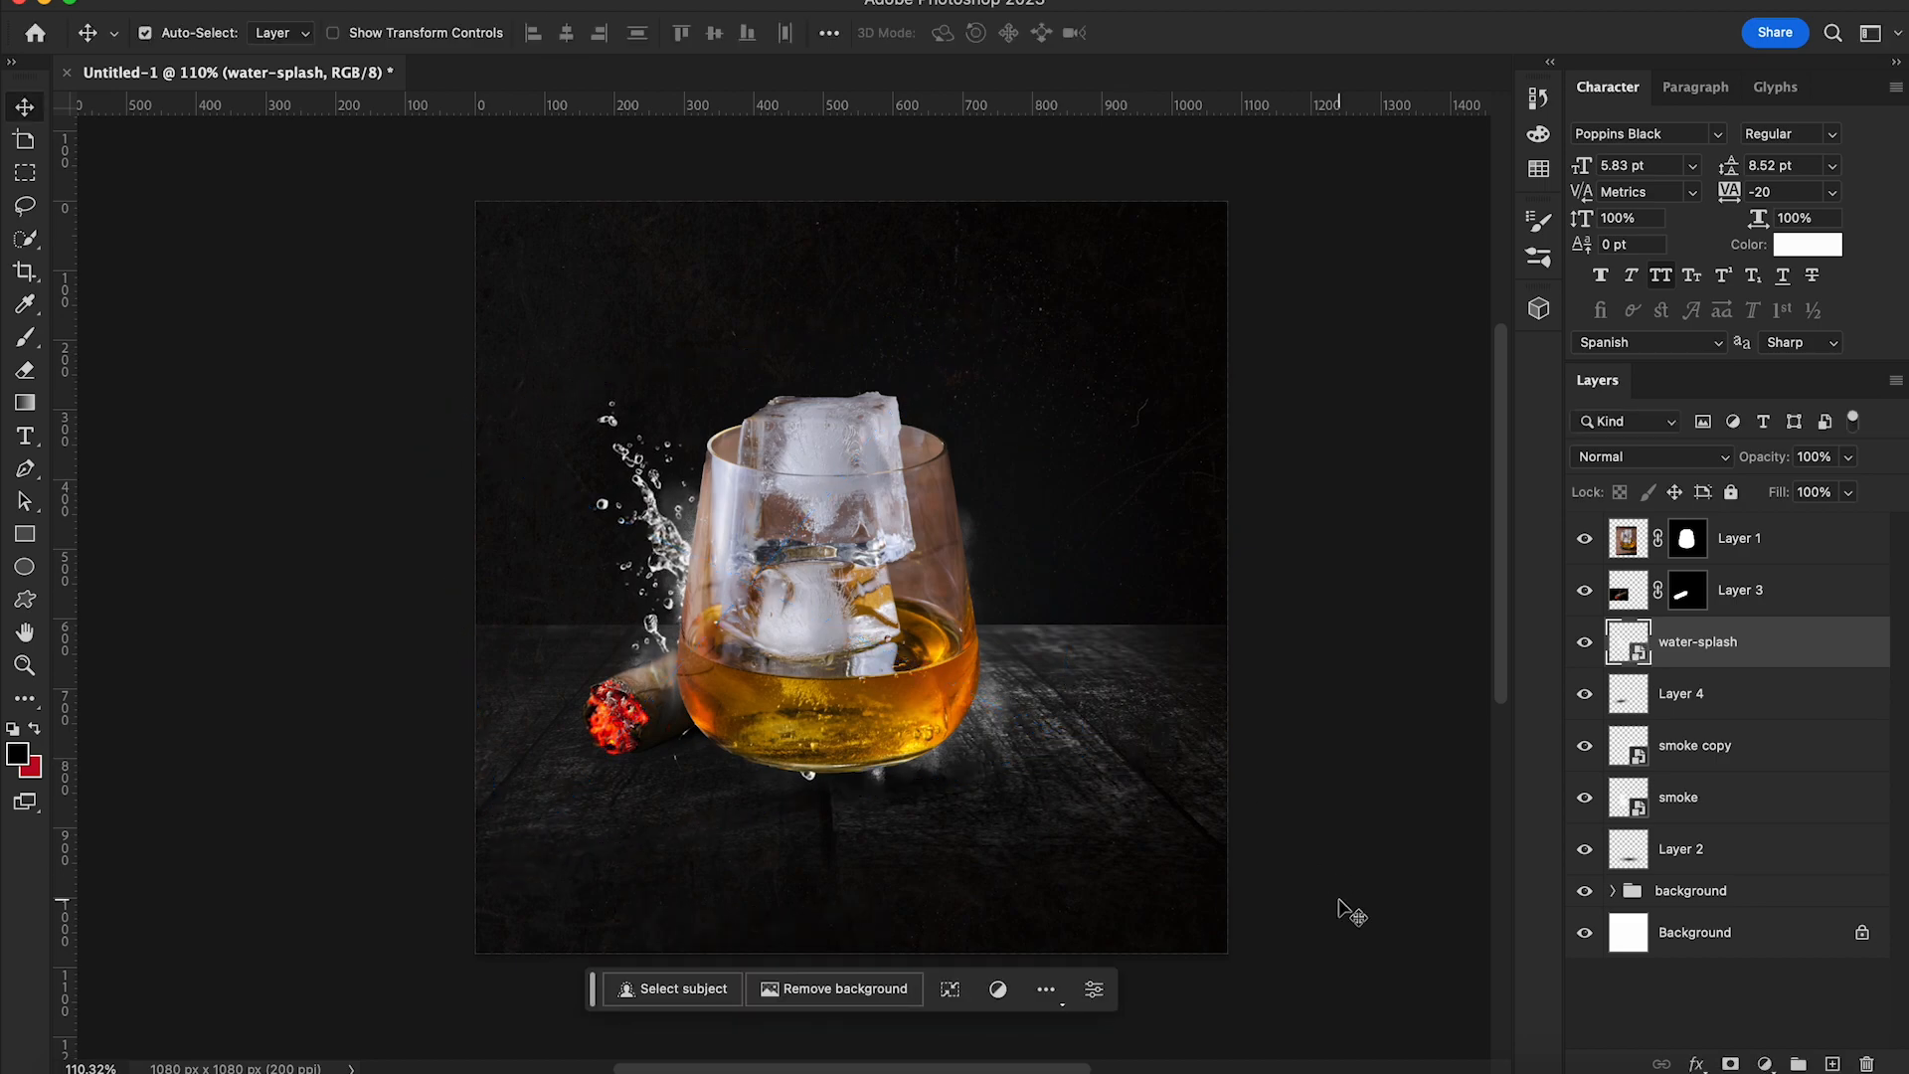
Duplicate the water-splash layer, flip the copy horizontally, and position it at the glass's right side
{"action": "right_click", "coordinate": [1725, 647]}
{"action": "left_click", "coordinate": [1624, 683]}
{"action": "left_click", "coordinate": [1205, 443]}
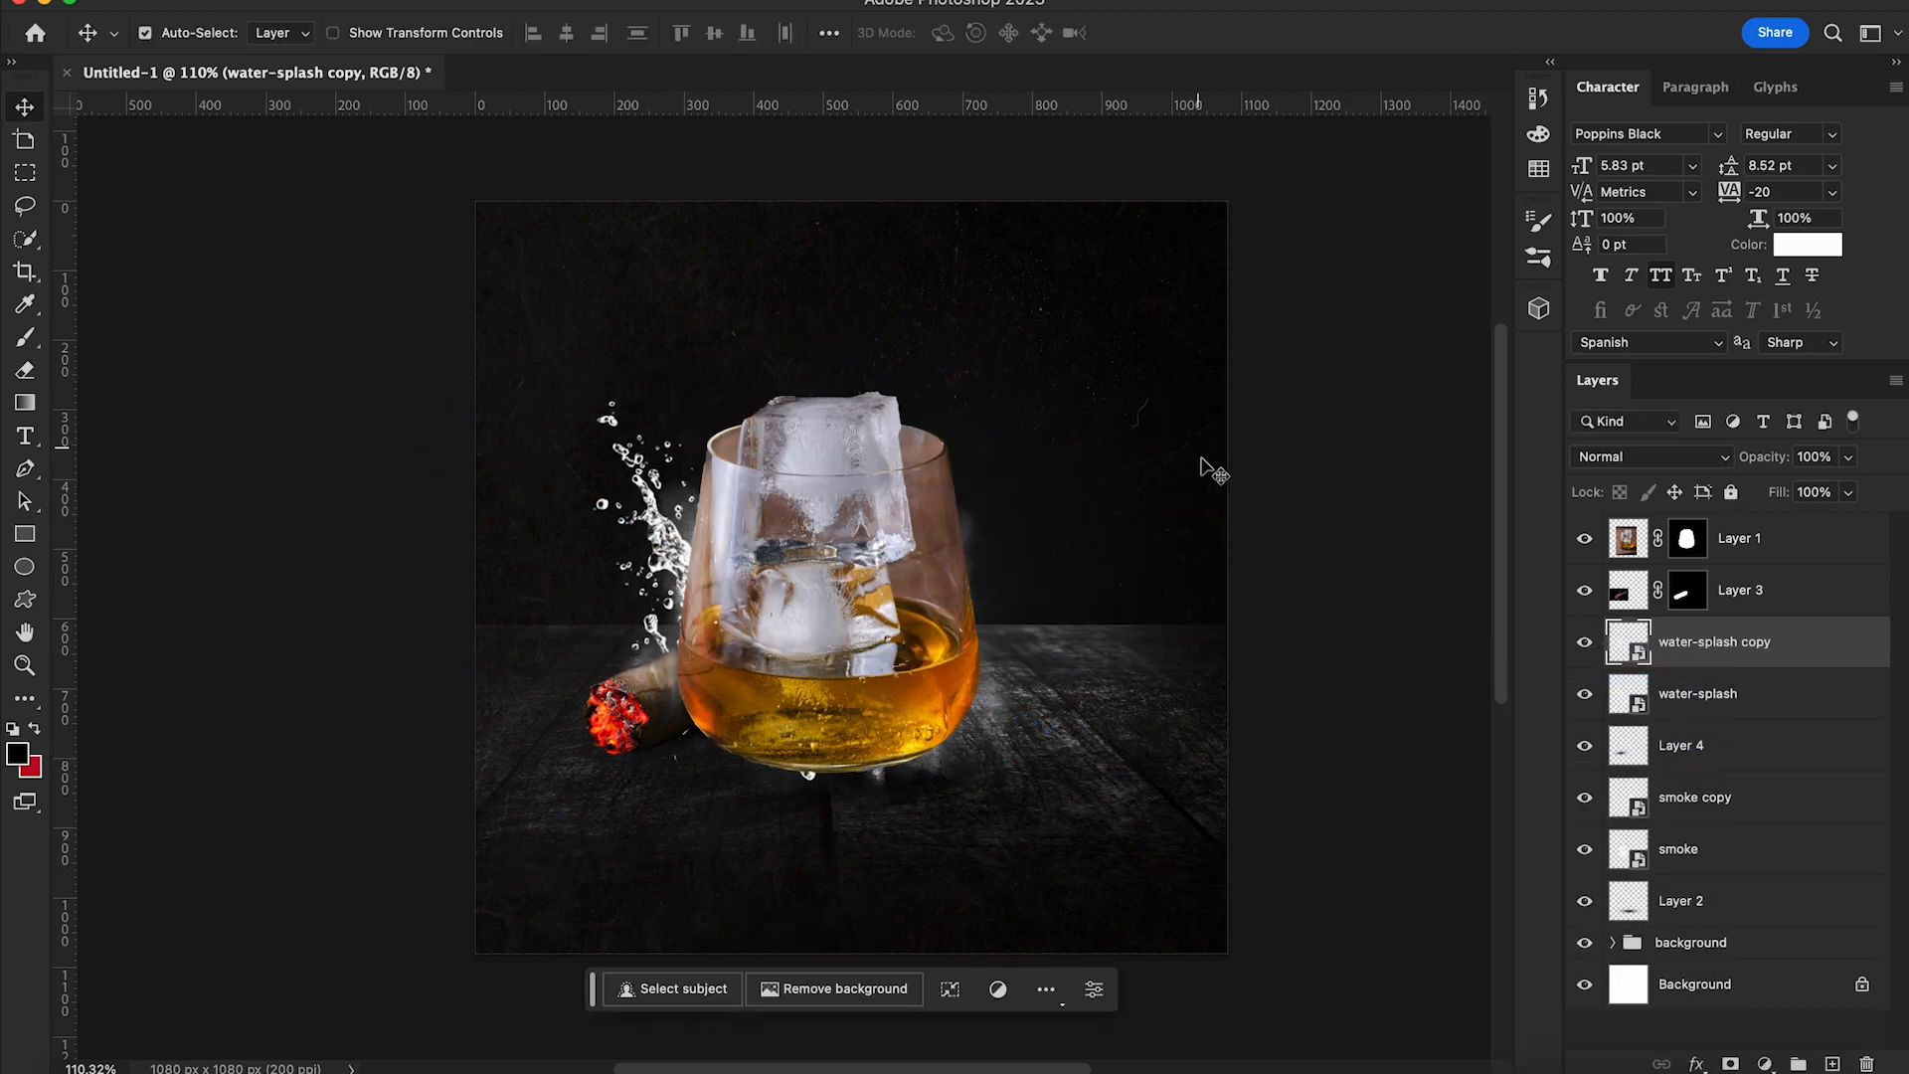
{"action": "key", "text": "super+t"}
{"action": "left_click", "coordinate": [231, 2]}
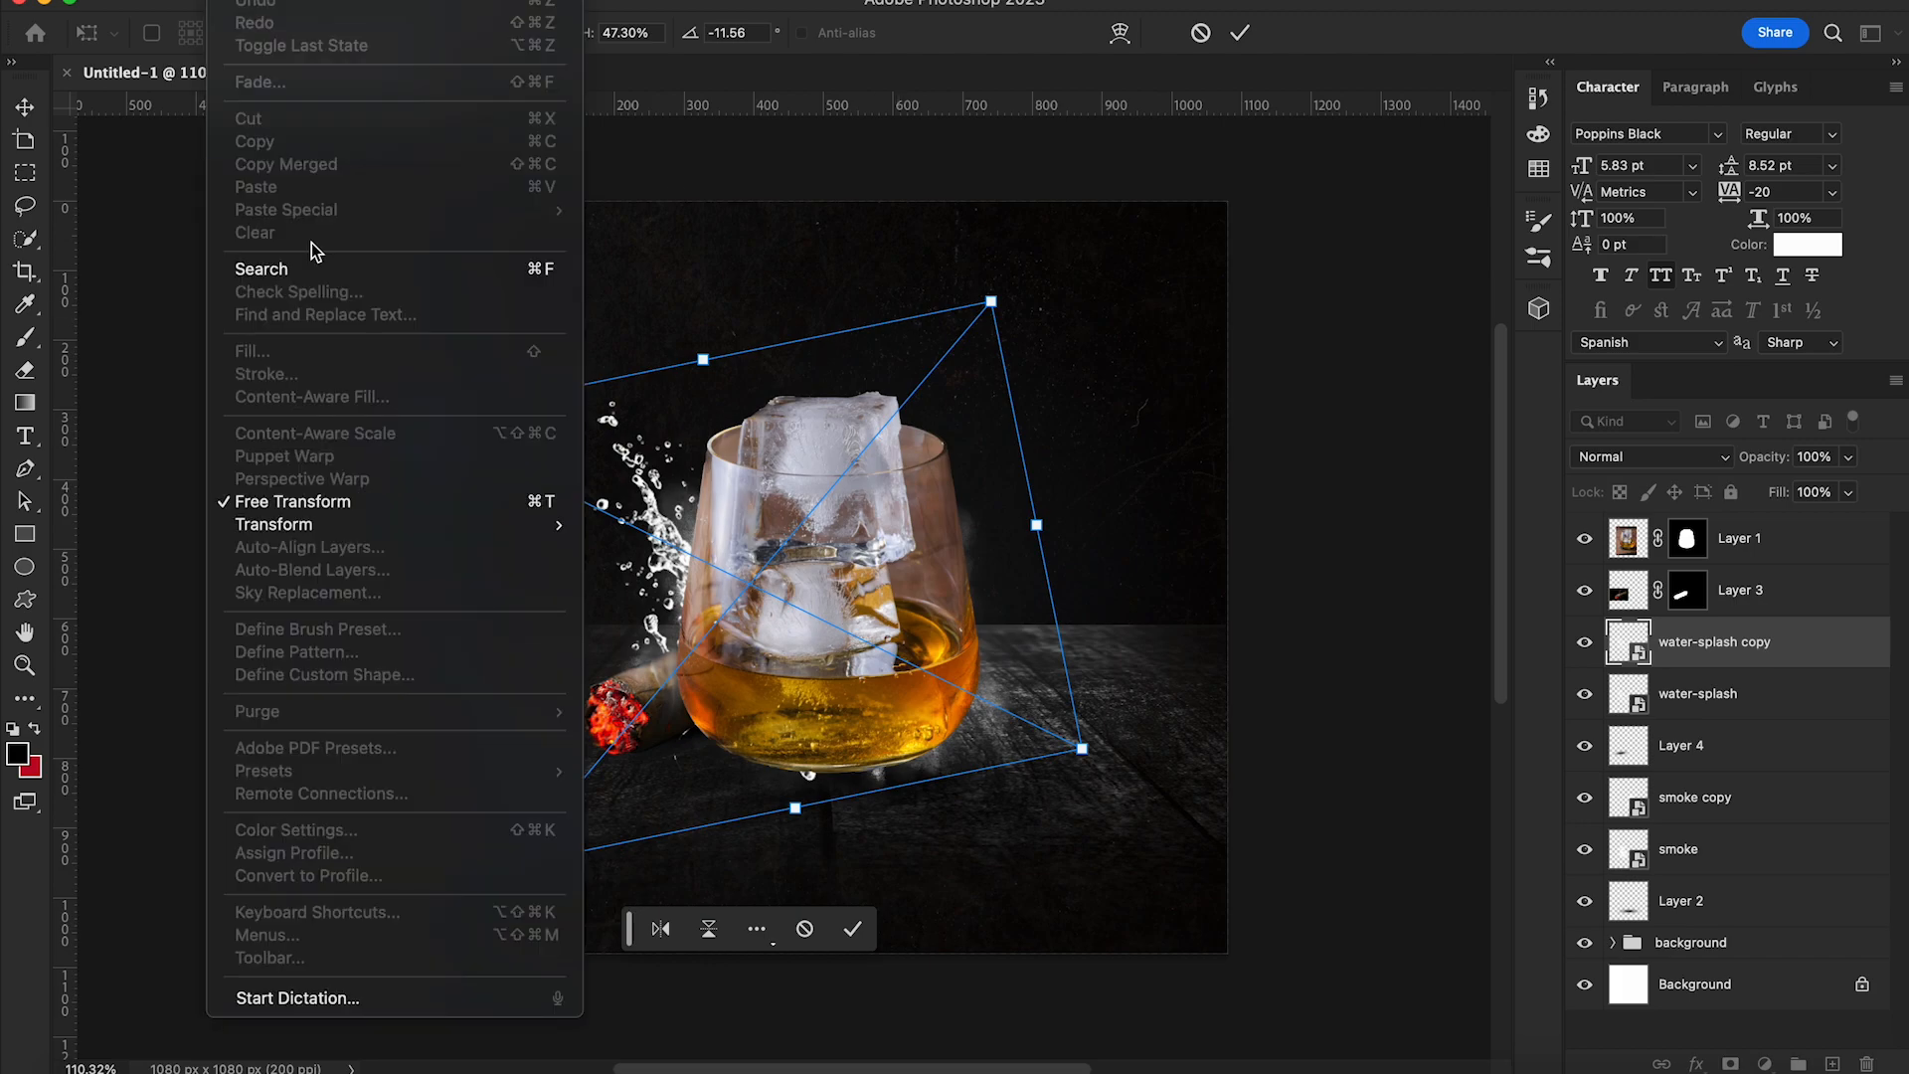
{"action": "mouse_move", "coordinate": [328, 524]}
{"action": "left_click", "coordinate": [657, 976]}
{"action": "left_click_drag", "start_coordinate": [701, 660], "coordinate": [906, 688]}
{"action": "key", "text": "Return"}
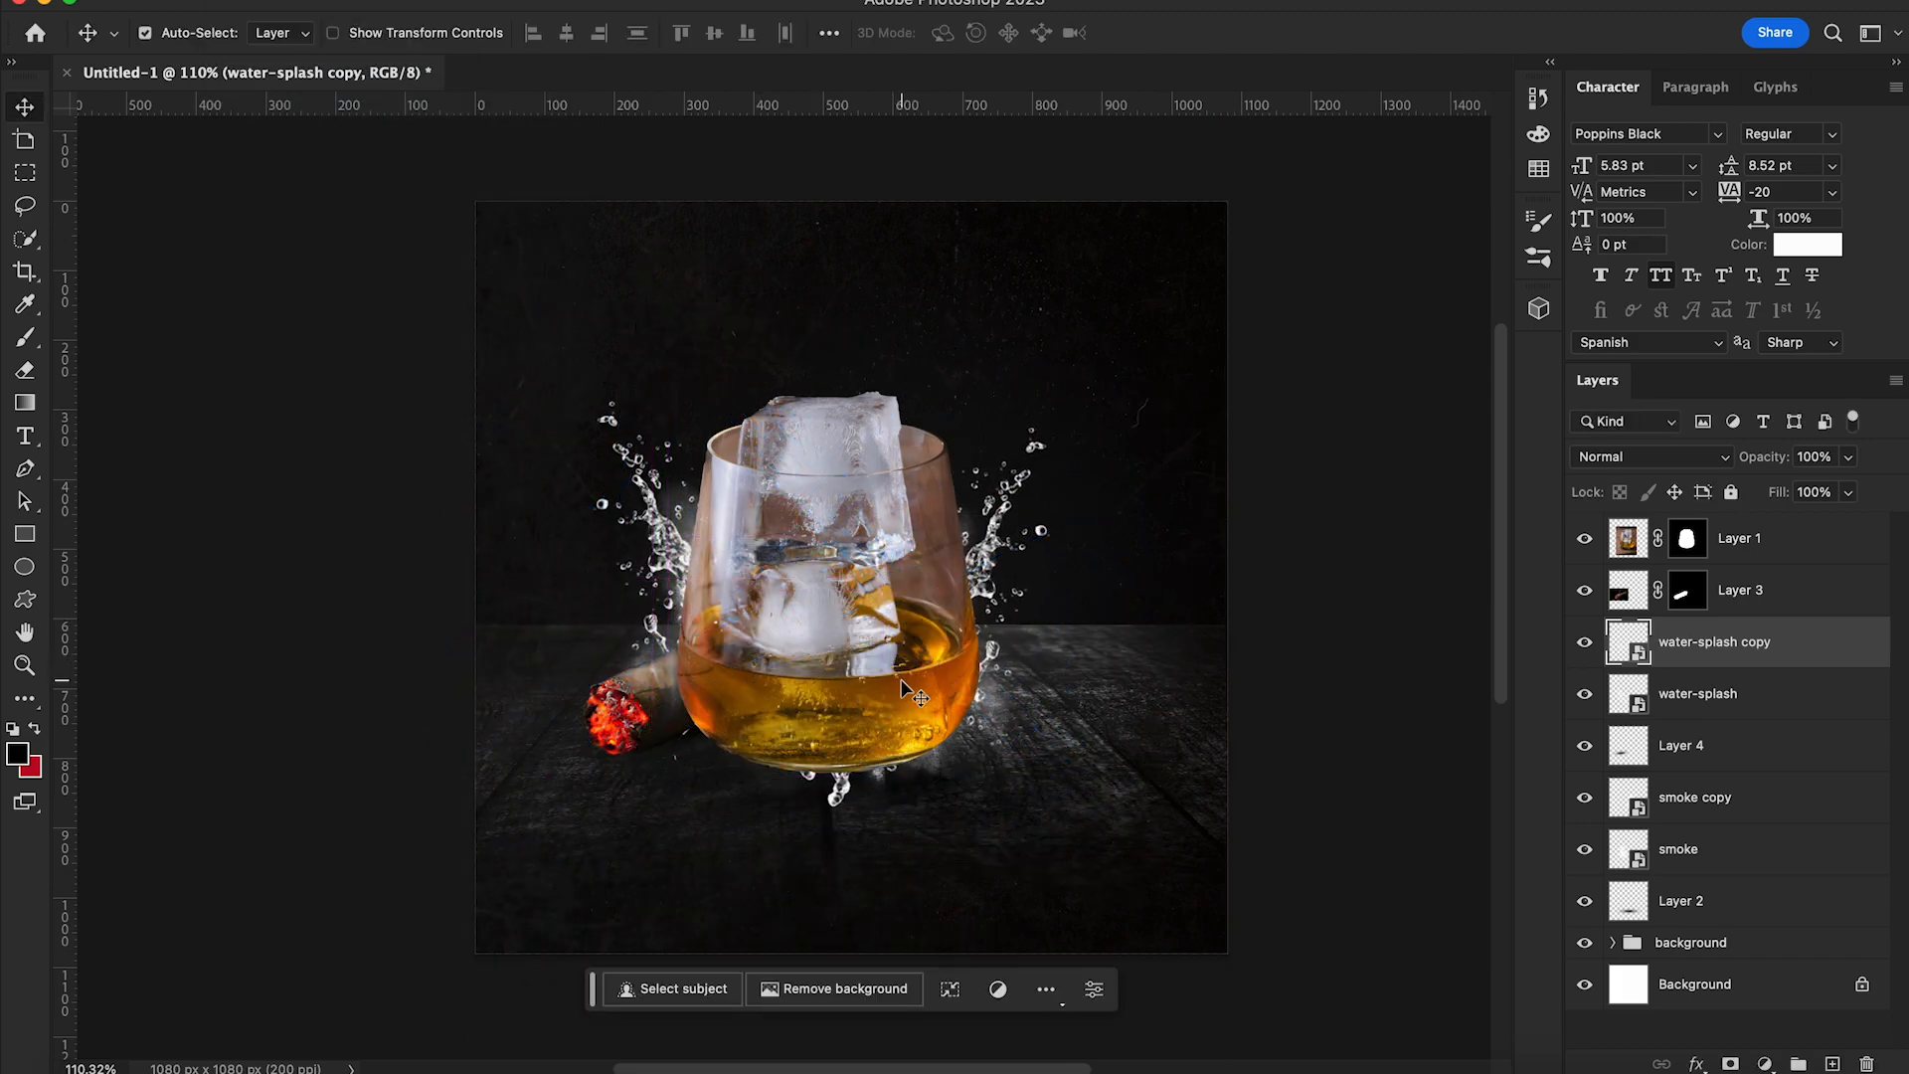
Bring the original water-splash layer in front of the glass and shift it slightly down and to the right
{"action": "left_click_drag", "start_coordinate": [1692, 703], "coordinate": [1732, 523]}
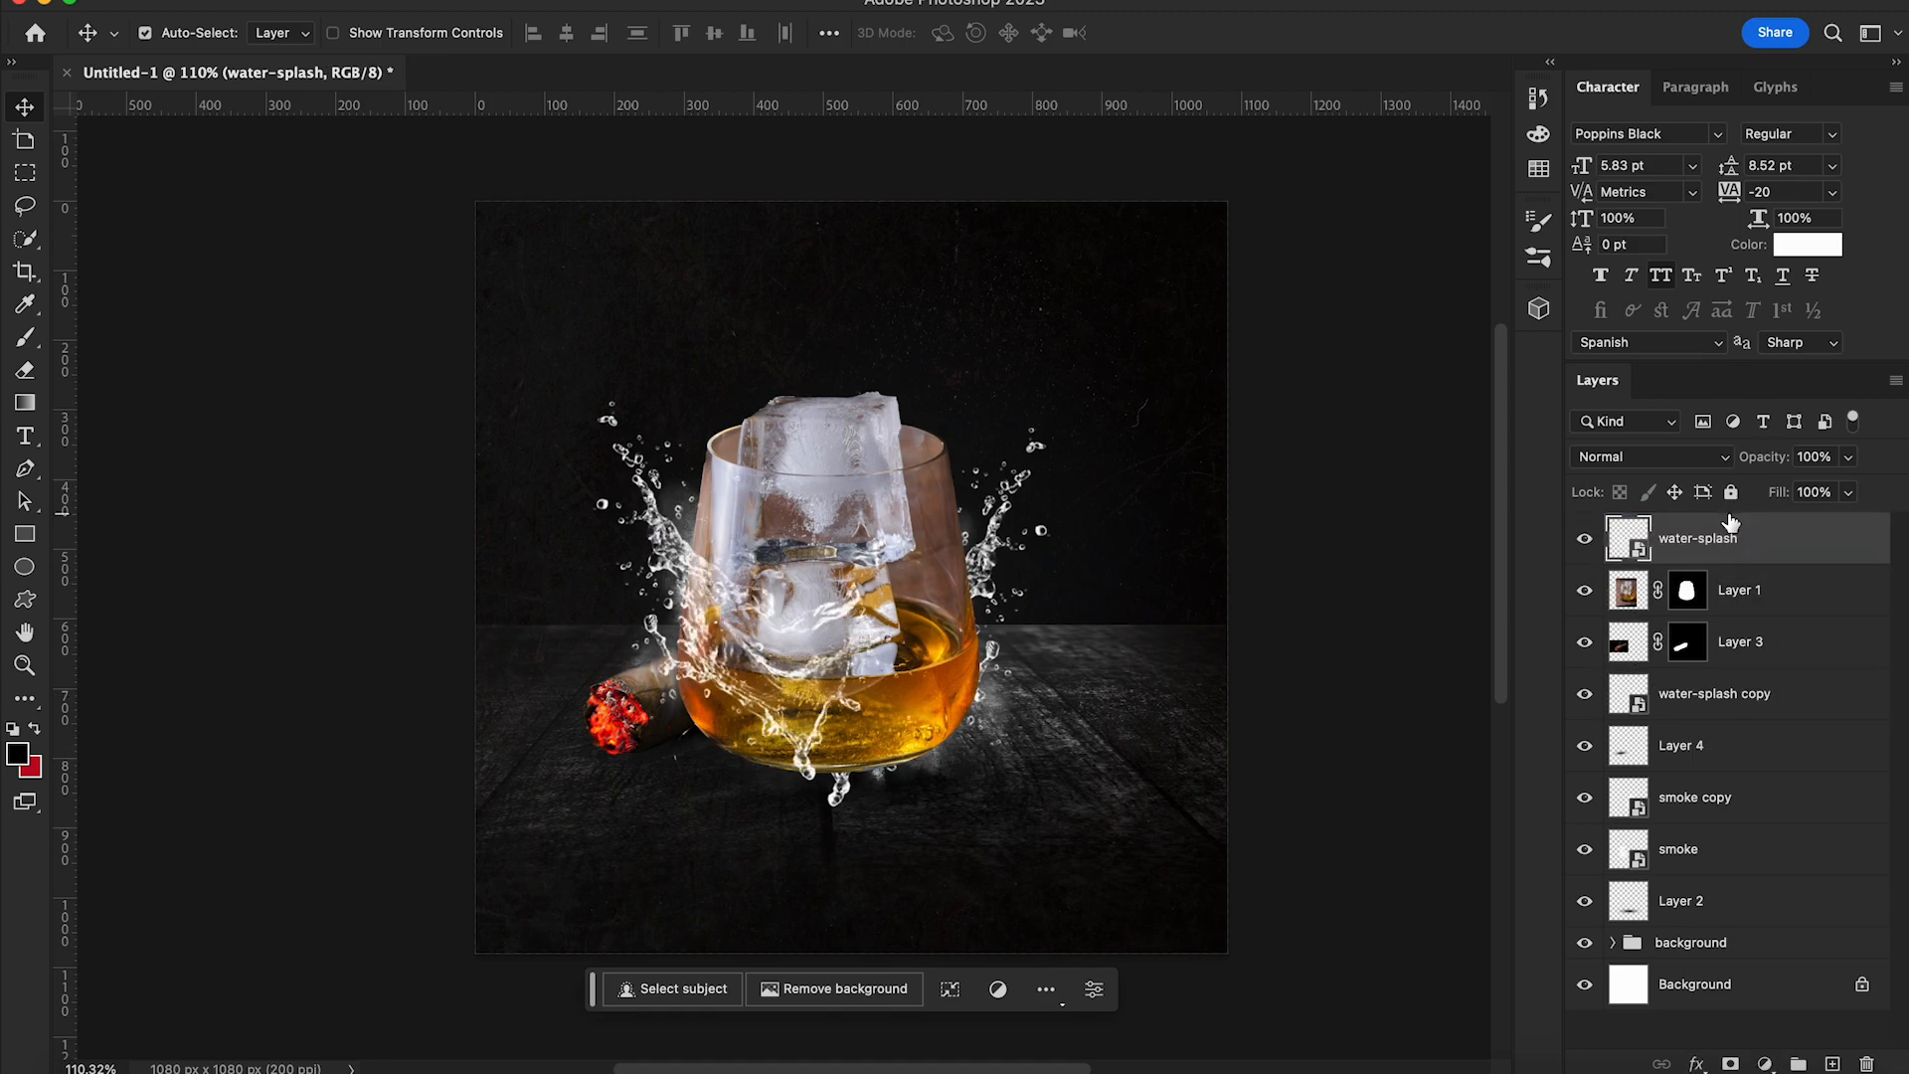
{"action": "left_click_drag", "start_coordinate": [885, 741], "coordinate": [811, 748]}
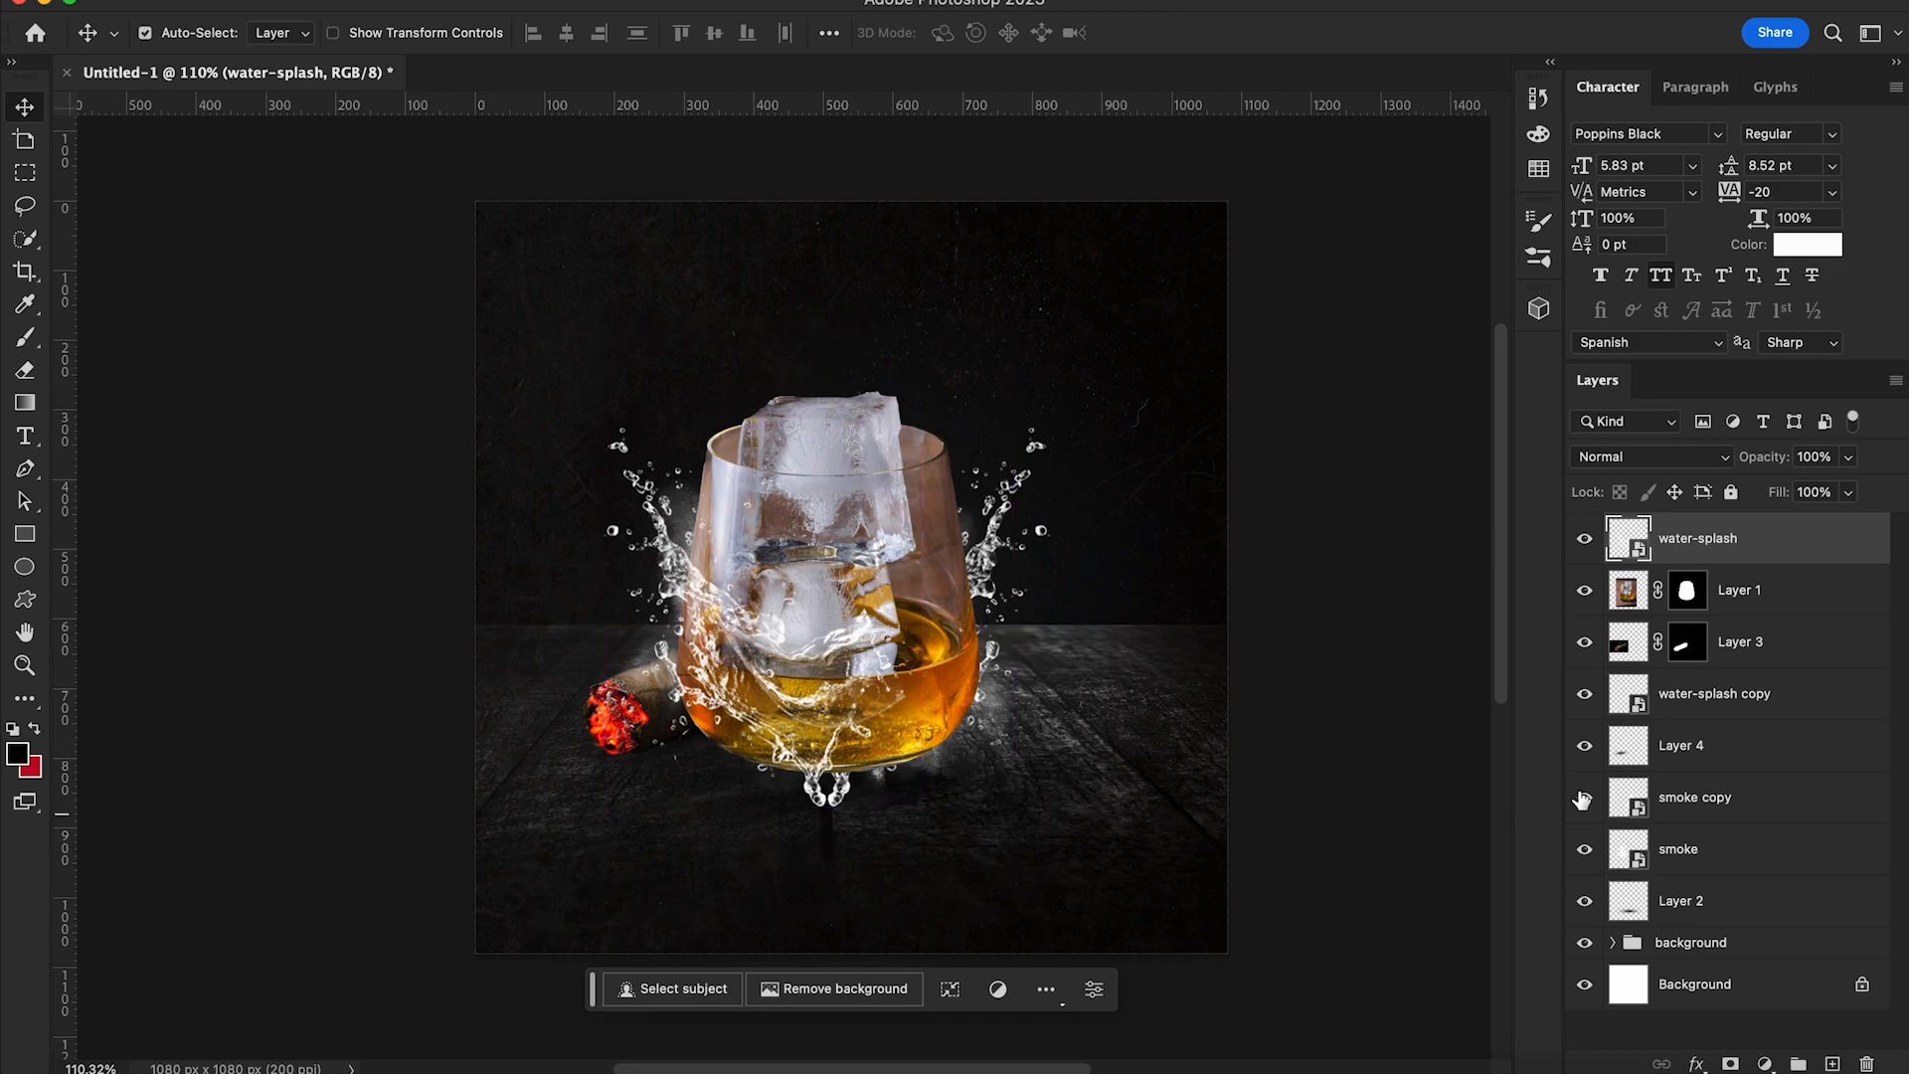
Shrink the water-splash copy slightly and reposition it closer around the glass's right side
{"action": "left_click", "coordinate": [1740, 699]}
{"action": "key", "text": "super+t"}
{"action": "left_click_drag", "start_coordinate": [1132, 895], "coordinate": [1051, 793]}
{"action": "left_click_drag", "start_coordinate": [924, 629], "coordinate": [976, 676]}
{"action": "key", "text": "Return"}
Scale the front water-splash layer to 45.55% so it sits tighter around the glass
{"action": "left_click", "coordinate": [1706, 544]}
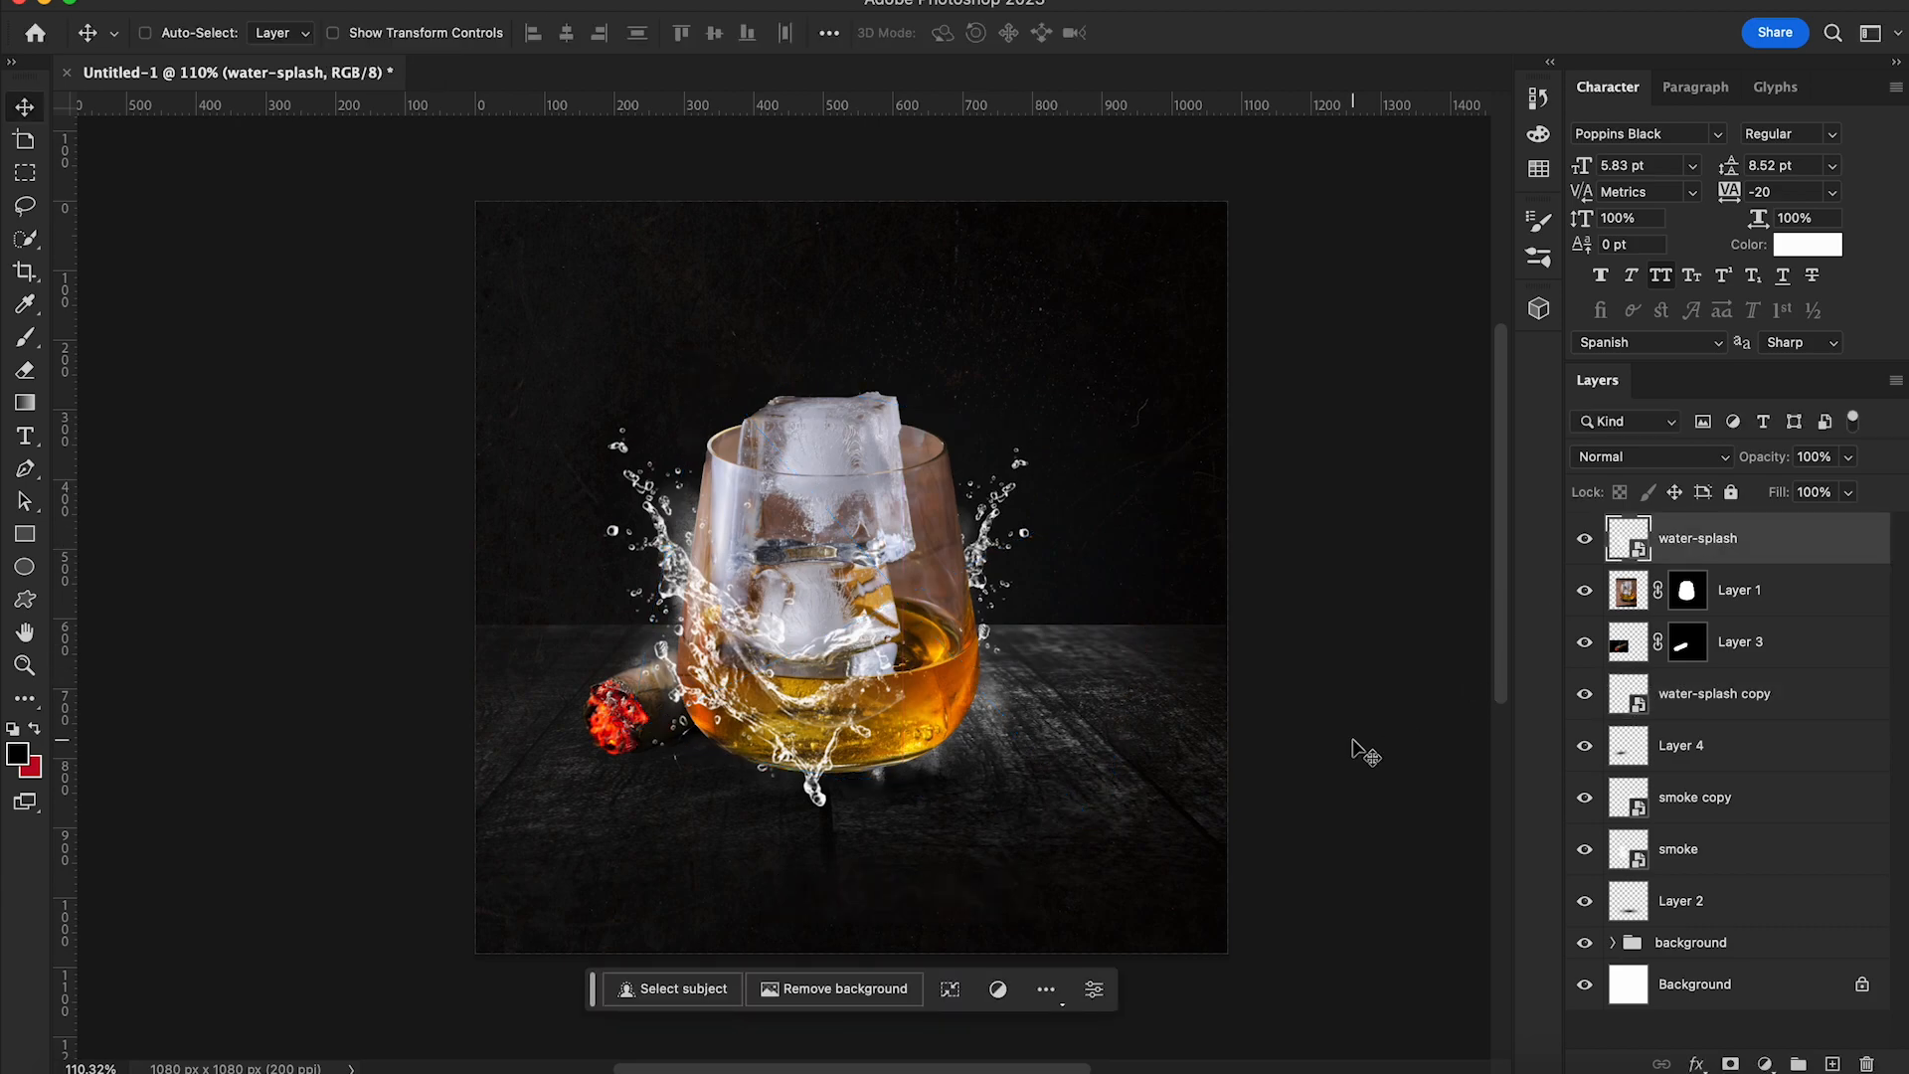
{"action": "key", "text": "super+t"}
{"action": "left_click_drag", "start_coordinate": [807, 837], "coordinate": [820, 820]}
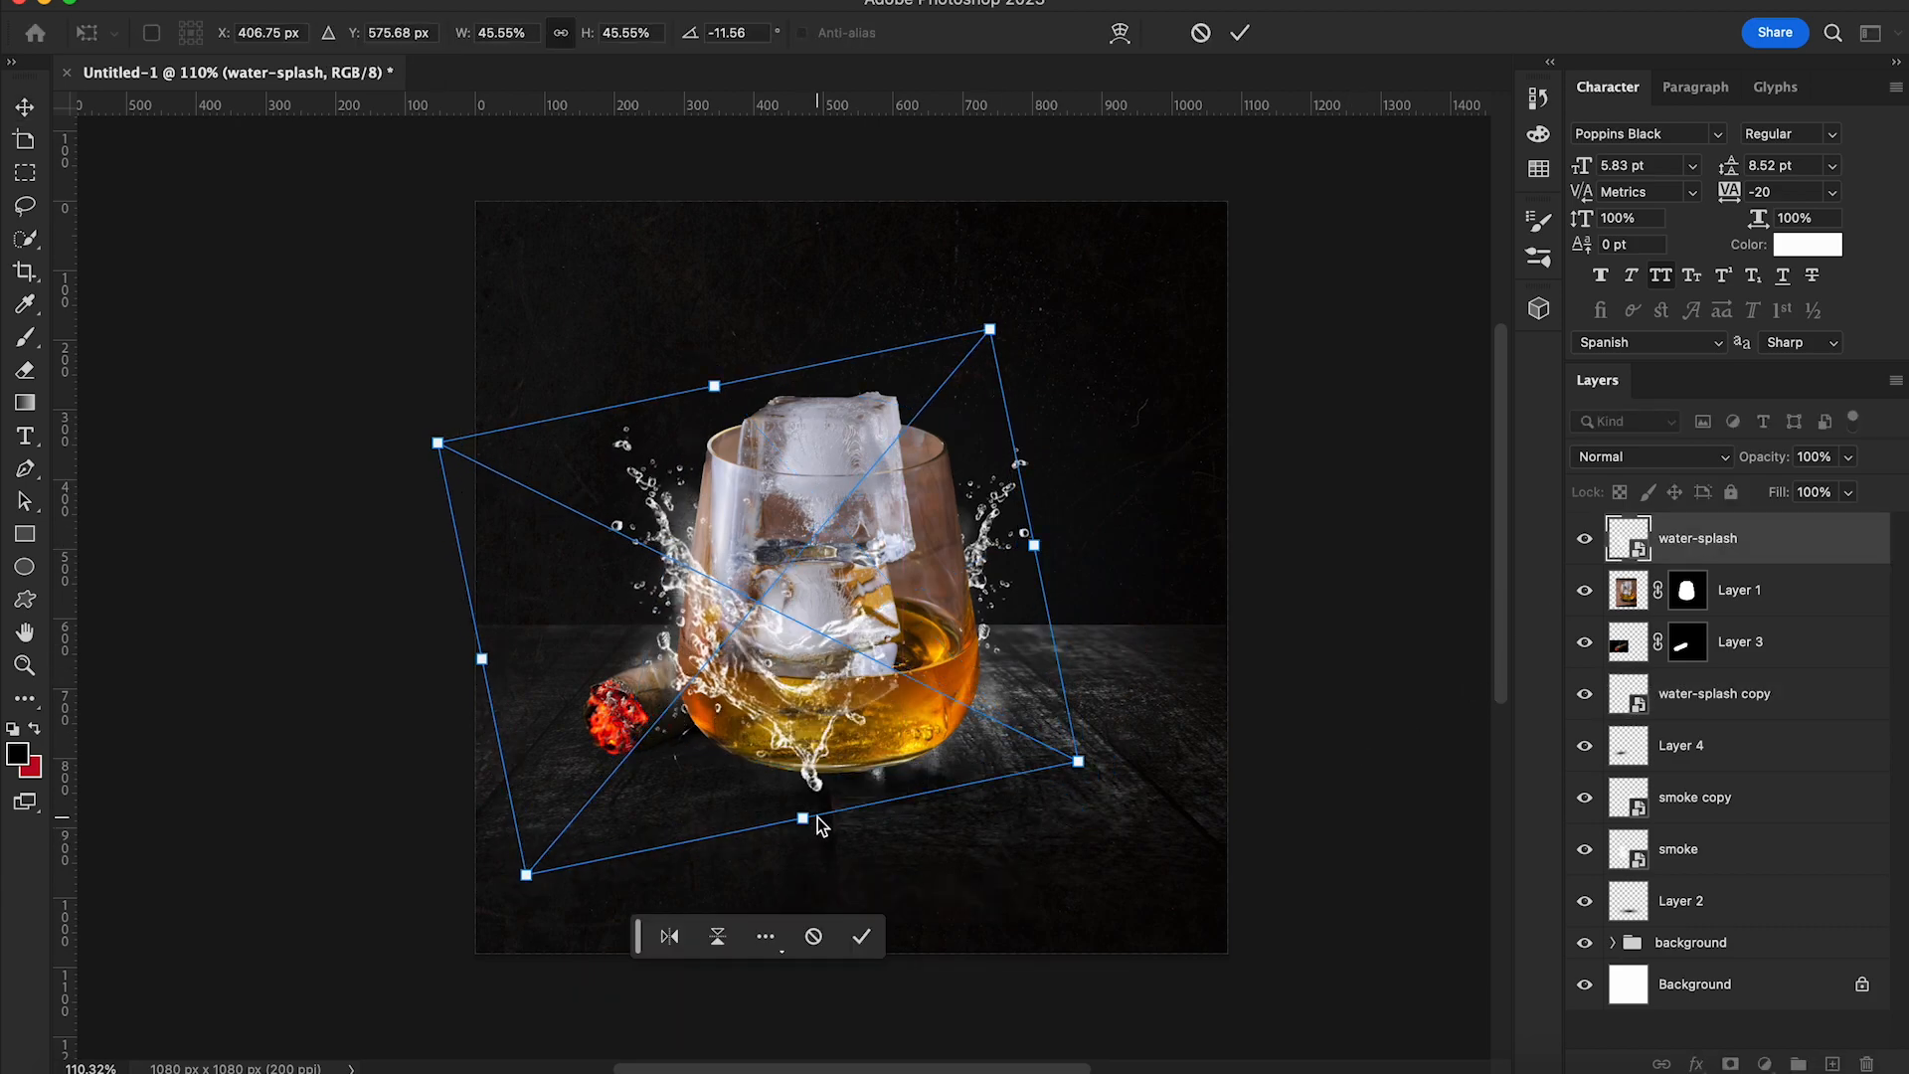
{"action": "key", "text": "Return"}
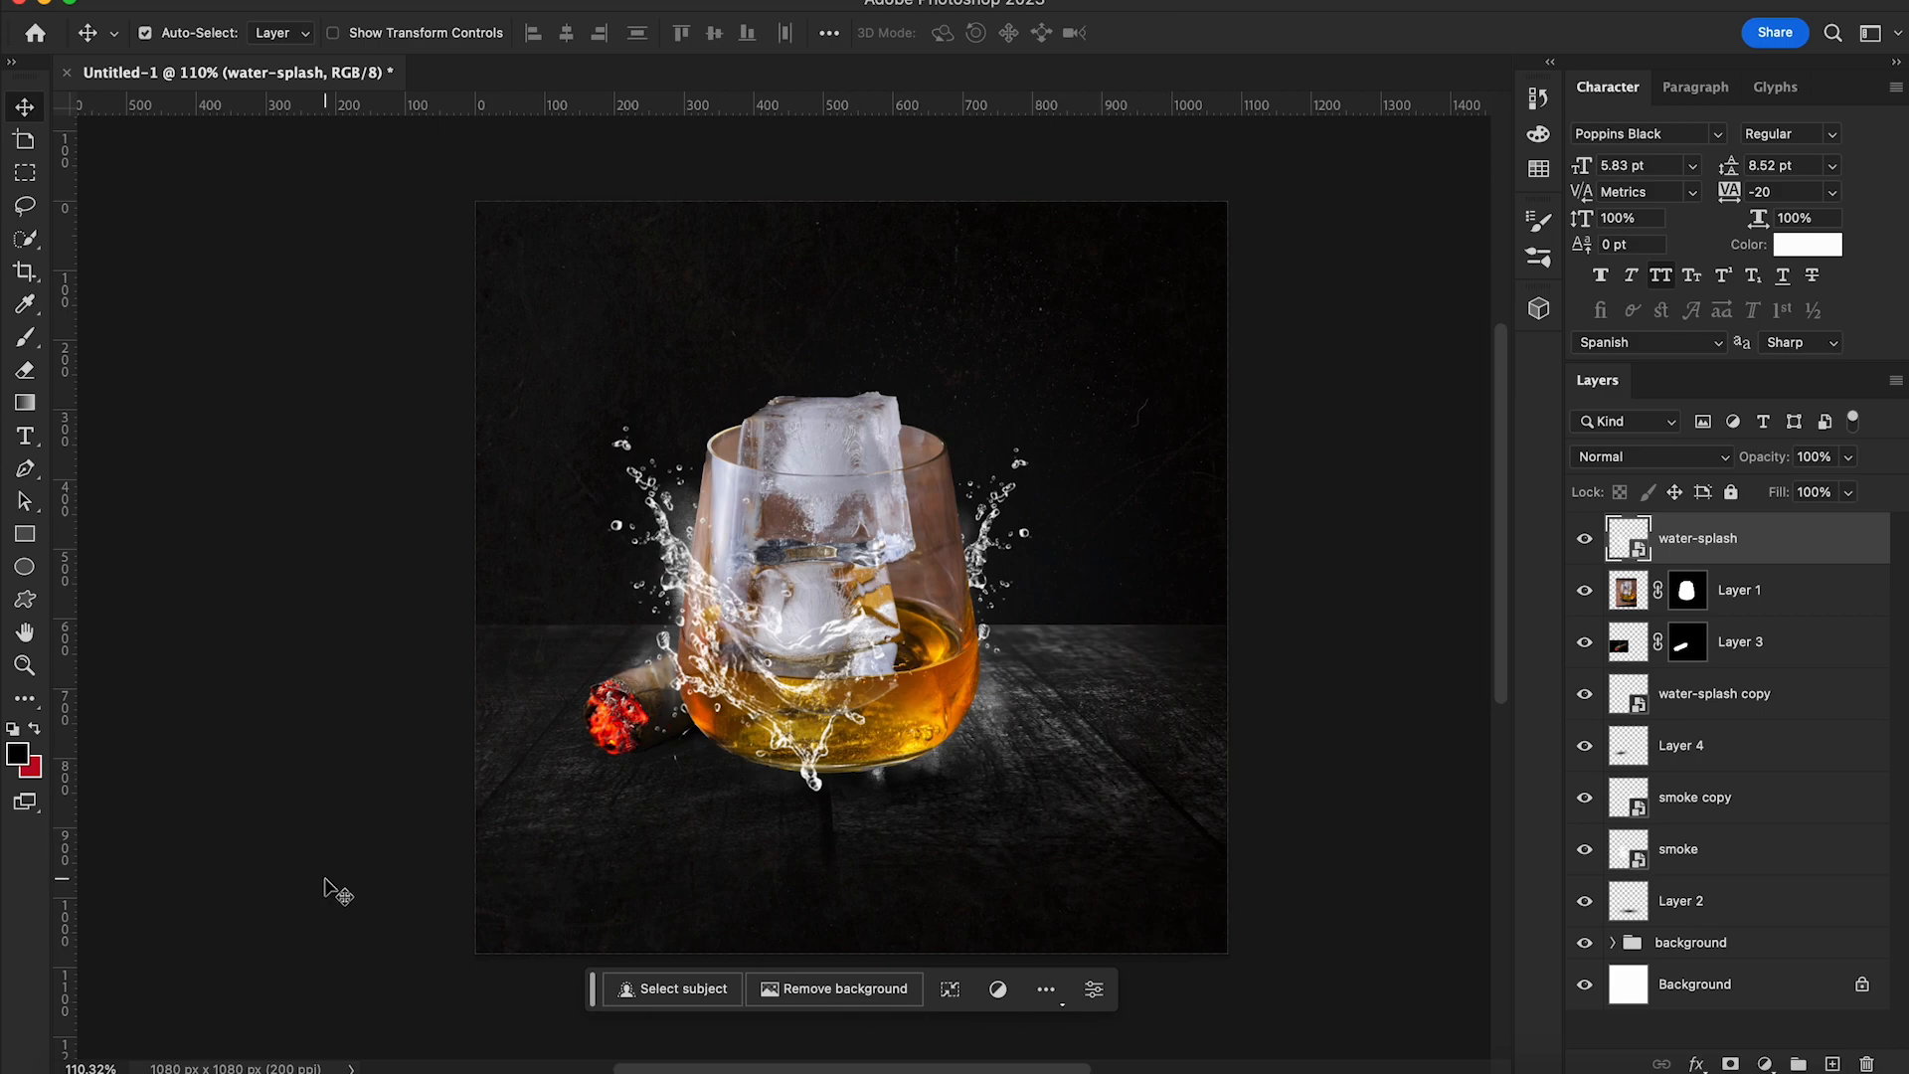
Place the cigar-case image, scale it to about 5%, and position it on the floor at the glass's lower right
{"action": "left_click", "coordinate": [91, 1068]}
{"action": "left_click_drag", "start_coordinate": [565, 352], "coordinate": [674, 935]}
{"action": "left_click_drag", "start_coordinate": [476, 235], "coordinate": [1015, 721]}
{"action": "left_click_drag", "start_coordinate": [1129, 851], "coordinate": [1030, 742]}
{"action": "left_click_drag", "start_coordinate": [1124, 614], "coordinate": [1131, 609]}
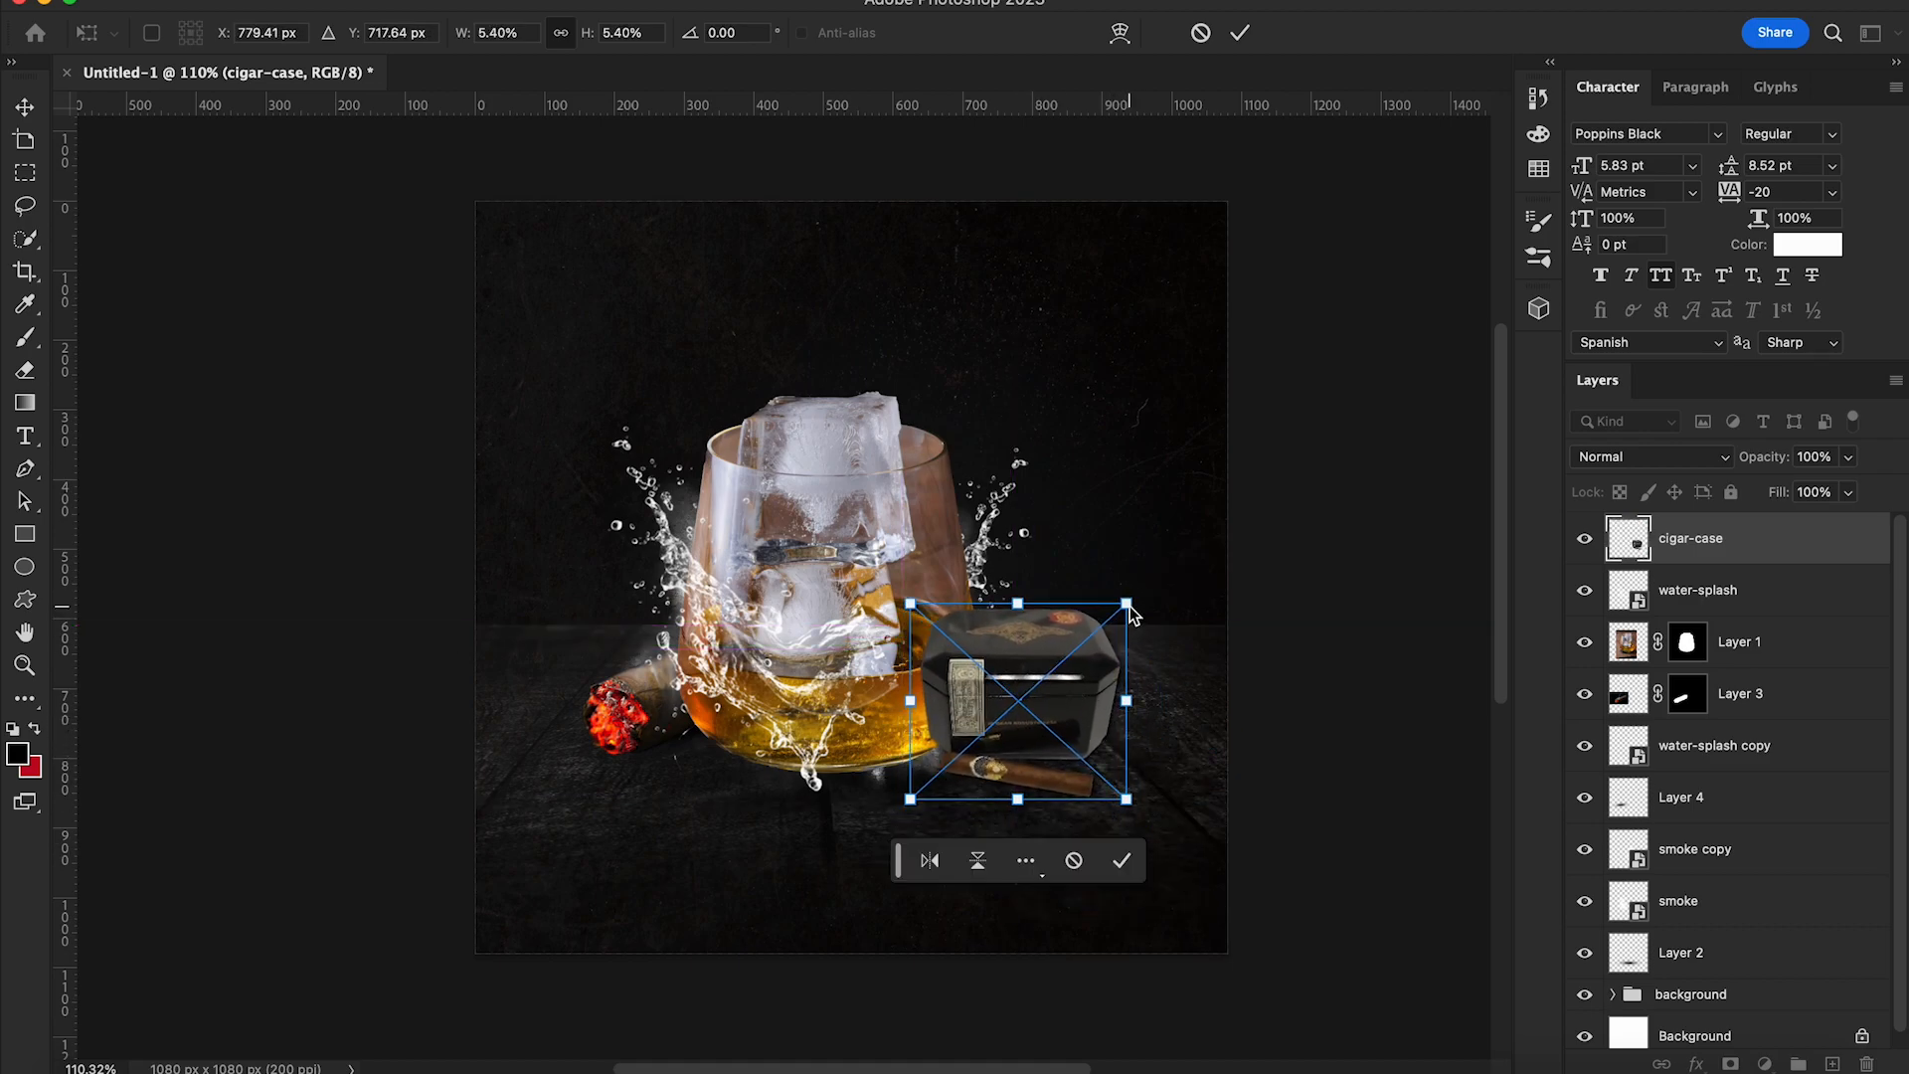
{"action": "left_click_drag", "start_coordinate": [1127, 794], "coordinate": [1131, 806]}
{"action": "key", "text": "Return"}
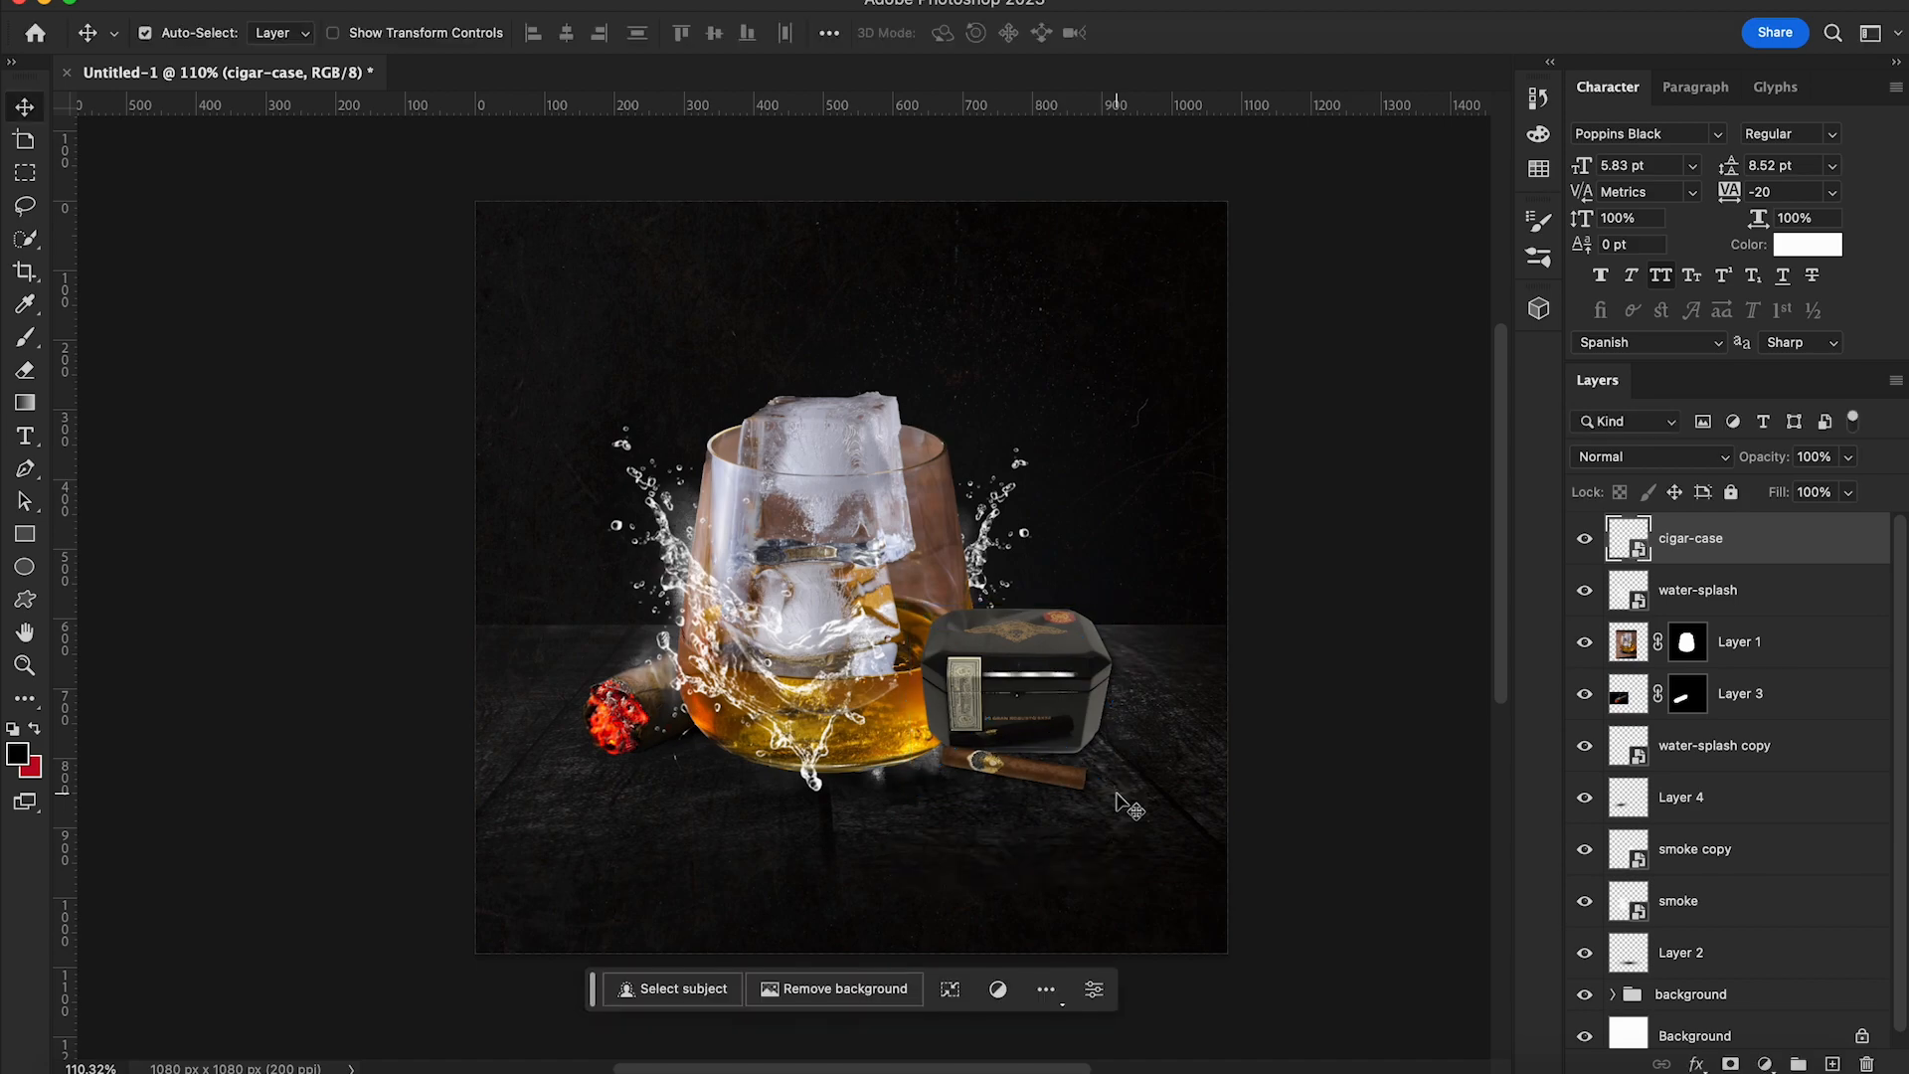
Select the loose cigar below the cigar case with a freehand Lasso outline
{"action": "key", "text": "super+equal"}
{"action": "scroll", "coordinate": [1234, 843], "scroll_direction": "up", "scroll_amount": 2}
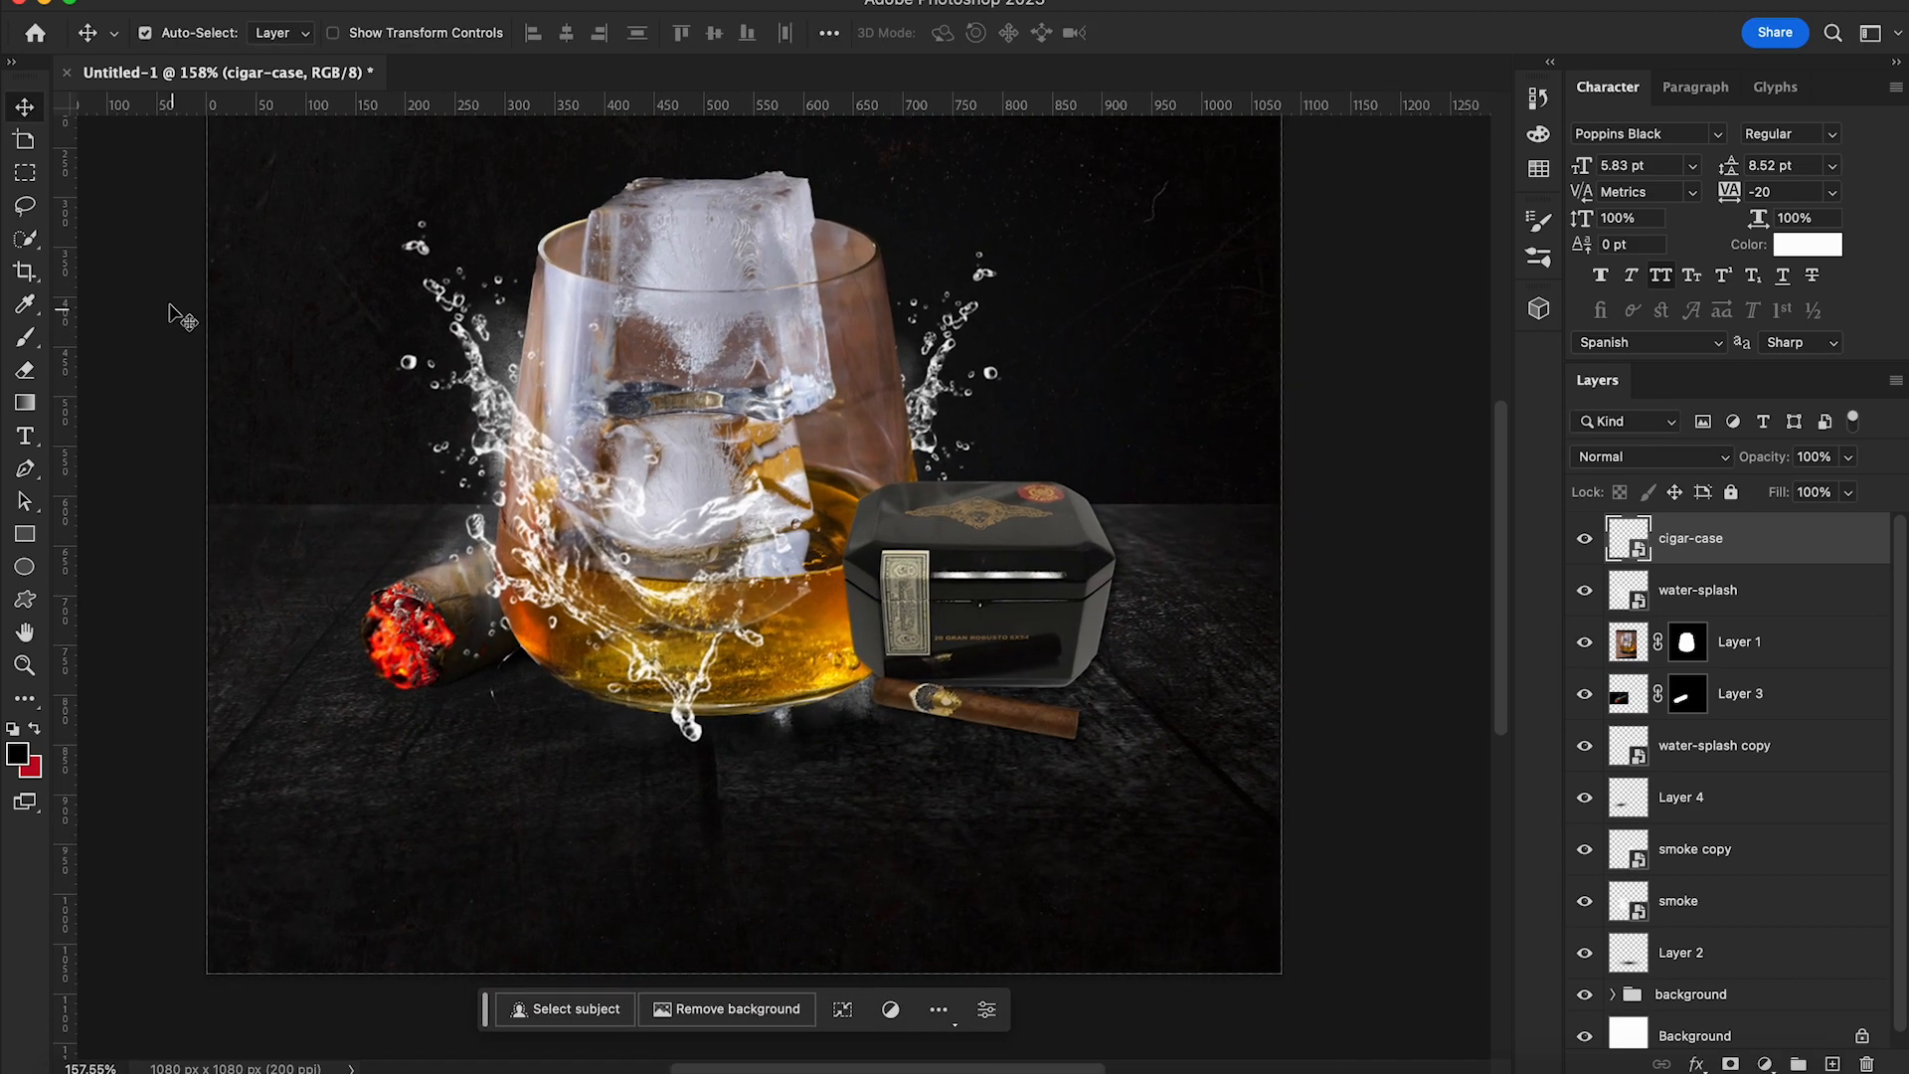
{"action": "left_click", "coordinate": [29, 207]}
{"action": "scroll", "coordinate": [753, 701], "scroll_direction": "up", "scroll_amount": 3}
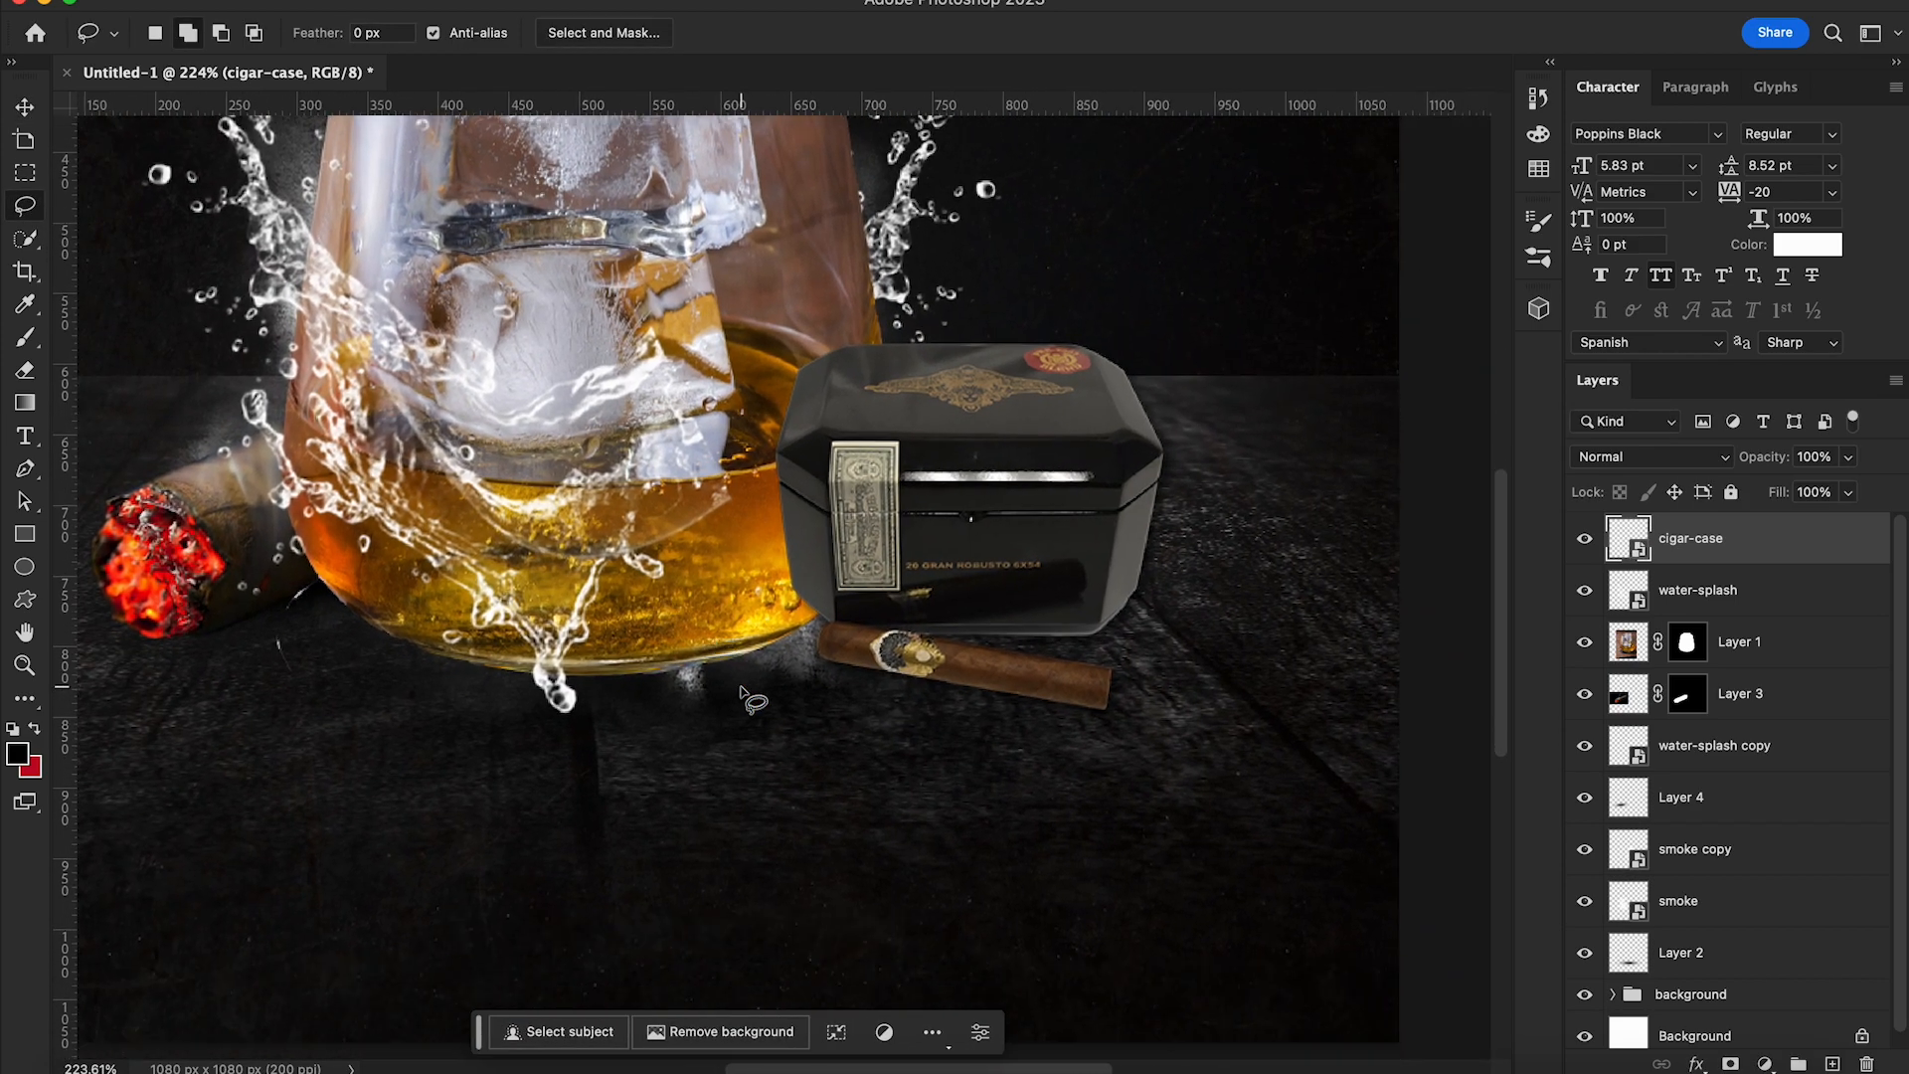
{"action": "left_click_drag", "start_coordinate": [819, 626], "coordinate": [833, 624]}
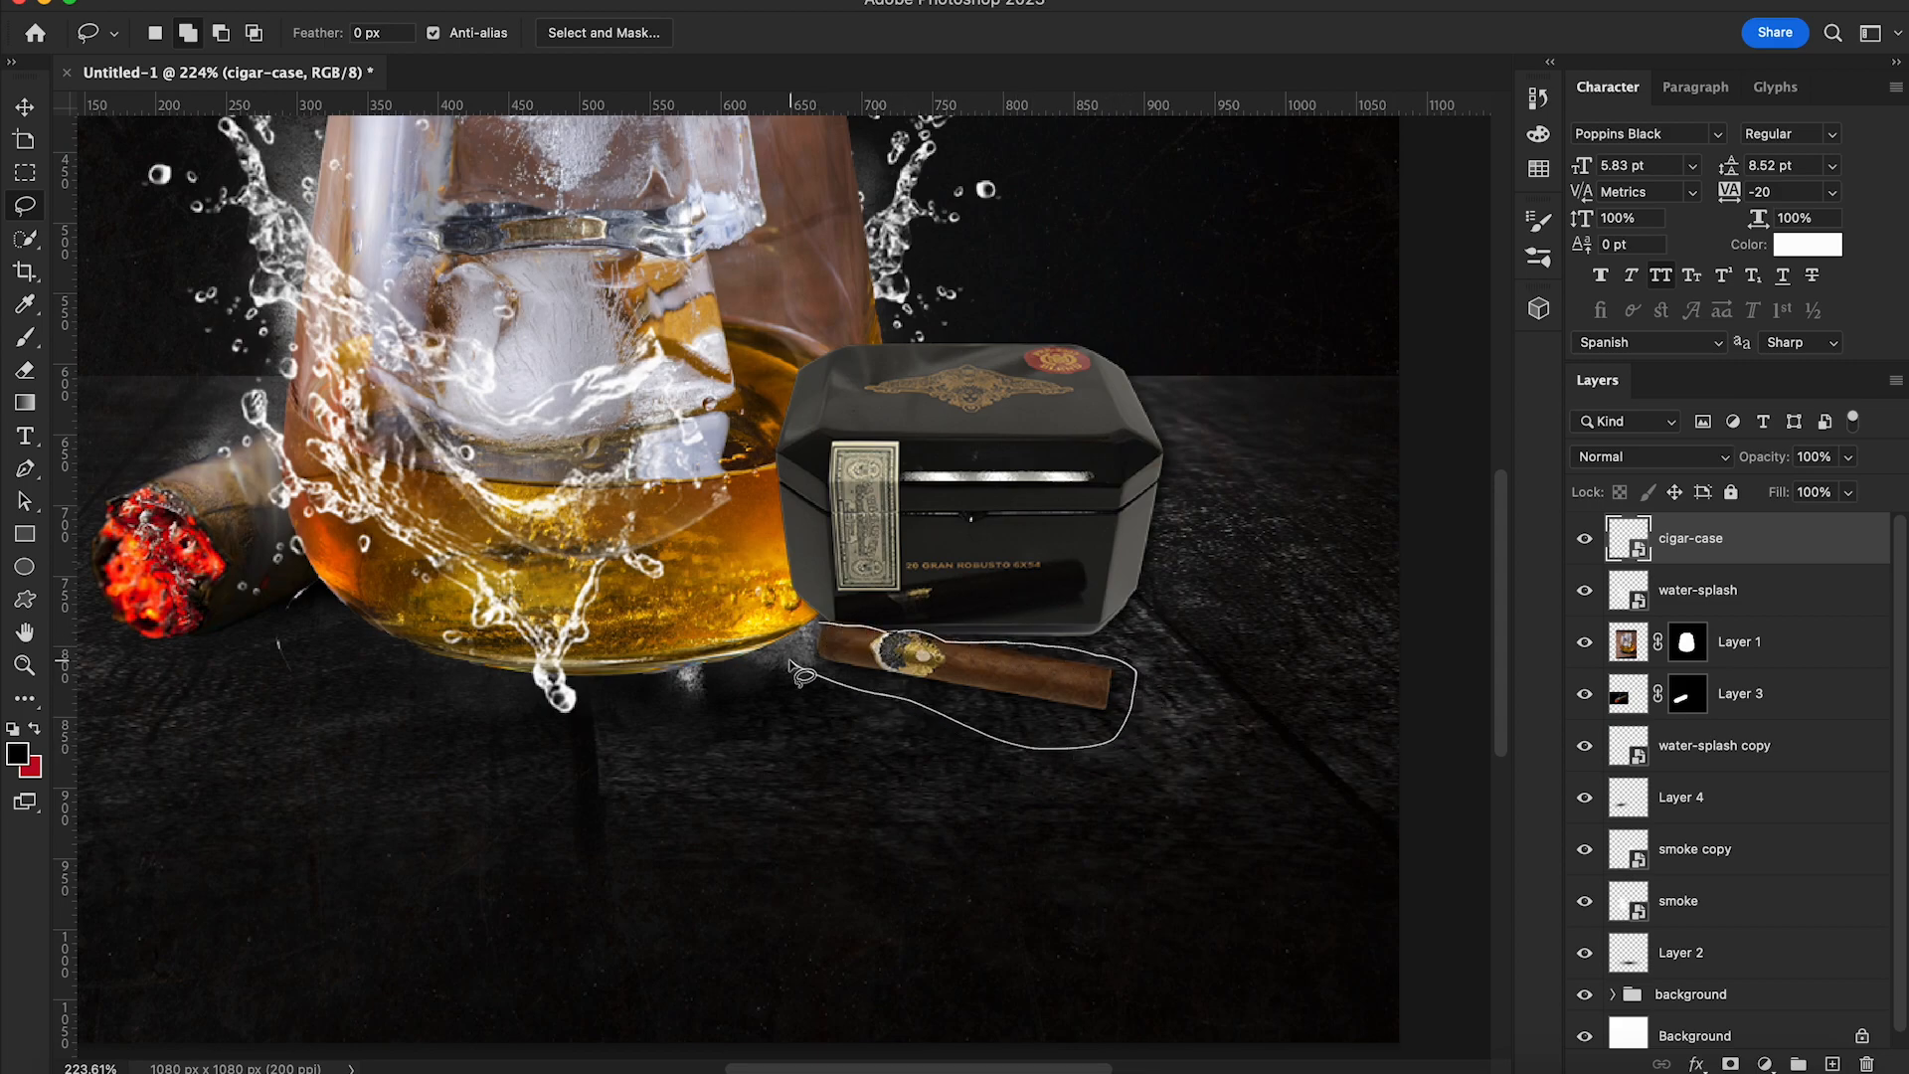
{"action": "left_click_drag", "start_coordinate": [820, 627], "coordinate": [821, 629]}
Rasterize the cigar-case layer, delete the selected loose cigar, and clear the selection
{"action": "key", "text": "BackSpace"}
{"action": "key", "text": "Return"}
{"action": "right_click", "coordinate": [1693, 550]}
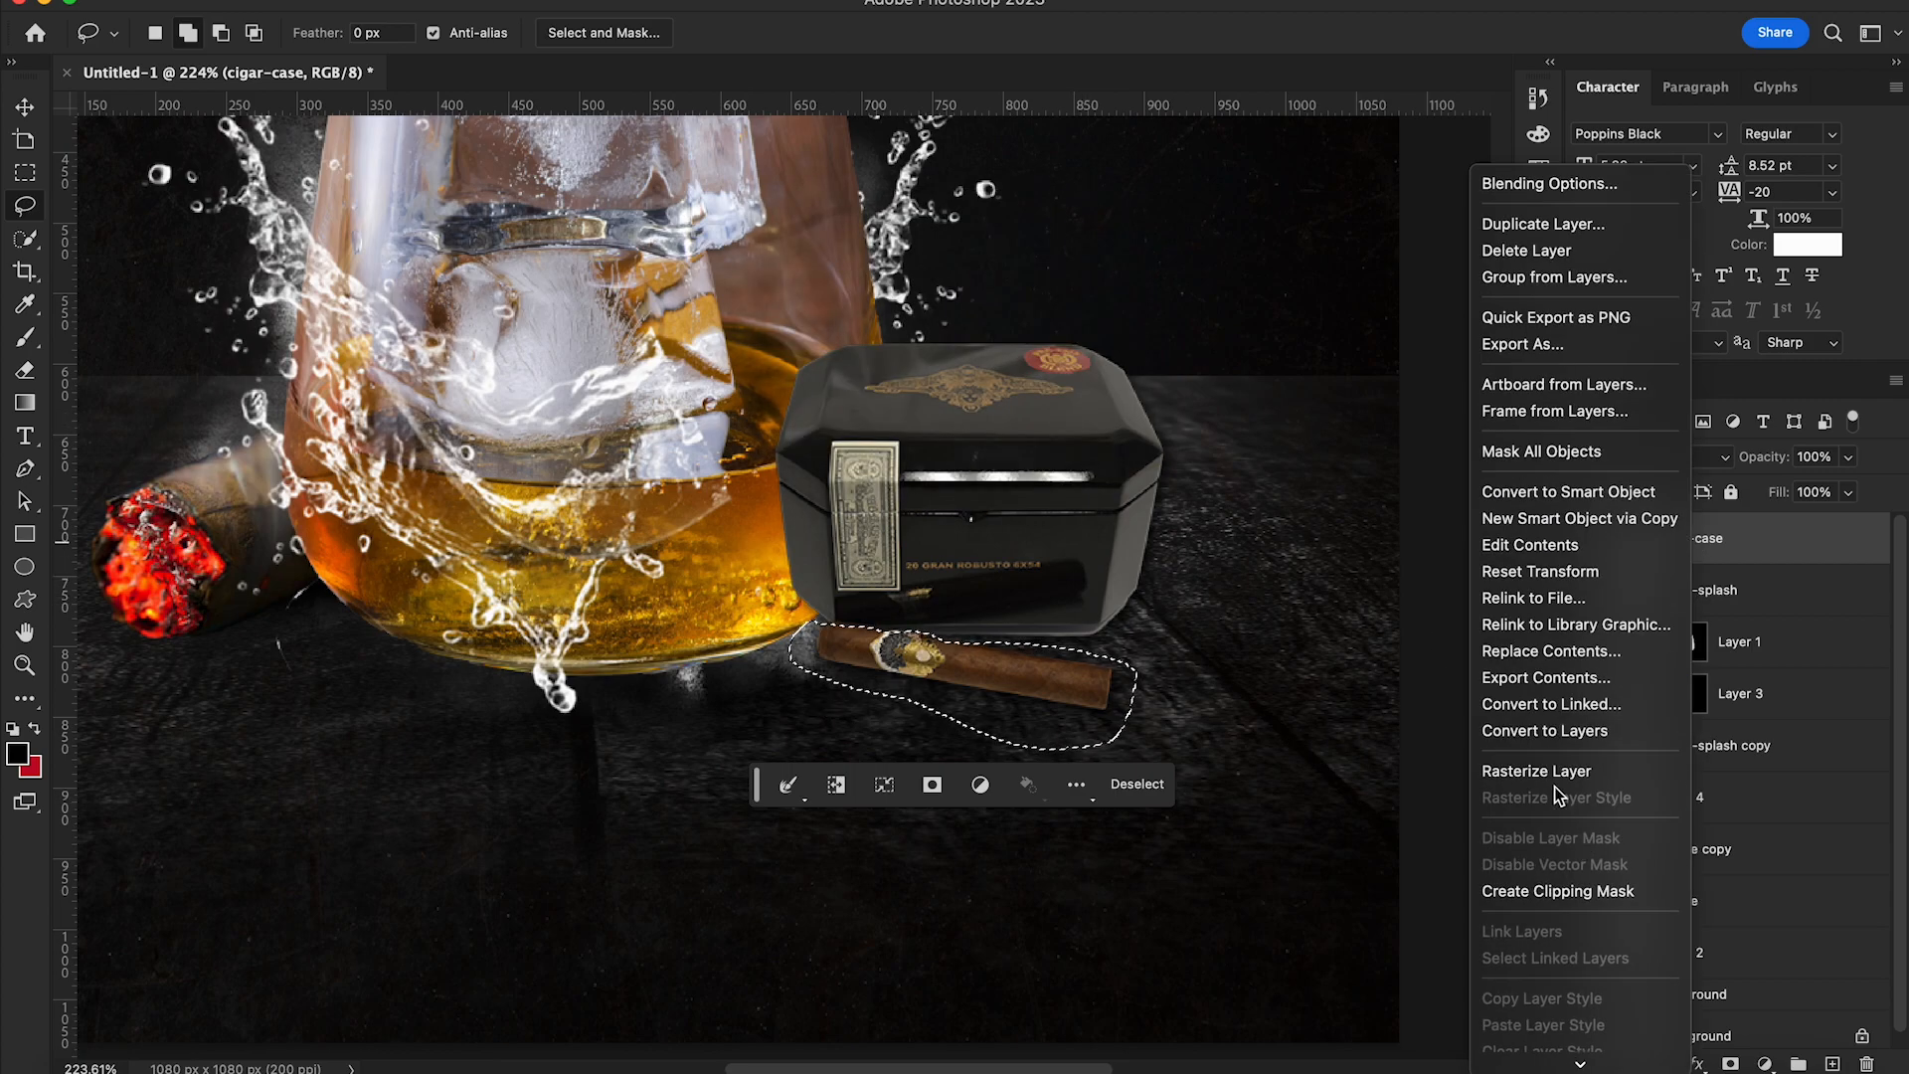
{"action": "left_click", "coordinate": [1554, 784]}
{"action": "key", "text": "BackSpace"}
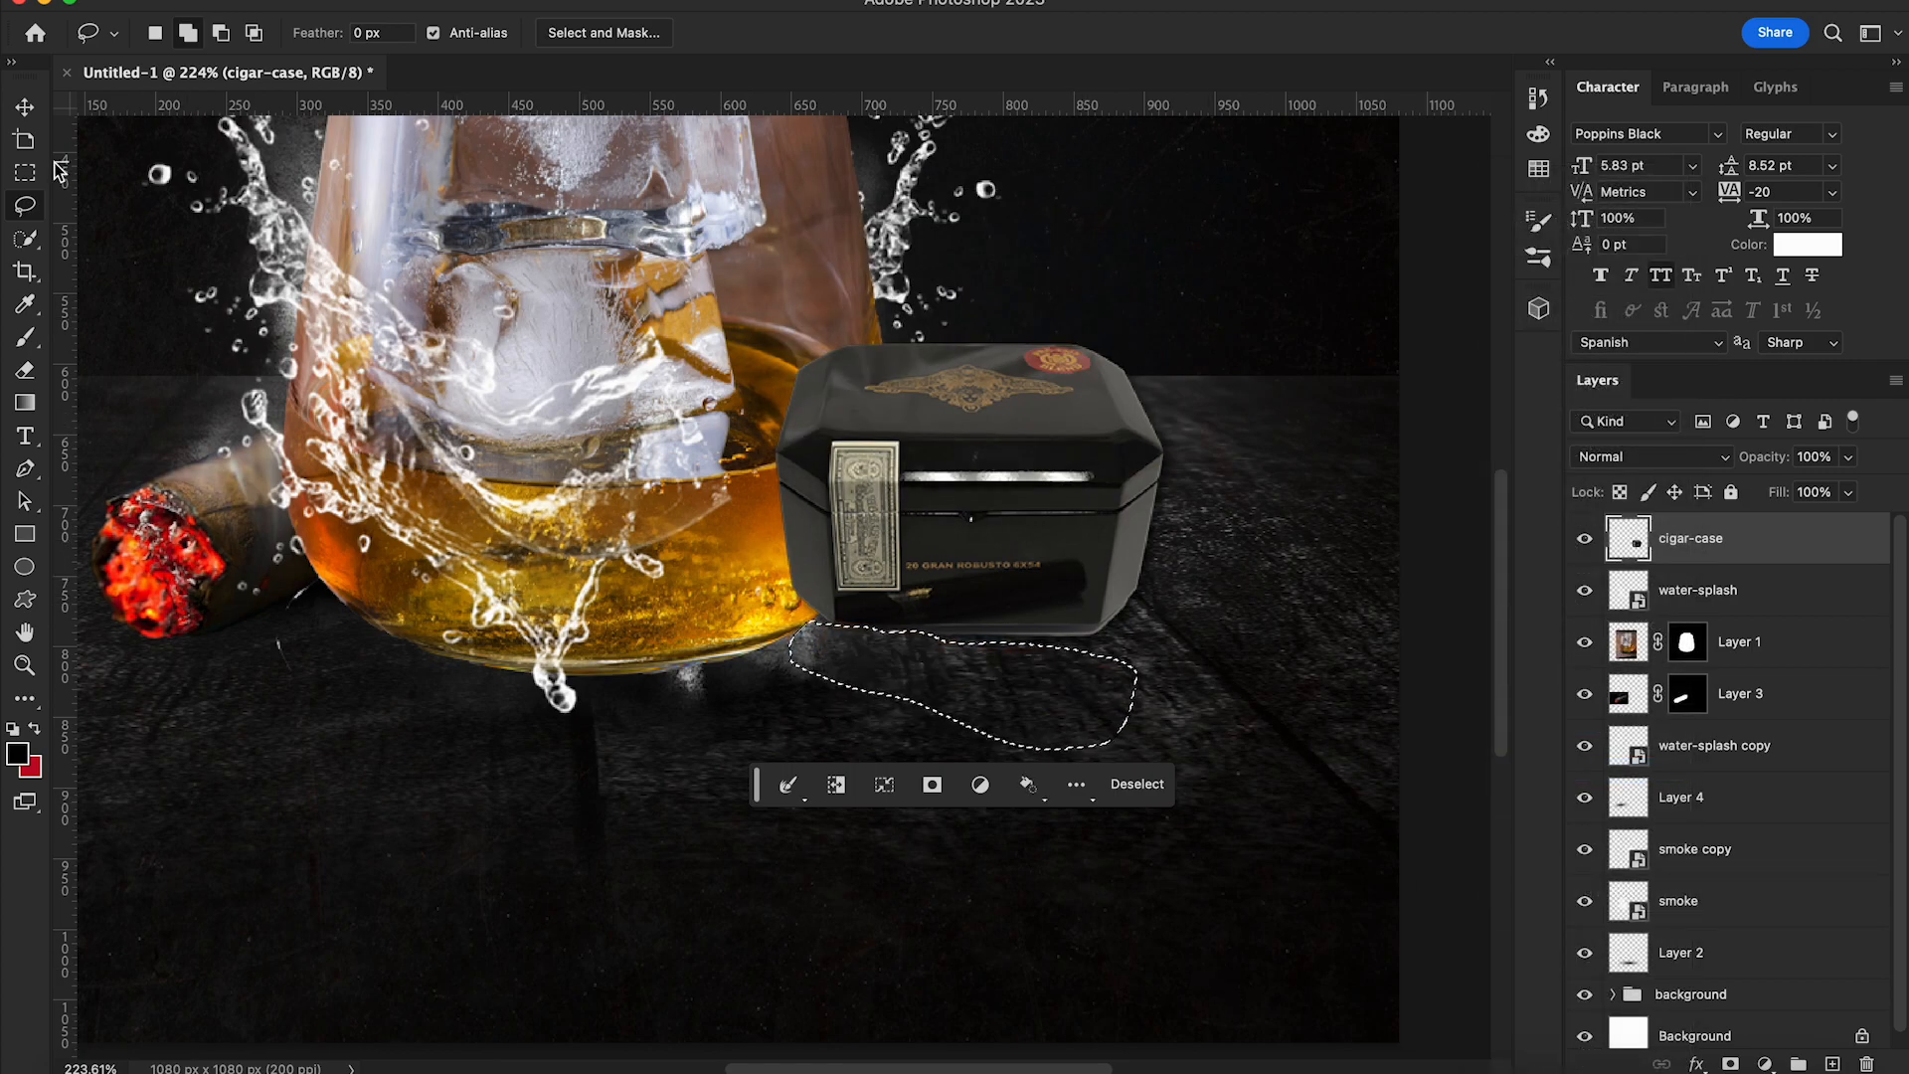
{"action": "left_click", "coordinate": [24, 172]}
{"action": "key", "text": "ctrl+d"}
Add a new layer above the cigar case and paint one soft black dab over the case's lower part
{"action": "scroll", "coordinate": [716, 651], "scroll_direction": "down", "scroll_amount": 3}
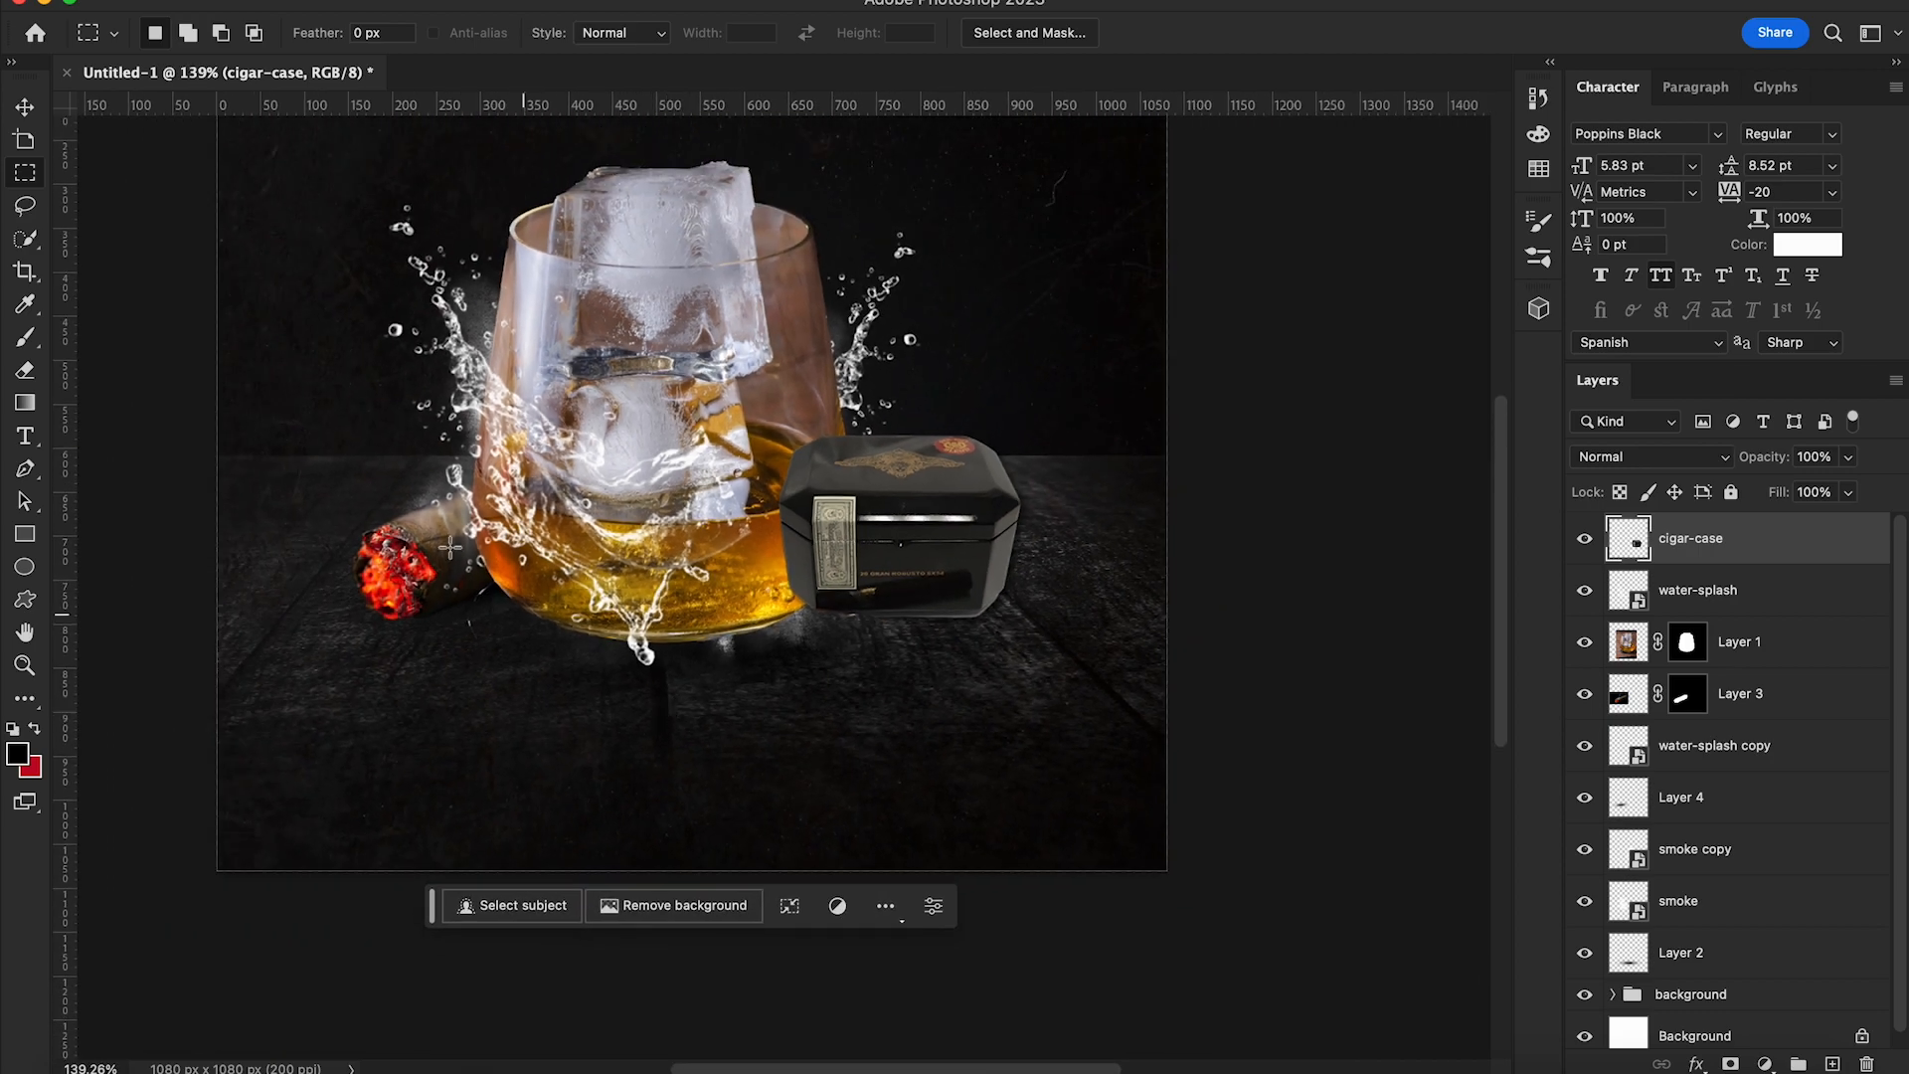
{"action": "left_click", "coordinate": [26, 337]}
{"action": "left_click", "coordinate": [1832, 1063]}
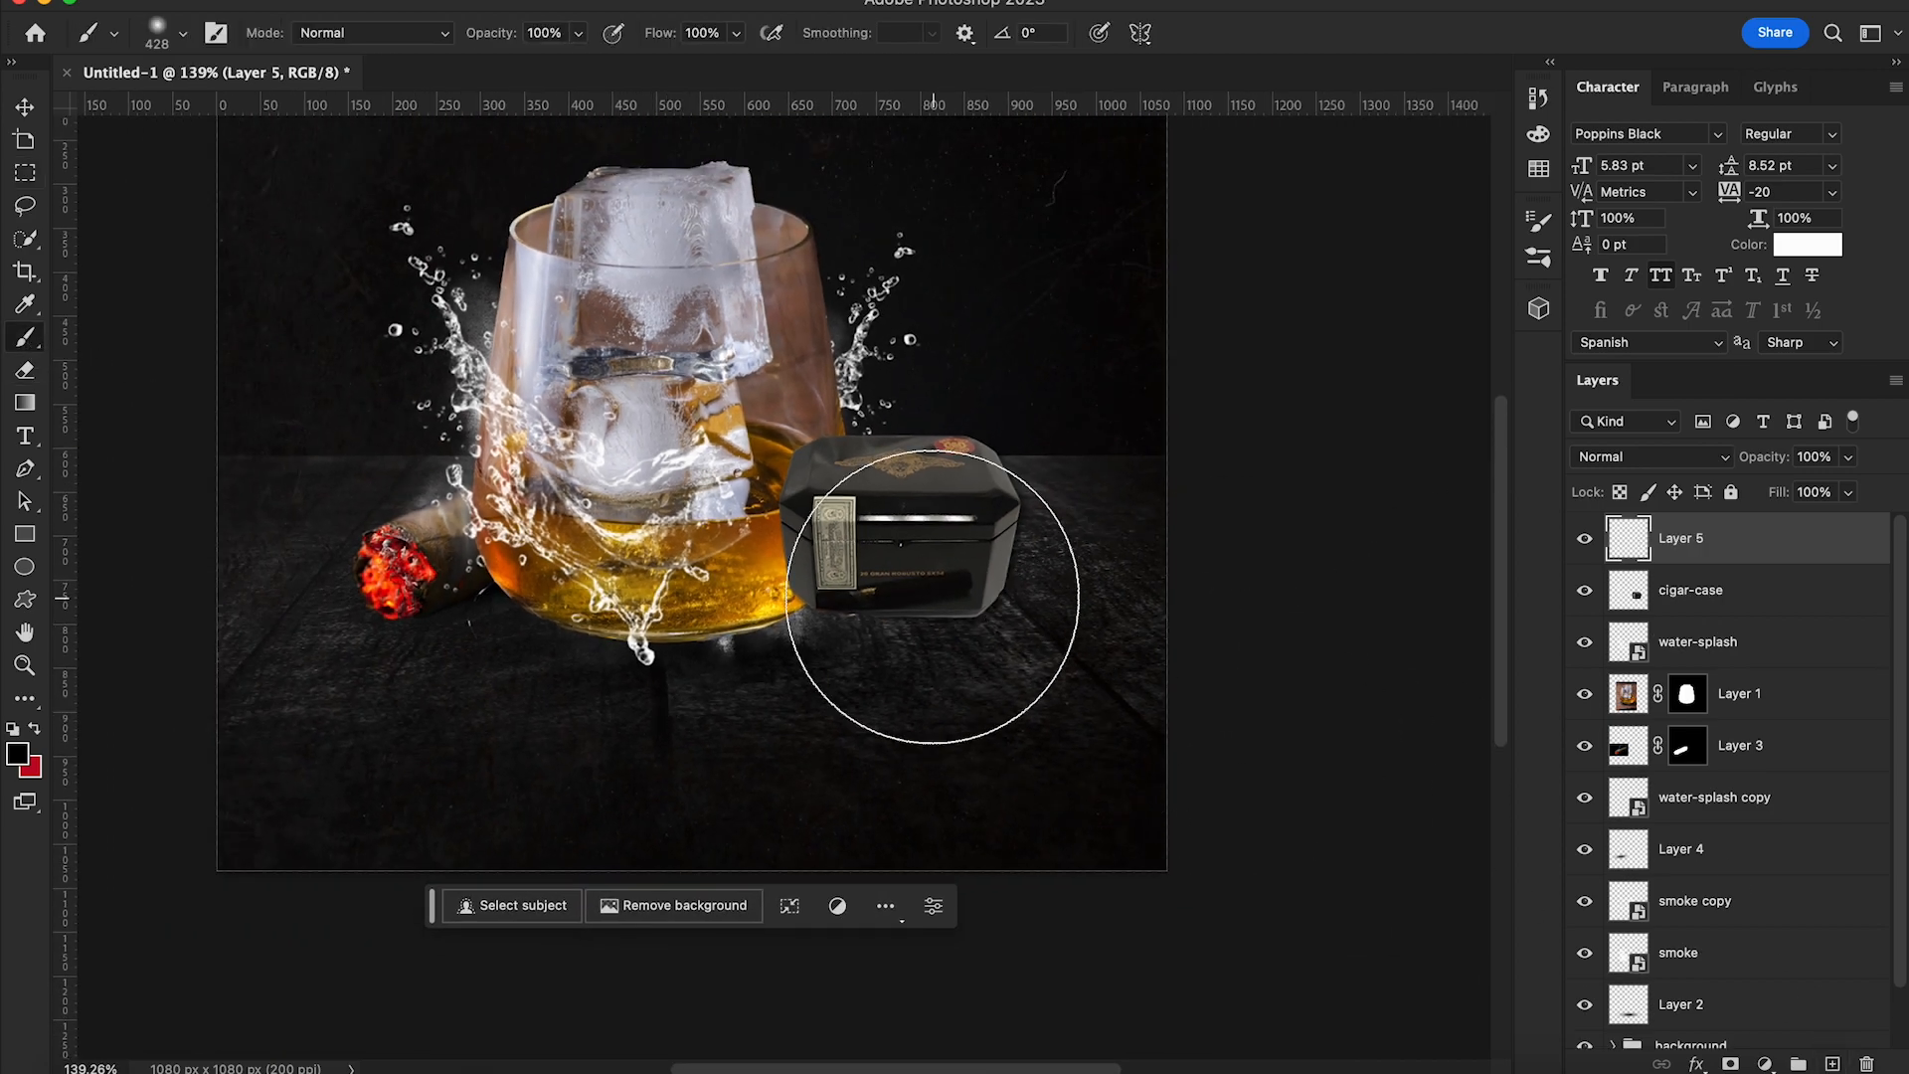
{"action": "left_click", "coordinate": [959, 630]}
Squash the black dab into a flat shadow at the cigar case's base and move its layer below the cigar-case layer
{"action": "left_click", "coordinate": [22, 107]}
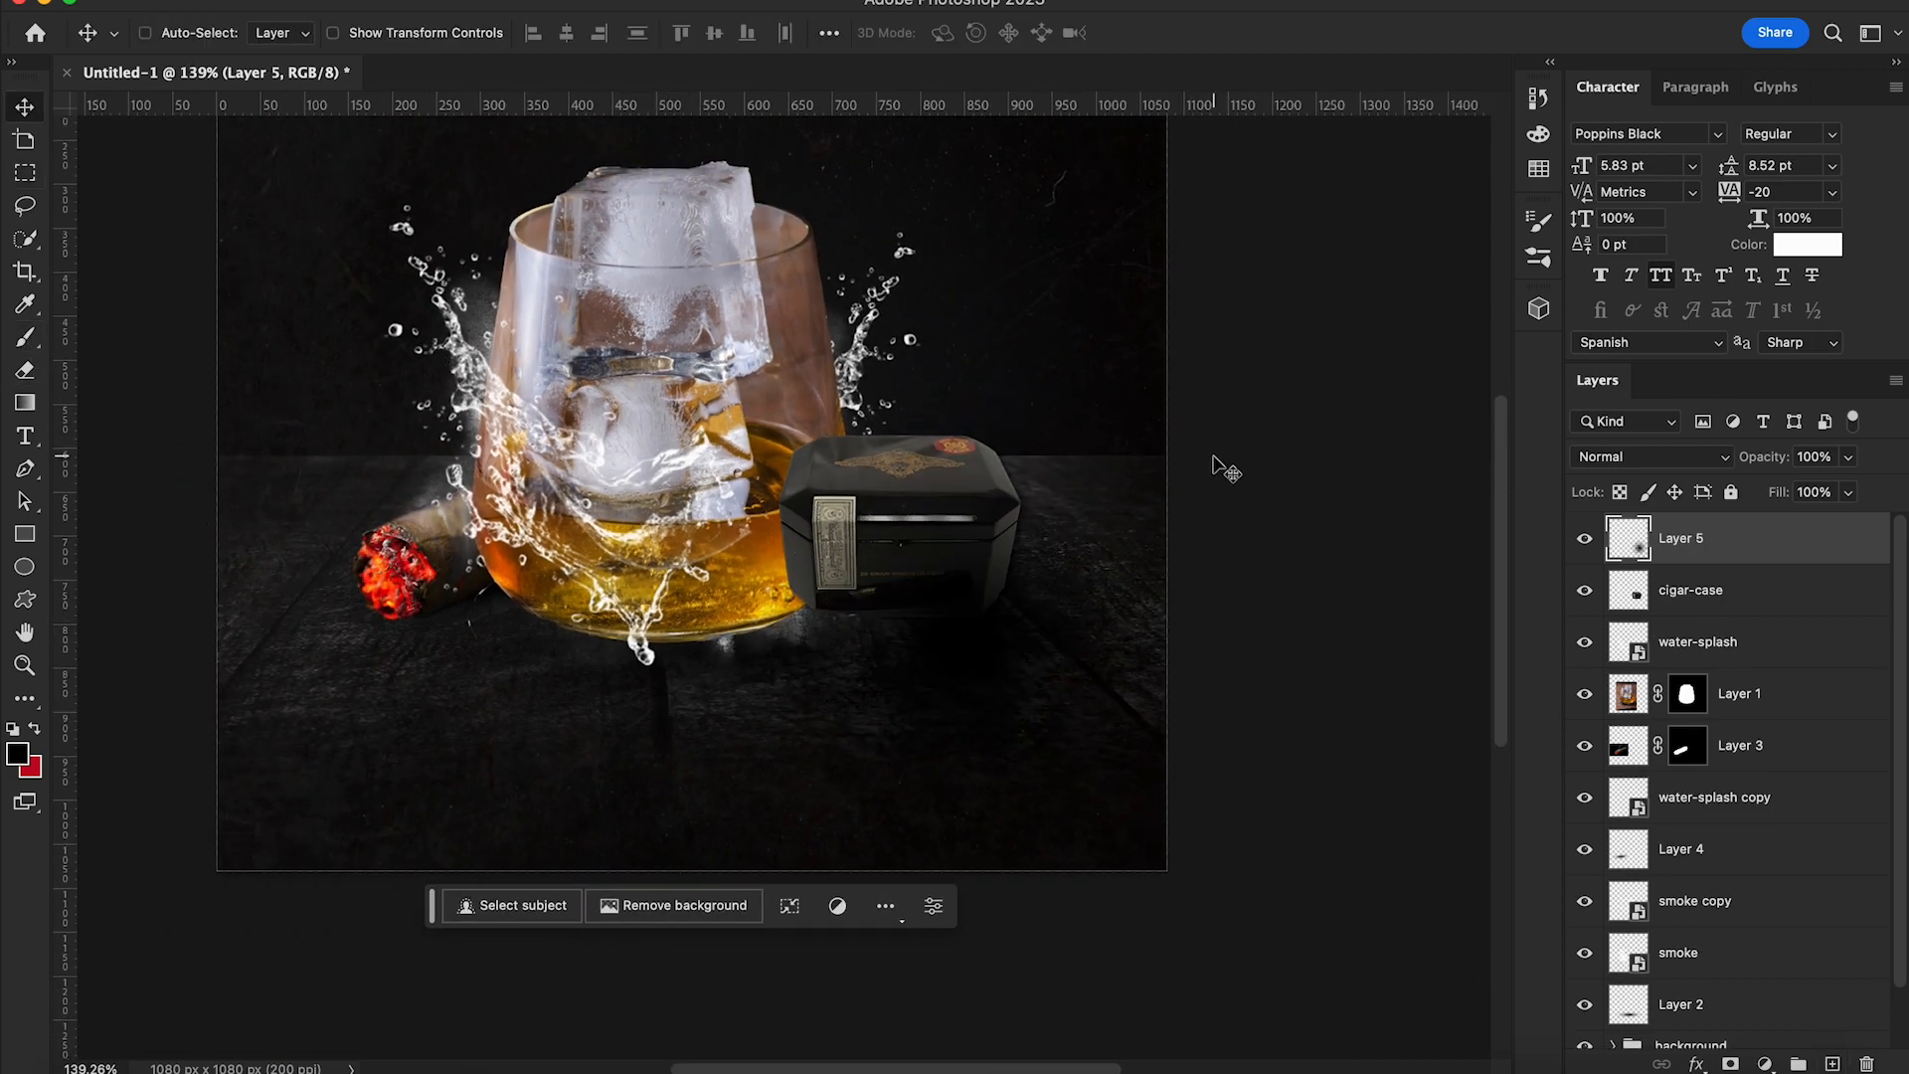
{"action": "key", "text": "ctrl+t"}
{"action": "left_click_drag", "start_coordinate": [912, 332], "coordinate": [898, 664]}
{"action": "key", "text": "Return"}
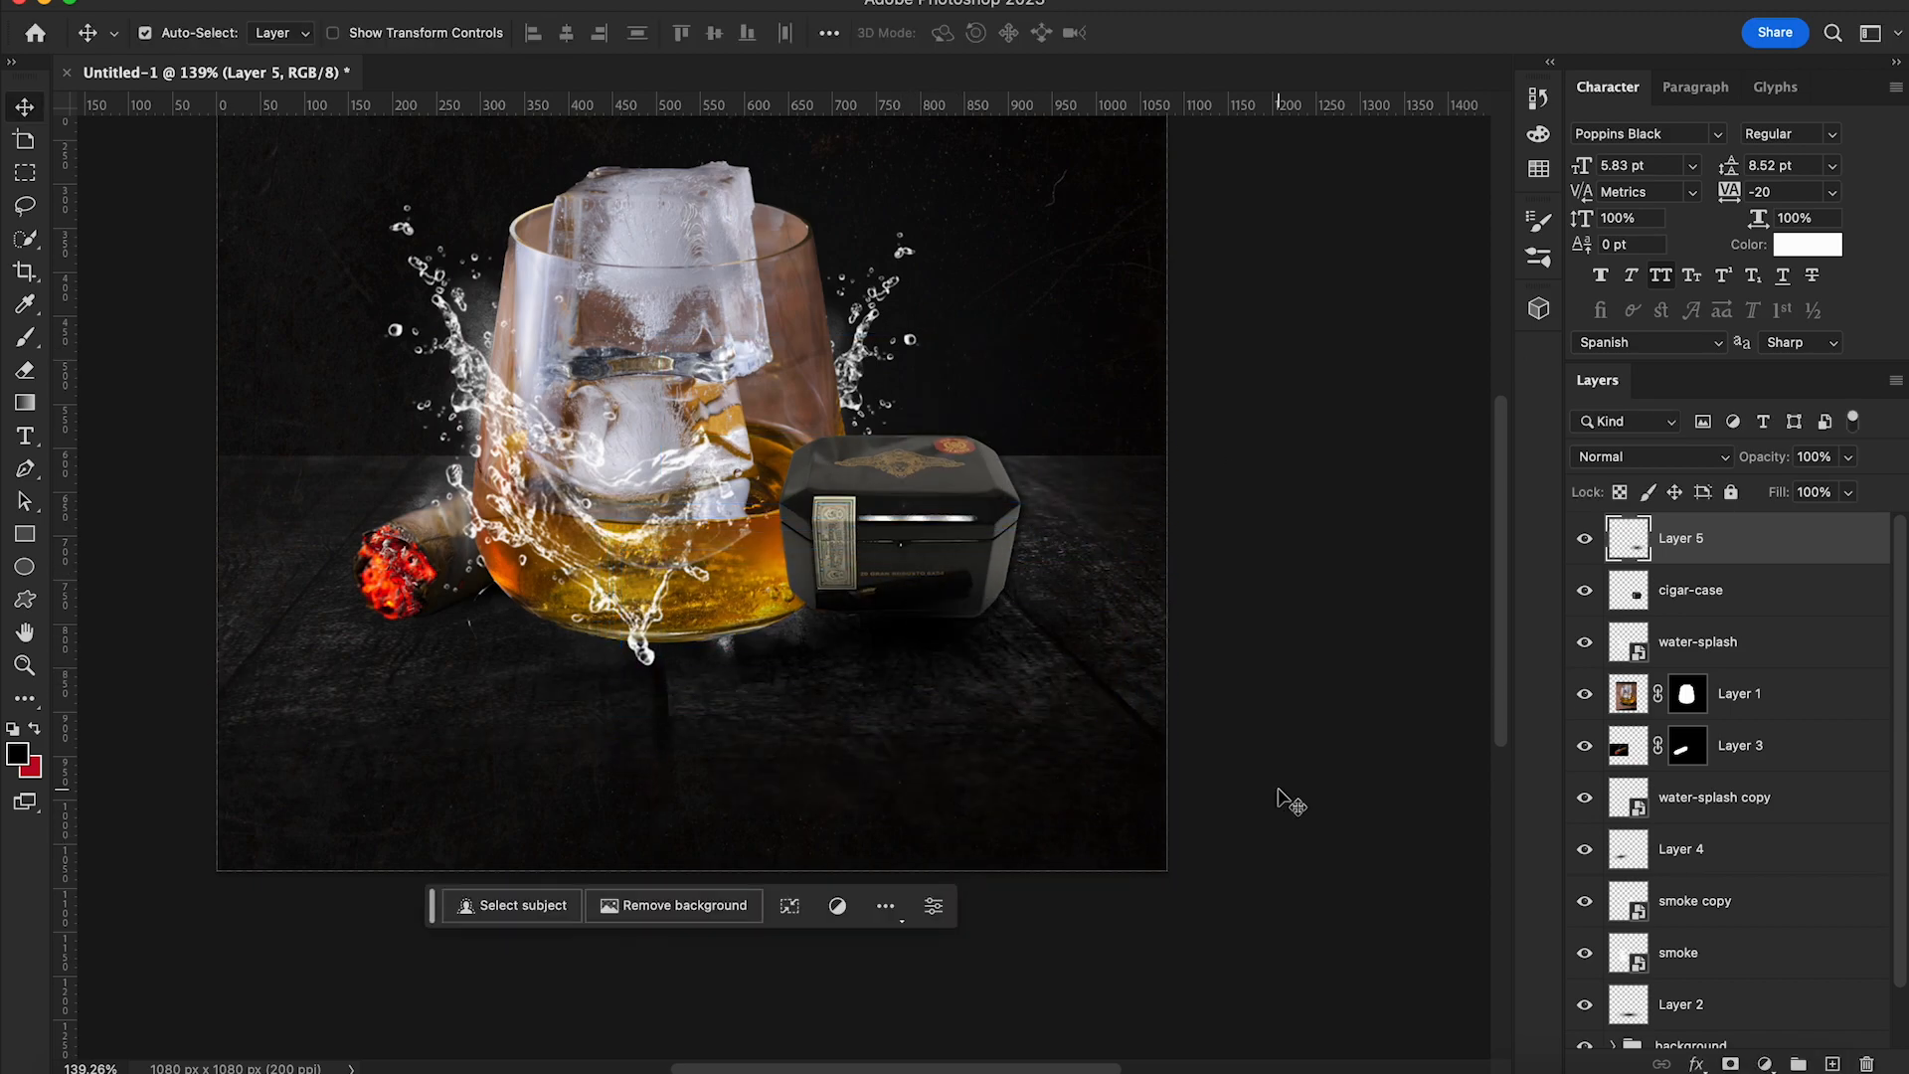
{"action": "scroll", "coordinate": [1323, 772], "scroll_direction": "down", "scroll_amount": 2}
{"action": "left_click_drag", "start_coordinate": [1736, 552], "coordinate": [1730, 622]}
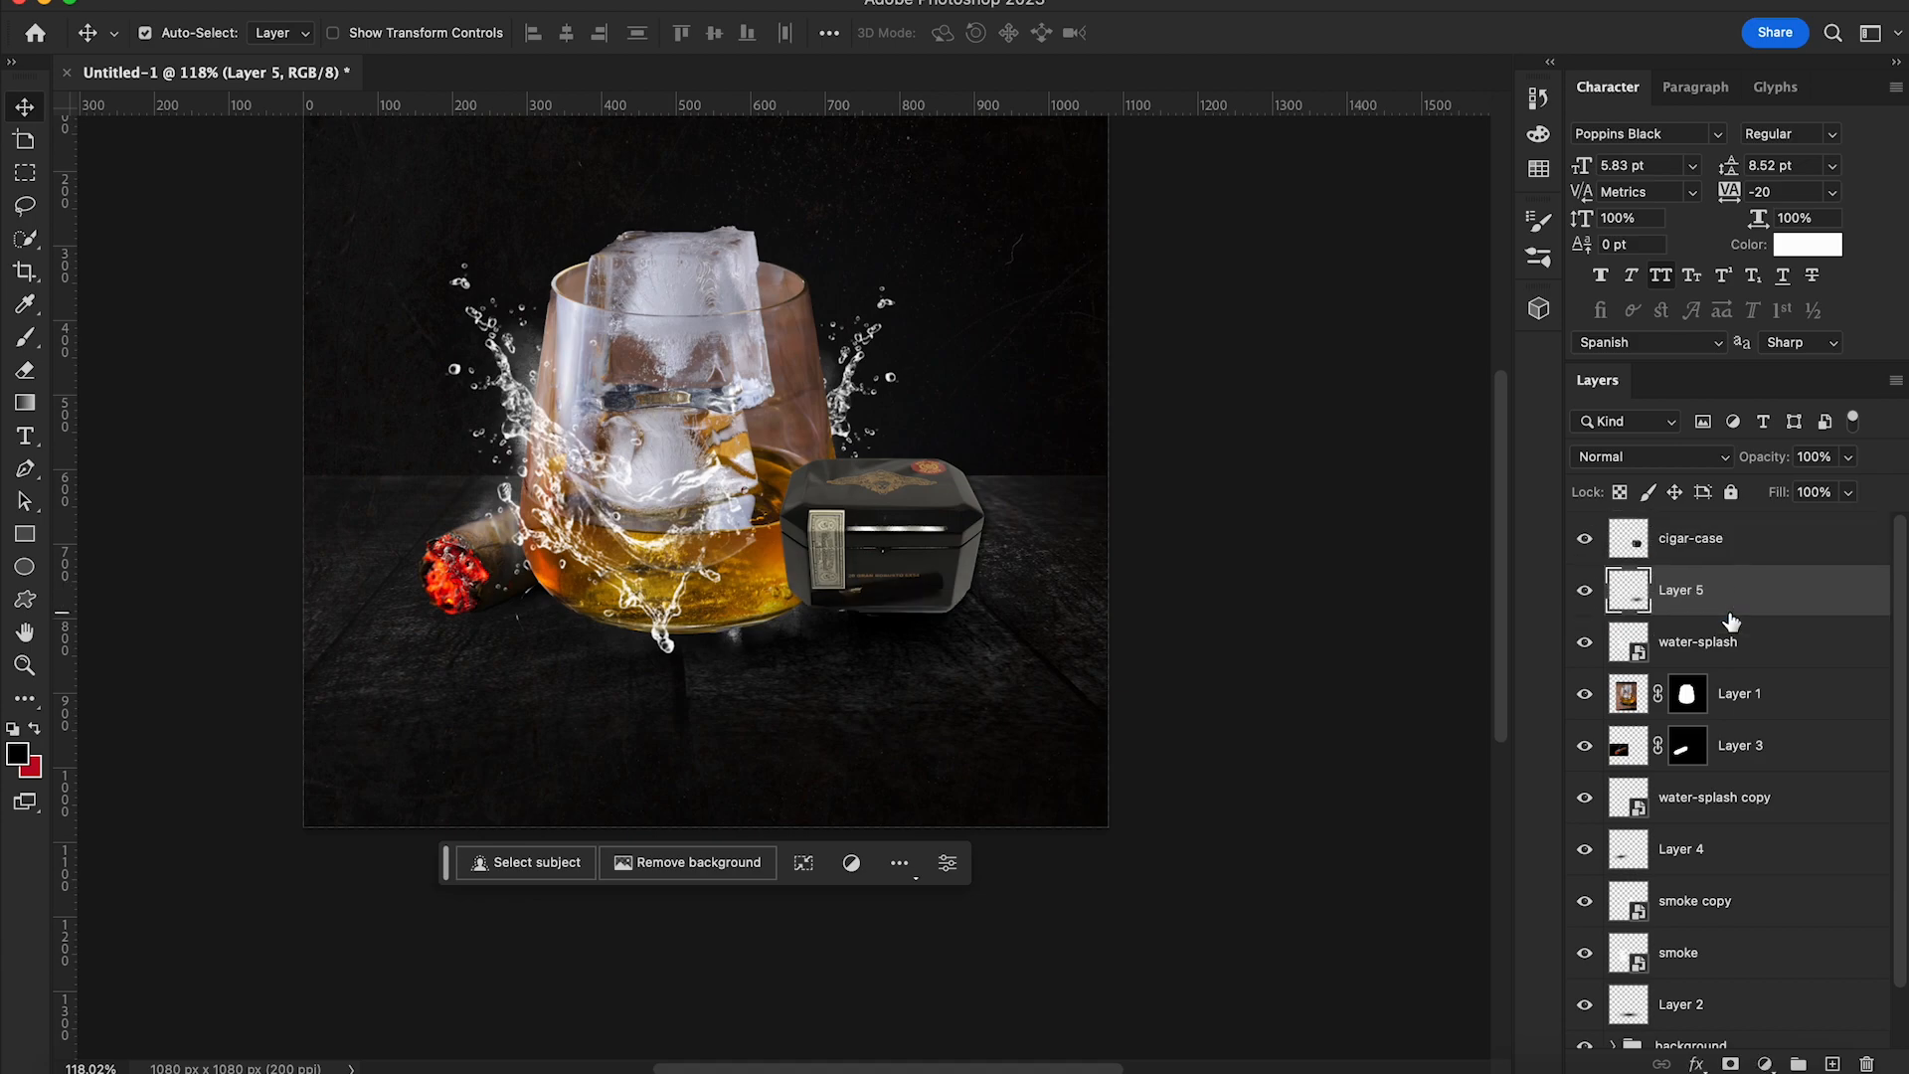
Scale the cigar case down slightly and reposition it over its shadow beside the glass
{"action": "left_click", "coordinate": [1731, 542]}
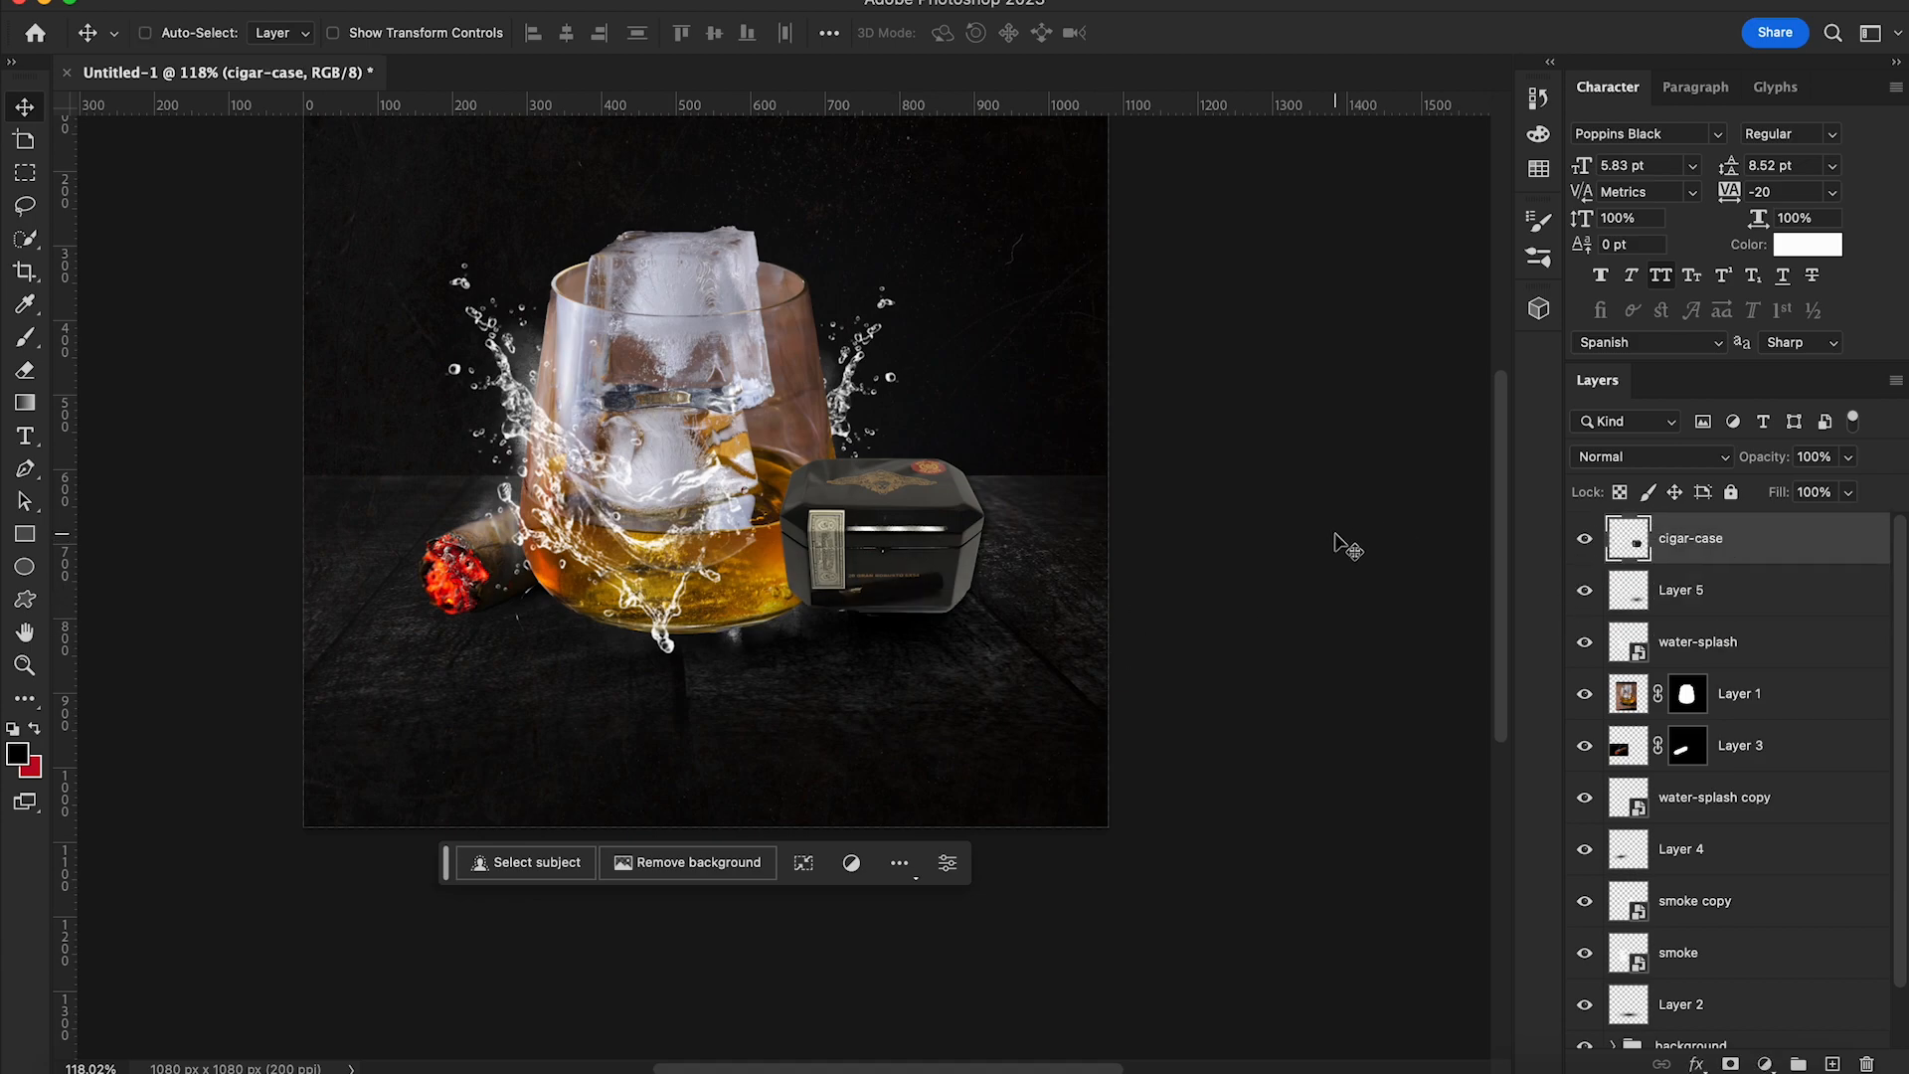
{"action": "key", "text": "ctrl+t"}
{"action": "left_click_drag", "start_coordinate": [919, 579], "coordinate": [904, 593]}
{"action": "left_click_drag", "start_coordinate": [975, 480], "coordinate": [969, 487]}
{"action": "key", "text": "Return"}
{"action": "scroll", "coordinate": [1165, 753], "scroll_direction": "down", "scroll_amount": 2}
{"action": "scroll", "coordinate": [1176, 763], "scroll_direction": "down", "scroll_amount": 1}
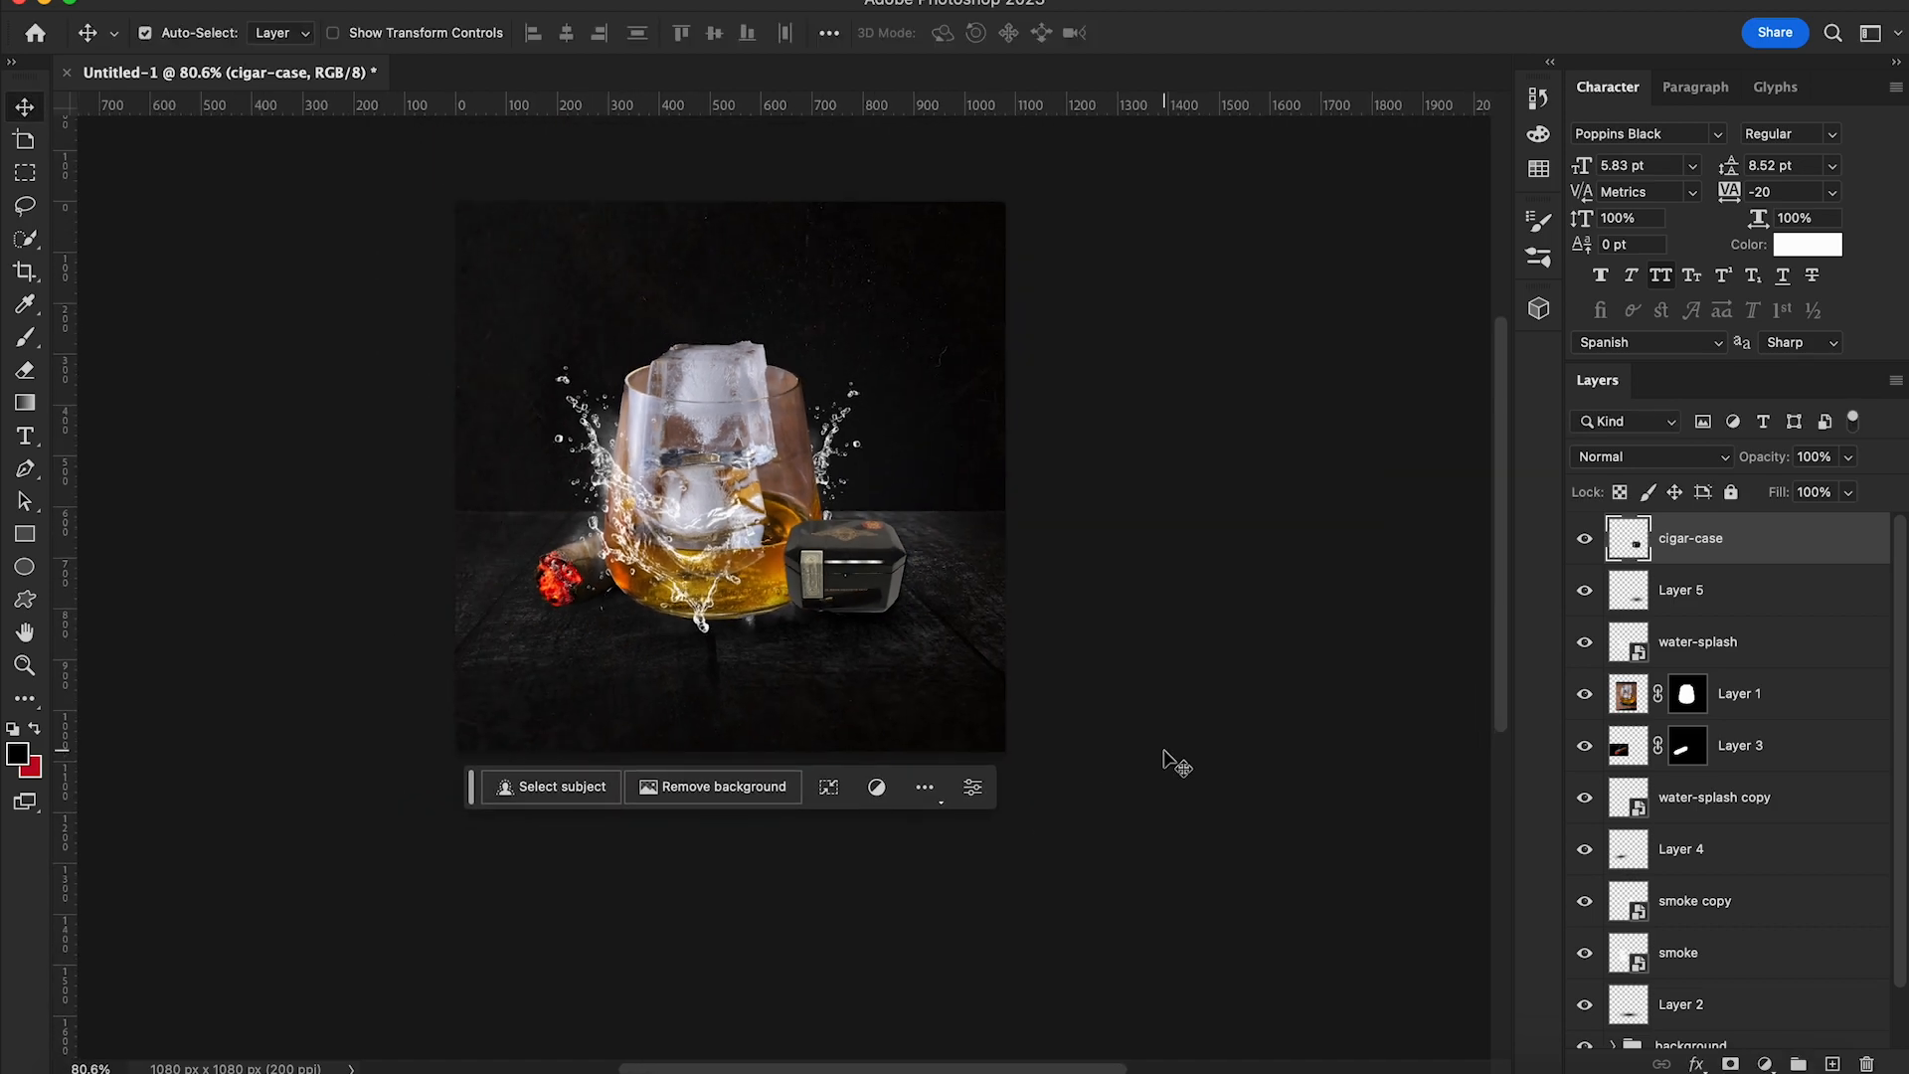
Clip a Brightness/Contrast adjustment to the cigar case with brightness -23 and contrast 34
{"action": "left_click", "coordinate": [1761, 1063]}
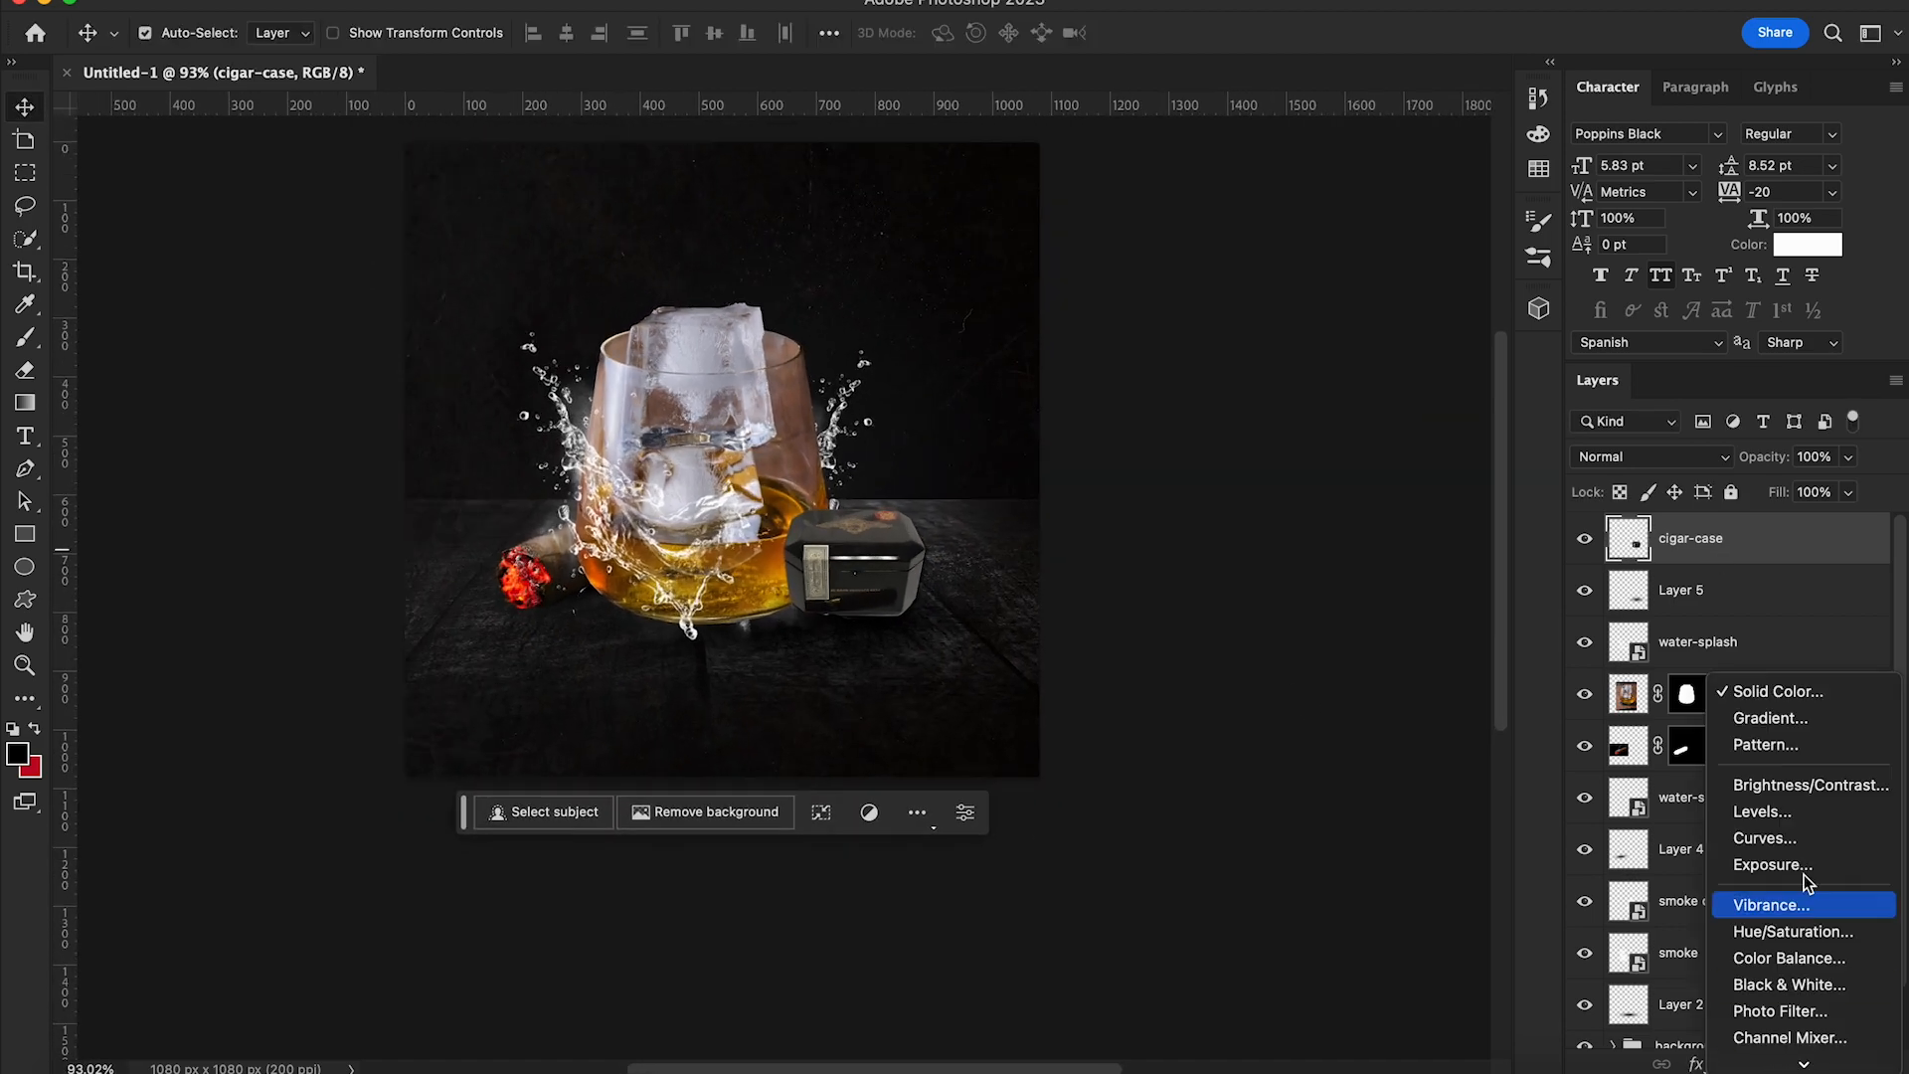
{"action": "left_click", "coordinate": [1816, 785]}
{"action": "left_click", "coordinate": [1716, 686]}
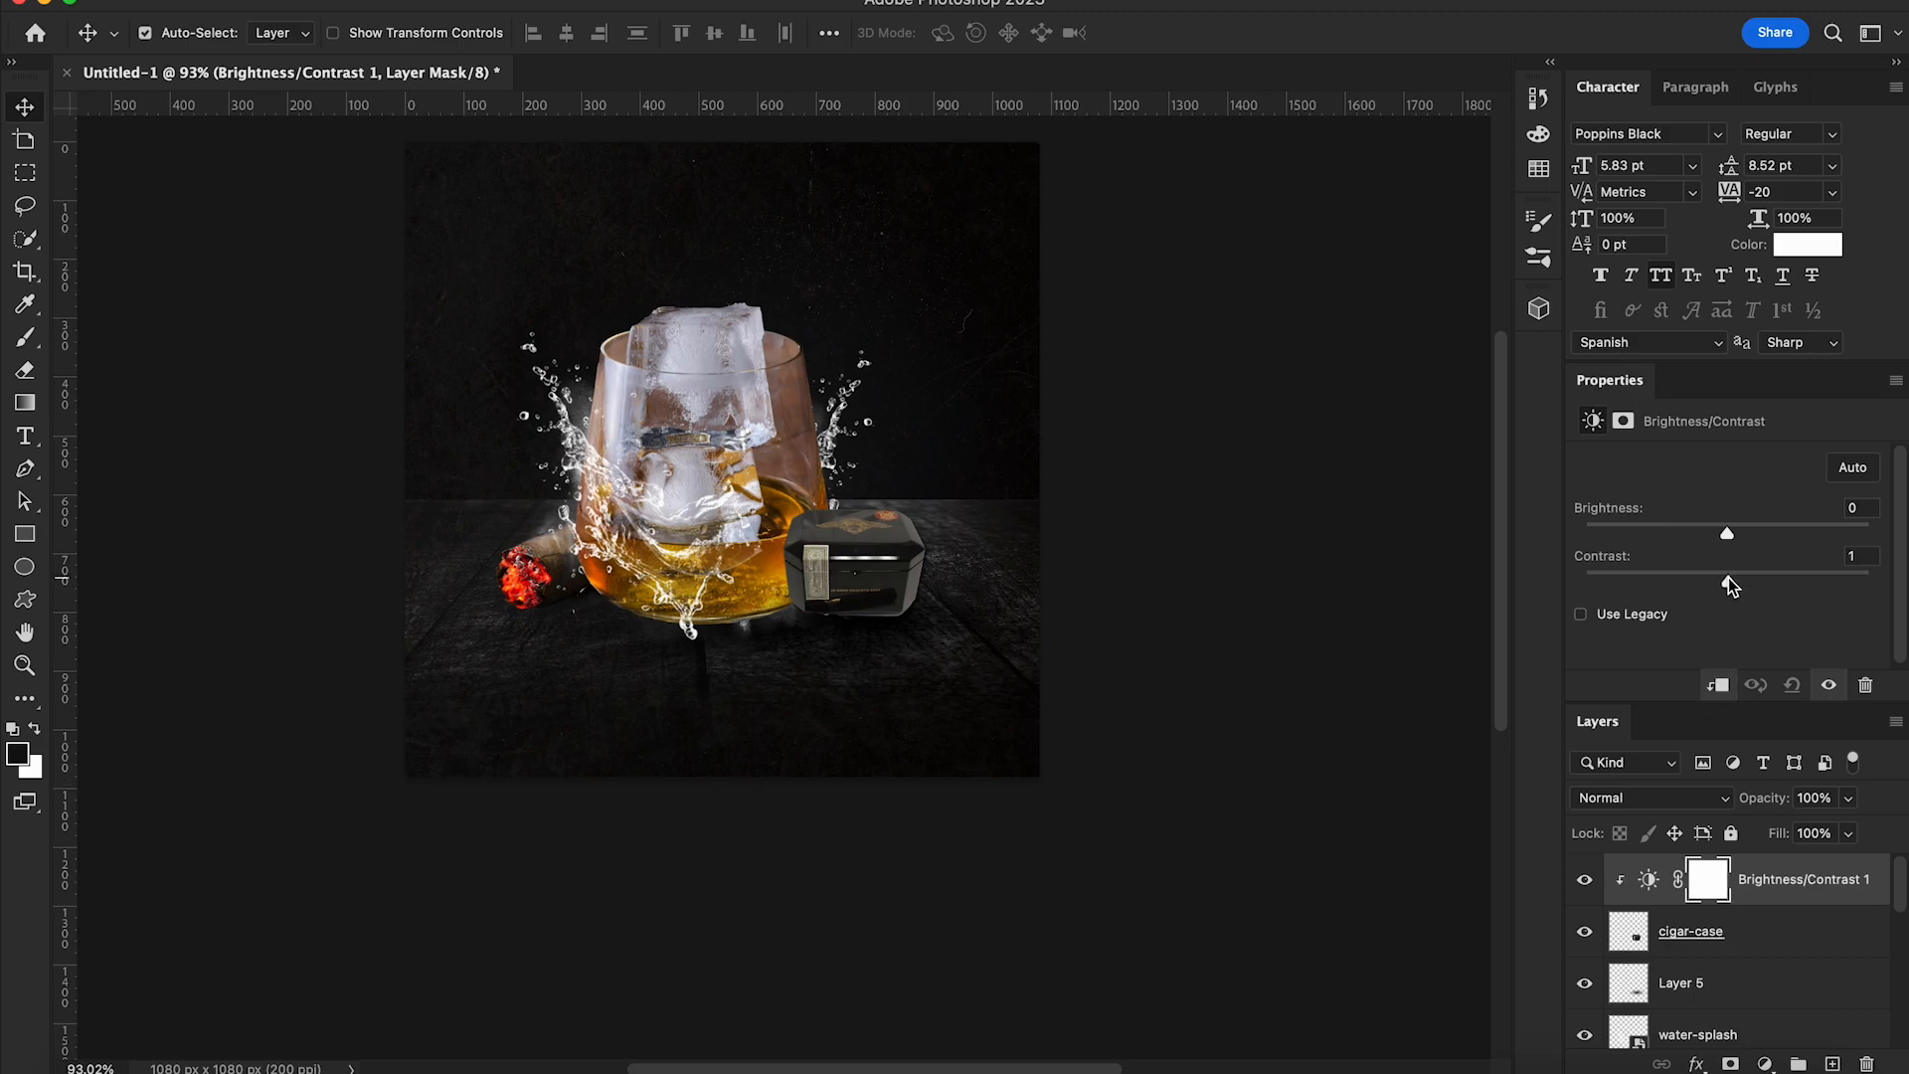
{"action": "left_click_drag", "start_coordinate": [1728, 529], "coordinate": [1709, 532]}
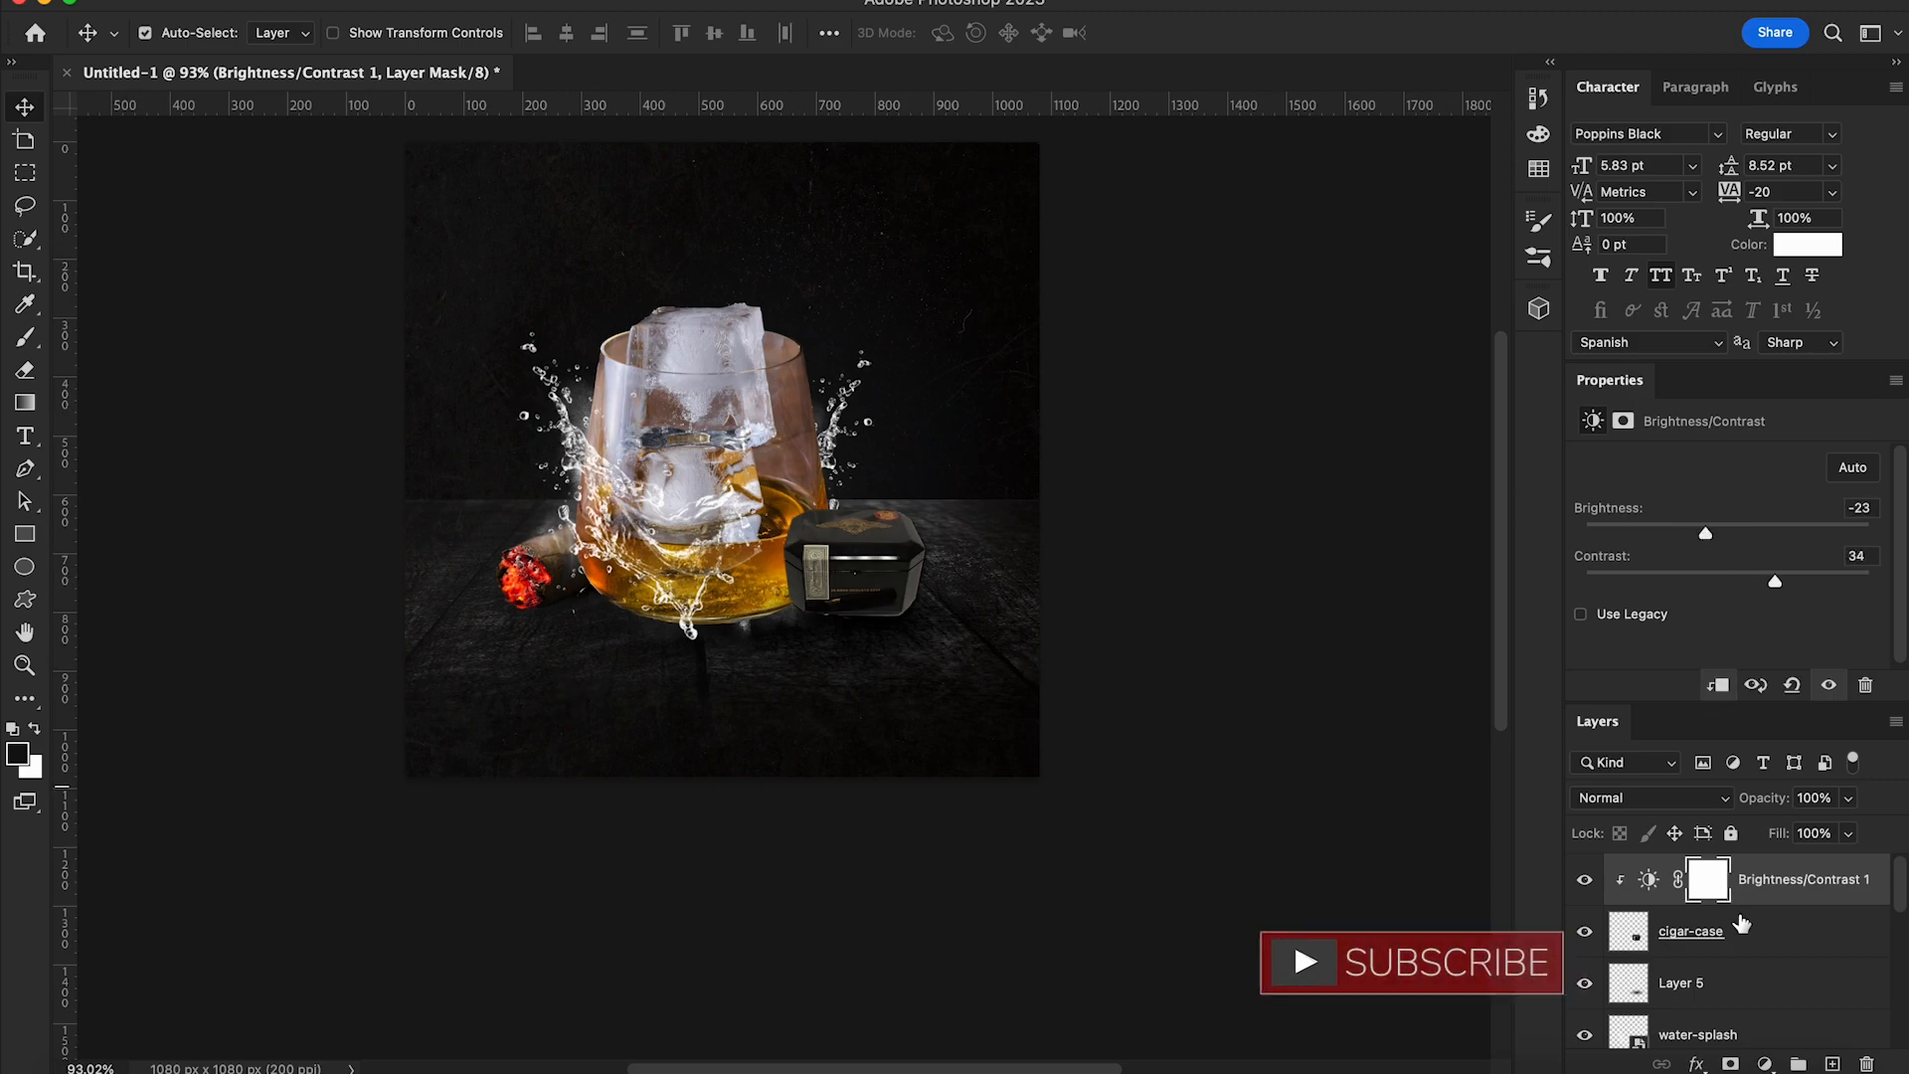
Apply the layer mask on the whisky glass layer, Layer 1
{"action": "scroll", "coordinate": [1761, 928], "scroll_direction": "down", "scroll_amount": 3}
{"action": "left_click", "coordinate": [1759, 956]}
{"action": "right_click", "coordinate": [1691, 958]}
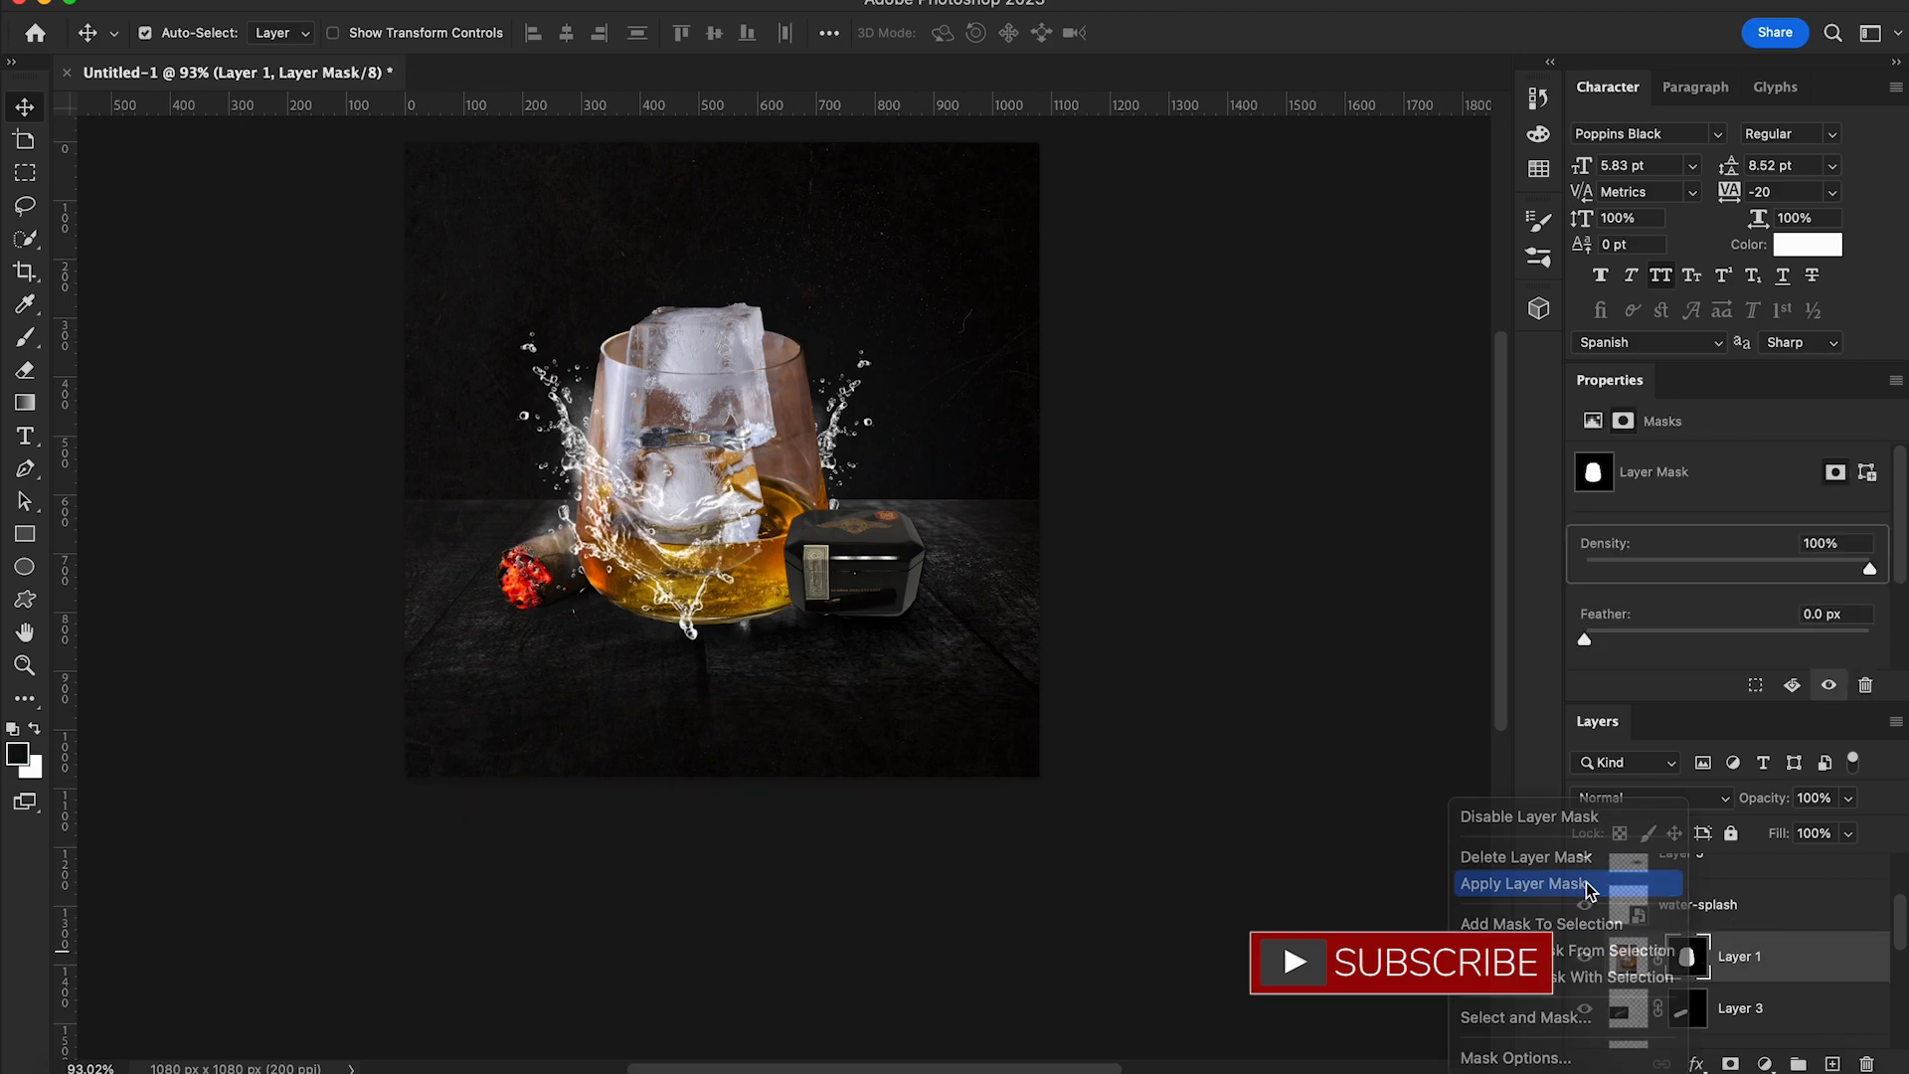
{"action": "left_click", "coordinate": [1532, 886]}
Clip a Brightness/Contrast adjustment to the whisky glass with brightness 20 and contrast 53
{"action": "left_click", "coordinate": [1766, 1065]}
{"action": "left_click", "coordinate": [1808, 786]}
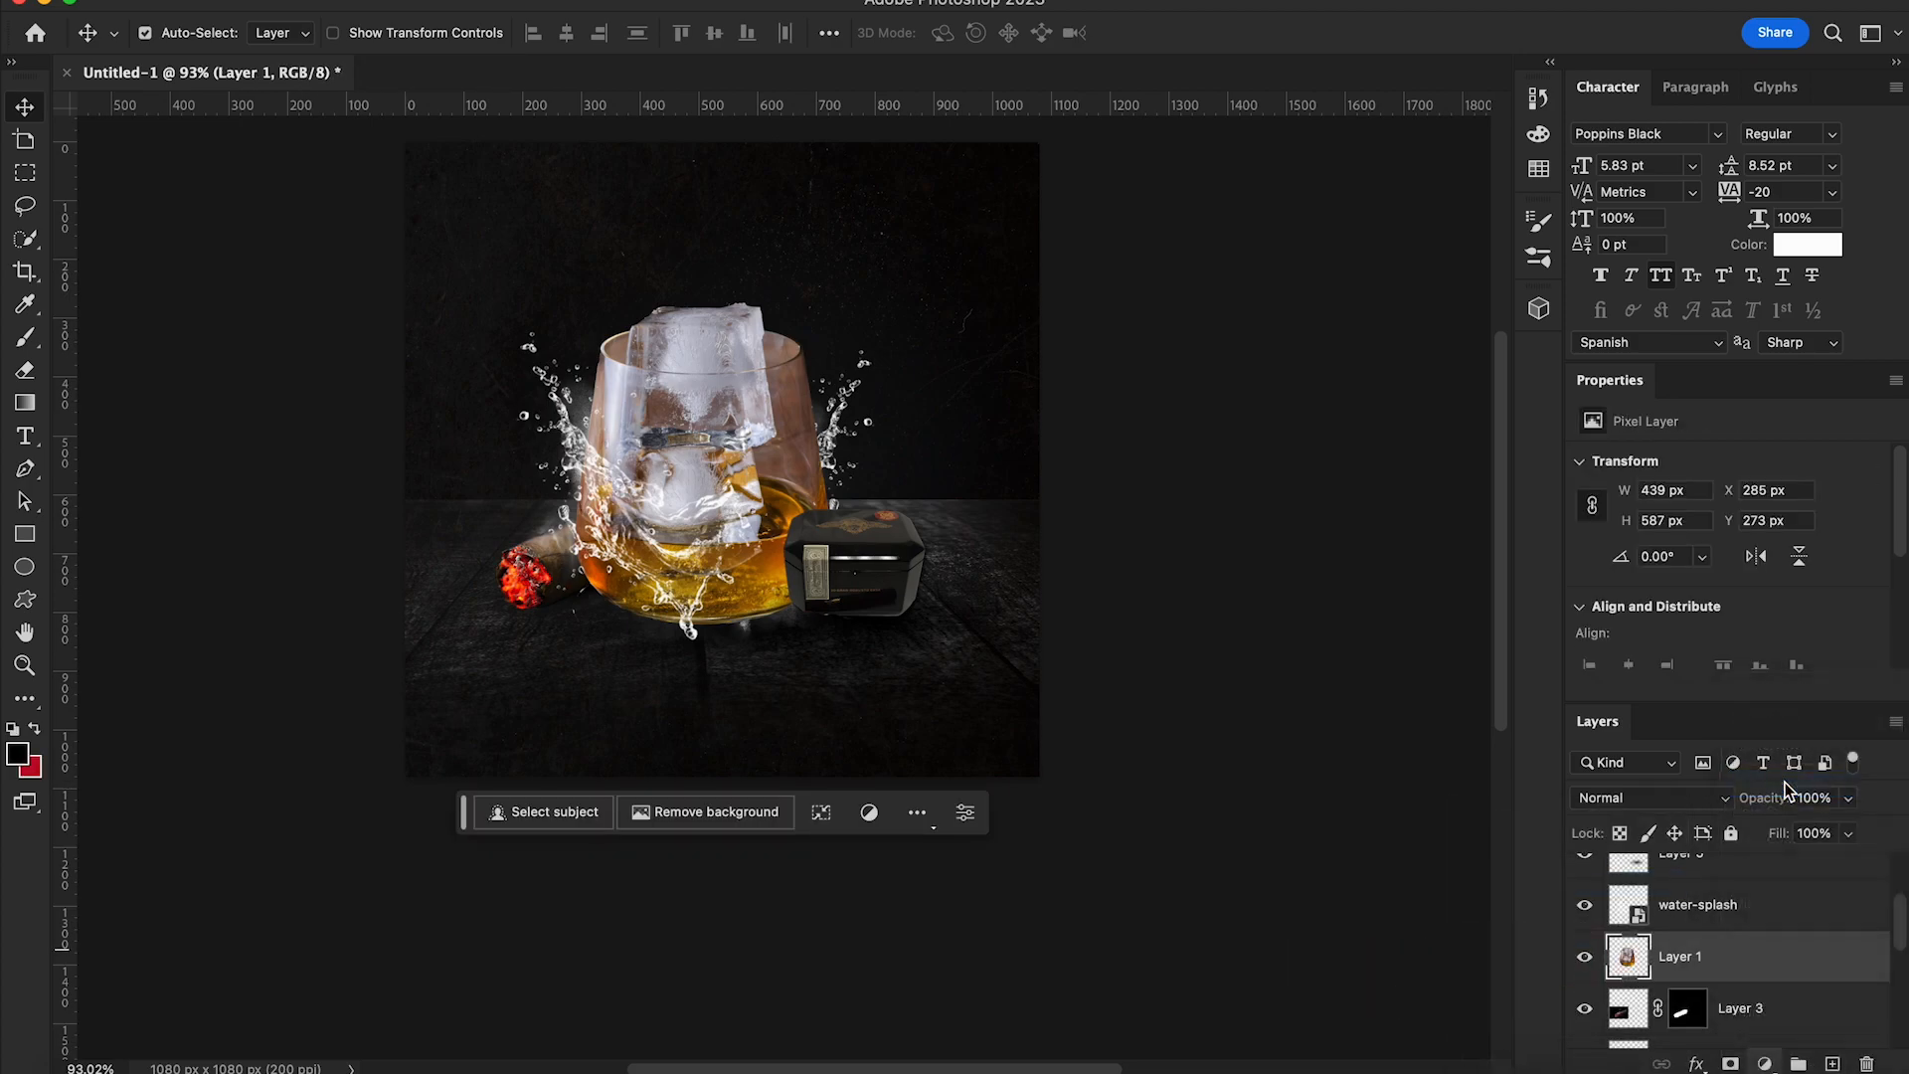
{"action": "left_click", "coordinate": [1720, 686]}
{"action": "left_click_drag", "start_coordinate": [1800, 577], "coordinate": [1746, 527]}
Clip a Color Balance adjustment to the glass with midtones at red +22, green +1 and yellow -15
{"action": "left_click", "coordinate": [1765, 1064]}
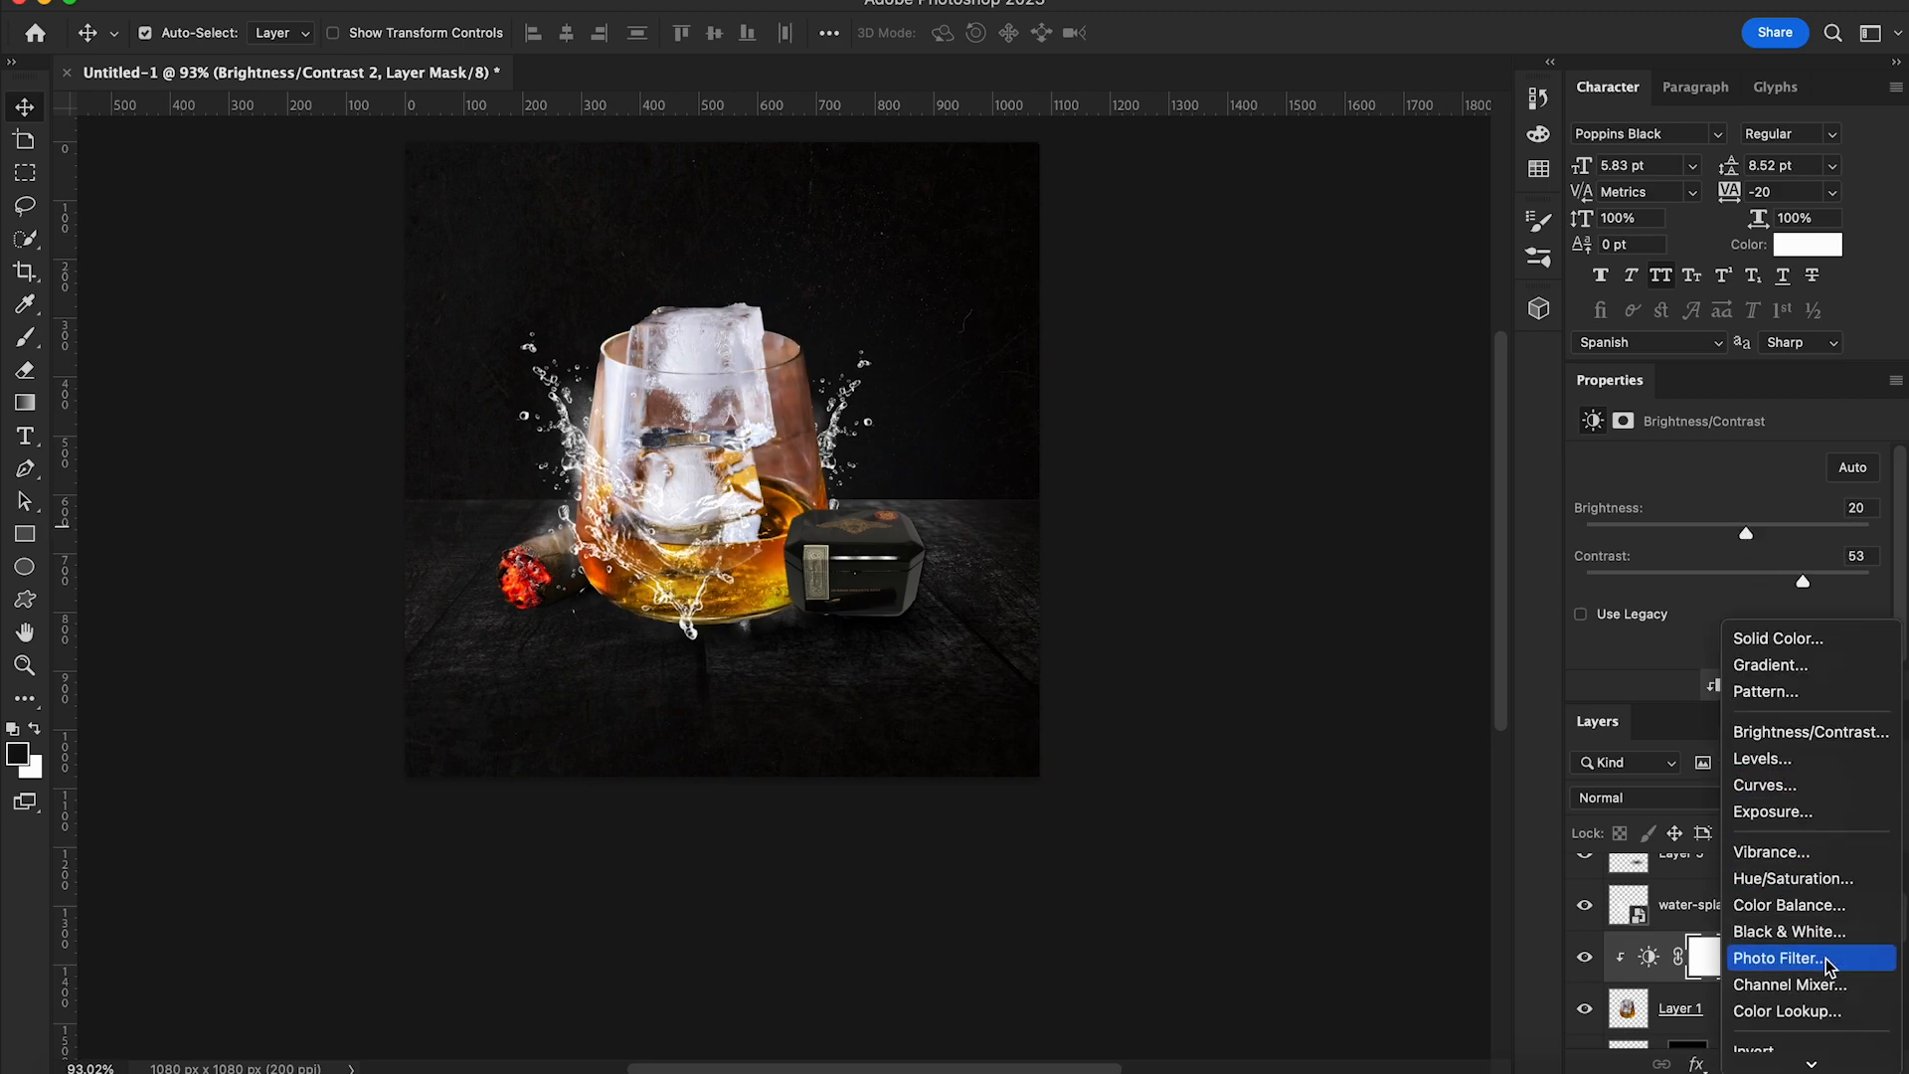
{"action": "left_click", "coordinate": [1820, 800]}
{"action": "left_click", "coordinate": [1720, 686]}
{"action": "left_click_drag", "start_coordinate": [1693, 605], "coordinate": [1720, 519]}
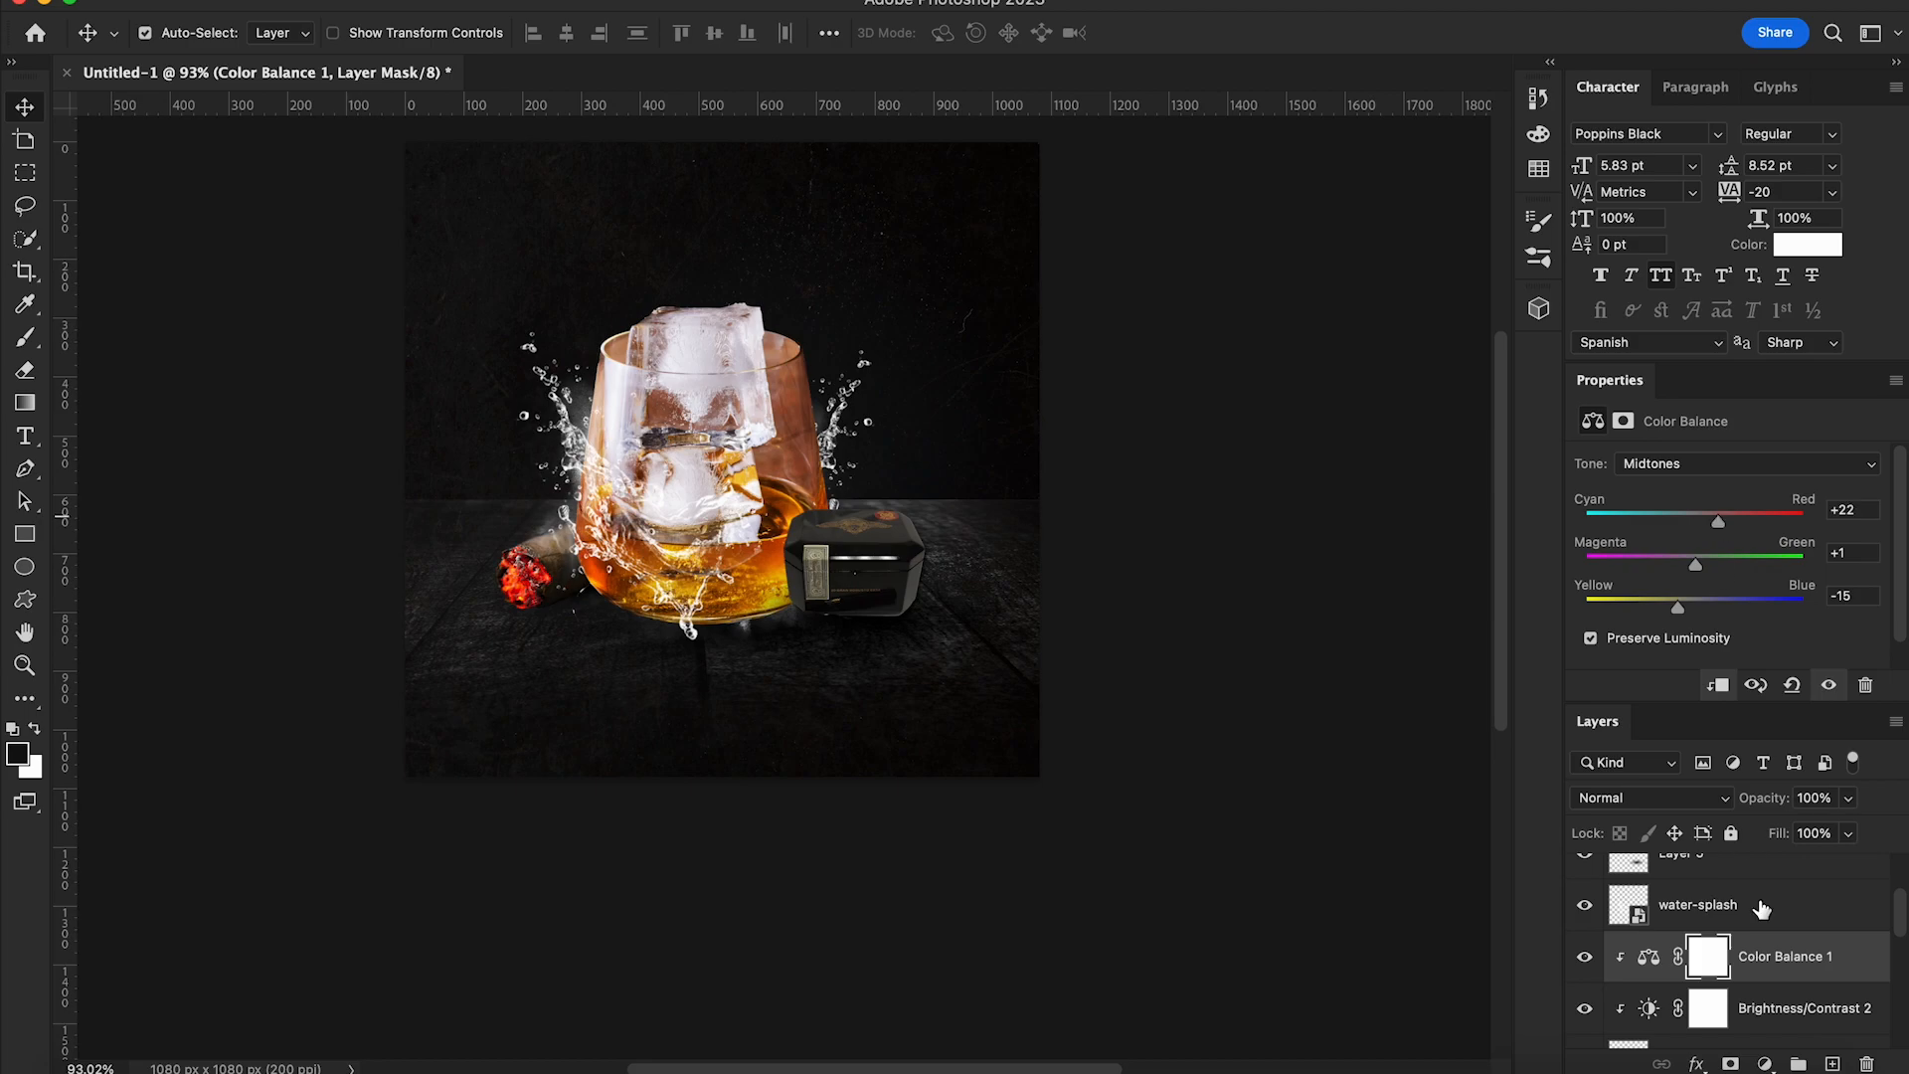
Clip a Curves adjustment to the glass, adding one point that lifts the darker tones and one that lowers the highlights
{"action": "left_click", "coordinate": [1768, 1063]}
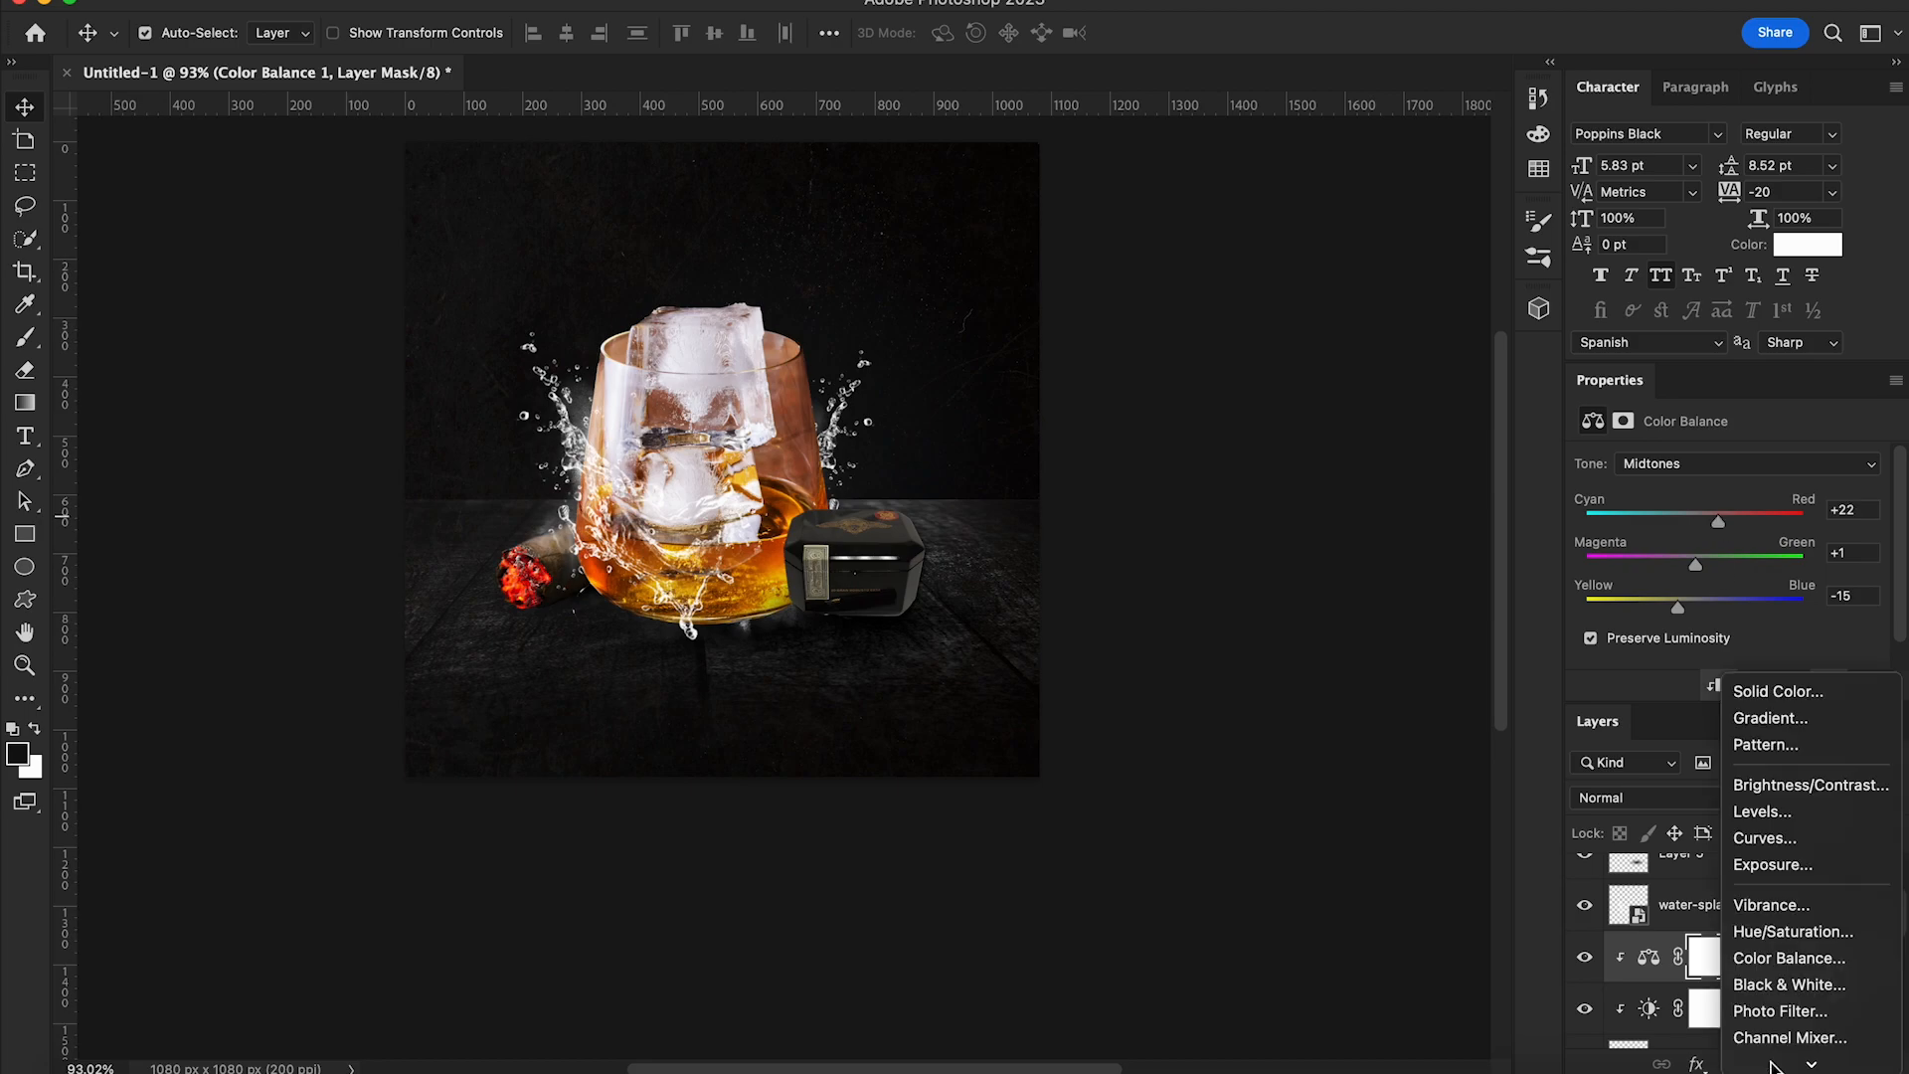
{"action": "left_click", "coordinate": [1798, 845]}
{"action": "left_click_drag", "start_coordinate": [1713, 582], "coordinate": [1716, 570]}
{"action": "left_click_drag", "start_coordinate": [1791, 502], "coordinate": [1797, 515]}
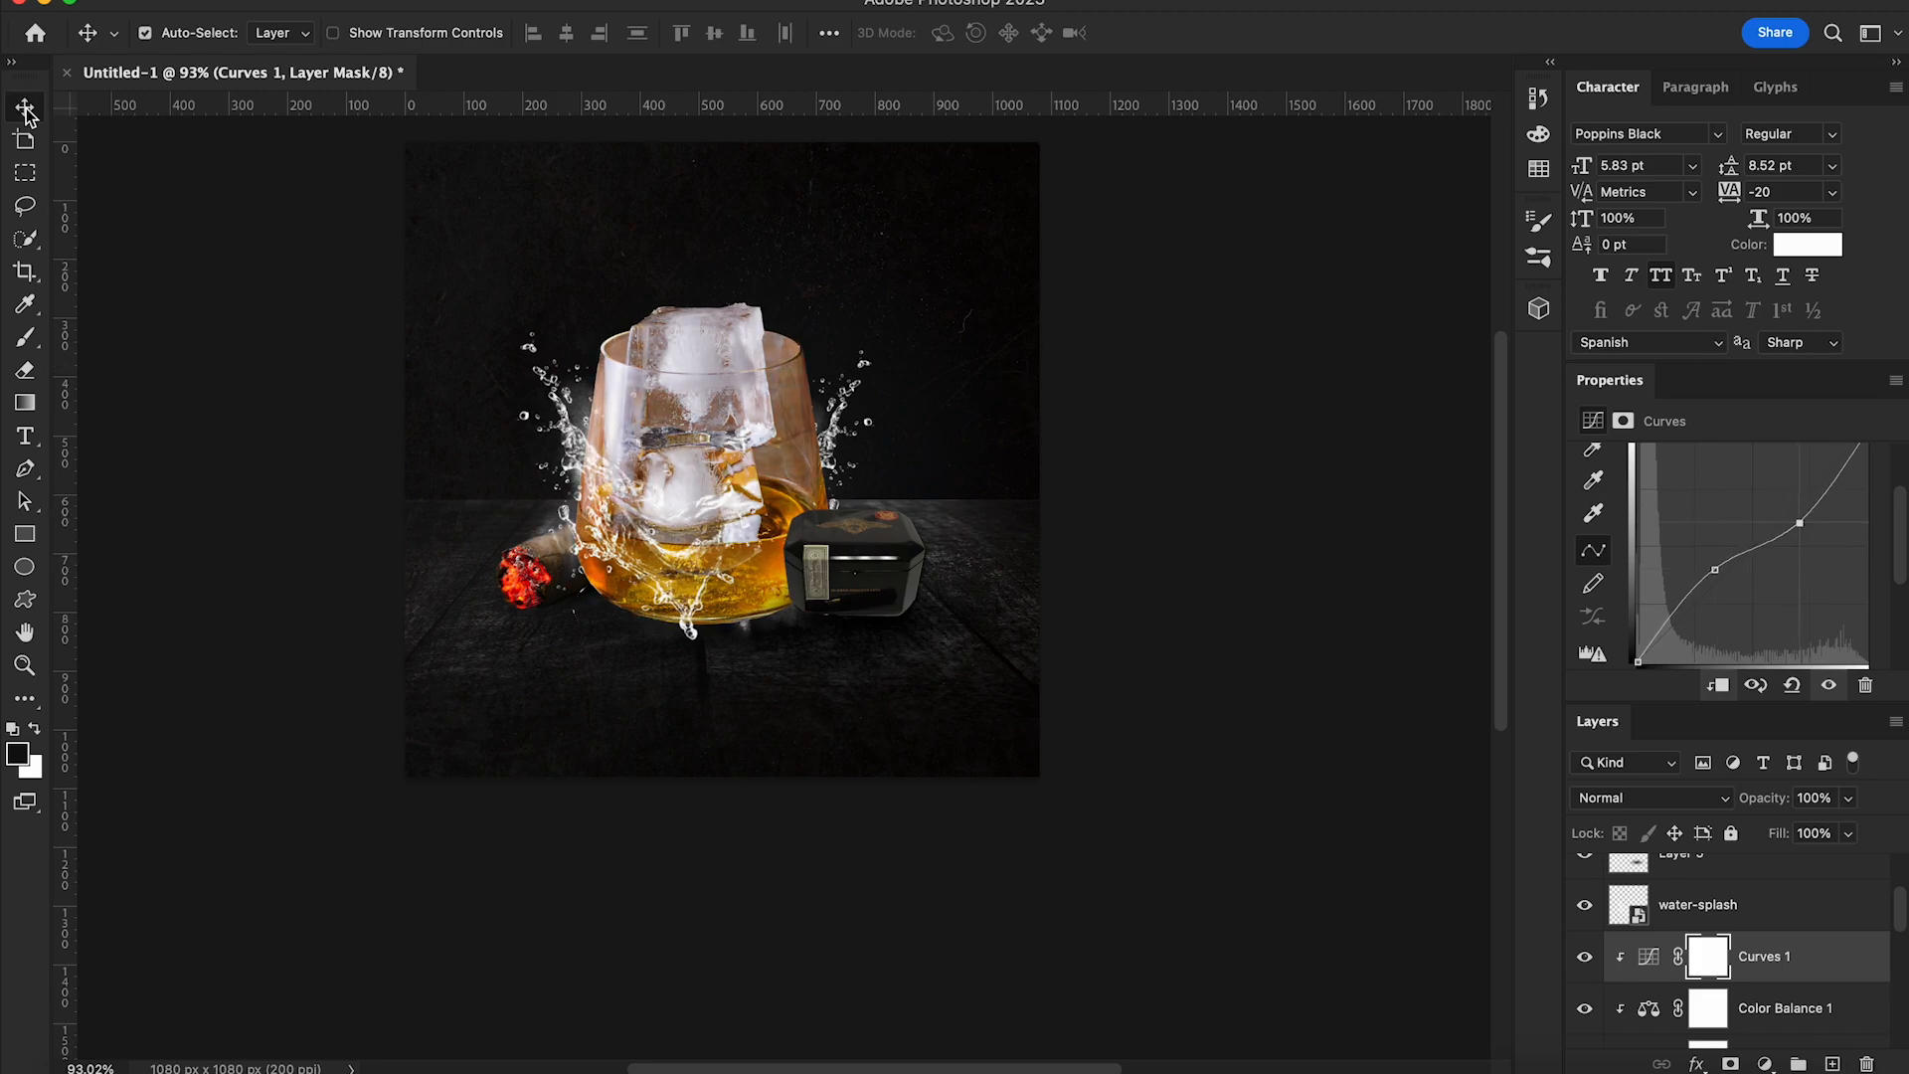
Group all layers from Layer 2 up to the cigar case's adjustment and name the group "objects"
{"action": "scroll", "coordinate": [1814, 933], "scroll_direction": "up", "scroll_amount": 2}
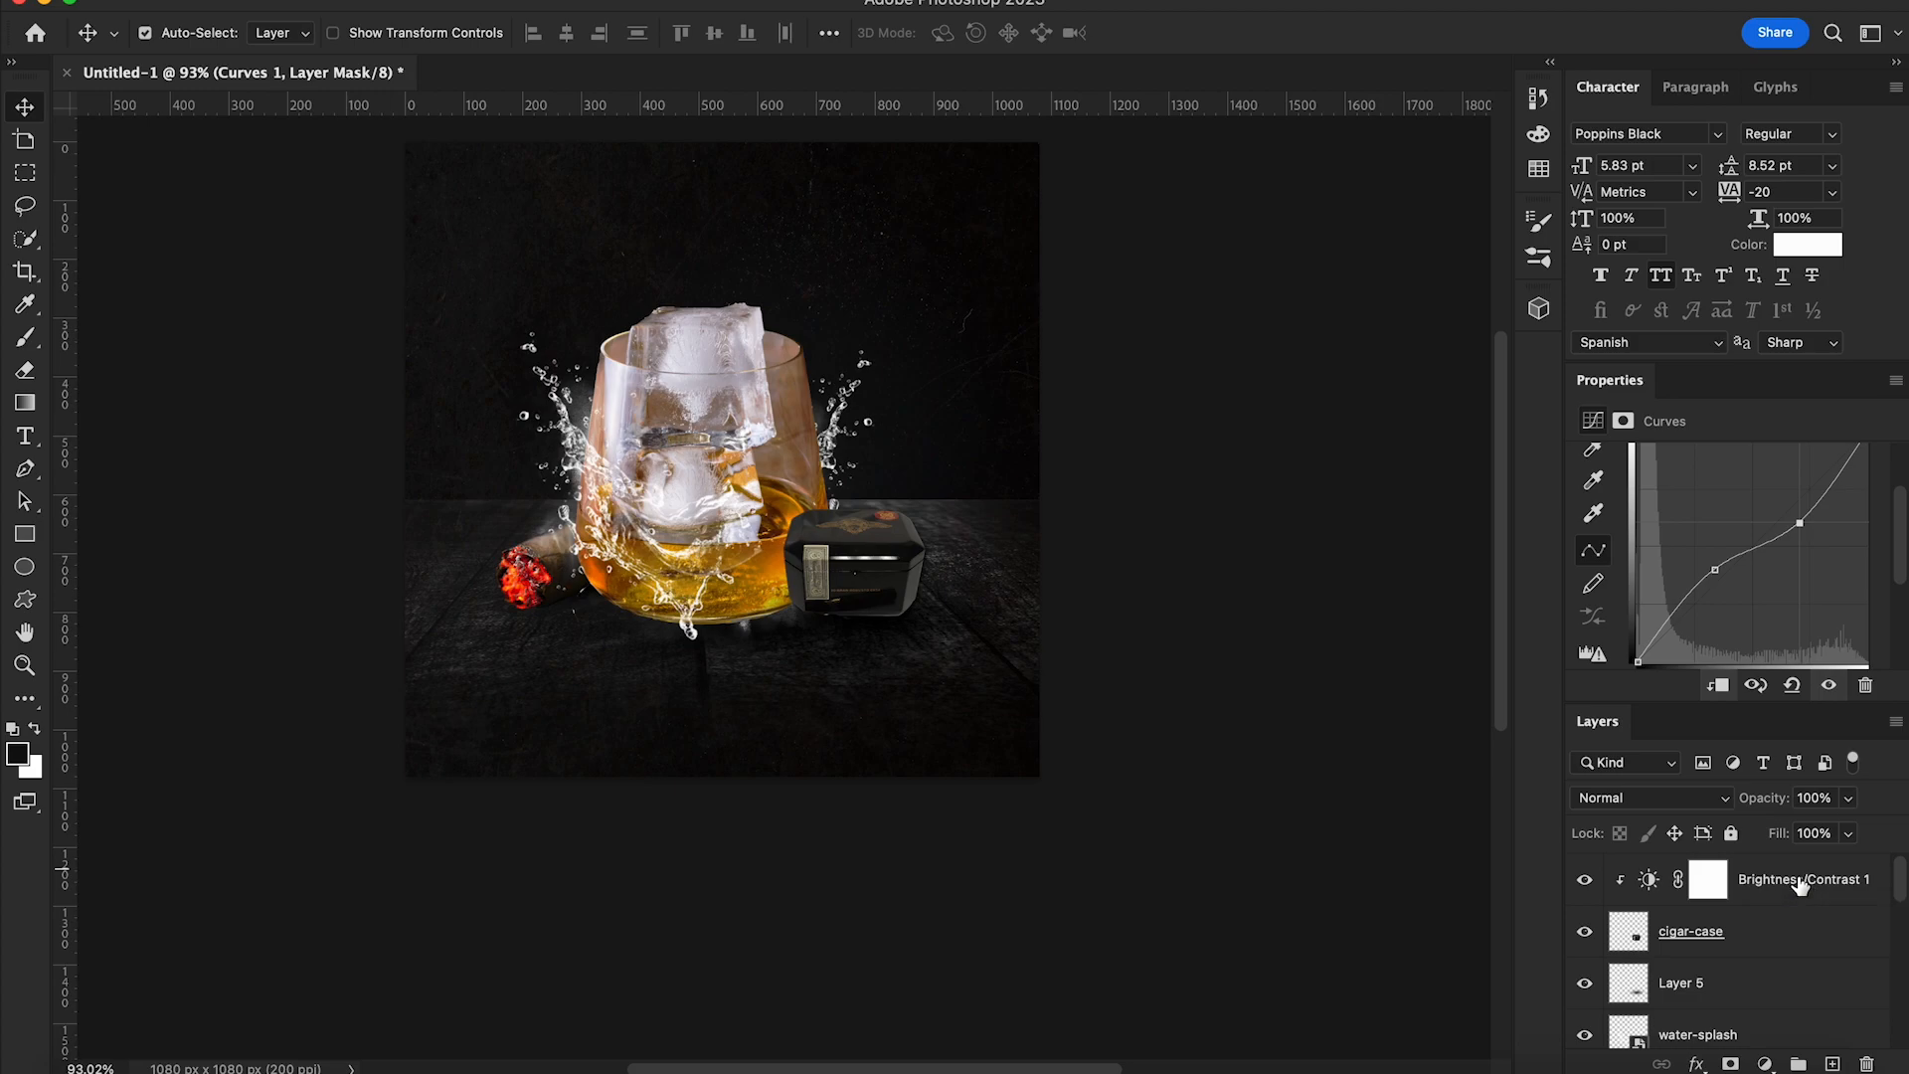
{"action": "left_click", "coordinate": [1800, 883]}
{"action": "scroll", "coordinate": [1835, 950], "scroll_direction": "down", "scroll_amount": 1}
{"action": "scroll", "coordinate": [1836, 956], "scroll_direction": "down", "scroll_amount": 5}
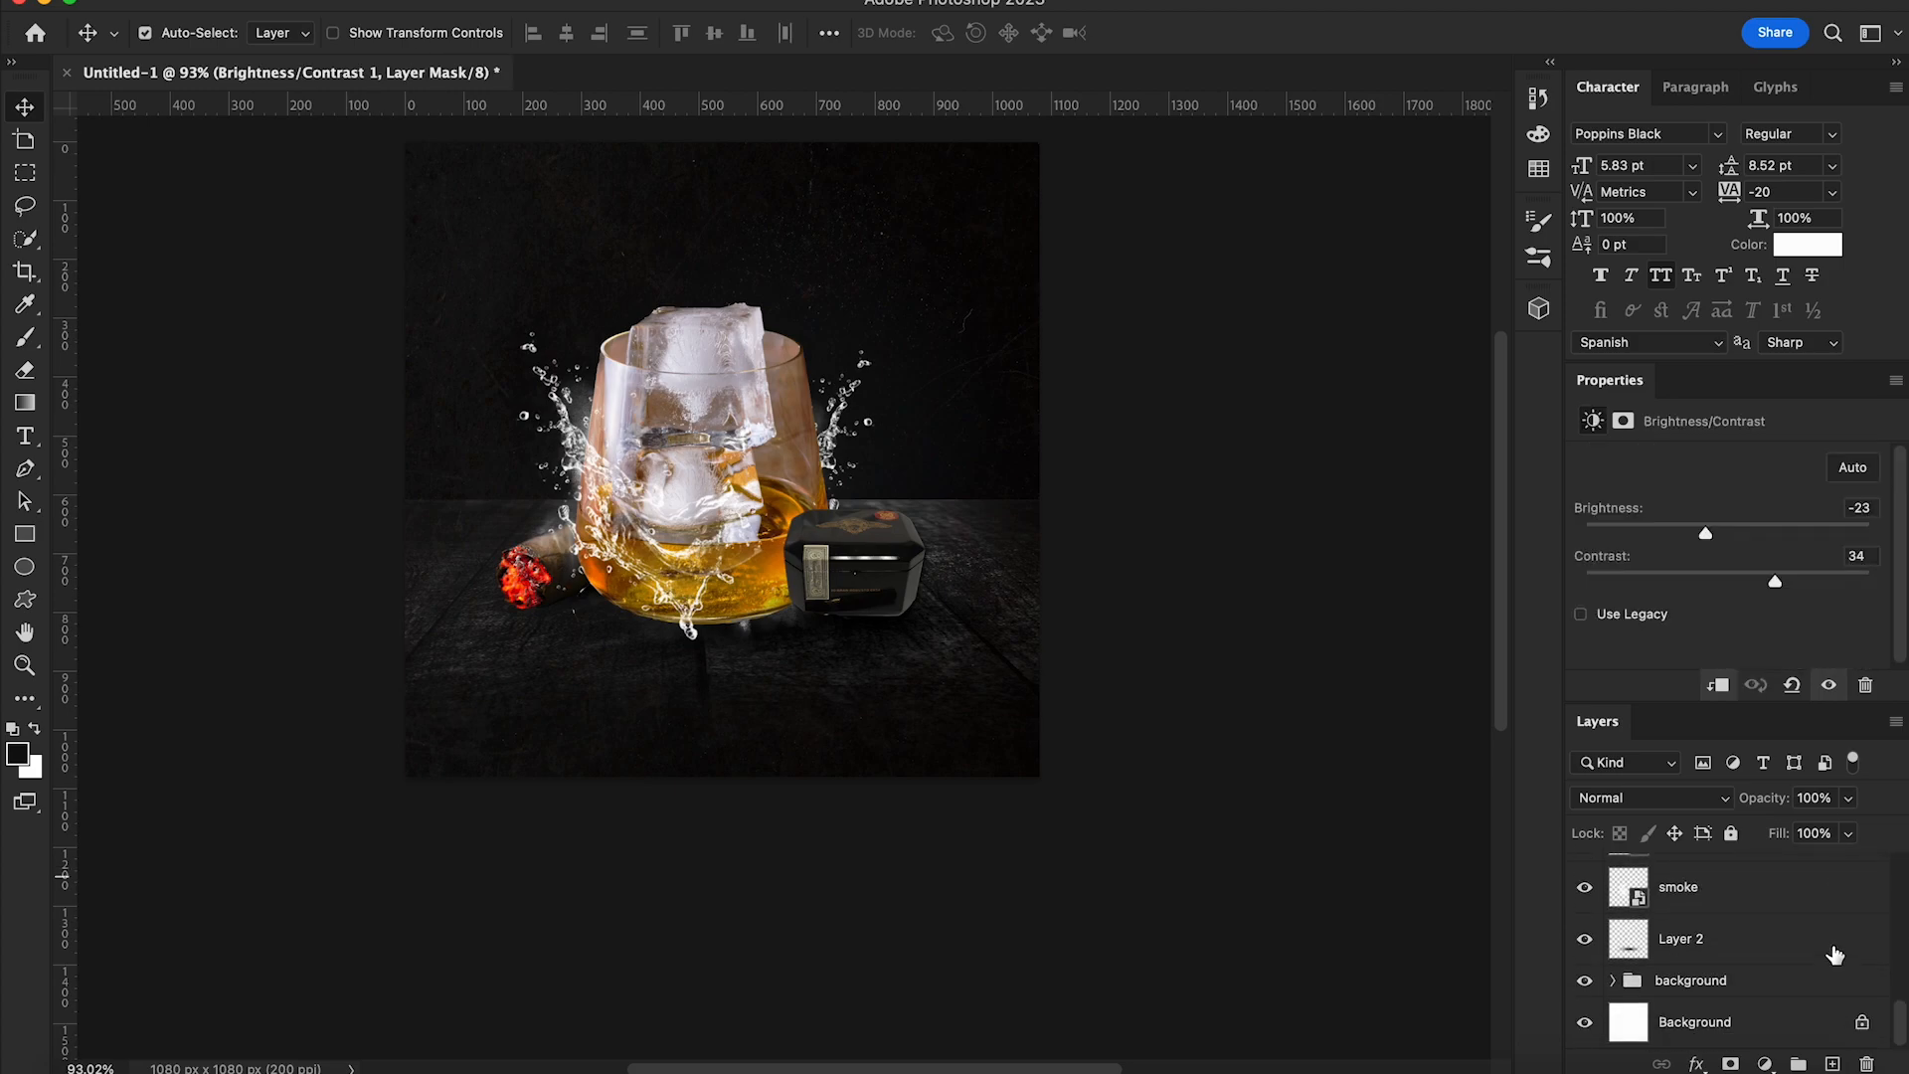
{"action": "left_click", "coordinate": [1836, 952]}
{"action": "scroll", "coordinate": [1807, 908], "scroll_direction": "up", "scroll_amount": 3}
{"action": "left_click", "coordinate": [1807, 895], "text": "shift"}
{"action": "key", "text": "super+g"}
{"action": "double_click", "coordinate": [1681, 870]}
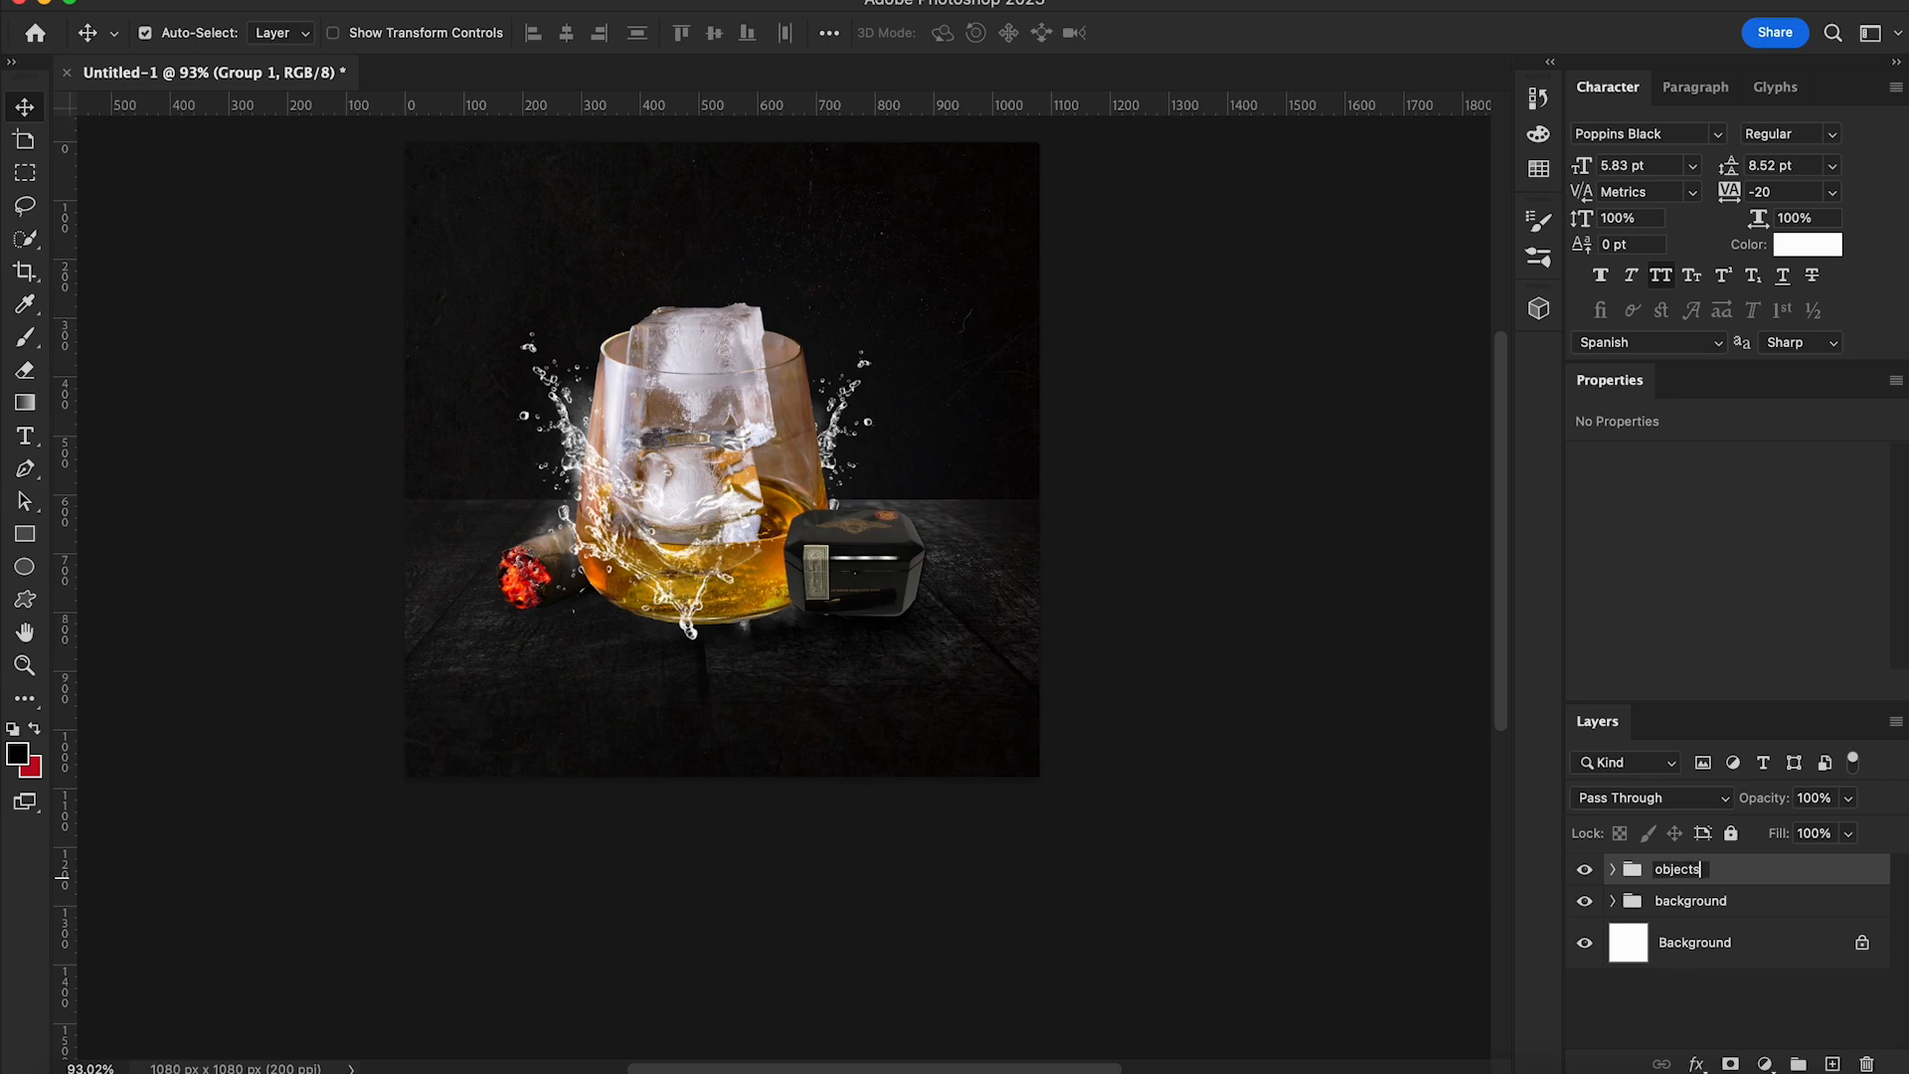
Group the glass layer with its three clipped adjustments as "whisky glass" inside the objects group, and collapse the objects group
{"action": "left_click", "coordinate": [1613, 871]}
{"action": "scroll", "coordinate": [1775, 984], "scroll_direction": "down", "scroll_amount": 3}
{"action": "scroll", "coordinate": [1776, 984], "scroll_direction": "up", "scroll_amount": 1}
{"action": "scroll", "coordinate": [1775, 985], "scroll_direction": "down", "scroll_amount": 3}
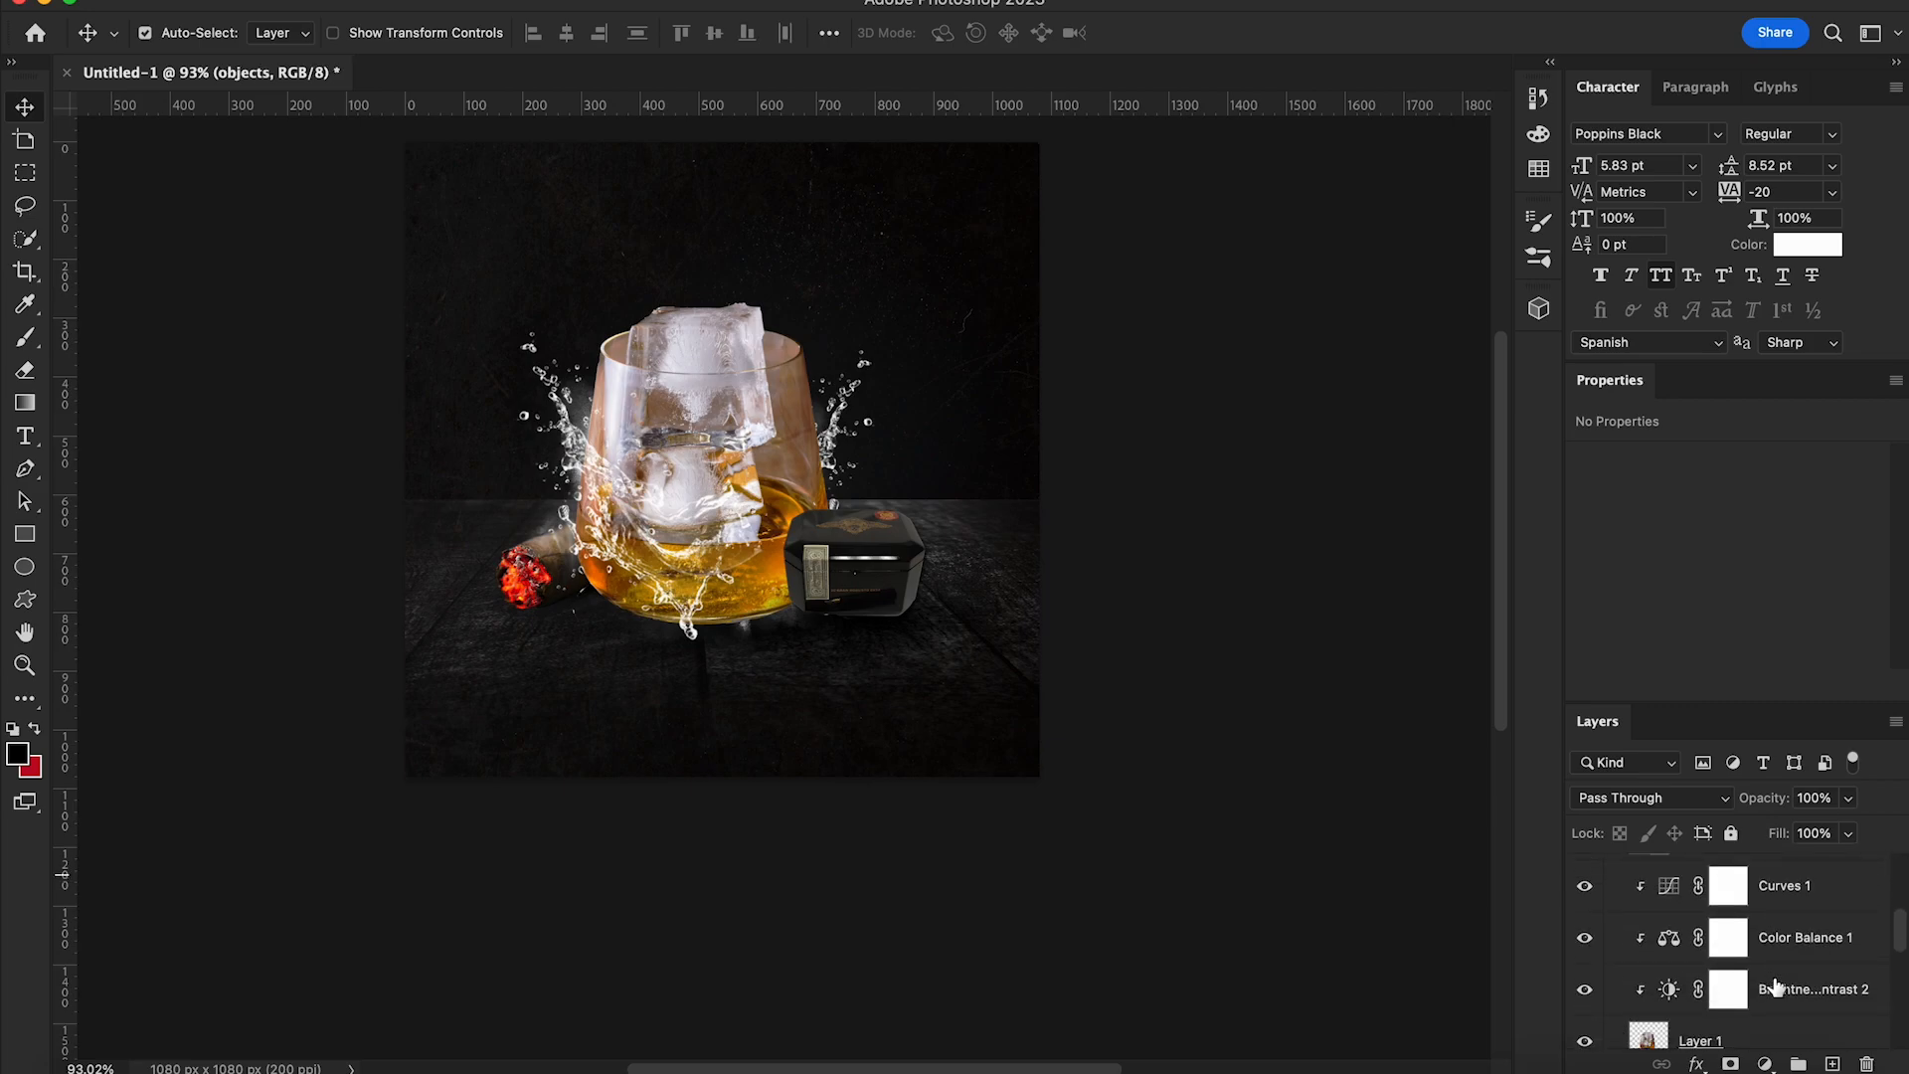
{"action": "left_click", "coordinate": [1810, 885]}
{"action": "scroll", "coordinate": [1820, 981], "scroll_direction": "down", "scroll_amount": 1}
{"action": "left_click", "coordinate": [1788, 982]}
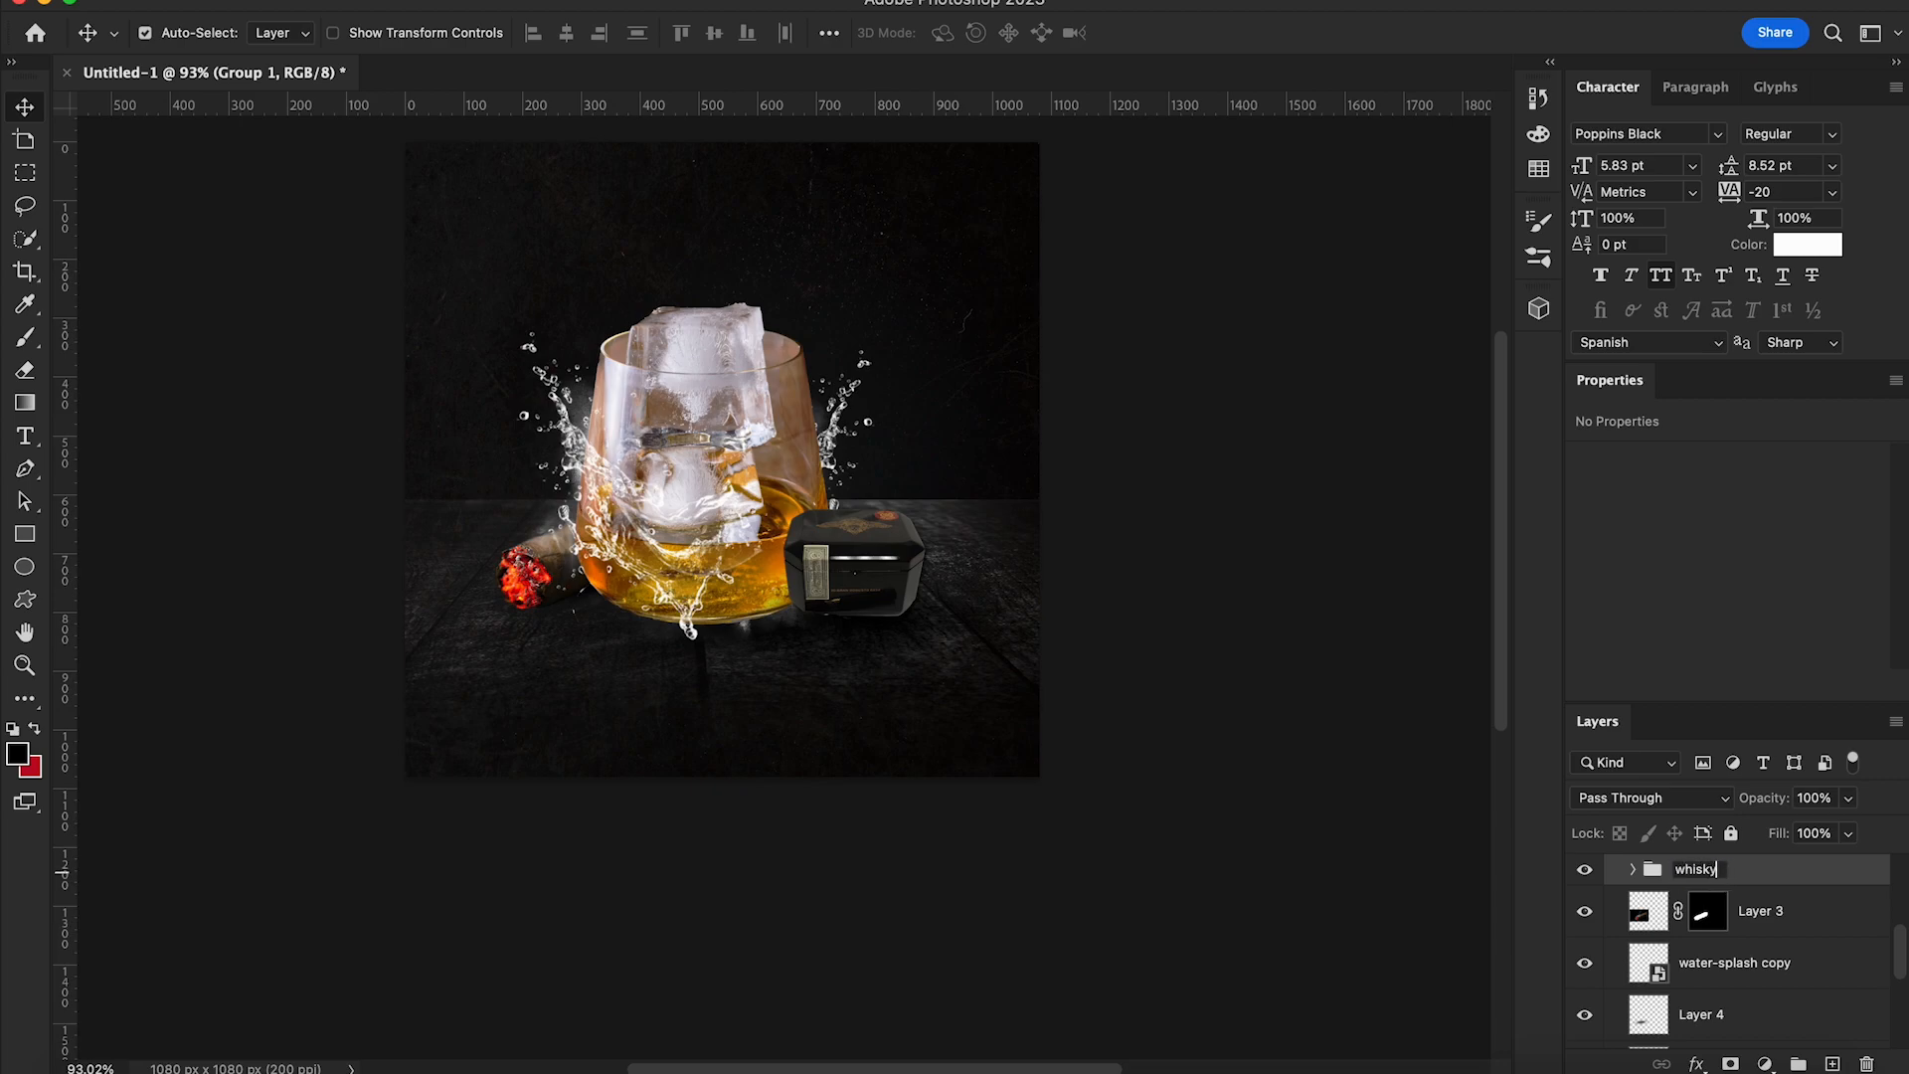
{"action": "type", "text": "ass"}
{"action": "key", "text": "Return"}
{"action": "scroll", "coordinate": [1823, 976], "scroll_direction": "up", "scroll_amount": 5}
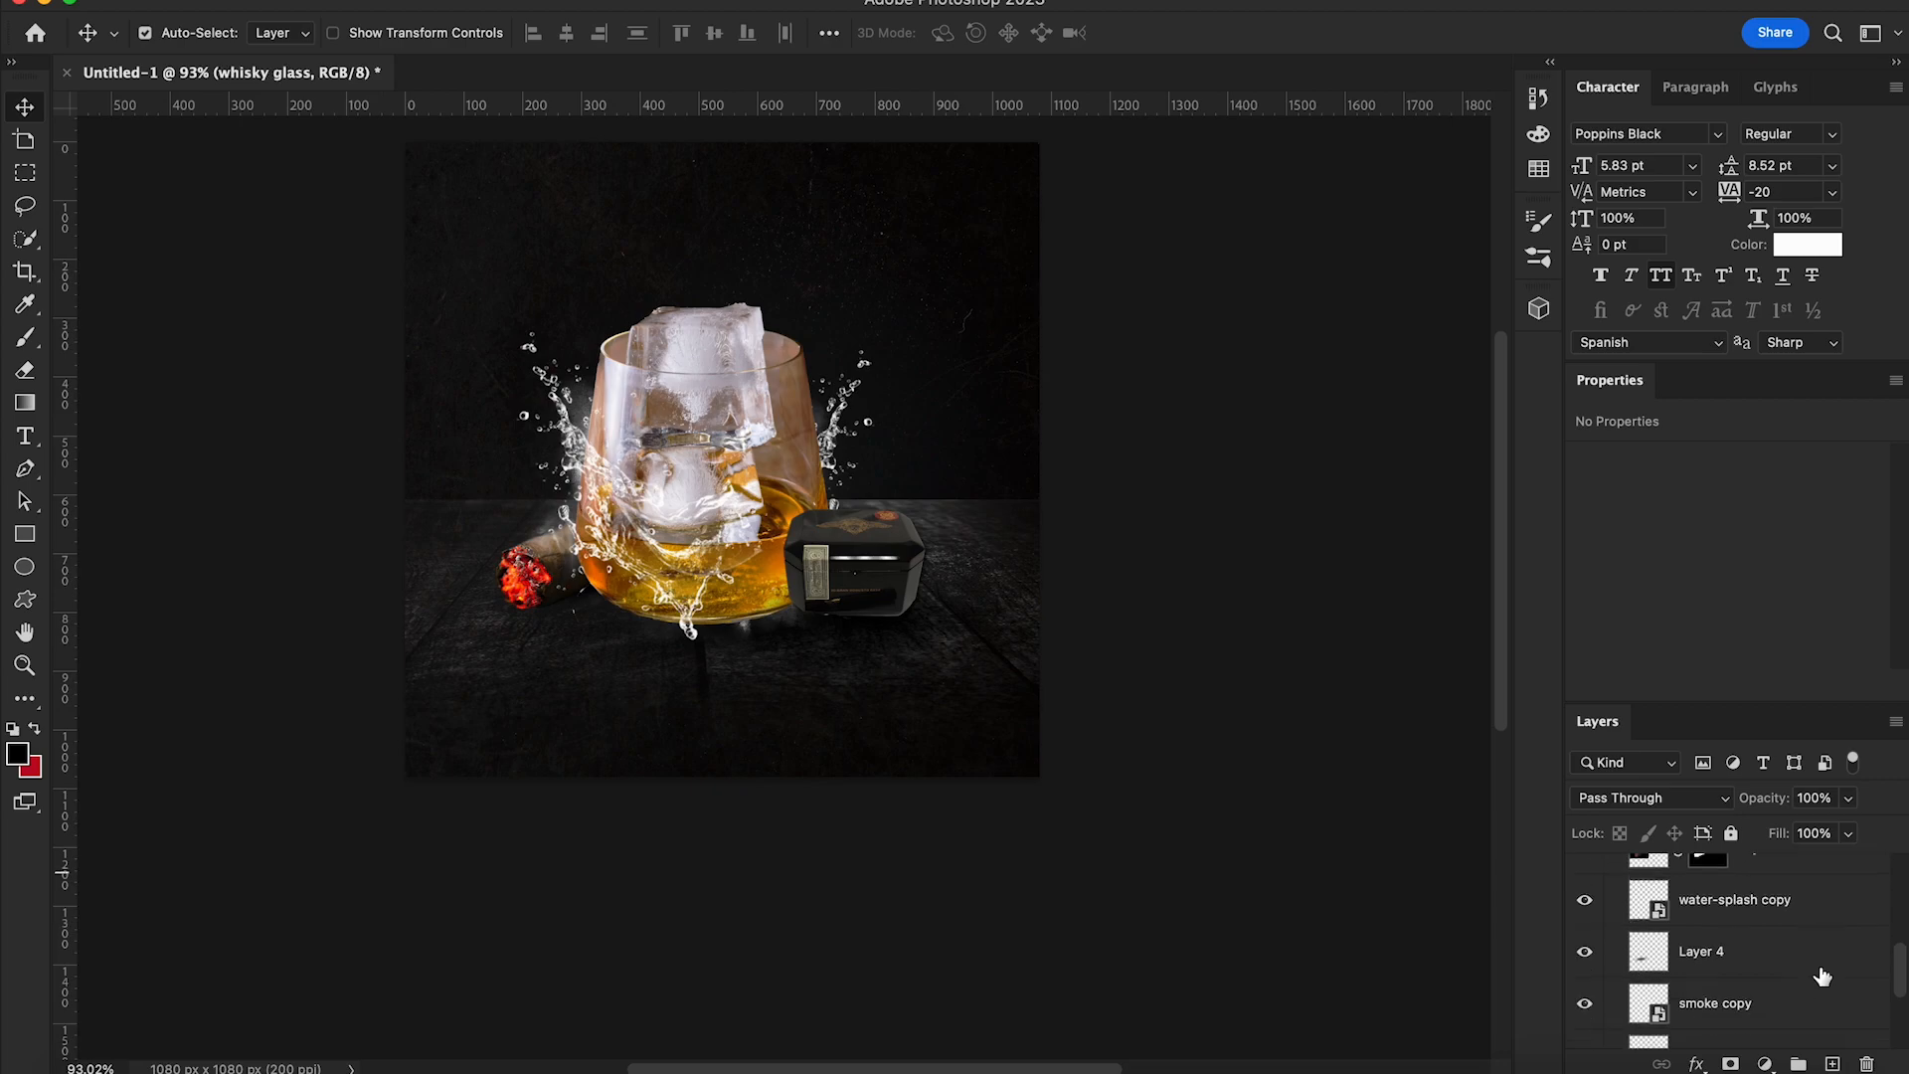
{"action": "left_click", "coordinate": [1614, 872]}
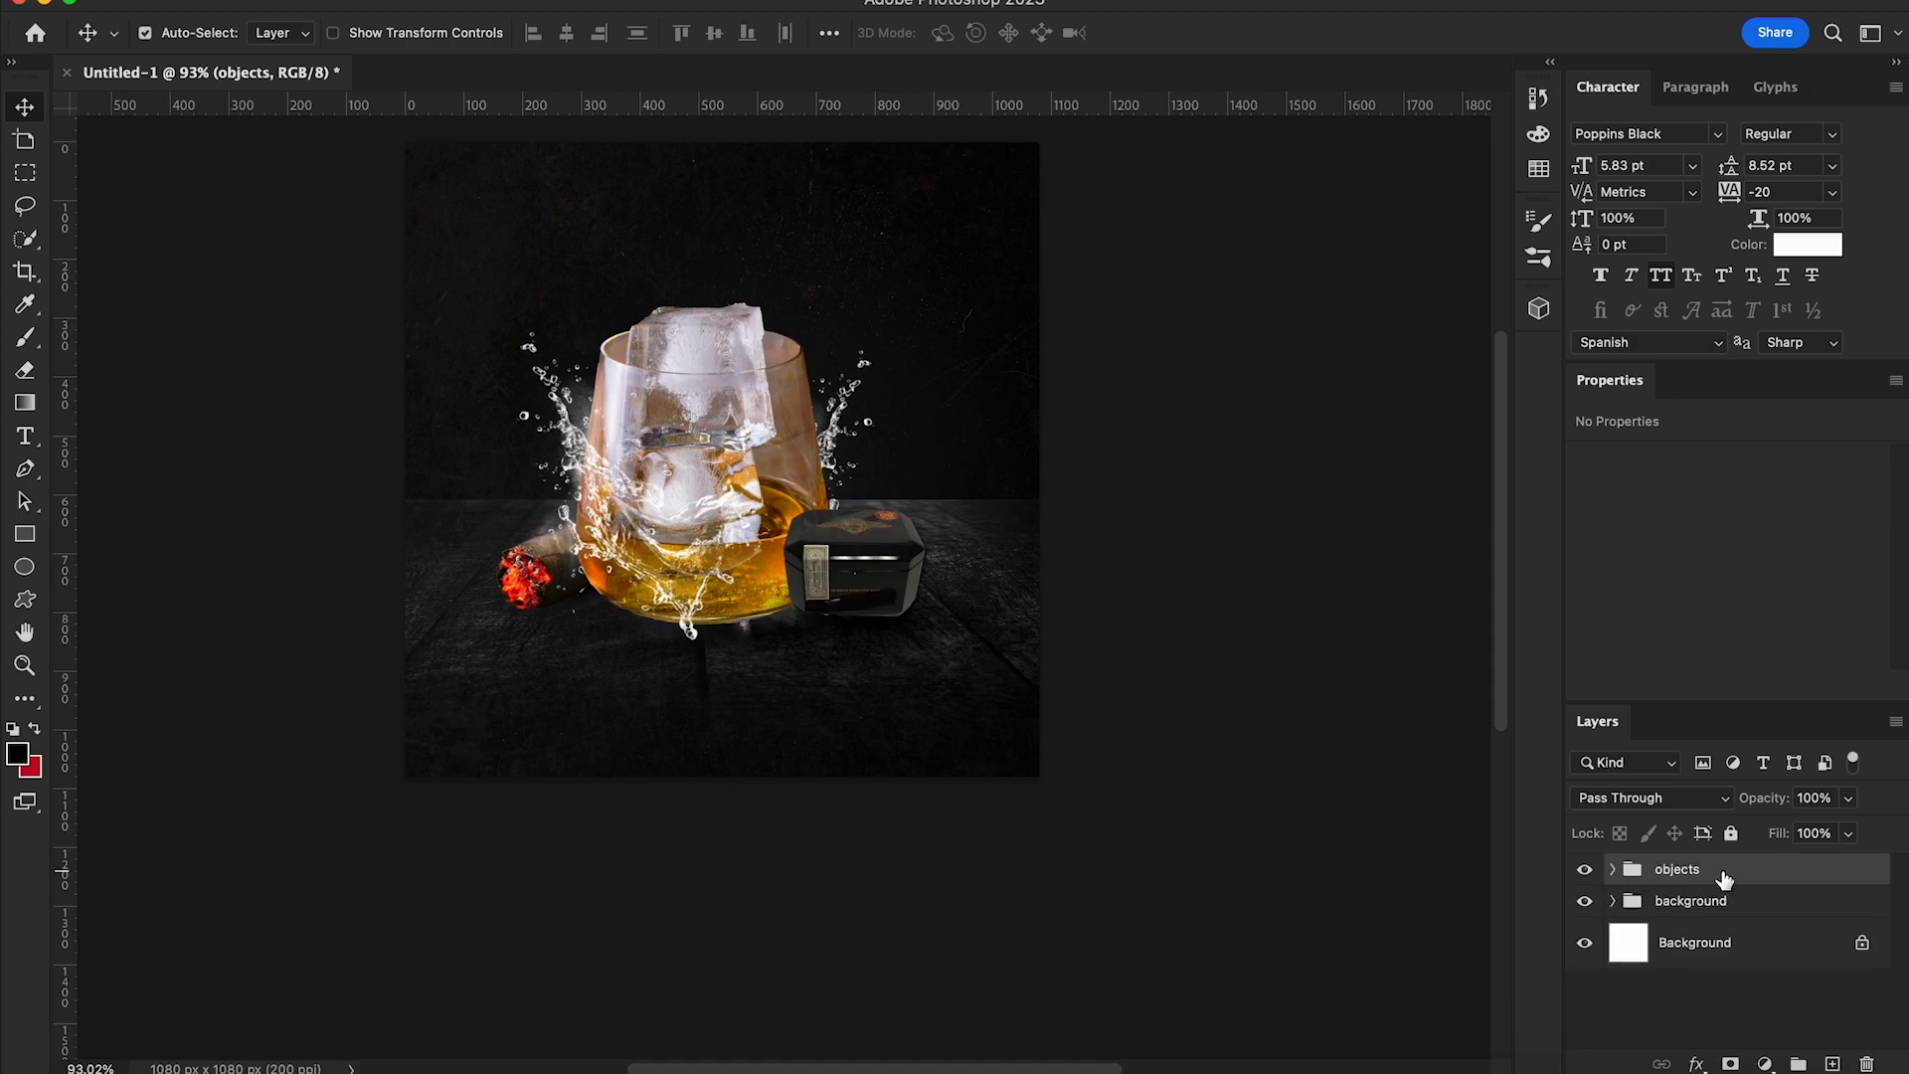
Add the white title text "Whisky" above the glass and scale it up to about 63 pt
{"action": "scroll", "coordinate": [1192, 747], "scroll_direction": "up", "scroll_amount": 2}
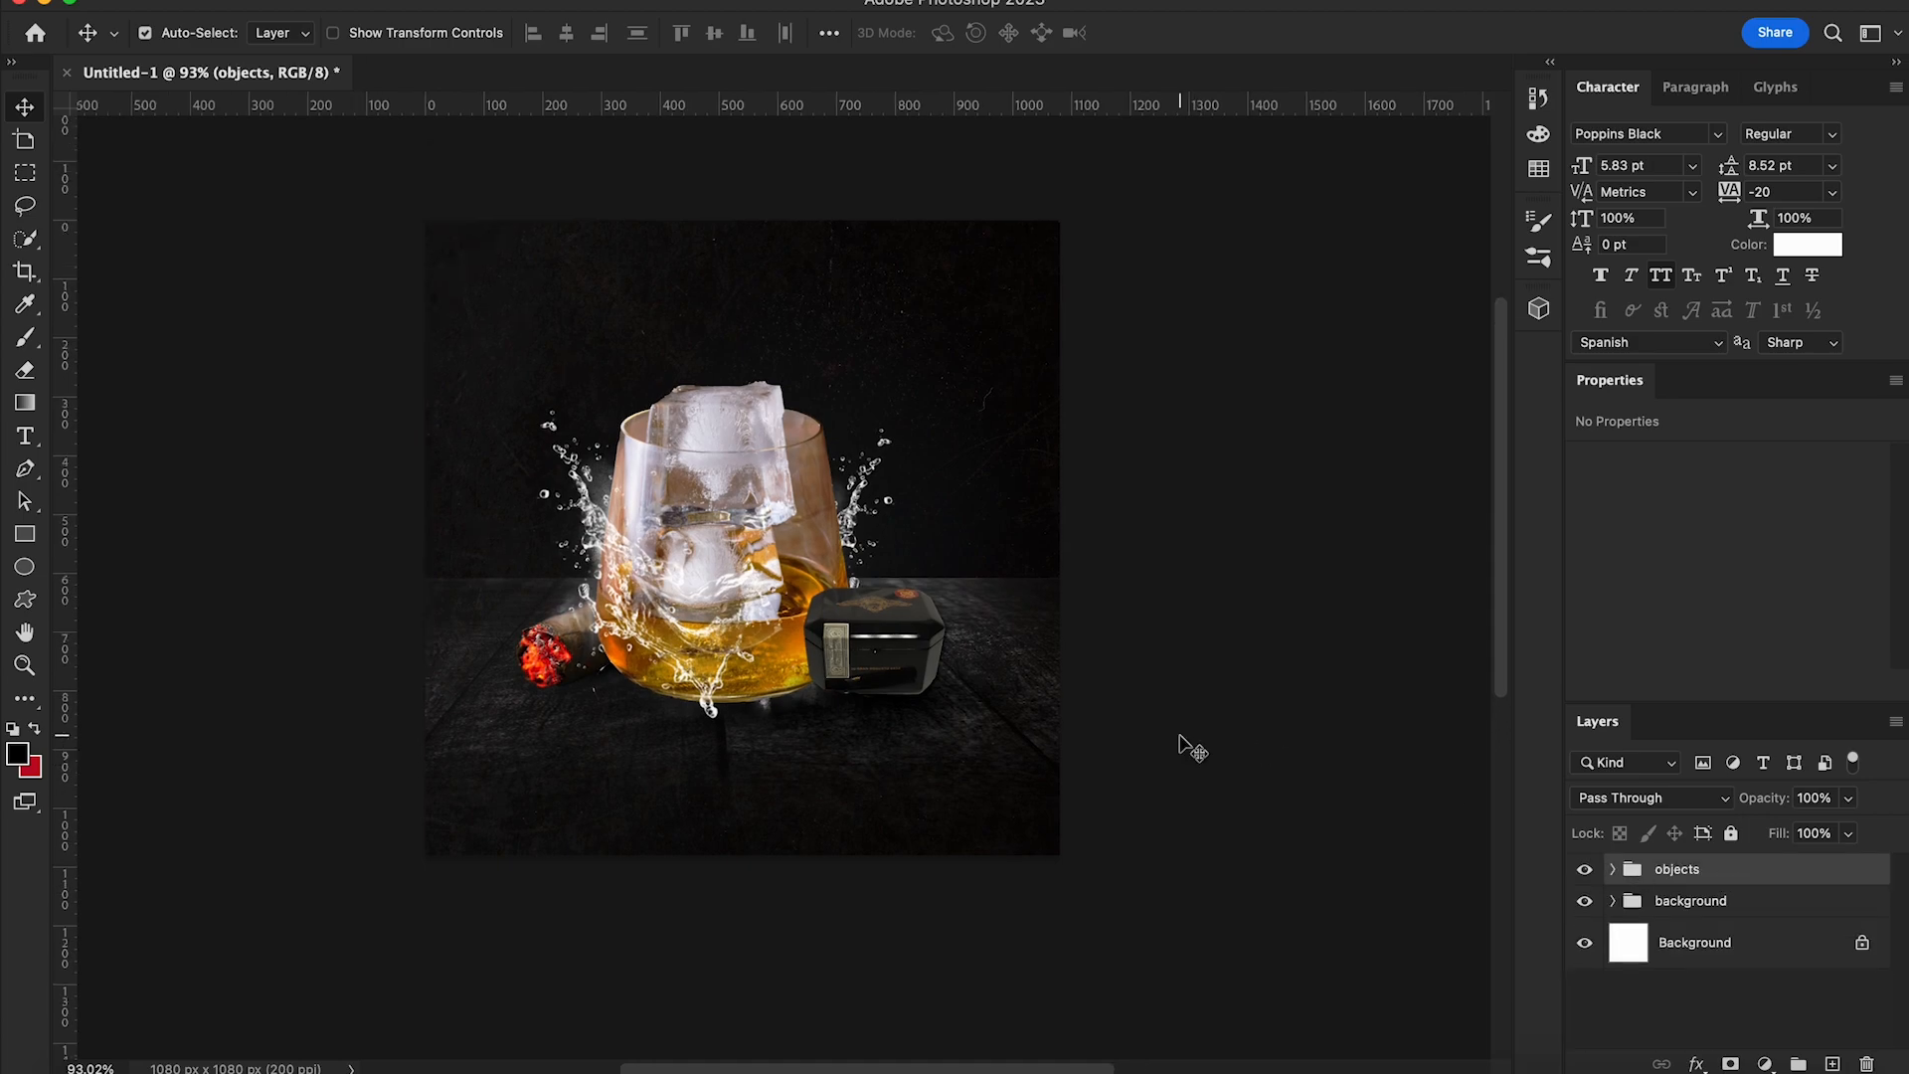
{"action": "left_click", "coordinate": [25, 435]}
{"action": "left_click", "coordinate": [548, 331]}
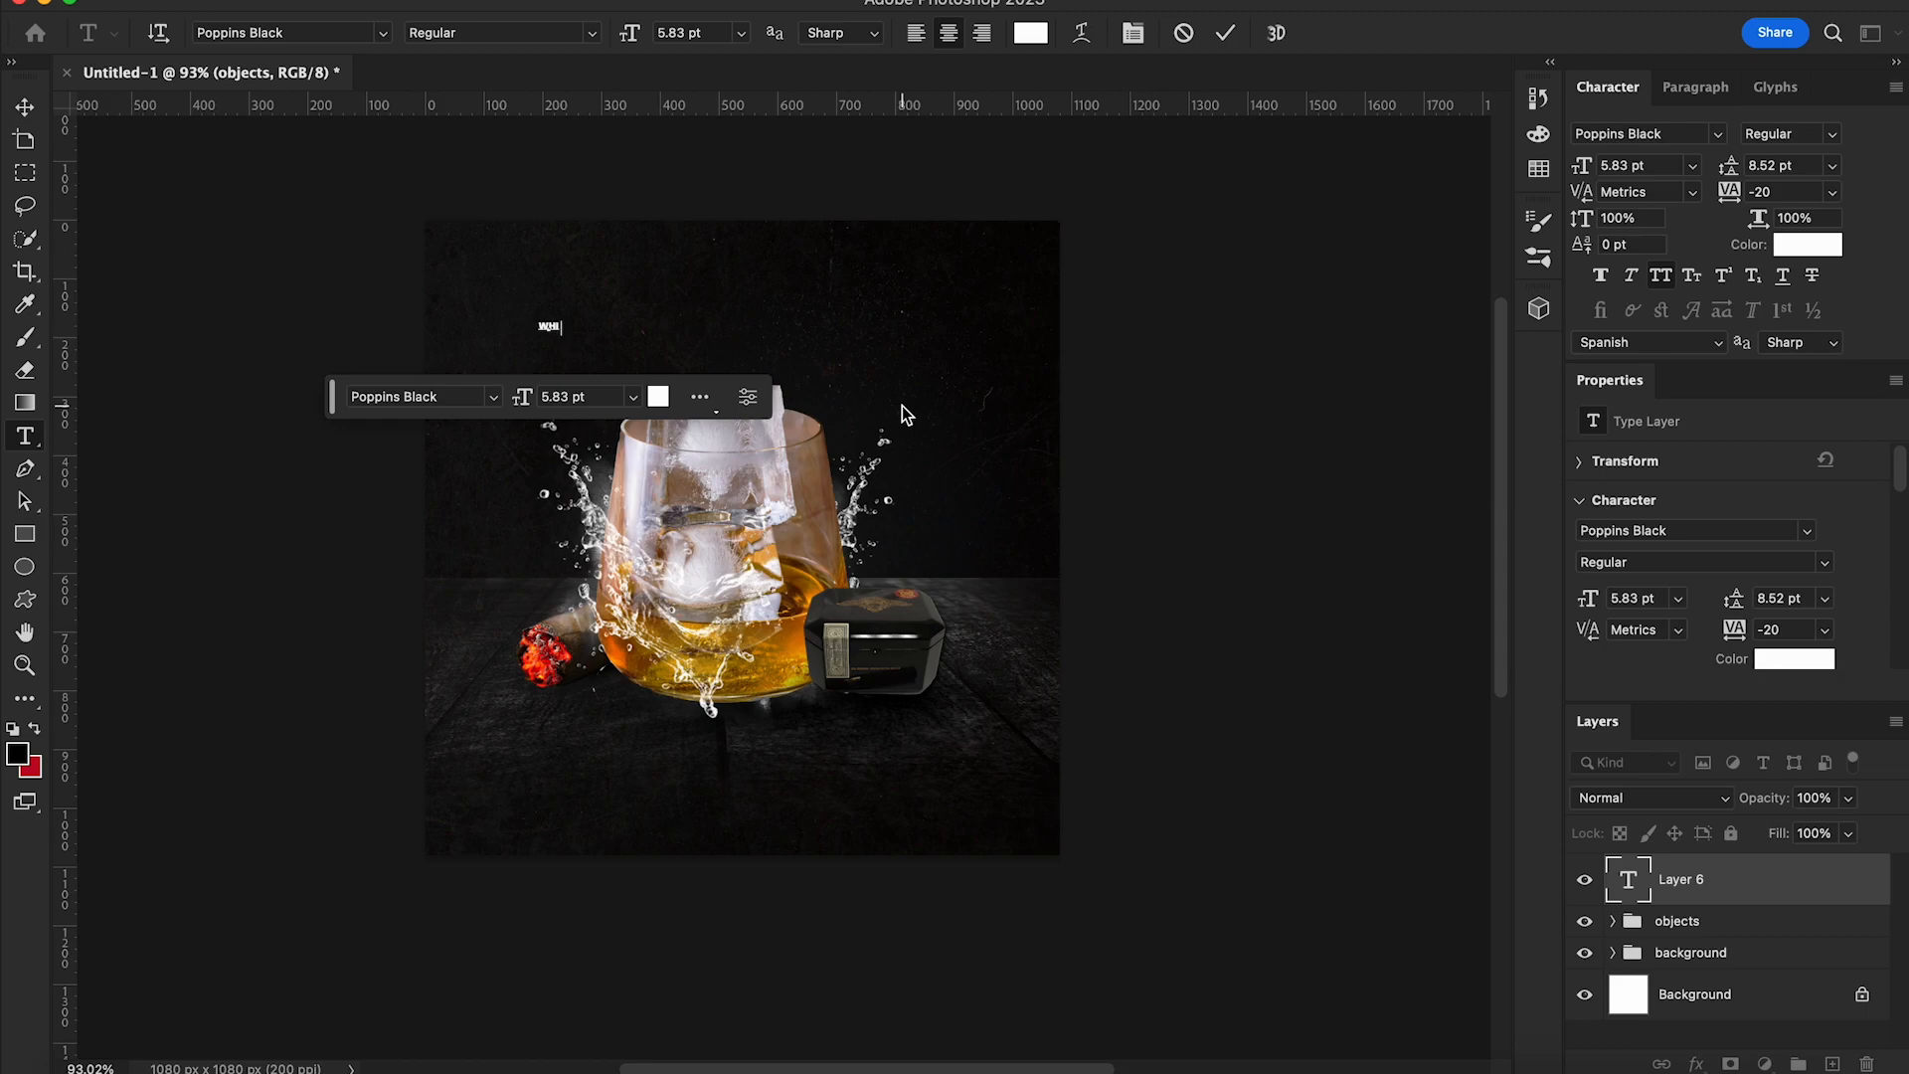
{"action": "left_click", "coordinate": [22, 110]}
{"action": "key", "text": "super+t"}
{"action": "left_click_drag", "start_coordinate": [572, 333], "coordinate": [960, 500]}
{"action": "key", "text": "Return"}
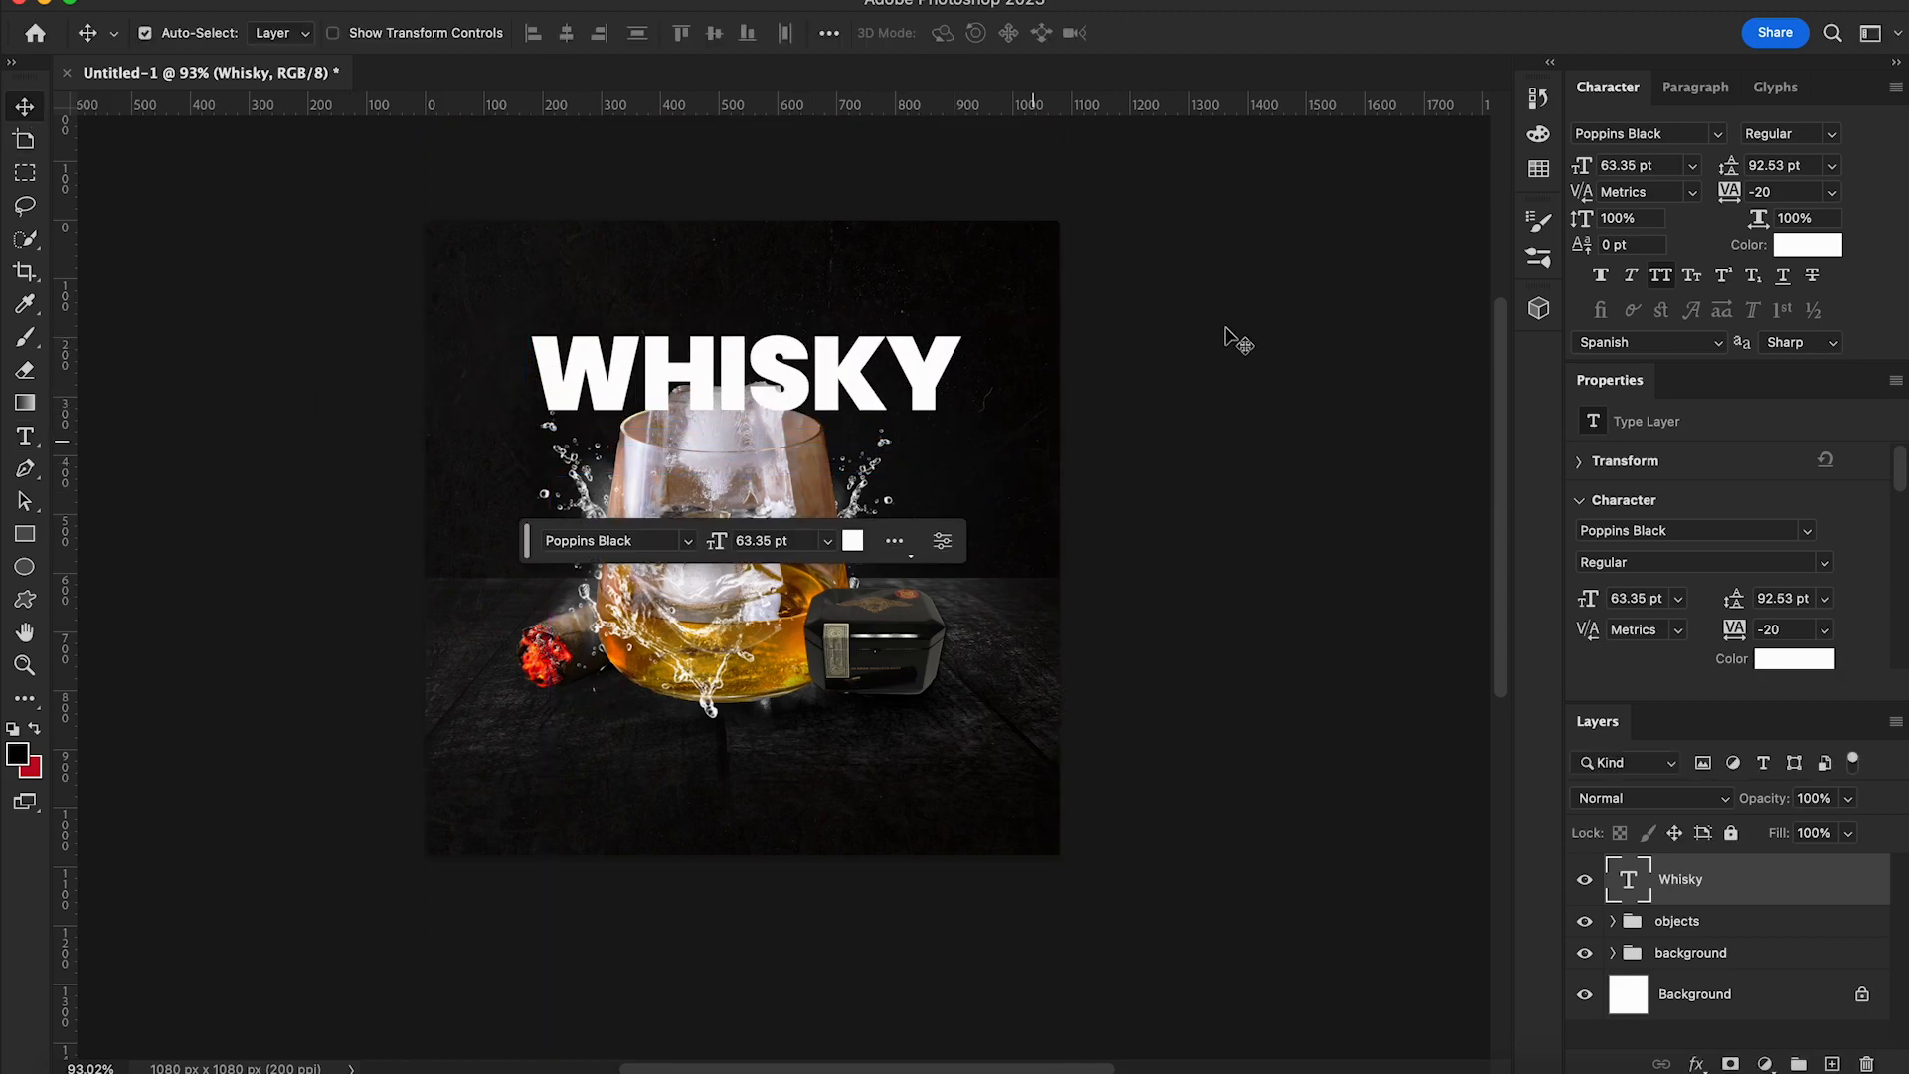
Change the title's font to Ravenscroft, then scale it to about 126 pt and centre it over the glass's upper part
{"action": "left_click", "coordinate": [1717, 133]}
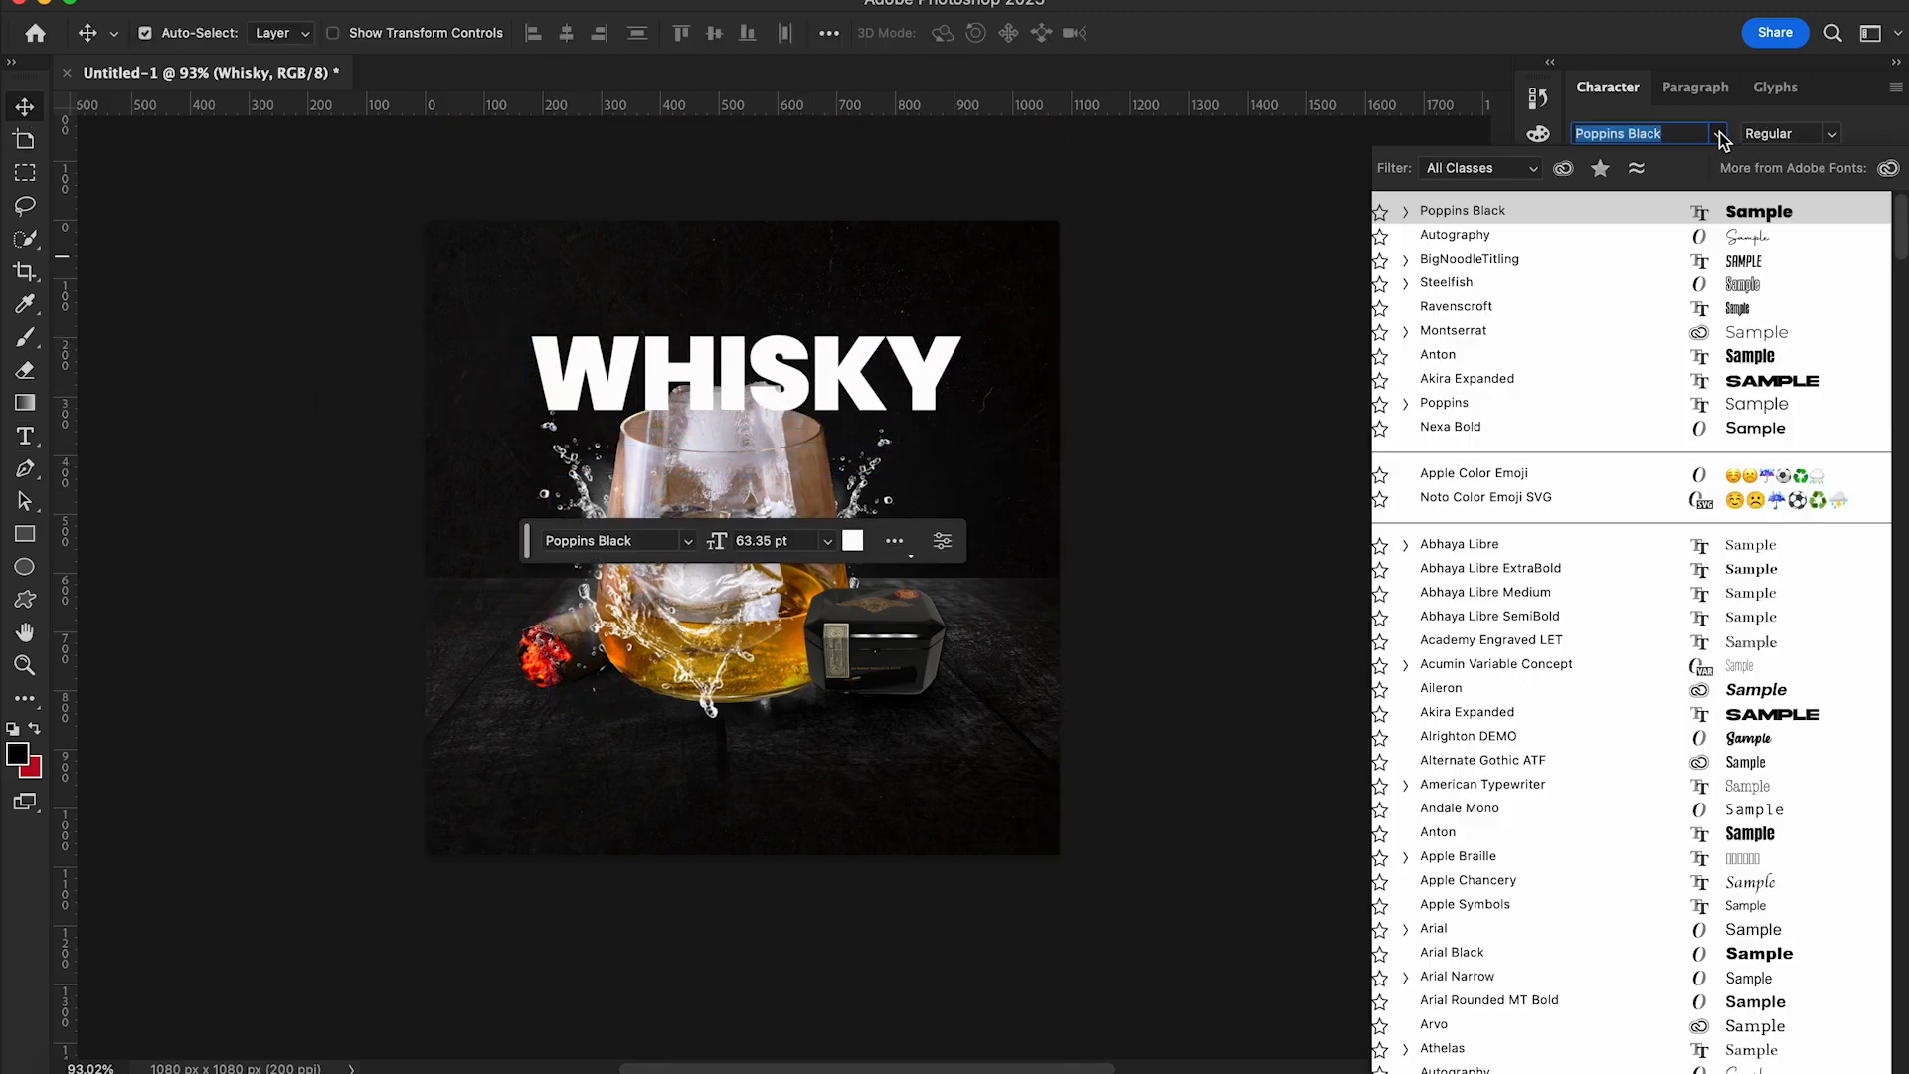
{"action": "left_click", "coordinate": [1579, 308]}
{"action": "key", "text": "super+t"}
{"action": "left_click_drag", "start_coordinate": [845, 398], "coordinate": [1013, 525]}
{"action": "left_click_drag", "start_coordinate": [874, 454], "coordinate": [773, 399]}
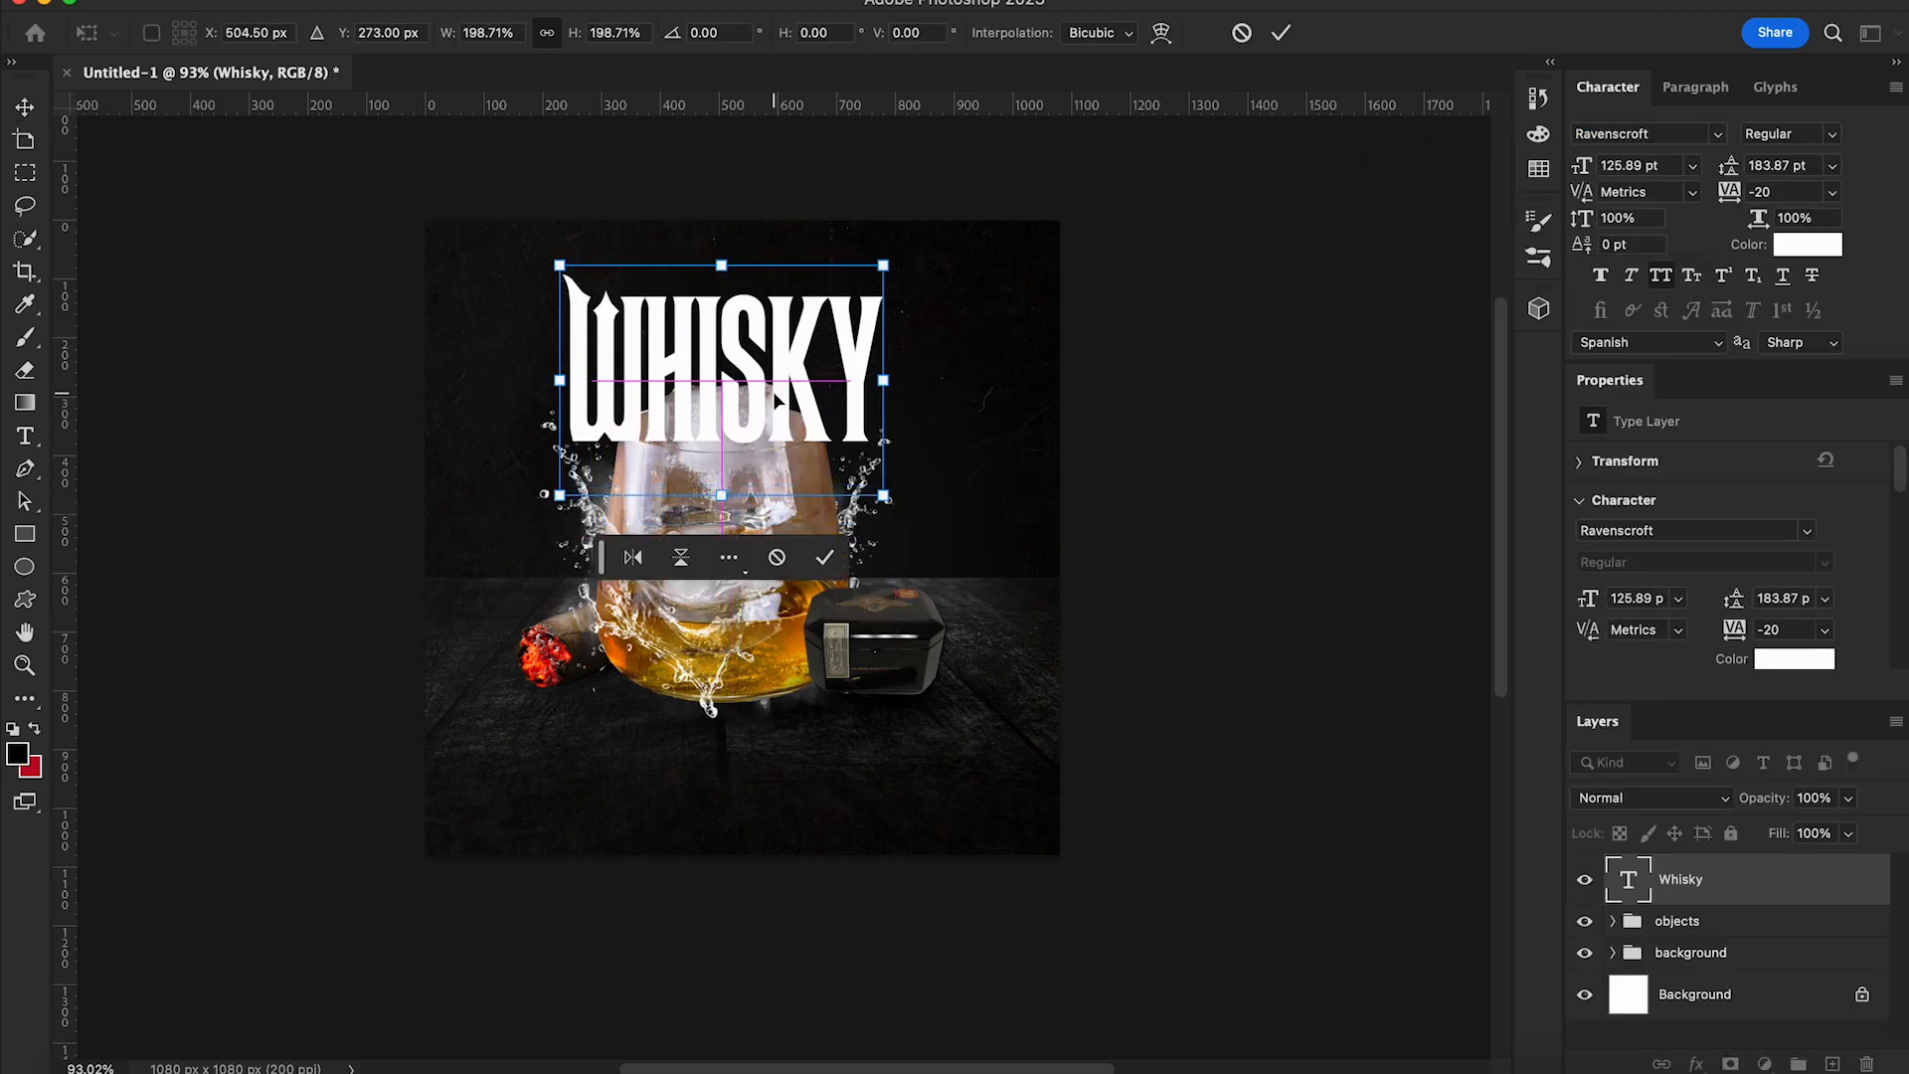
{"action": "key", "text": "Return"}
Move the Whisky text layer beneath the objects group and give it a gradient overlay from gray to orange #e58a07
{"action": "left_click_drag", "start_coordinate": [1740, 890], "coordinate": [1720, 945]}
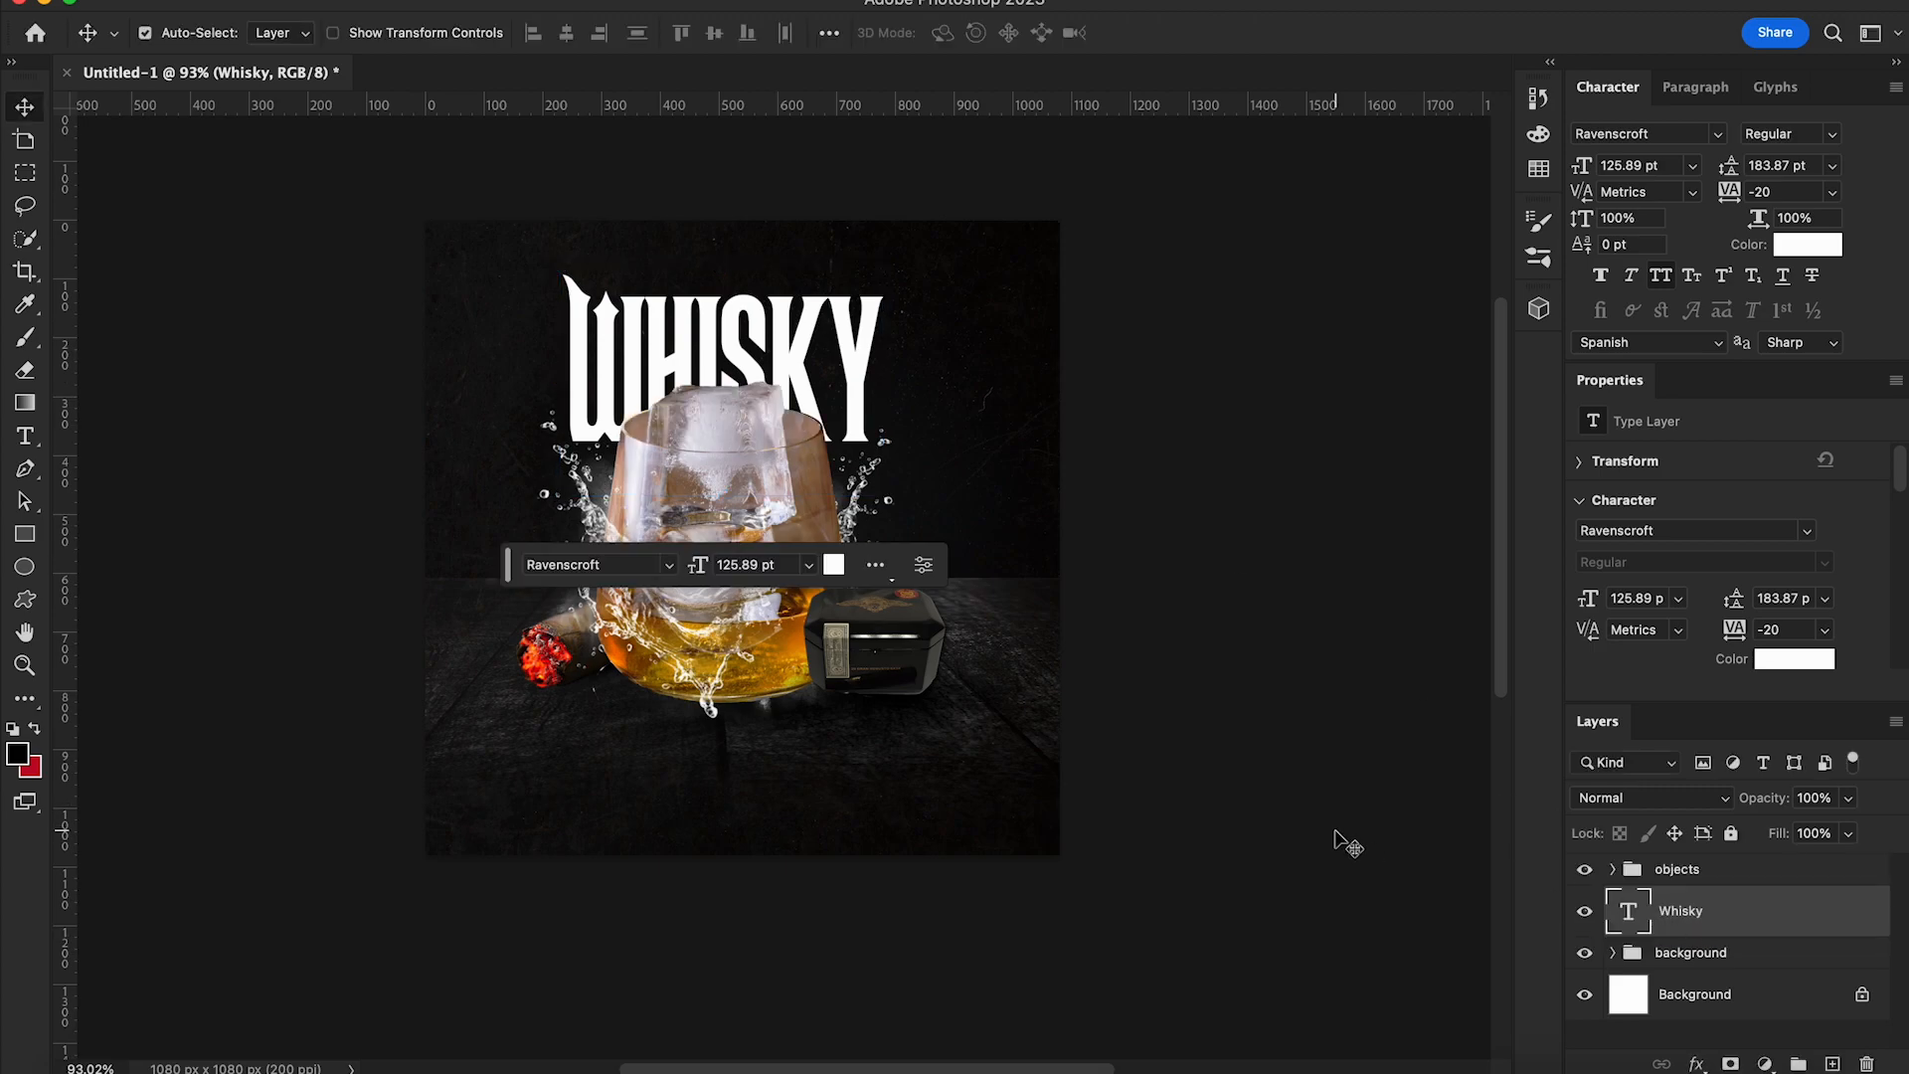
{"action": "right_click", "coordinate": [1715, 911]}
{"action": "left_click", "coordinate": [1631, 916]}
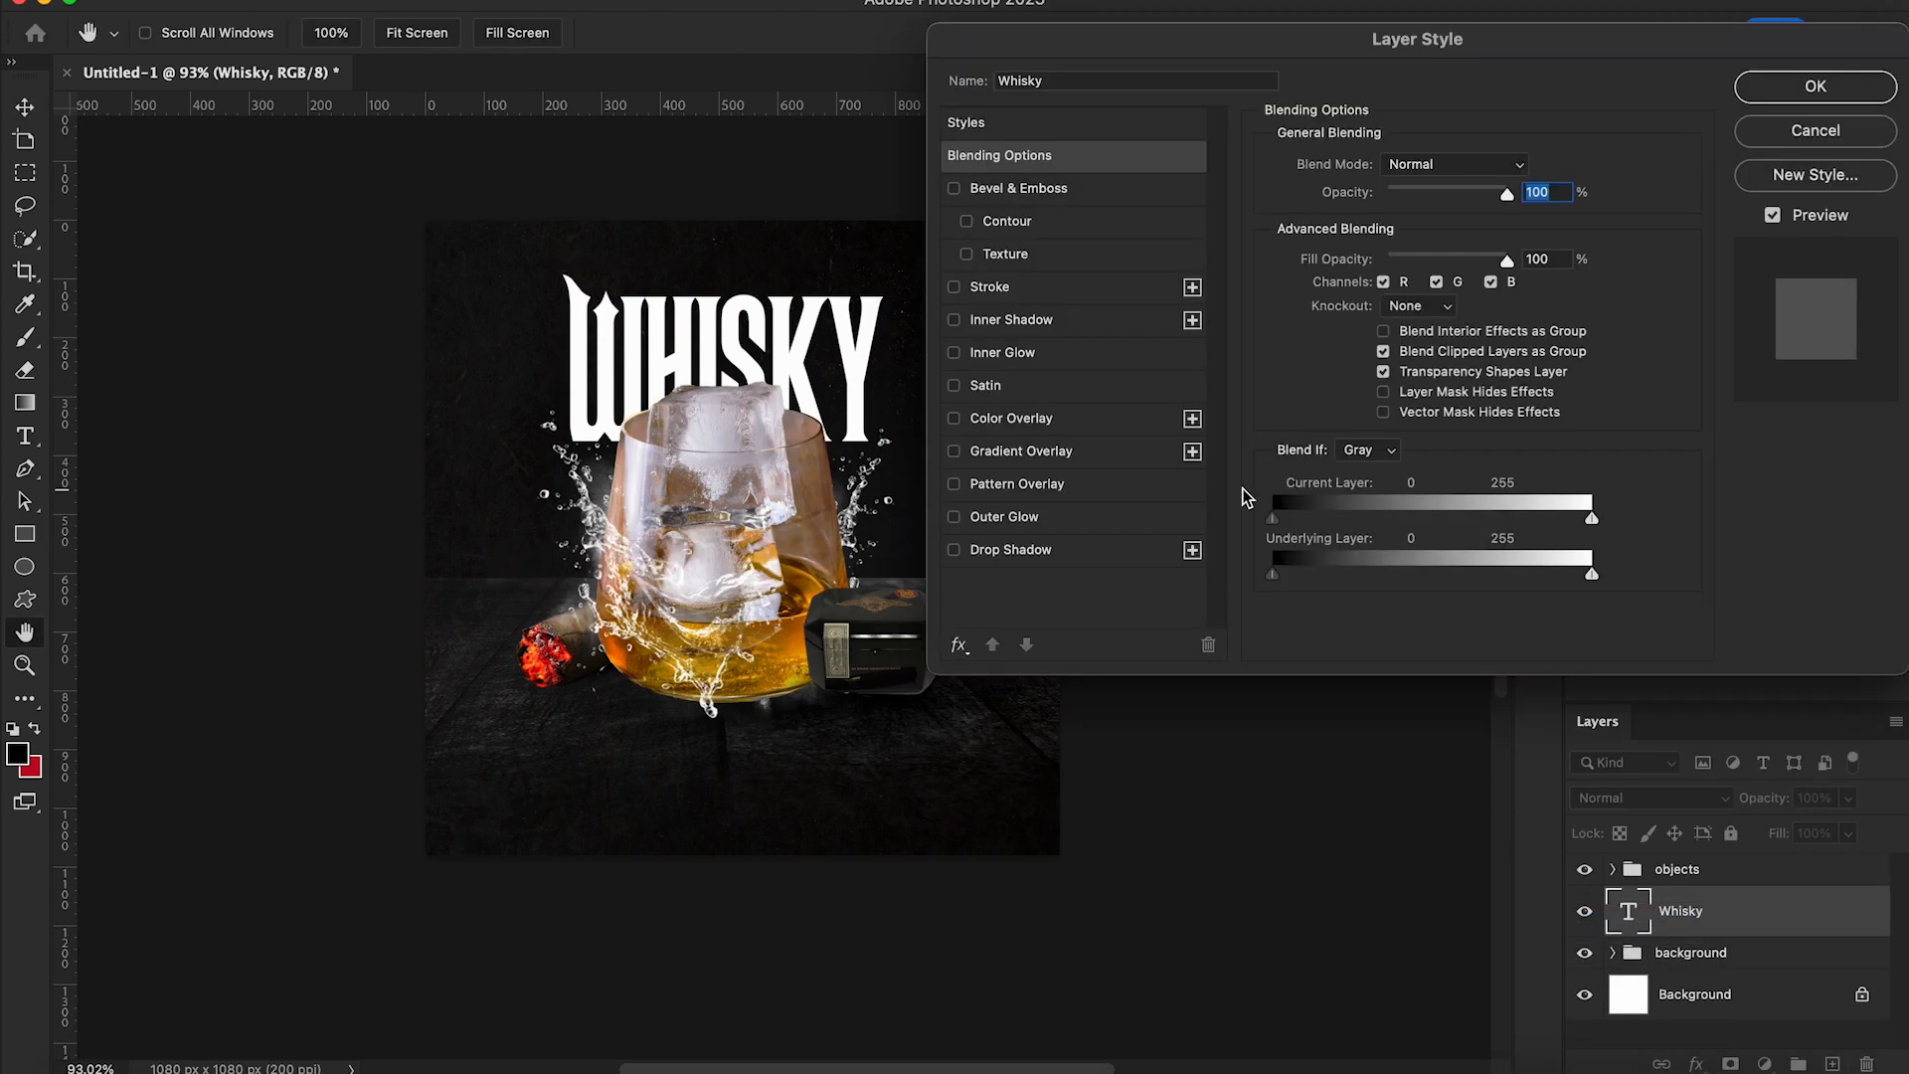
{"action": "left_click", "coordinate": [1054, 453]}
{"action": "left_click", "coordinate": [1432, 227]}
{"action": "left_click", "coordinate": [1266, 611]}
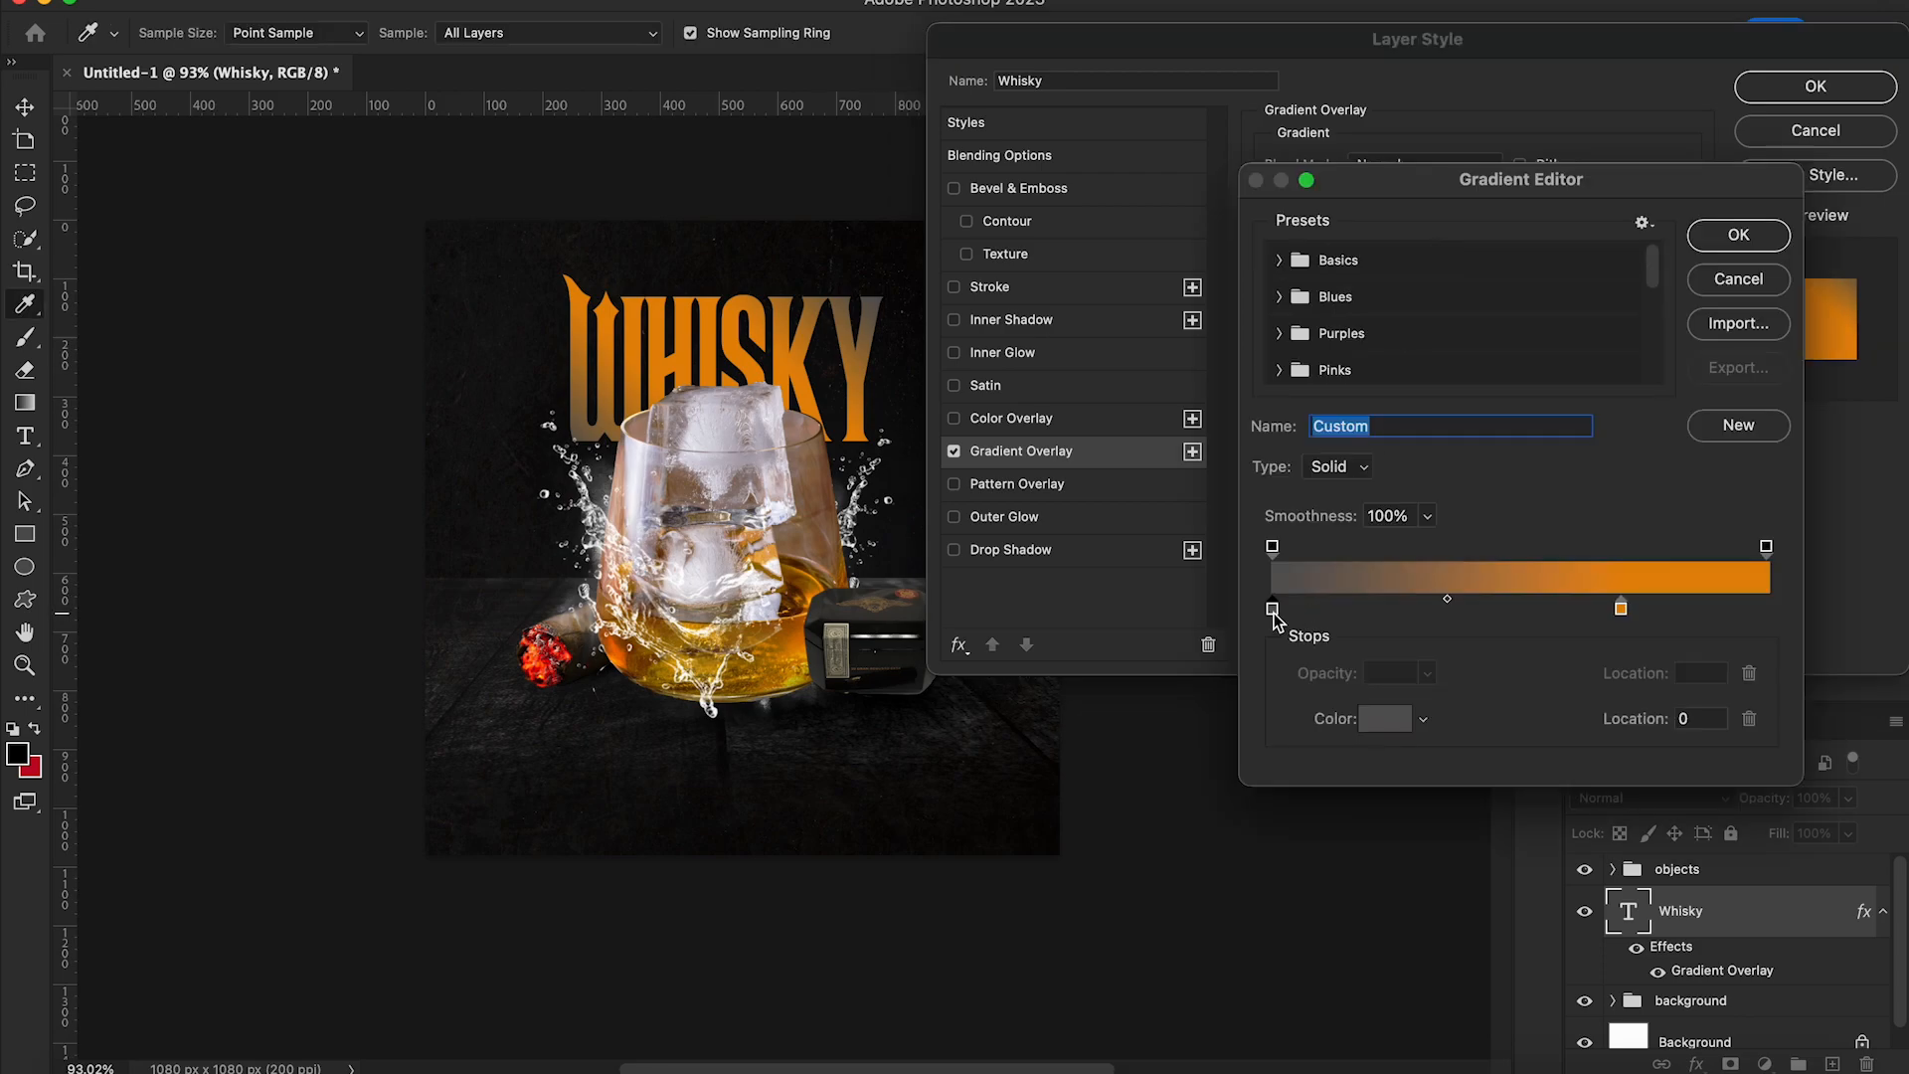
{"action": "double_click", "coordinate": [1266, 612]}
{"action": "left_click", "coordinate": [1826, 547]}
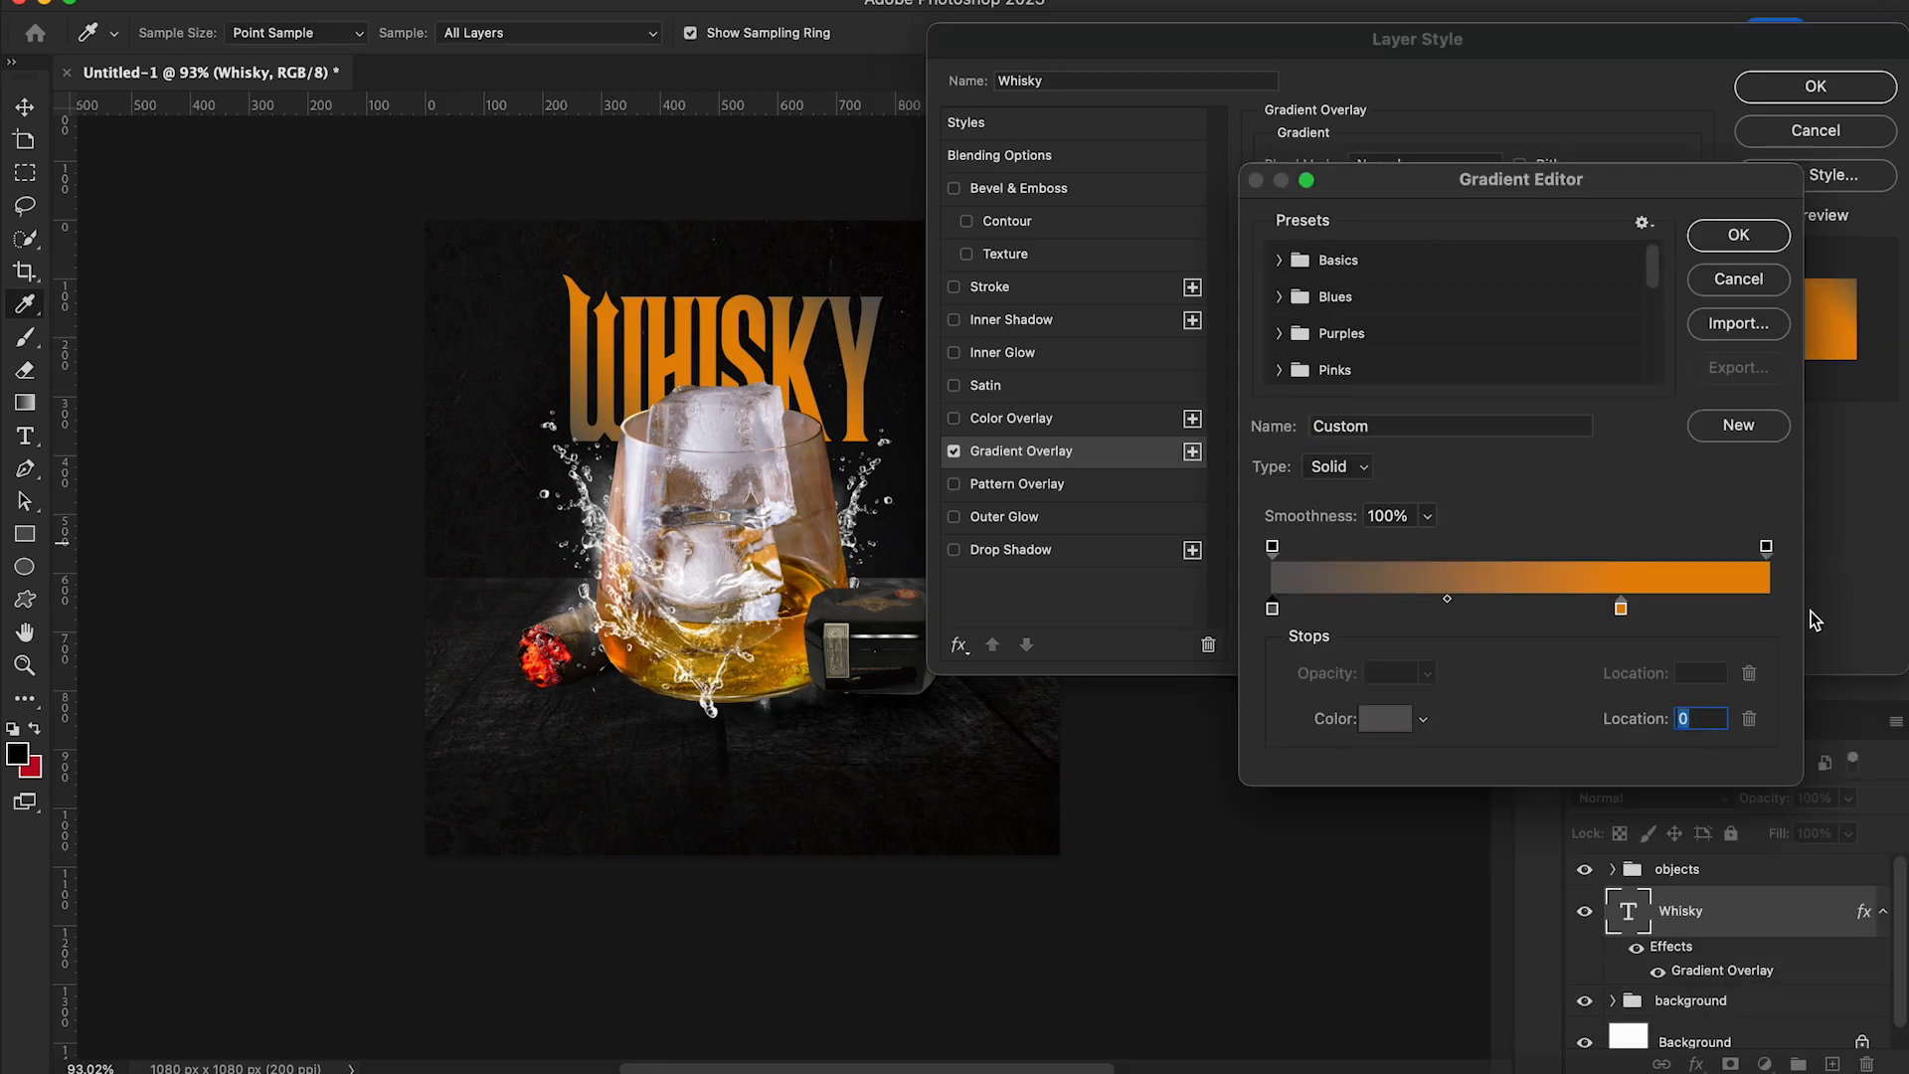
{"action": "double_click", "coordinate": [1621, 611]}
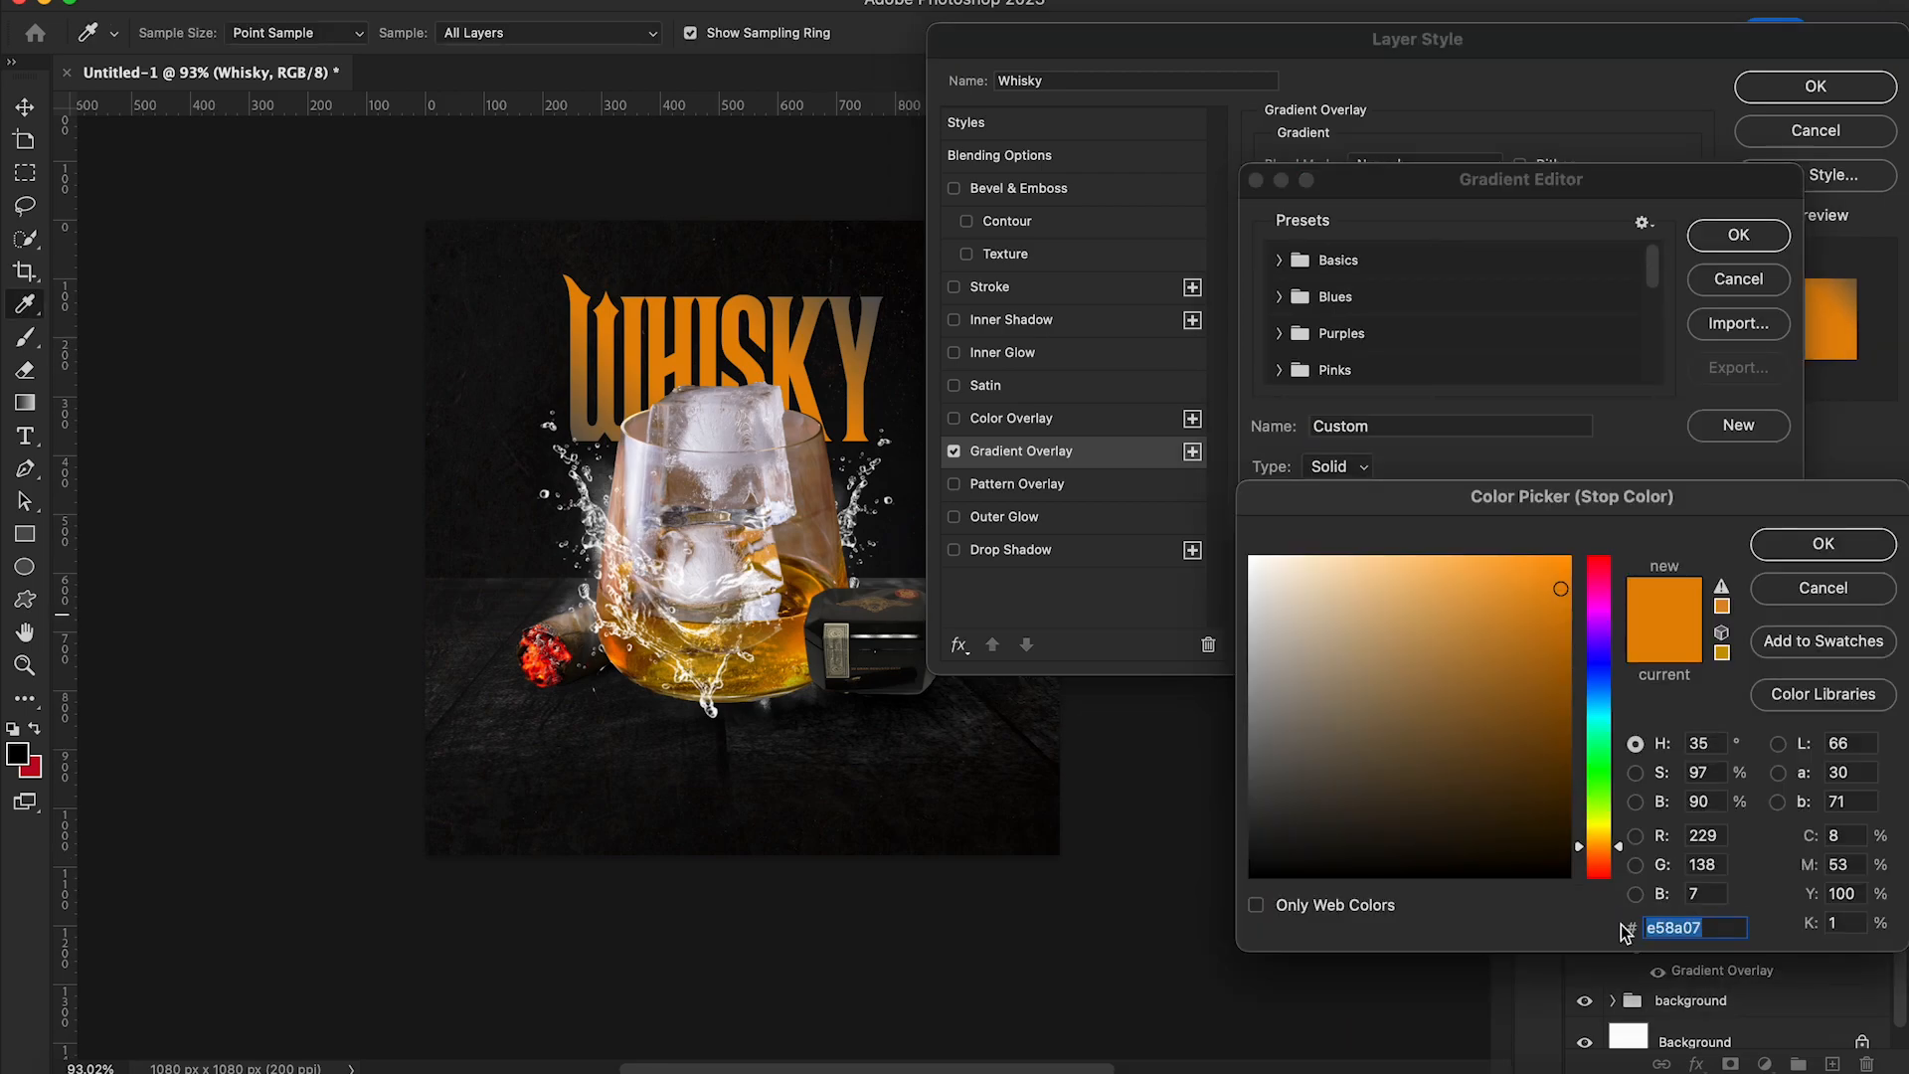
{"action": "left_click", "coordinate": [1824, 543]}
{"action": "left_click", "coordinate": [1738, 235]}
{"action": "left_click", "coordinate": [1815, 87]}
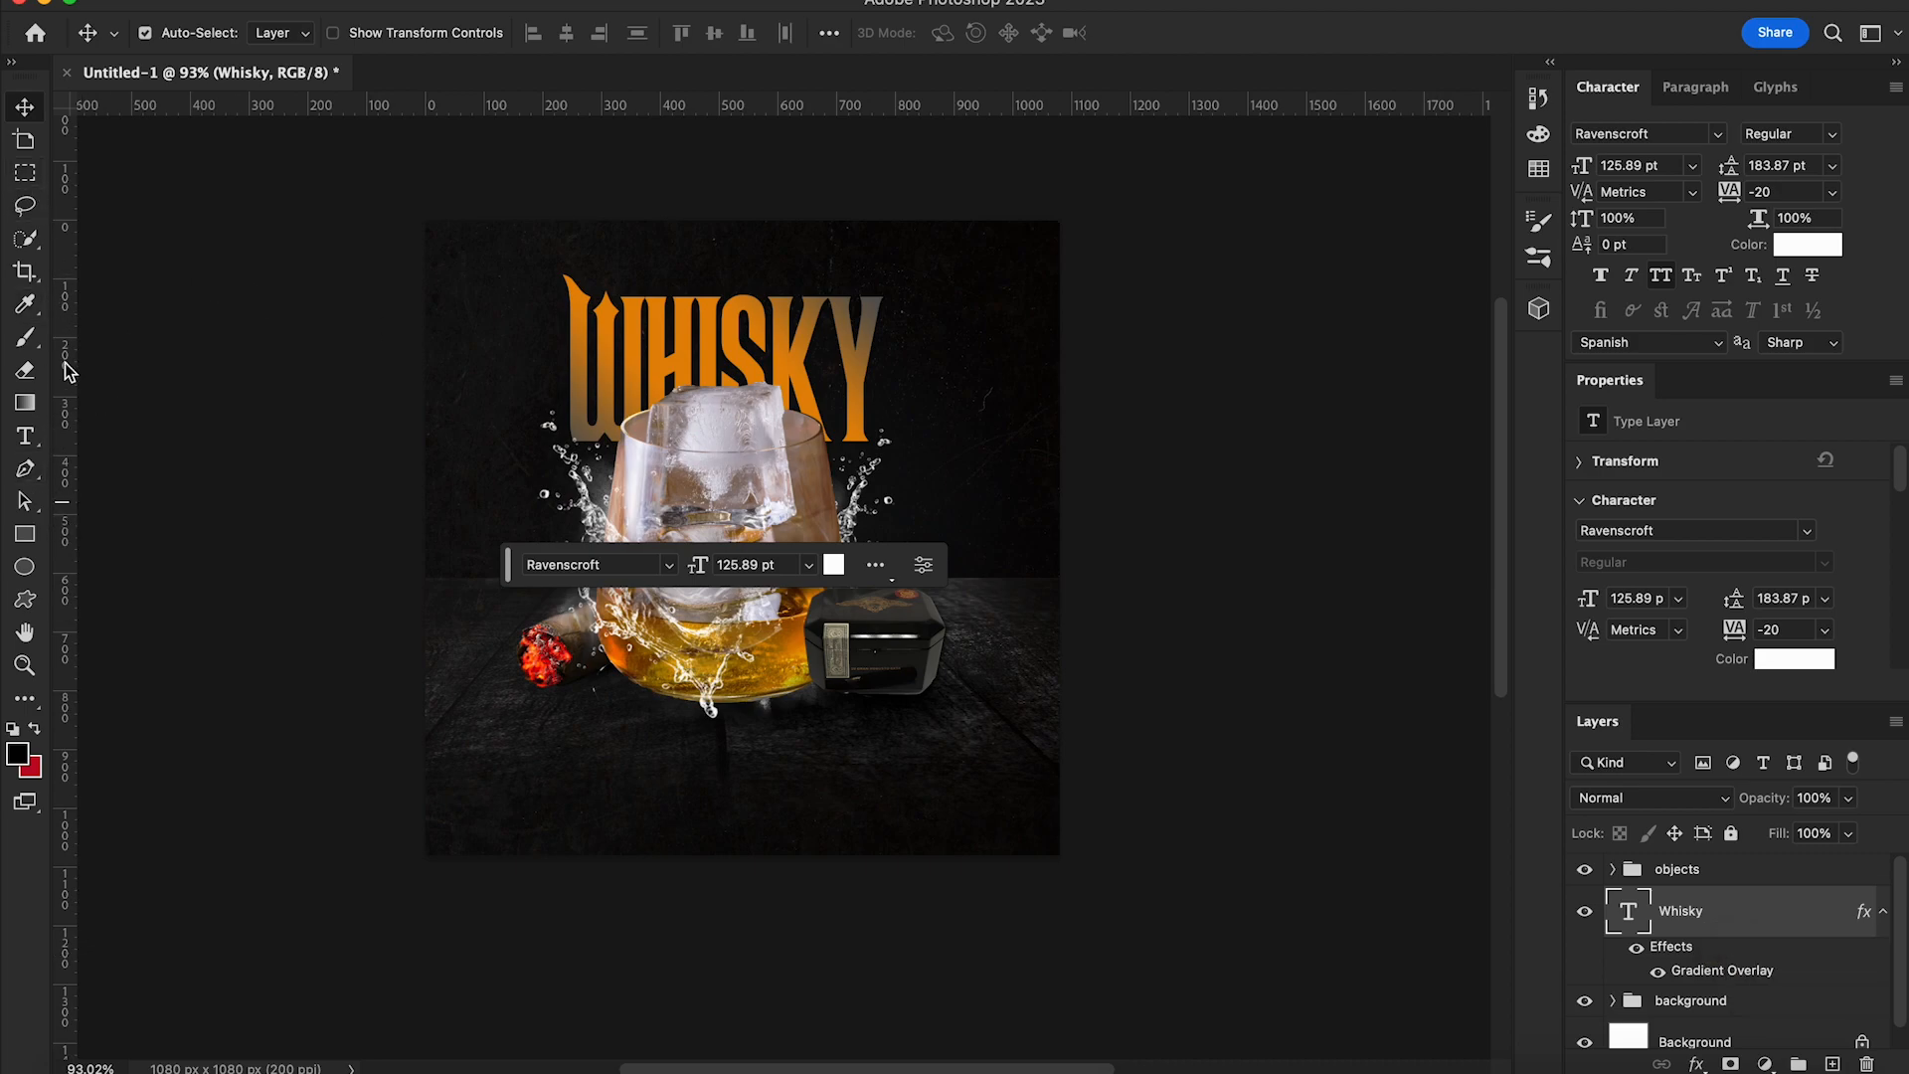
Draw a rectangle of 385 by 38 px just above the Whisky title and fill it with orange
{"action": "left_click", "coordinate": [27, 542]}
{"action": "scroll", "coordinate": [782, 557], "scroll_direction": "up", "scroll_amount": 2}
{"action": "scroll", "coordinate": [697, 398], "scroll_direction": "up", "scroll_amount": 3}
{"action": "left_click_drag", "start_coordinate": [605, 311], "coordinate": [715, 352]}
{"action": "left_click_drag", "start_coordinate": [876, 336], "coordinate": [885, 339]}
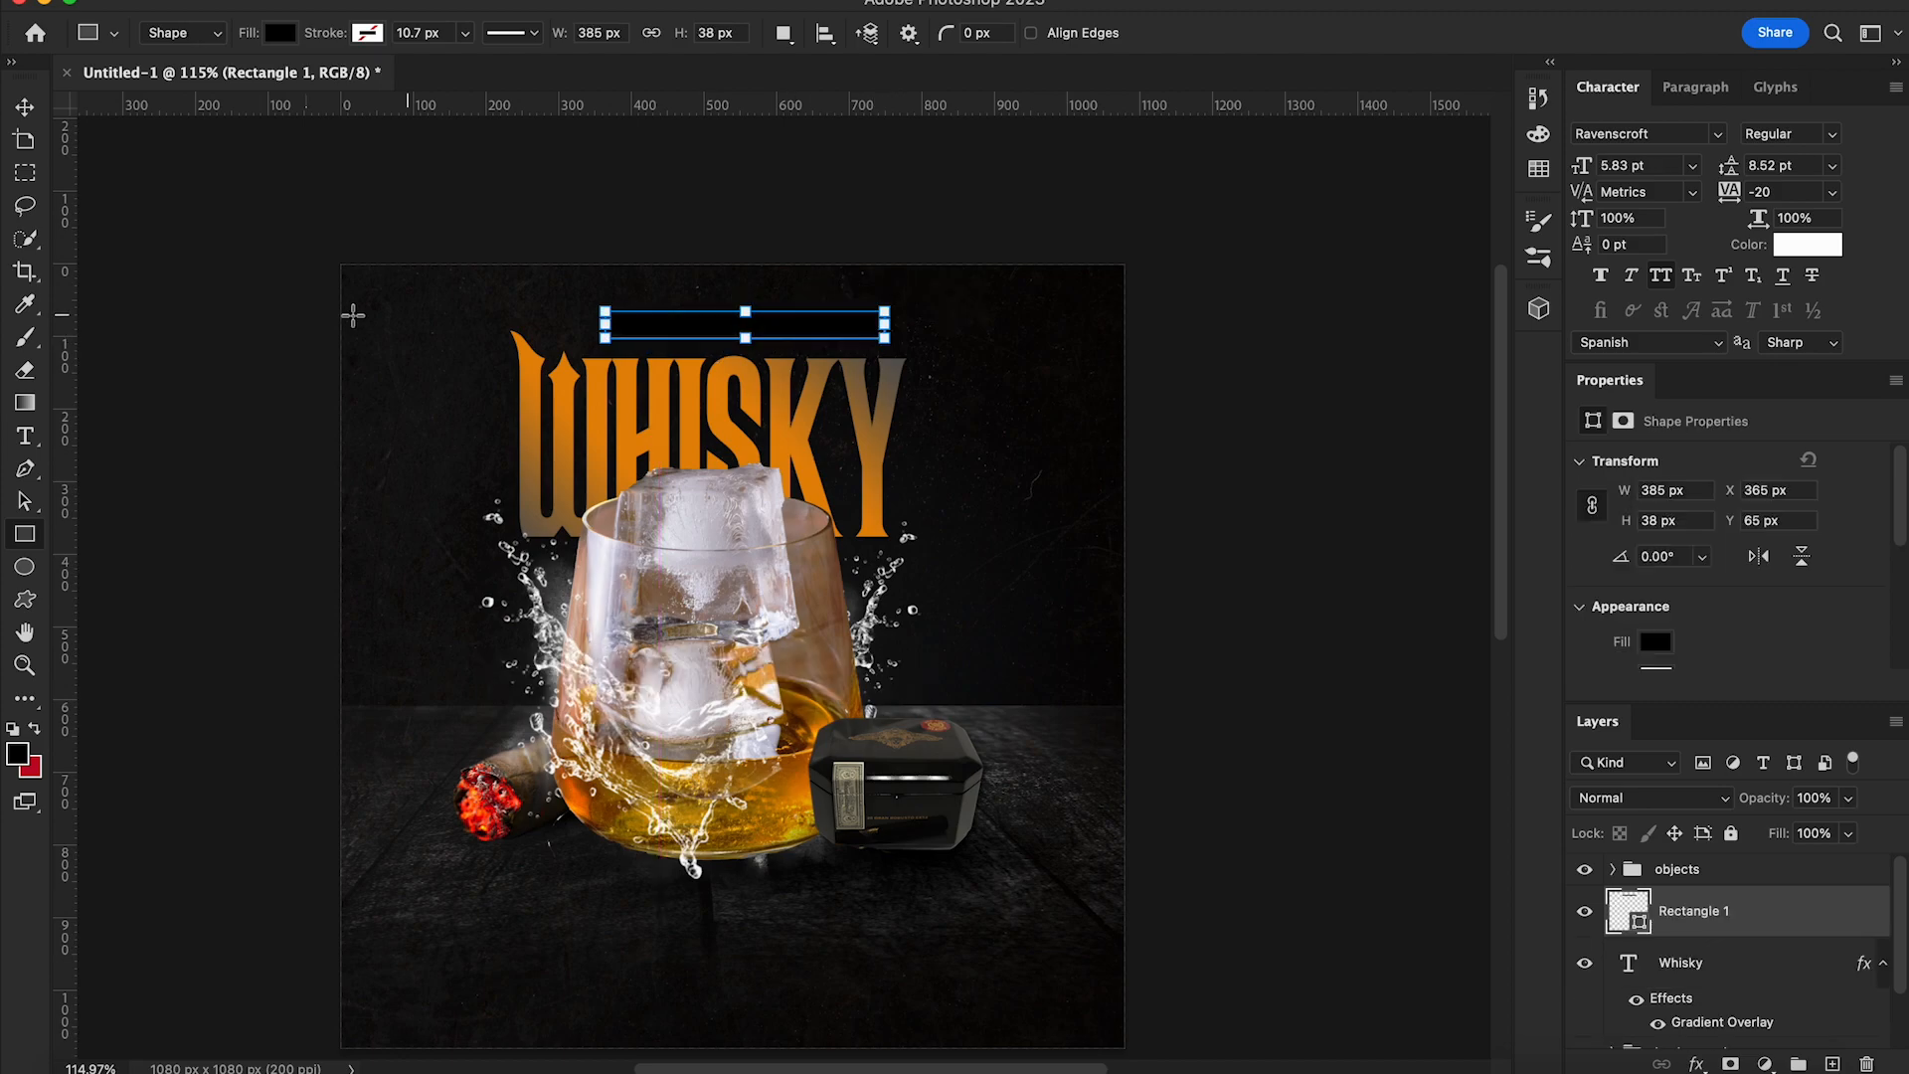
{"action": "left_click", "coordinate": [280, 33]}
{"action": "left_click", "coordinate": [126, 168]}
{"action": "key", "text": "Escape"}
Skew the orange bar by about -28° into a parallelogram and move it slightly closer to the title
{"action": "key", "text": "v"}
{"action": "right_click", "coordinate": [758, 319]}
{"action": "key", "text": "Escape"}
{"action": "key", "text": "cmd+t"}
{"action": "right_click", "coordinate": [817, 331]}
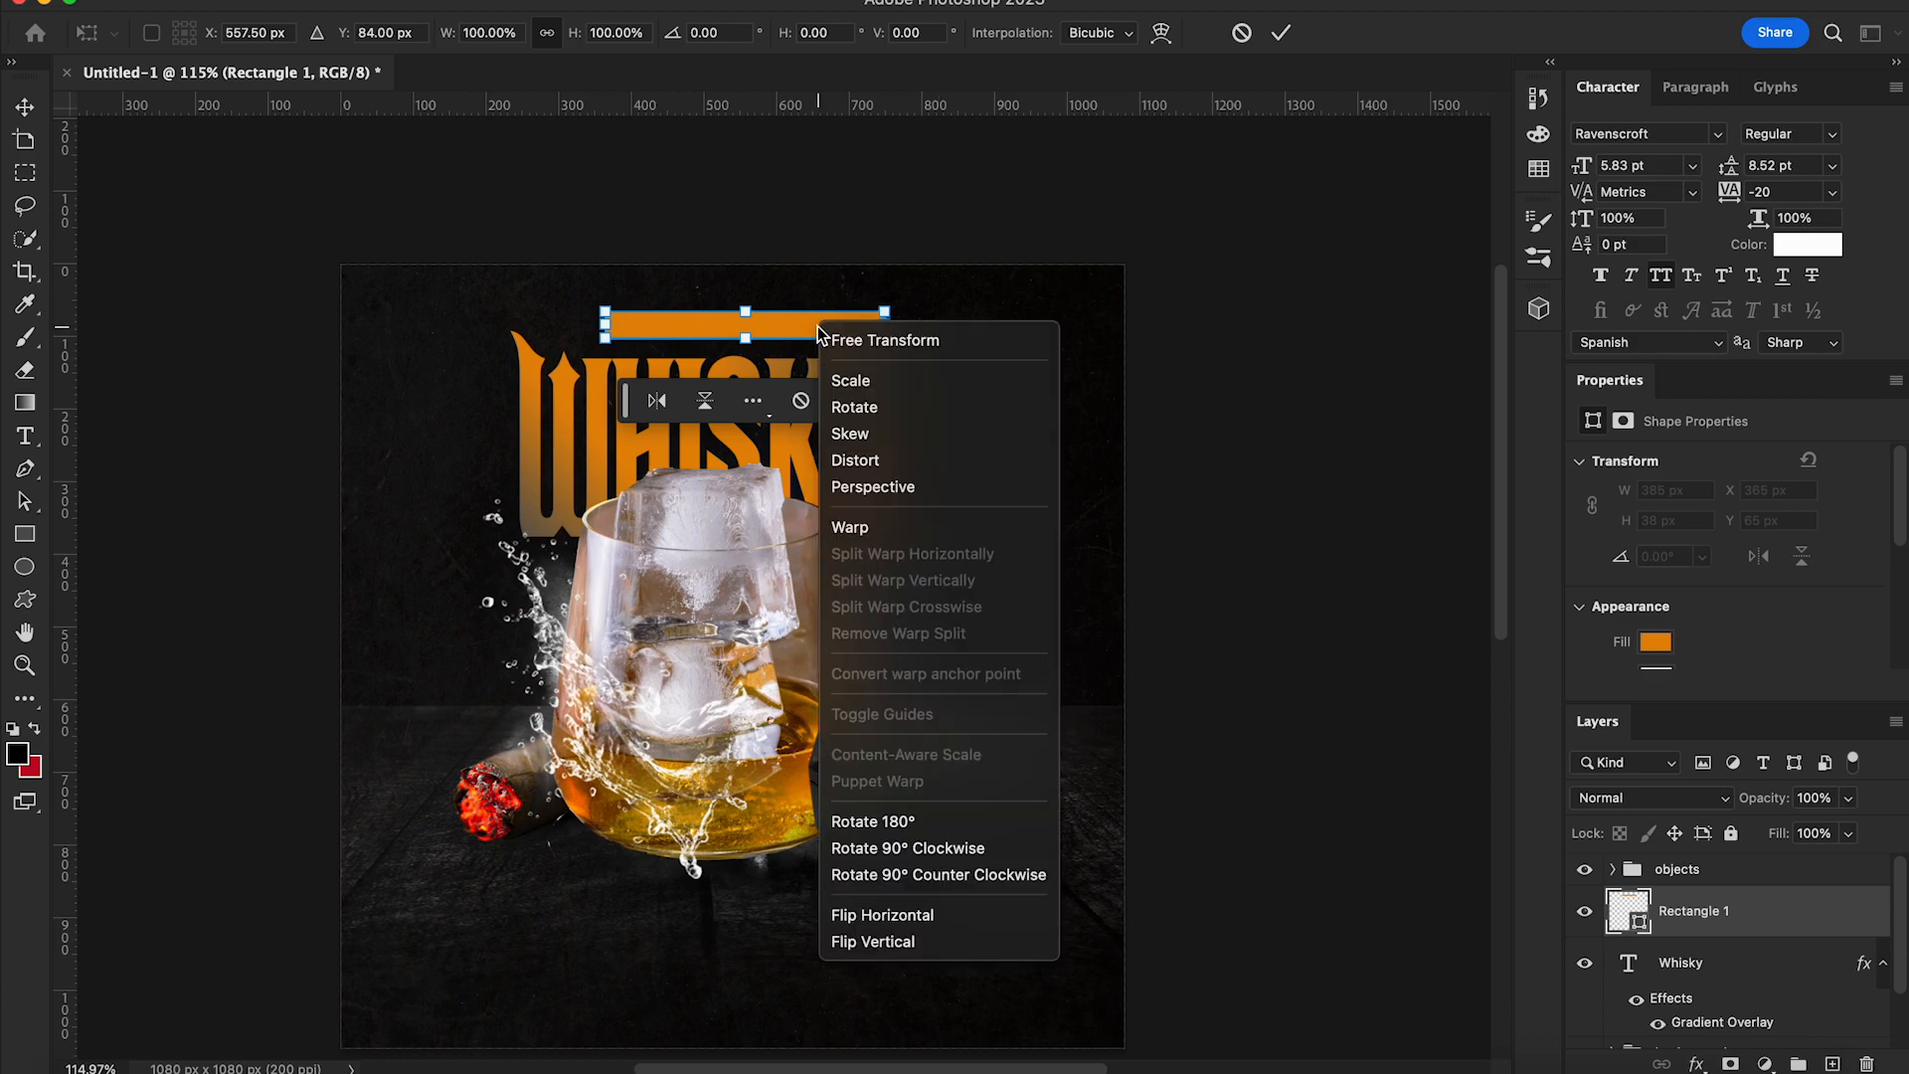
{"action": "left_click", "coordinate": [851, 434]}
{"action": "left_click_drag", "start_coordinate": [885, 338], "coordinate": [870, 338]}
{"action": "left_click_drag", "start_coordinate": [606, 316], "coordinate": [618, 314]}
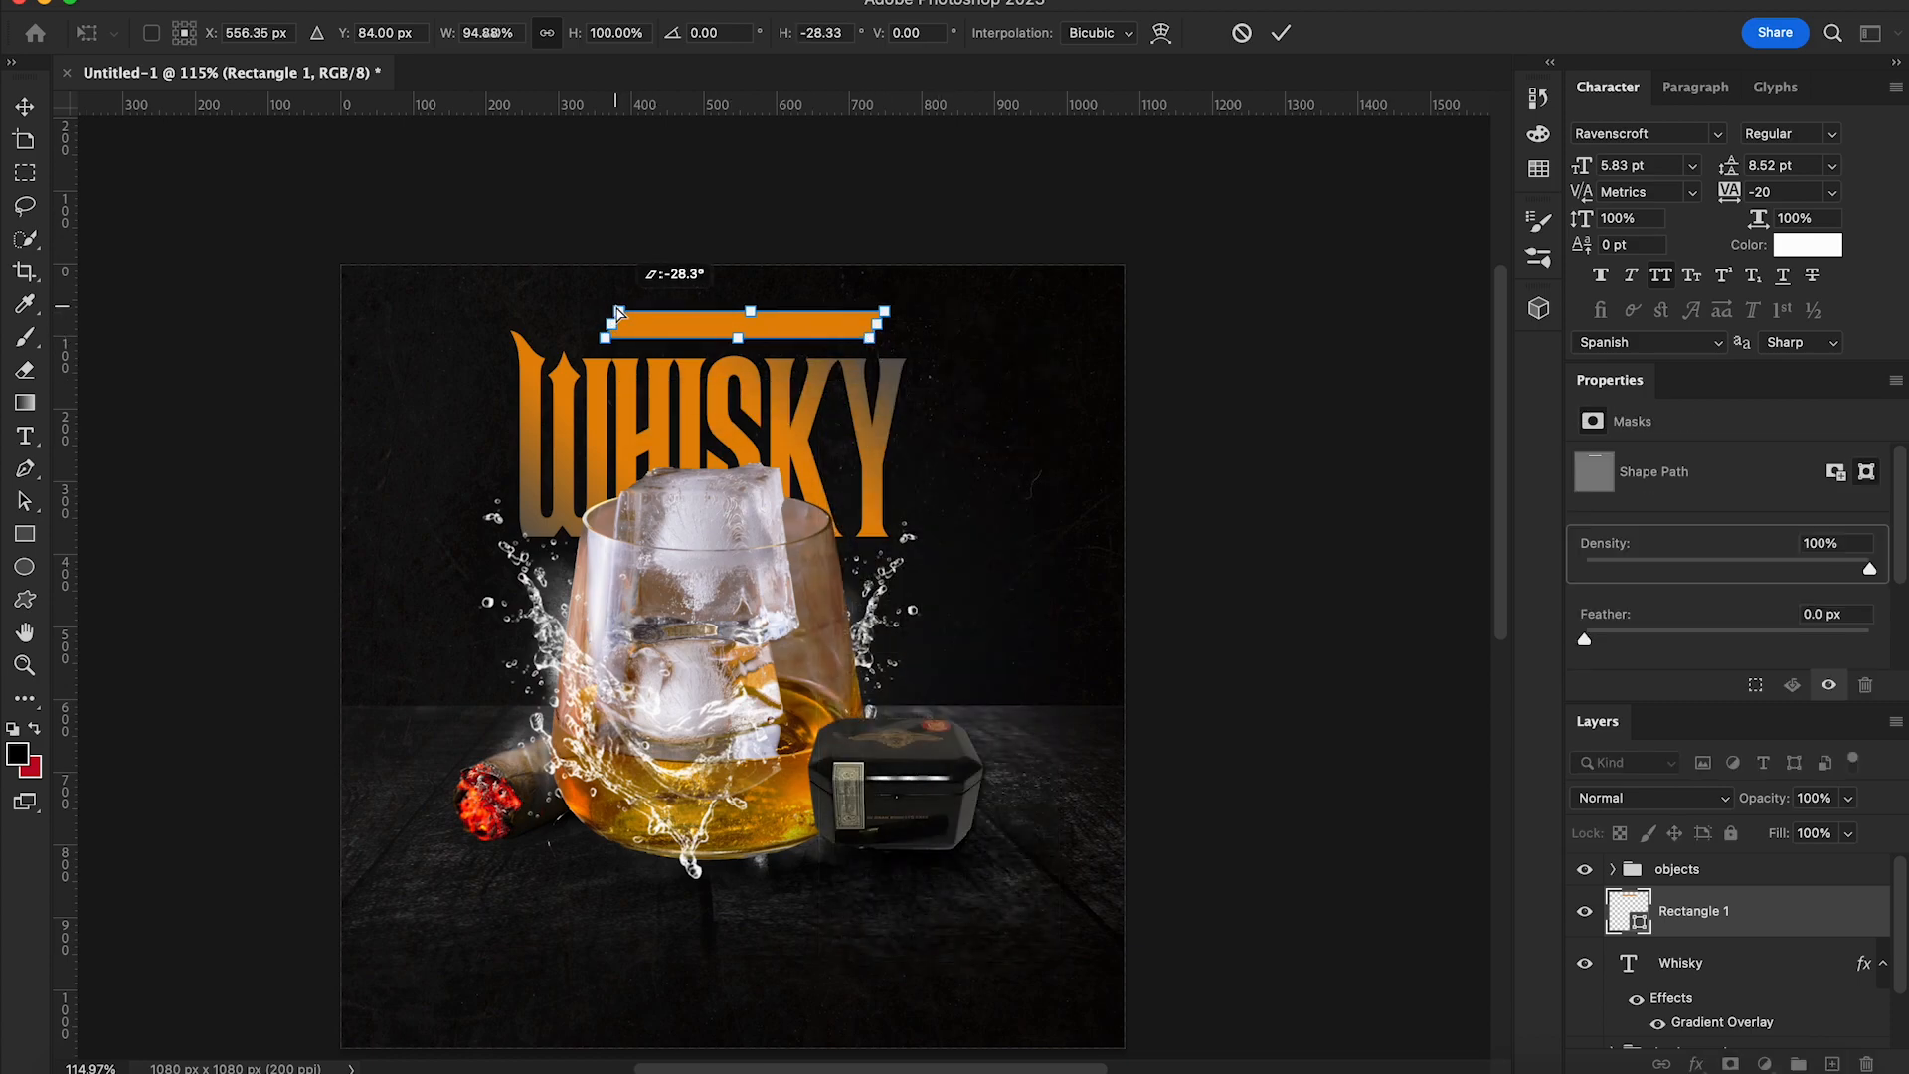
{"action": "key", "text": "Return"}
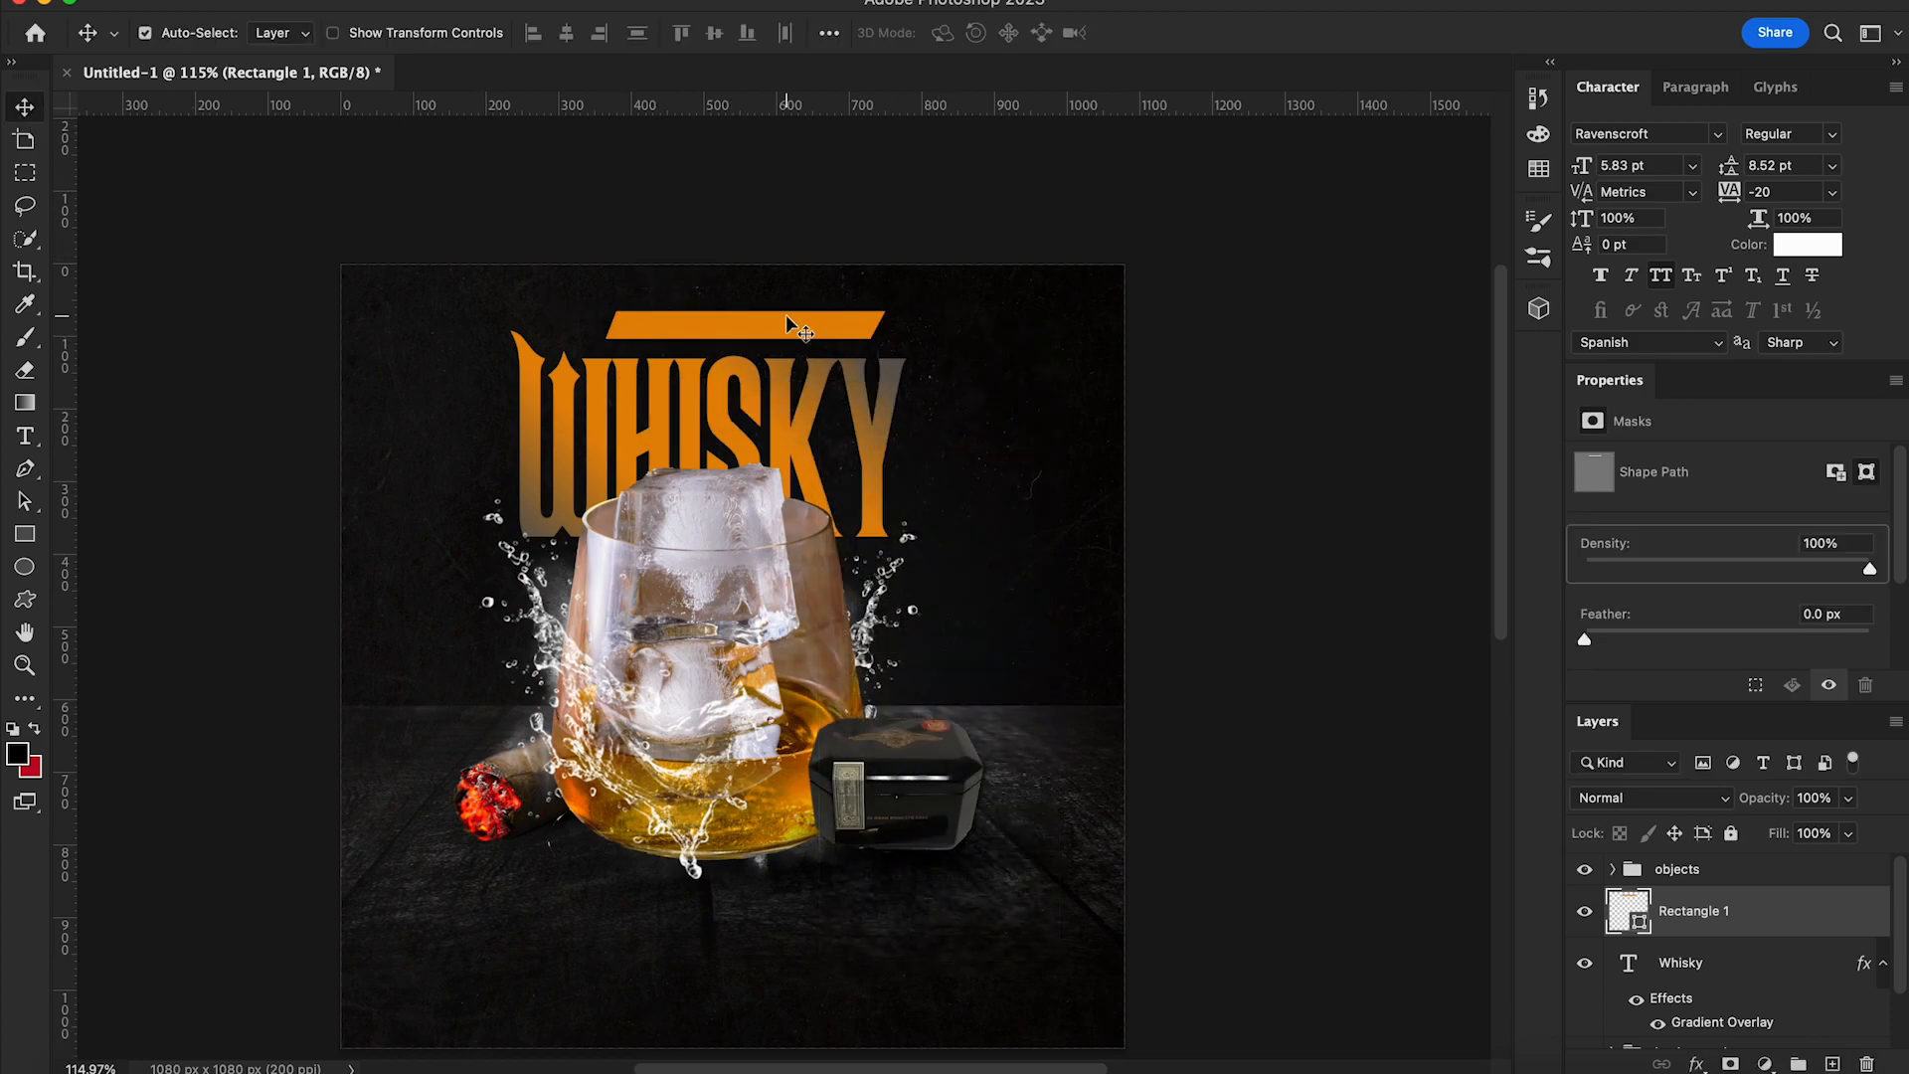
{"action": "key", "text": "ctrl+t"}
{"action": "left_click_drag", "start_coordinate": [778, 325], "coordinate": [766, 334]}
{"action": "key", "text": "Return"}
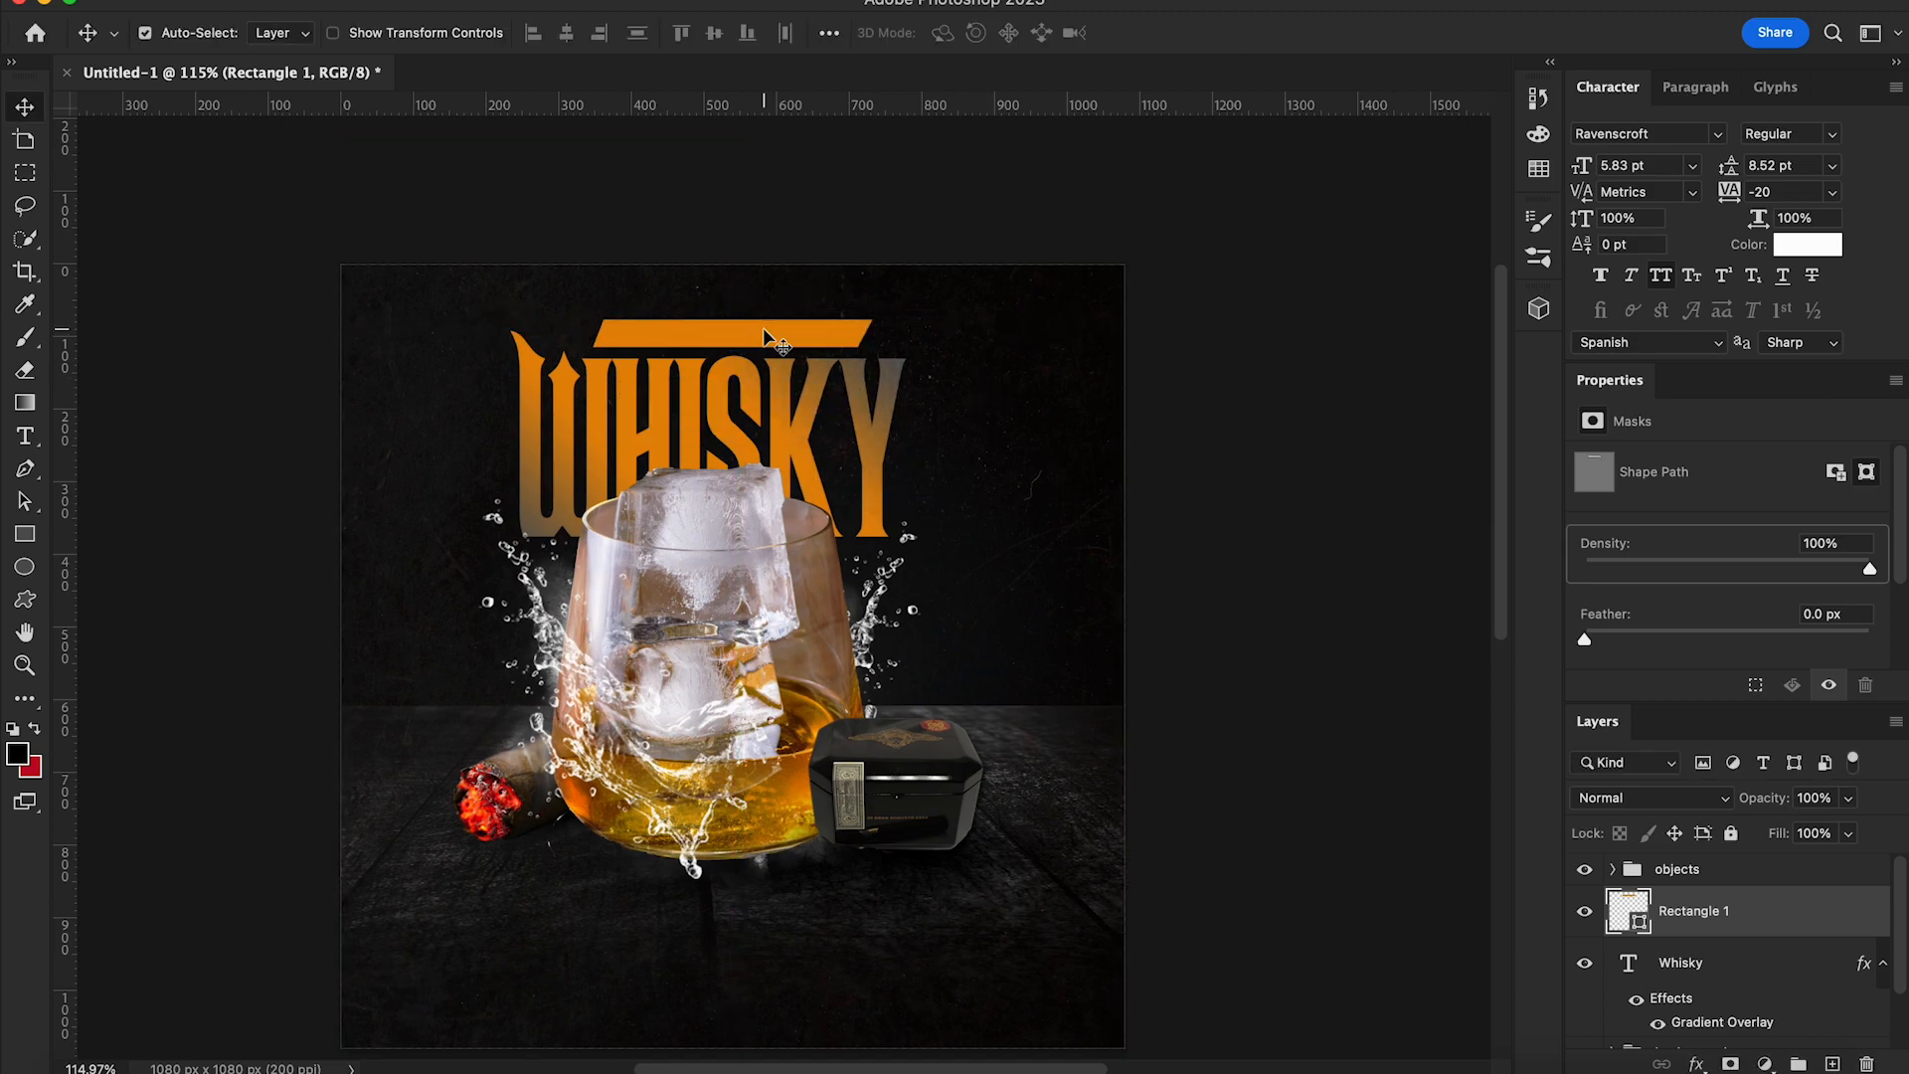
Add the text "club red presents" with tracking 300 and place it on the orange bar
{"action": "key", "text": "t"}
{"action": "left_click", "coordinate": [413, 356]}
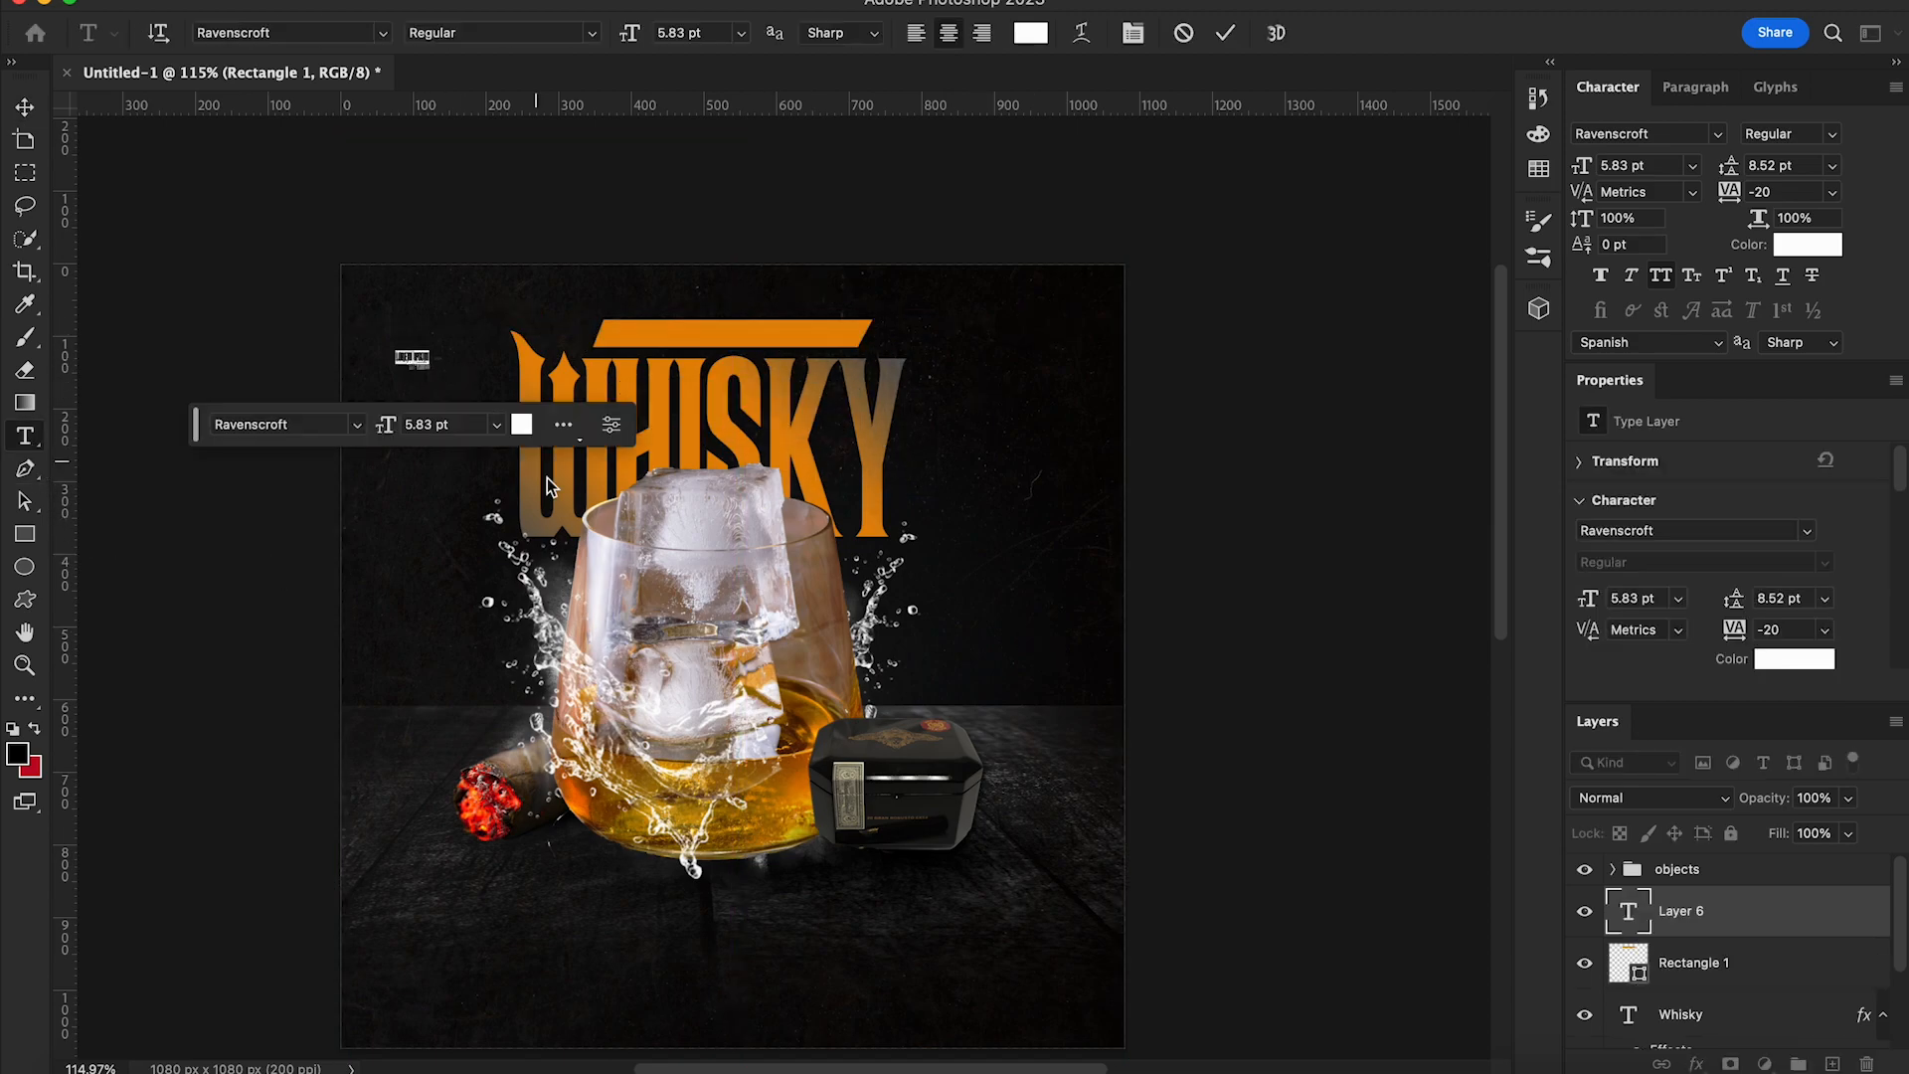
{"action": "type", "text": "club red presents"}
{"action": "left_click", "coordinate": [27, 110]}
{"action": "left_click_drag", "start_coordinate": [1731, 204], "coordinate": [1747, 206]}
{"action": "left_click_drag", "start_coordinate": [430, 370], "coordinate": [748, 346]}
Colour the "club red presents" text near-black #070403, sampled from the poster background, and set its size to 9 pt
{"action": "left_click", "coordinate": [1790, 246]}
{"action": "left_click", "coordinate": [1057, 395]}
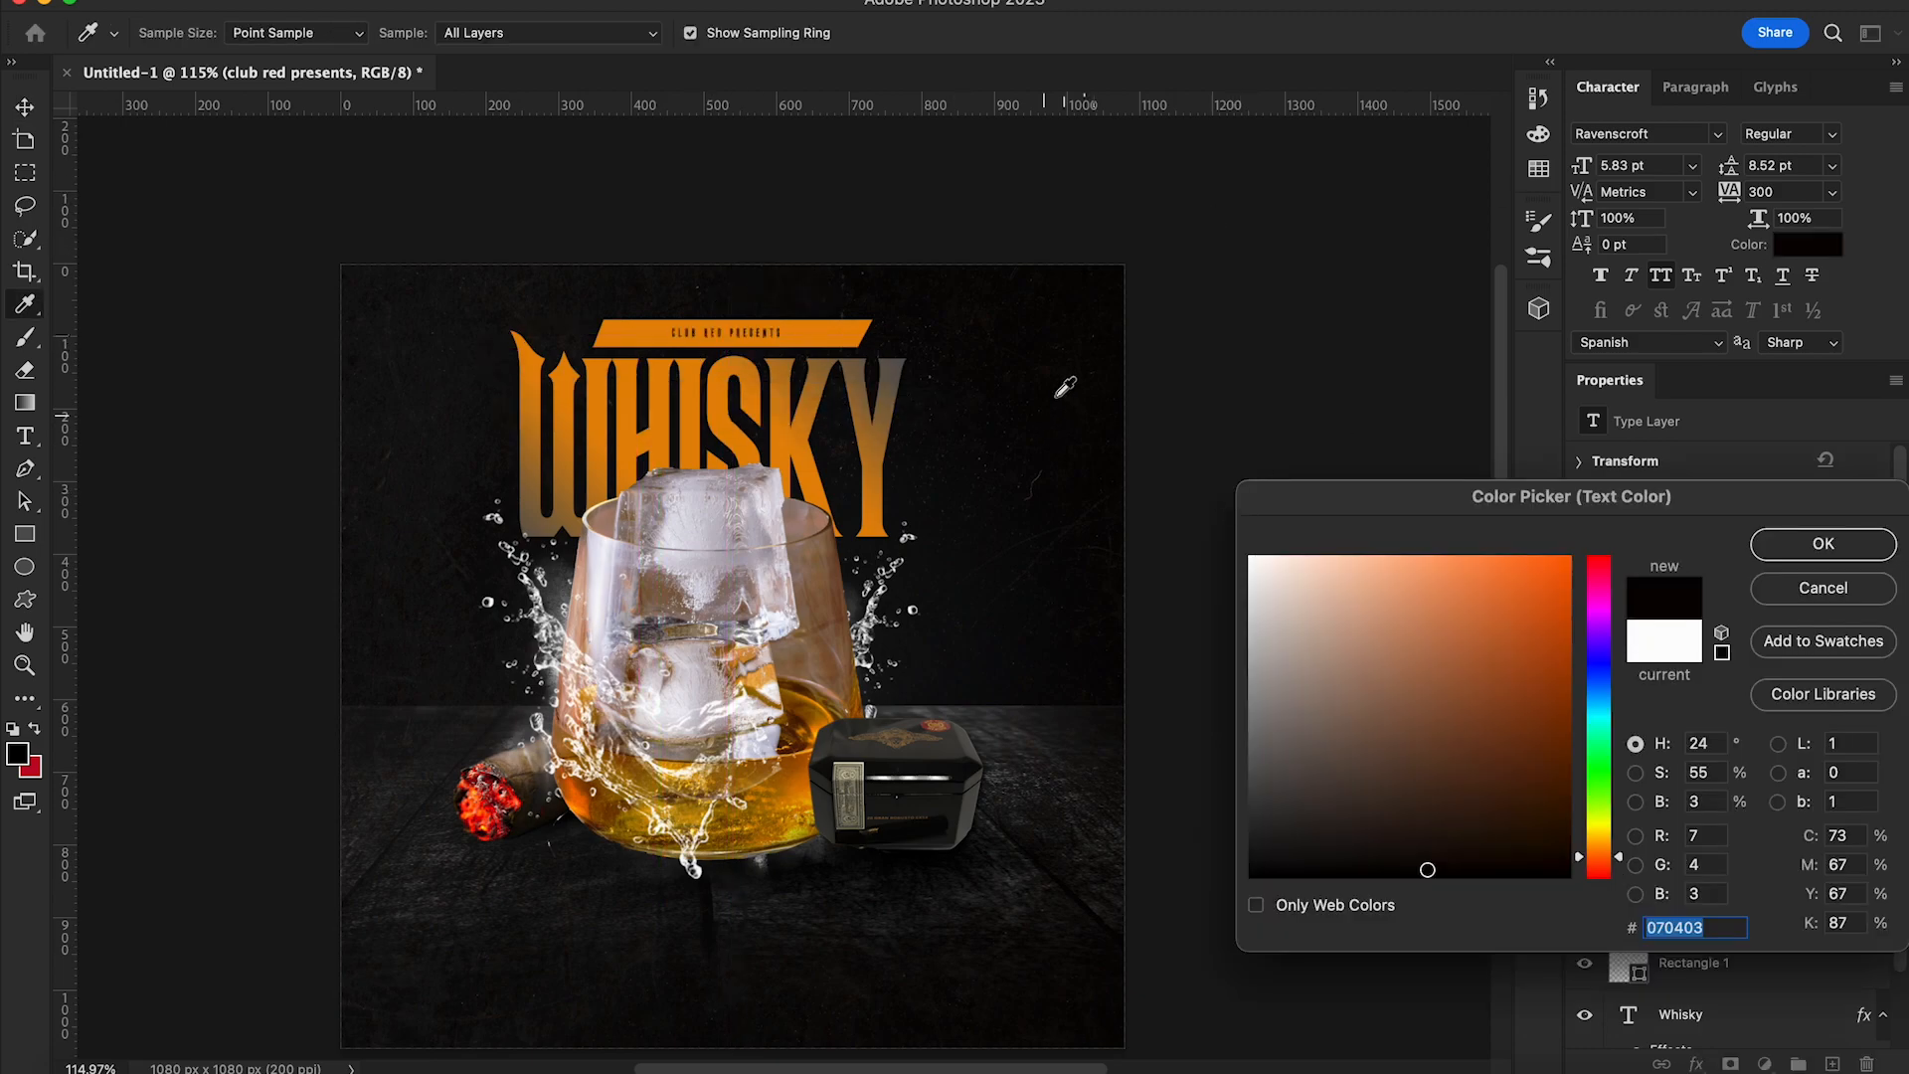
{"action": "left_click", "coordinate": [1822, 544]}
{"action": "left_click_drag", "start_coordinate": [1581, 167], "coordinate": [1587, 179]}
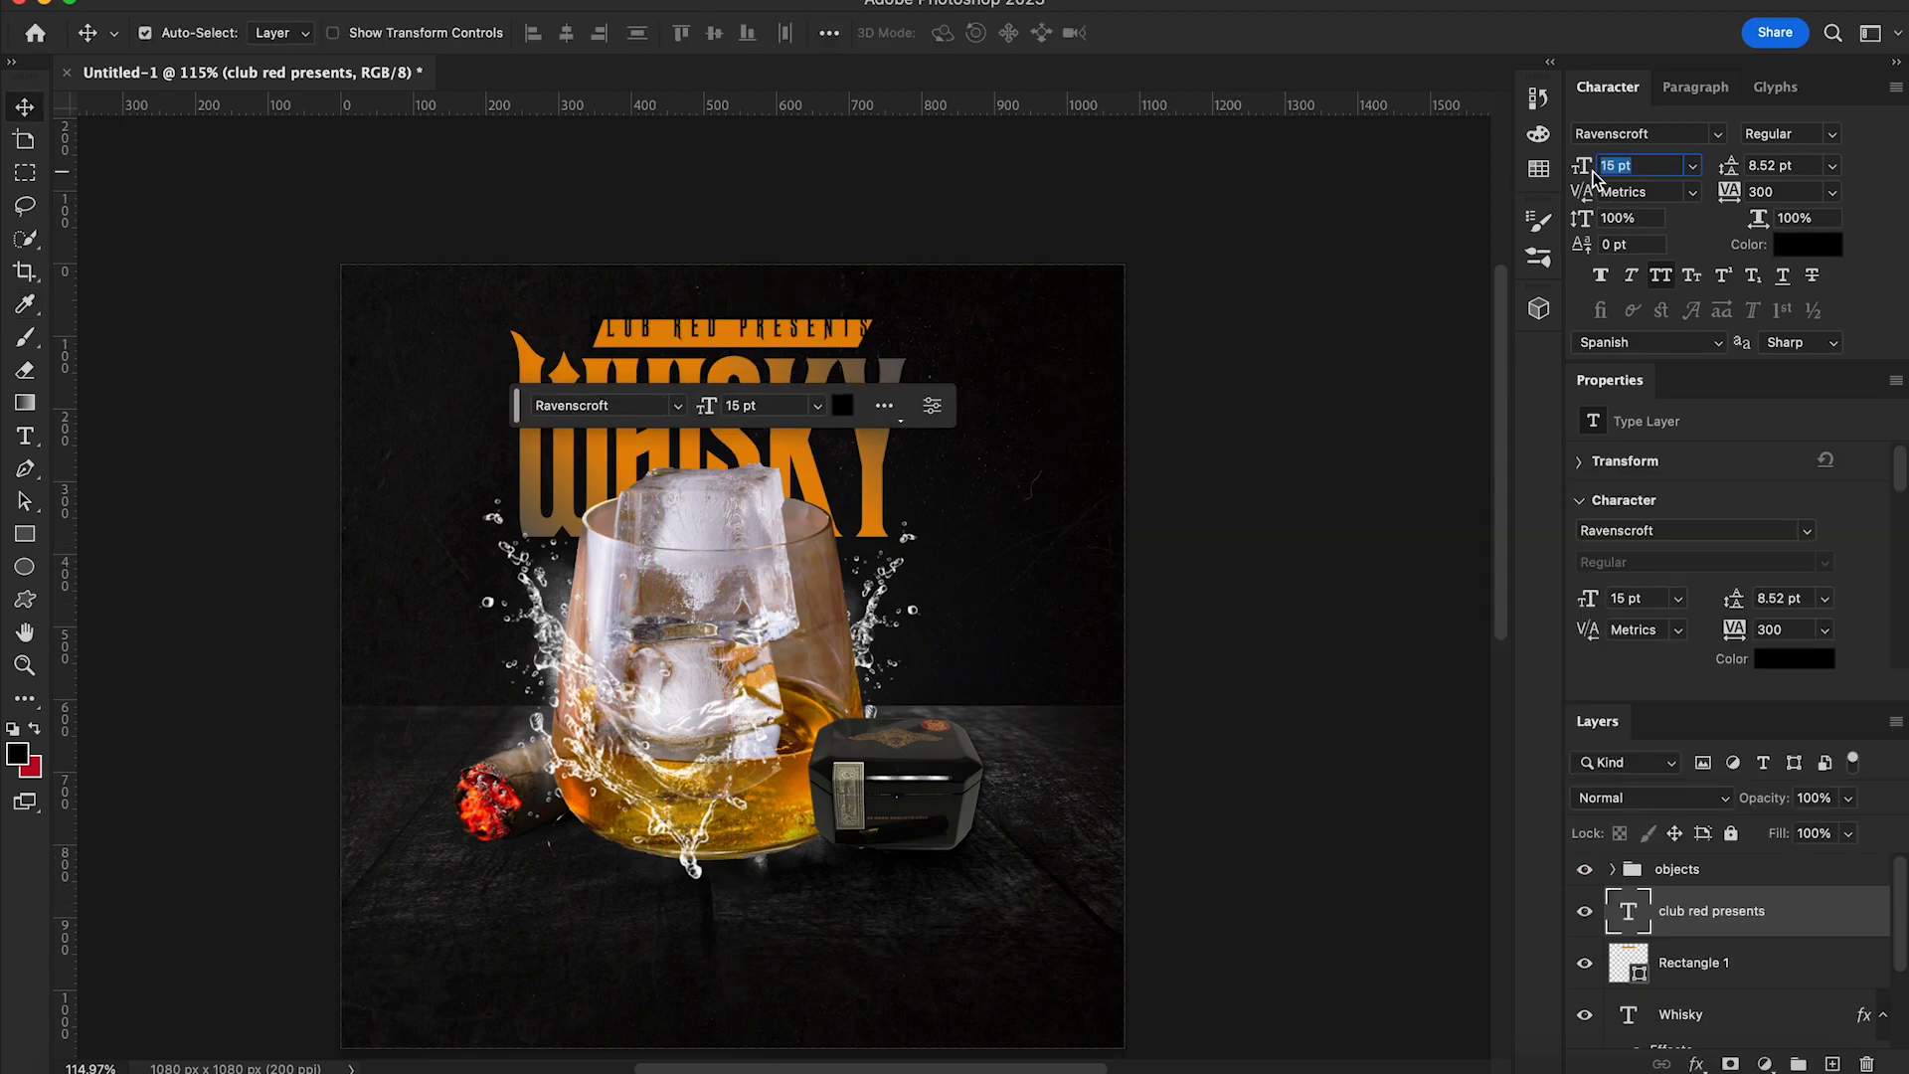
Change the font of the presenter text on the orange bar to Steelfish
{"action": "left_click", "coordinate": [1717, 133]}
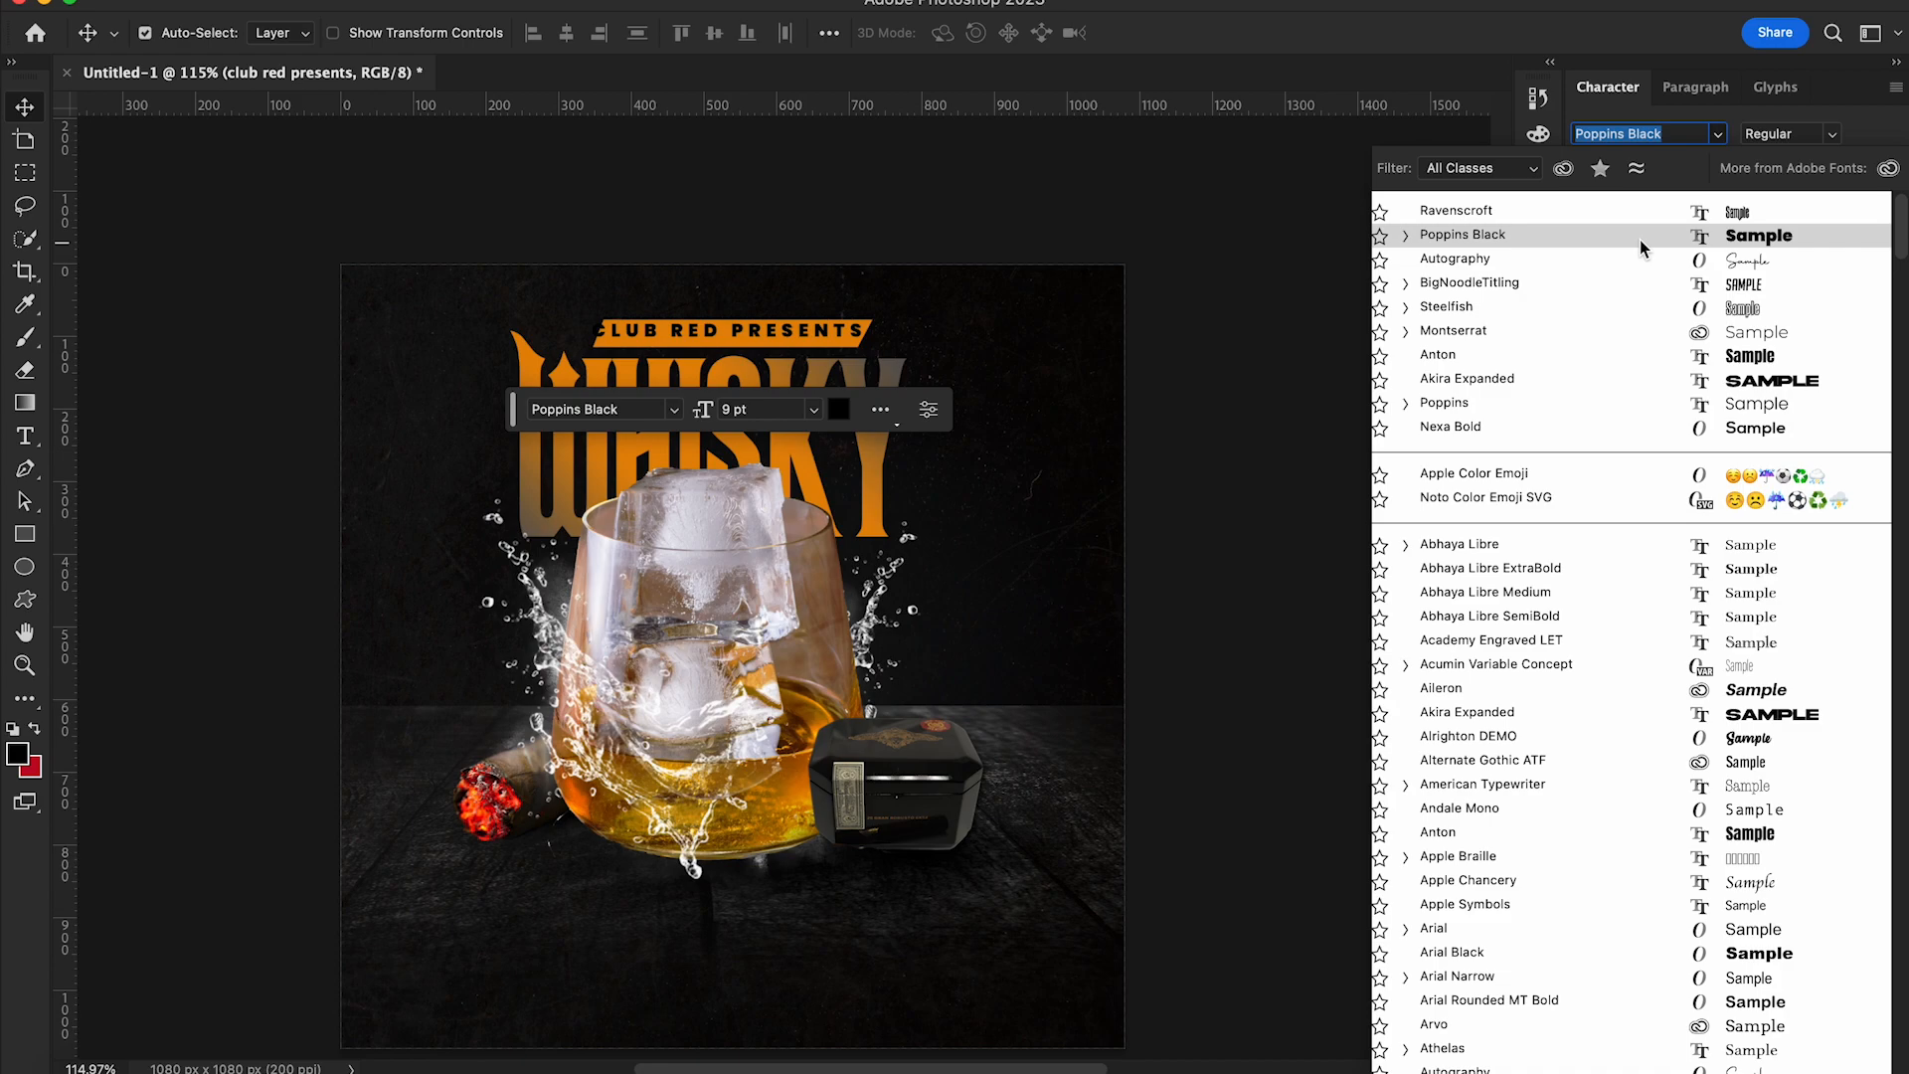
{"action": "left_click", "coordinate": [1619, 308]}
{"action": "left_click", "coordinate": [1833, 136]}
{"action": "left_click", "coordinate": [1291, 385]}
Apply a bolder Steelfish style to only the words "club red" in the presenter text
{"action": "left_click_drag", "start_coordinate": [798, 331], "coordinate": [632, 332]}
{"action": "key", "text": "t"}
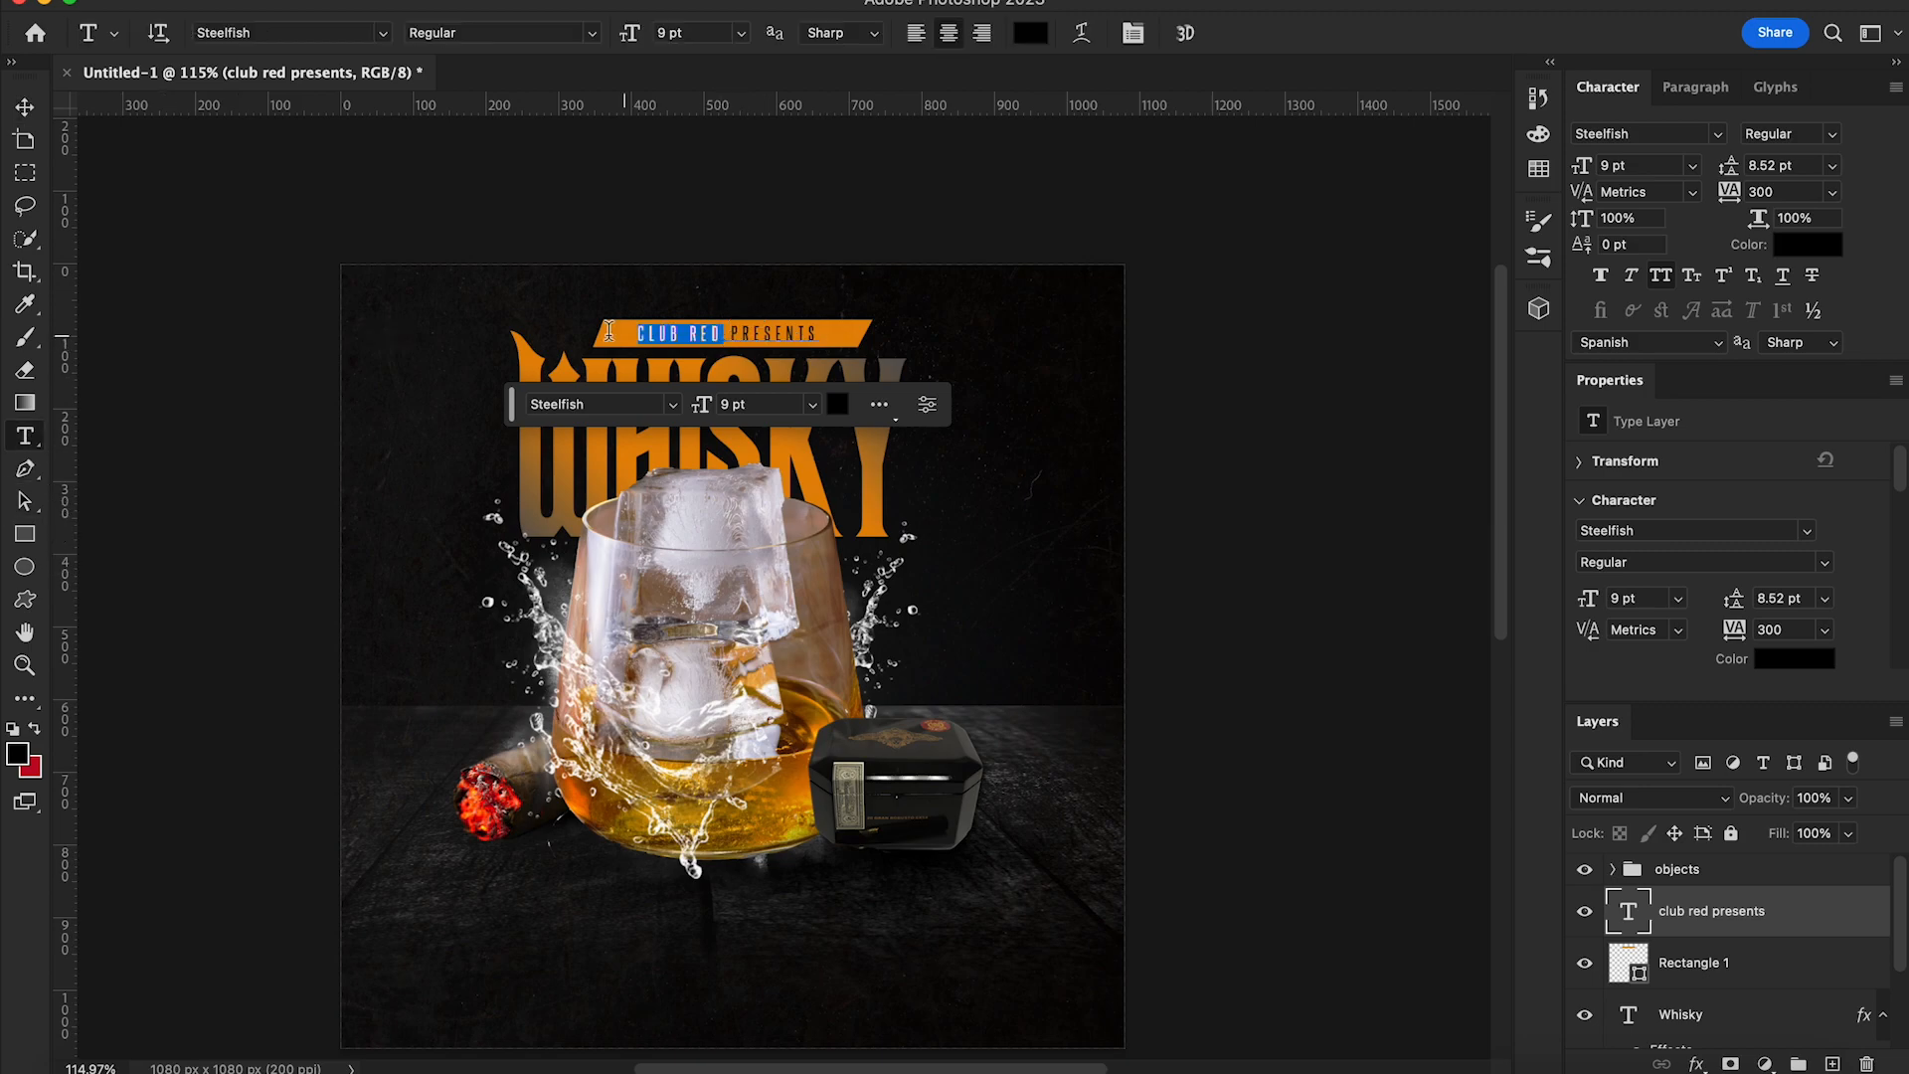
{"action": "left_click", "coordinate": [1833, 133]}
{"action": "left_click", "coordinate": [1760, 221]}
{"action": "key", "text": "Escape"}
{"action": "key", "text": "v"}
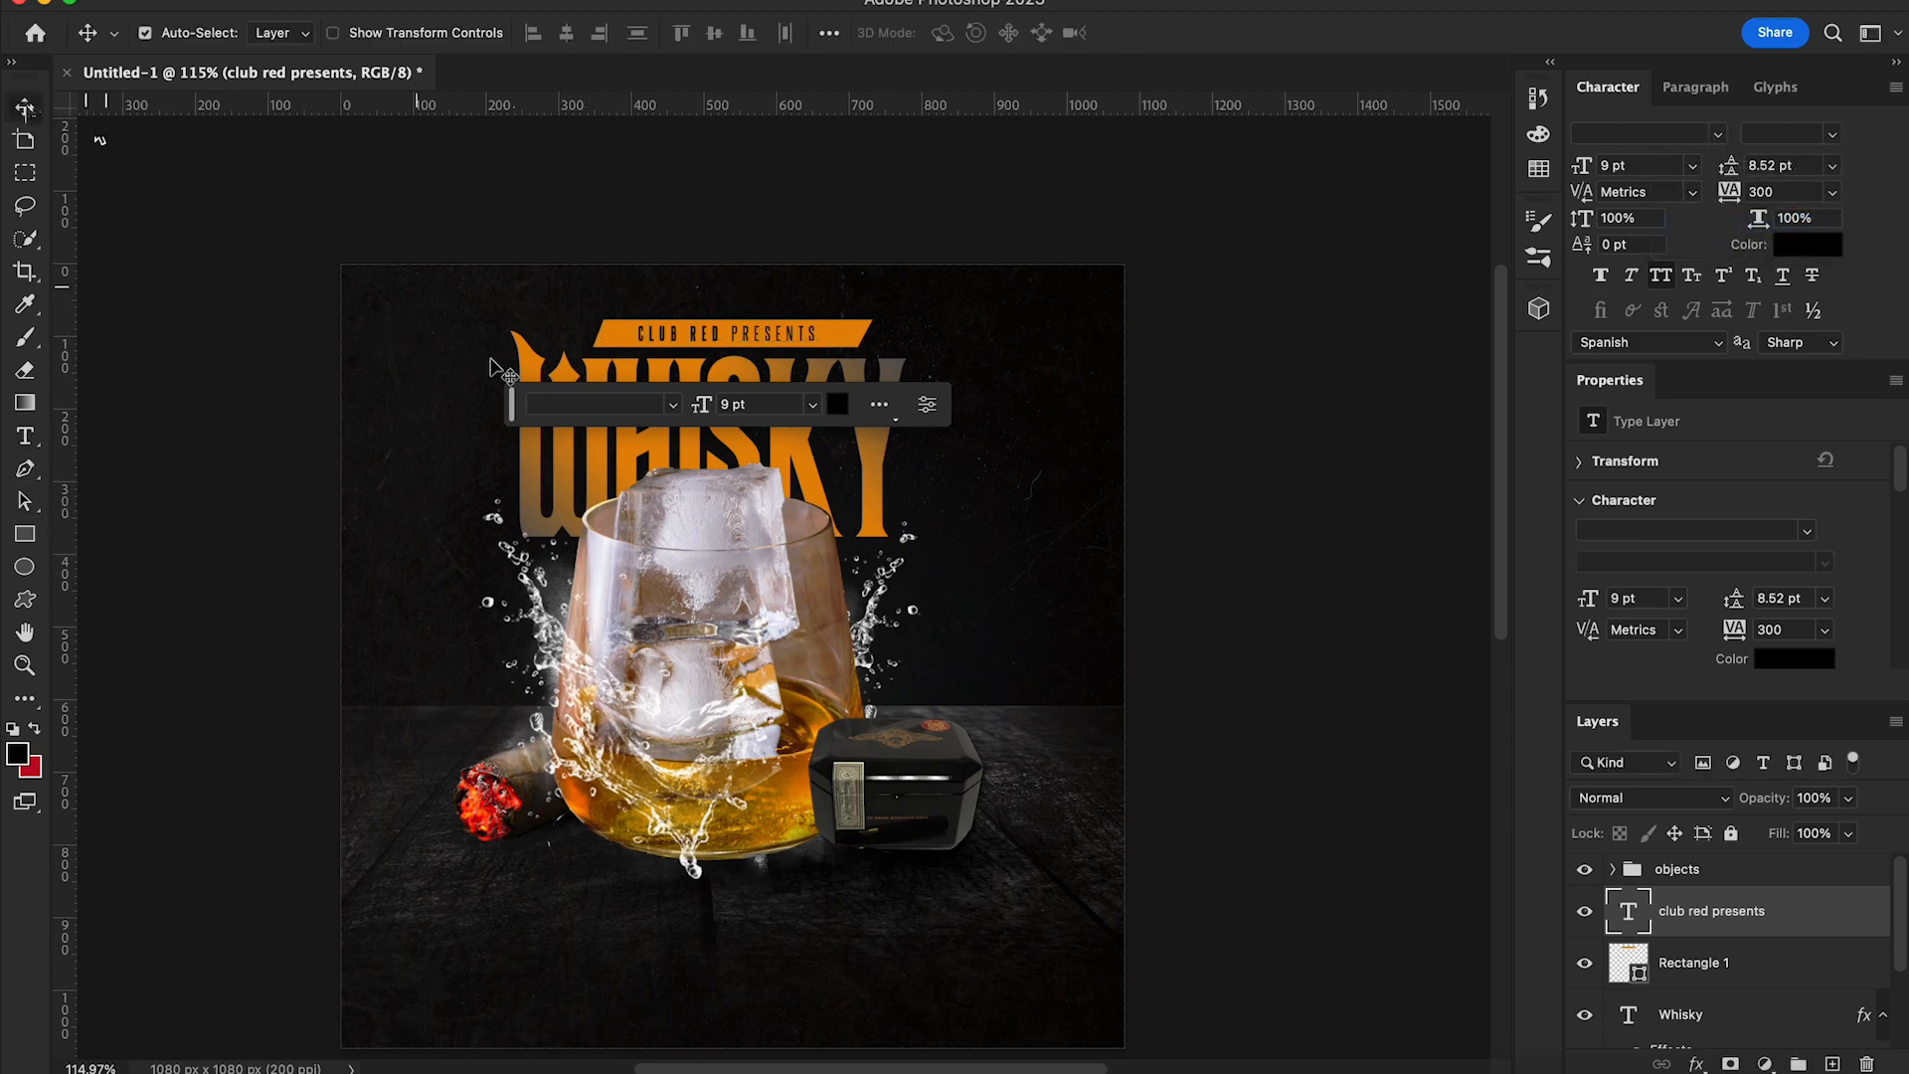
Set the whole presenter text in BigNoodleTitling and enlarge it to 10.55 pt so it fills the orange bar
{"action": "scroll", "coordinate": [502, 373], "scroll_direction": "up", "scroll_amount": 2}
{"action": "left_click", "coordinate": [1718, 134]}
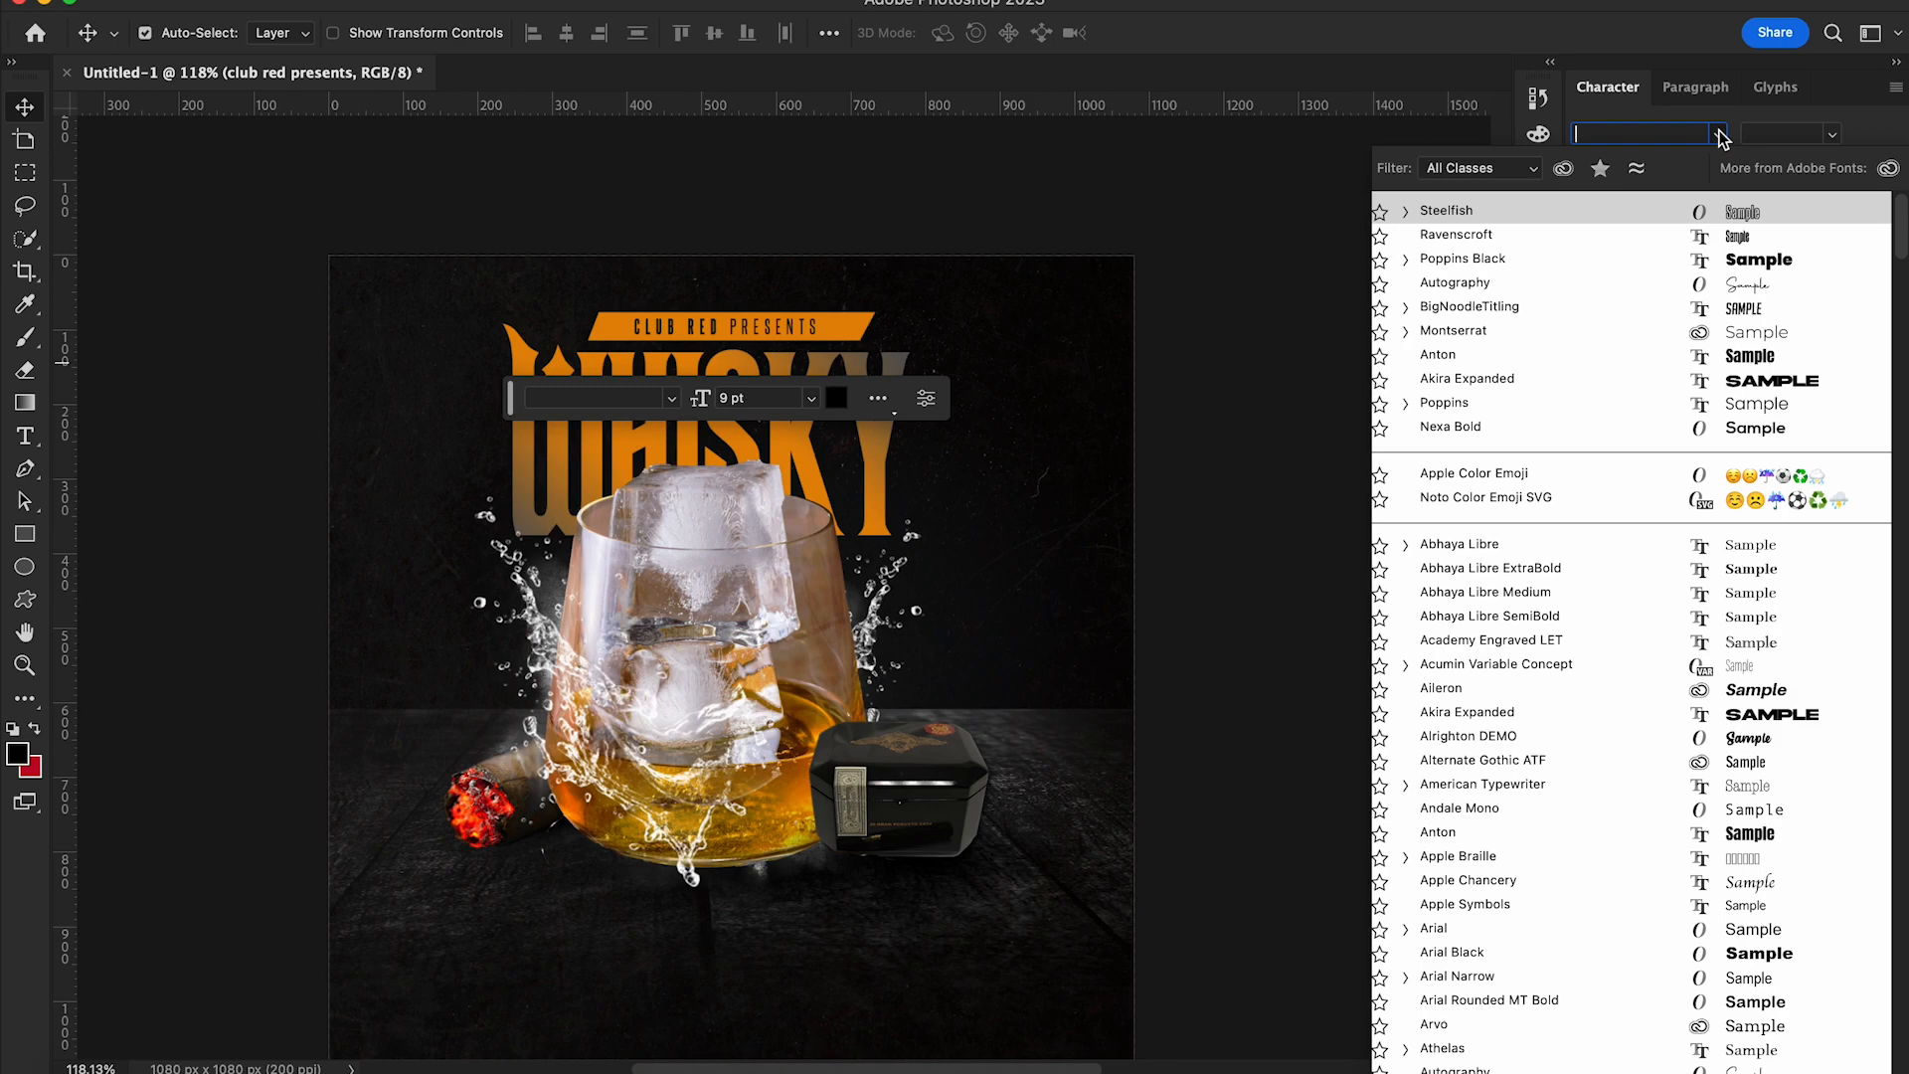
{"action": "left_click", "coordinate": [1583, 310]}
{"action": "key", "text": "super+t"}
{"action": "left_click_drag", "start_coordinate": [833, 319], "coordinate": [849, 314]}
{"action": "left_click_drag", "start_coordinate": [628, 318], "coordinate": [613, 317]}
{"action": "key", "text": "Return"}
{"action": "left_click", "coordinate": [1788, 133]}
{"action": "left_click", "coordinate": [1788, 140]}
Add the text "wednesday" on the wooden floor below the glass and scale it up to 37.7 pt
{"action": "scroll", "coordinate": [1106, 614], "scroll_direction": "down", "scroll_amount": 3}
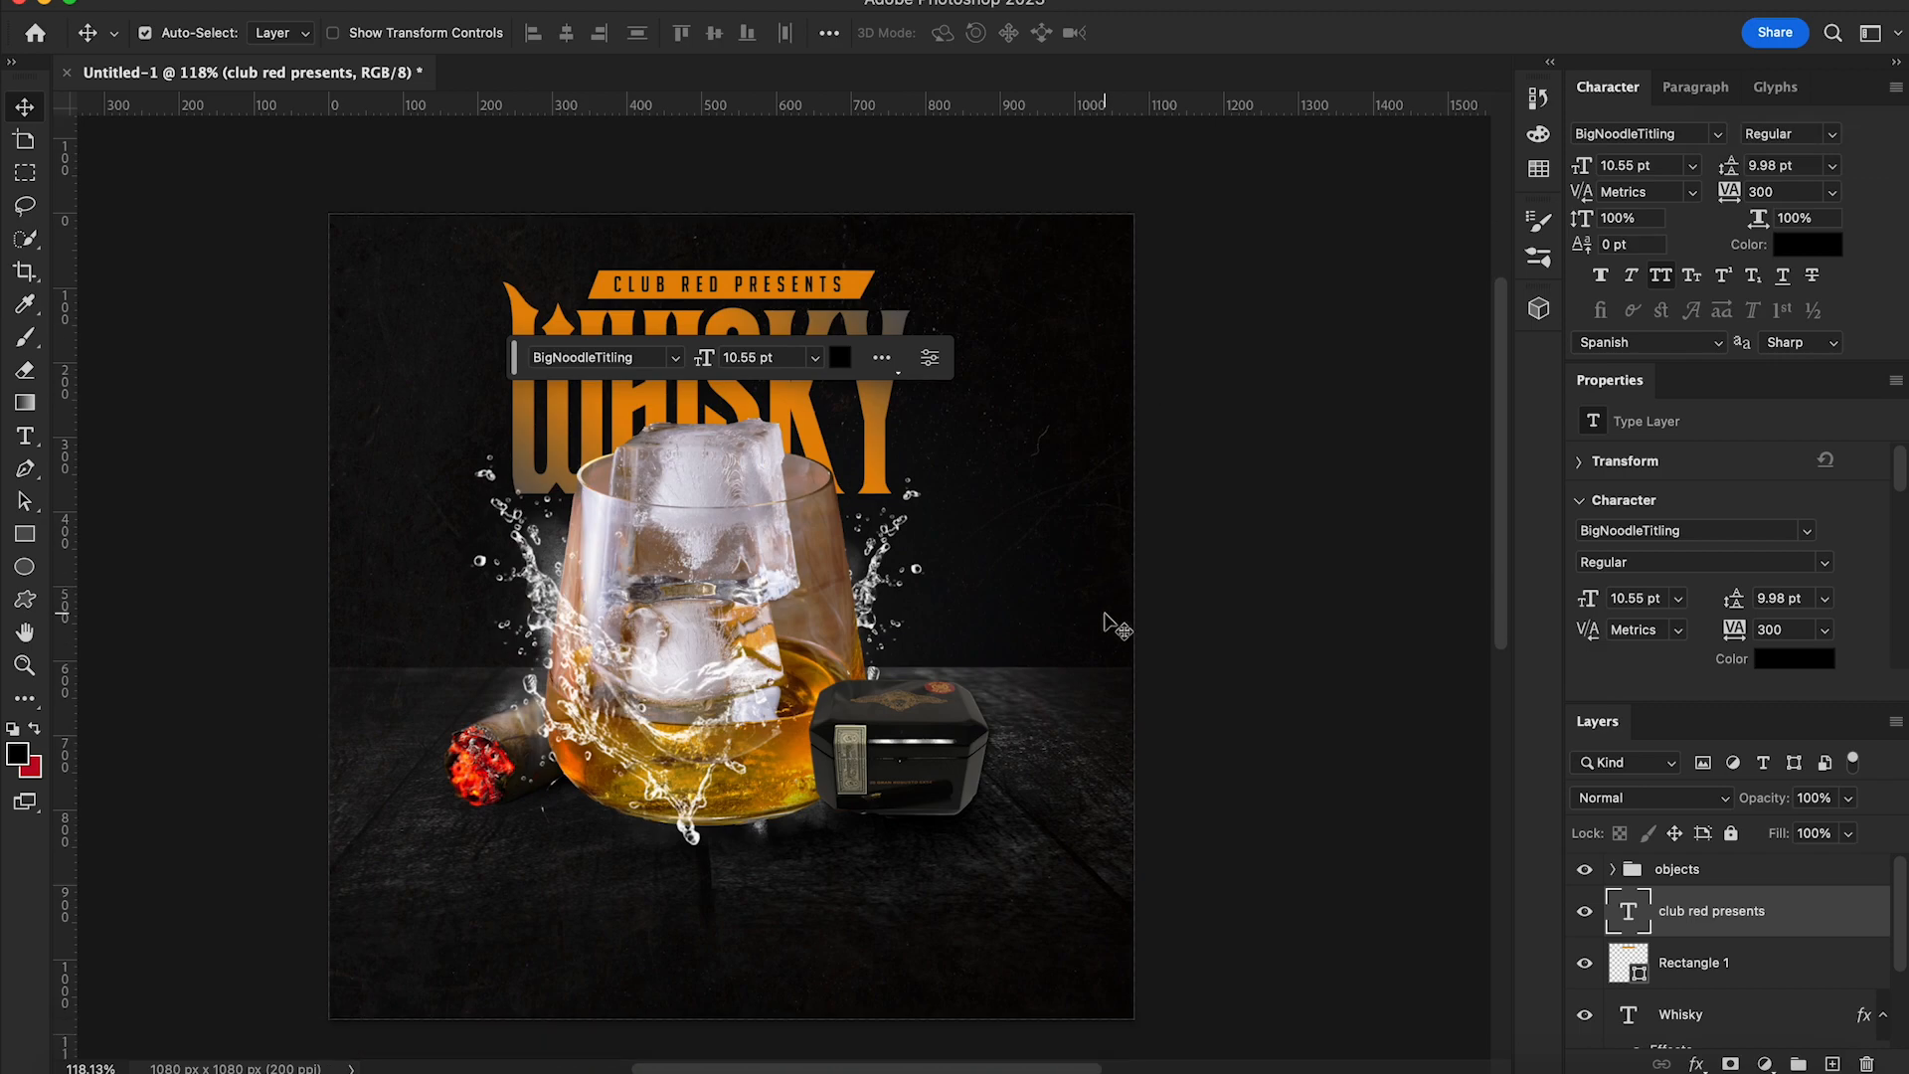
{"action": "left_click", "coordinate": [514, 656]}
{"action": "scroll", "coordinate": [754, 778], "scroll_direction": "down", "scroll_amount": 2}
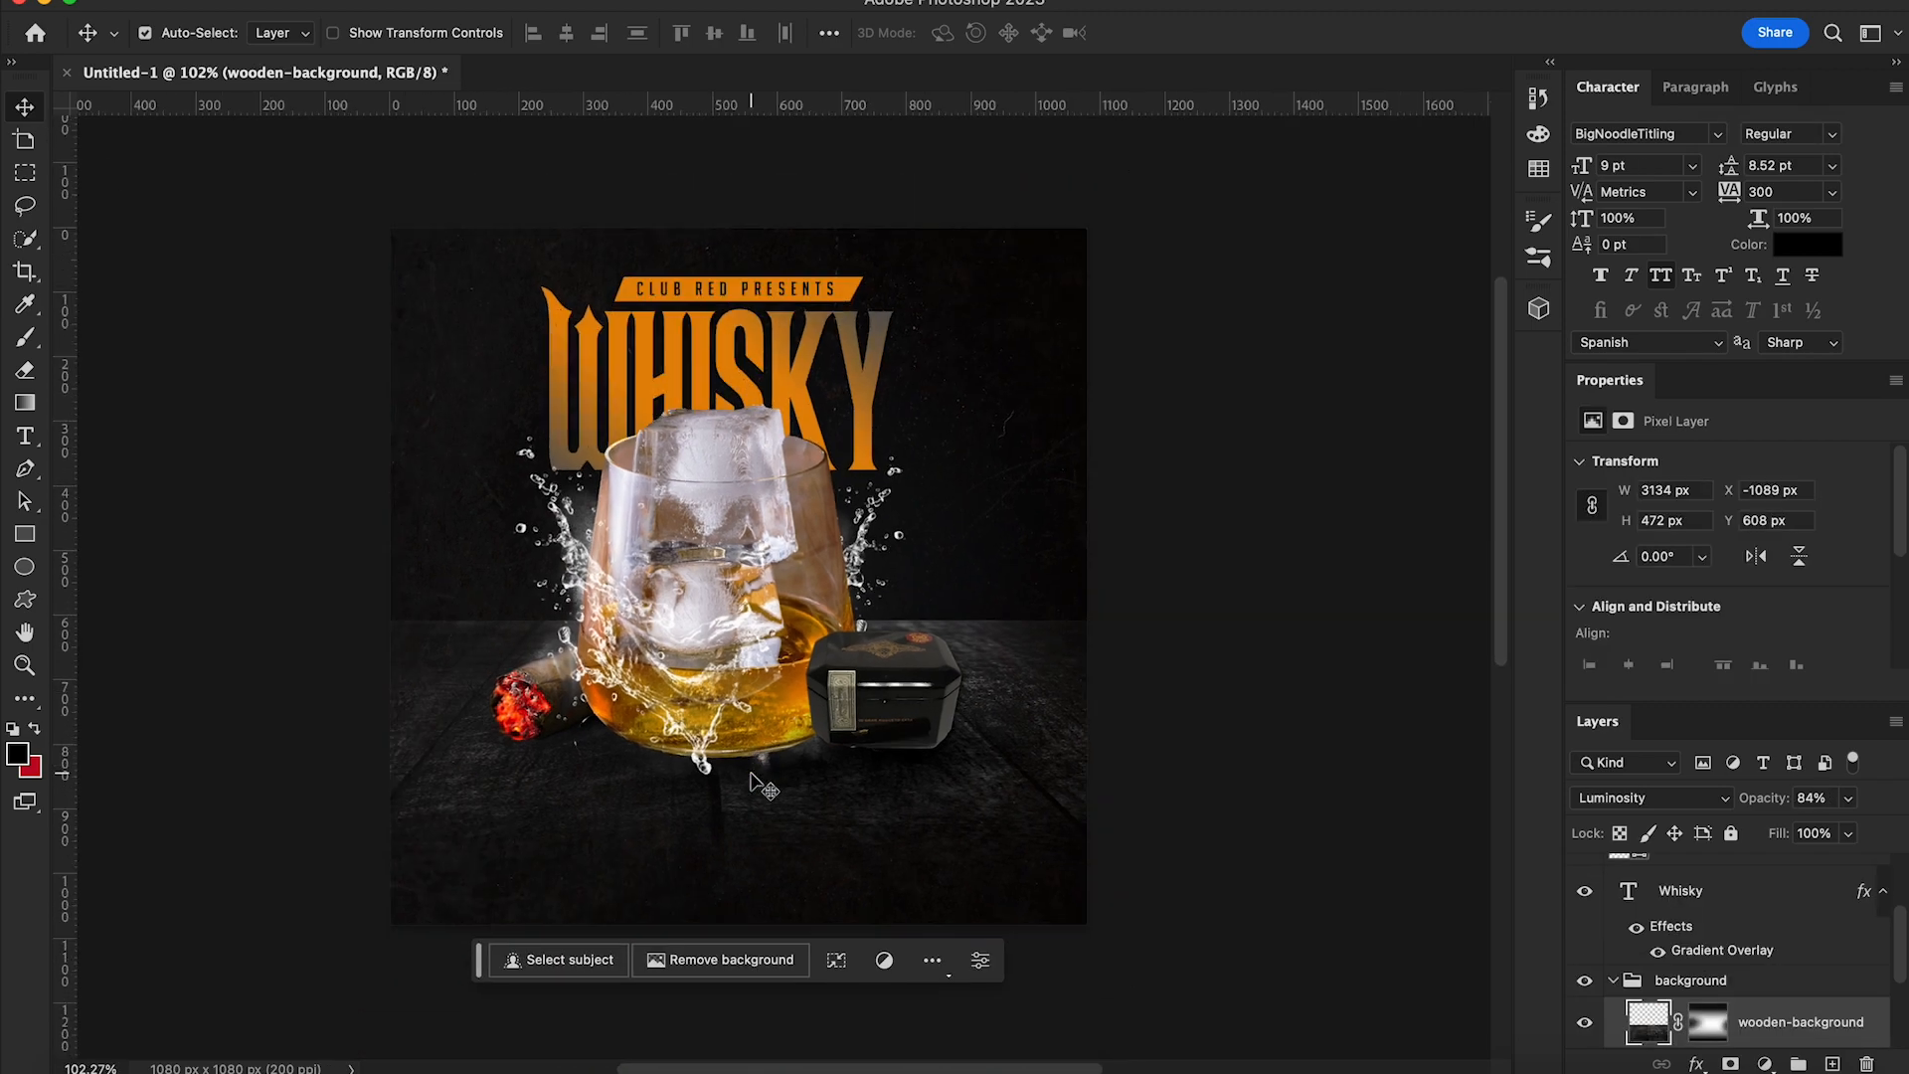
{"action": "left_click", "coordinate": [25, 436]}
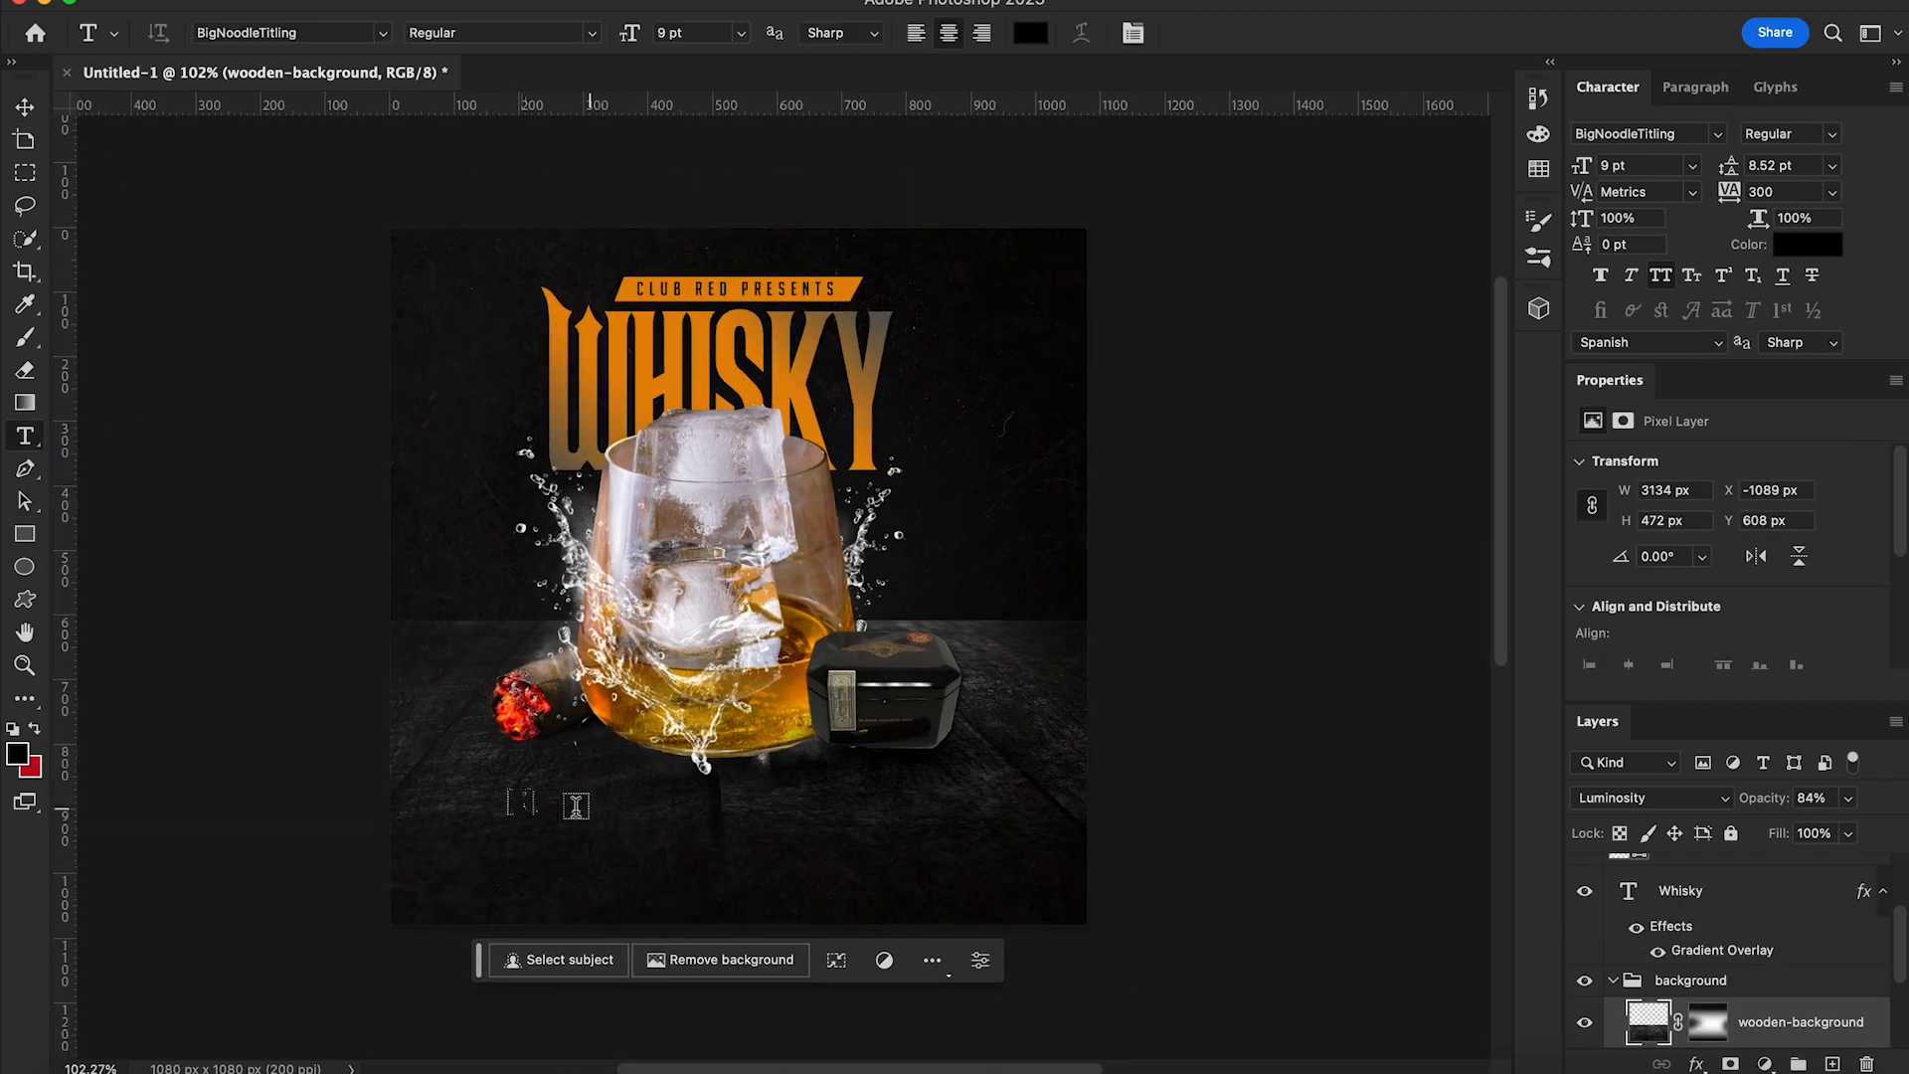
{"action": "left_click", "coordinate": [517, 798]}
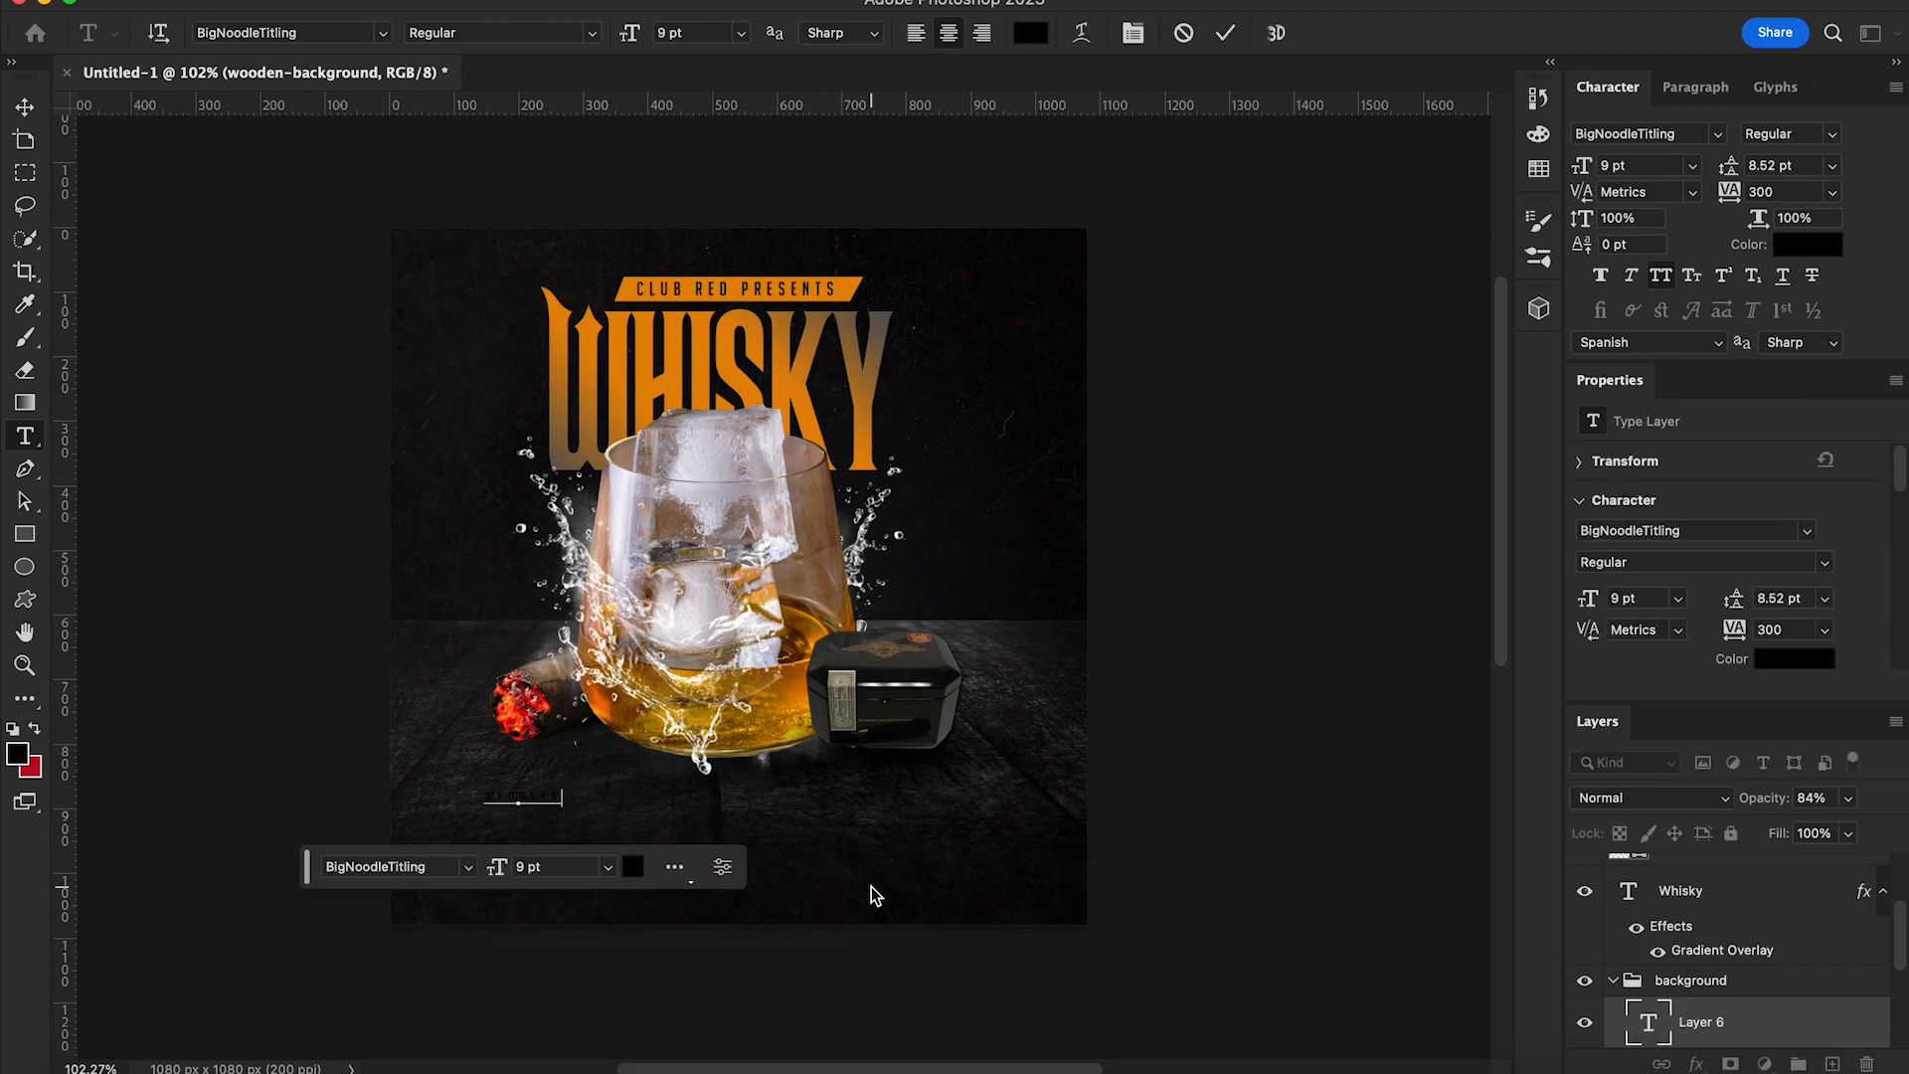
{"action": "key", "text": "ctrl+t"}
{"action": "left_click_drag", "start_coordinate": [563, 790], "coordinate": [863, 742]}
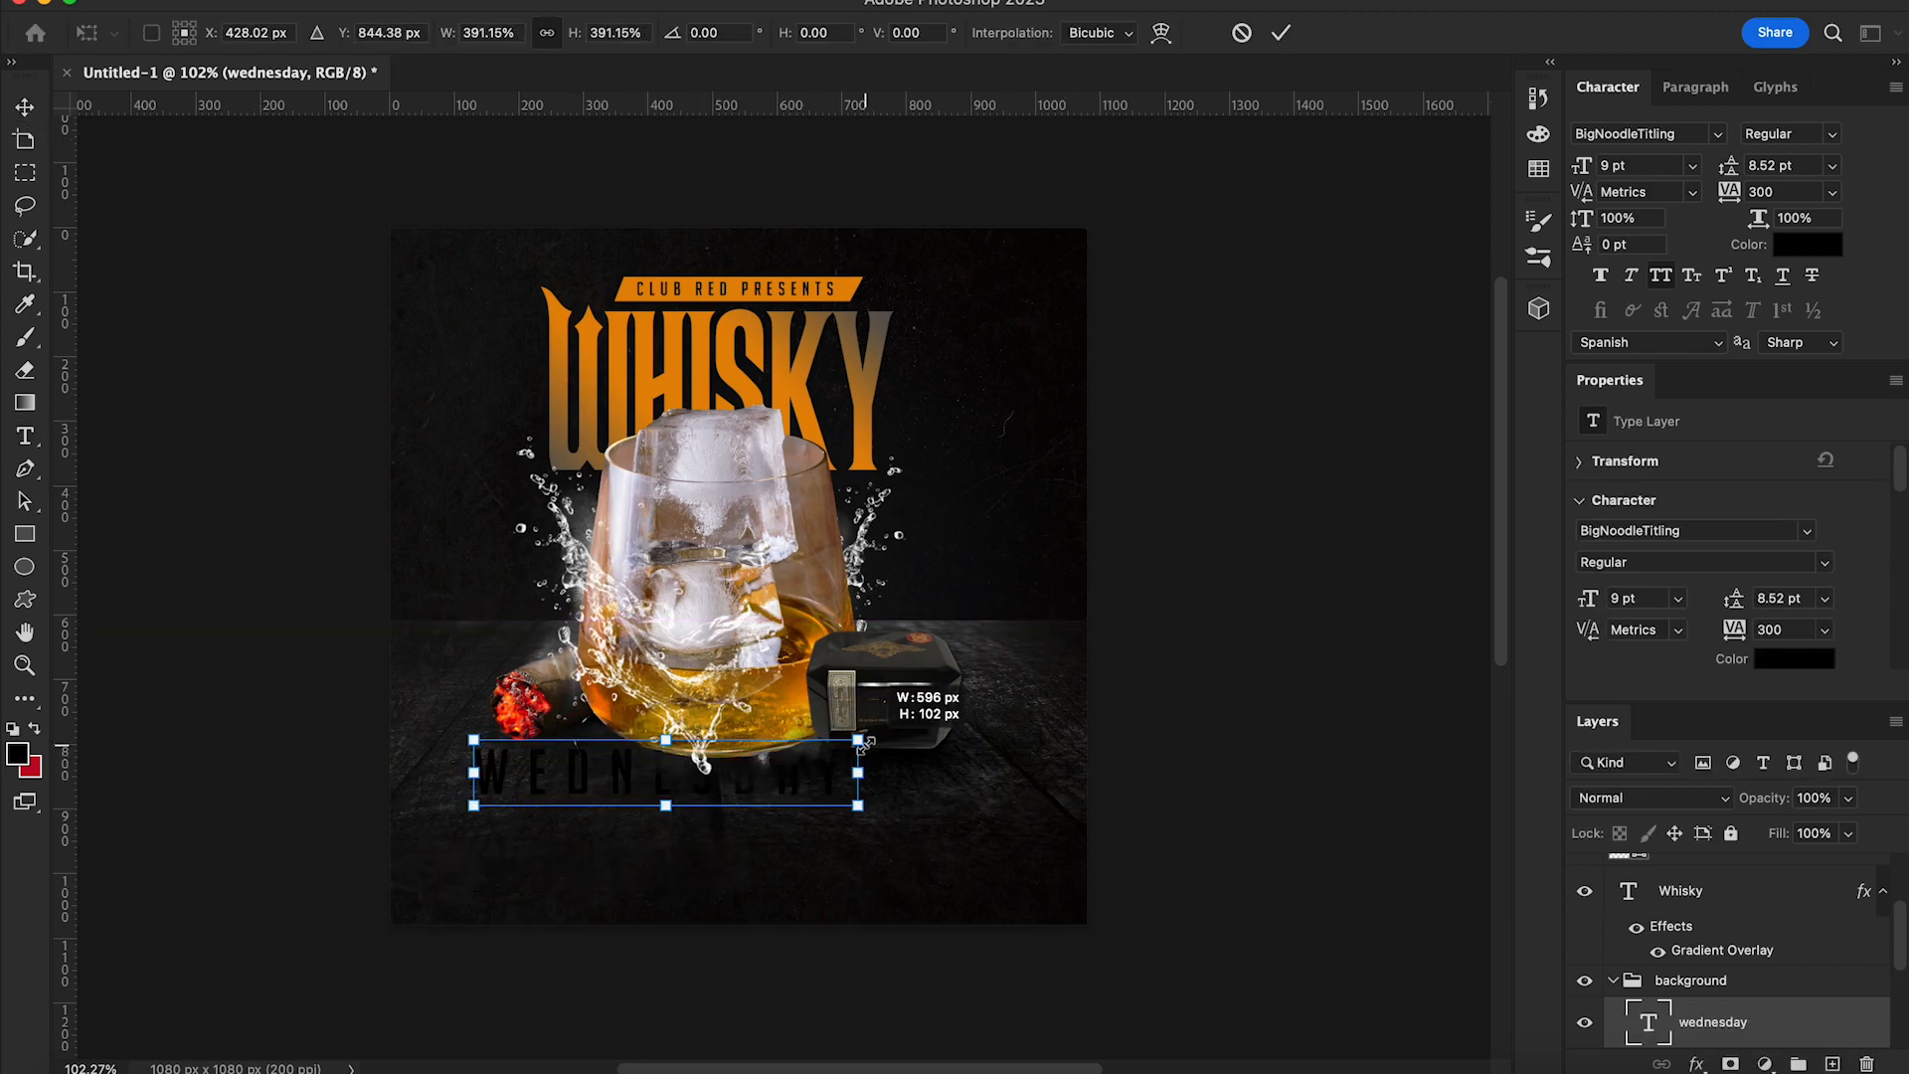
{"action": "key", "text": "Return"}
Colour the "wednesday" text white and set it in lowercase Autography with tracking -40
{"action": "left_click", "coordinate": [1805, 245]}
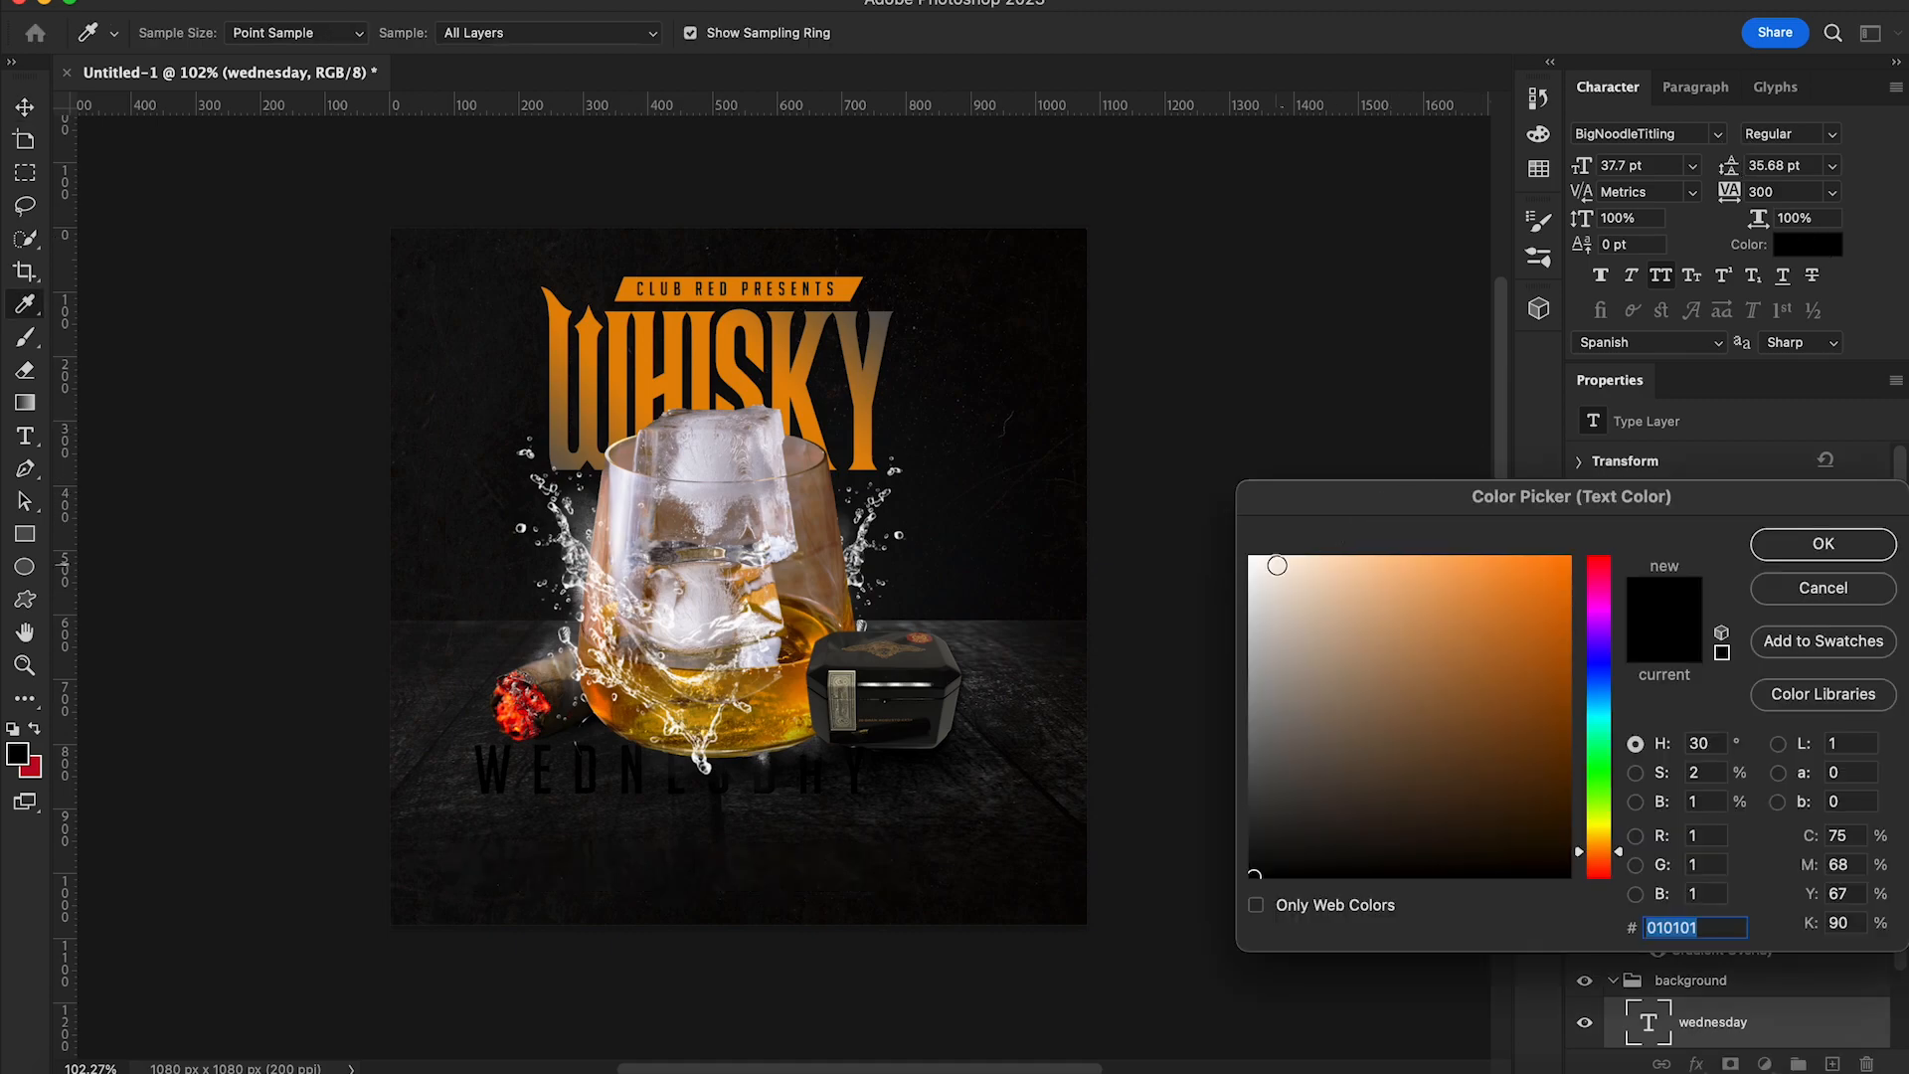
{"action": "left_click_drag", "start_coordinate": [1278, 566], "coordinate": [1249, 555]}
{"action": "left_click", "coordinate": [1823, 543]}
{"action": "left_click", "coordinate": [1717, 134]}
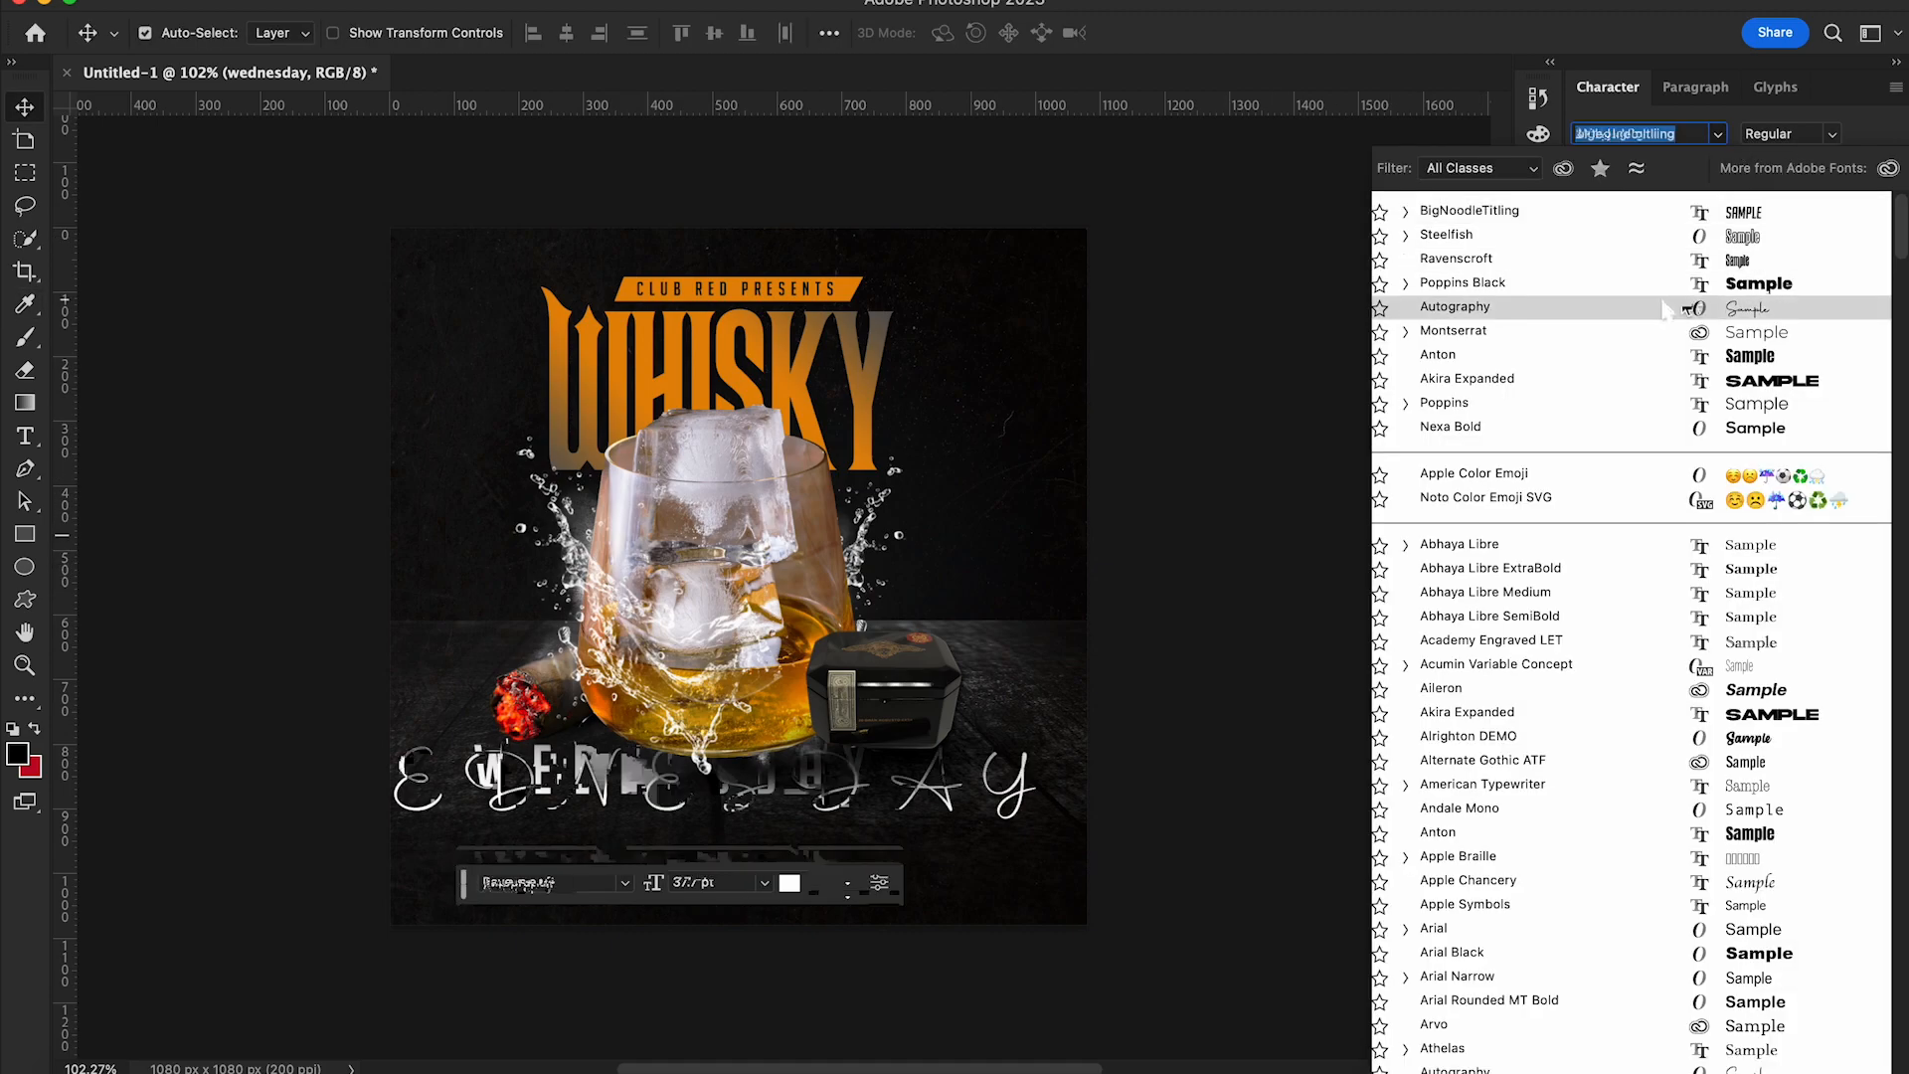
{"action": "left_click", "coordinate": [1665, 309]}
{"action": "left_click_drag", "start_coordinate": [1731, 191], "coordinate": [1703, 204]}
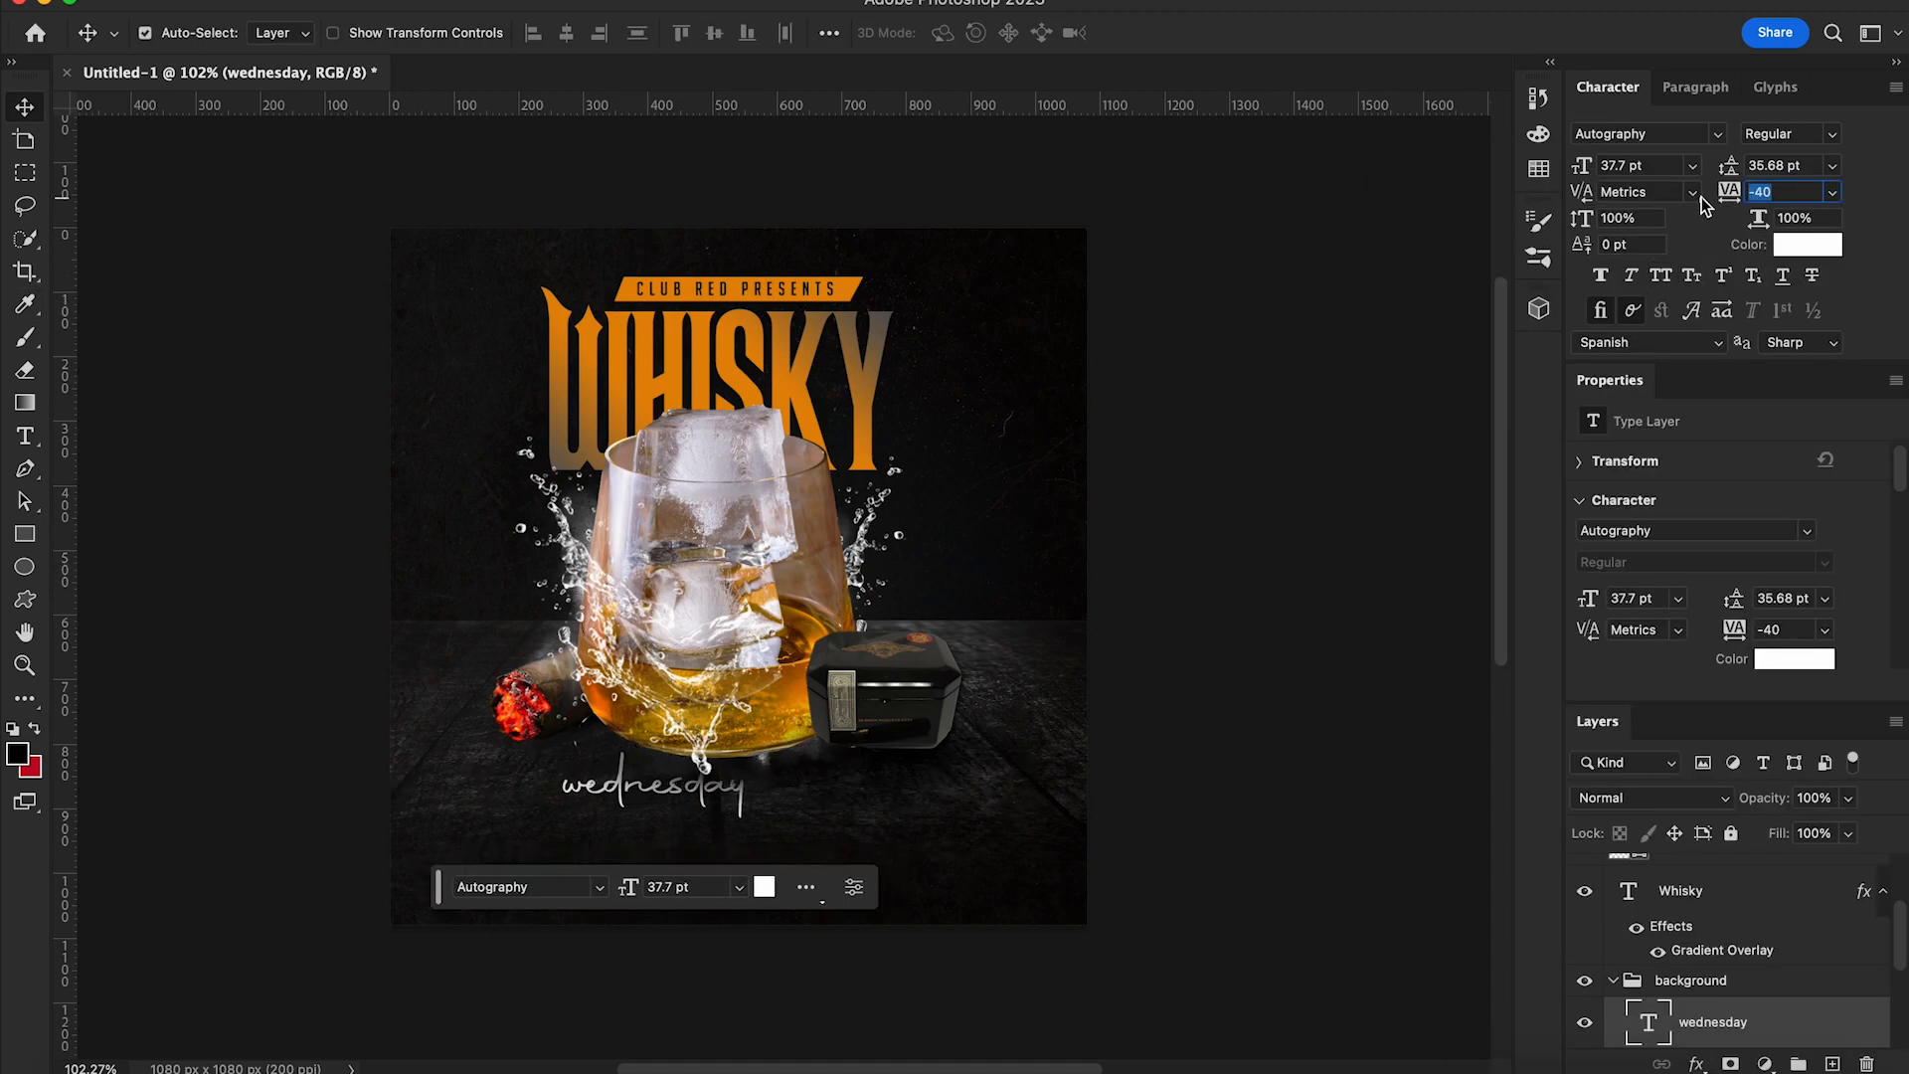
Enlarge the "wednesday" text to 65.96 pt
{"action": "scroll", "coordinate": [1726, 908], "scroll_direction": "up", "scroll_amount": 3}
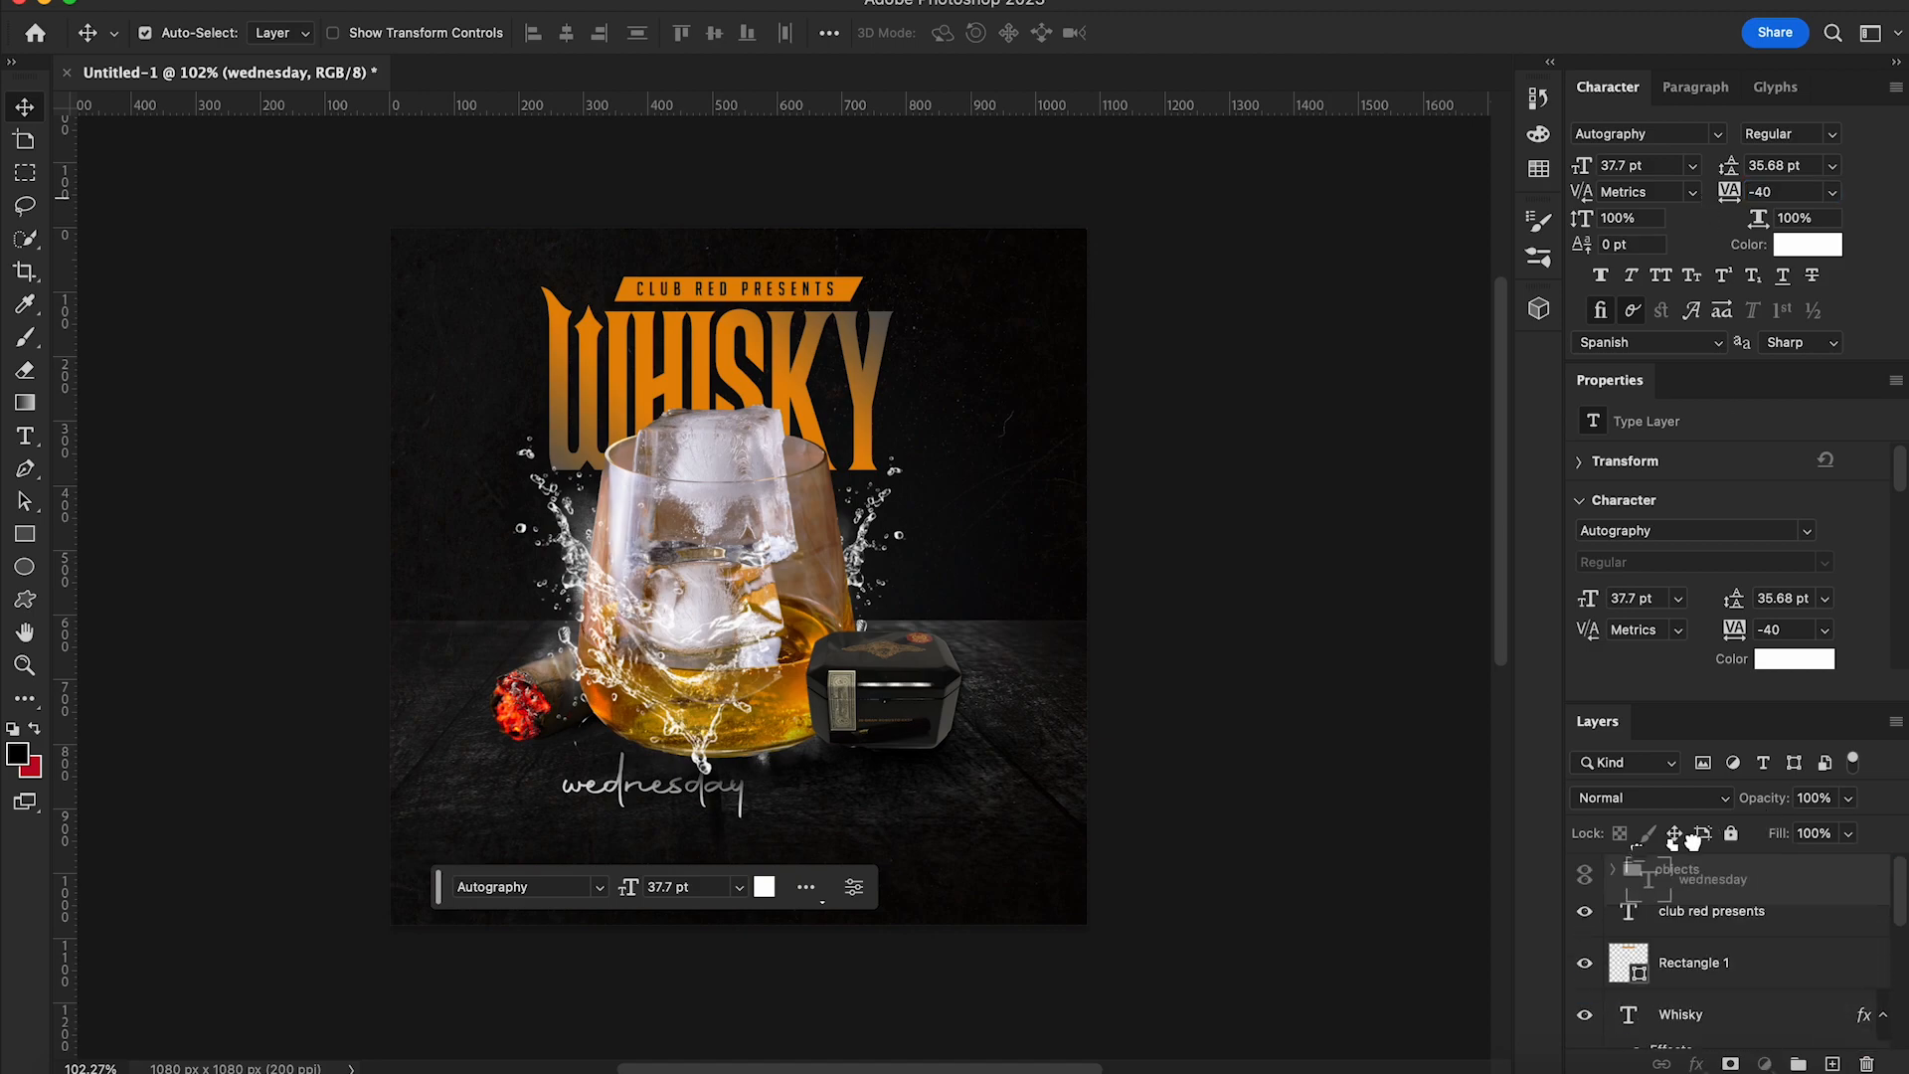
{"action": "key", "text": "super+t"}
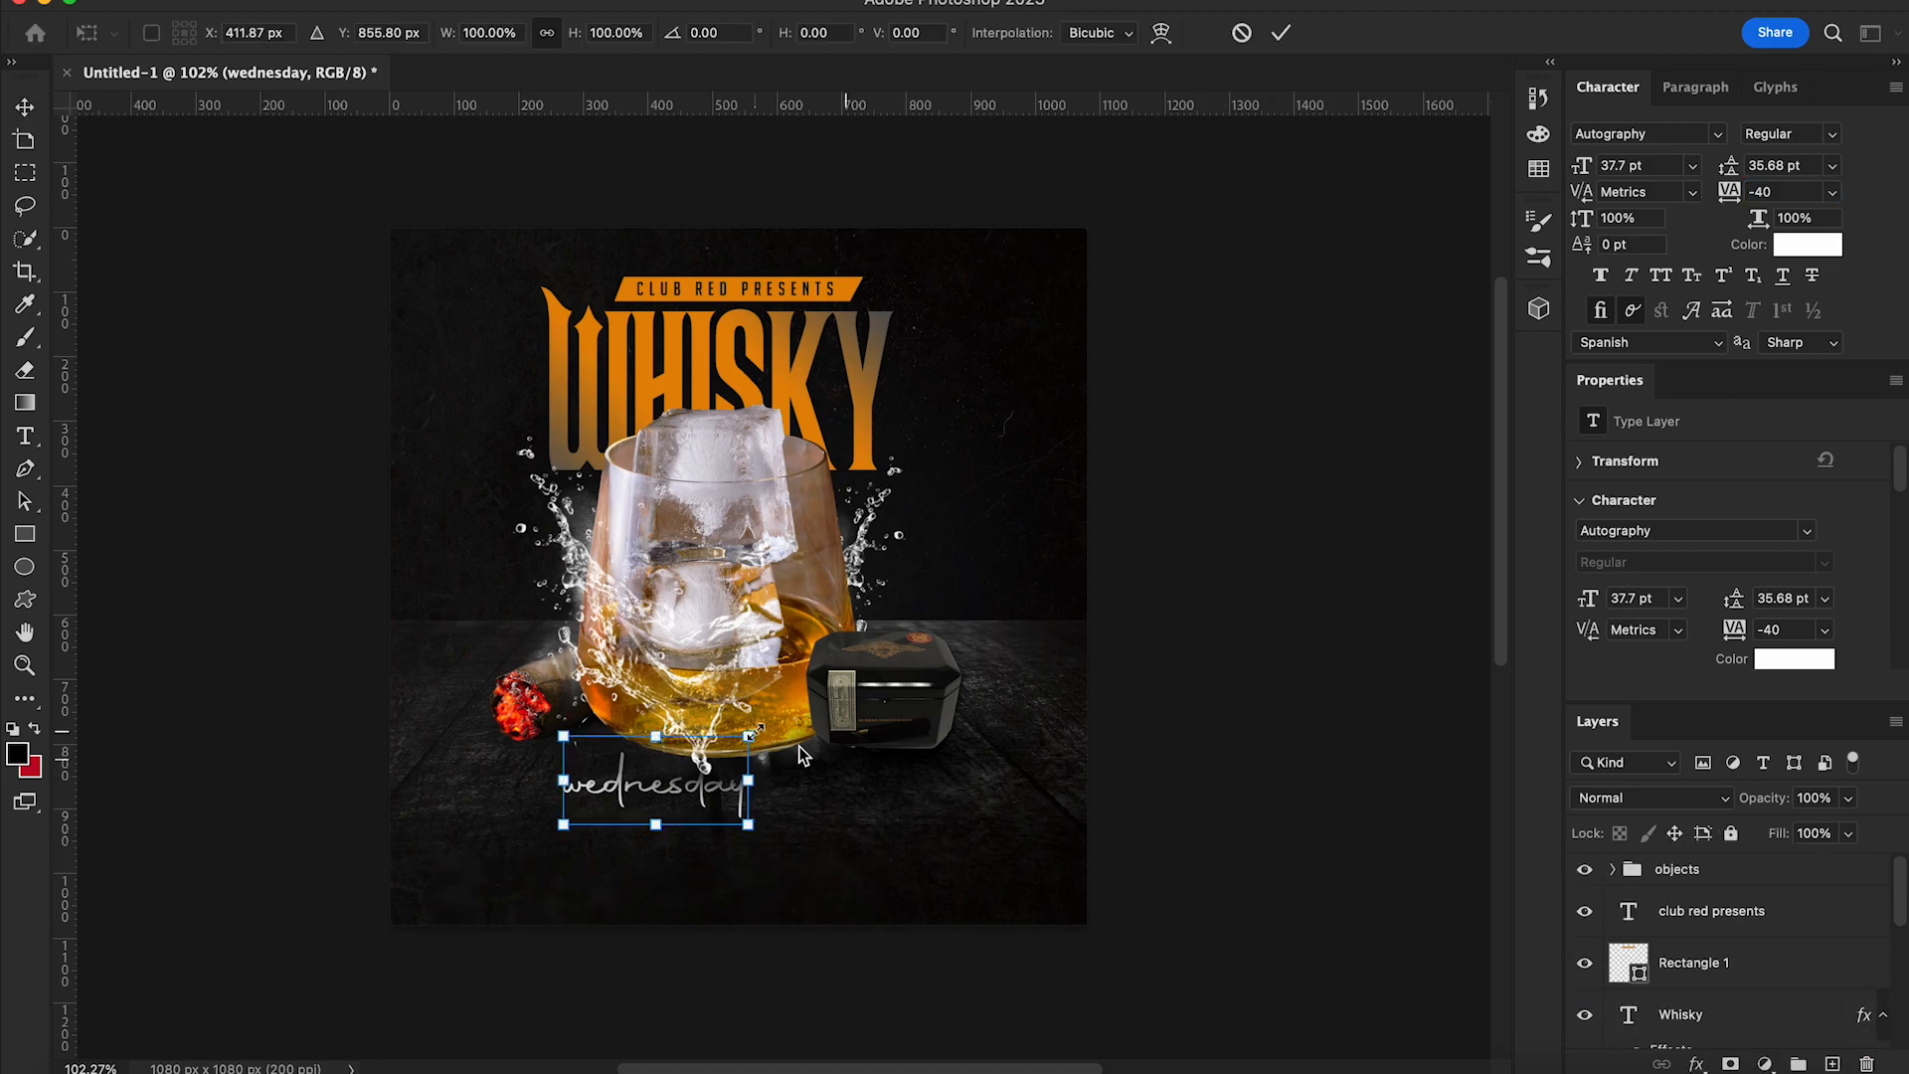
{"action": "left_click_drag", "start_coordinate": [760, 726], "coordinate": [879, 647]}
{"action": "key", "text": "Return"}
Move the "wednesday" layer above the objects group and shift the text slightly so it overlaps the base of the glass
{"action": "left_click", "coordinate": [1618, 880]}
{"action": "left_click", "coordinate": [1613, 871]}
{"action": "scroll", "coordinate": [1738, 929], "scroll_direction": "down", "scroll_amount": 5}
{"action": "scroll", "coordinate": [1738, 928], "scroll_direction": "down", "scroll_amount": 4}
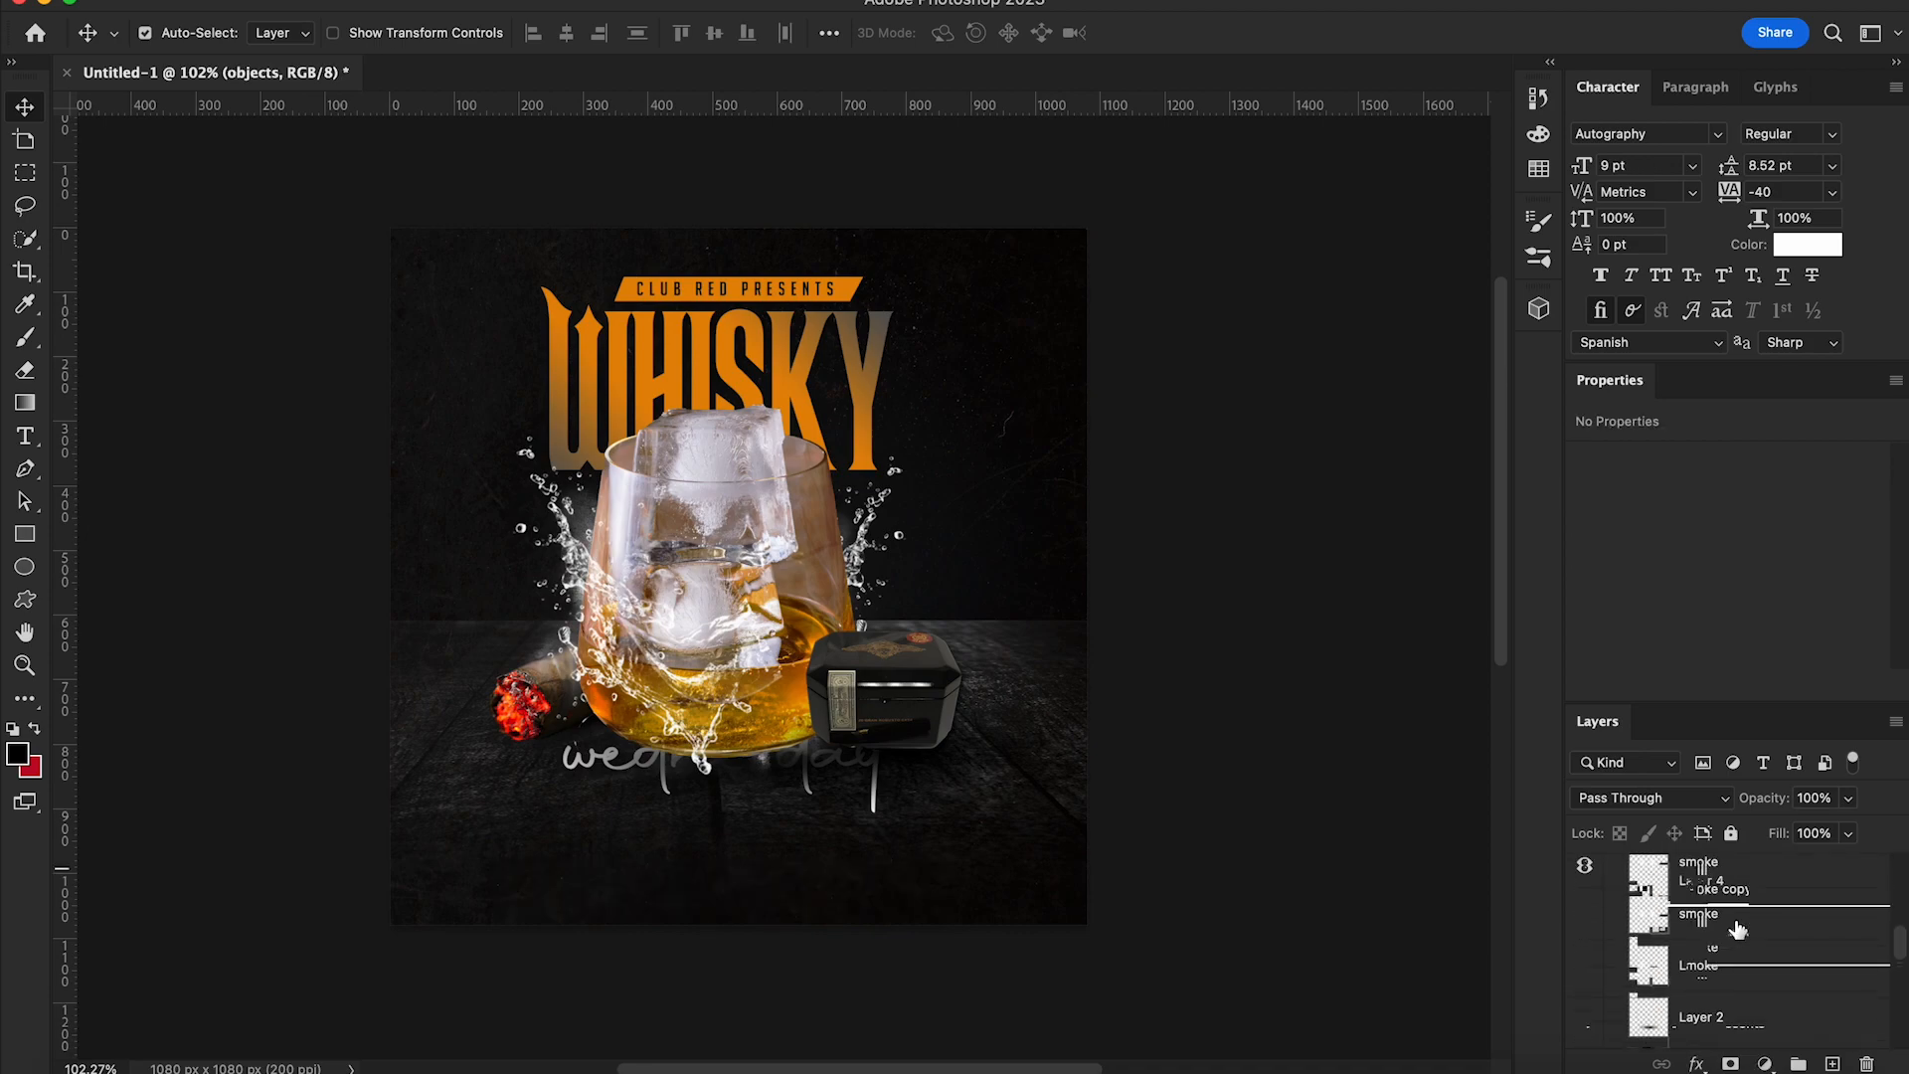
{"action": "right_click", "coordinate": [1746, 943]}
{"action": "right_click", "coordinate": [613, 769]}
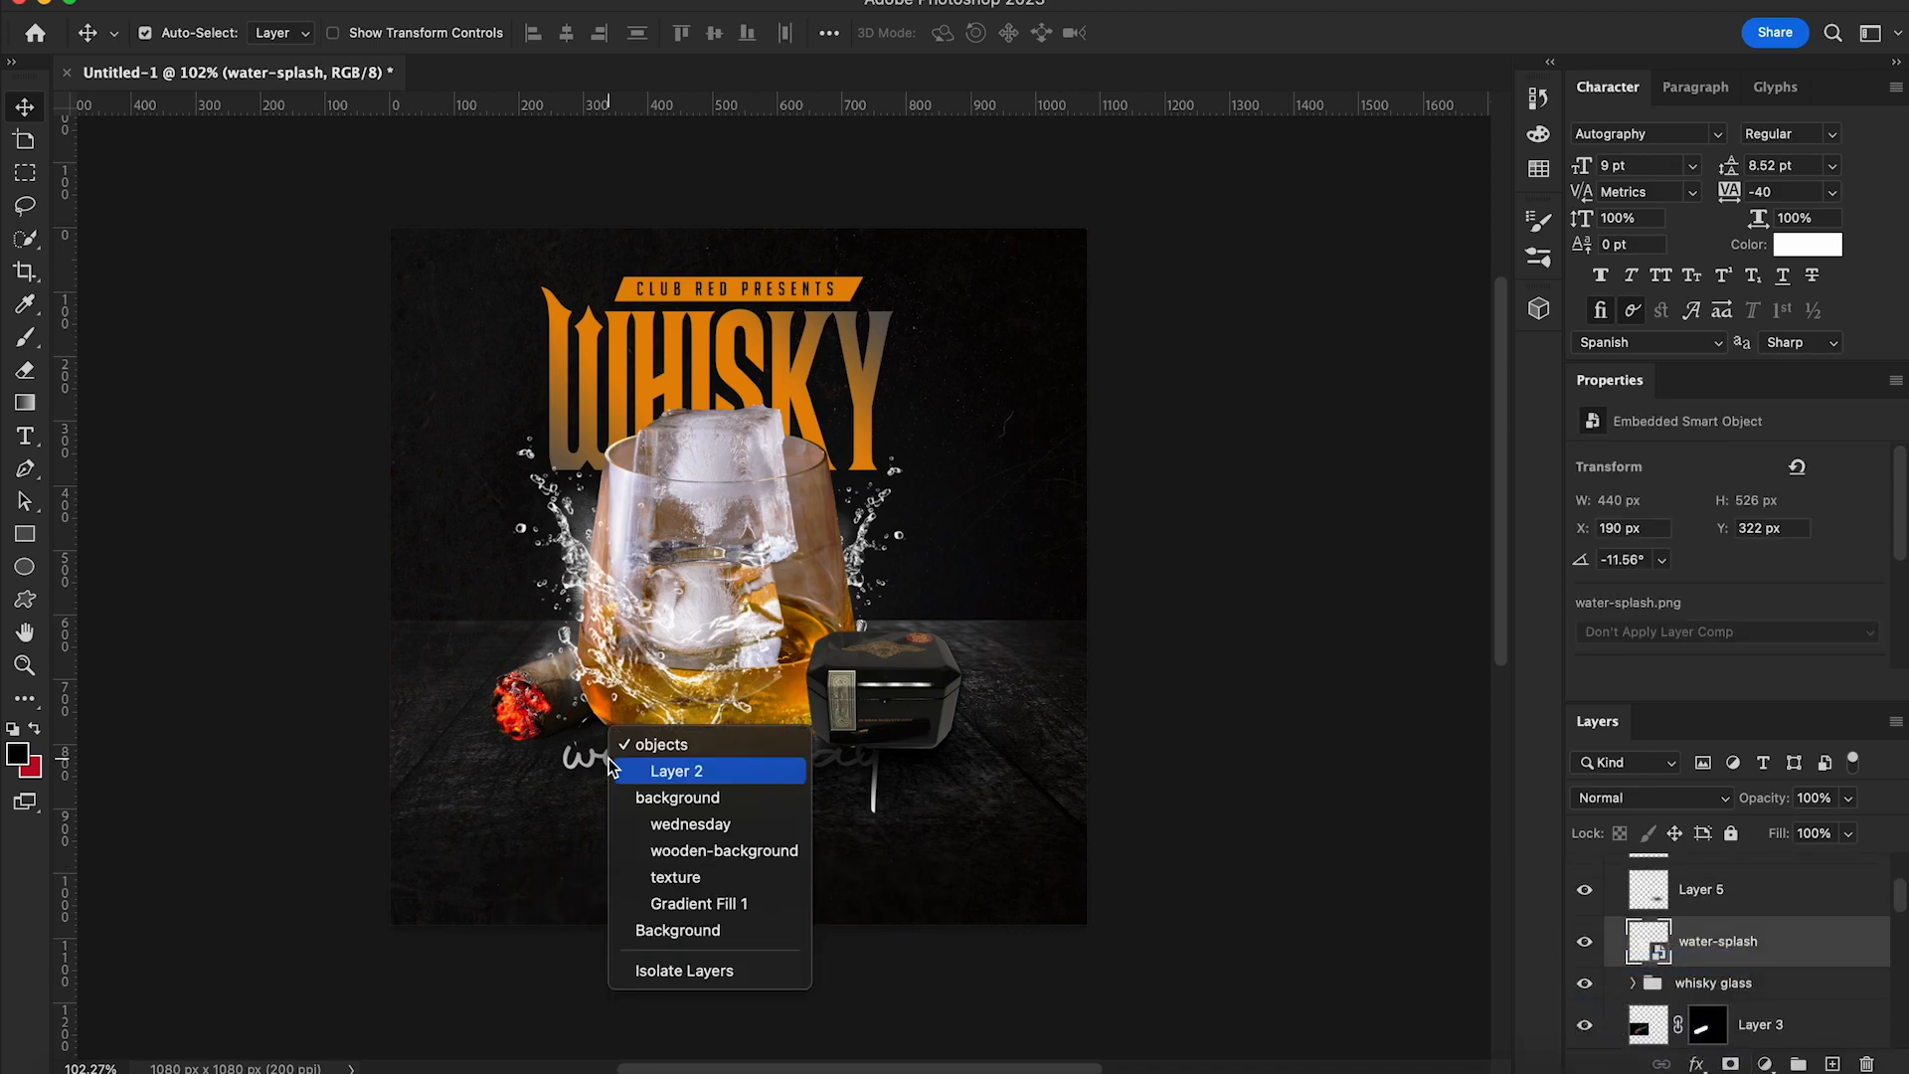
{"action": "left_click", "coordinate": [686, 708]}
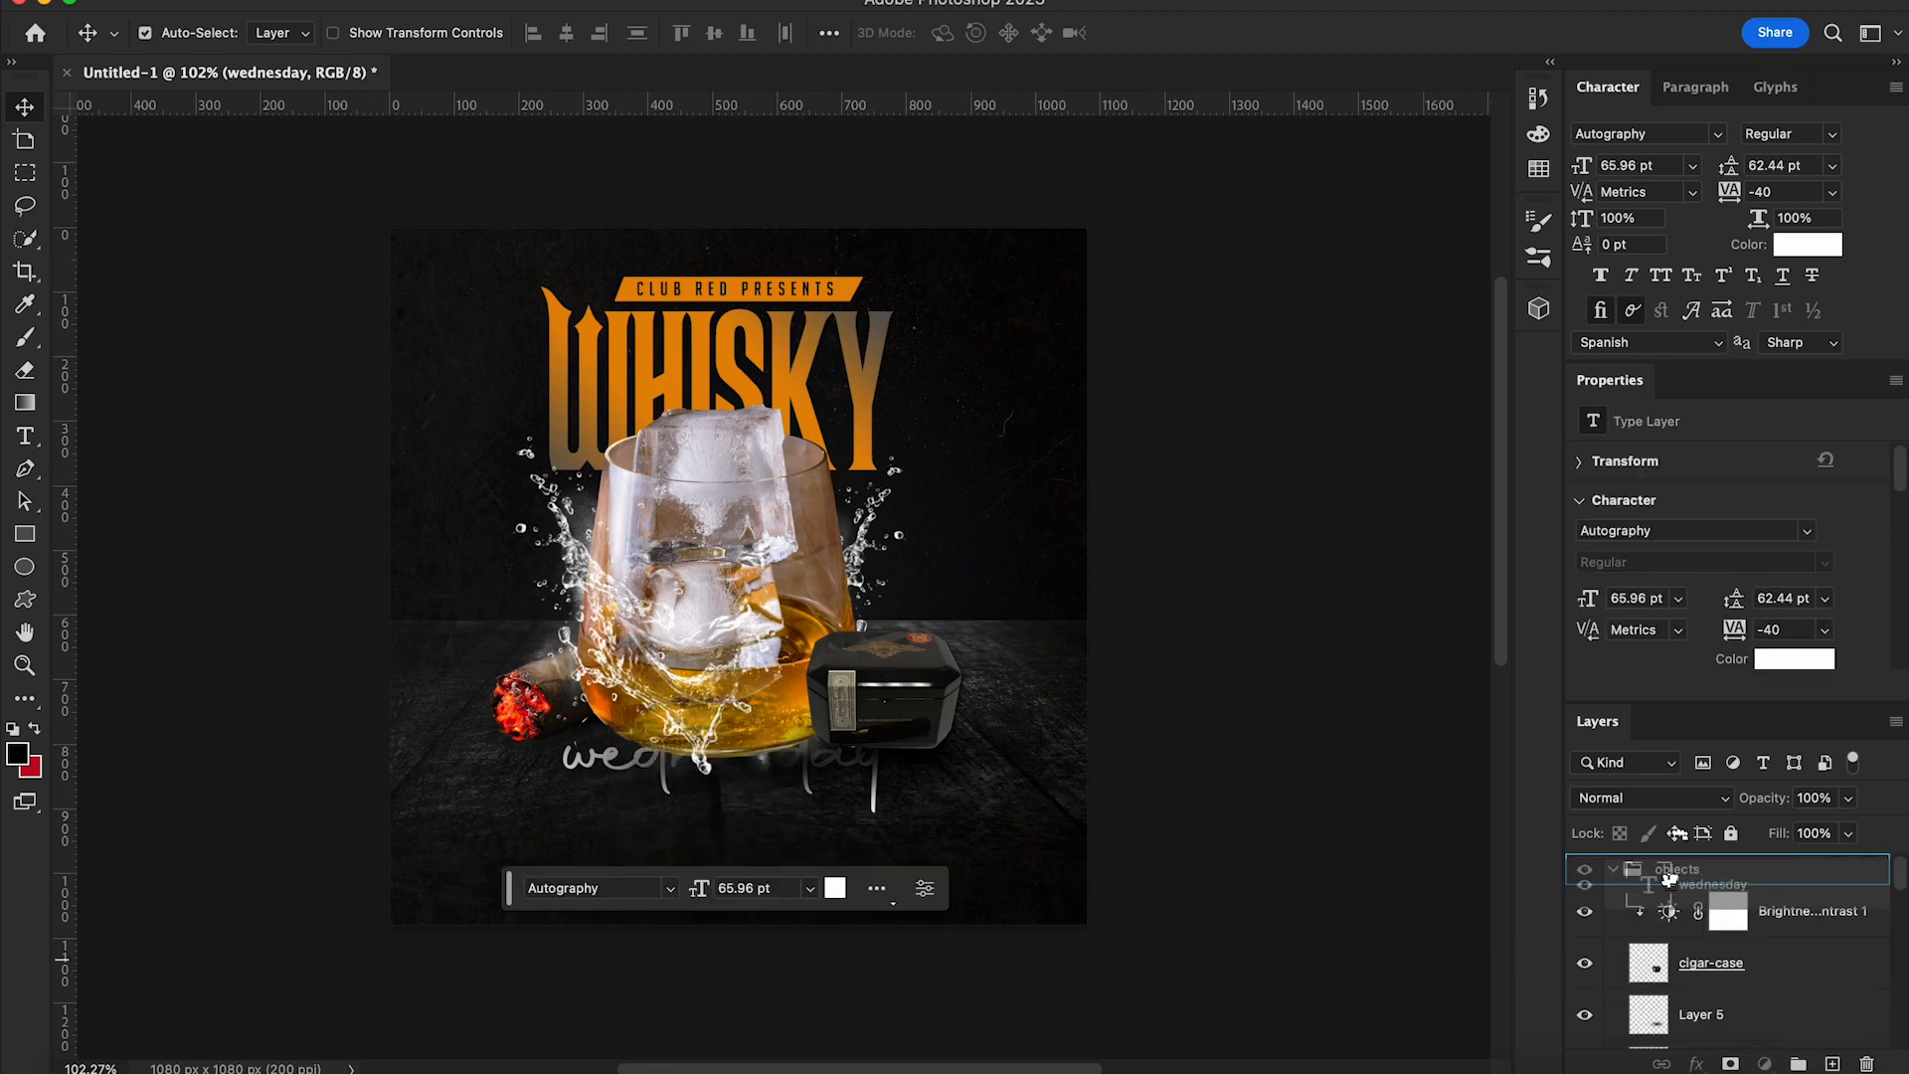
{"action": "left_click_drag", "start_coordinate": [801, 778], "coordinate": [765, 761]}
Add an outer glow in orange #bc7b1f to the "wednesday" text and adjust the glow's size
{"action": "double_click", "coordinate": [1603, 879]}
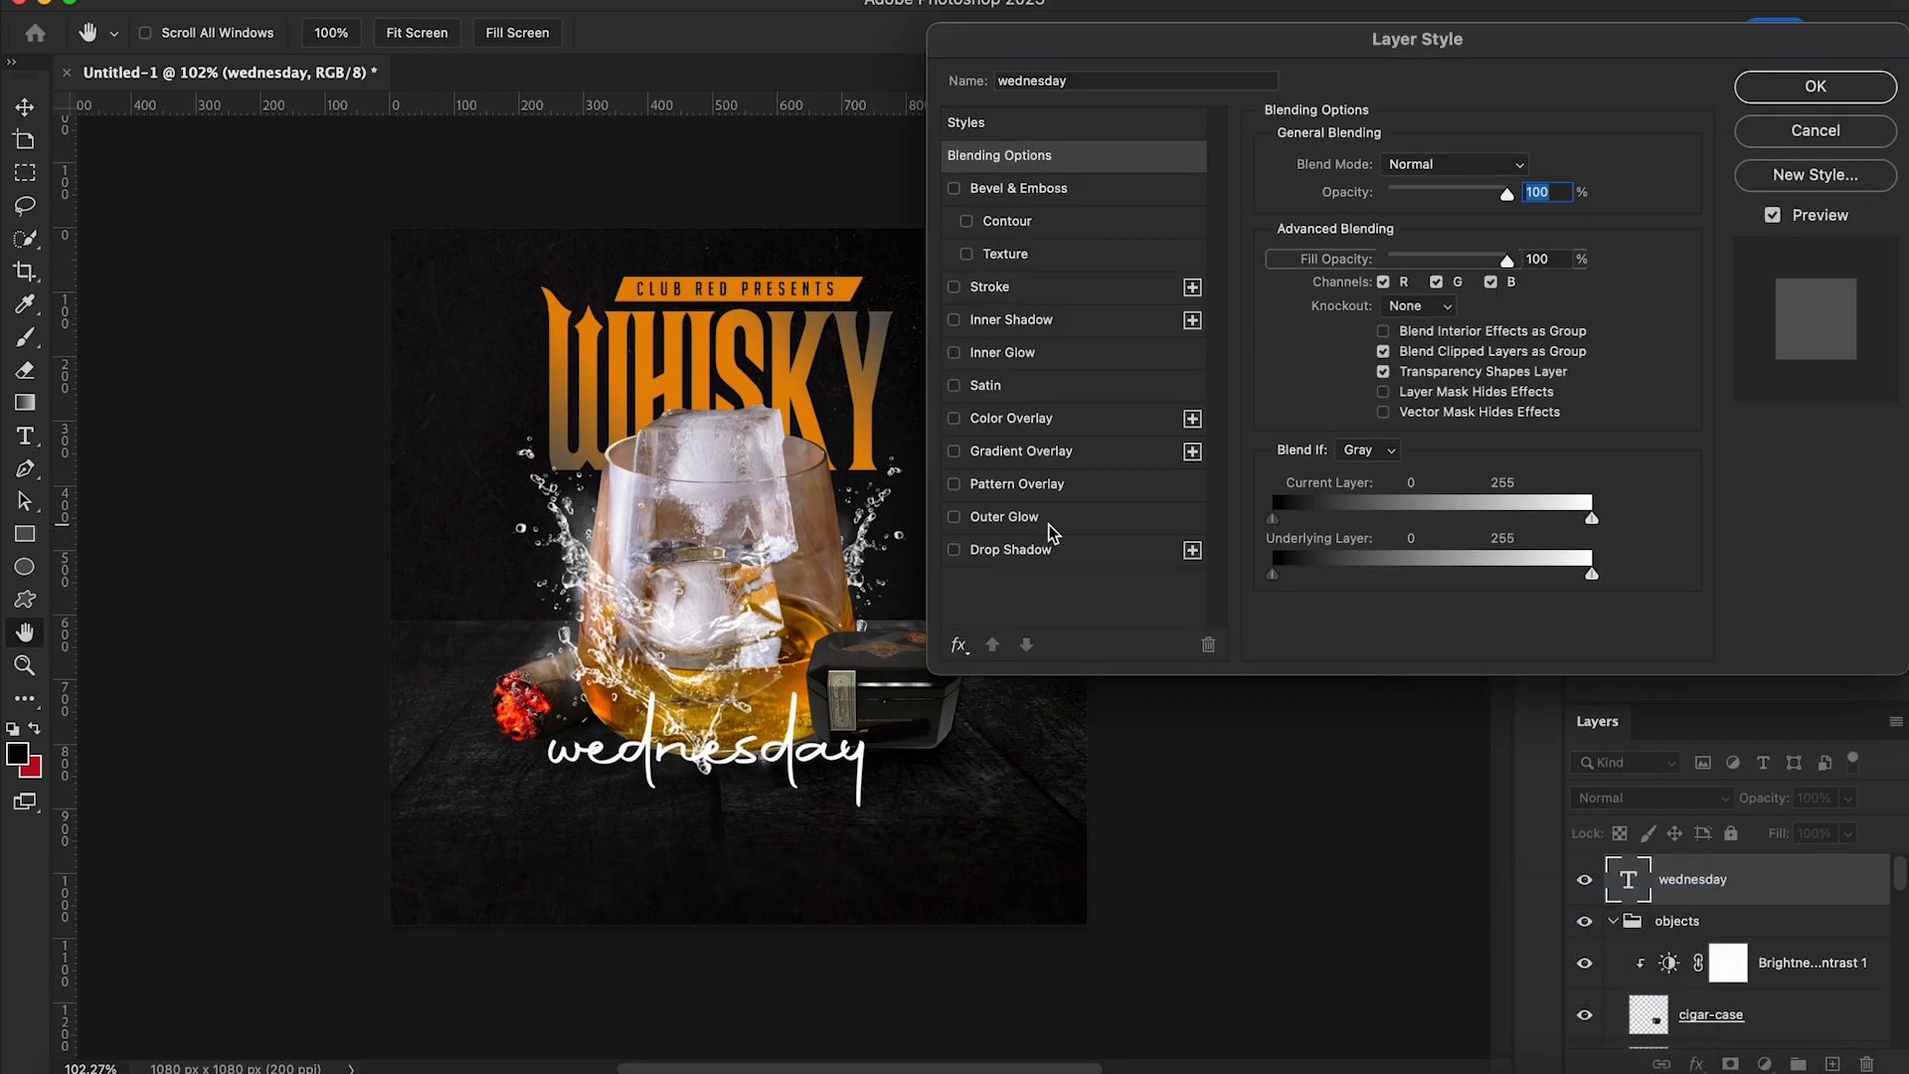
{"action": "left_click", "coordinate": [1005, 516]}
{"action": "left_click", "coordinate": [1328, 263]}
{"action": "left_click", "coordinate": [861, 416]}
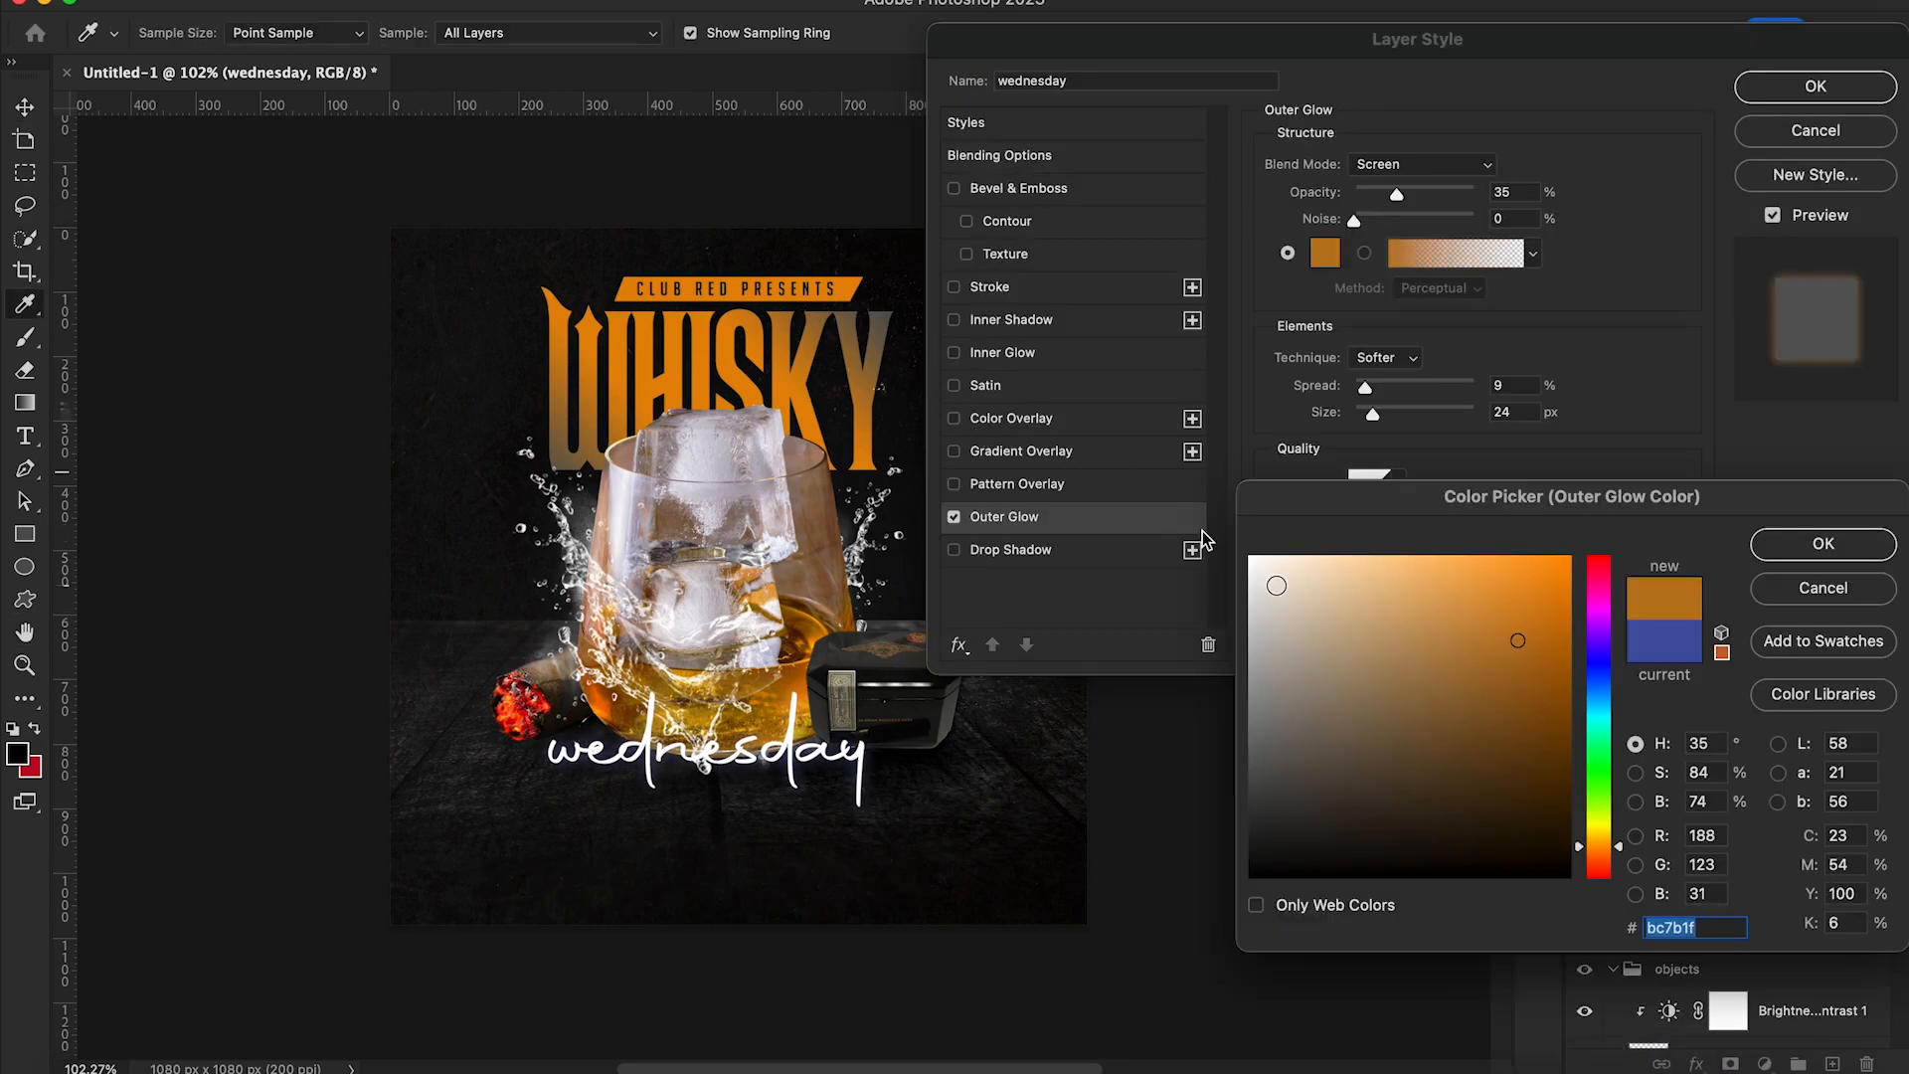
{"action": "left_click", "coordinate": [1822, 544]}
{"action": "left_click_drag", "start_coordinate": [1380, 416], "coordinate": [1369, 391]}
Add a solid orange outside stroke of 6 px to the "wednesday" text and apply the layer style
{"action": "left_click", "coordinate": [1010, 288]}
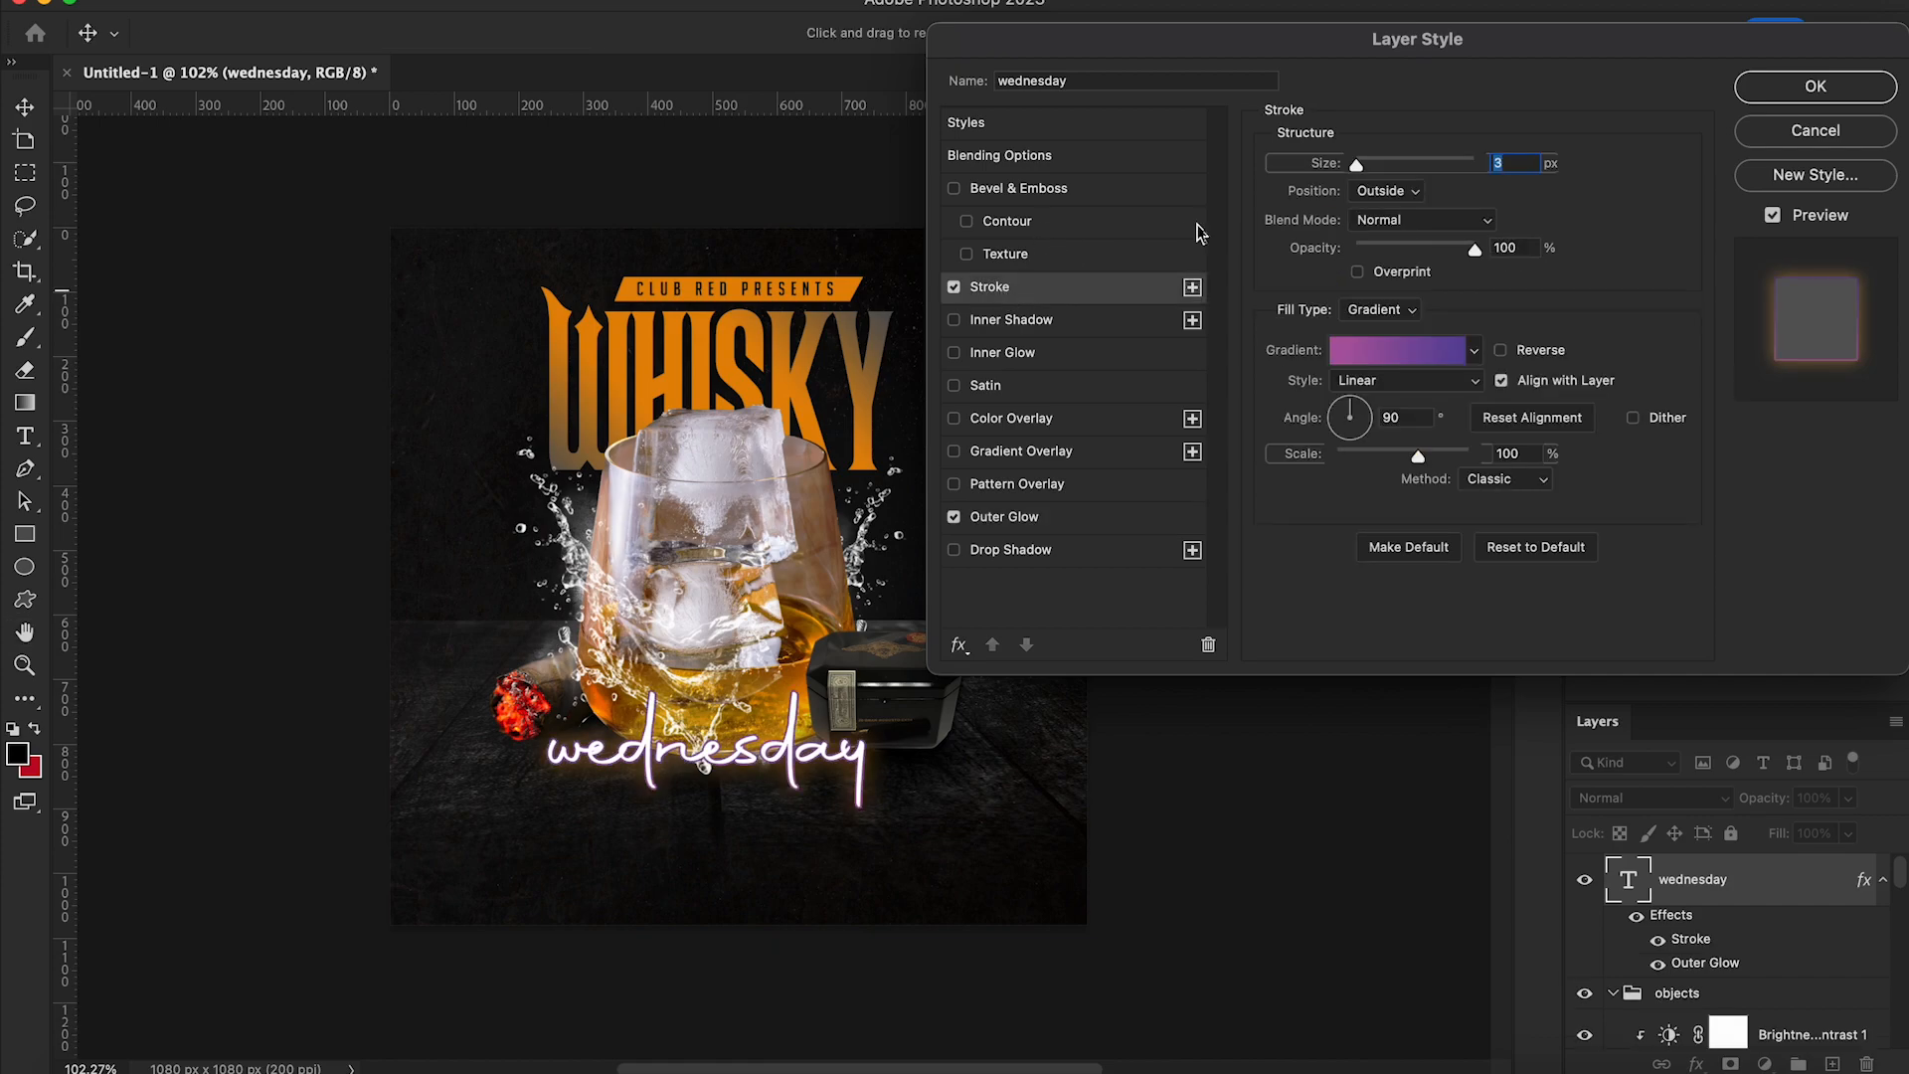
{"action": "left_click", "coordinate": [1380, 309]}
{"action": "left_click", "coordinate": [1375, 293]}
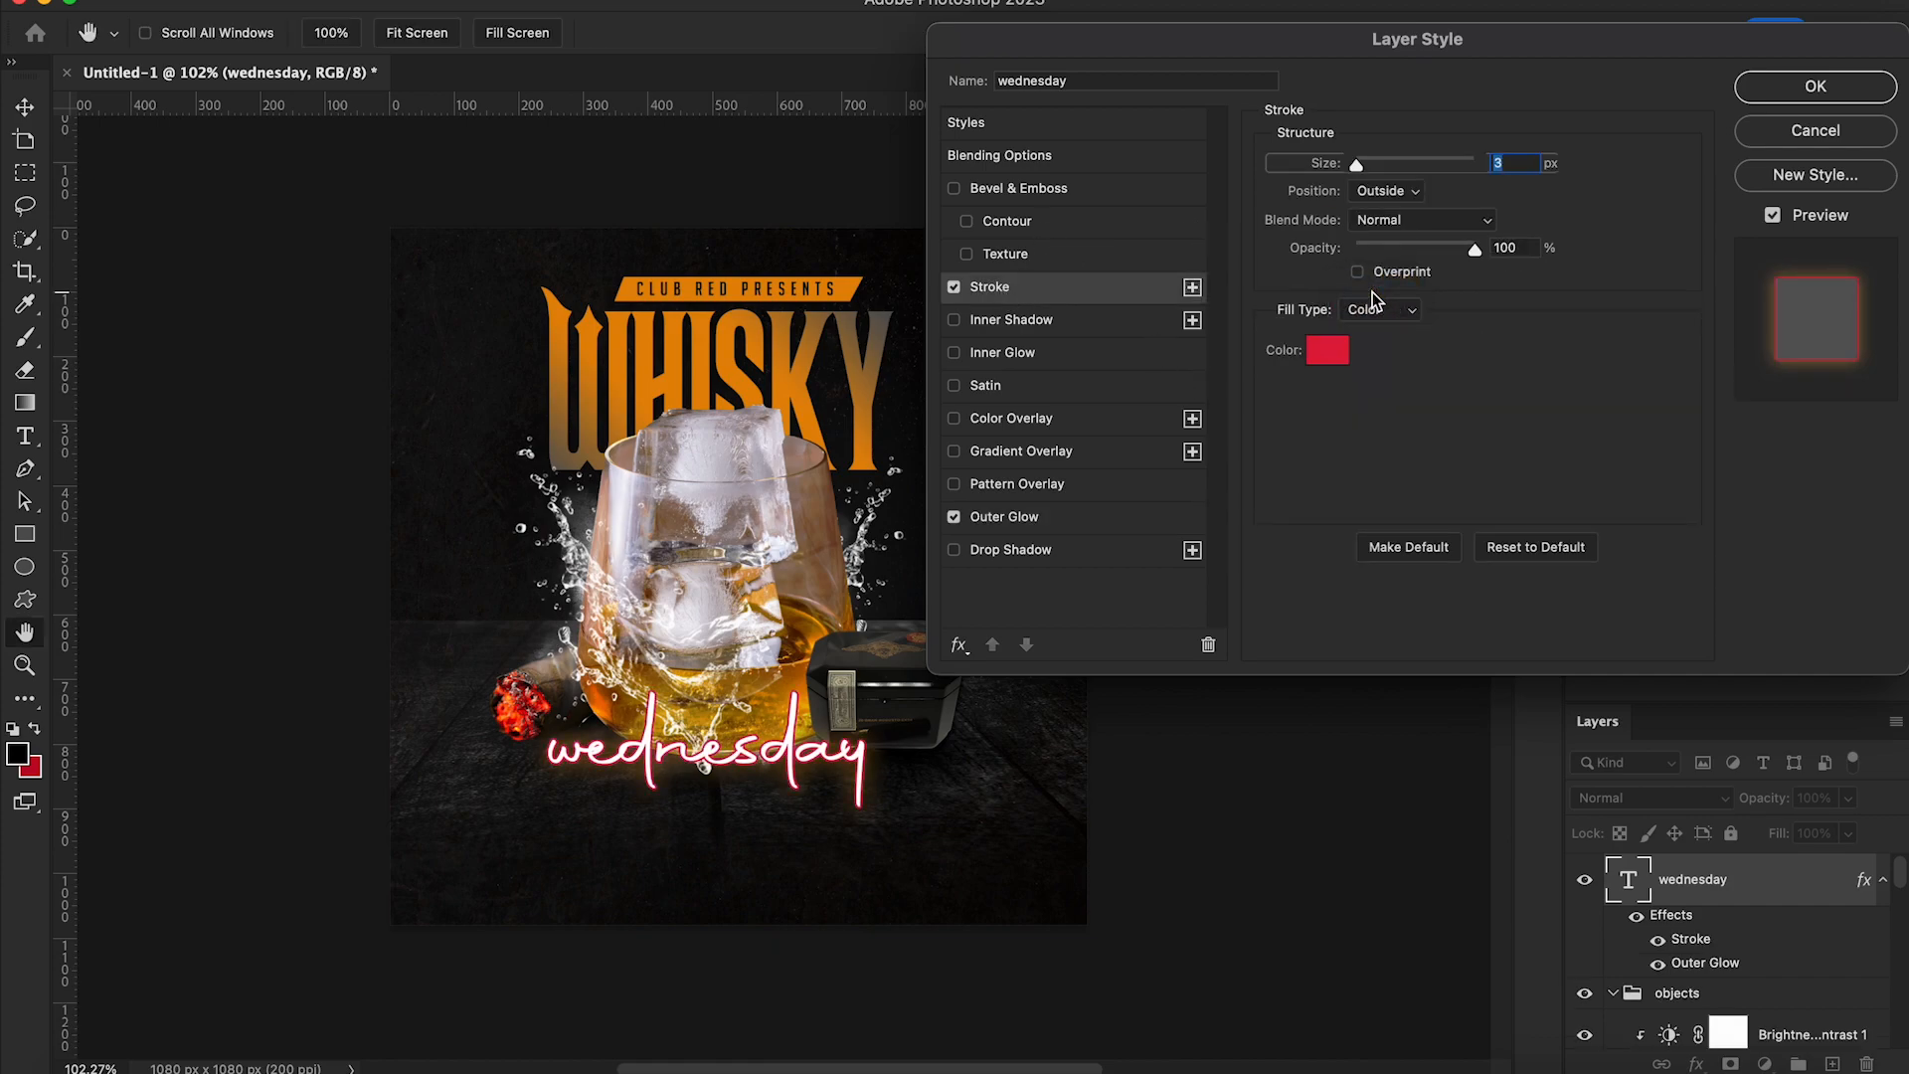
{"action": "left_click", "coordinate": [1329, 350]}
{"action": "key", "text": "super+v"}
{"action": "left_click", "coordinate": [1674, 547]}
{"action": "left_click_drag", "start_coordinate": [1356, 165], "coordinate": [1363, 169]}
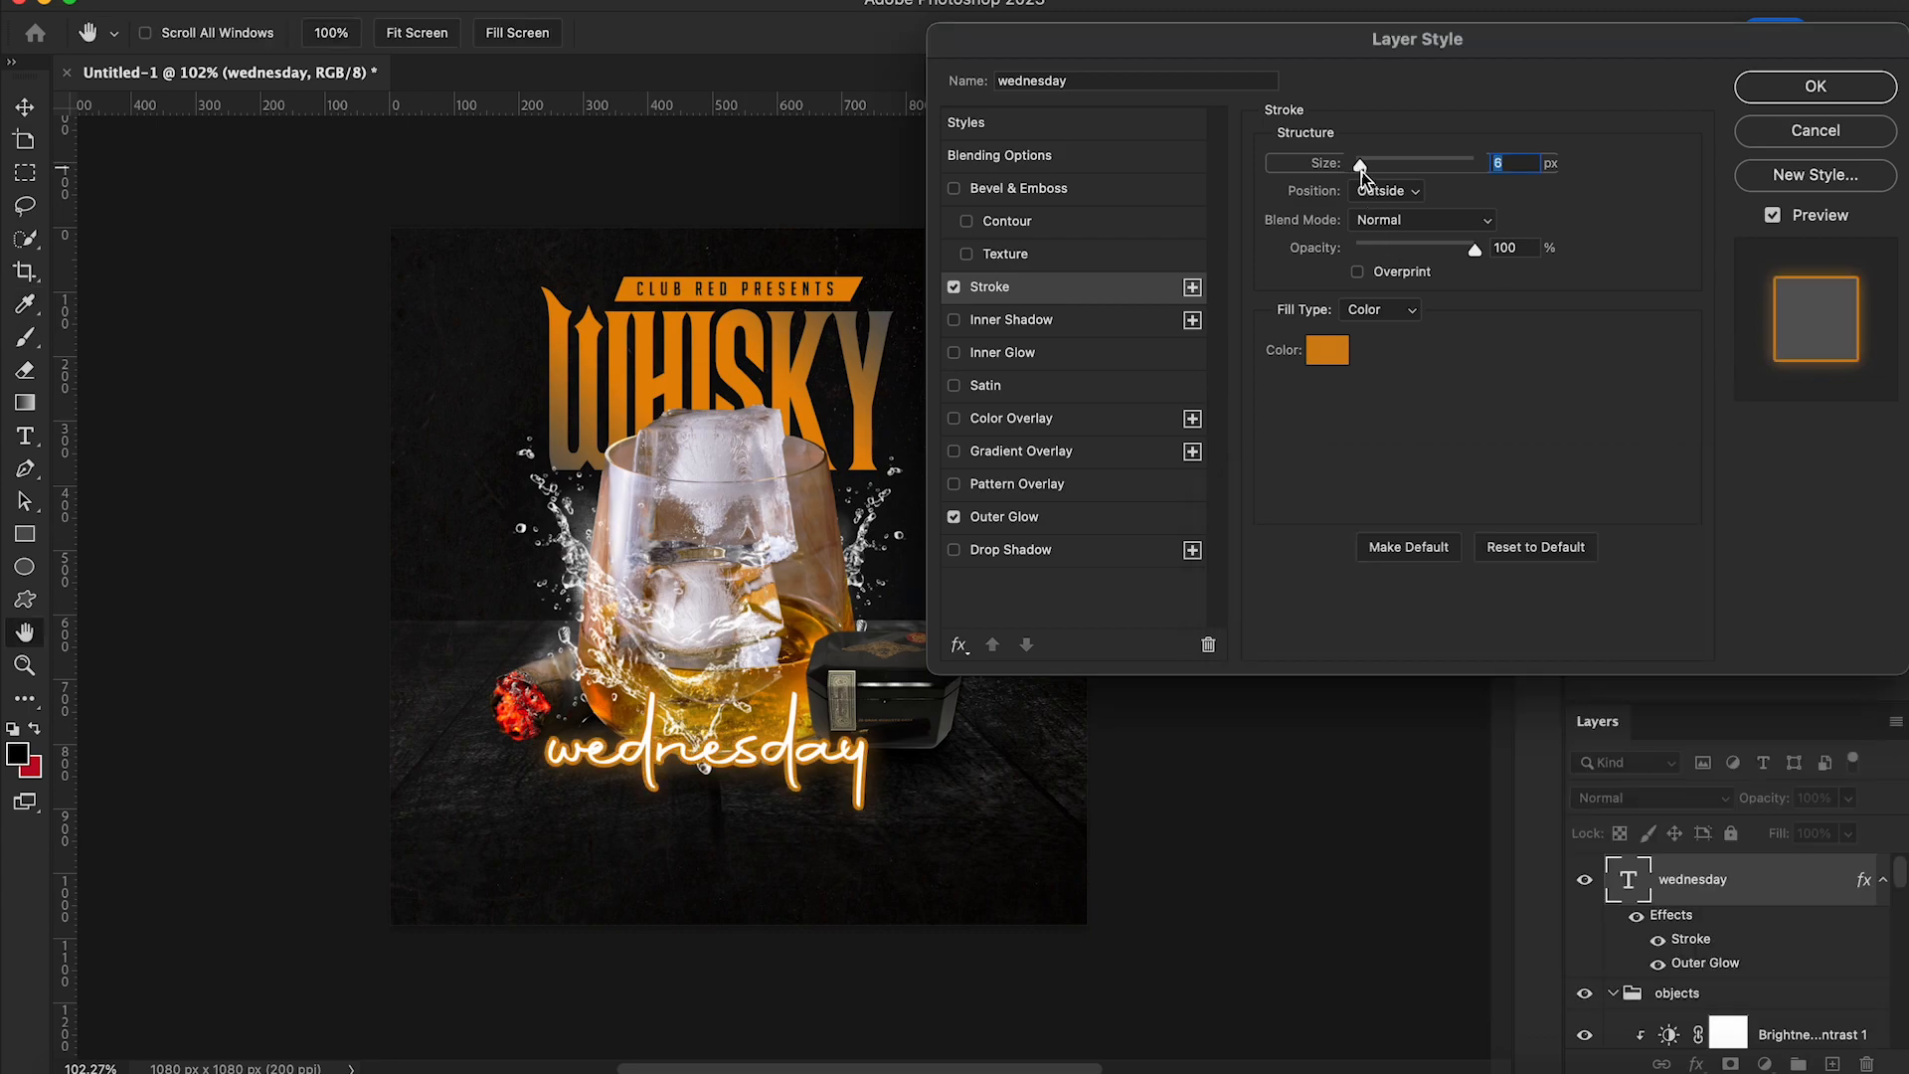
{"action": "left_click", "coordinate": [1758, 96]}
Enlarge the "wednesday" text to 74.67 pt and recentre it across the base of the glass
{"action": "key", "text": "v"}
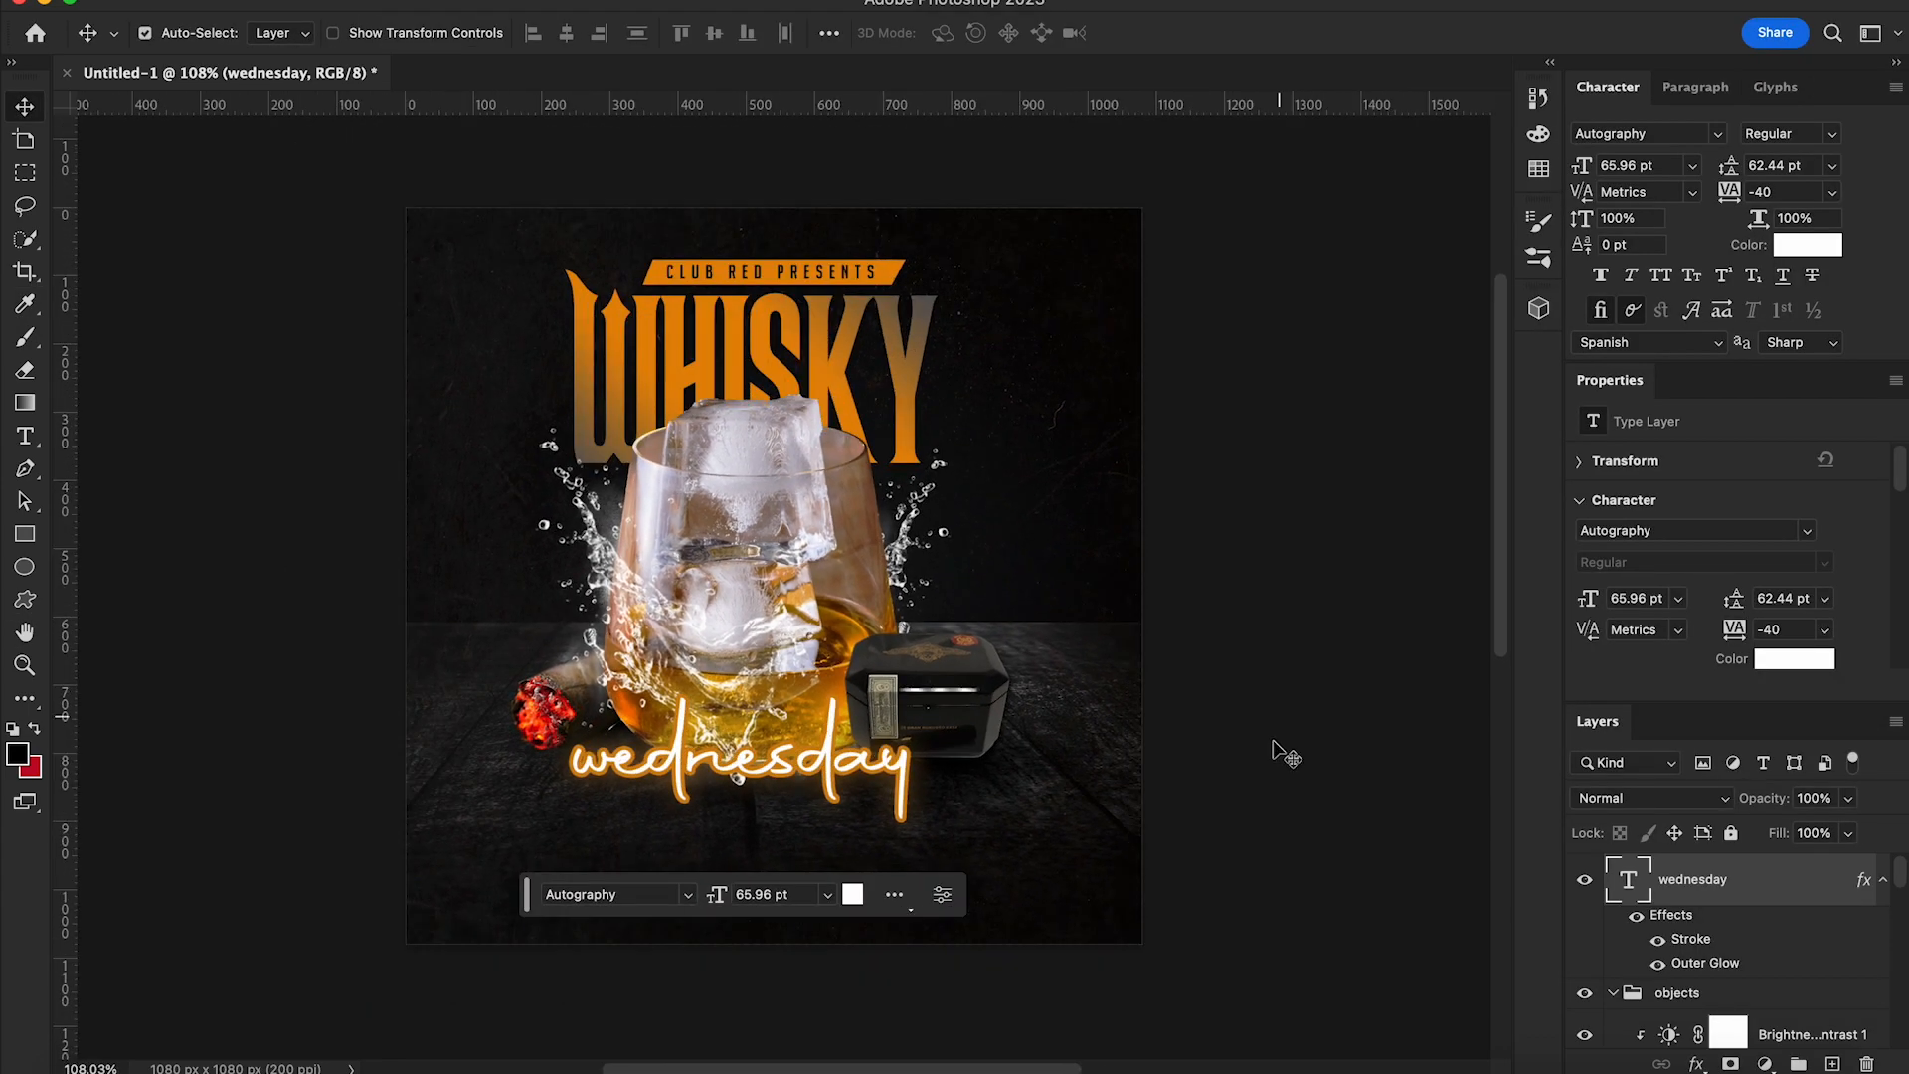
{"action": "key", "text": "super+t"}
{"action": "left_click_drag", "start_coordinate": [576, 657], "coordinate": [553, 648]}
{"action": "left_click_drag", "start_coordinate": [801, 767], "coordinate": [814, 782]}
{"action": "key", "text": "Return"}
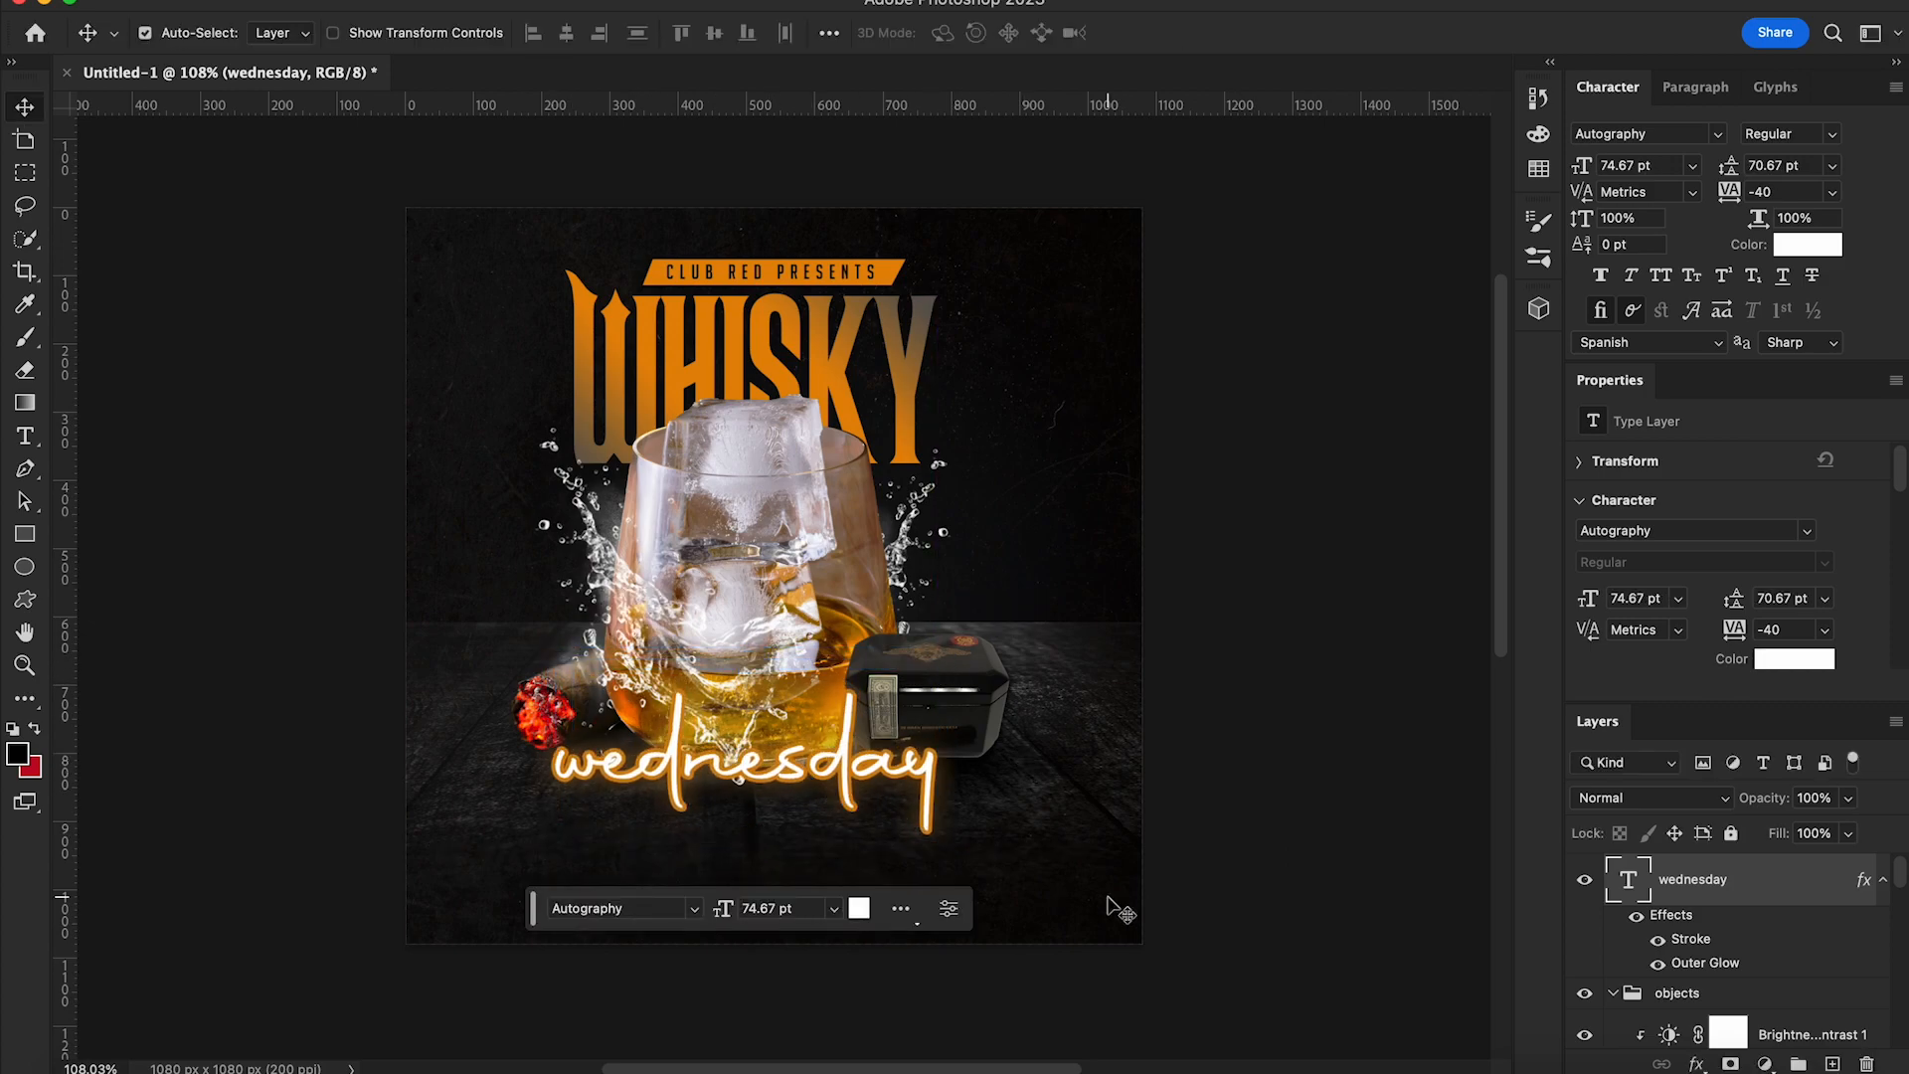
Add a small text line with the two DJ names separated by a slash below "wednesday"
{"action": "scroll", "coordinate": [1113, 907], "scroll_direction": "down", "scroll_amount": 2}
{"action": "left_click", "coordinate": [25, 438]}
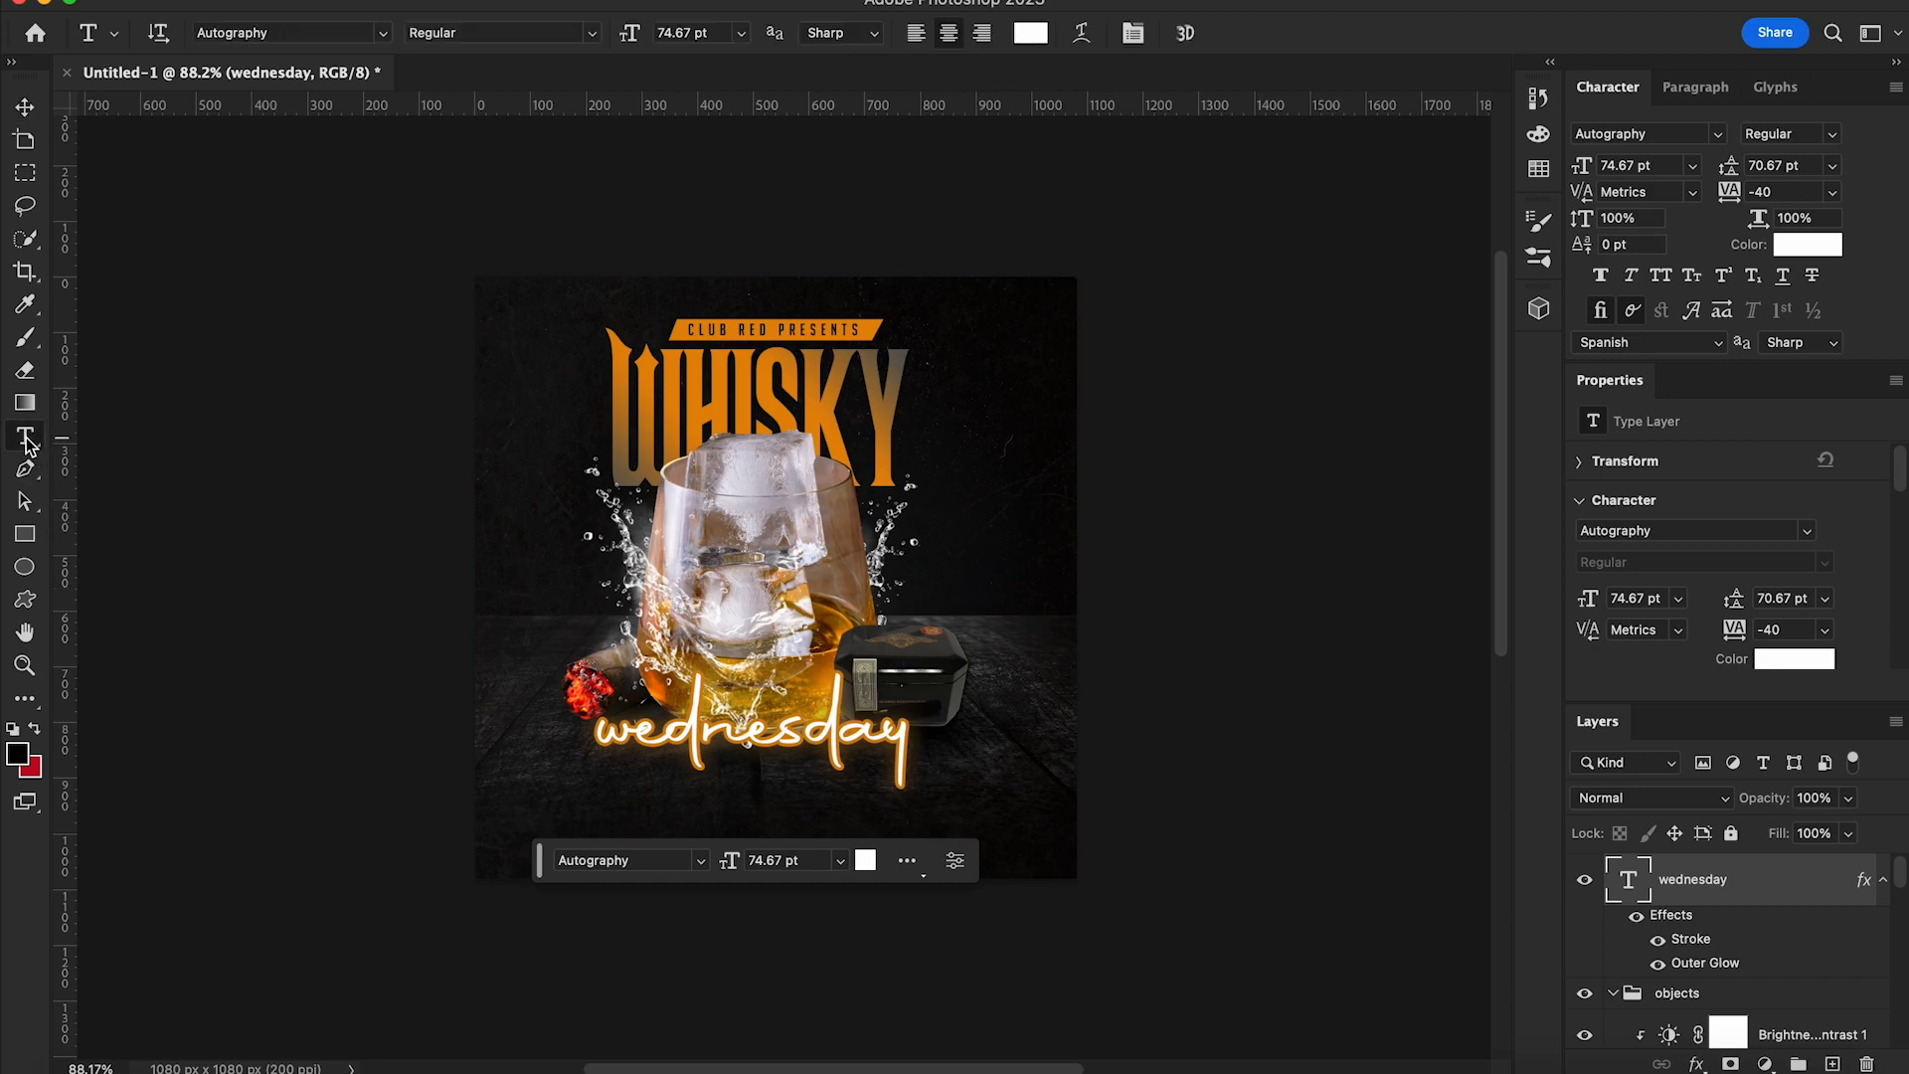
{"action": "left_click", "coordinate": [610, 792]}
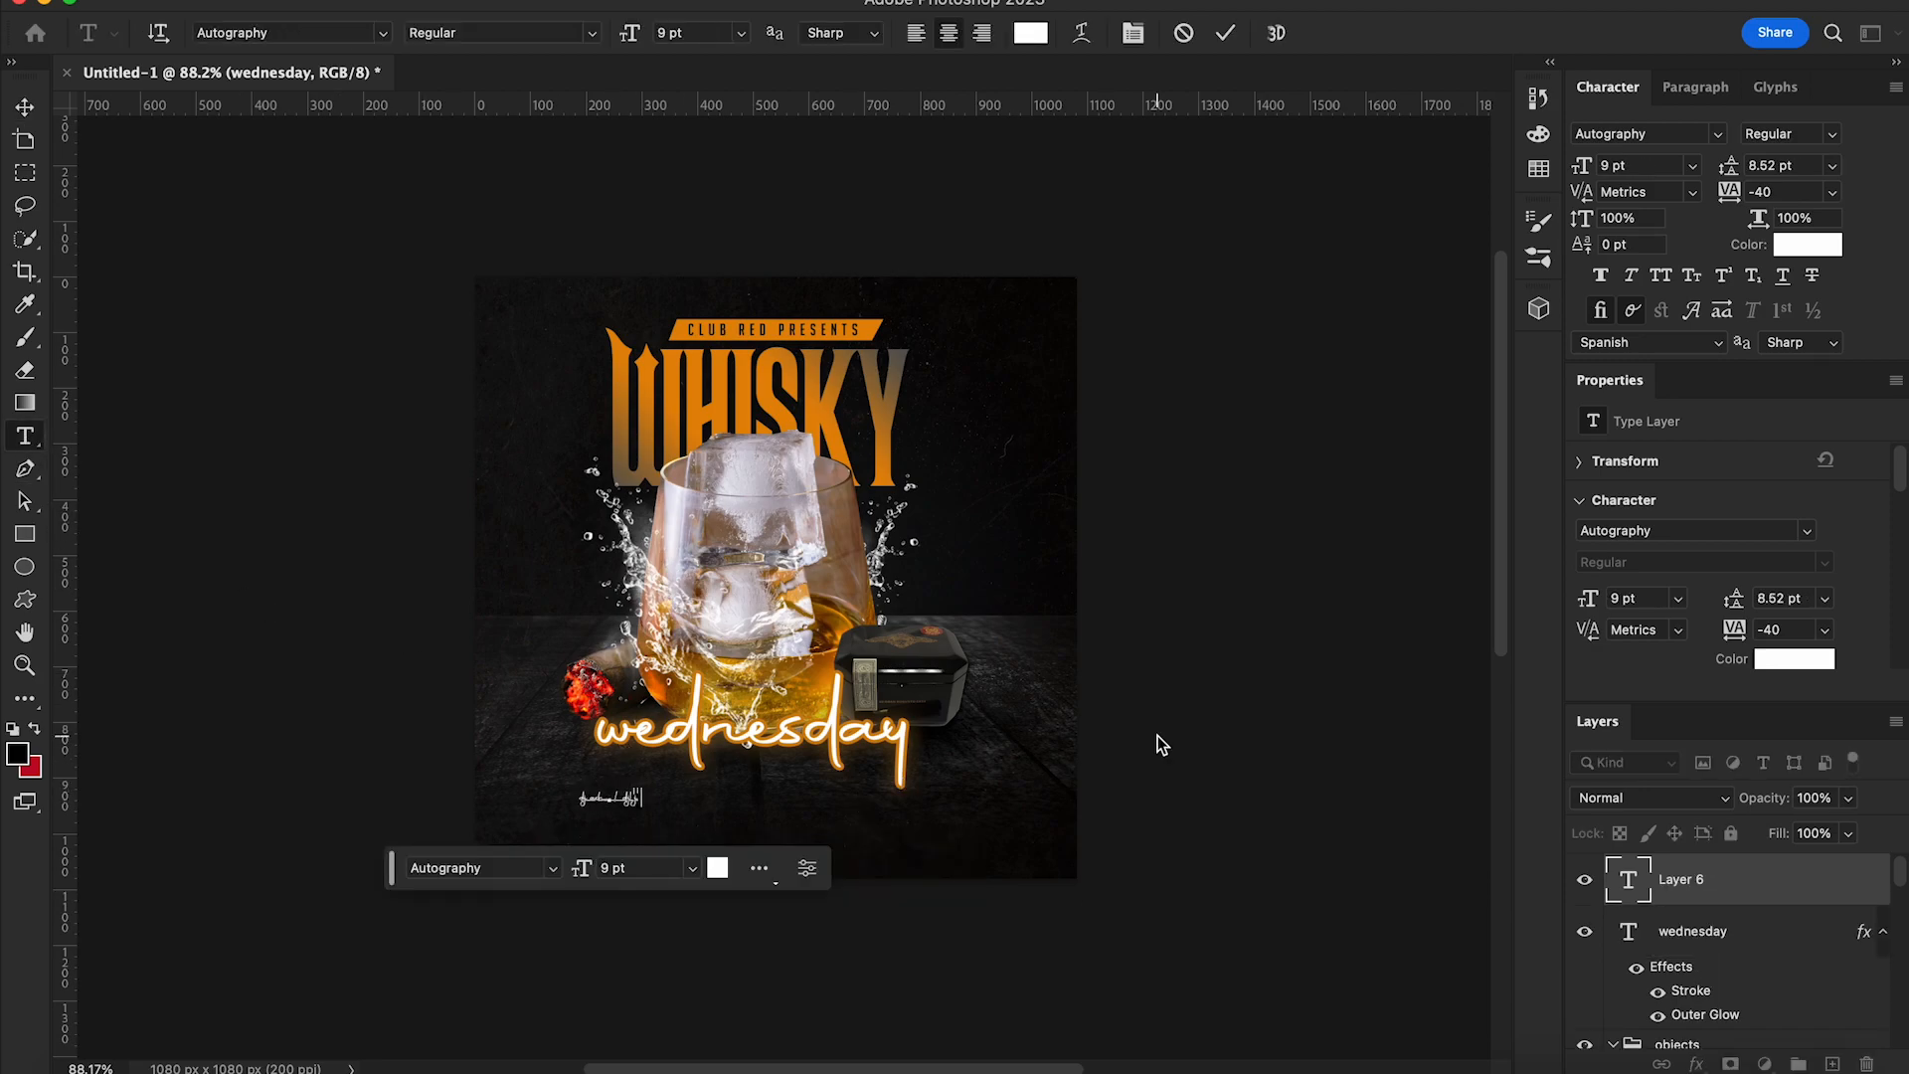
{"action": "key", "text": "Escape"}
{"action": "key", "text": "v"}
Set the DJ line in all-caps Poppins Black with tracking 500 and centre it beneath "wednesday"
{"action": "left_click", "coordinate": [1717, 134]}
{"action": "left_click", "coordinate": [1601, 296]}
{"action": "left_click", "coordinate": [1661, 279]}
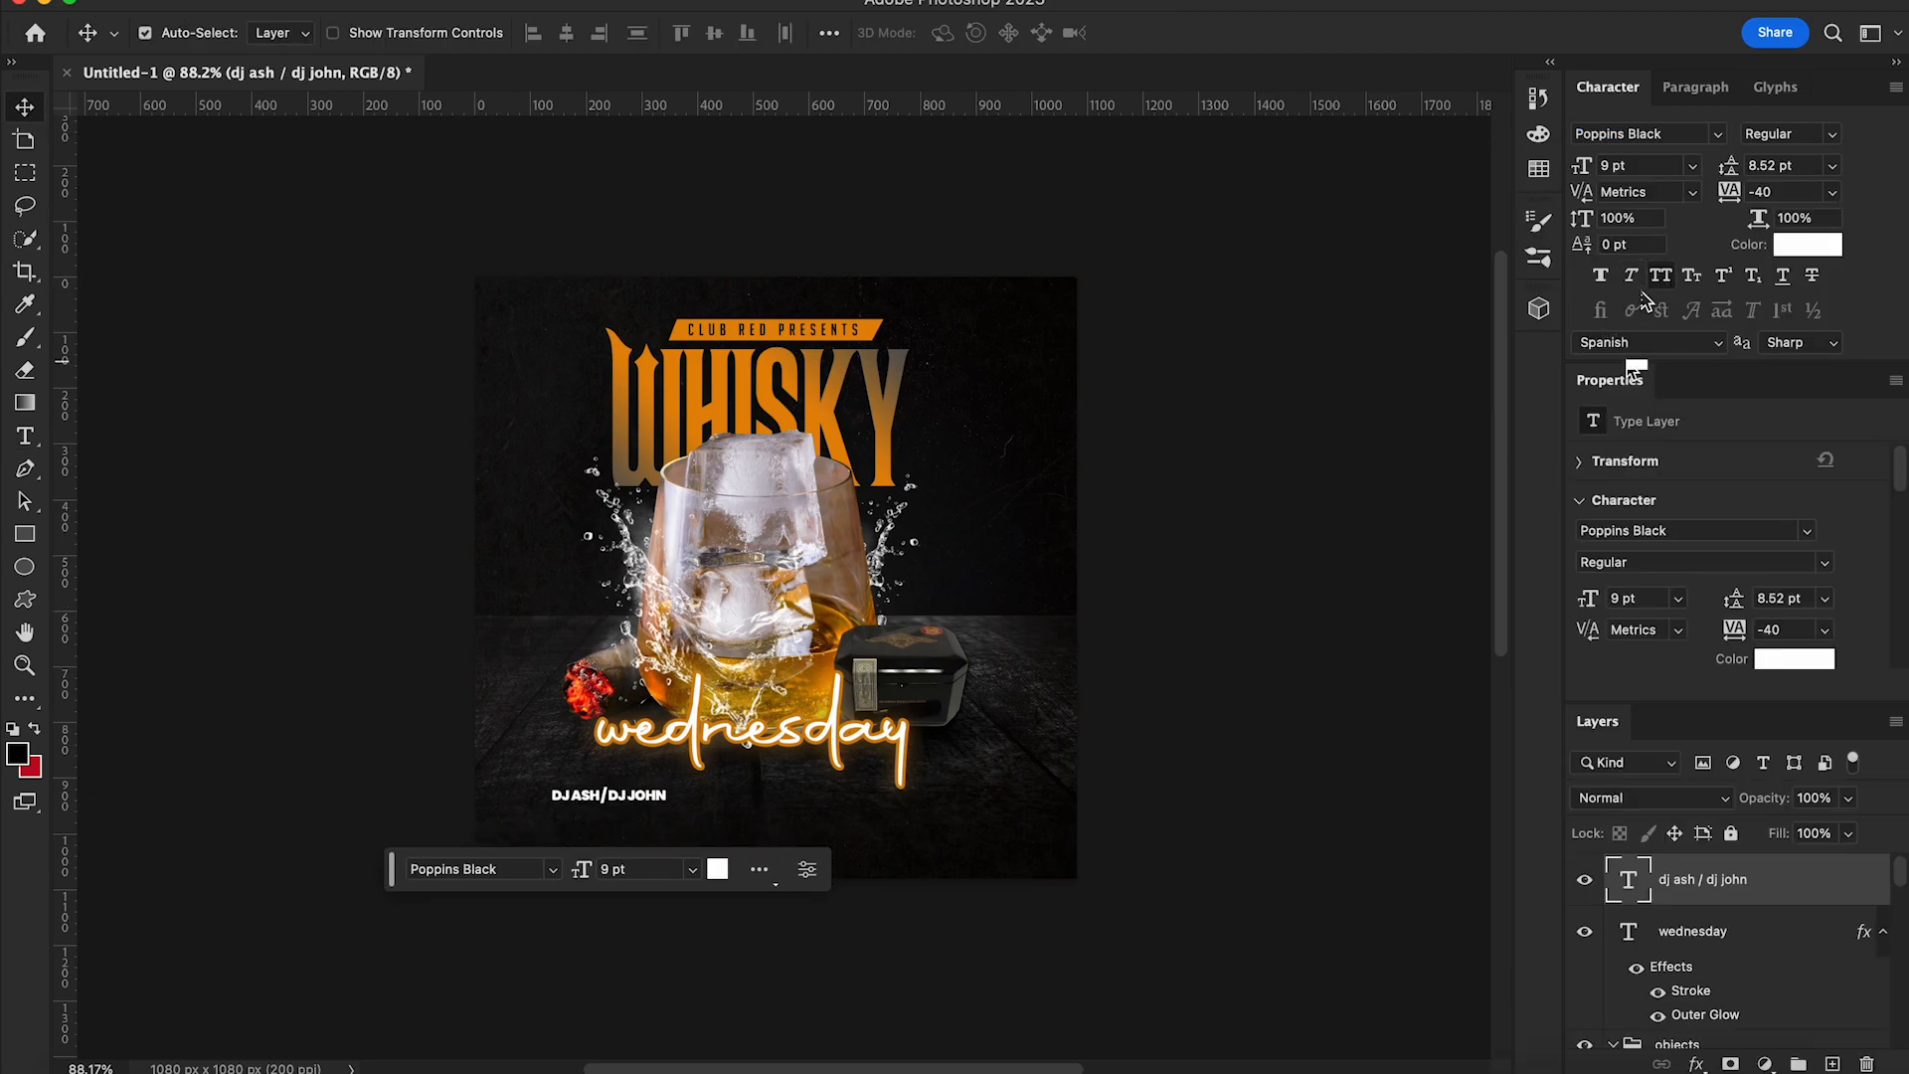
{"action": "left_click_drag", "start_coordinate": [1710, 189], "coordinate": [1762, 194]}
{"action": "left_click_drag", "start_coordinate": [693, 807], "coordinate": [831, 823]}
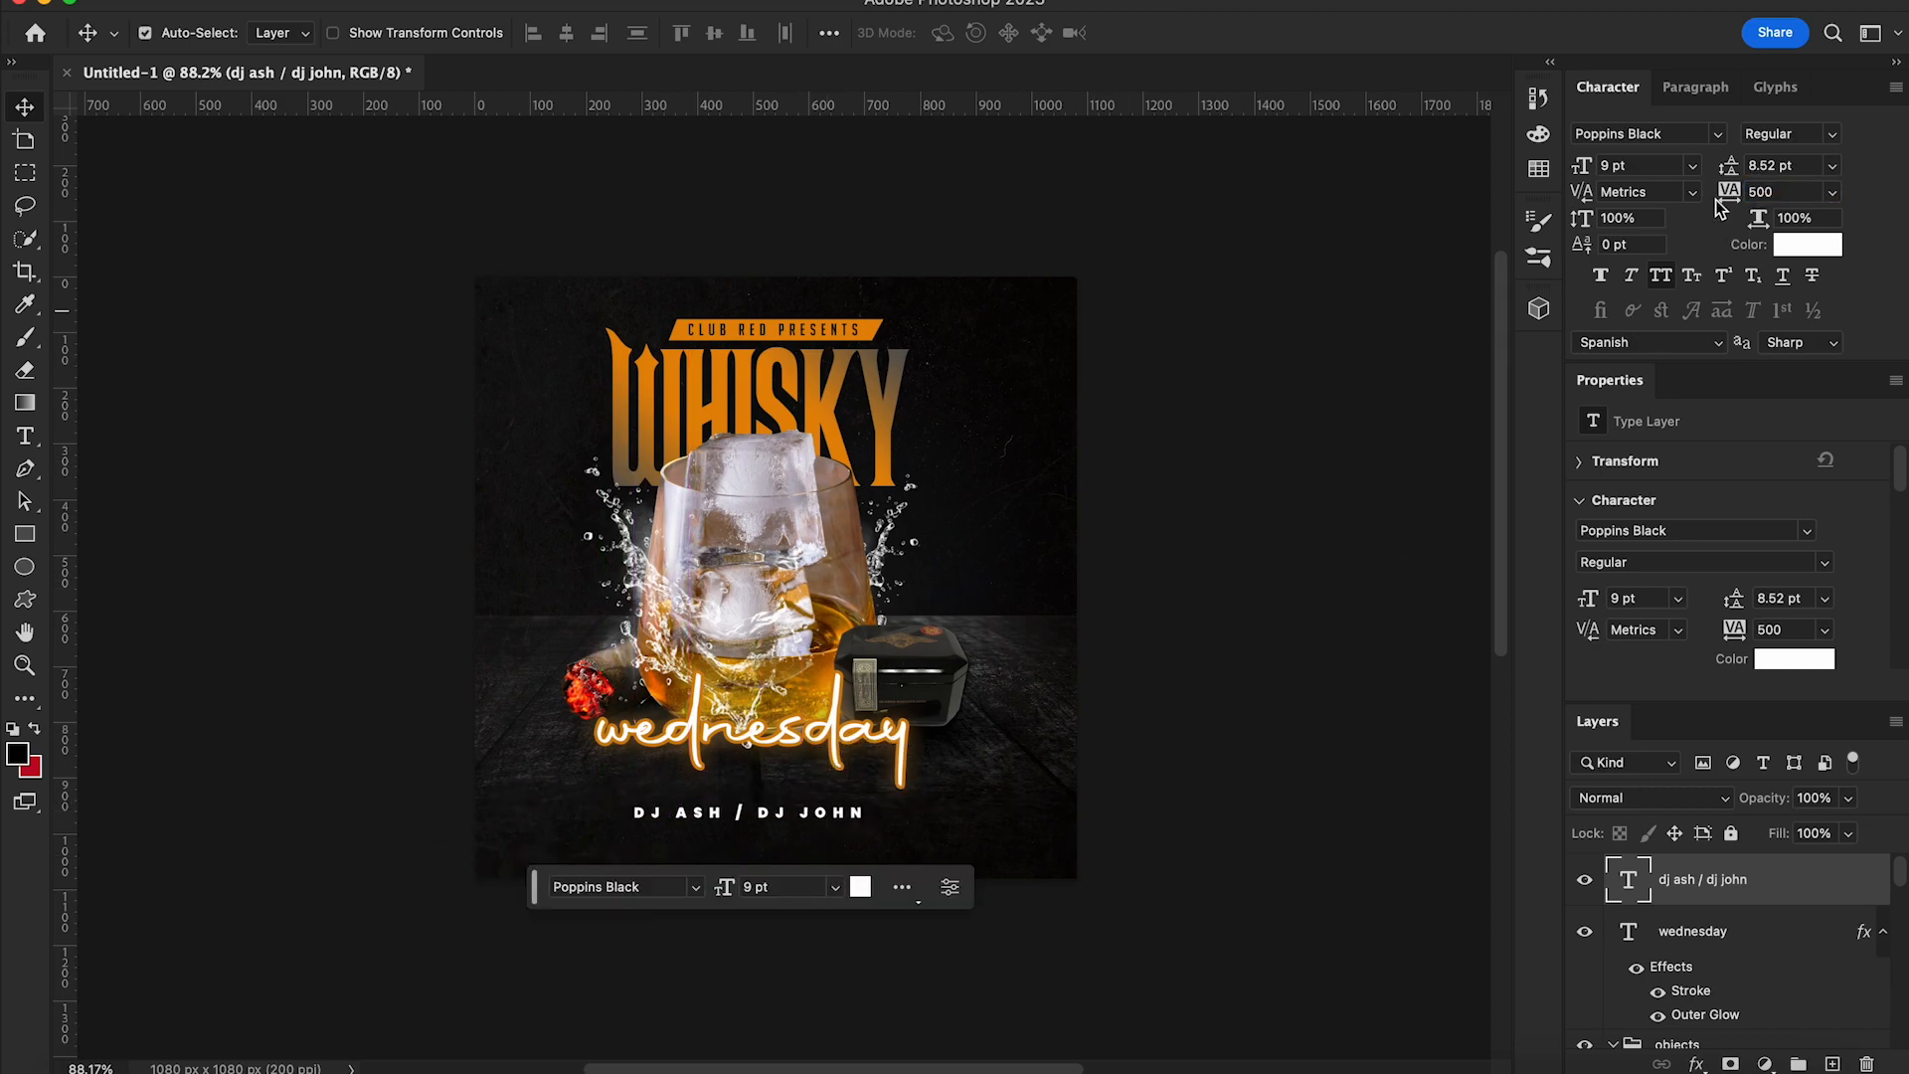
Colour the DJ line orange by sampling the poster's orange artwork
{"action": "left_click", "coordinate": [1795, 246]}
{"action": "left_click", "coordinate": [889, 467]}
{"action": "left_click", "coordinate": [1823, 543]}
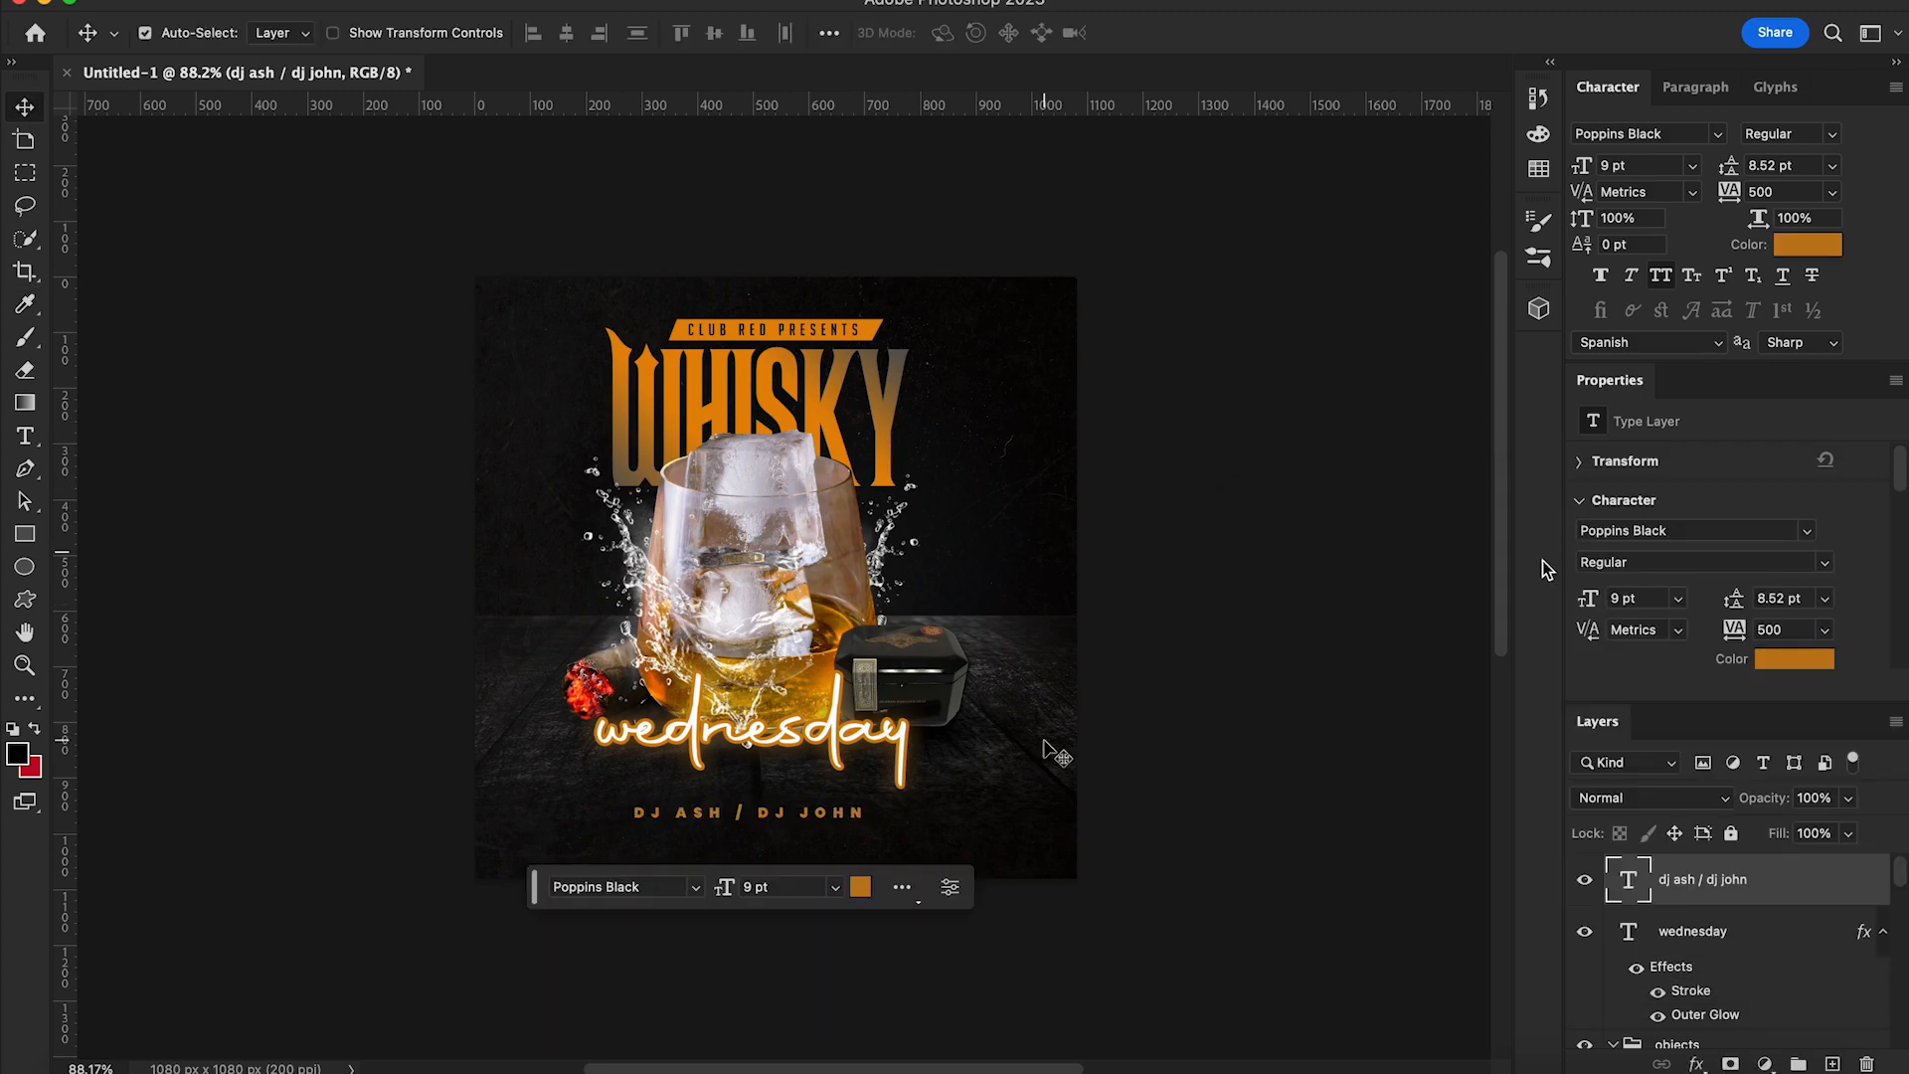
Add the text line "club red miami beach florida" near the poster's lower edge
{"action": "scroll", "coordinate": [784, 853], "scroll_direction": "up", "scroll_amount": 3}
{"action": "left_click", "coordinate": [25, 438]}
{"action": "left_click", "coordinate": [507, 794]}
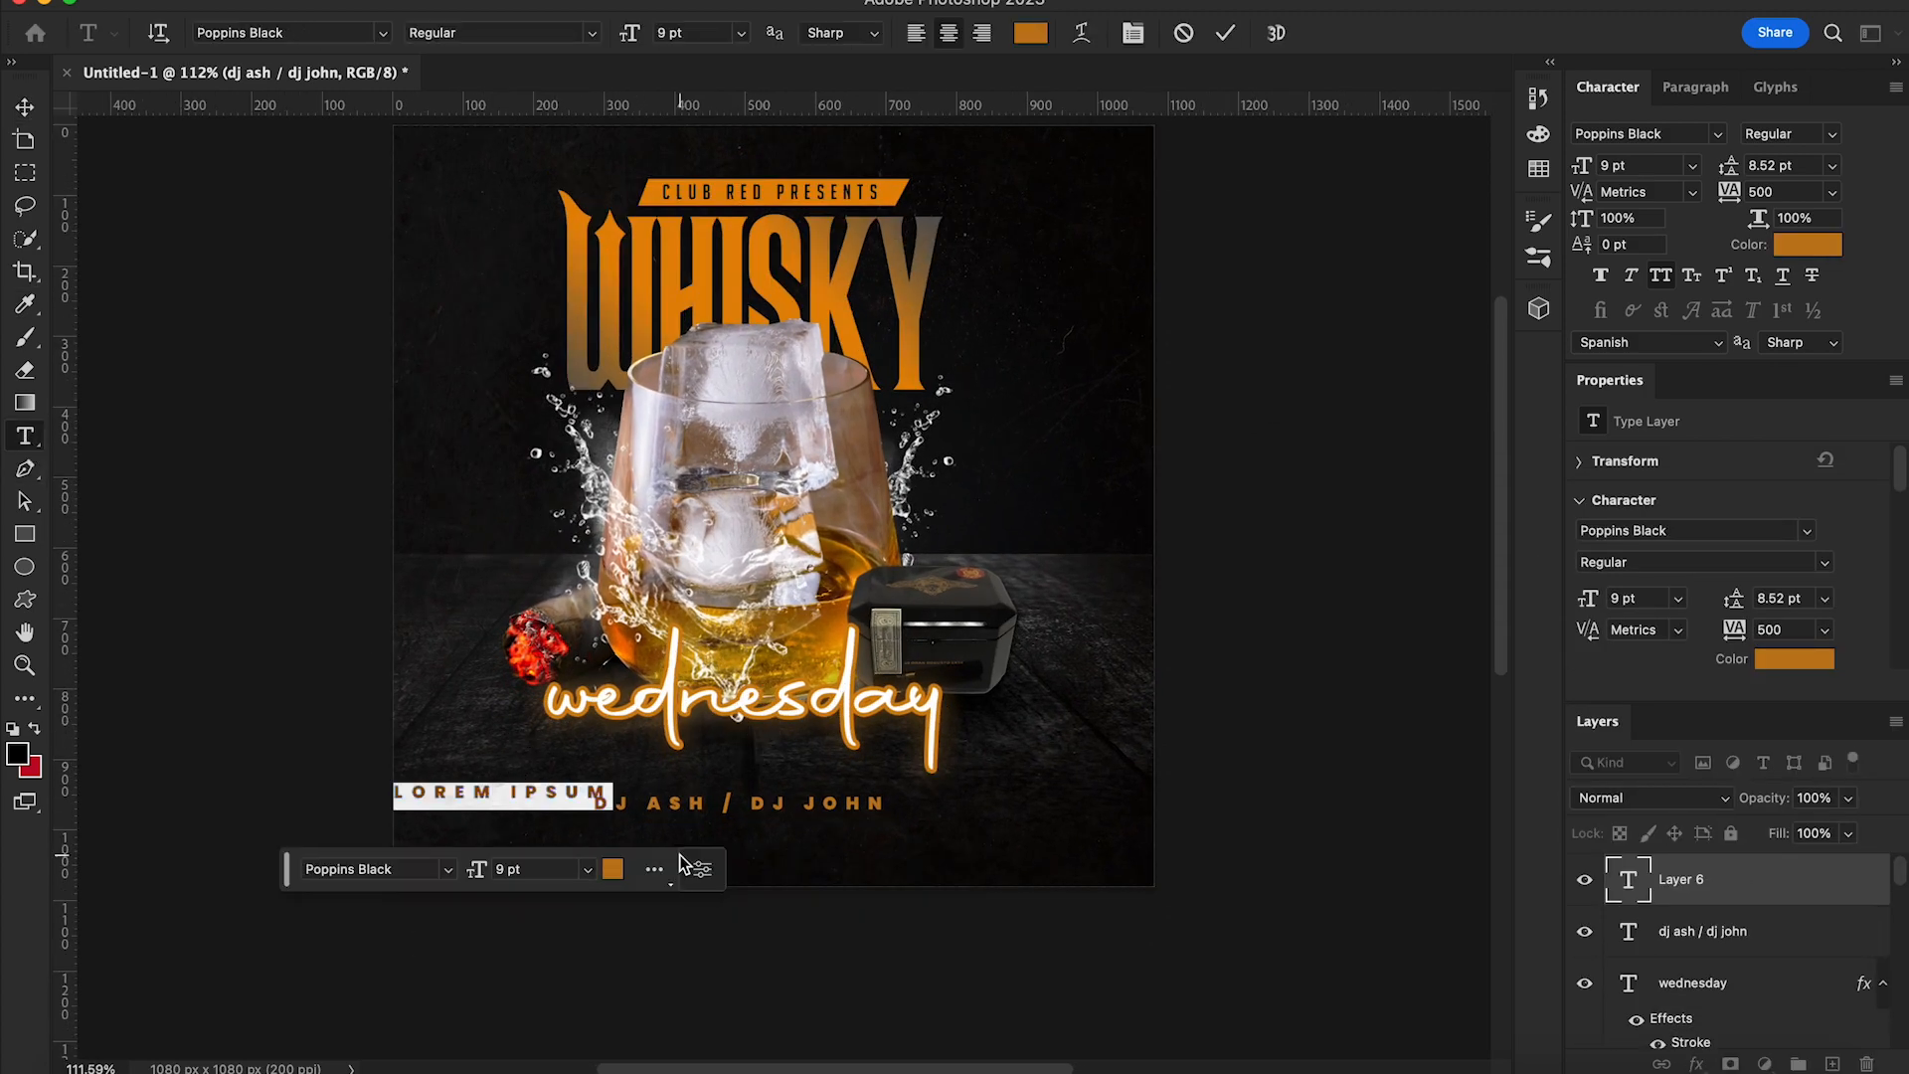
{"action": "type", "text": "CLUB RED MIAMI BEACH FLORIDA"}
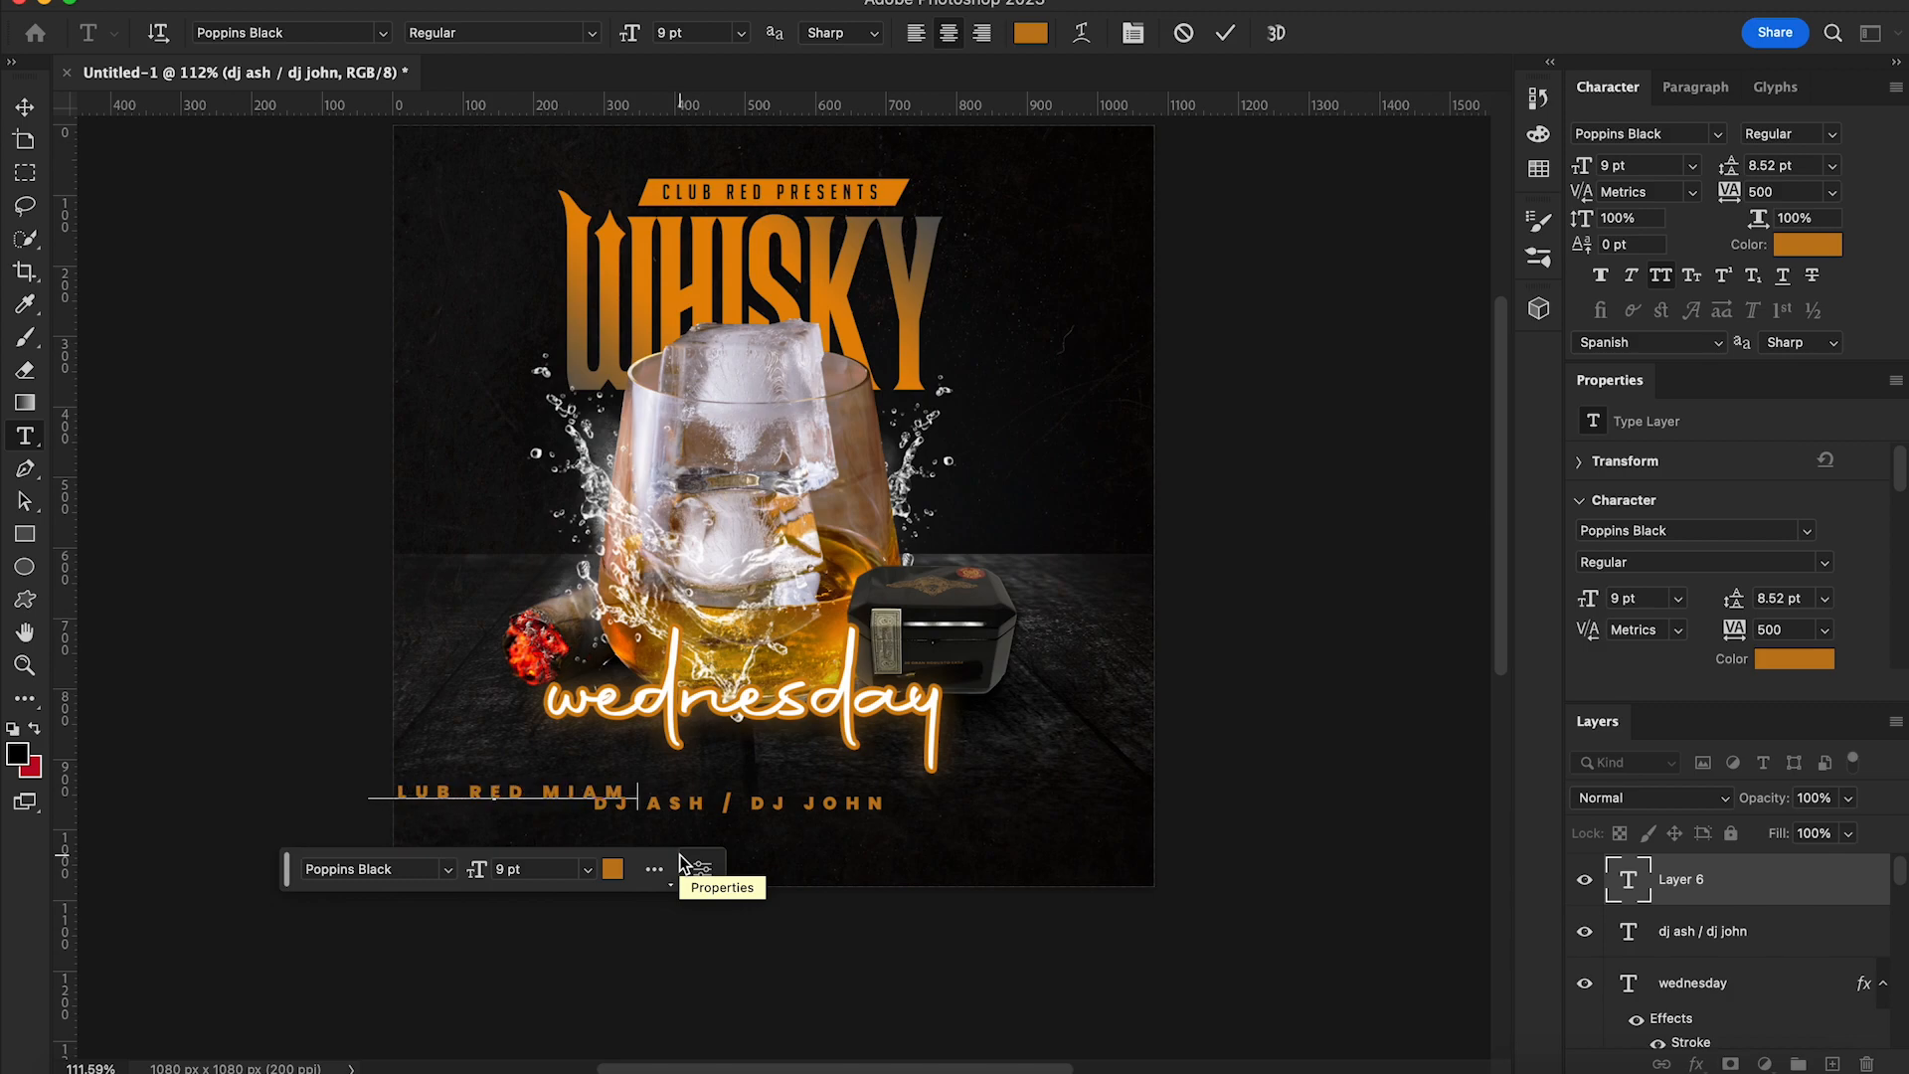
{"action": "key", "text": "Escape"}
{"action": "key", "text": "v"}
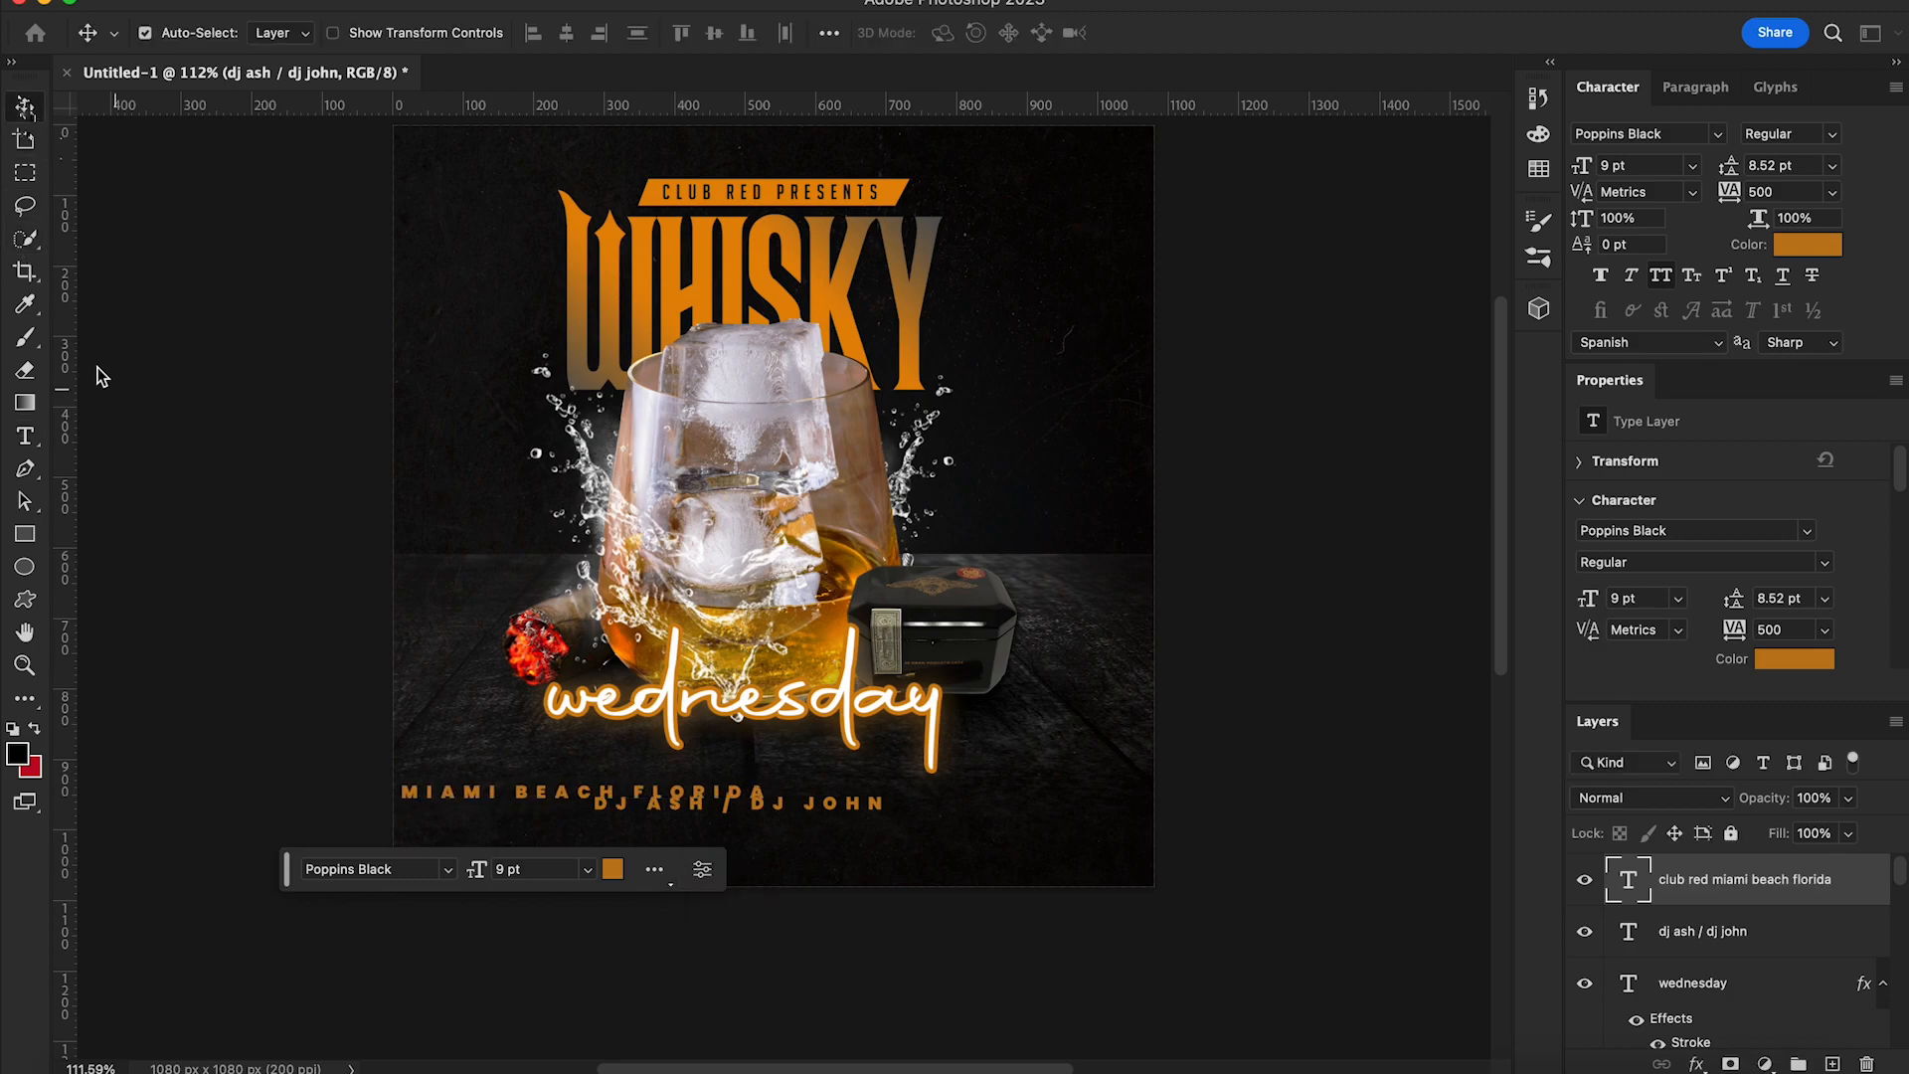
Colour the "club red miami beach florida" line white
{"action": "left_click", "coordinate": [1795, 660]}
{"action": "left_click", "coordinate": [1253, 553]}
{"action": "left_click", "coordinate": [1823, 543]}
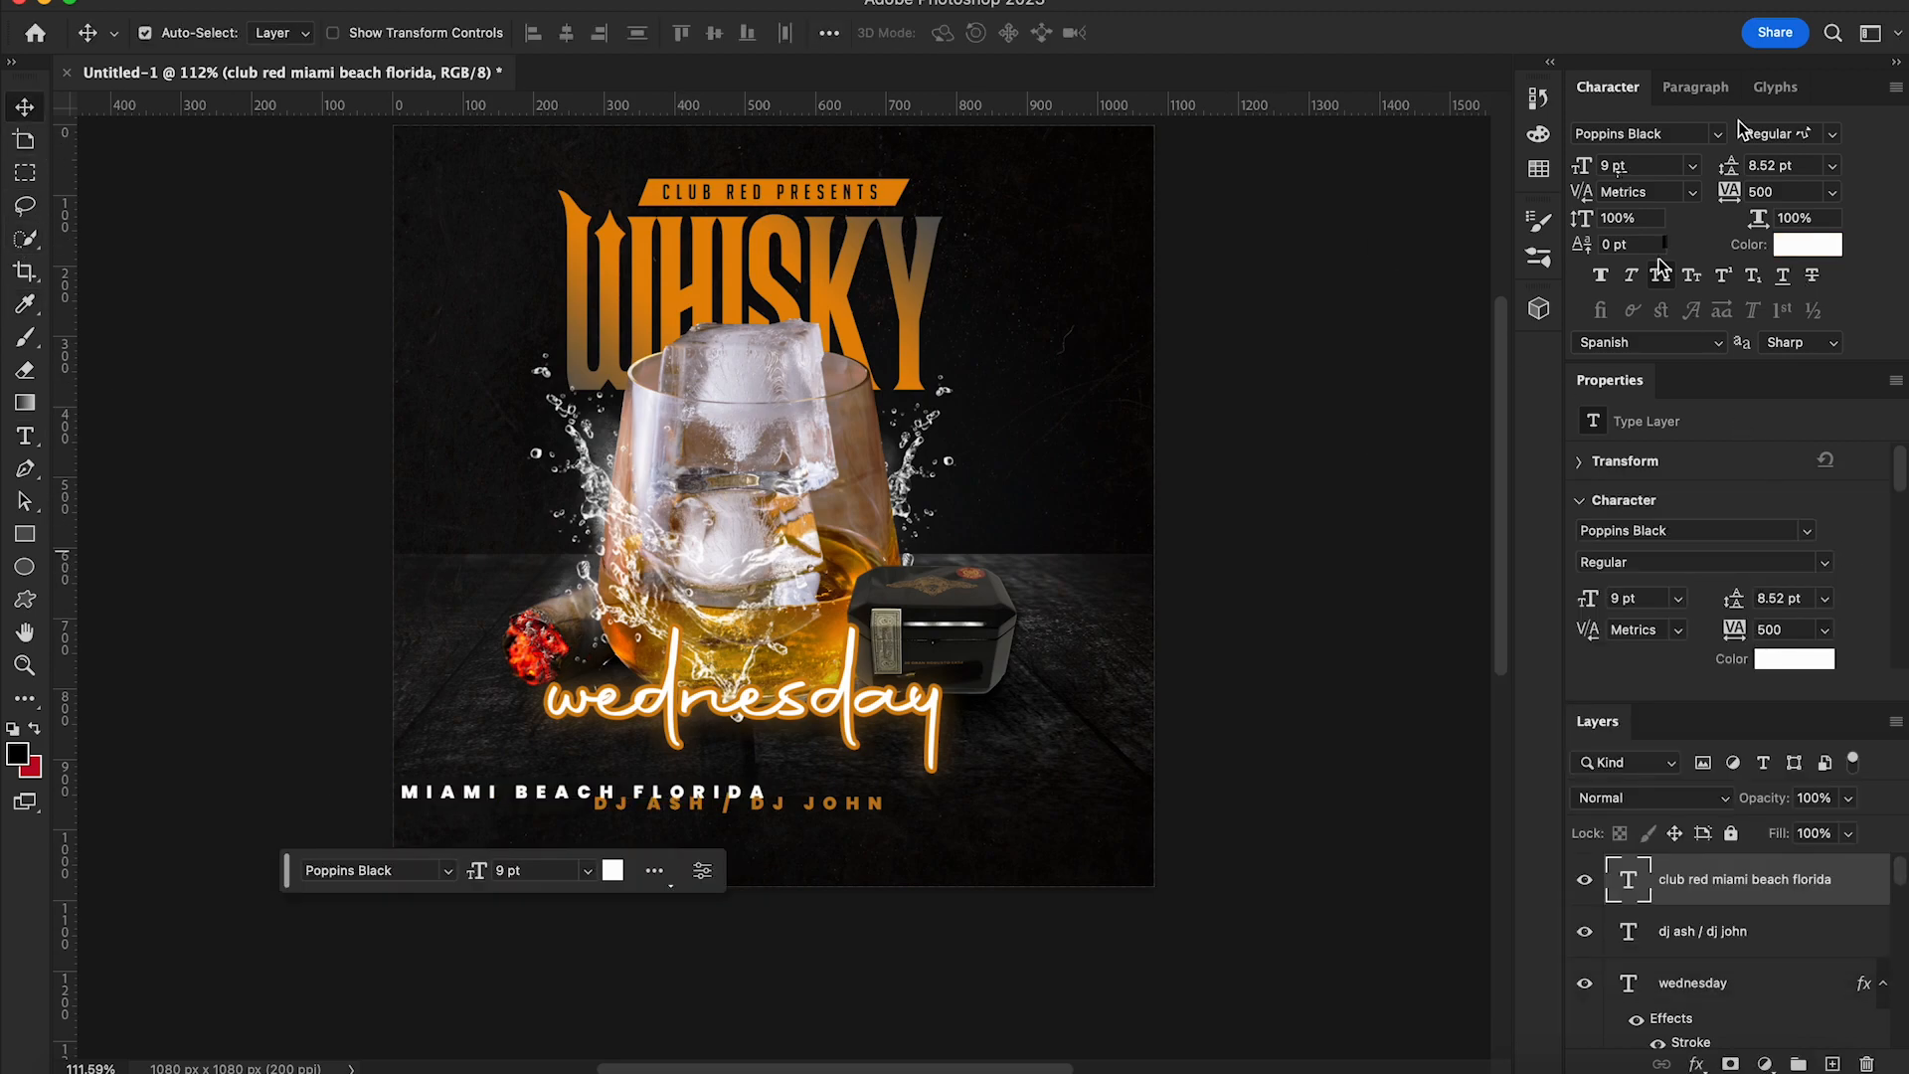
Set the "club red miami beach florida" line in BigNoodleTitling and place it directly beneath the DJ line
{"action": "left_click", "coordinate": [1713, 135]}
{"action": "left_click", "coordinate": [1603, 274]}
{"action": "left_click_drag", "start_coordinate": [632, 801], "coordinate": [871, 832]}
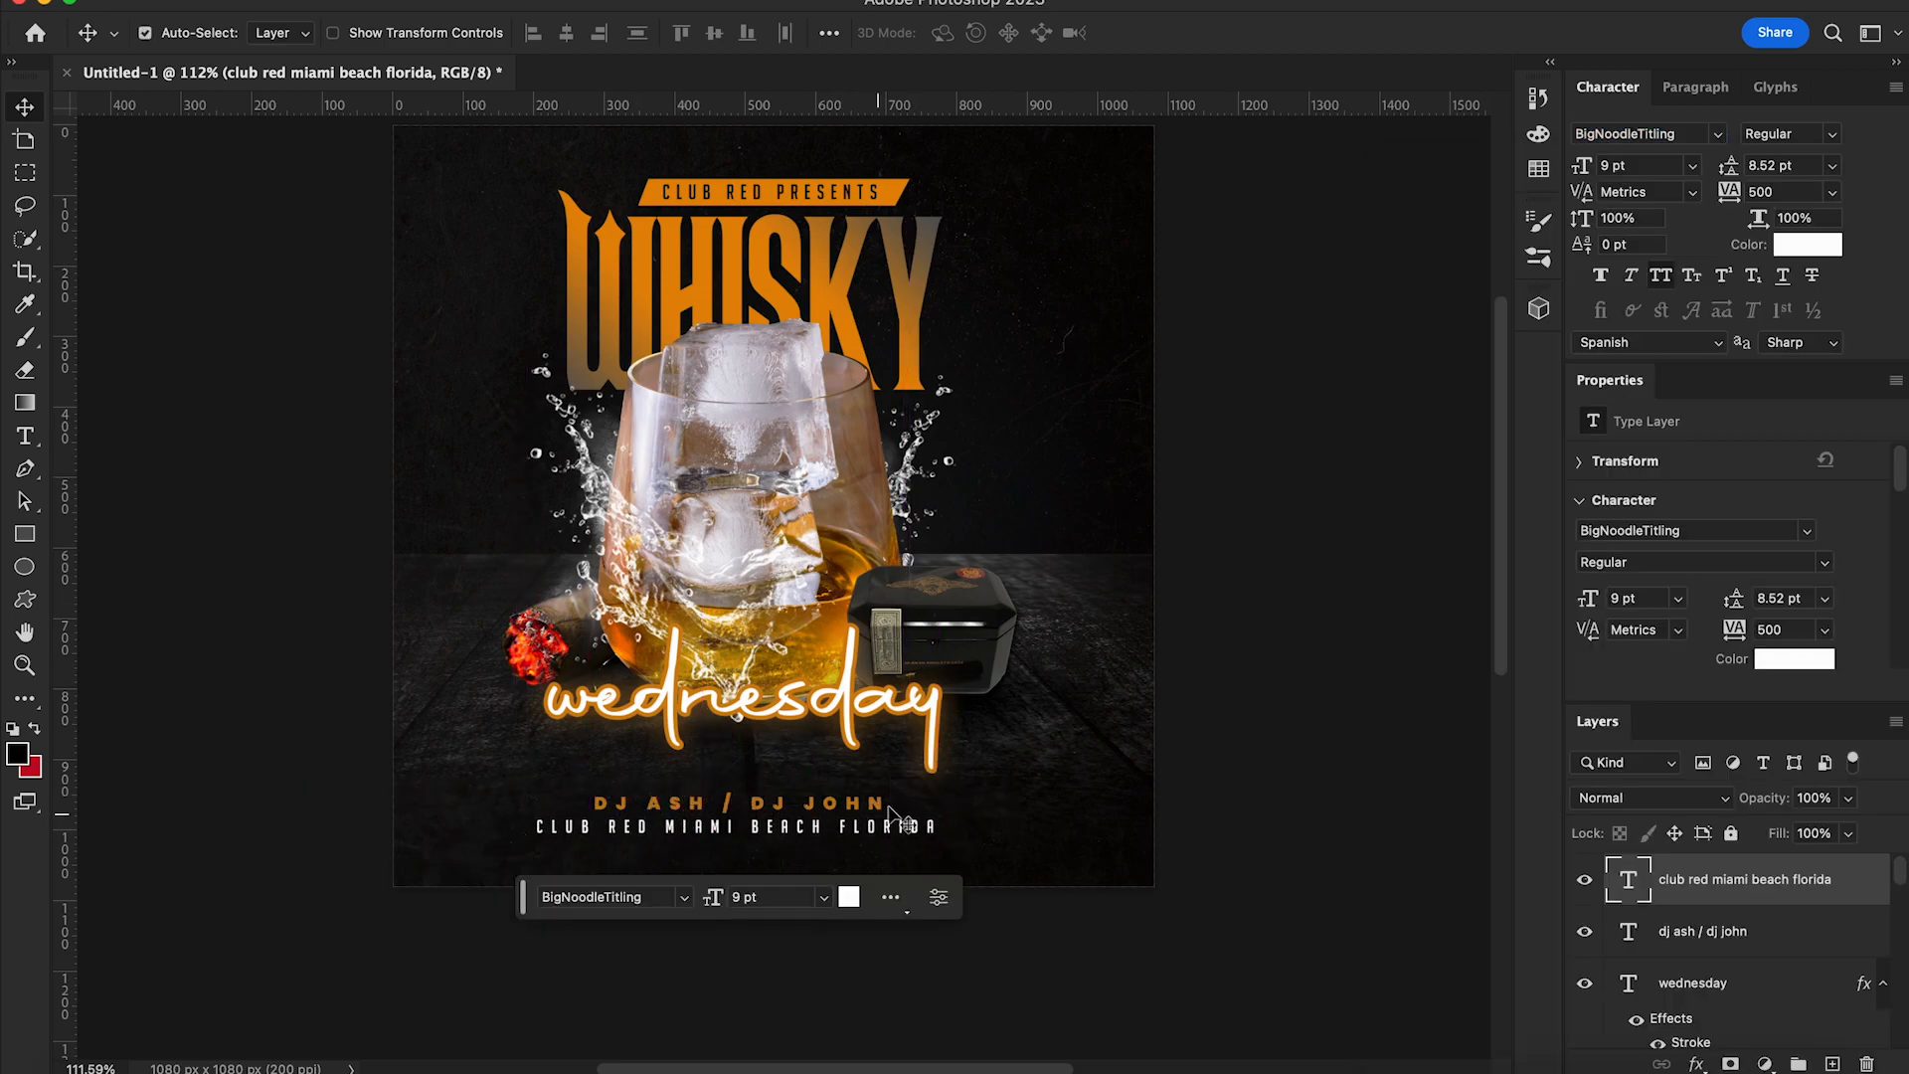
Widen the venue line's tracking to 580 and shift the venue and DJ lines so they are centred on each other
{"action": "left_click_drag", "start_coordinate": [1728, 194], "coordinate": [1743, 194]}
{"action": "left_click_drag", "start_coordinate": [875, 828], "coordinate": [930, 852]}
{"action": "right_click", "coordinate": [811, 801]}
{"action": "left_click", "coordinate": [895, 809]}
{"action": "left_click_drag", "start_coordinate": [845, 803], "coordinate": [864, 803]}
{"action": "scroll", "coordinate": [1183, 949], "scroll_direction": "down", "scroll_amount": 3}
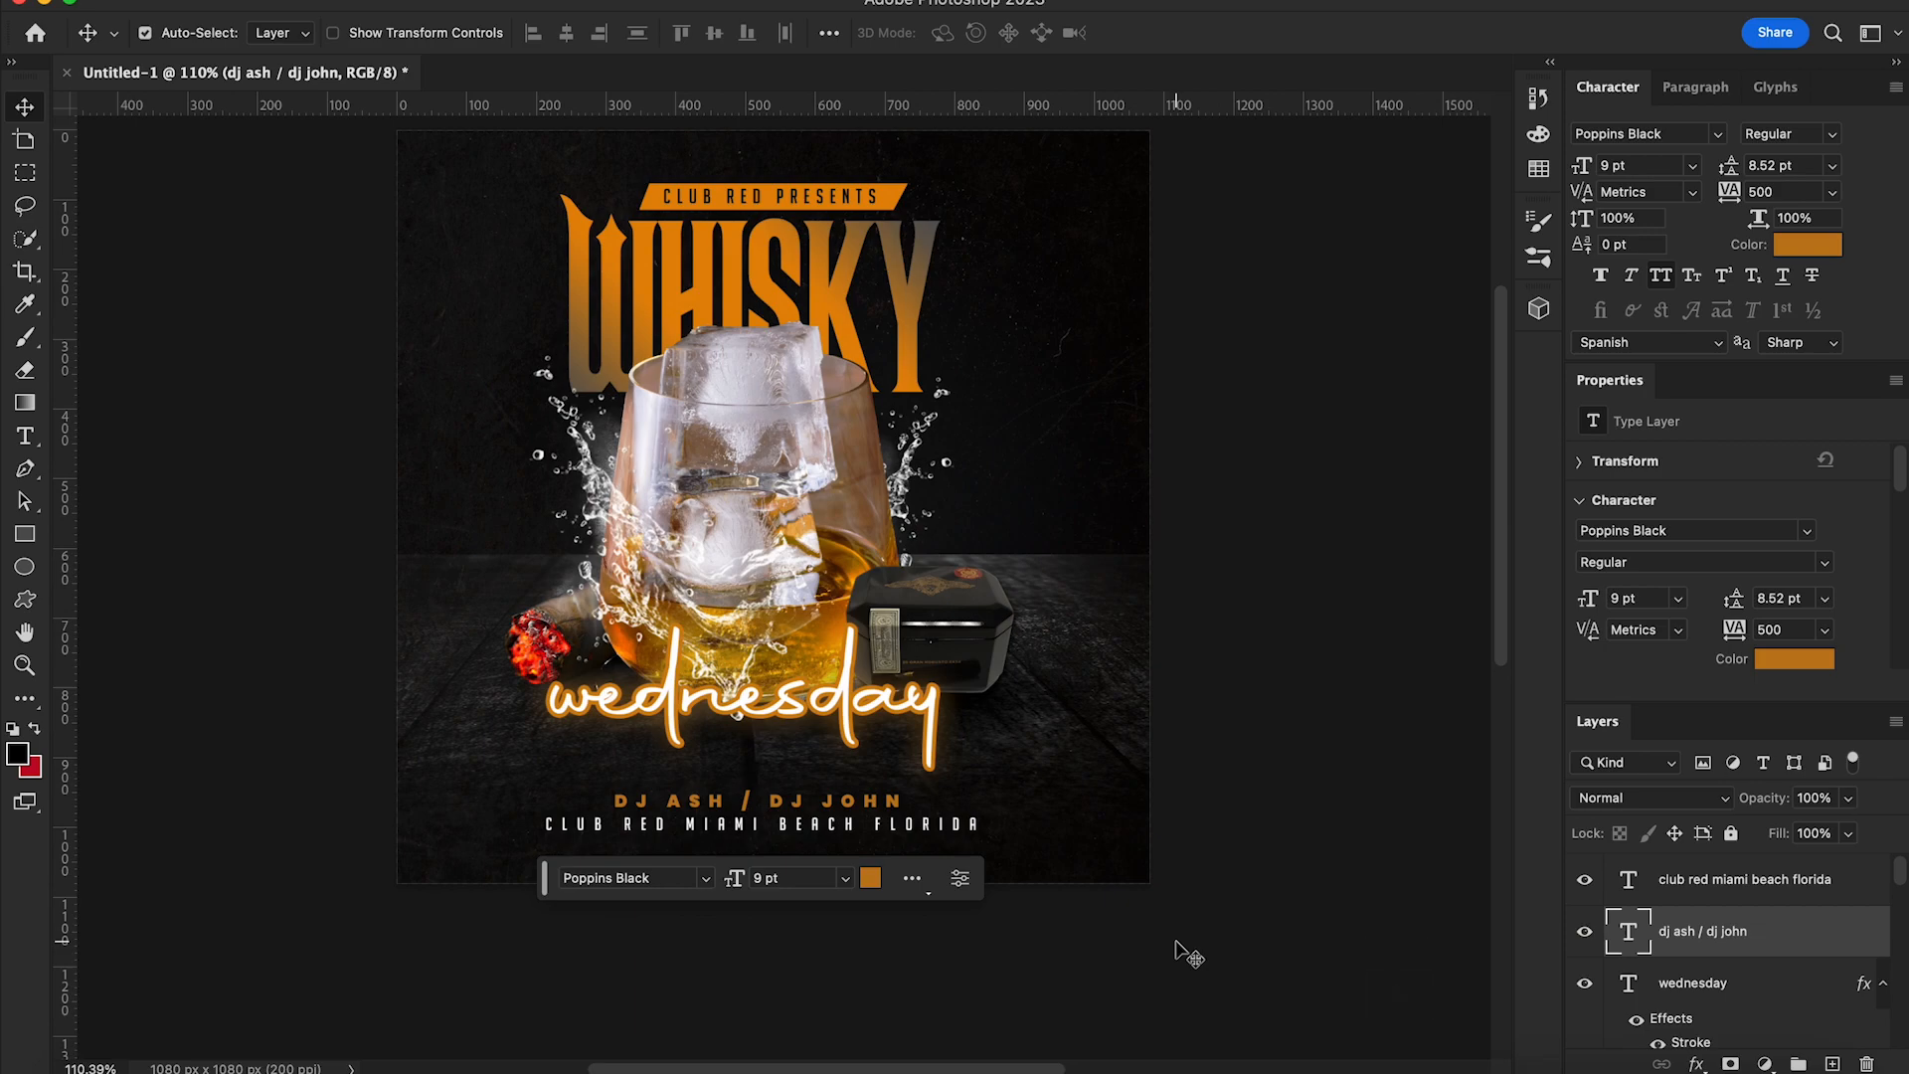
Add the two-line text "entry" / "$25" on the dark area beside the glass with tracking -20
{"action": "left_click", "coordinate": [25, 440]}
{"action": "left_click", "coordinate": [1023, 474]}
{"action": "type", "text": "entry"}
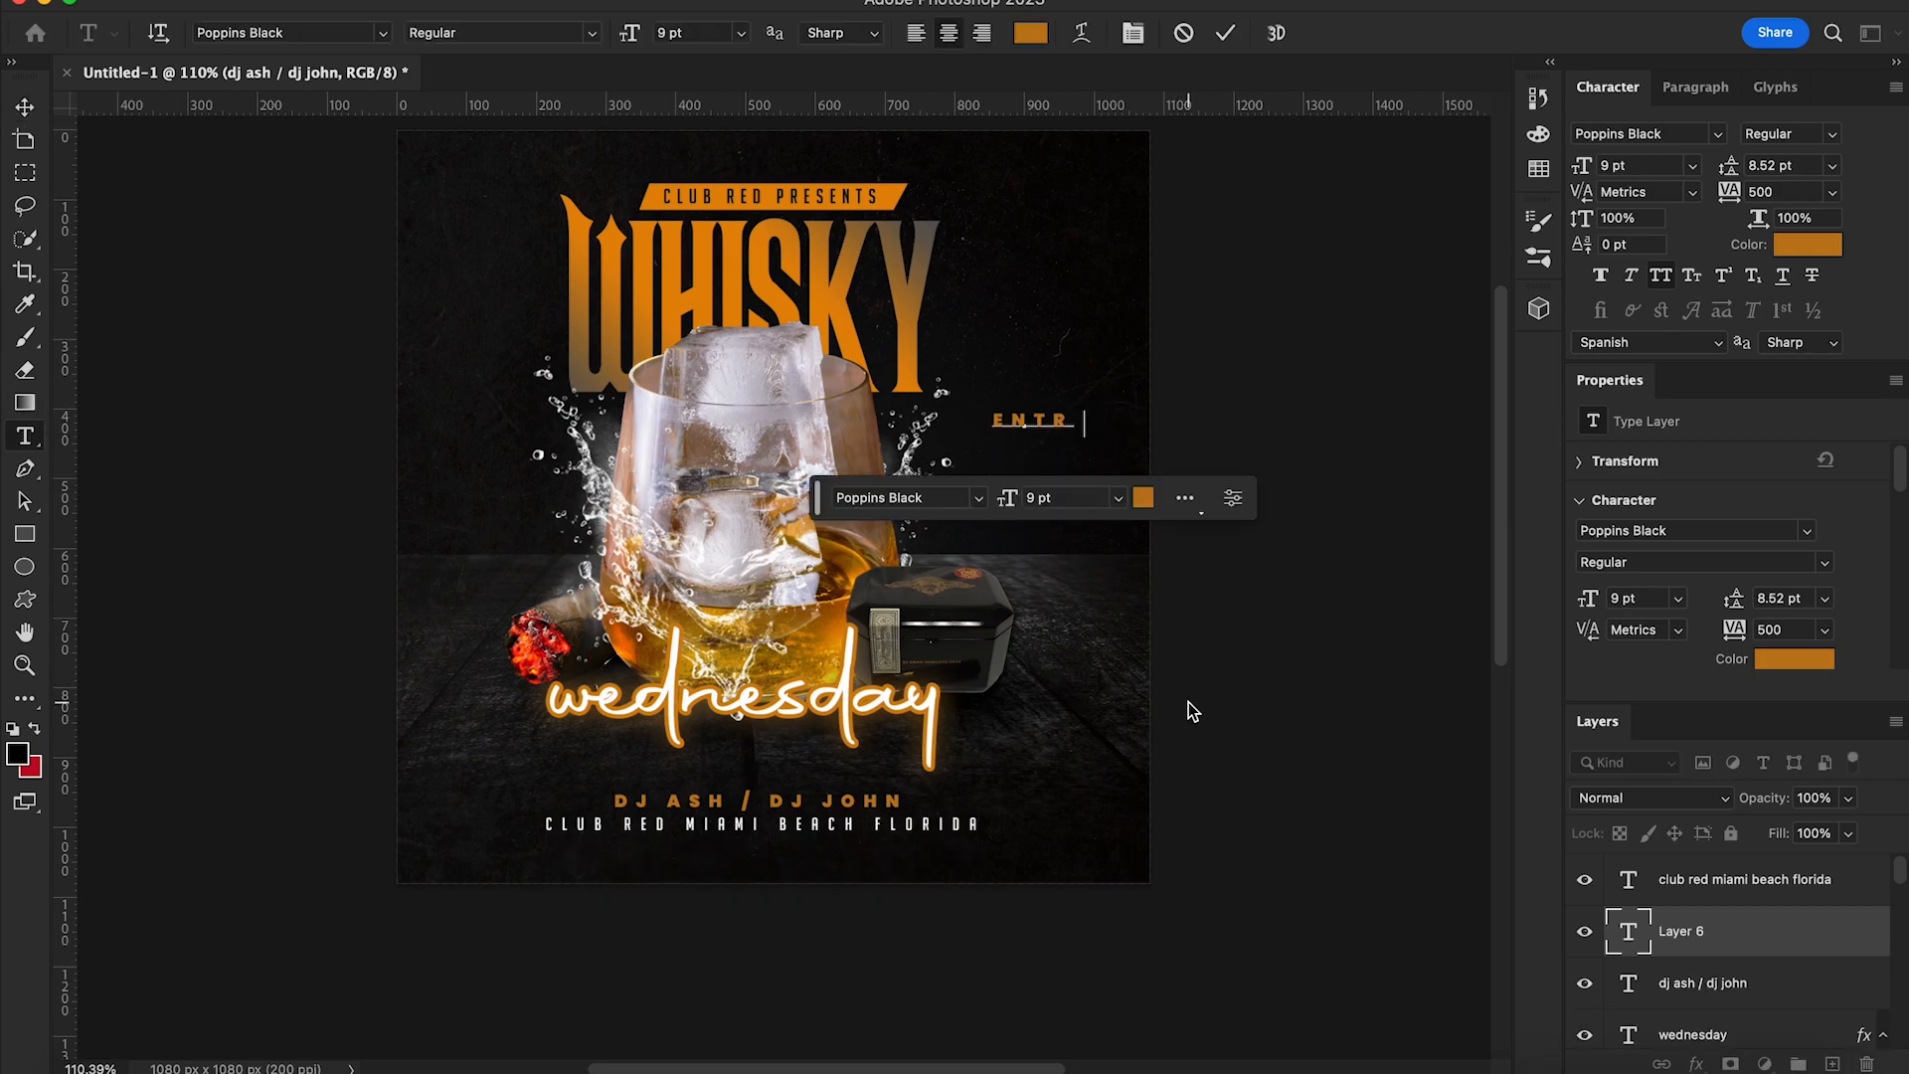
{"action": "key", "text": "Return"}
{"action": "type", "text": "$25"}
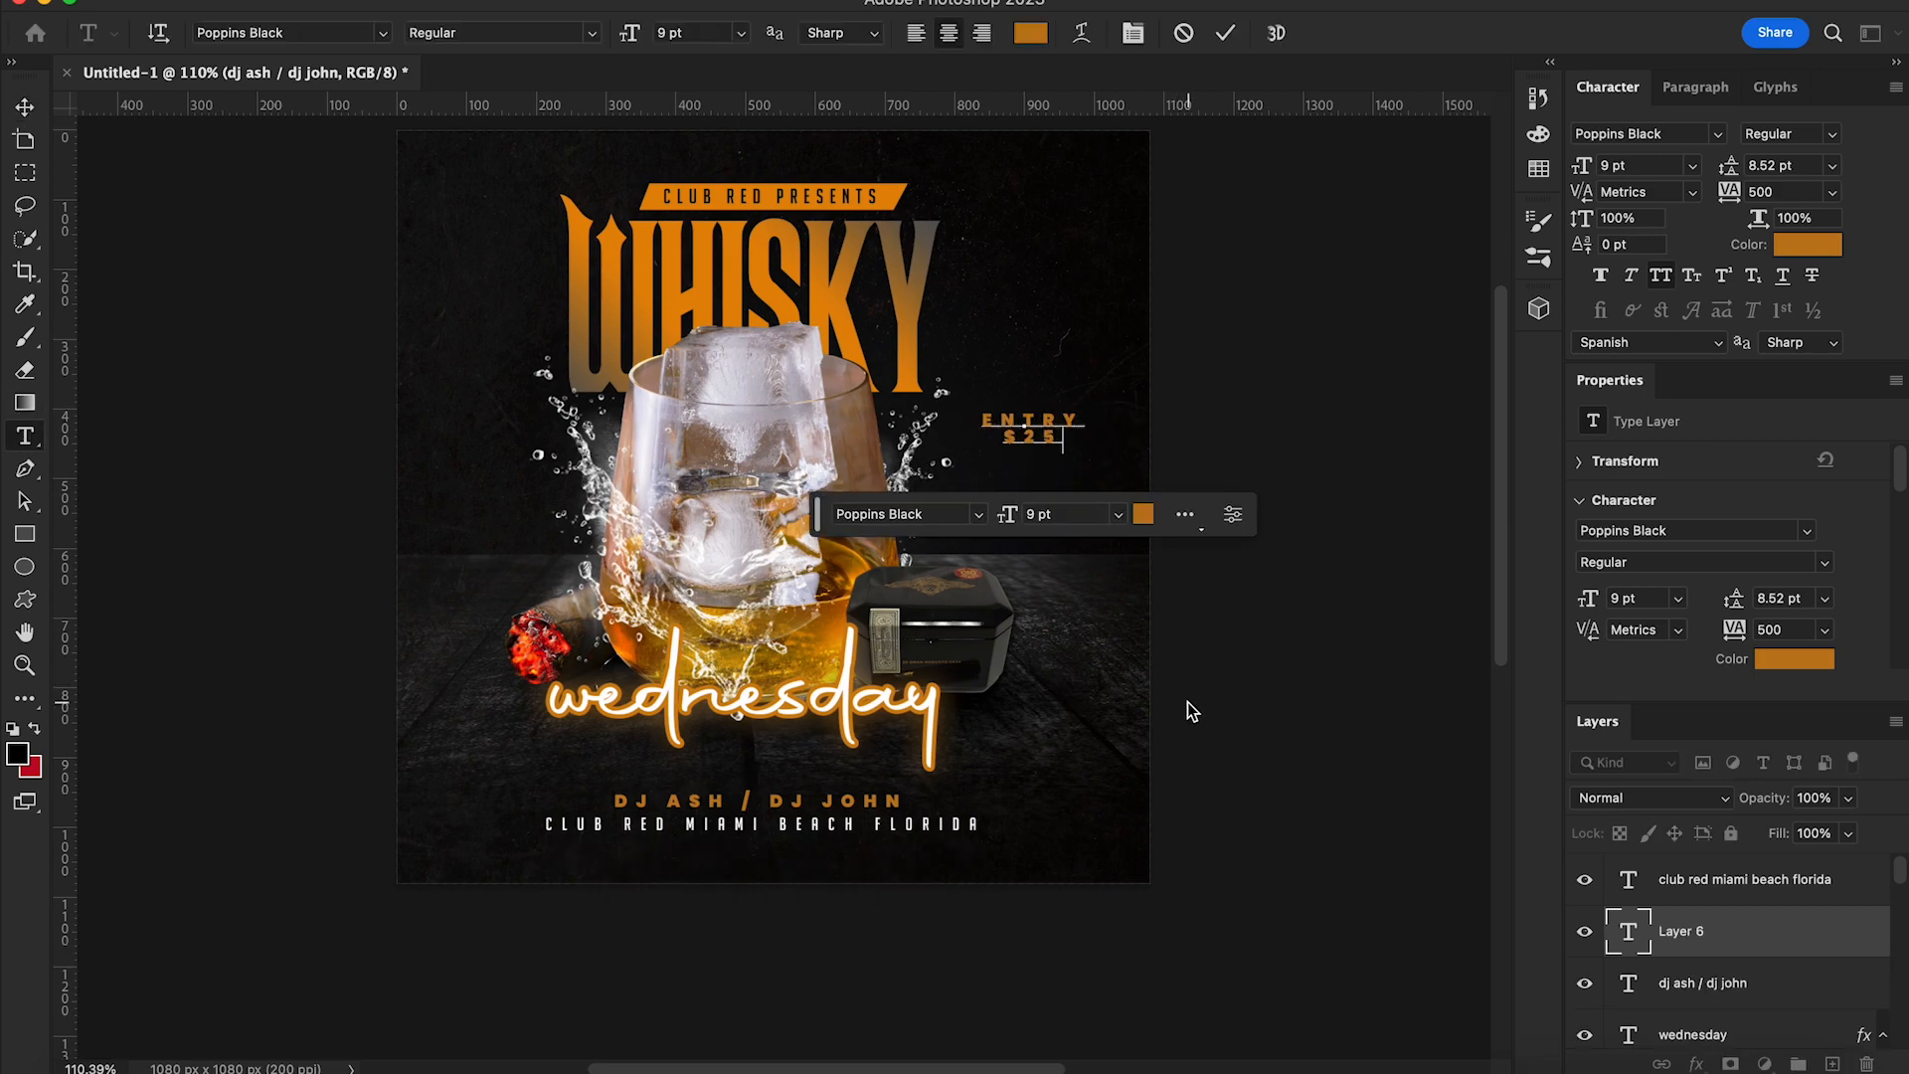
{"action": "left_click", "coordinate": [26, 107]}
{"action": "left_click_drag", "start_coordinate": [1735, 206], "coordinate": [1707, 214]}
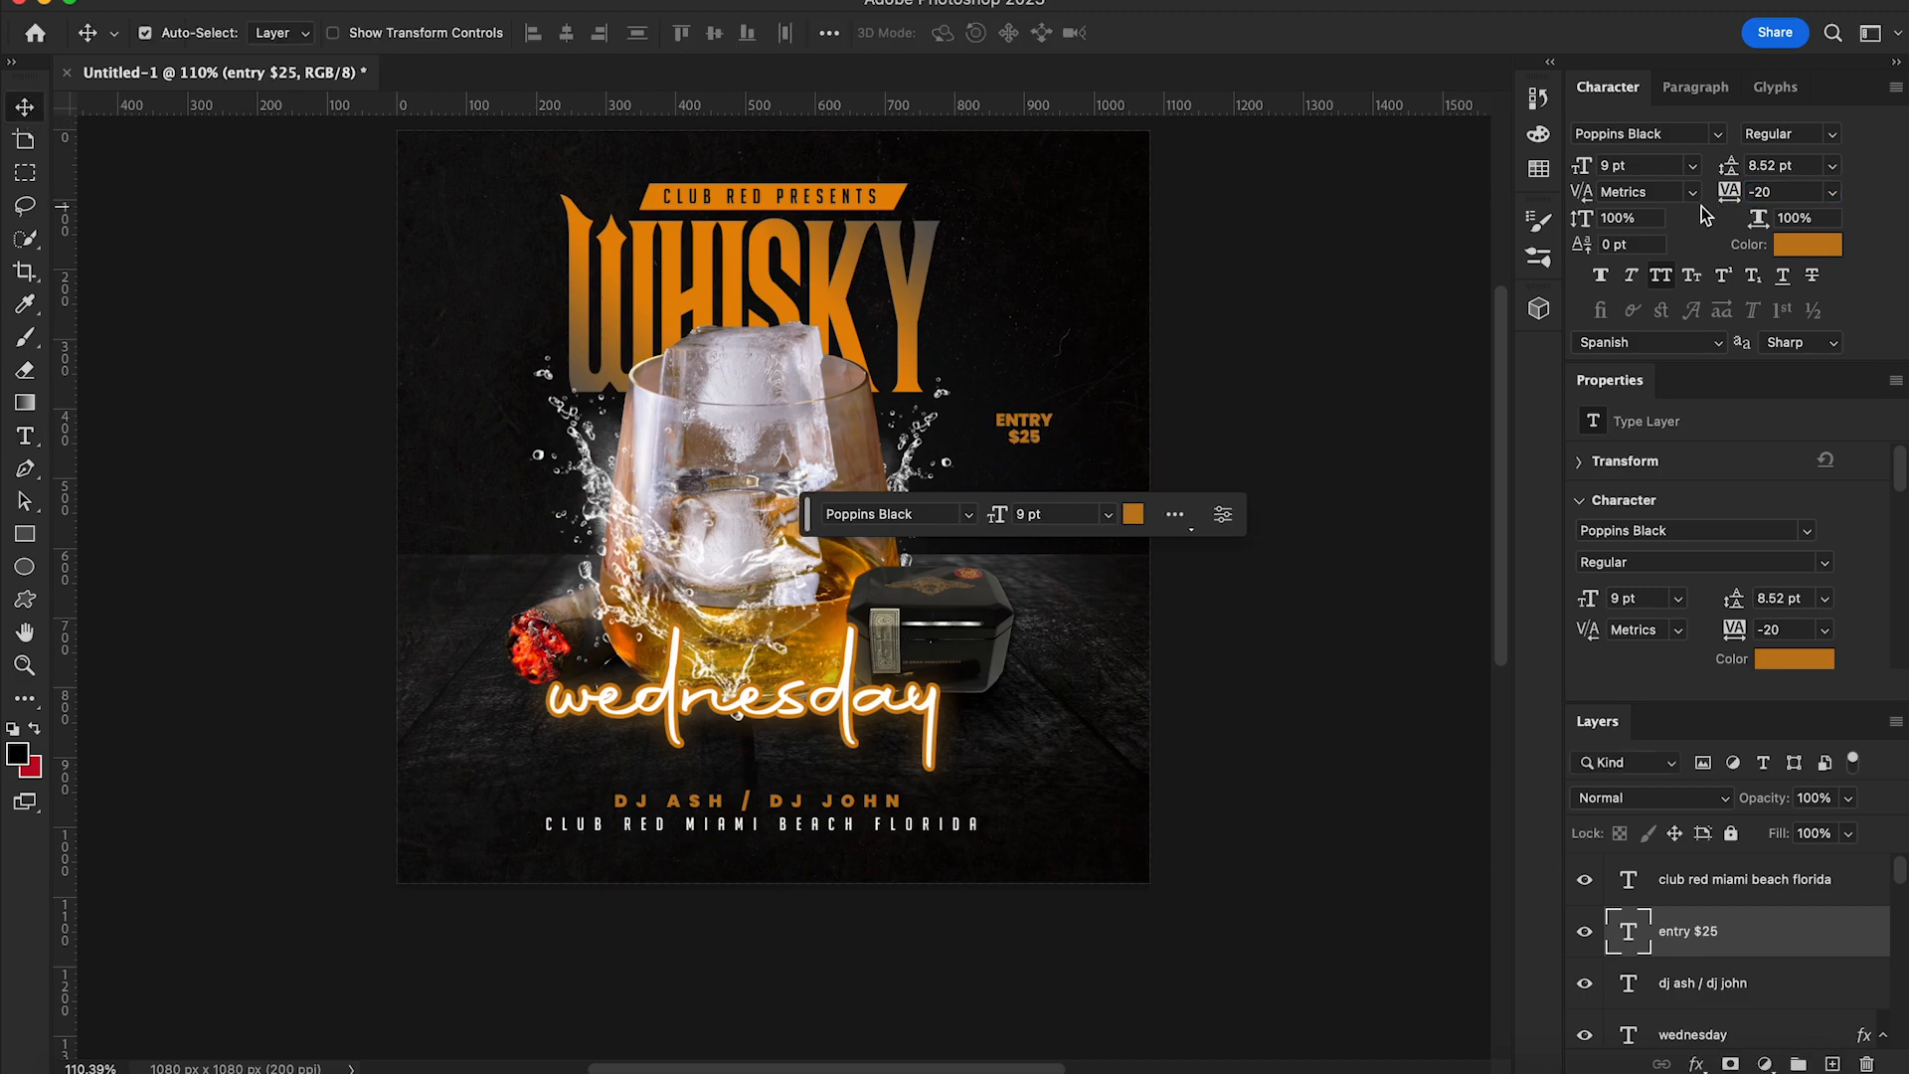
Enlarge only the "$25" line to 17 pt with 14 pt leading
{"action": "left_click", "coordinate": [25, 435]}
{"action": "left_click_drag", "start_coordinate": [1056, 454], "coordinate": [994, 415]}
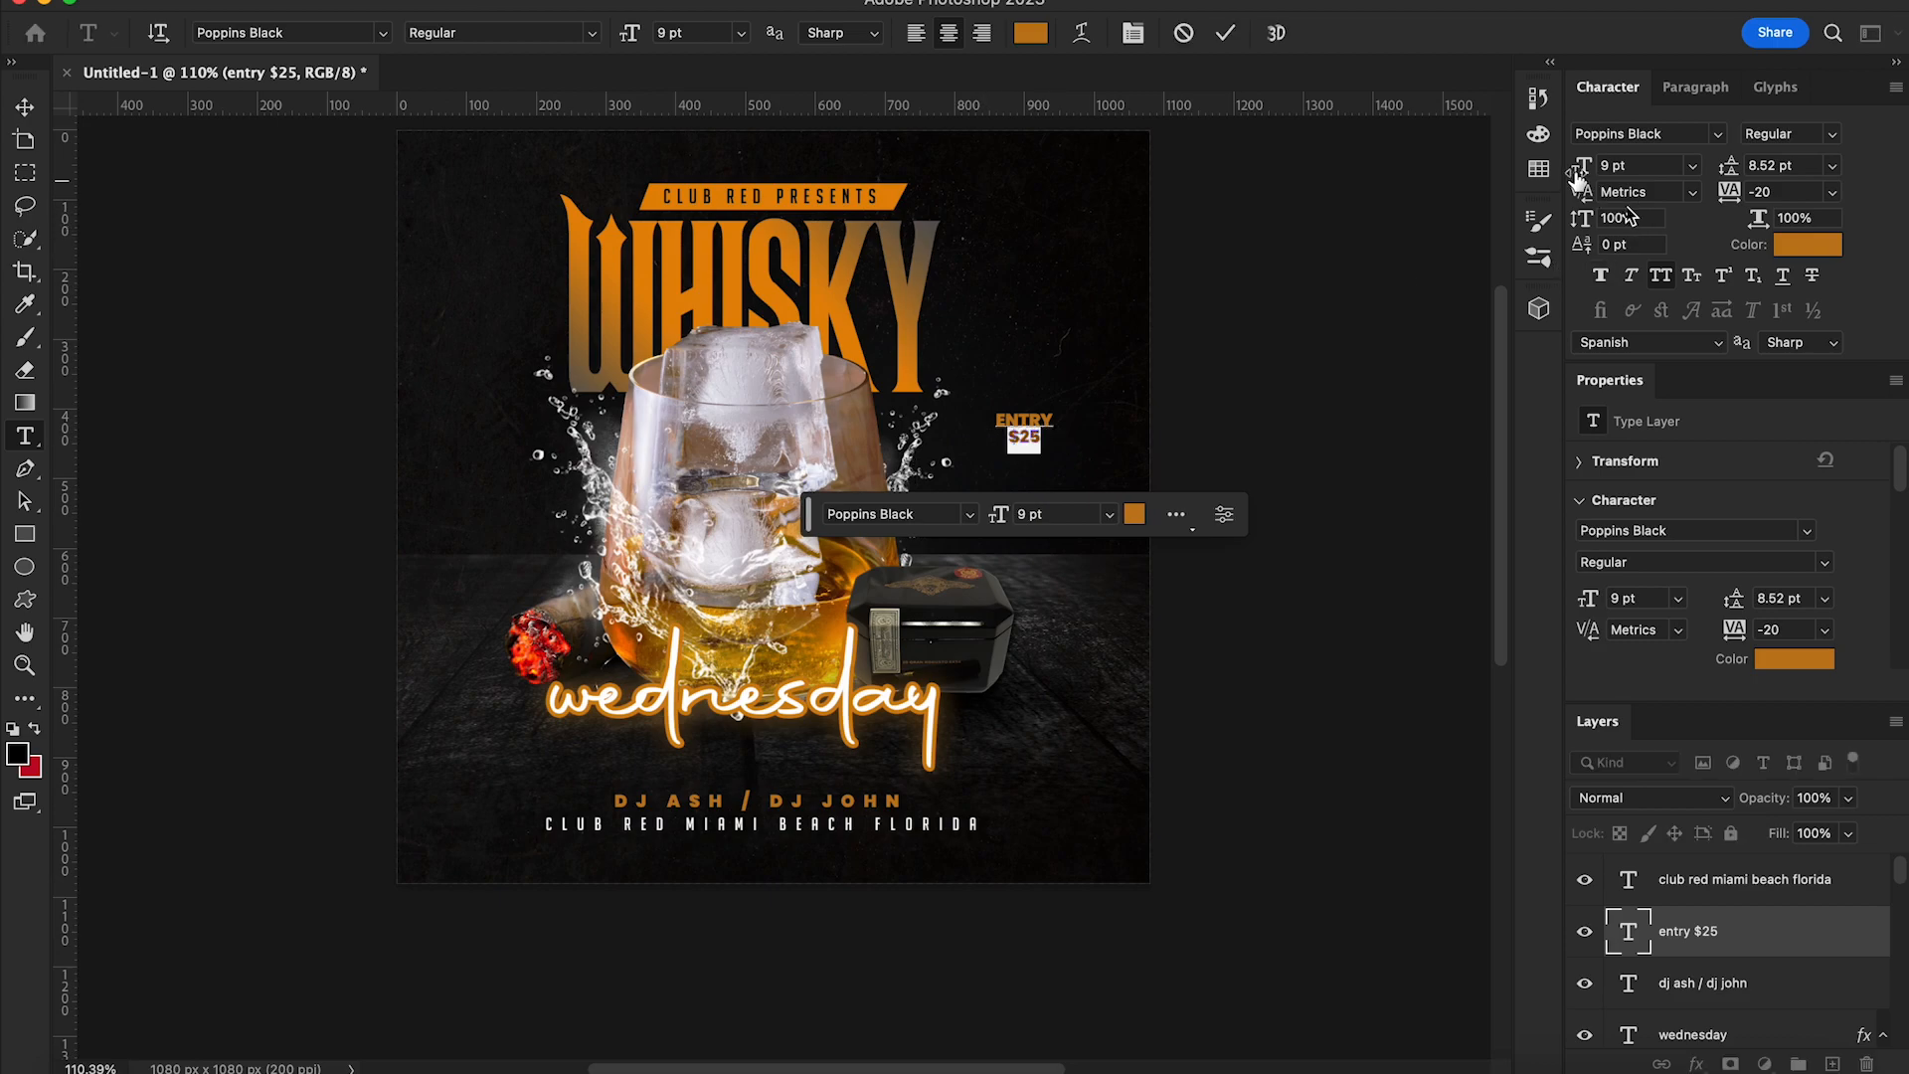
{"action": "left_click_drag", "start_coordinate": [1585, 177], "coordinate": [1601, 175]}
{"action": "left_click_drag", "start_coordinate": [1731, 171], "coordinate": [1733, 171]}
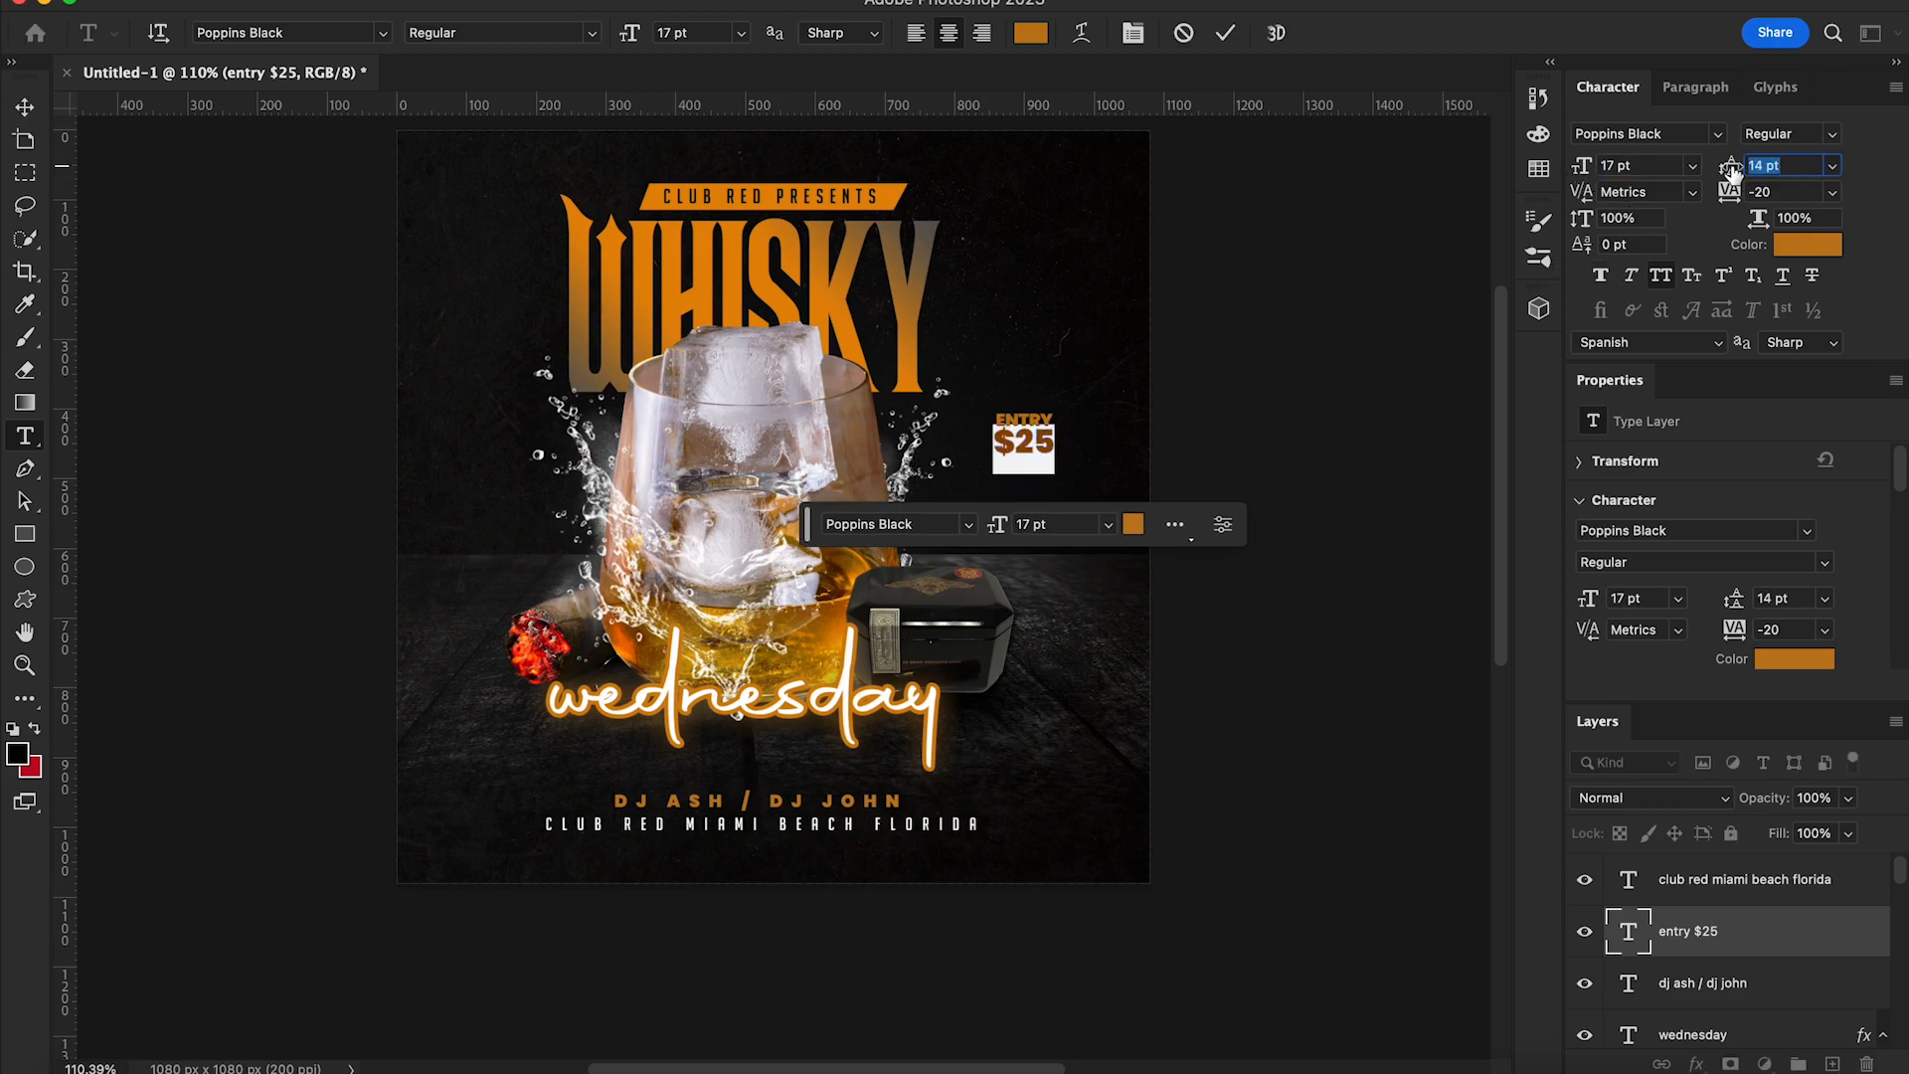
Colour the "entry $25" text white (ffffff) and move it to the right end of the DJ and venue lines
{"action": "left_click", "coordinate": [1808, 244]}
{"action": "left_click", "coordinate": [1253, 558]}
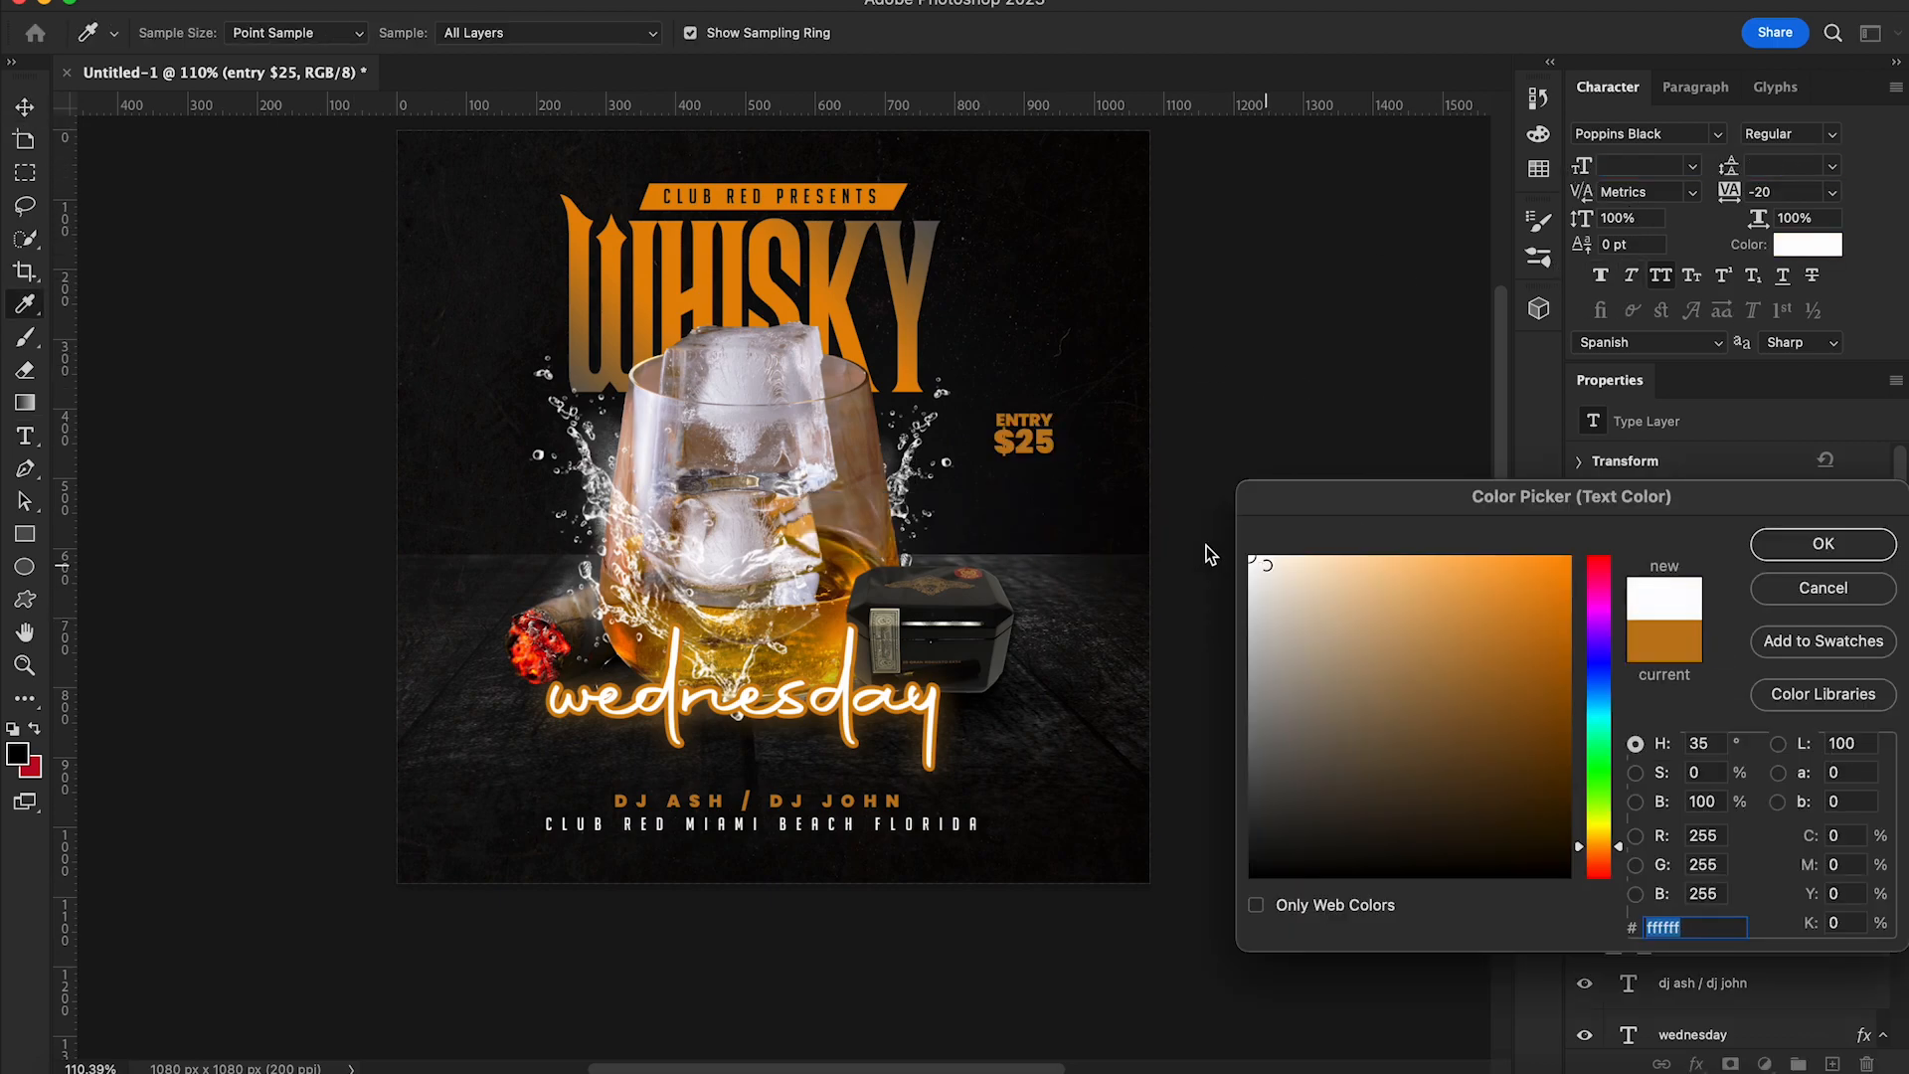
{"action": "left_click", "coordinate": [1823, 544]}
{"action": "key", "text": "v"}
{"action": "left_click_drag", "start_coordinate": [1034, 443], "coordinate": [1053, 818]}
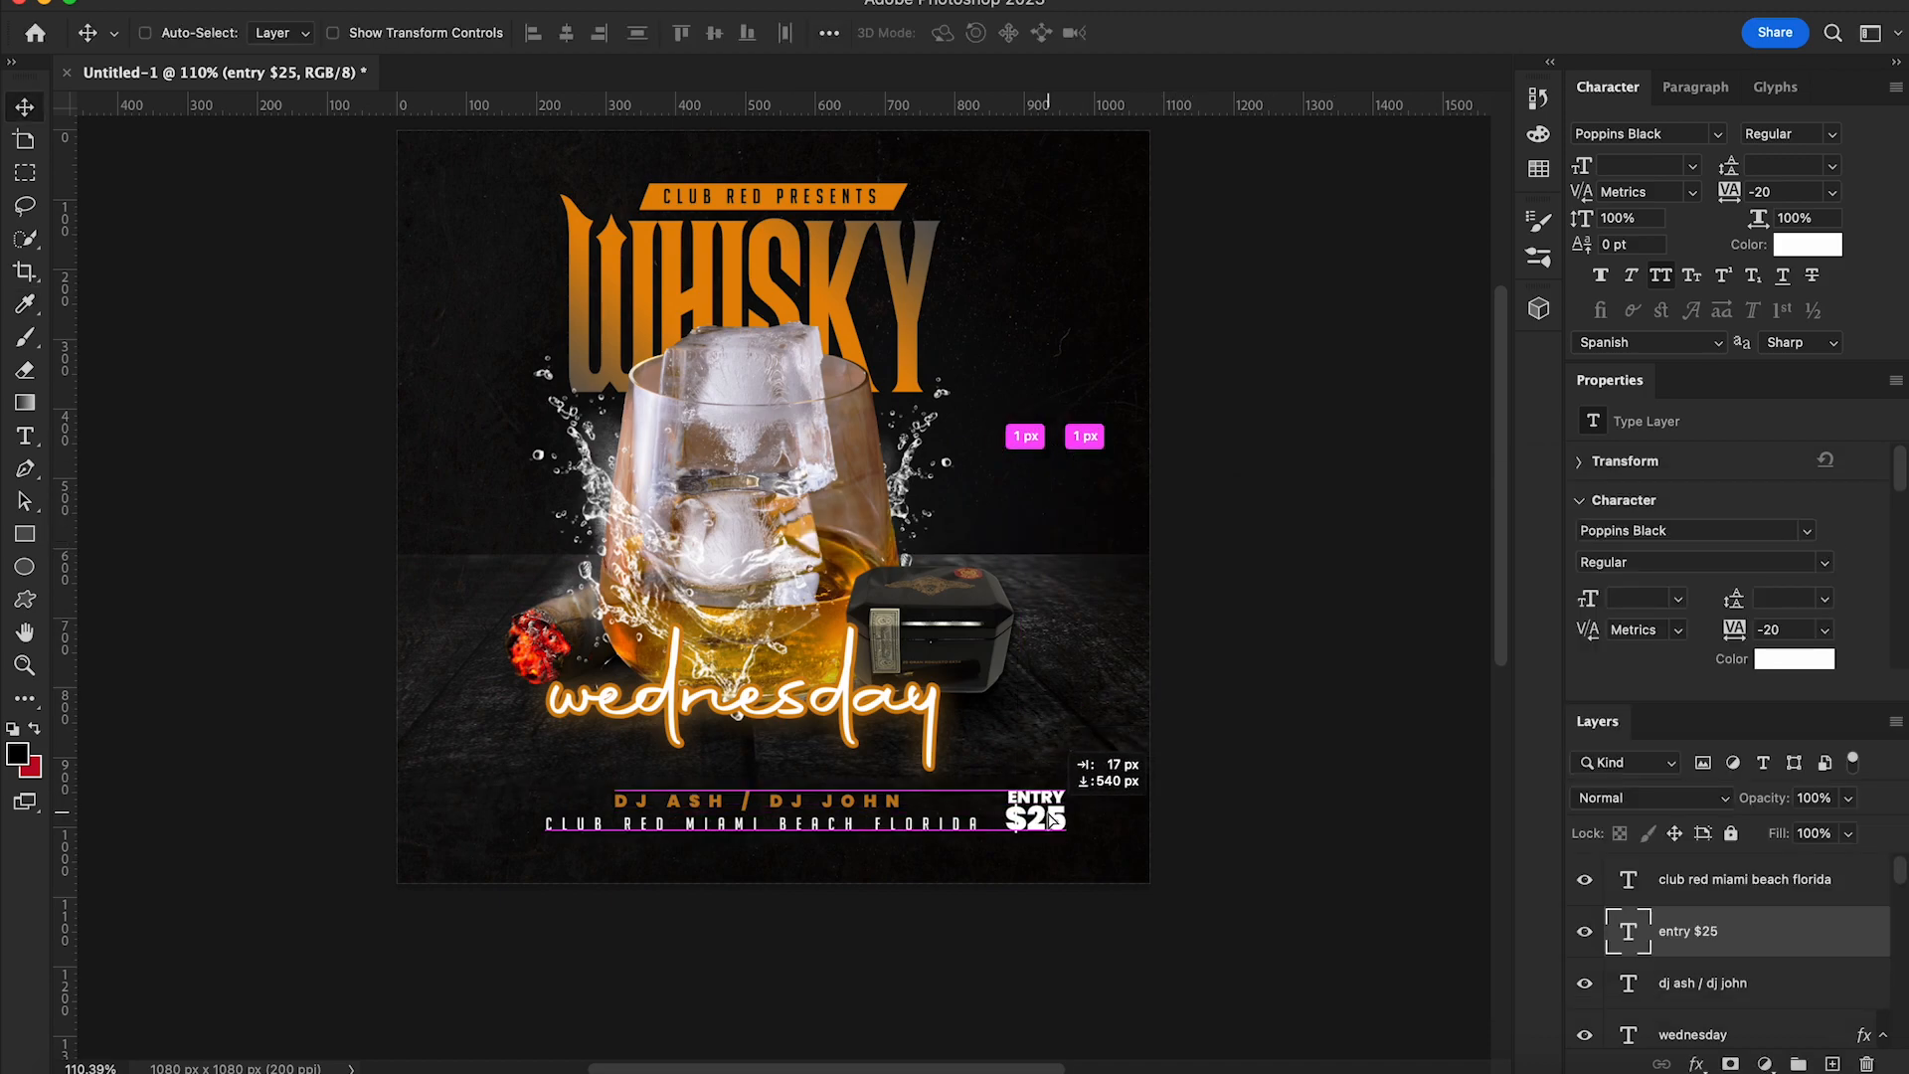
Add the two-line text "free shots" to the left of the Whisky title at 10 pt with 6 pt leading
{"action": "left_click", "coordinate": [25, 435]}
{"action": "left_click", "coordinate": [459, 324]}
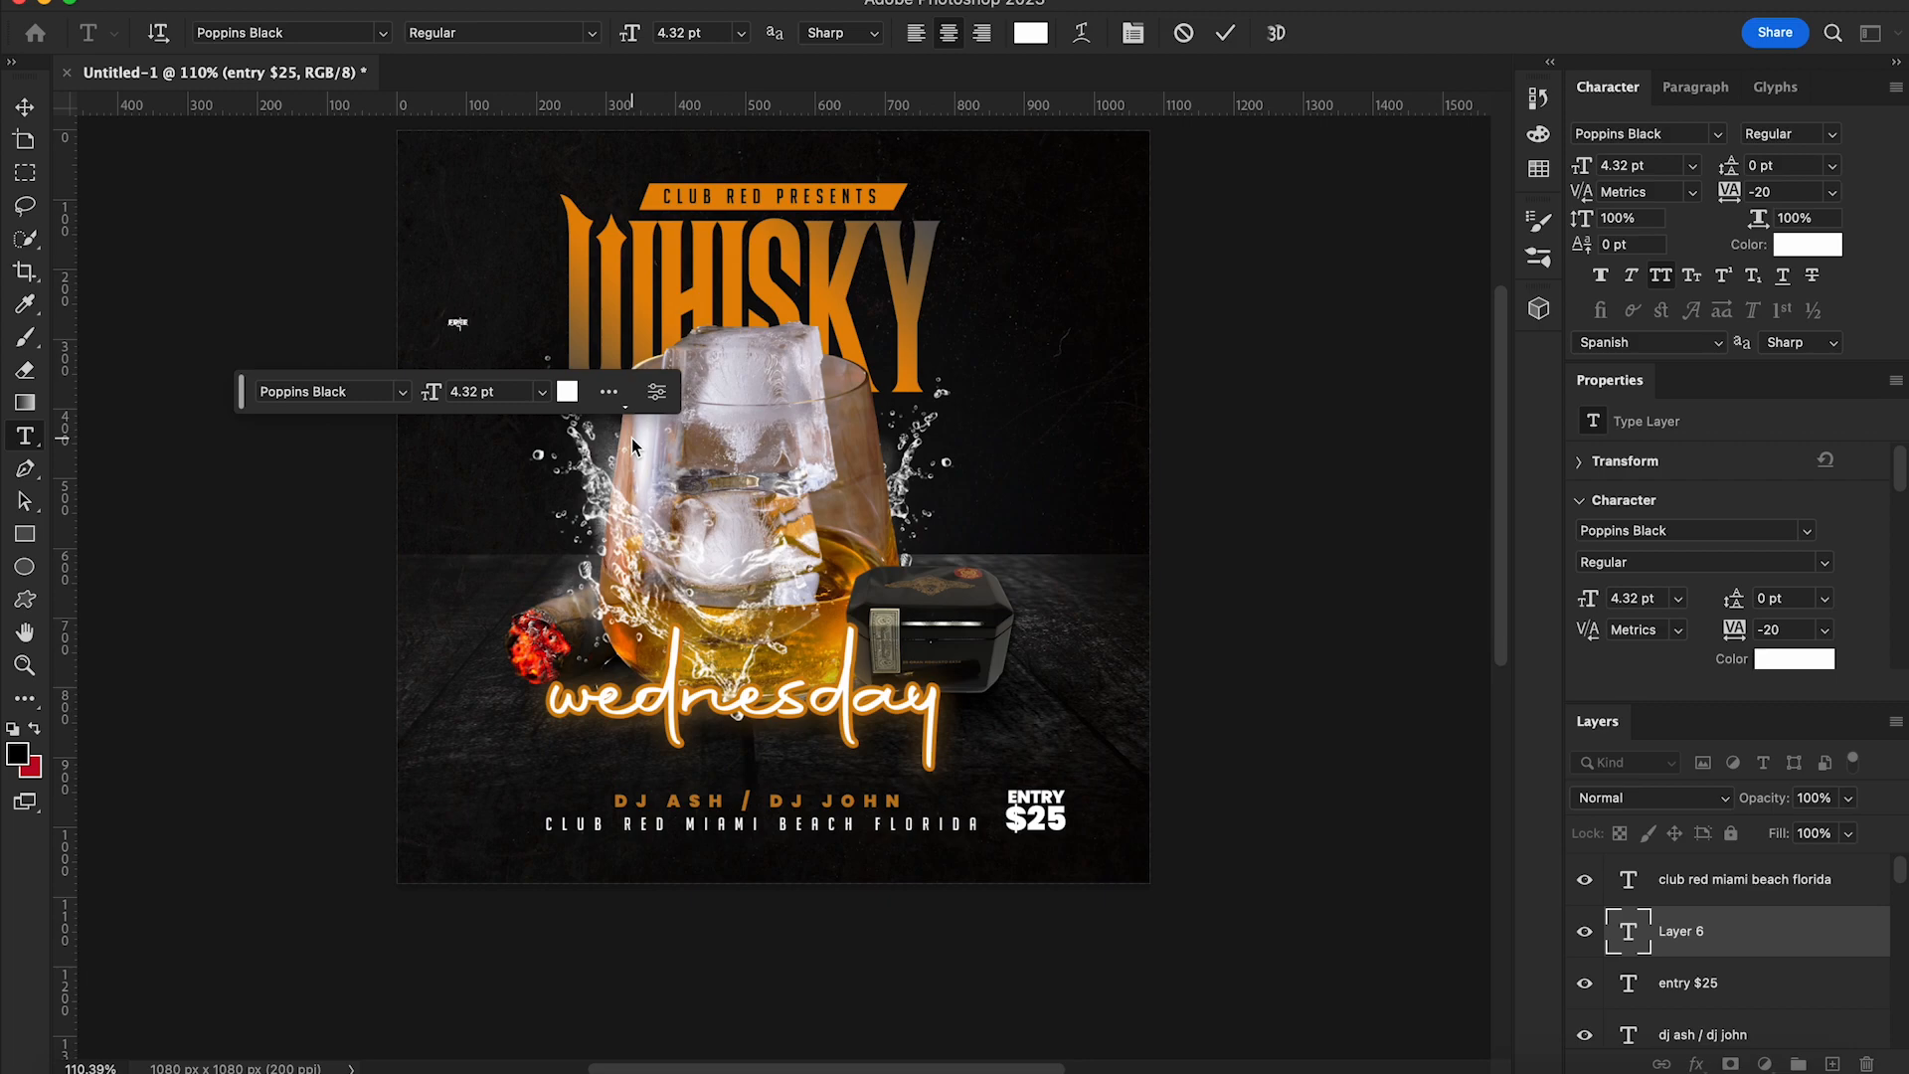
{"action": "left_click", "coordinate": [25, 107]}
{"action": "left_click_drag", "start_coordinate": [1732, 166], "coordinate": [1730, 166]}
{"action": "left_click", "coordinate": [1052, 431]}
{"action": "left_click_drag", "start_coordinate": [1582, 165], "coordinate": [1601, 165]}
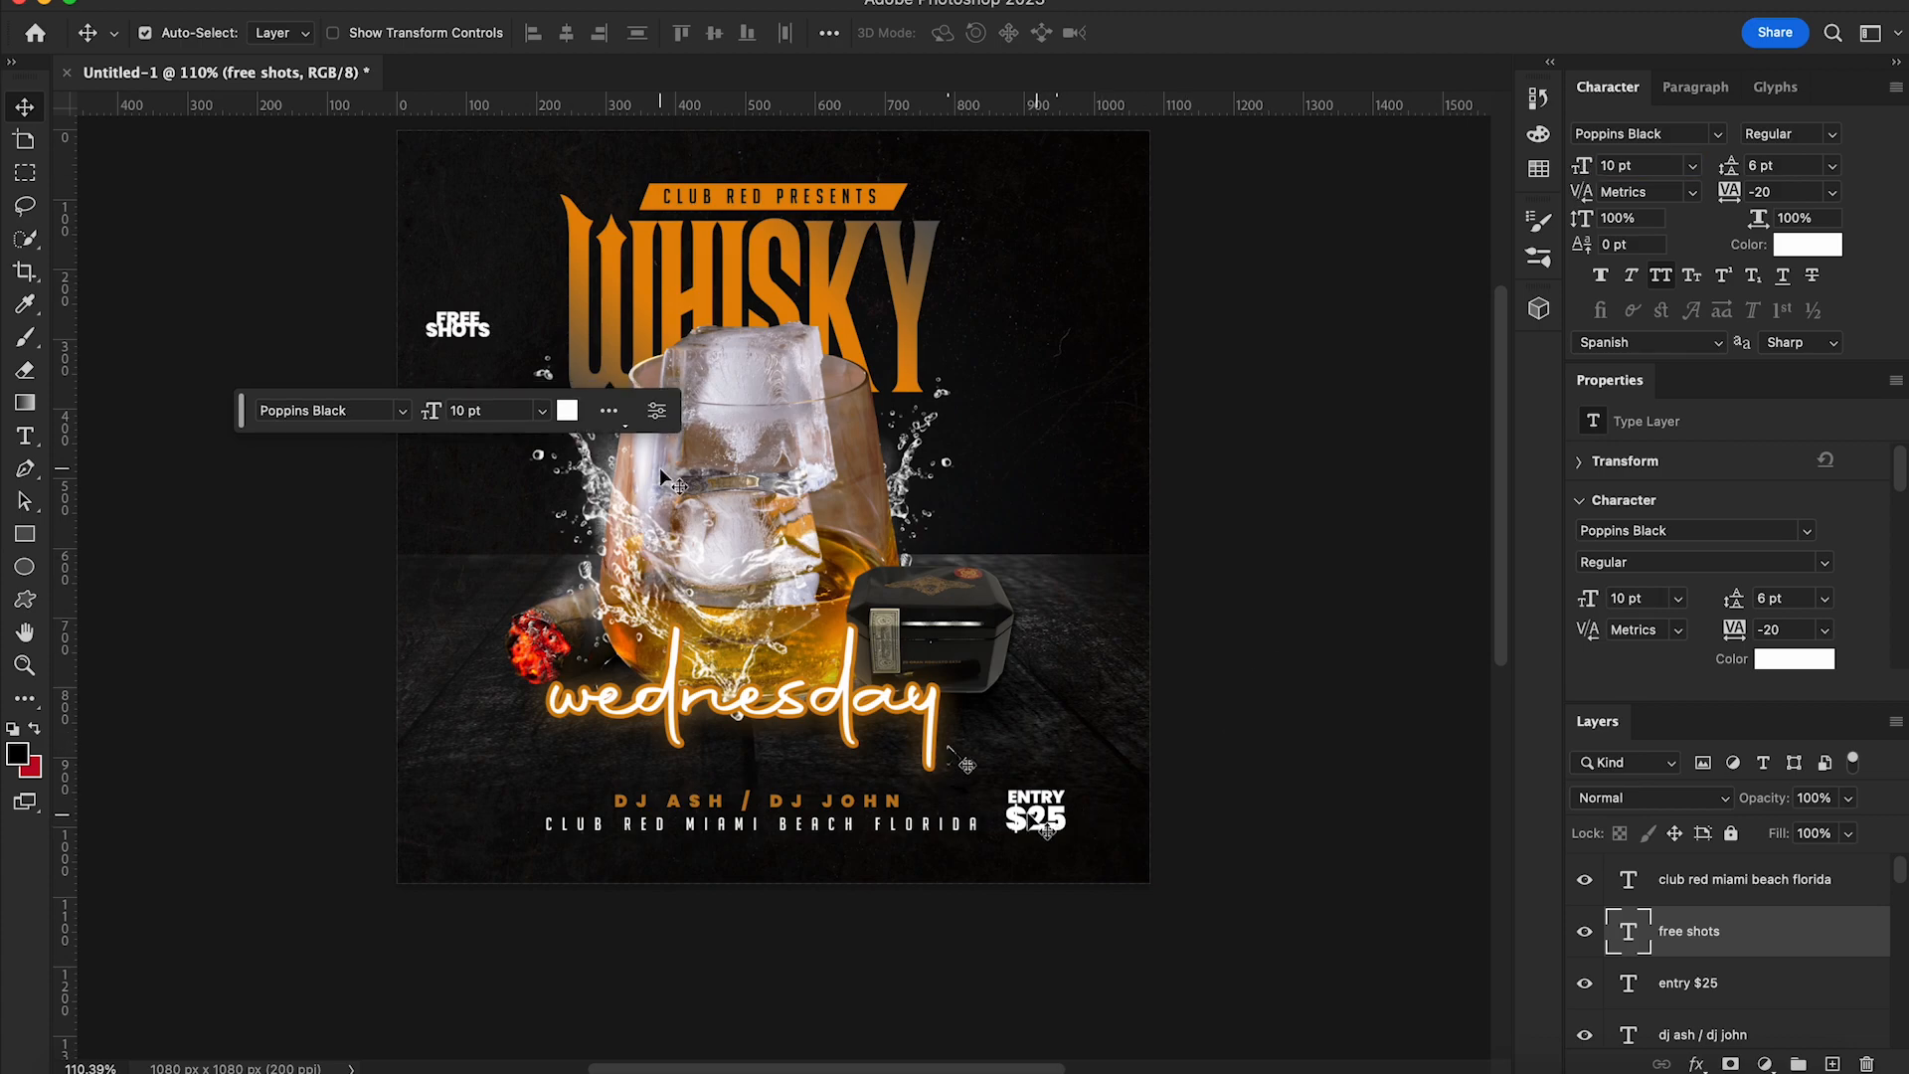
Enlarge the word "free", set 9 pt leading, and move "free shots" to the left end of the DJ and venue lines
{"action": "double_click", "coordinate": [457, 324]}
{"action": "left_click_drag", "start_coordinate": [1583, 168], "coordinate": [1586, 168]}
{"action": "left_click", "coordinate": [25, 107]}
{"action": "left_click_drag", "start_coordinate": [1731, 167], "coordinate": [1733, 169]}
{"action": "left_click_drag", "start_coordinate": [479, 339], "coordinate": [509, 828]}
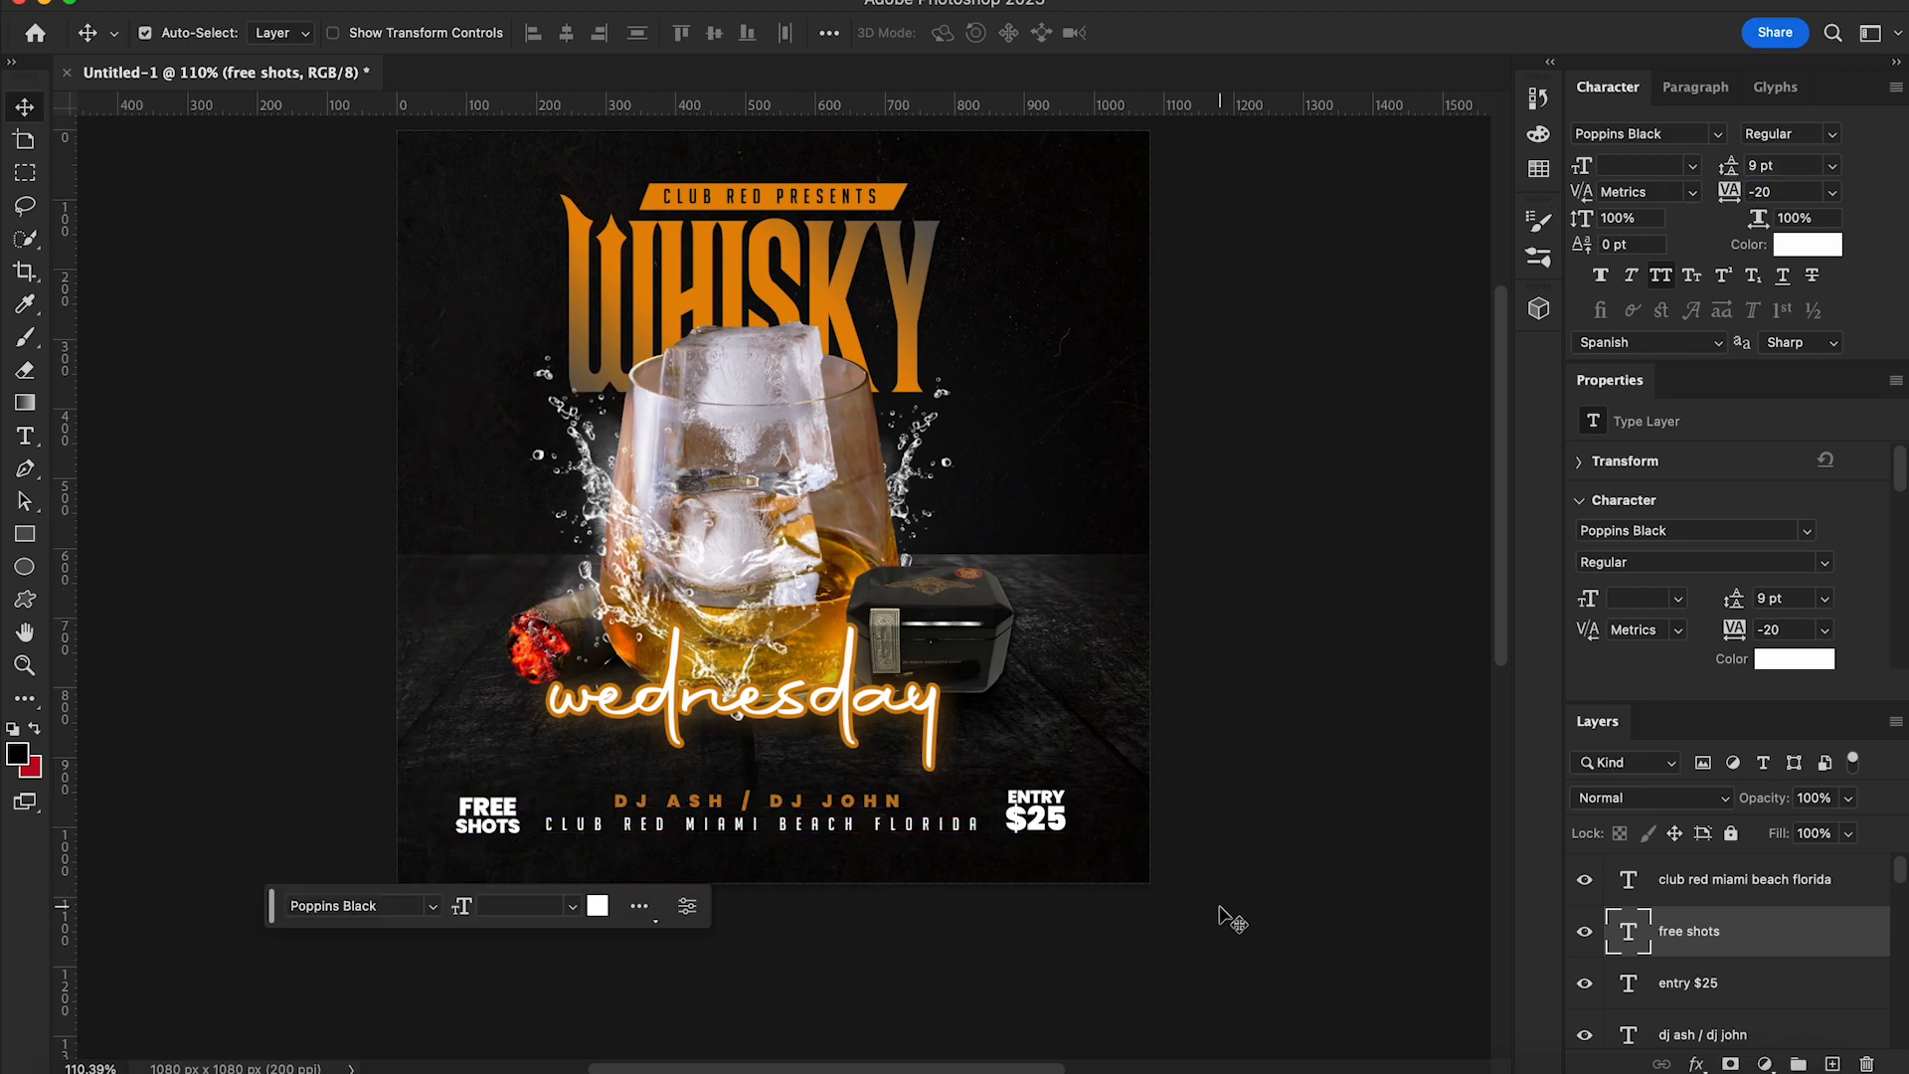
Recolour the "free shots" text light grey and the "entry $25" text grey bab9b9
{"action": "left_click", "coordinate": [1808, 244]}
{"action": "left_click_drag", "start_coordinate": [1302, 565], "coordinate": [1251, 642]}
{"action": "left_click", "coordinate": [1812, 546]}
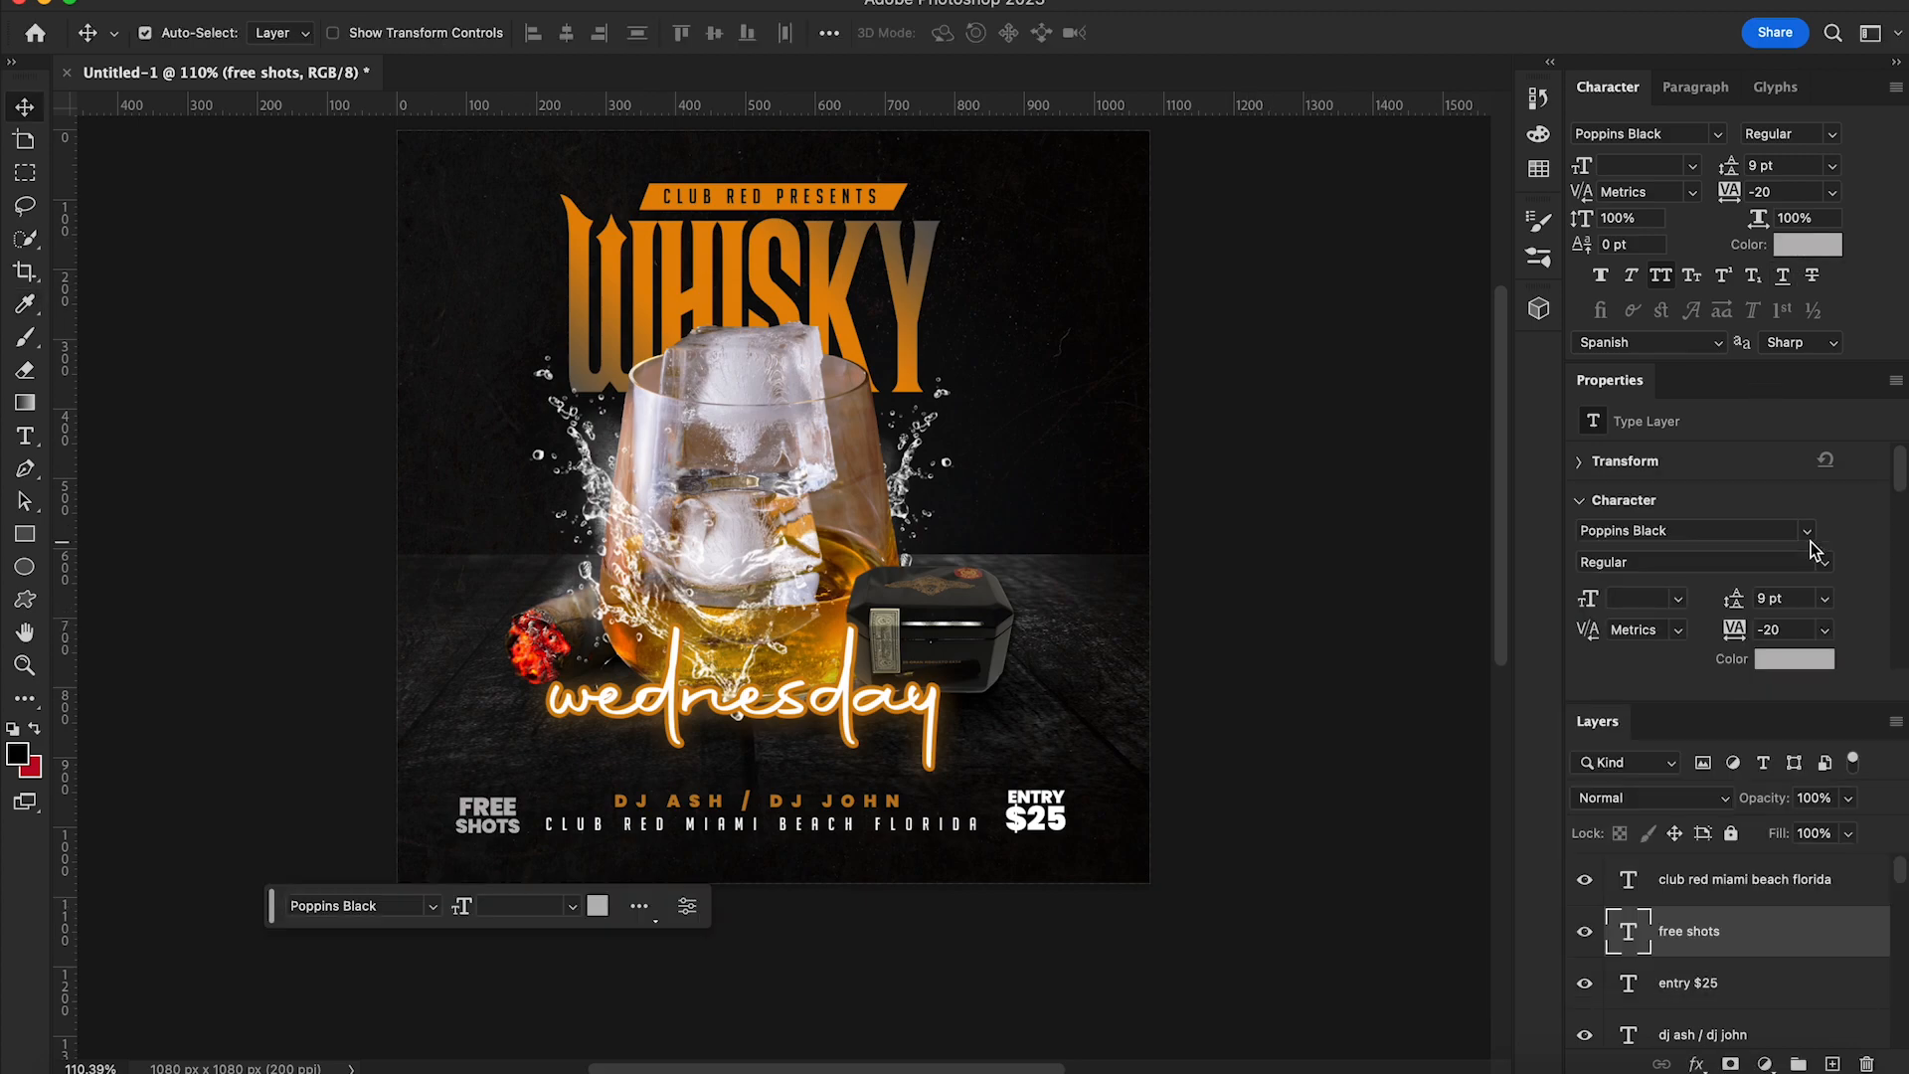
{"action": "left_click", "coordinate": [1741, 982]}
{"action": "left_click", "coordinate": [1808, 245]}
{"action": "left_click", "coordinate": [1255, 645]}
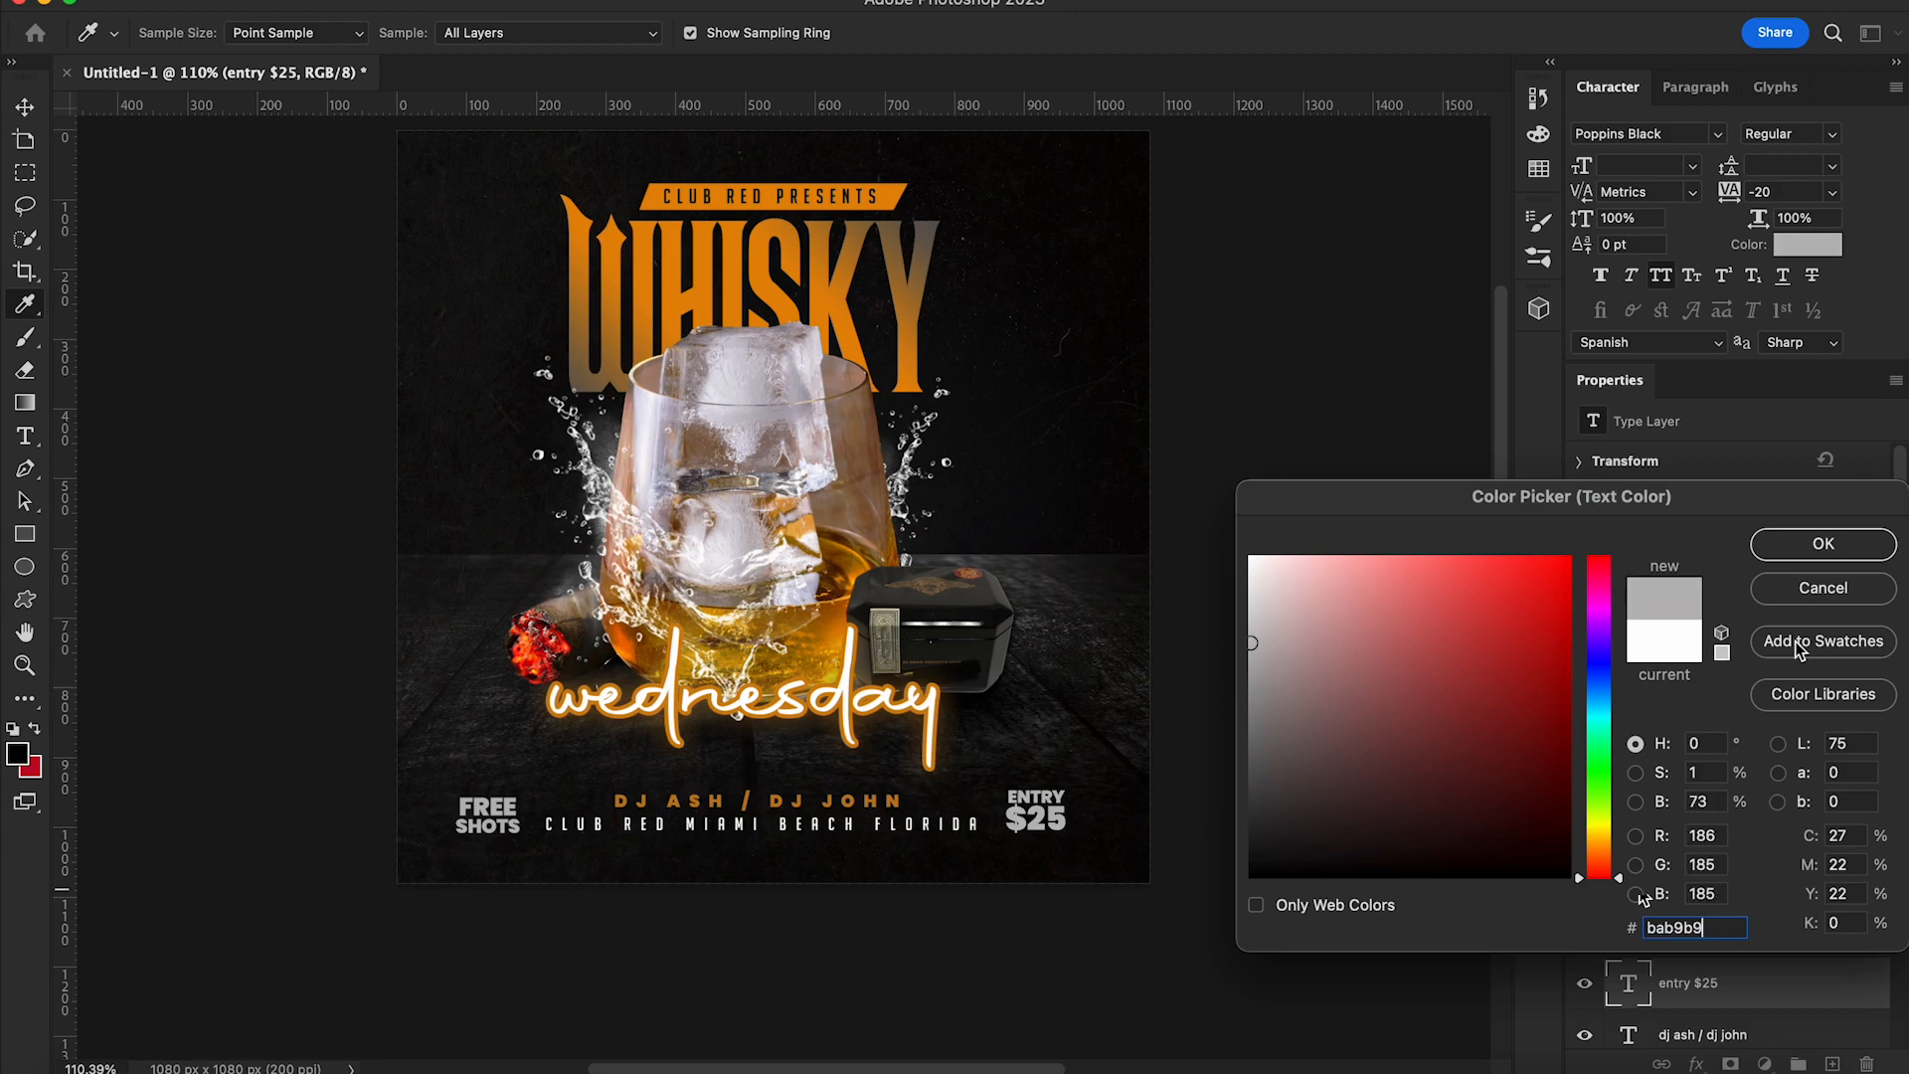
{"action": "left_click", "coordinate": [1820, 542]}
Recolour the "club red miami beach florida" line grey with hex value bab9b9
{"action": "left_click", "coordinate": [1681, 883]}
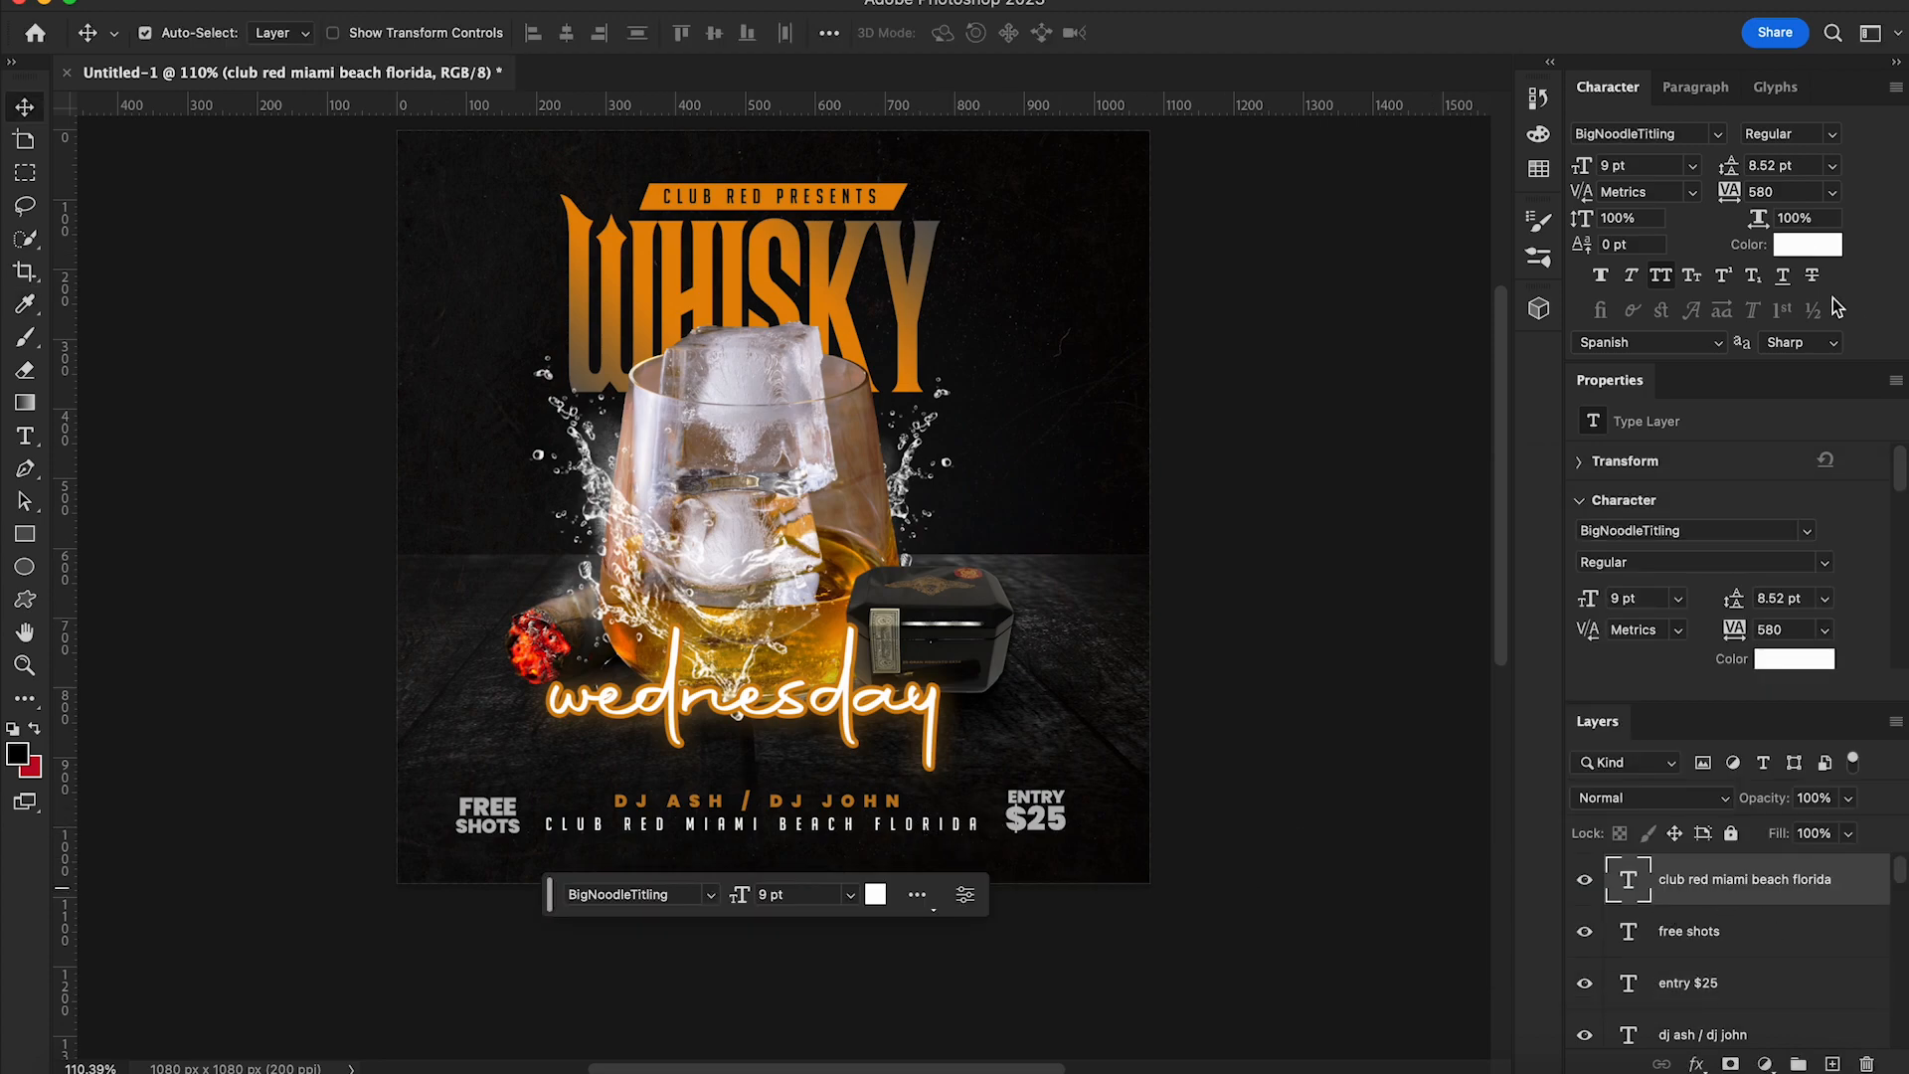
{"action": "left_click", "coordinate": [1808, 244]}
{"action": "type", "text": "bab9b9"}
{"action": "left_click", "coordinate": [1802, 542]}
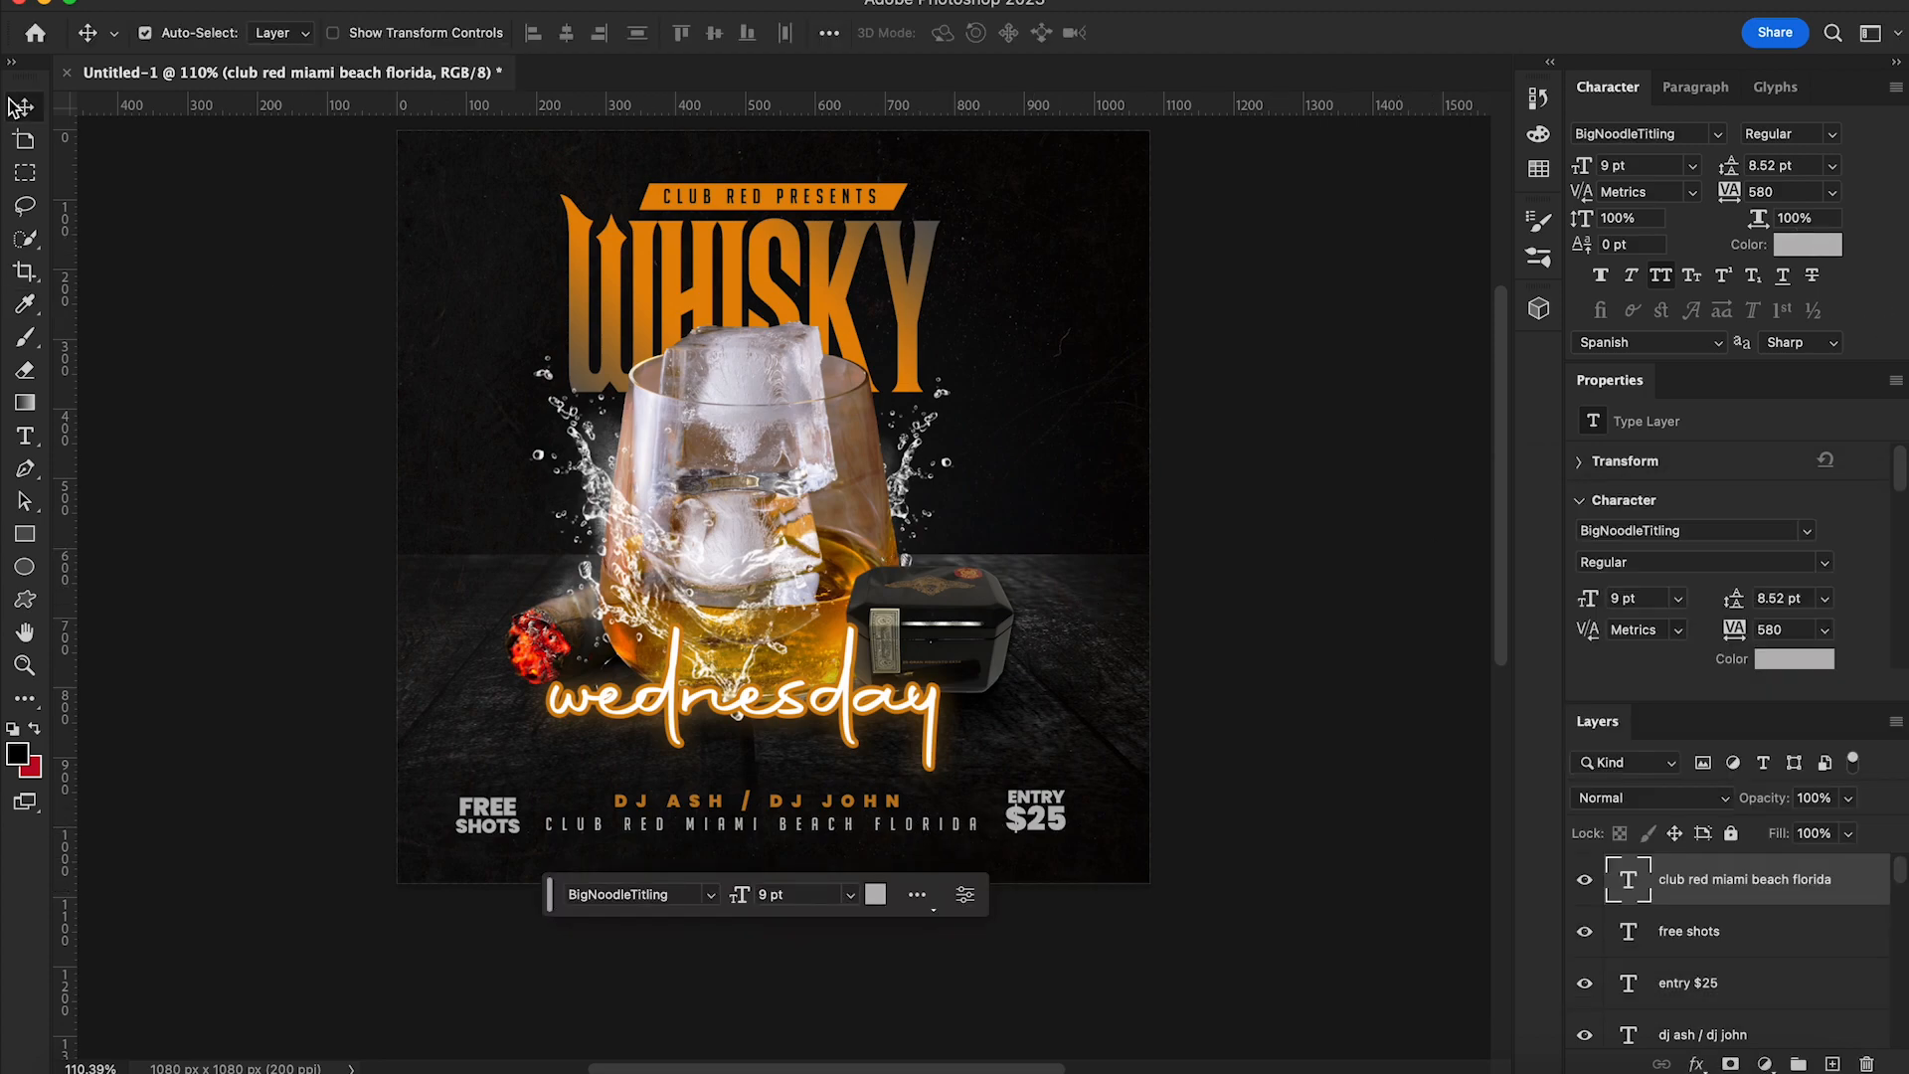
Enlarge the "wednesday" text to about 81 pt and tilt it slightly so it rises to the right
{"action": "scroll", "coordinate": [348, 579], "scroll_direction": "down", "scroll_amount": 2}
{"action": "right_click", "coordinate": [836, 686]}
{"action": "left_click", "coordinate": [875, 690]}
{"action": "key", "text": "super+t"}
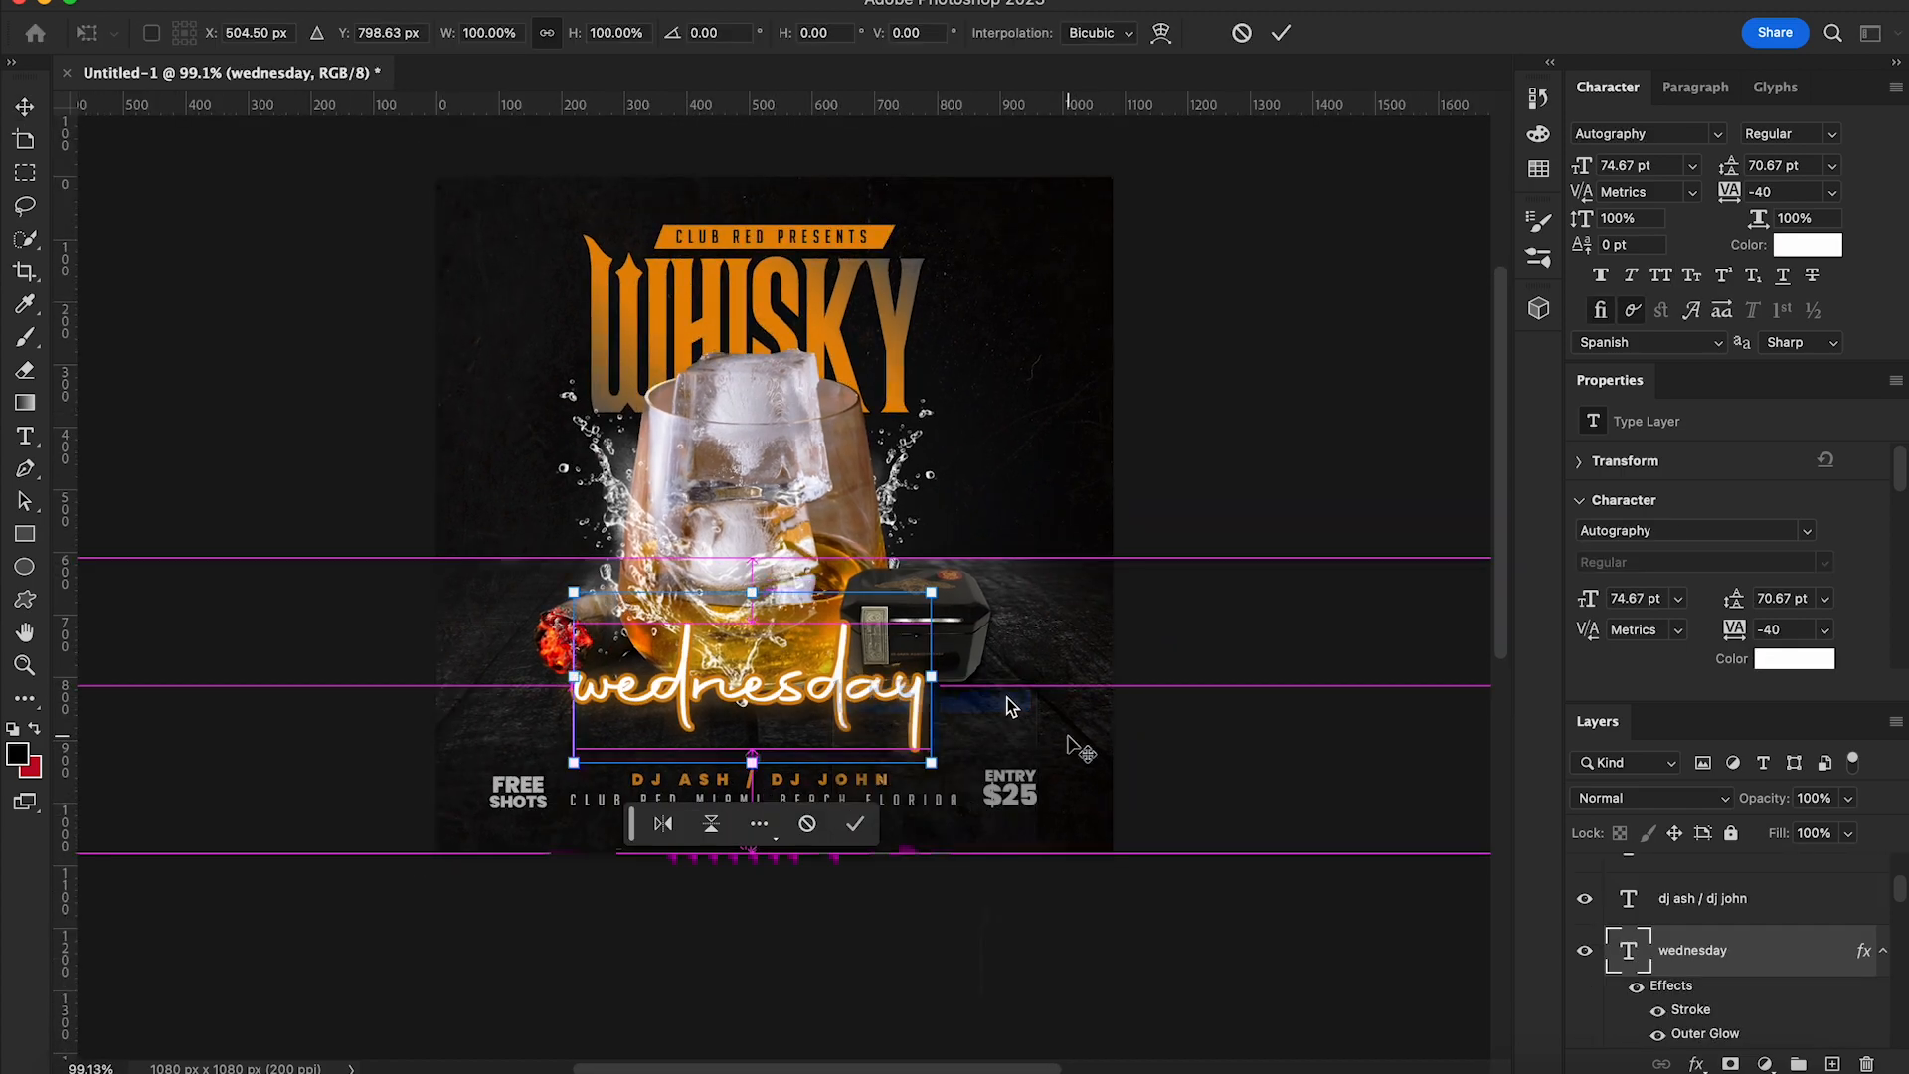
{"action": "left_click_drag", "start_coordinate": [935, 764], "coordinate": [947, 770]}
{"action": "left_click_drag", "start_coordinate": [973, 791], "coordinate": [1079, 780]}
{"action": "key", "text": "Return"}
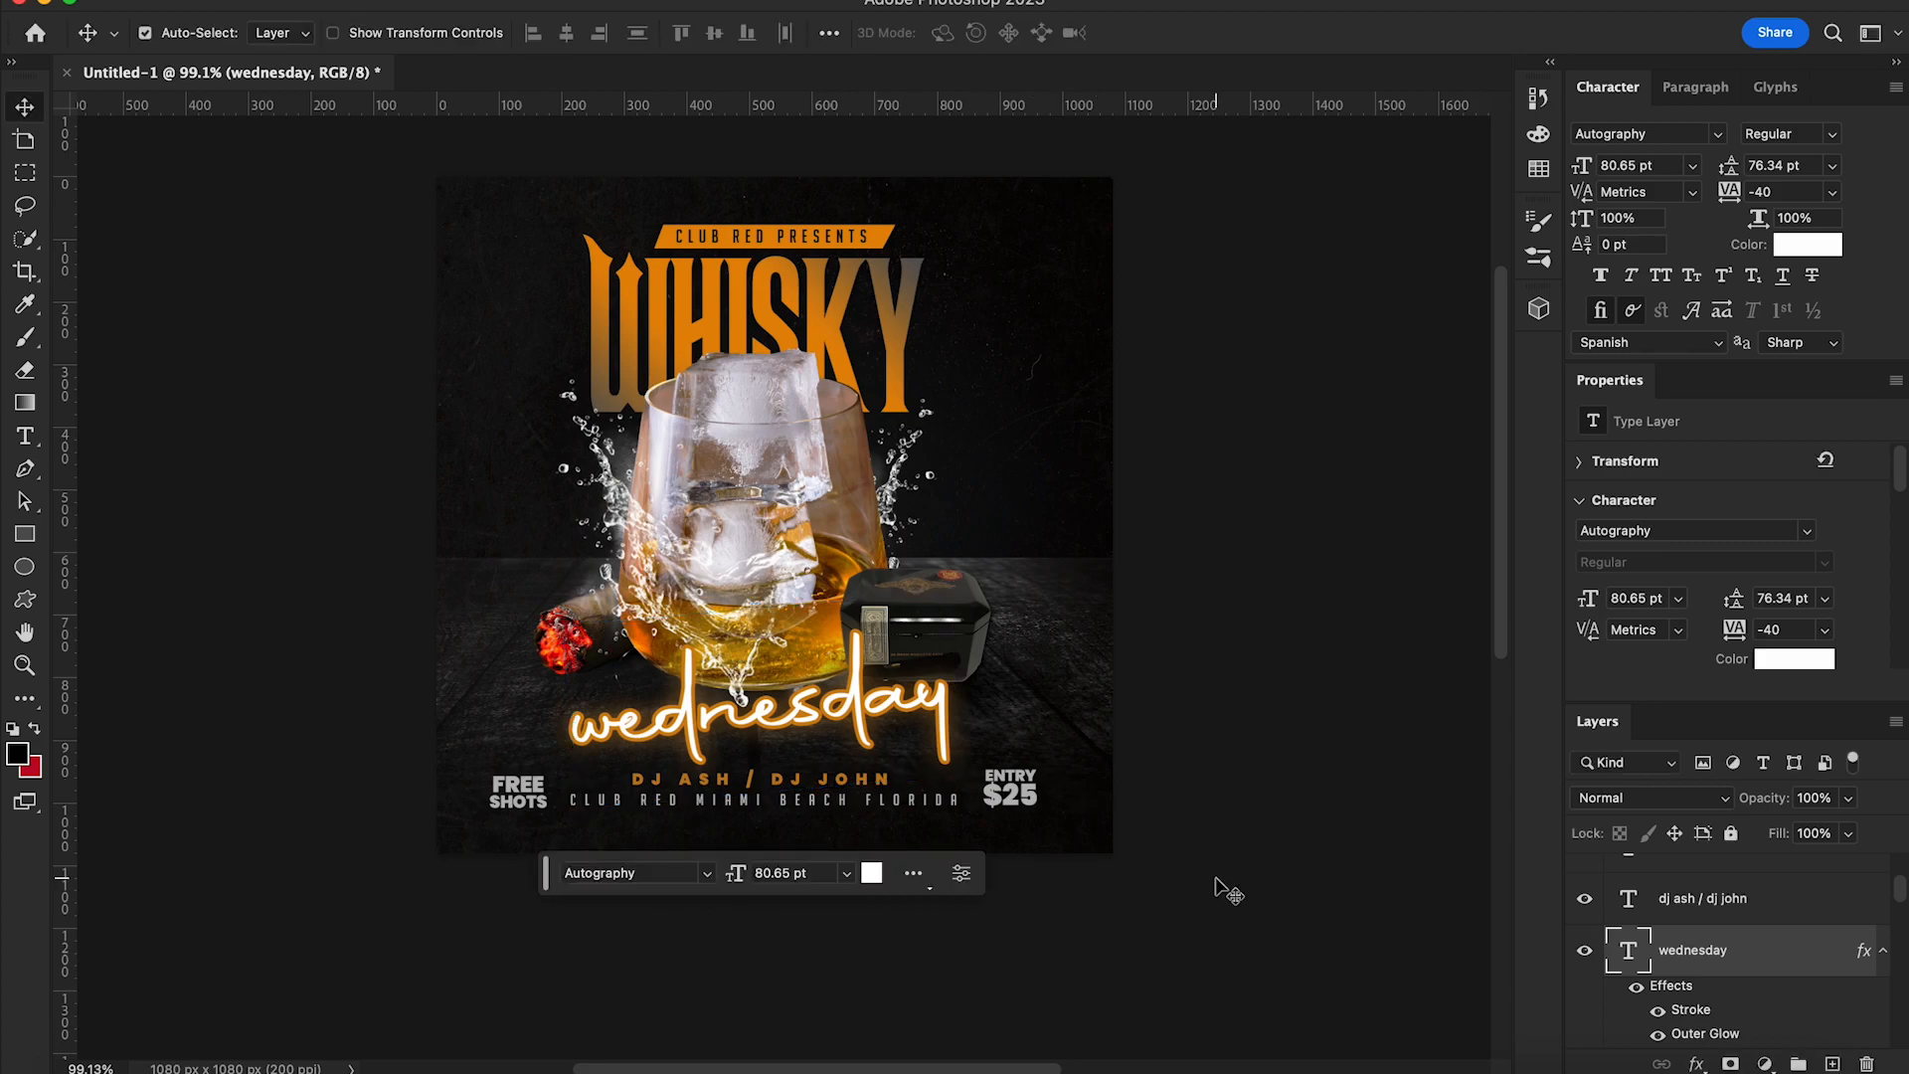
Create a new layer below the Whisky title and paint one soft orange spot with a 508 px brush behind the glass
{"action": "scroll", "coordinate": [1705, 964], "scroll_direction": "down", "scroll_amount": 3}
{"action": "left_click", "coordinate": [1730, 989]}
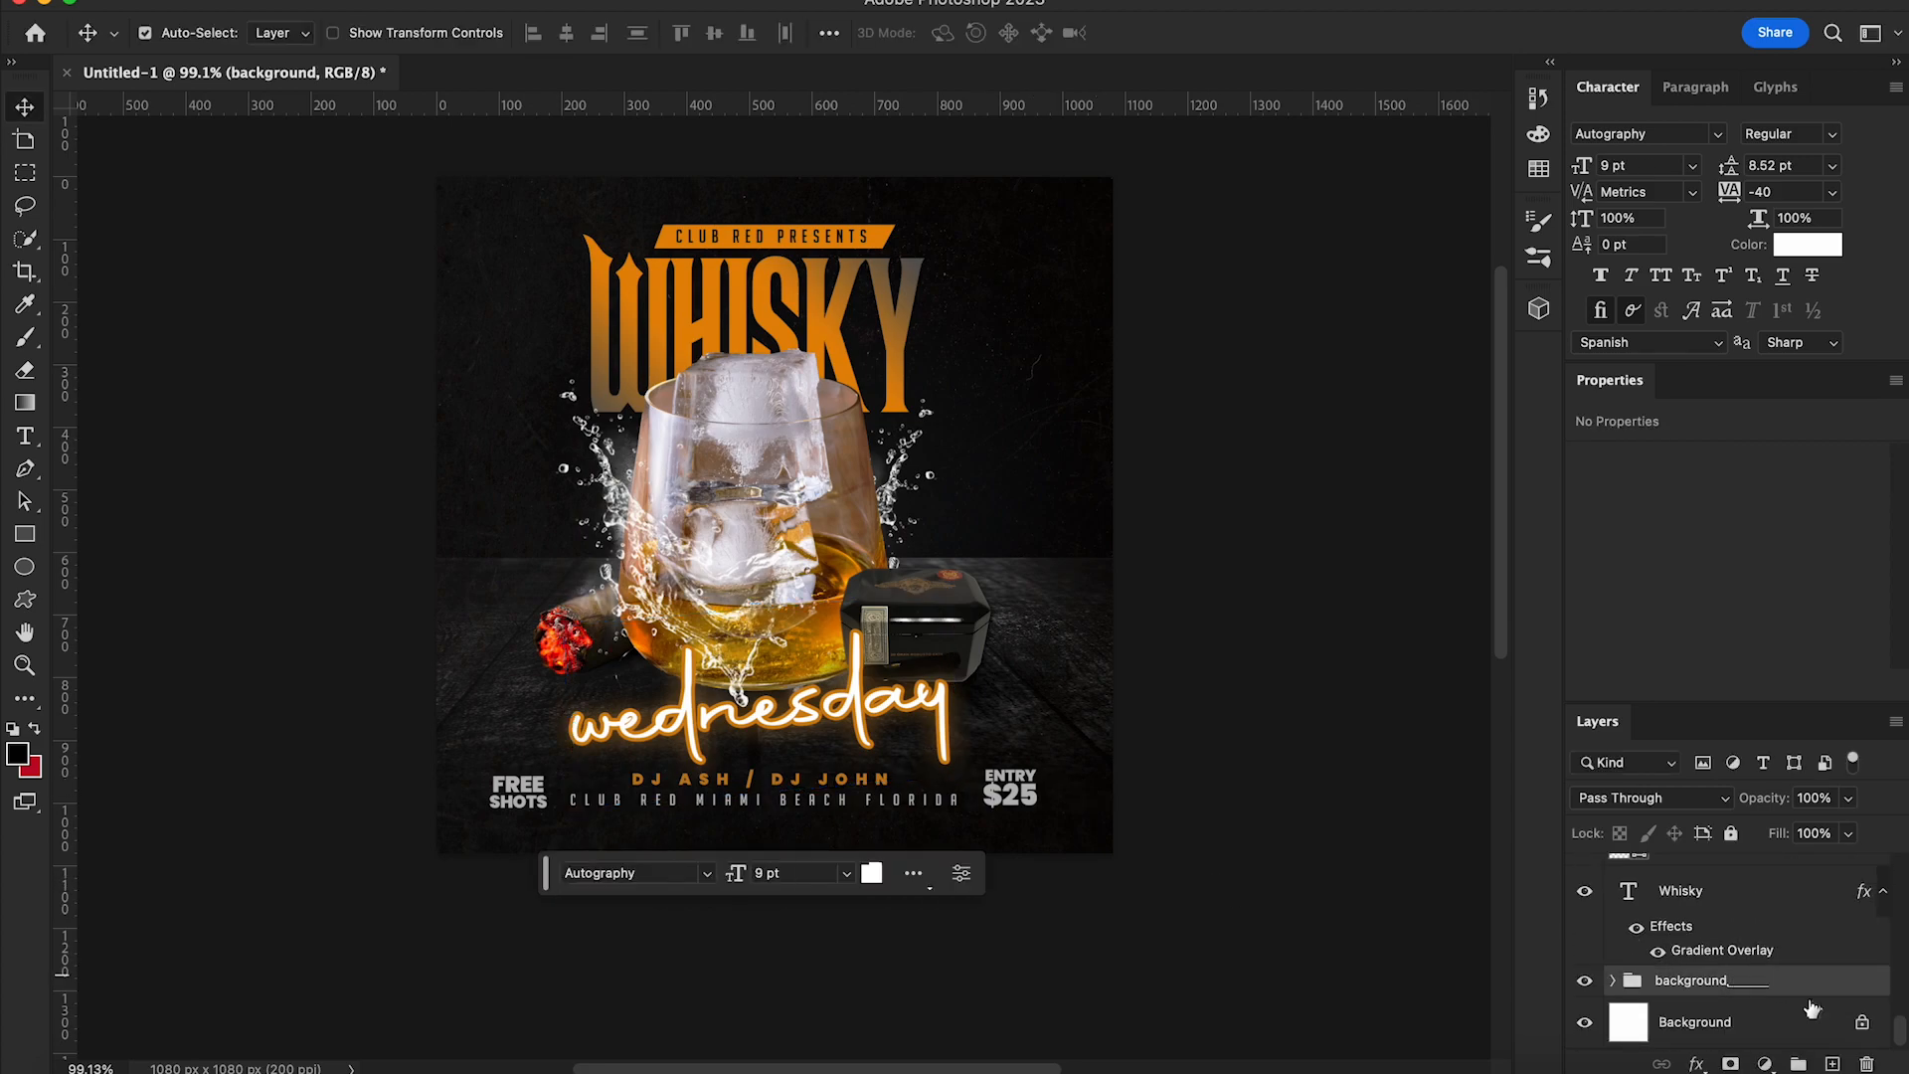
{"action": "left_click", "coordinate": [1833, 1064]}
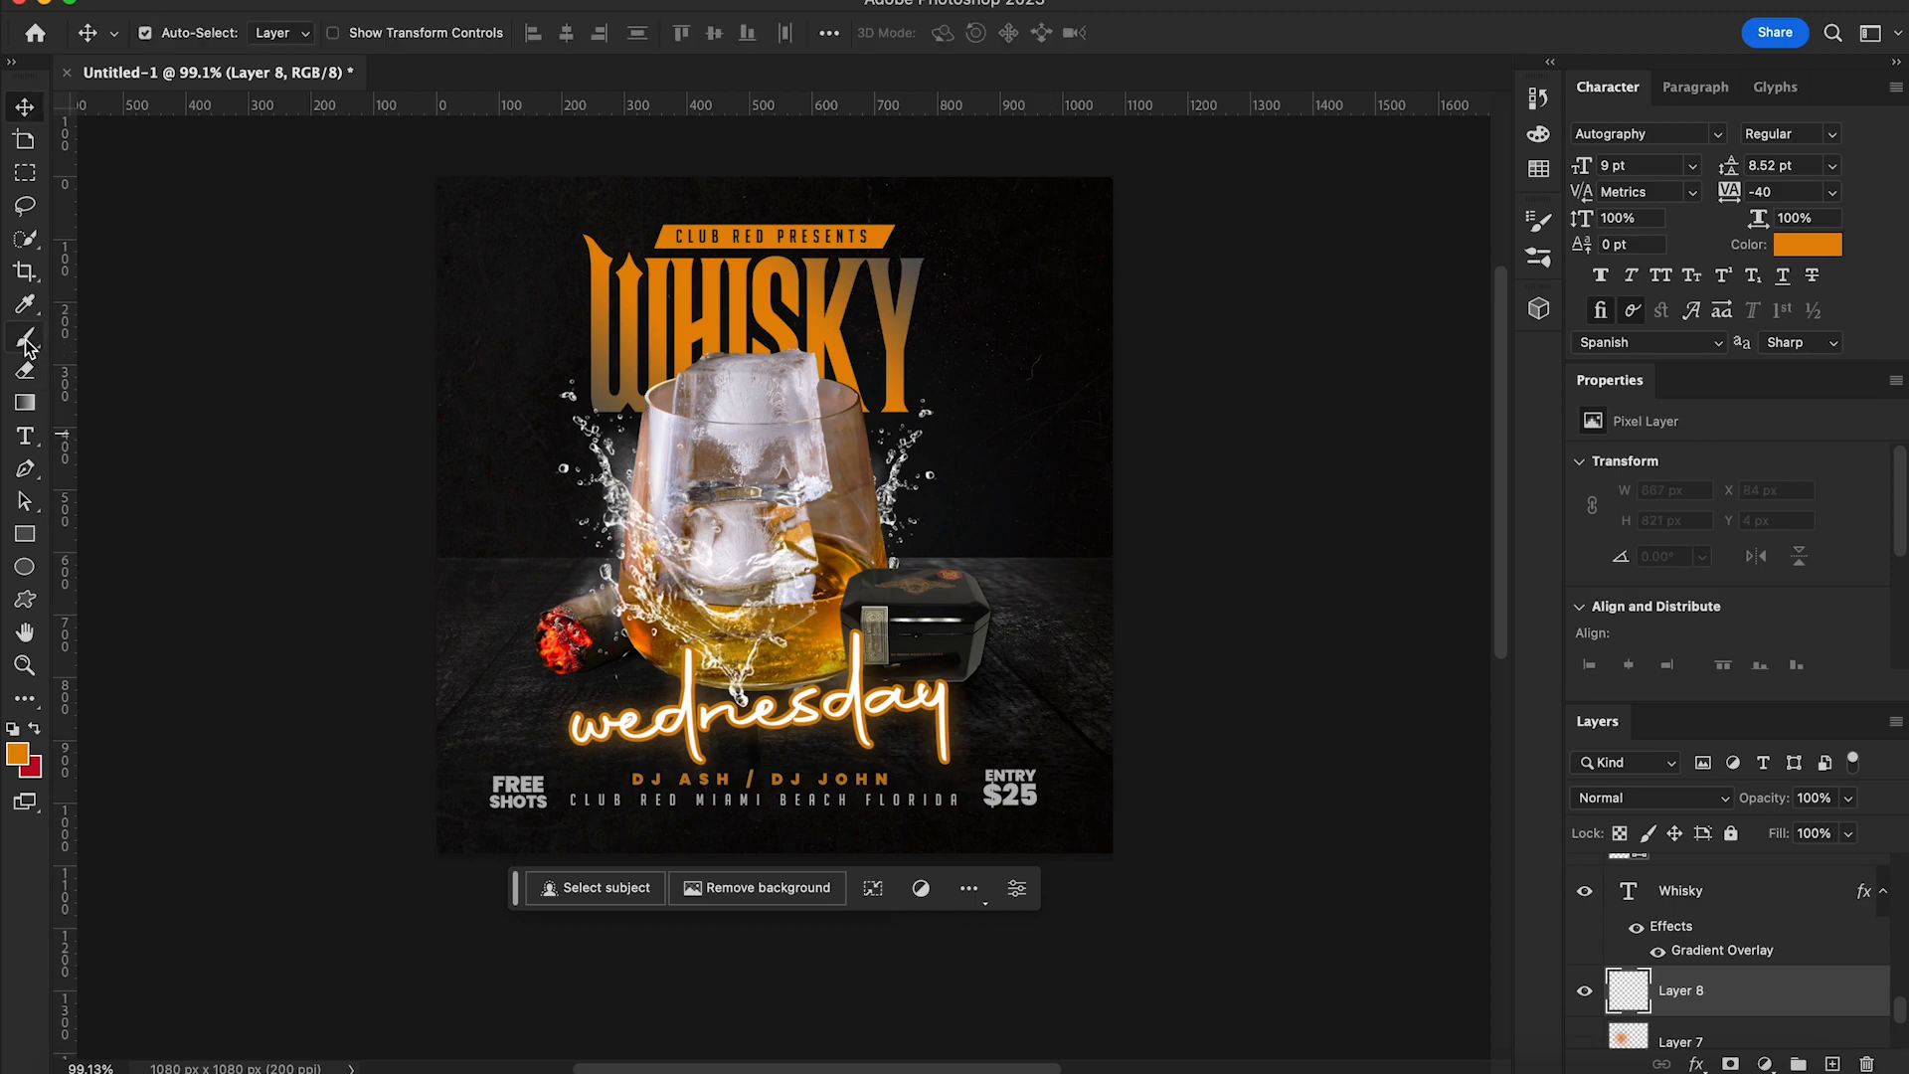
{"action": "left_click", "coordinate": [29, 345]}
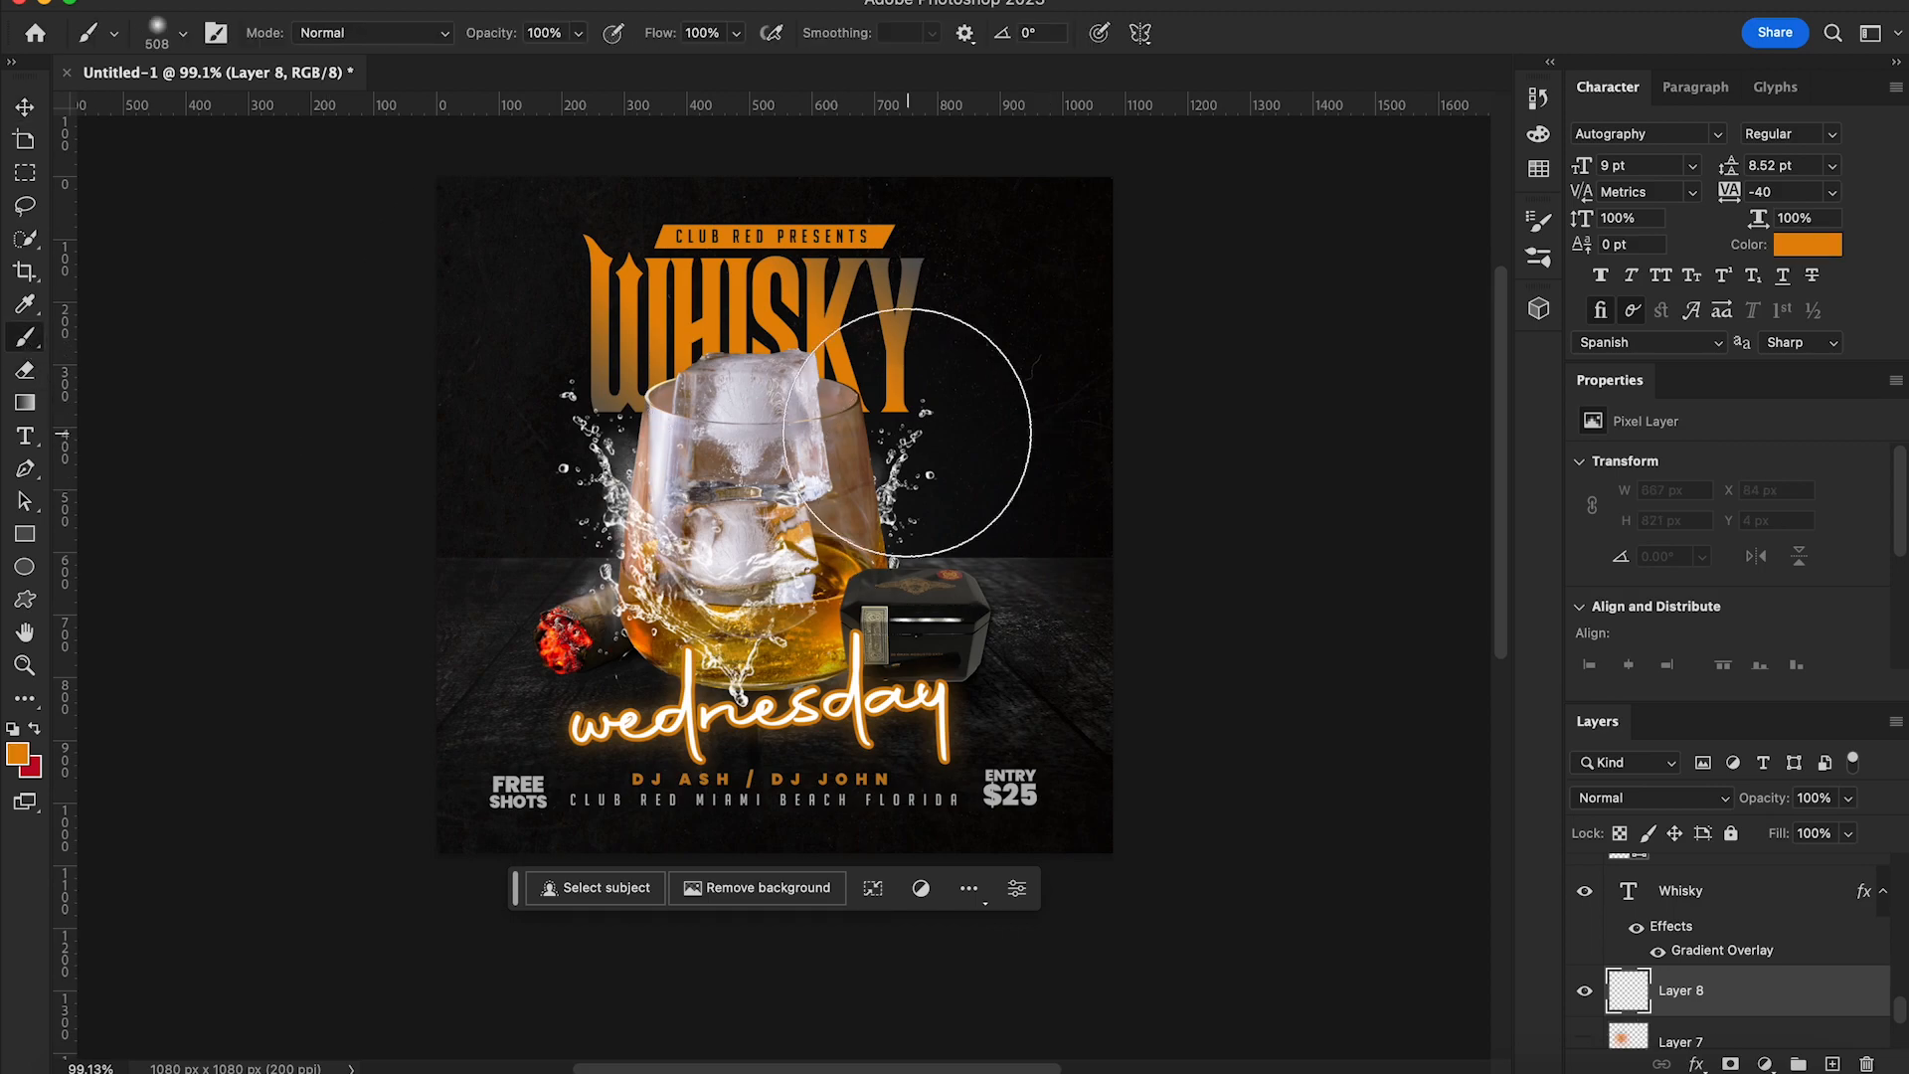
{"action": "left_click", "coordinate": [871, 437]}
Scale the orange spot to about 1295 × 1332 px and position it as a wide glow behind the glass
{"action": "key", "text": "v"}
{"action": "key", "text": "super+t"}
{"action": "left_click_drag", "start_coordinate": [614, 696], "coordinate": [509, 801]}
{"action": "left_click_drag", "start_coordinate": [913, 674], "coordinate": [847, 664]}
{"action": "left_click_drag", "start_coordinate": [1049, 793], "coordinate": [1268, 880]}
{"action": "left_click_drag", "start_coordinate": [867, 480], "coordinate": [792, 438]}
{"action": "left_click_drag", "start_coordinate": [374, 126], "coordinate": [324, 119]}
{"action": "left_click_drag", "start_coordinate": [767, 607], "coordinate": [825, 617]}
{"action": "key", "text": "Return"}
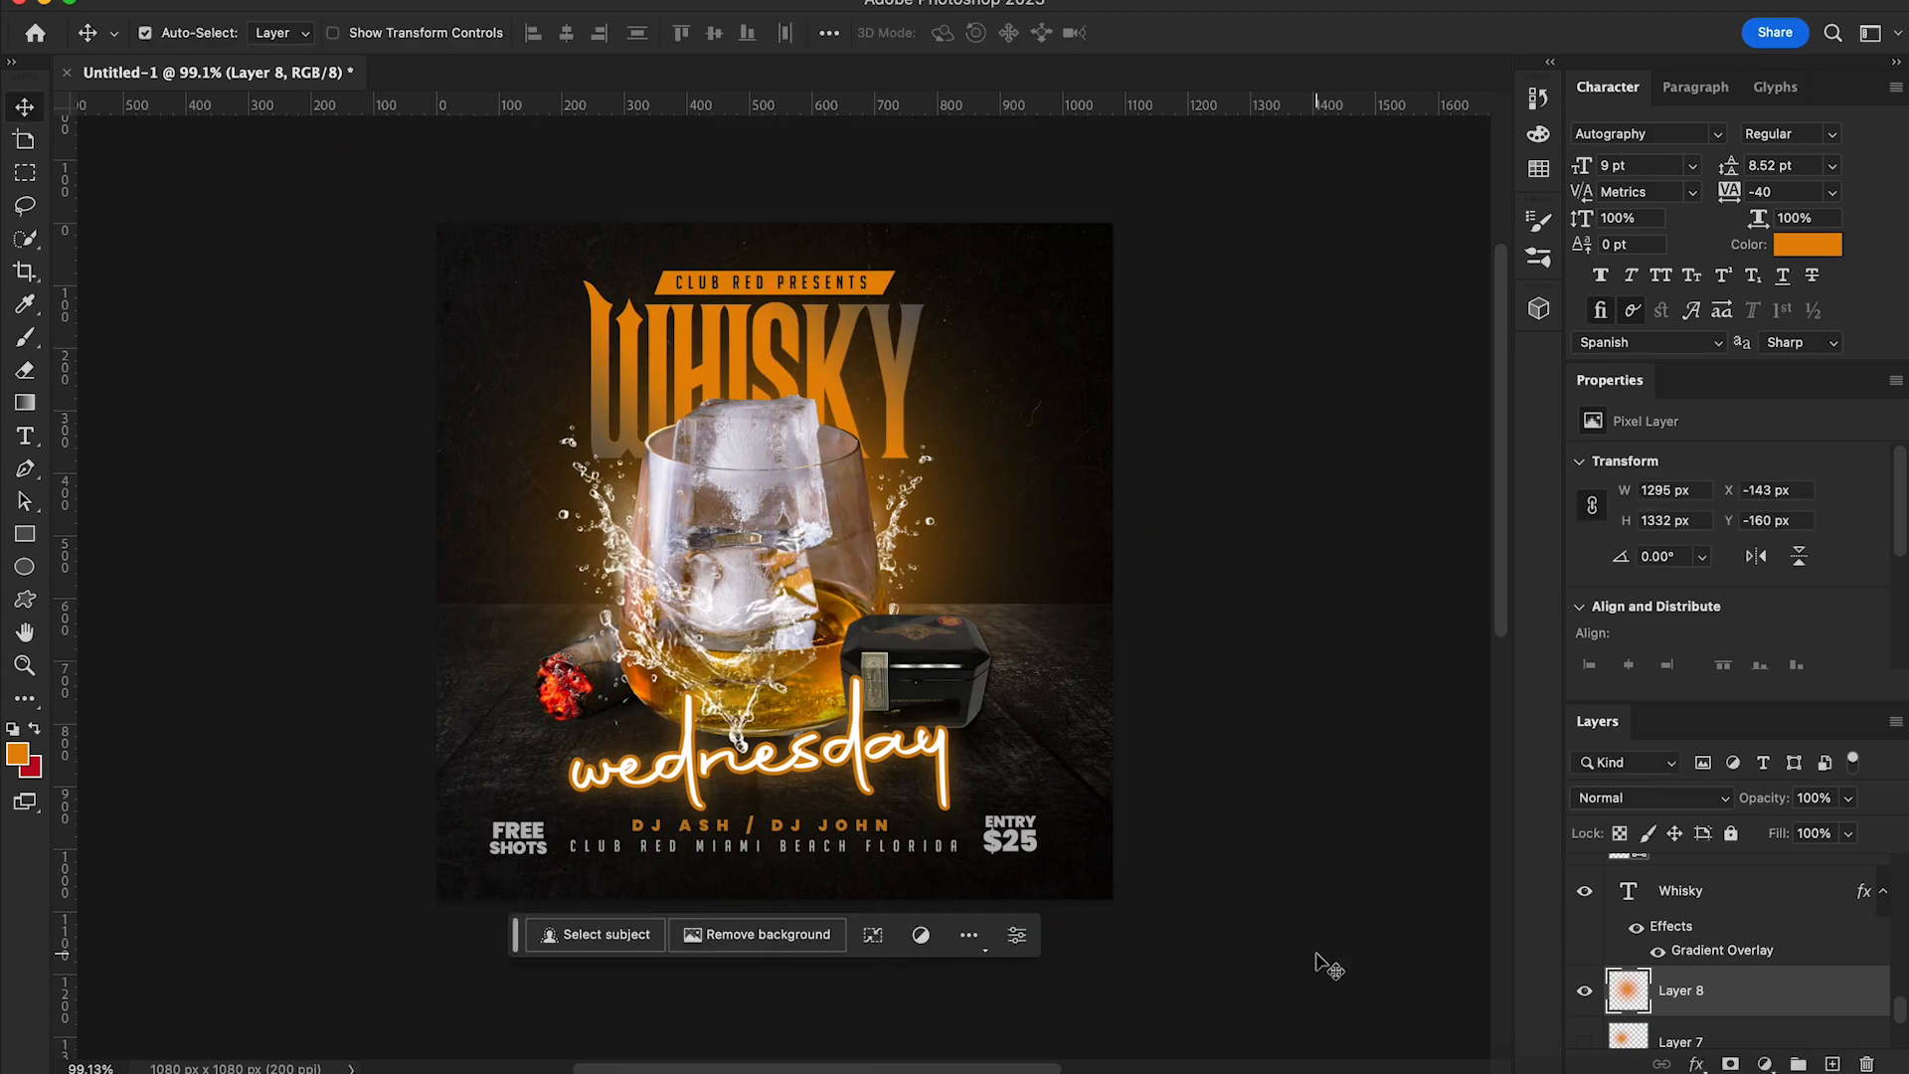
Set the orange glow layer's blend mode to Screen
{"action": "left_click", "coordinate": [1699, 801]}
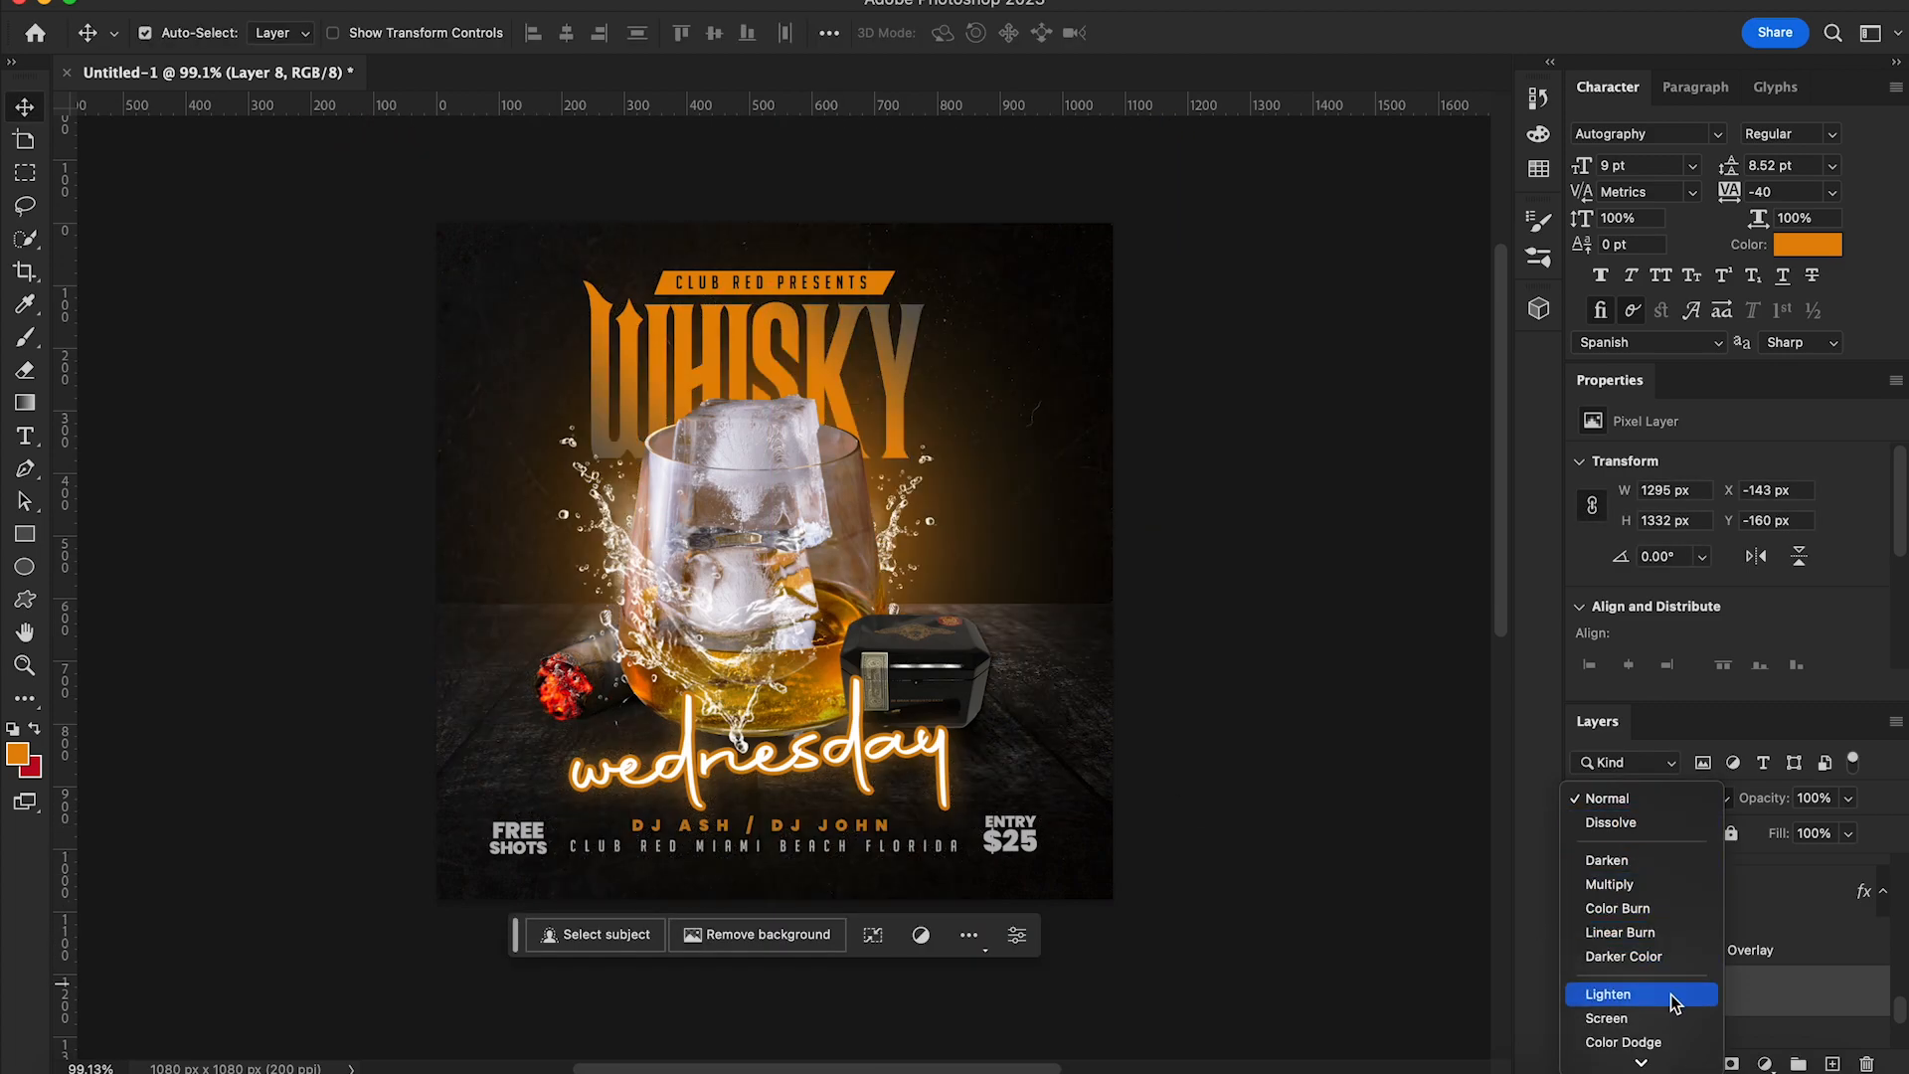
{"action": "scroll", "coordinate": [1670, 993], "scroll_direction": "down", "scroll_amount": 2}
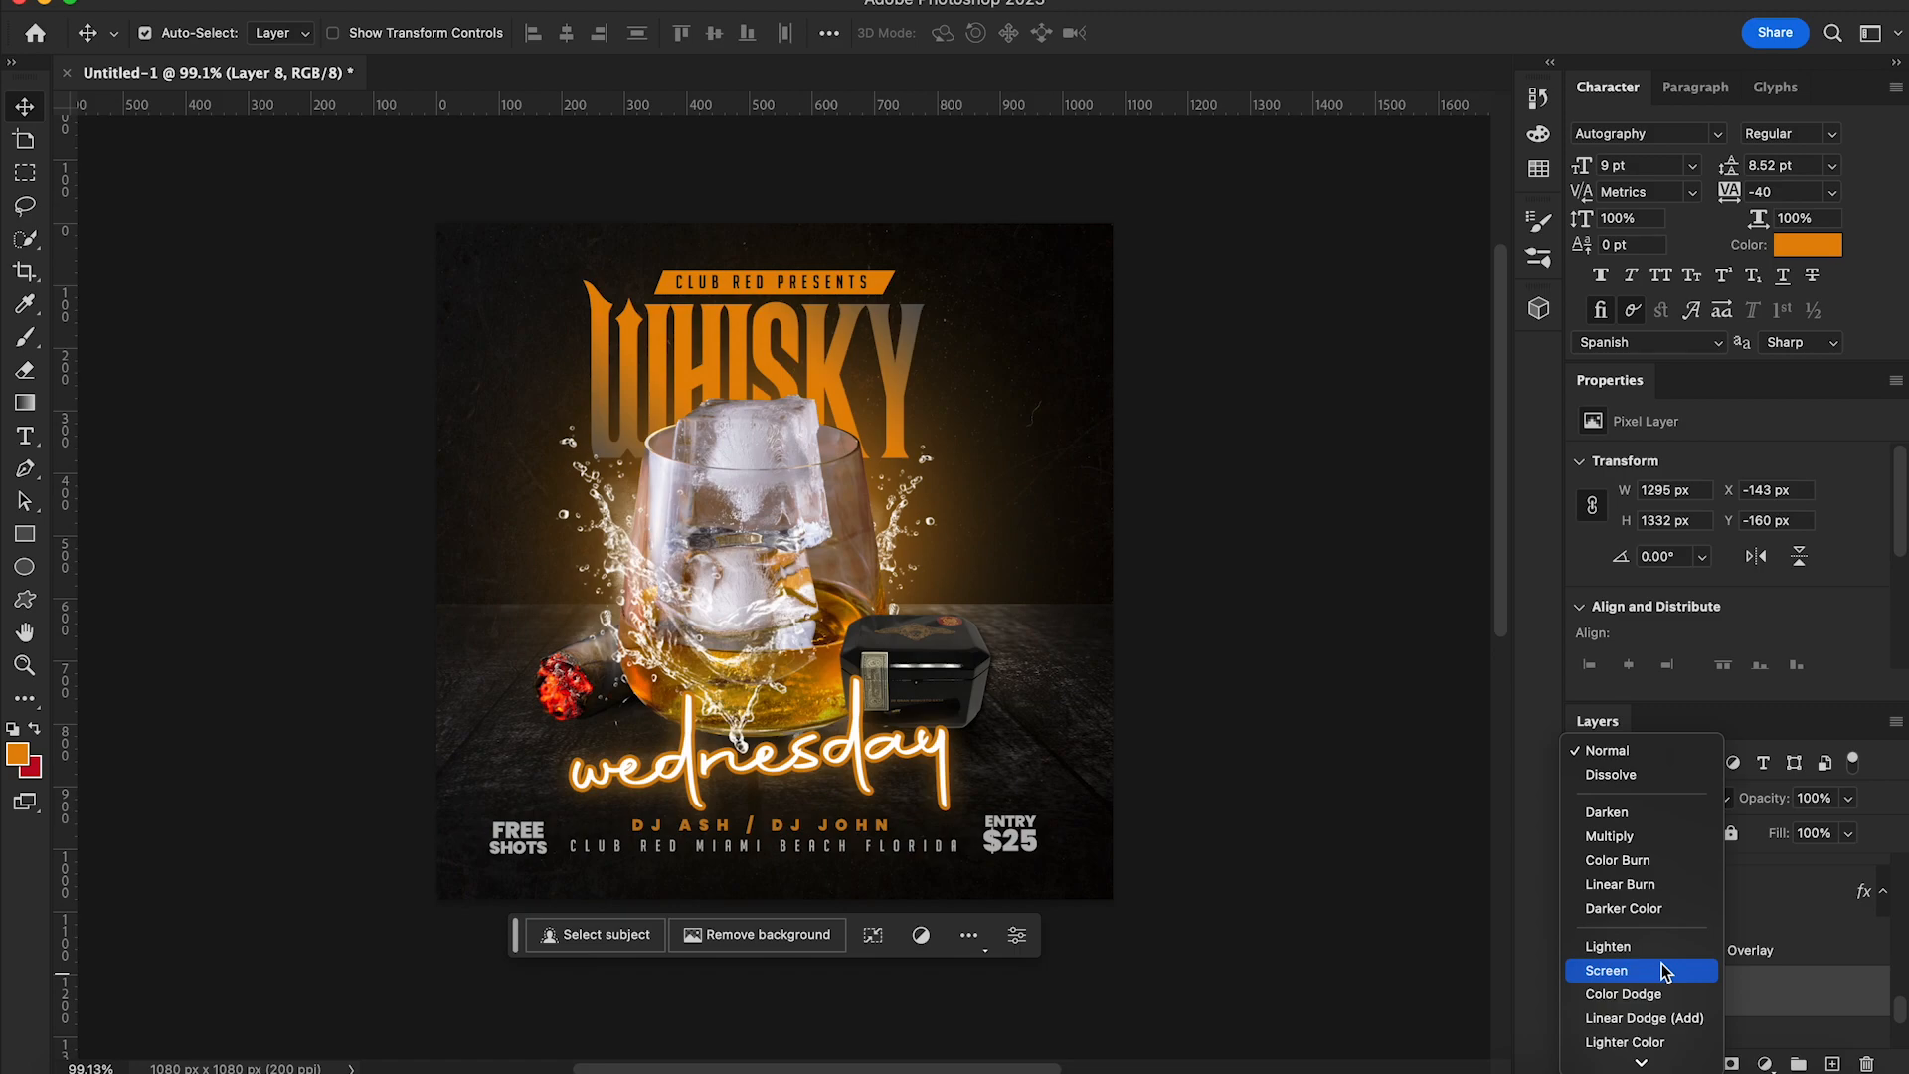
{"action": "left_click", "coordinate": [1663, 970]}
{"action": "scroll", "coordinate": [1348, 751], "scroll_direction": "down", "scroll_amount": 1}
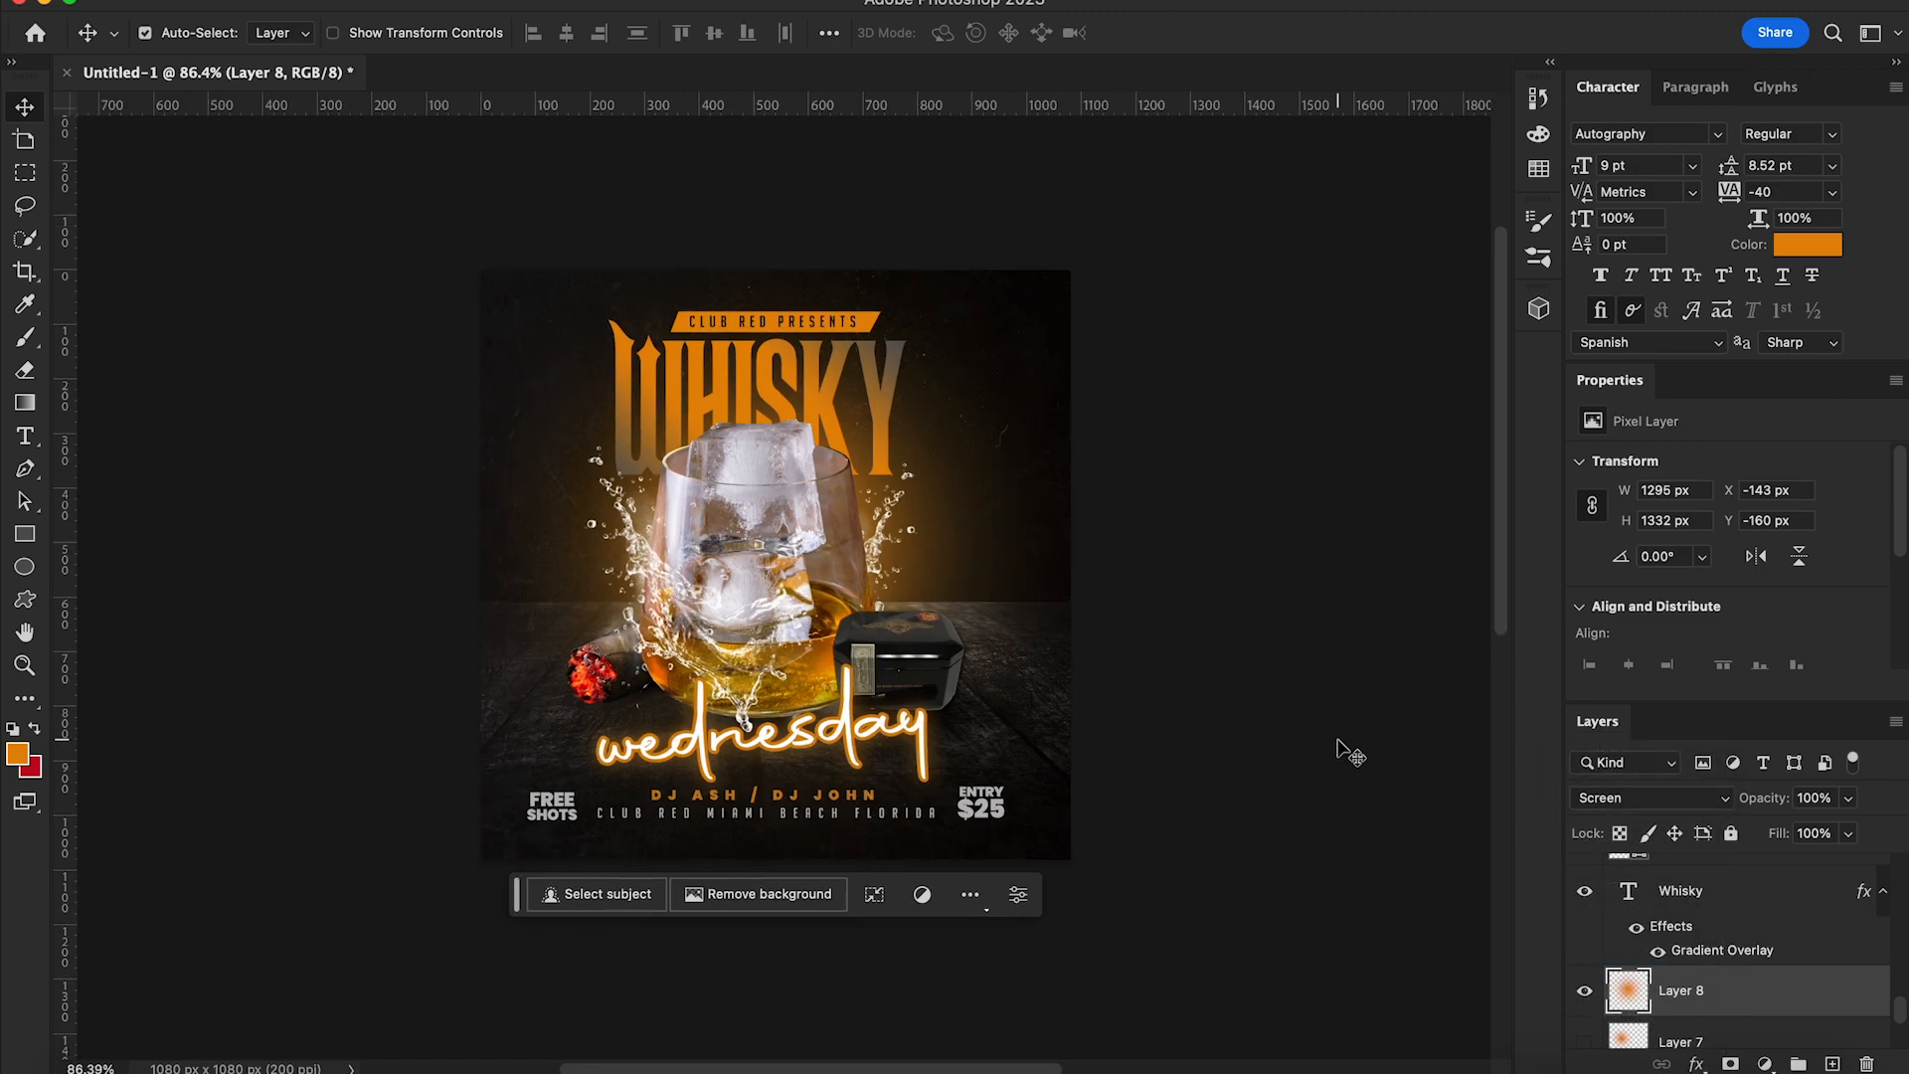
Select the venue and DJ line layers together and nudge them slightly down
{"action": "scroll", "coordinate": [1210, 756], "scroll_direction": "up", "scroll_amount": 2}
{"action": "right_click", "coordinate": [853, 733]}
{"action": "left_click", "coordinate": [895, 738]}
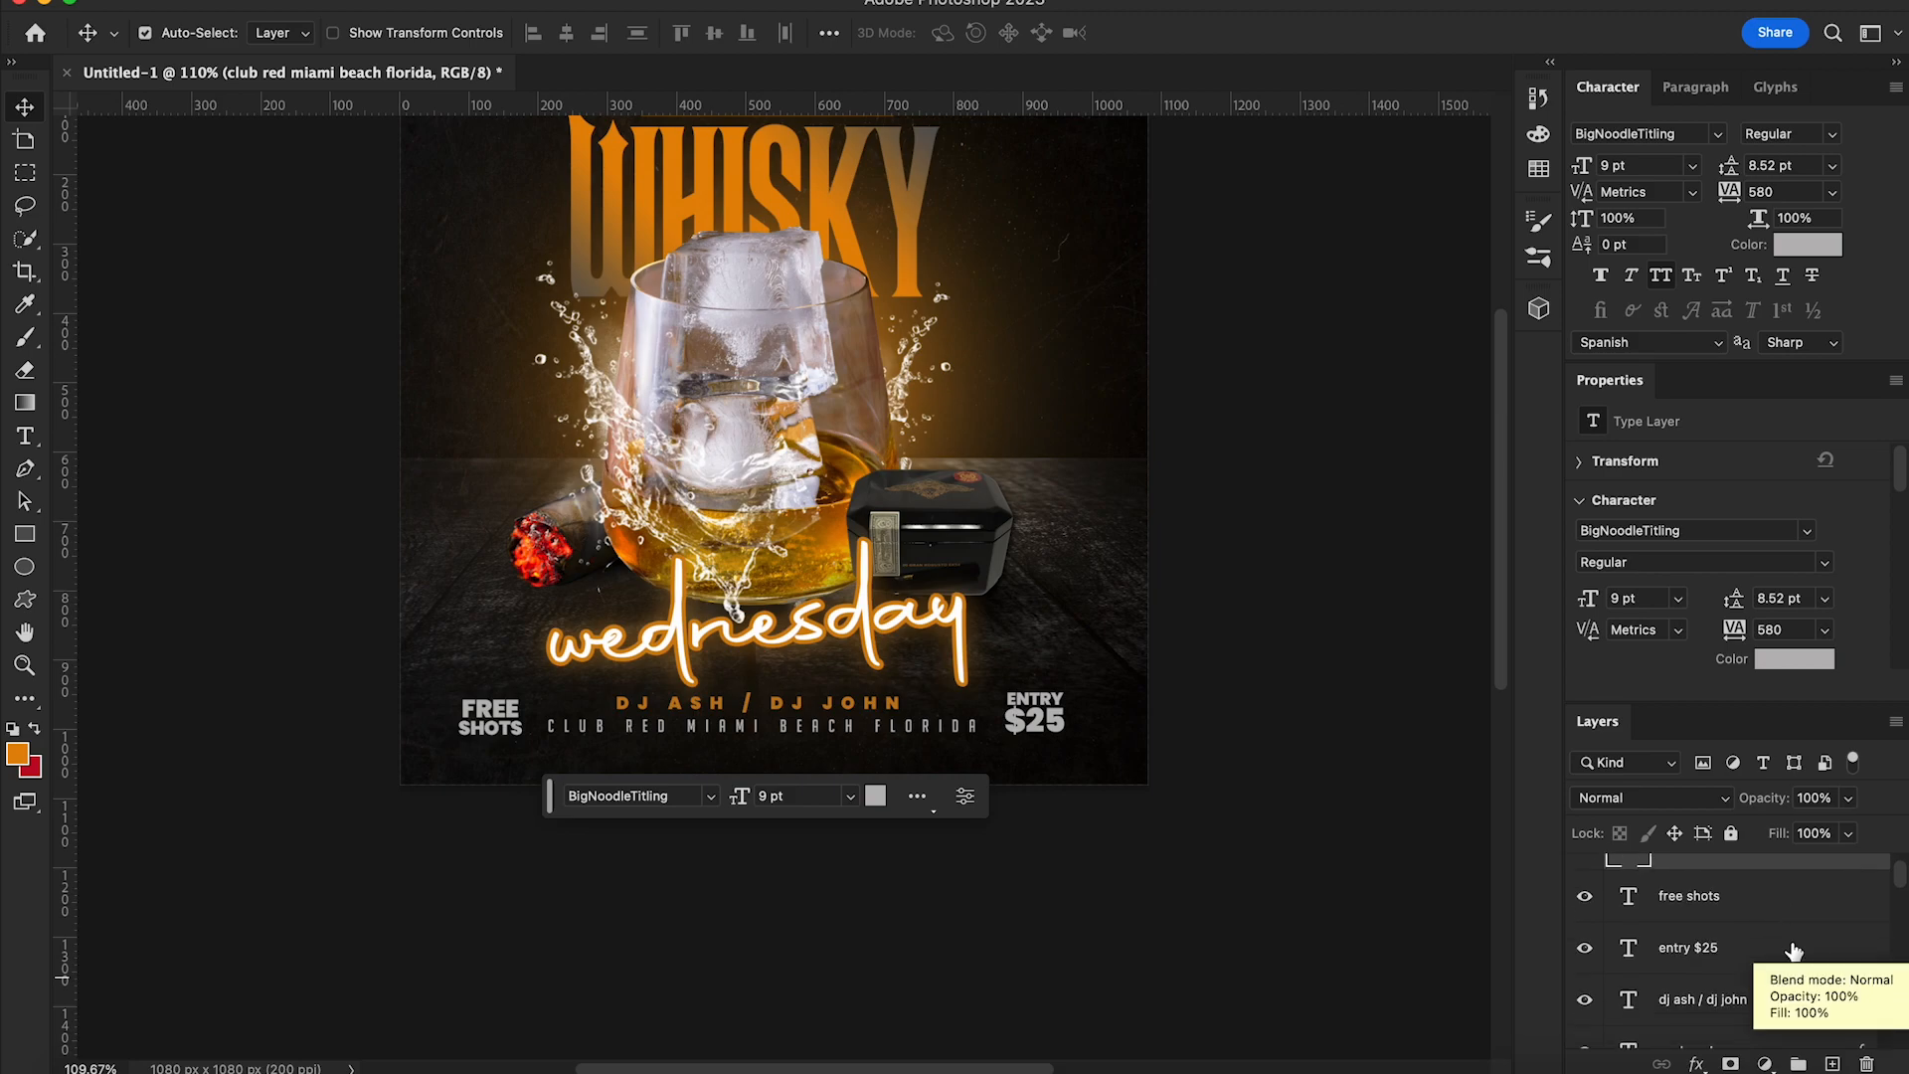
{"action": "left_click", "coordinate": [1691, 1033], "text": "super"}
{"action": "key", "text": "Down"}
{"action": "key", "text": "Down"}
{"action": "key", "text": "Down"}
{"action": "key", "text": "Down"}
{"action": "key", "text": "Down"}
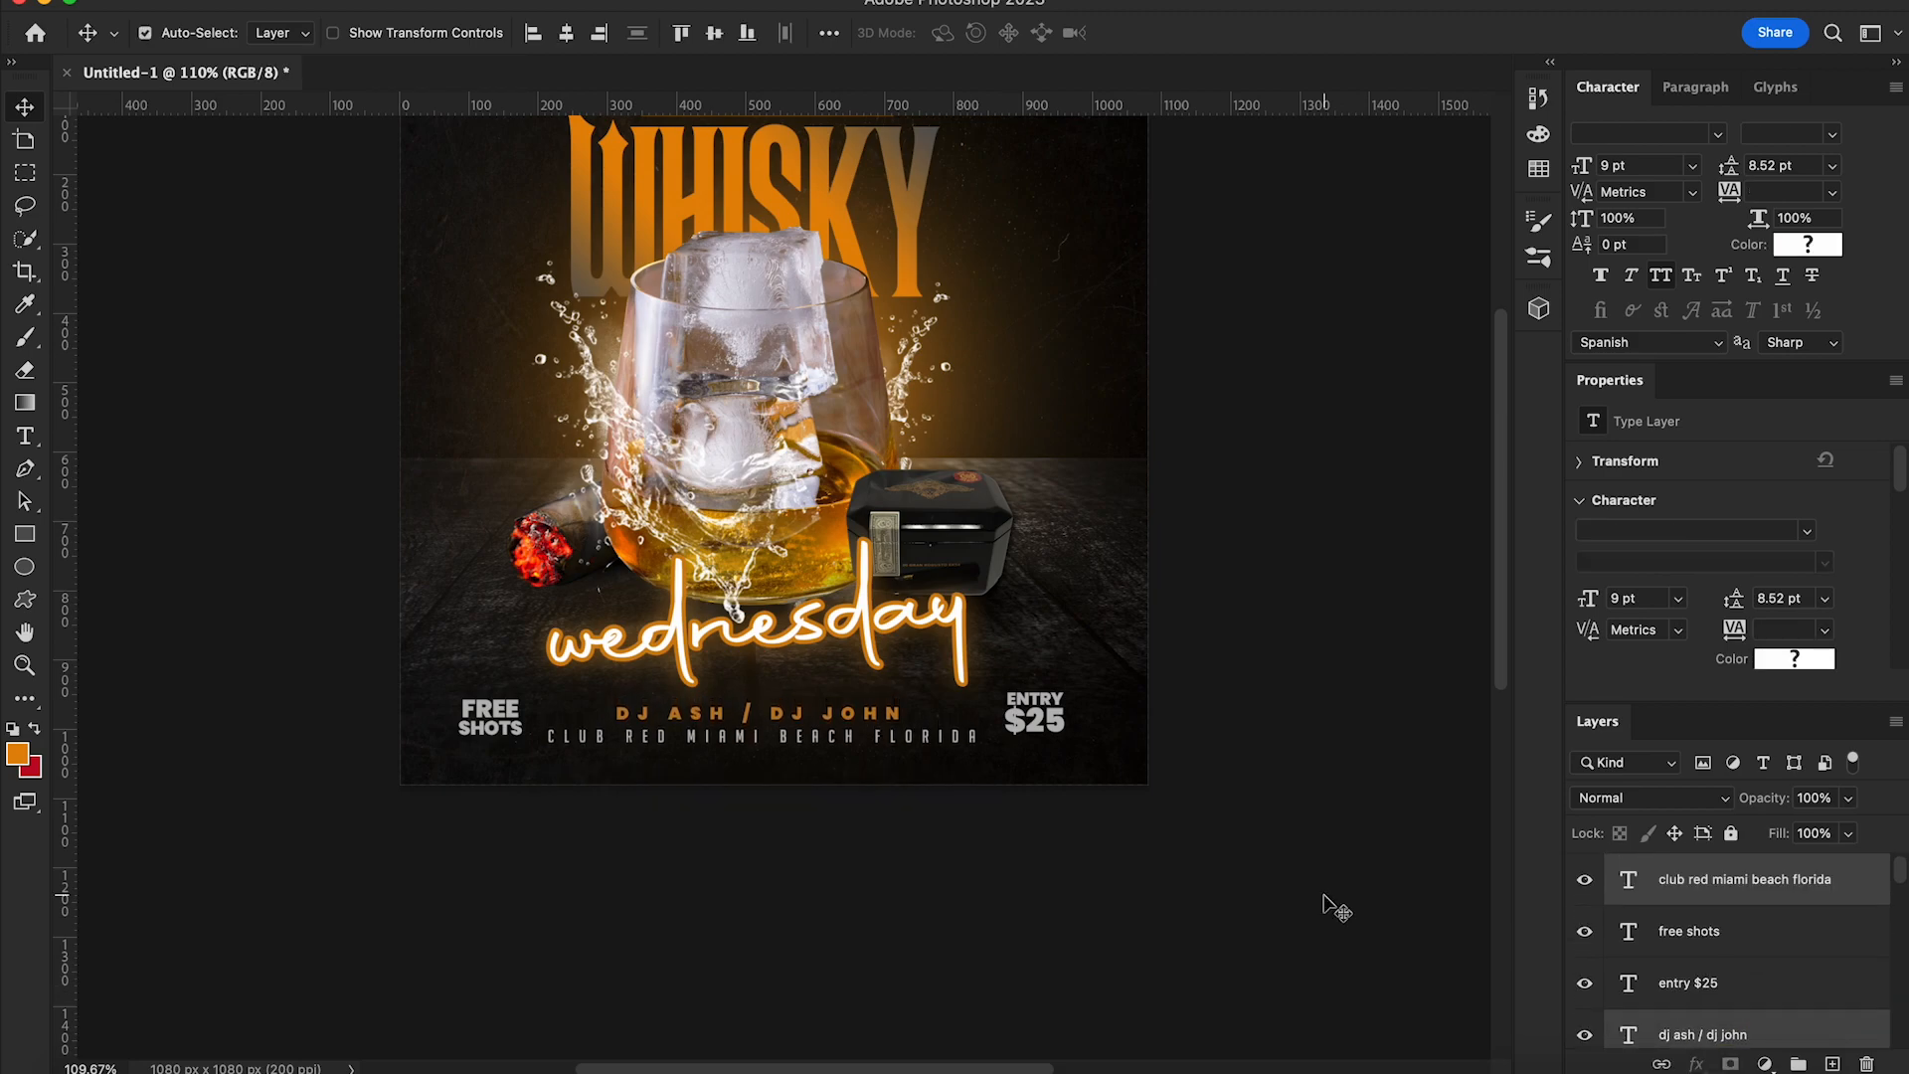
Nudge the "entry $25" and "free shots" texts slightly down to line up with the DJ and venue lines
{"action": "right_click", "coordinate": [1055, 731]}
{"action": "left_click", "coordinate": [1074, 731]}
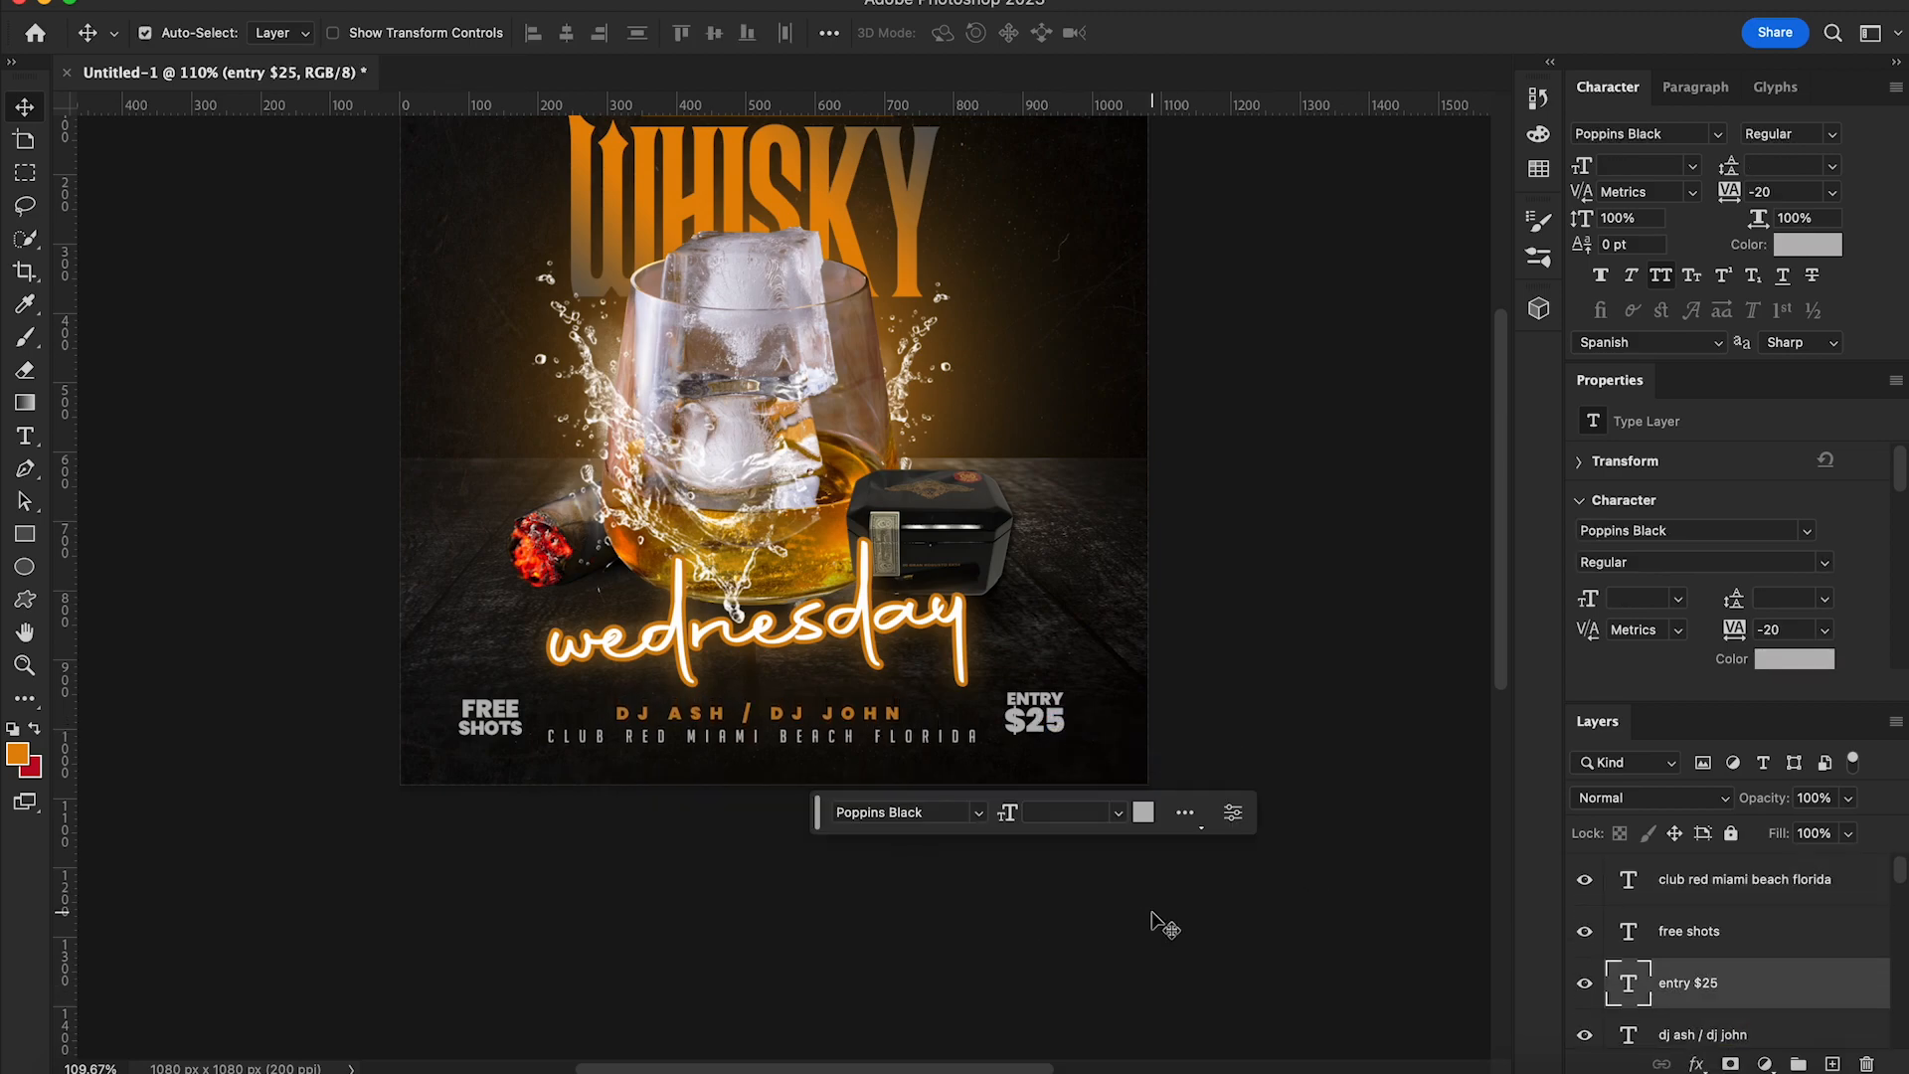
{"action": "left_click", "coordinate": [514, 726]}
{"action": "key", "text": "Down"}
{"action": "key", "text": "Down"}
{"action": "key", "text": "Down"}
{"action": "key", "text": "Down"}
{"action": "key", "text": "Down"}
{"action": "key", "text": "Down"}
{"action": "key", "text": "Down"}
{"action": "key", "text": "Down"}
{"action": "key", "text": "Down"}
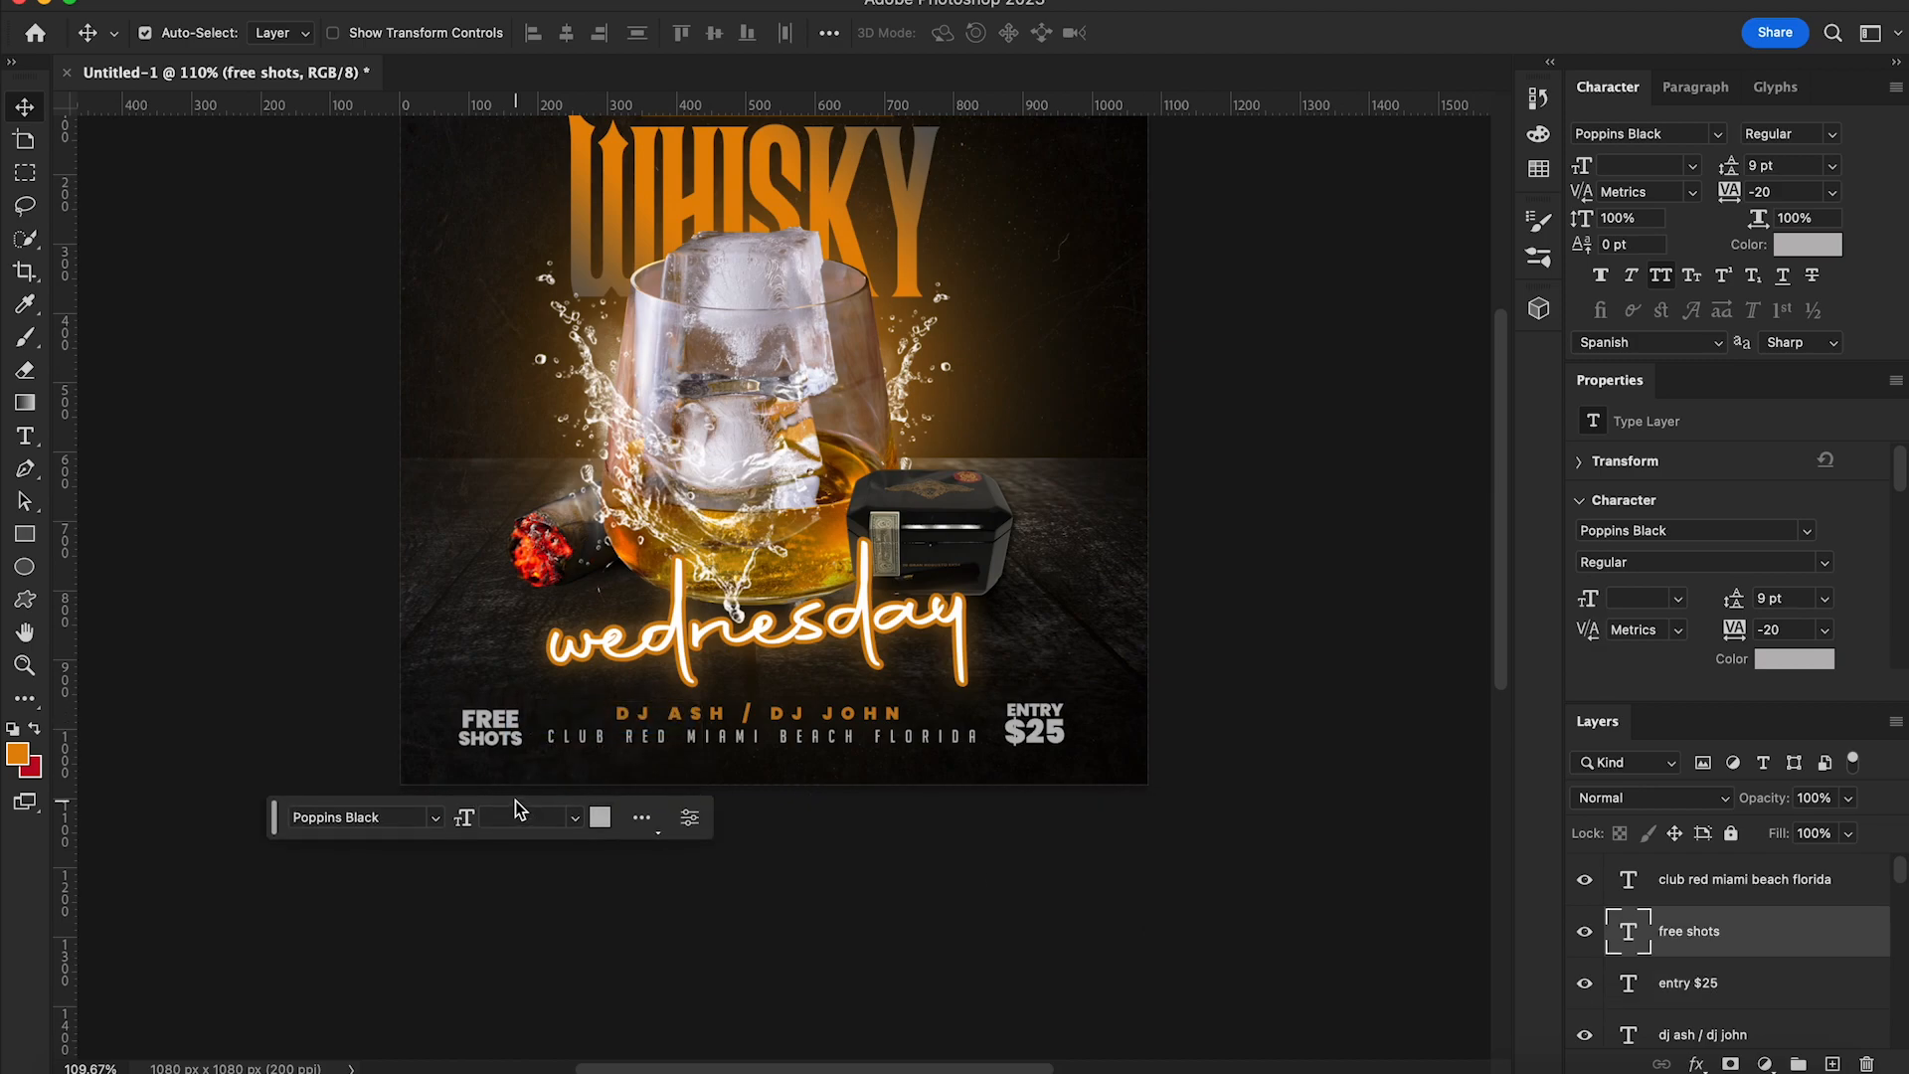
Place the glow image as the uppermost layer, scaled to 37.52% over the lower glass, with blend mode Pin Light
{"action": "scroll", "coordinate": [1002, 873], "scroll_direction": "down", "scroll_amount": 4}
{"action": "scroll", "coordinate": [1211, 816], "scroll_direction": "up", "scroll_amount": 1}
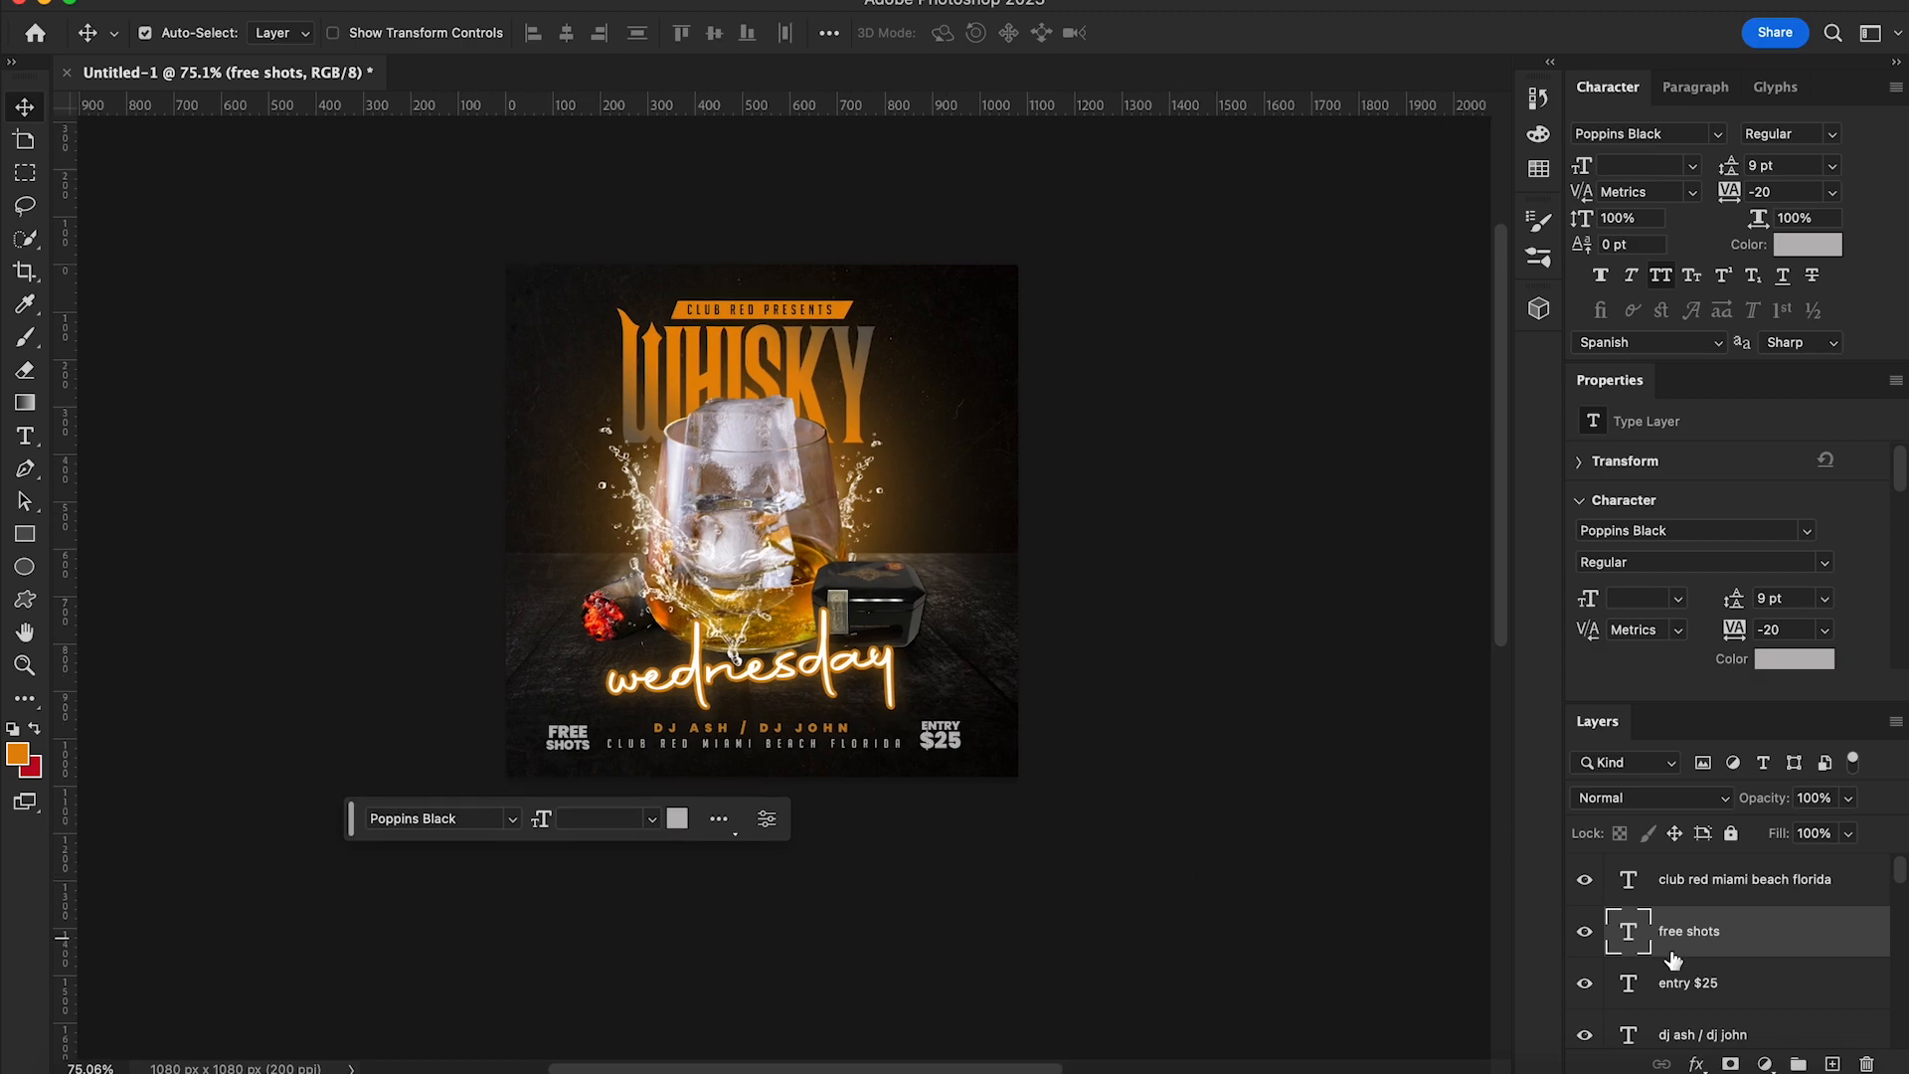
{"action": "left_click", "coordinate": [1119, 910]}
{"action": "left_click", "coordinate": [1721, 890]}
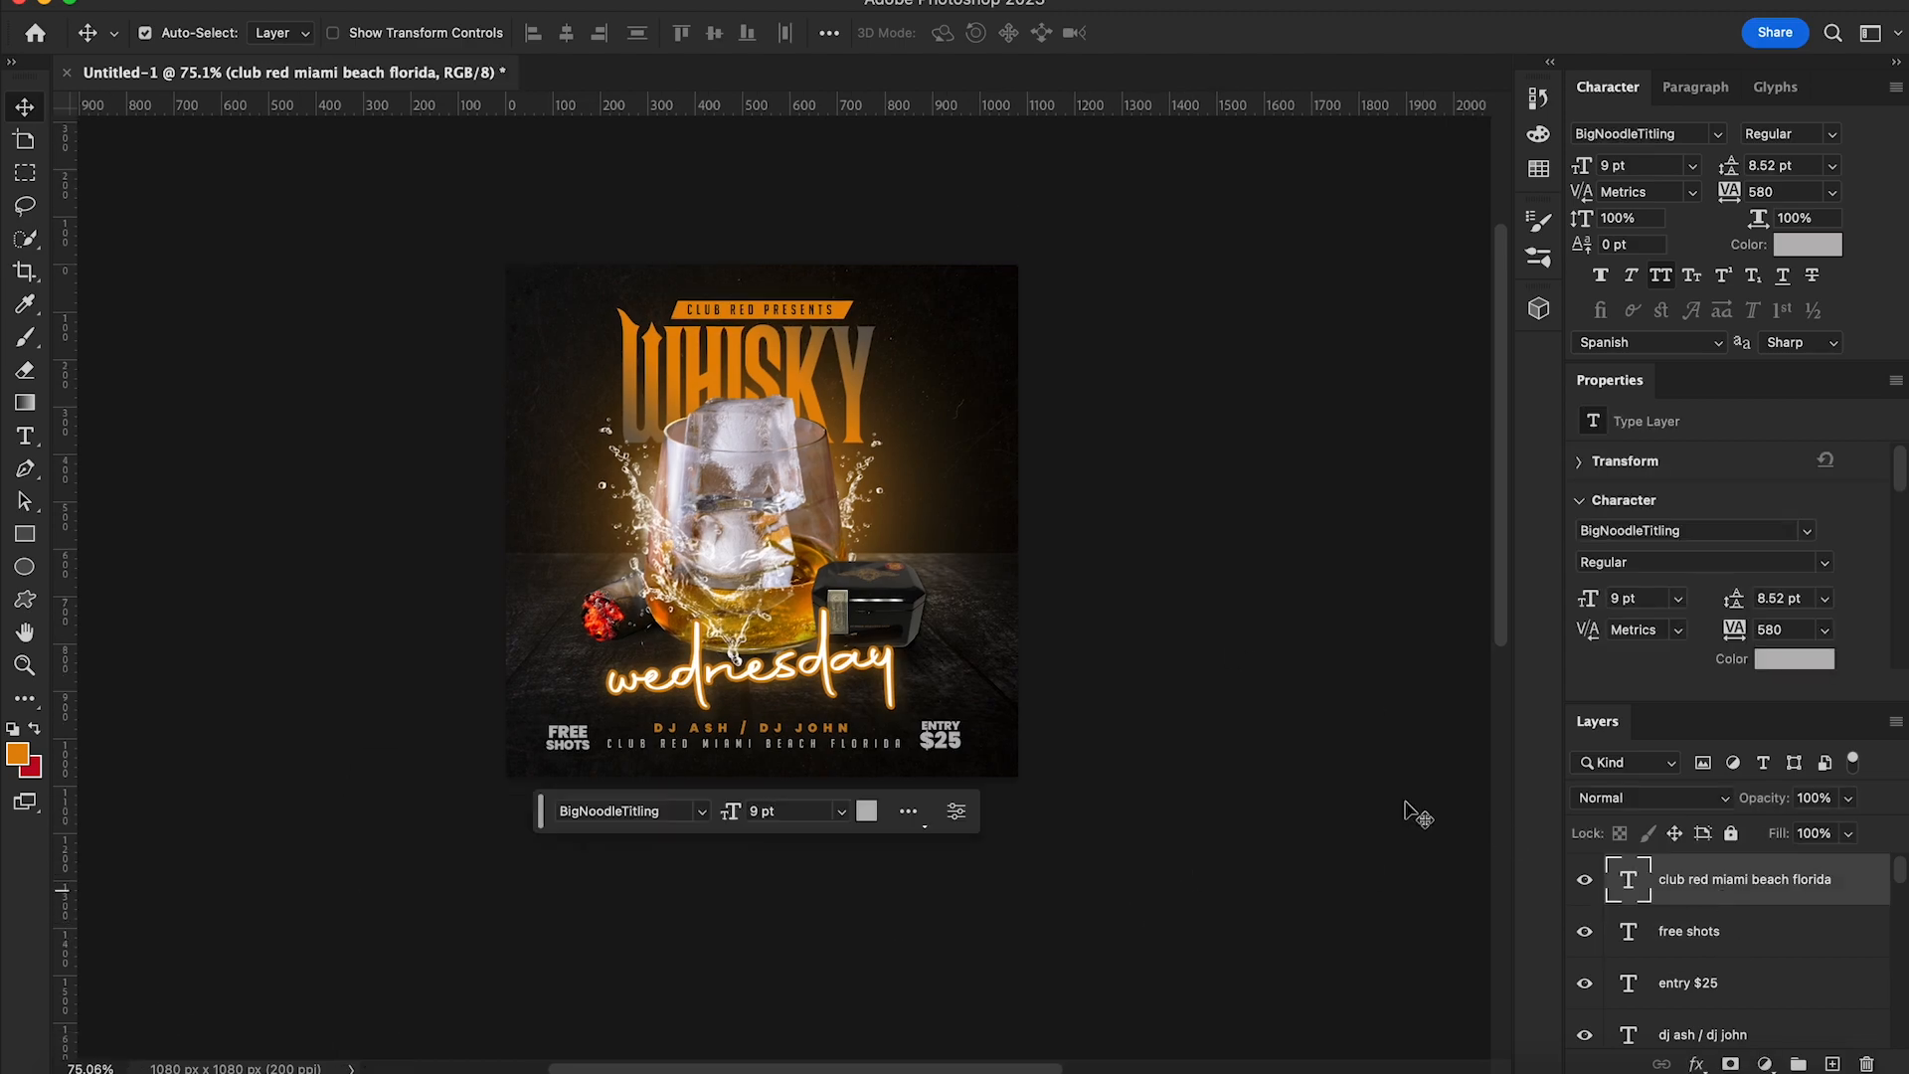
{"action": "left_click", "coordinate": [109, 1070]}
{"action": "left_click_drag", "start_coordinate": [972, 350], "coordinate": [856, 201]}
{"action": "left_click_drag", "start_coordinate": [1019, 350], "coordinate": [950, 395]}
{"action": "left_click_drag", "start_coordinate": [753, 566], "coordinate": [737, 629]}
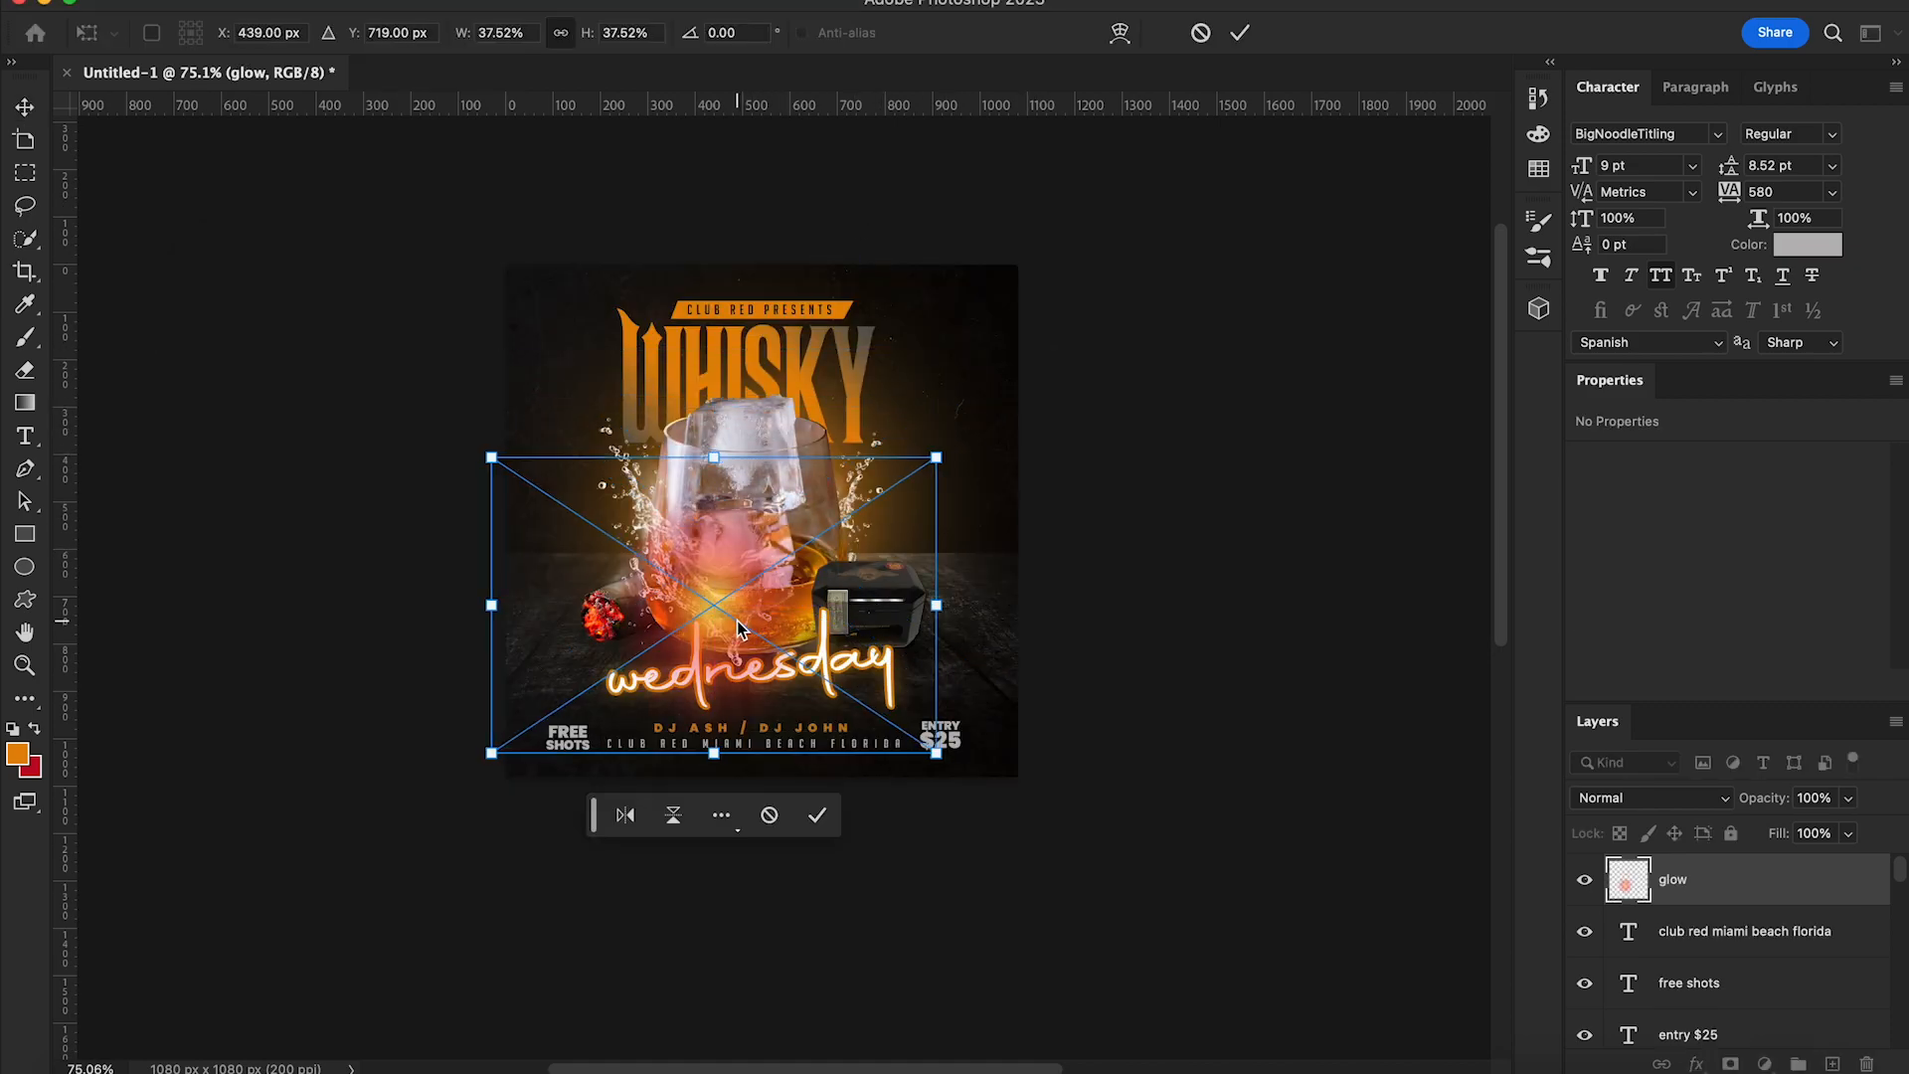
{"action": "key", "text": "Return"}
{"action": "key", "text": "super+0"}
{"action": "left_click", "coordinate": [1651, 797]}
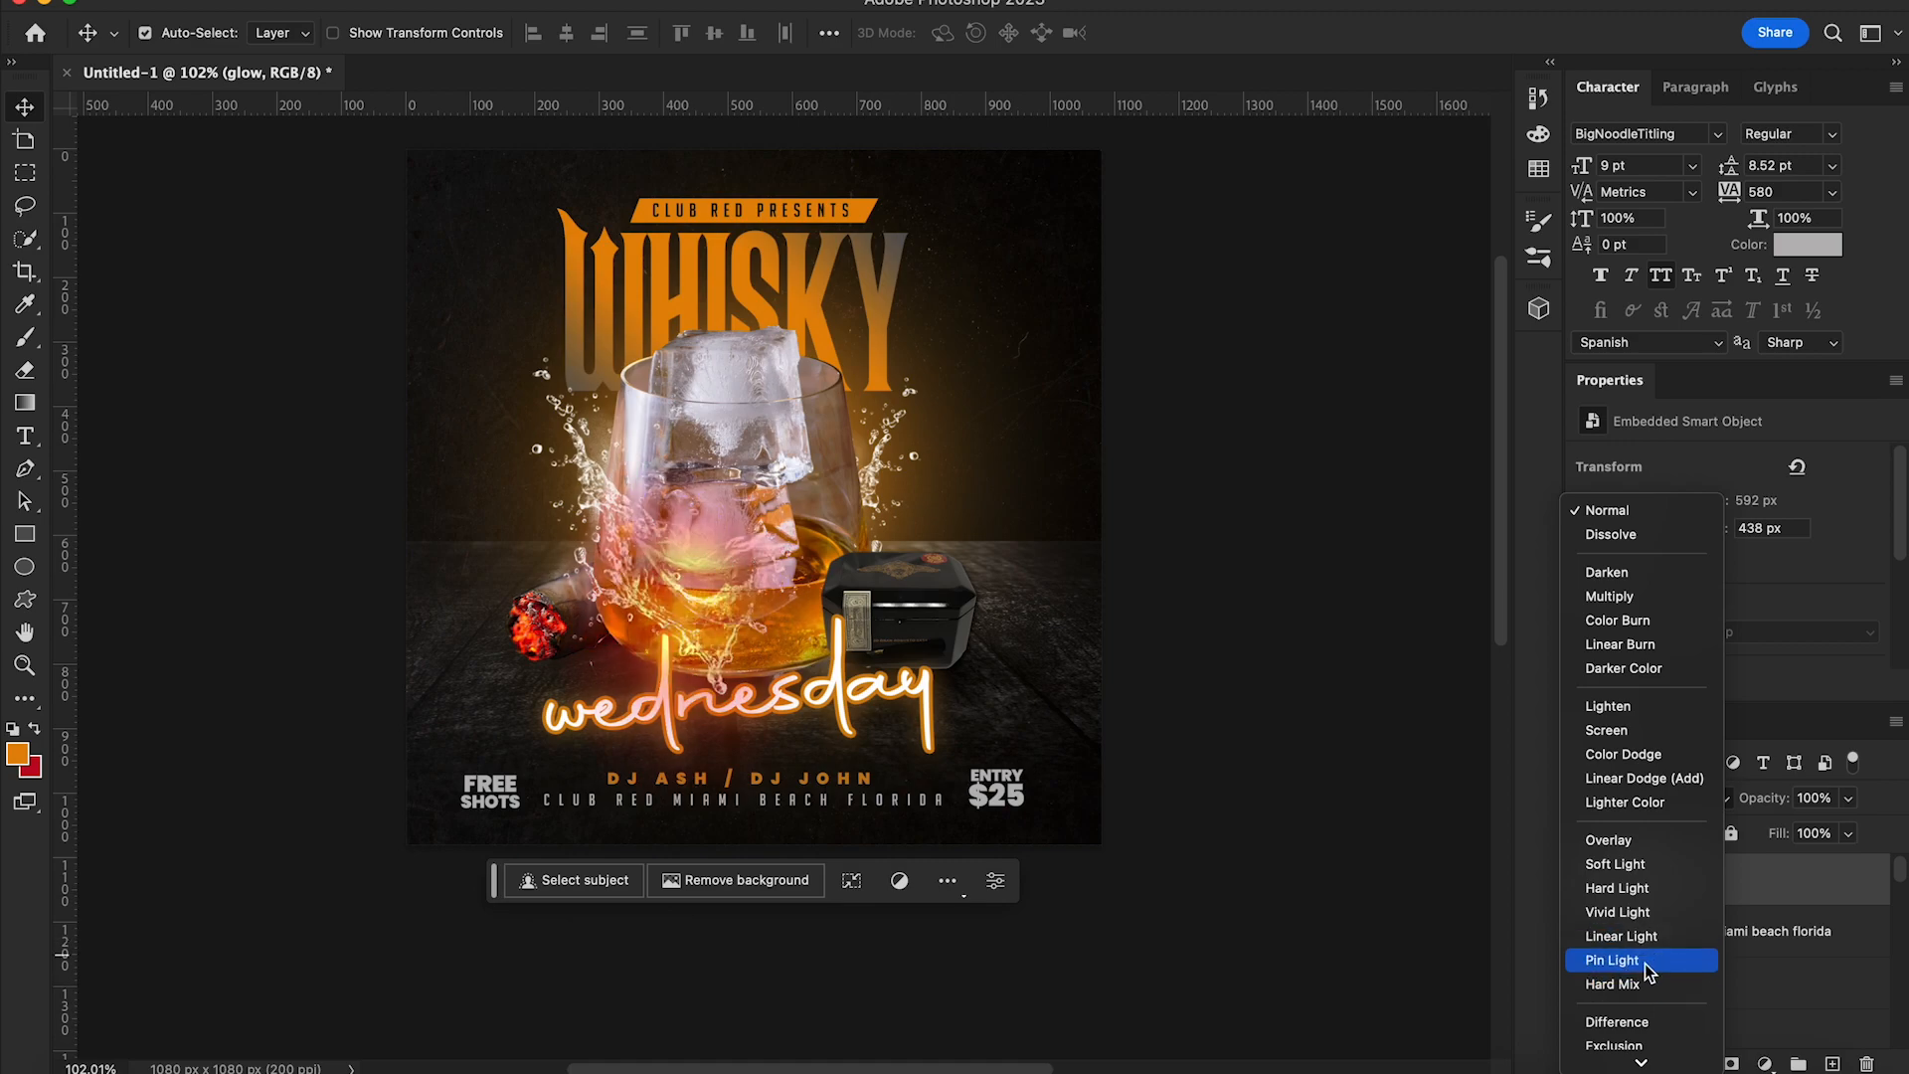
{"action": "left_click", "coordinate": [1646, 972]}
Duplicate the glow layer and move the copy up onto the ice at the glass rim
{"action": "right_click", "coordinate": [1710, 881]}
{"action": "left_click", "coordinate": [1616, 929]}
{"action": "left_click", "coordinate": [1186, 448]}
{"action": "left_click_drag", "start_coordinate": [668, 629], "coordinate": [709, 359]}
Hide the duplicated glow layer
{"action": "scroll", "coordinate": [965, 575], "scroll_direction": "down", "scroll_amount": 3}
{"action": "scroll", "coordinate": [965, 574], "scroll_direction": "up", "scroll_amount": 5}
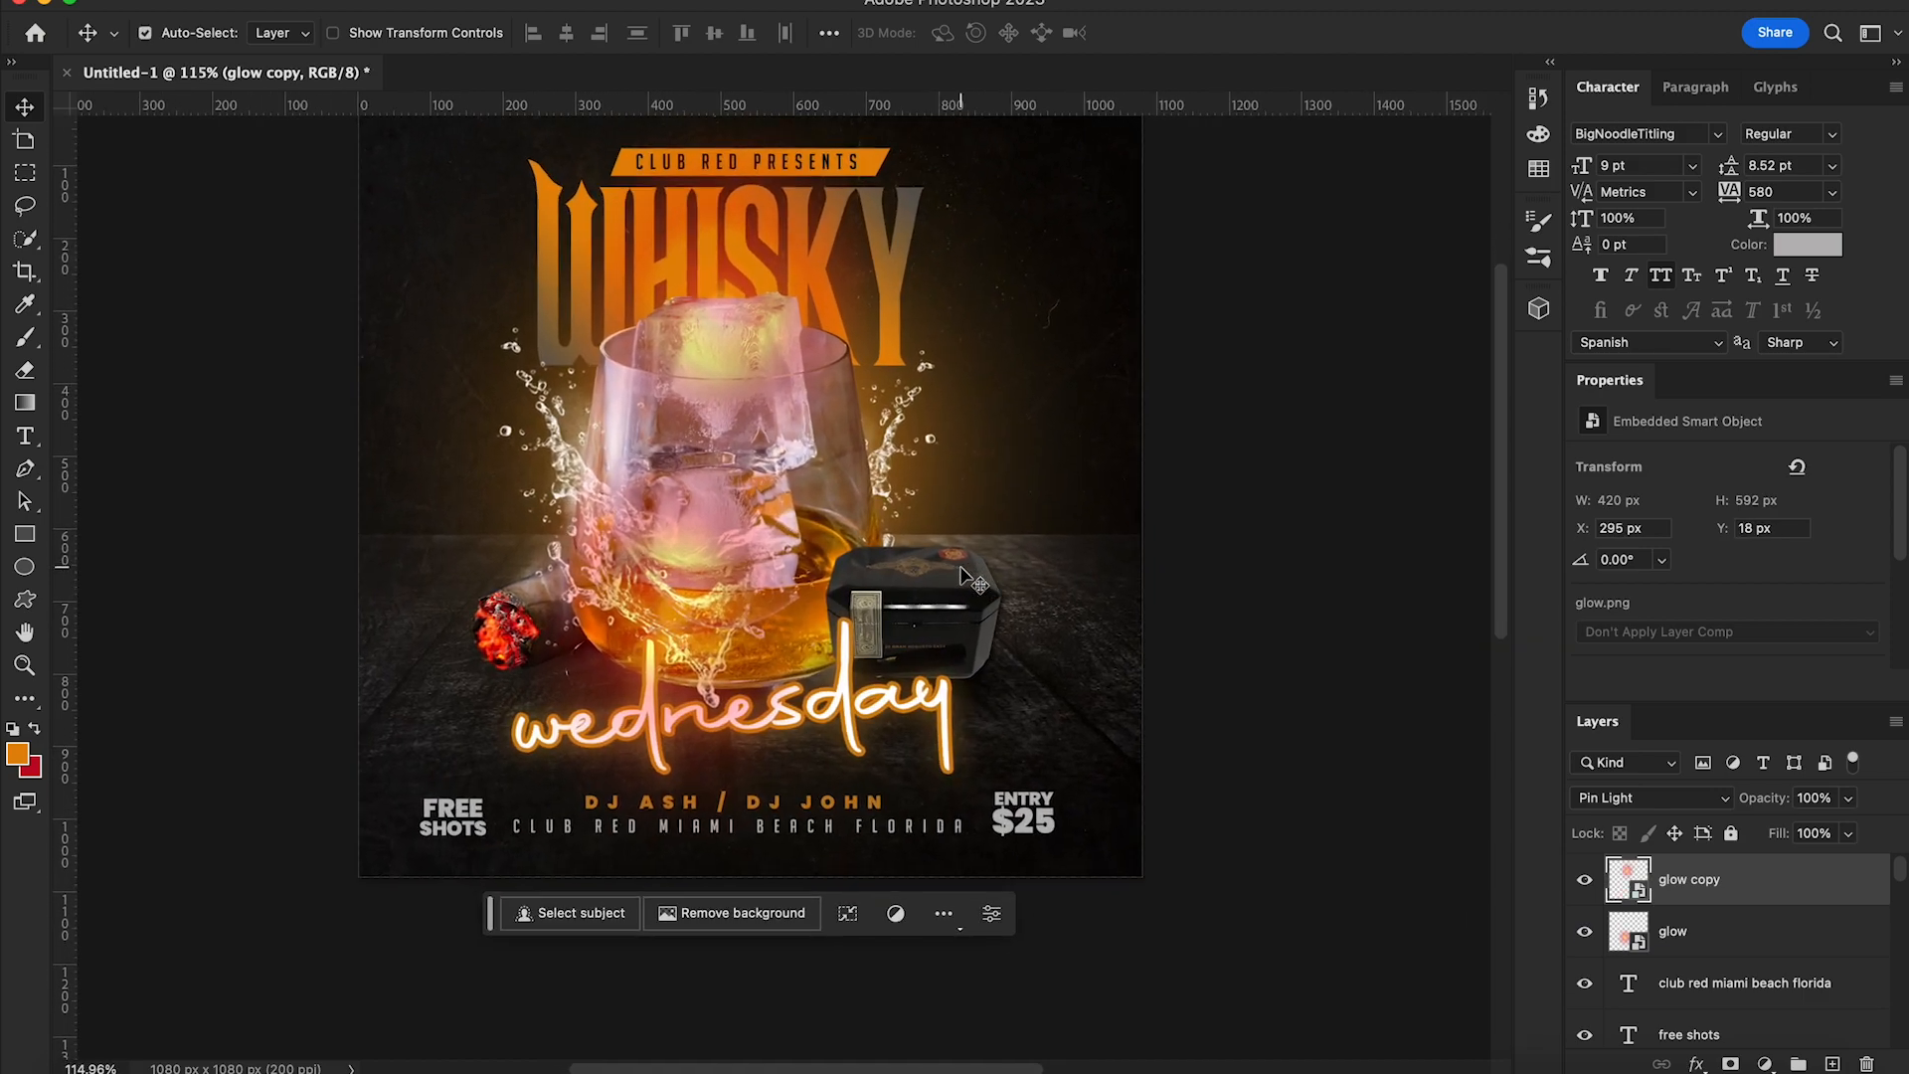
{"action": "scroll", "coordinate": [965, 574], "scroll_direction": "down", "scroll_amount": 2}
{"action": "left_click", "coordinate": [1585, 880]}
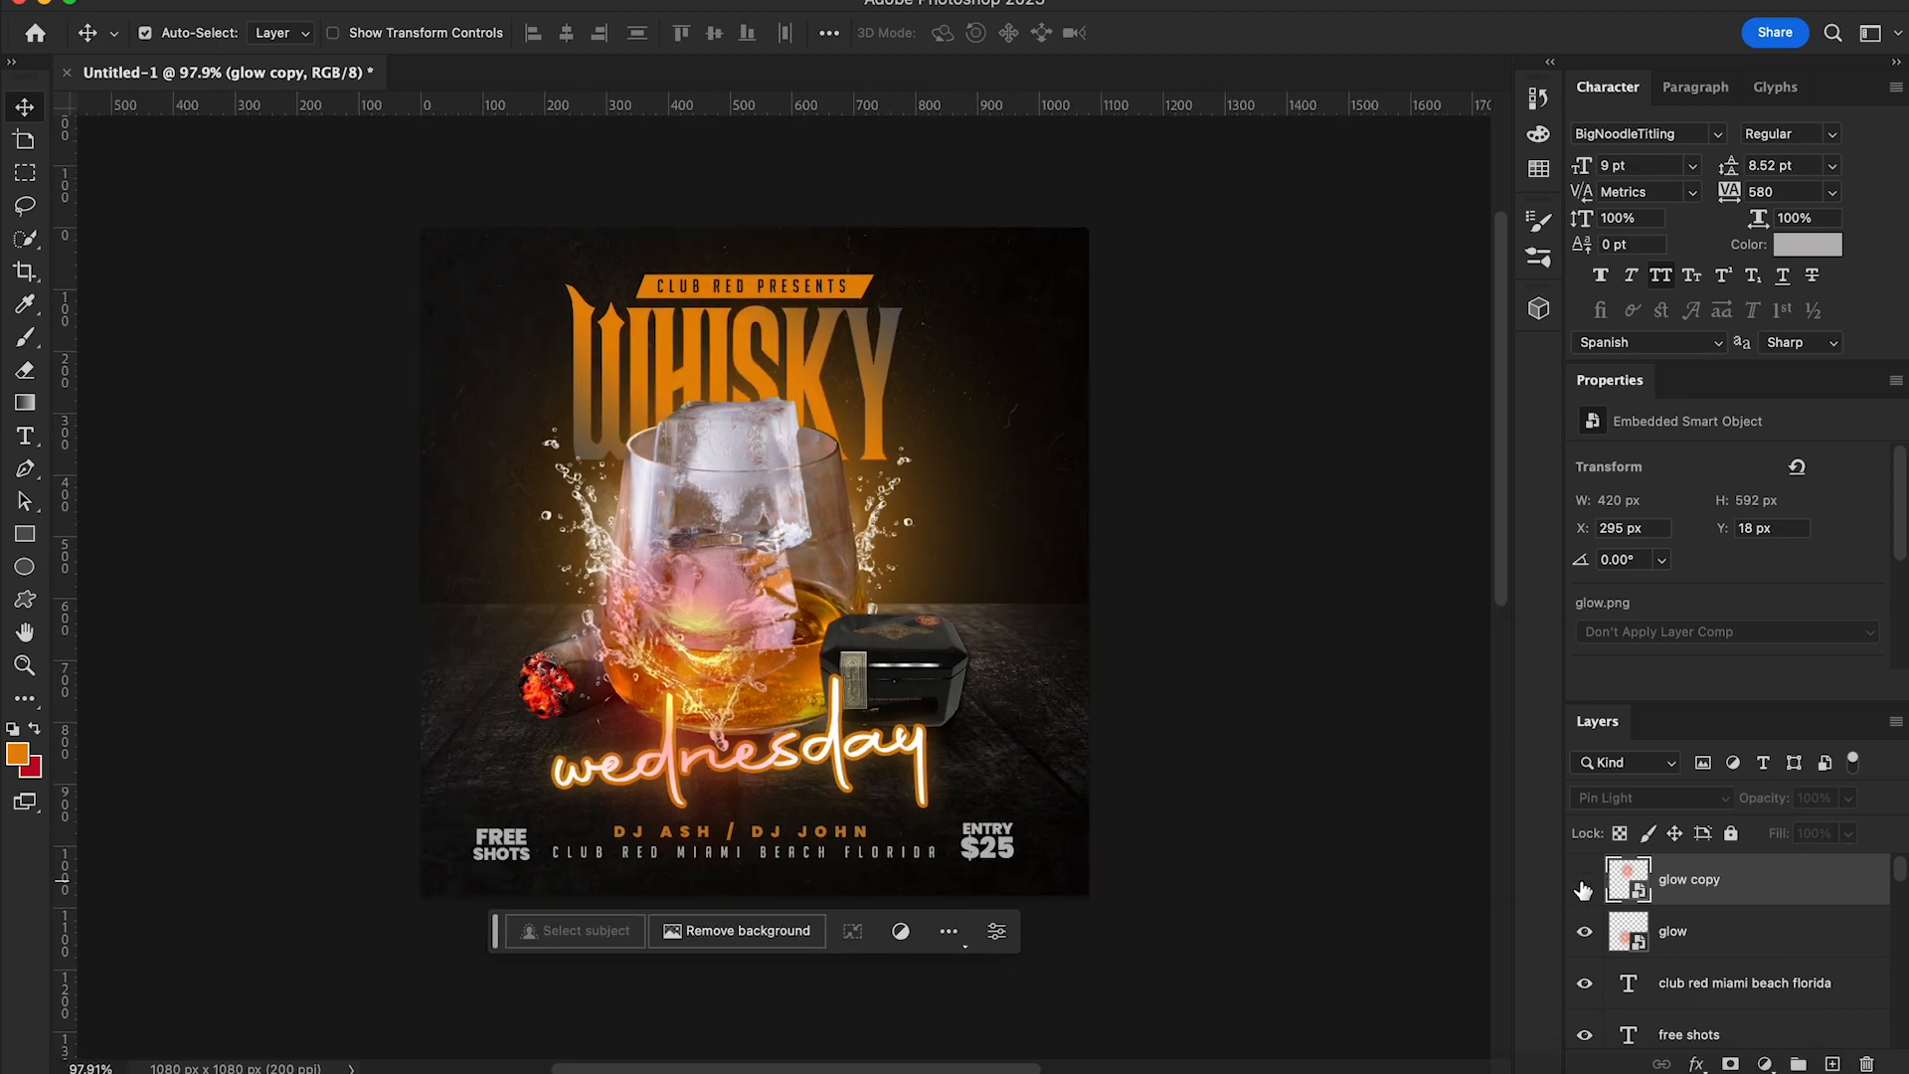
Show the duplicated glow layer again, shrink it to 227 × 320 px and move it down over the black box's label
{"action": "left_click", "coordinate": [1586, 881]}
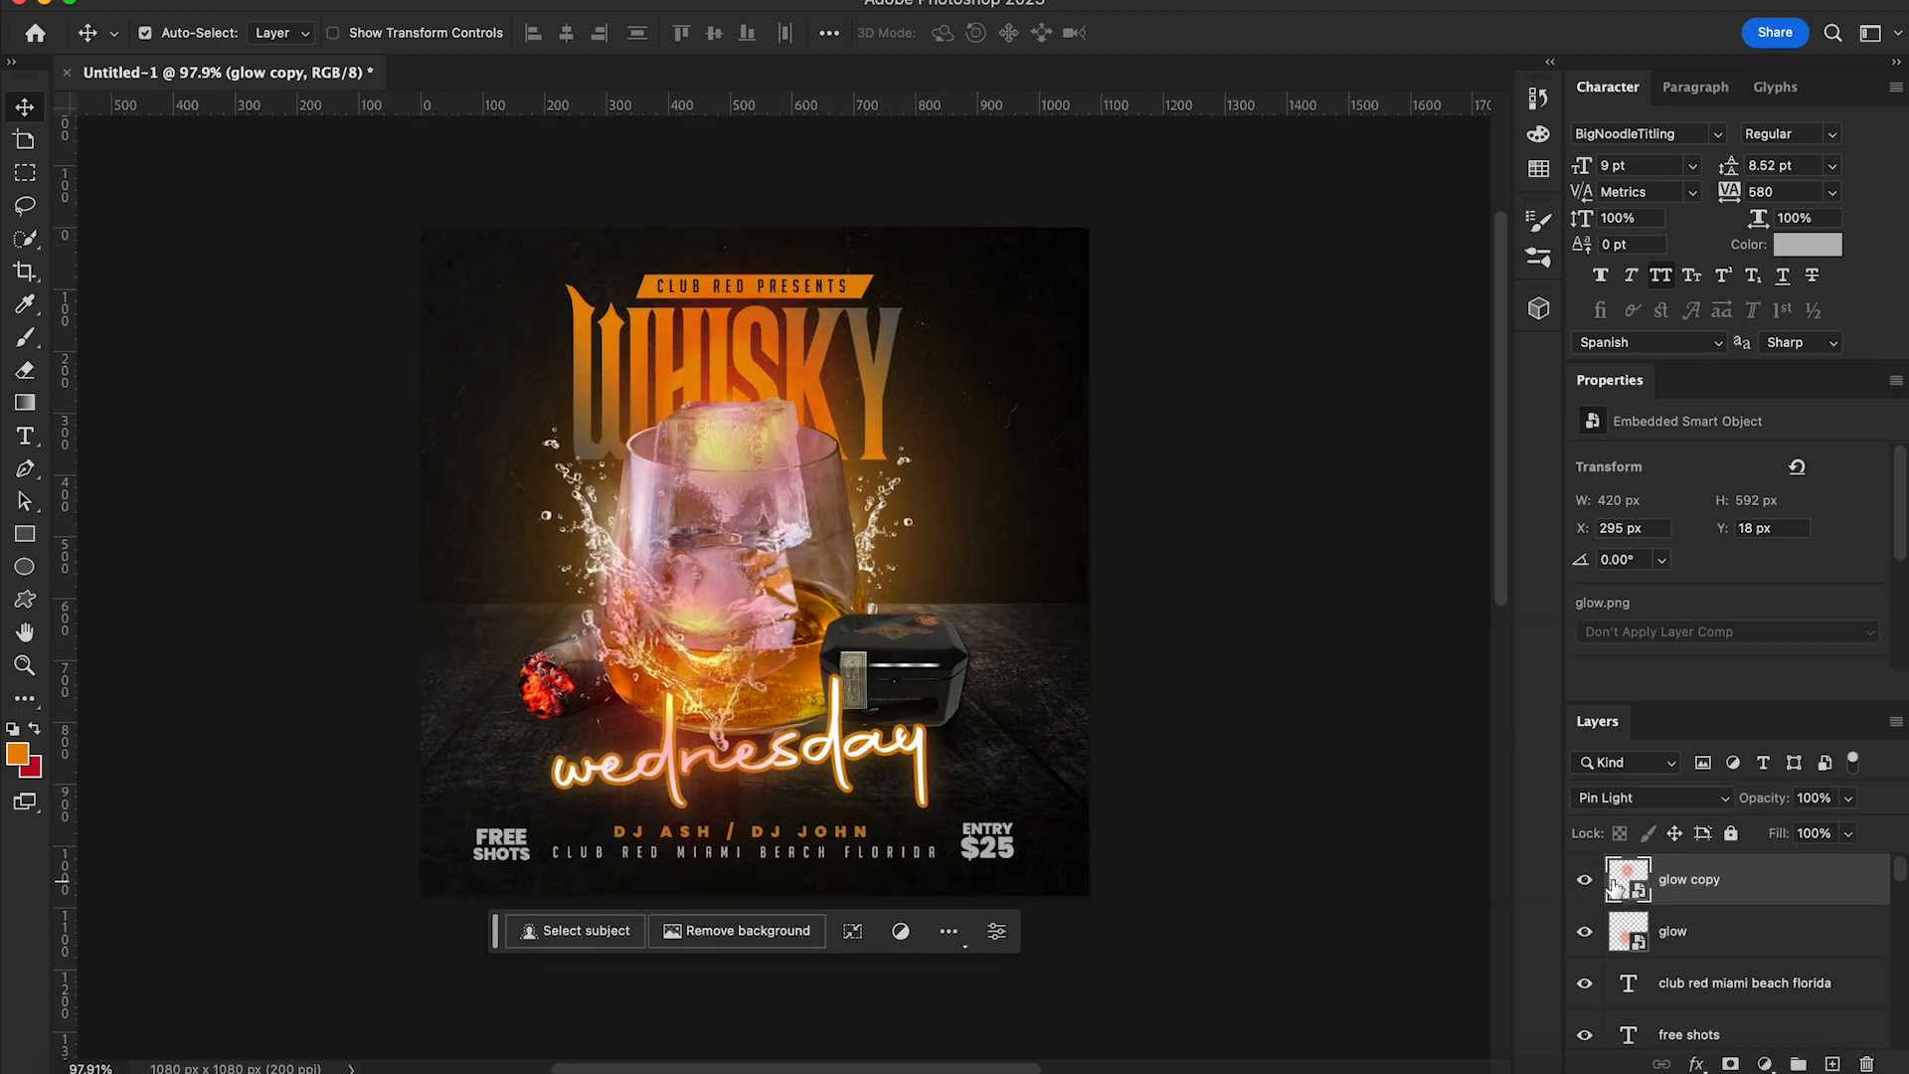
{"action": "key", "text": "ctrl+t"}
{"action": "left_click_drag", "start_coordinate": [439, 205], "coordinate": [830, 360]}
{"action": "left_click_drag", "start_coordinate": [875, 458], "coordinate": [881, 688]}
{"action": "key", "text": "Return"}
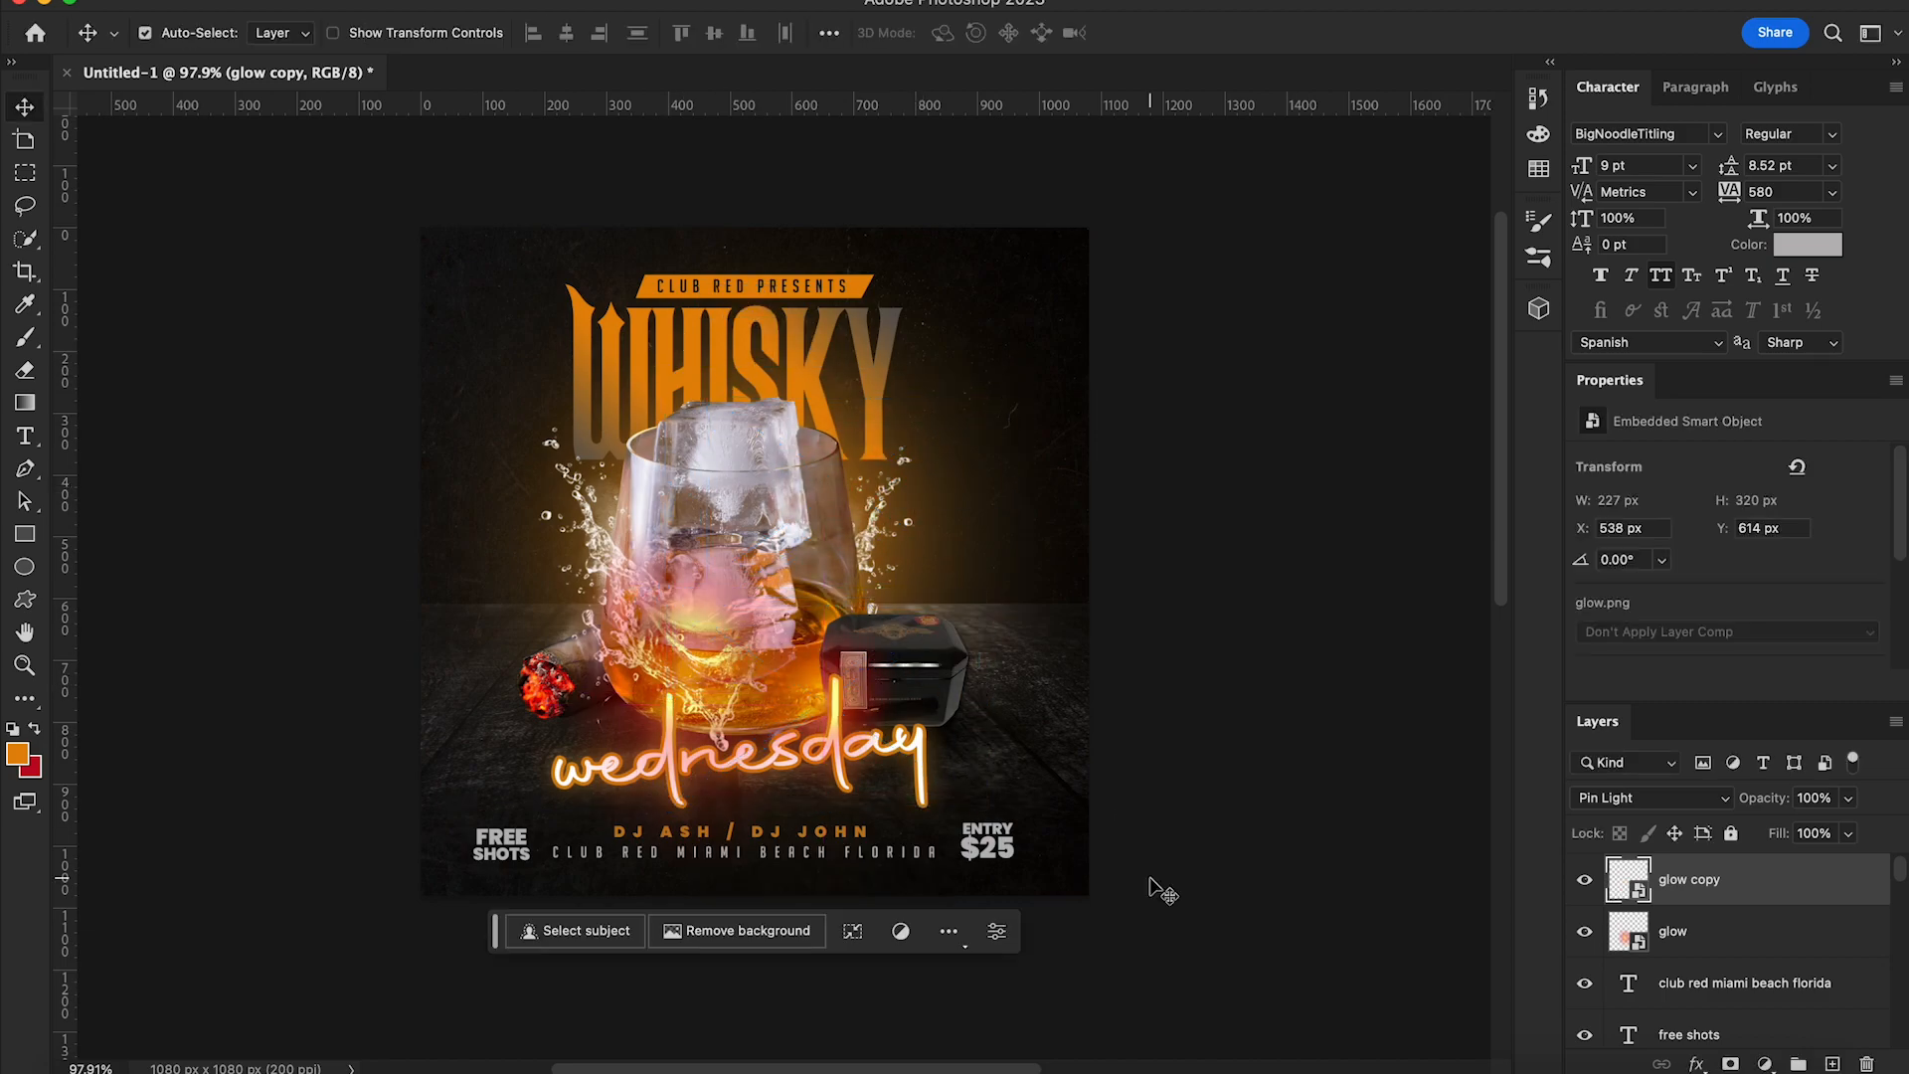
Stamp all visible layers into a new uppermost layer and open the Camera Raw Filter on it
{"action": "scroll", "coordinate": [1162, 890], "scroll_direction": "down", "scroll_amount": 1}
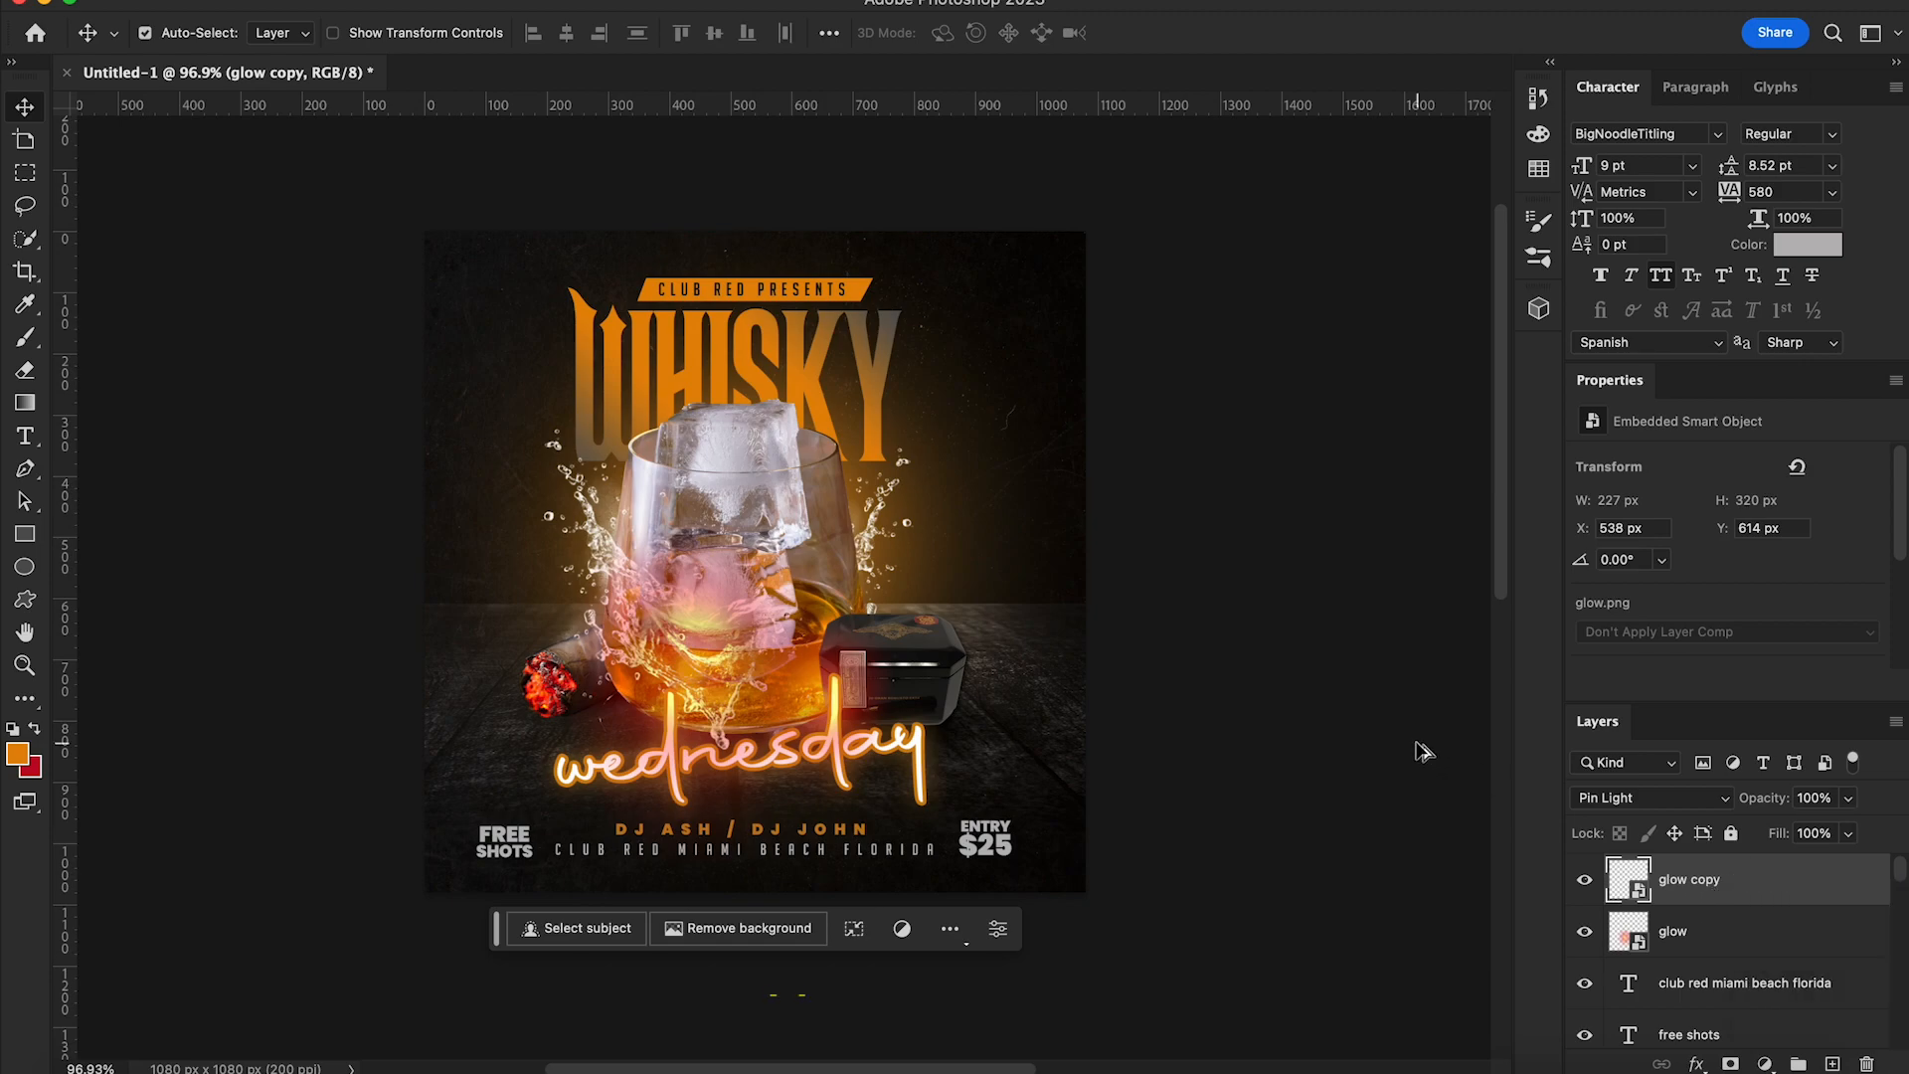
{"action": "key", "text": "shift+super+alt+e"}
{"action": "left_click", "coordinate": [592, 2]}
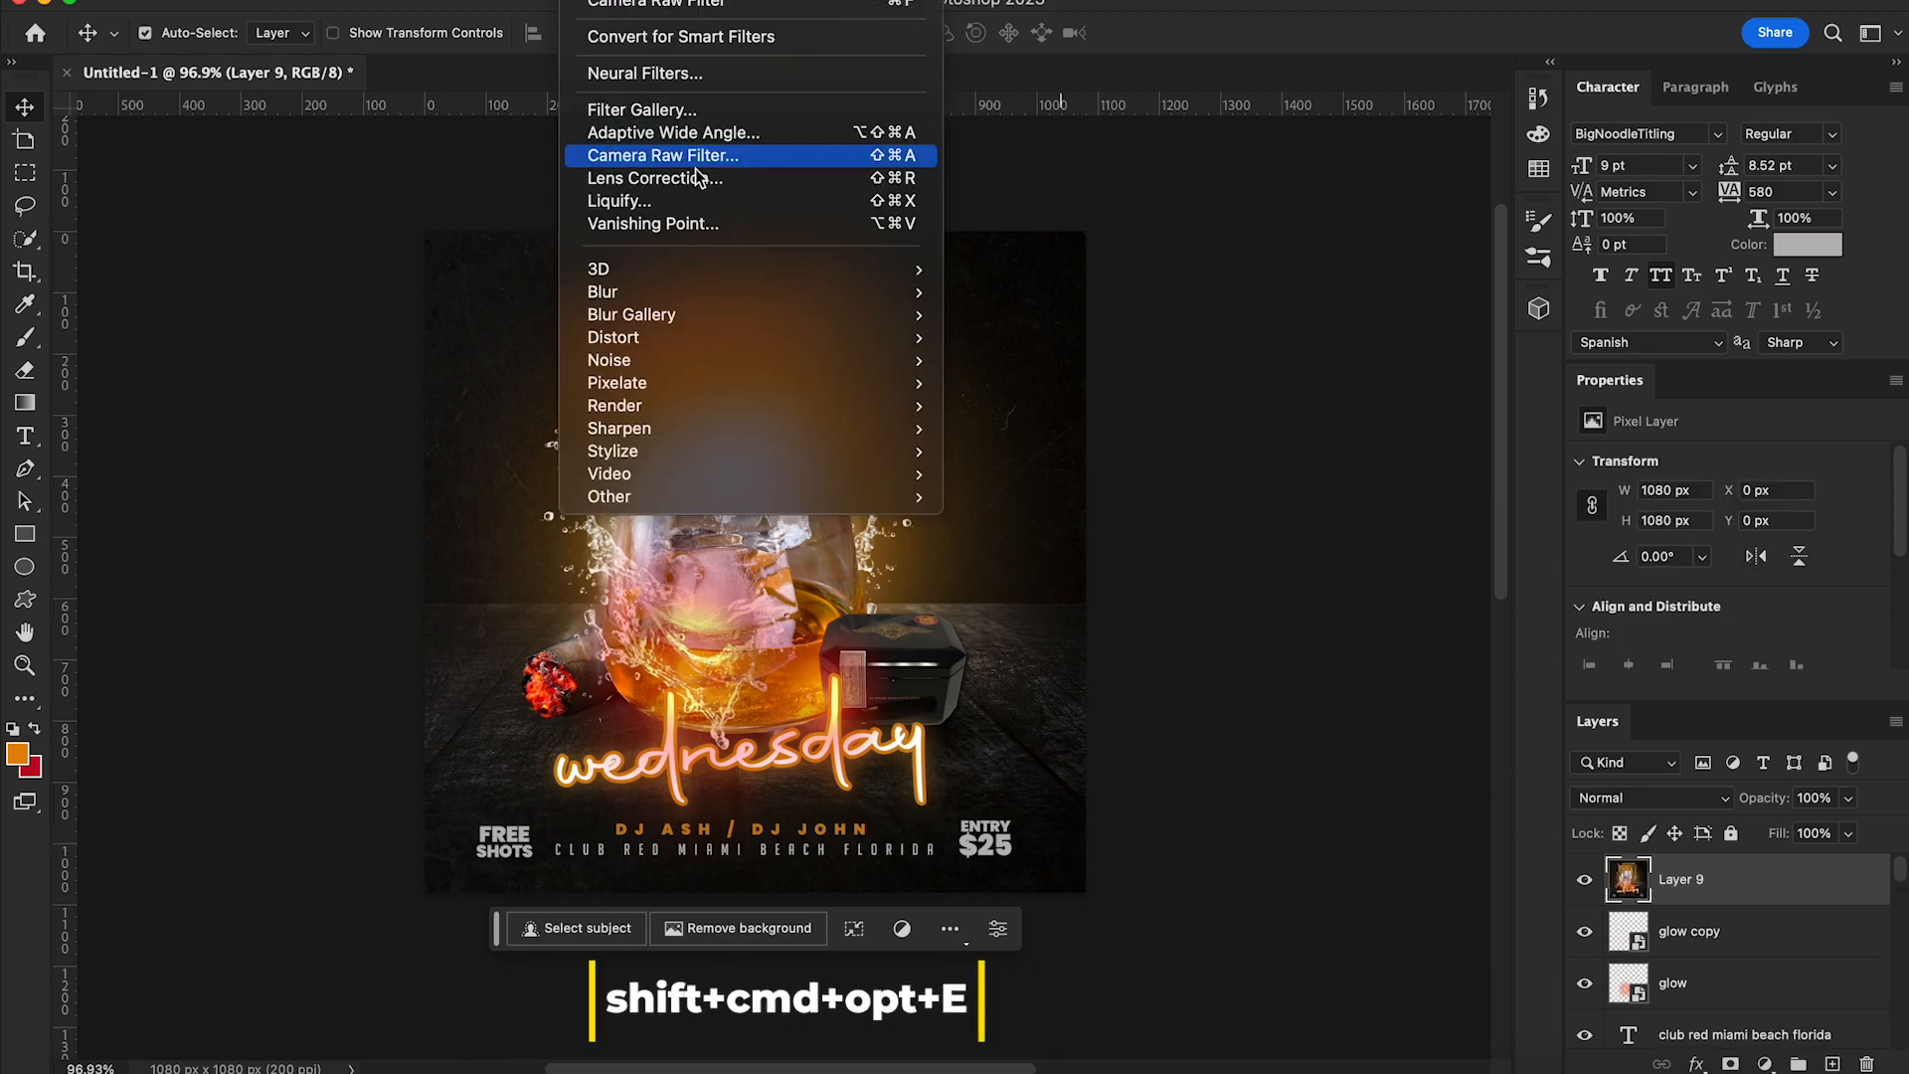
{"action": "mouse_move", "coordinate": [660, 295]}
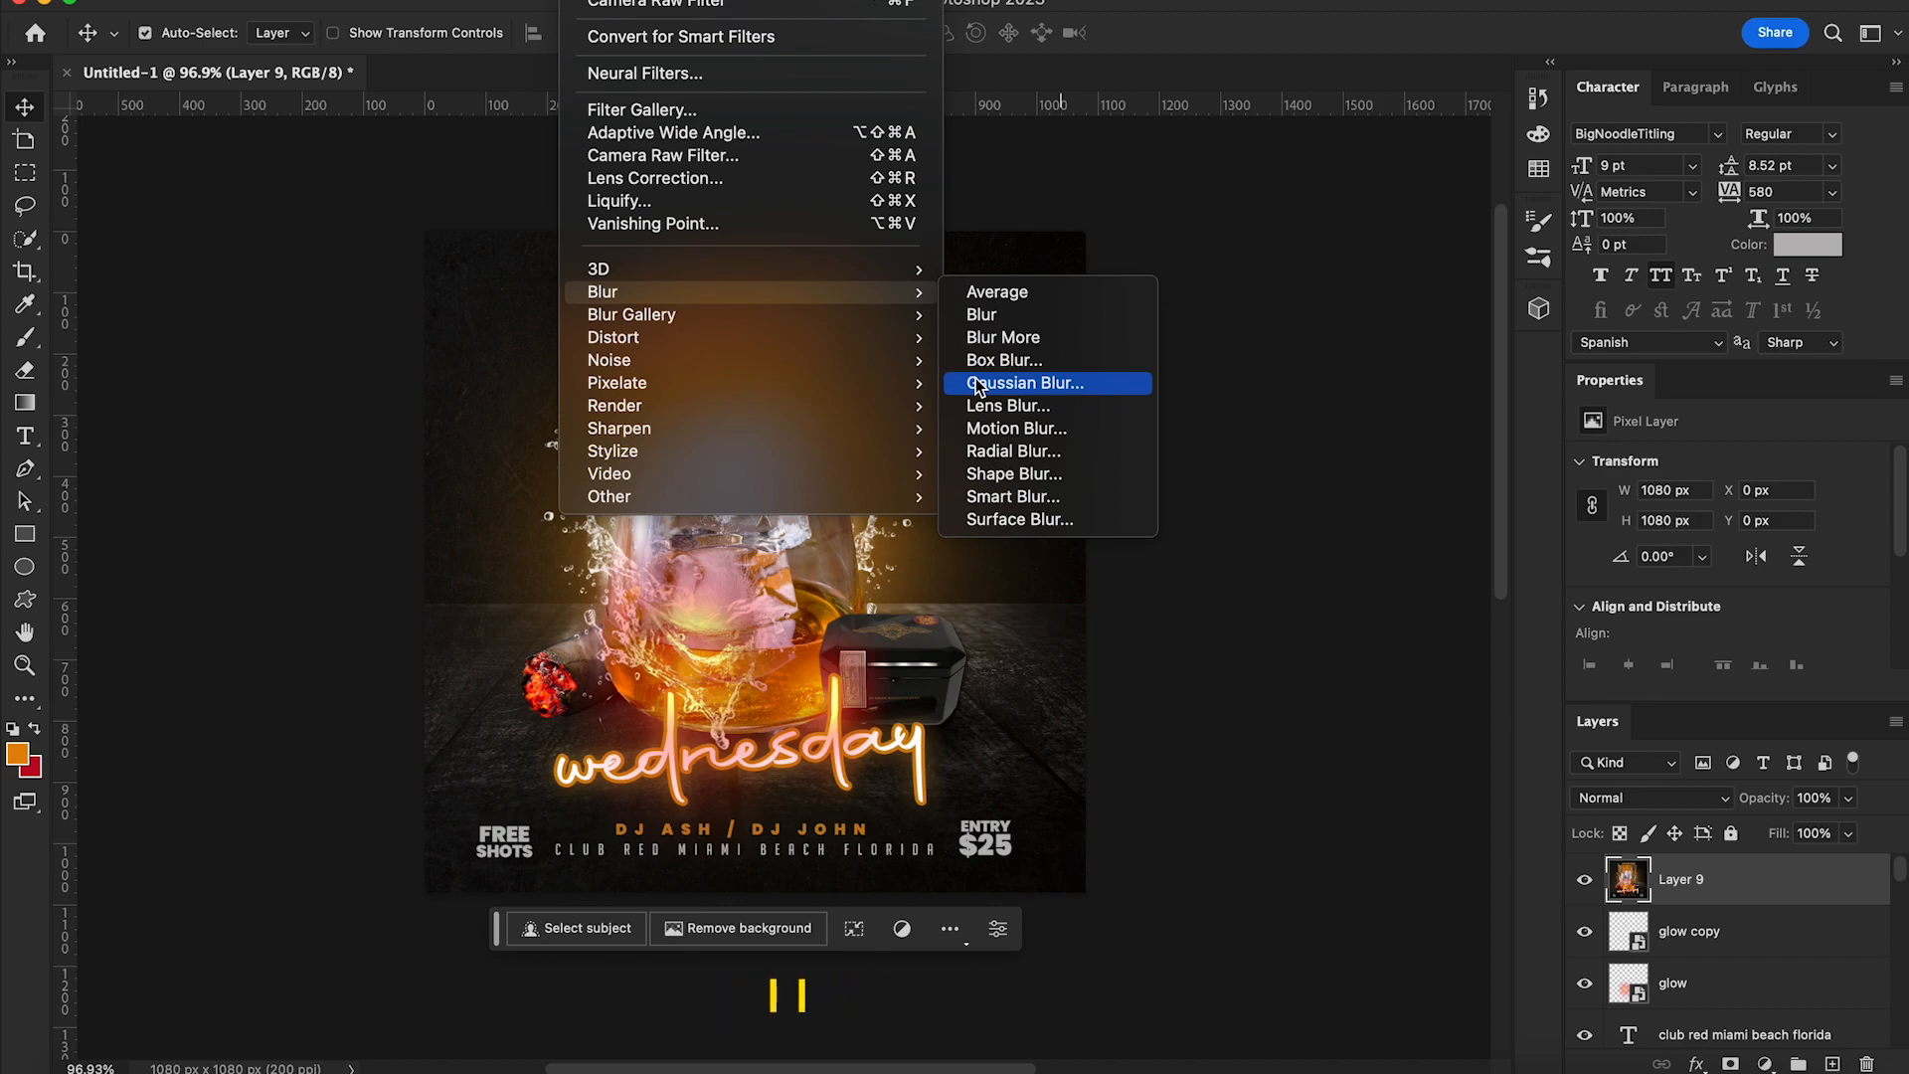
{"action": "left_click", "coordinate": [696, 155]}
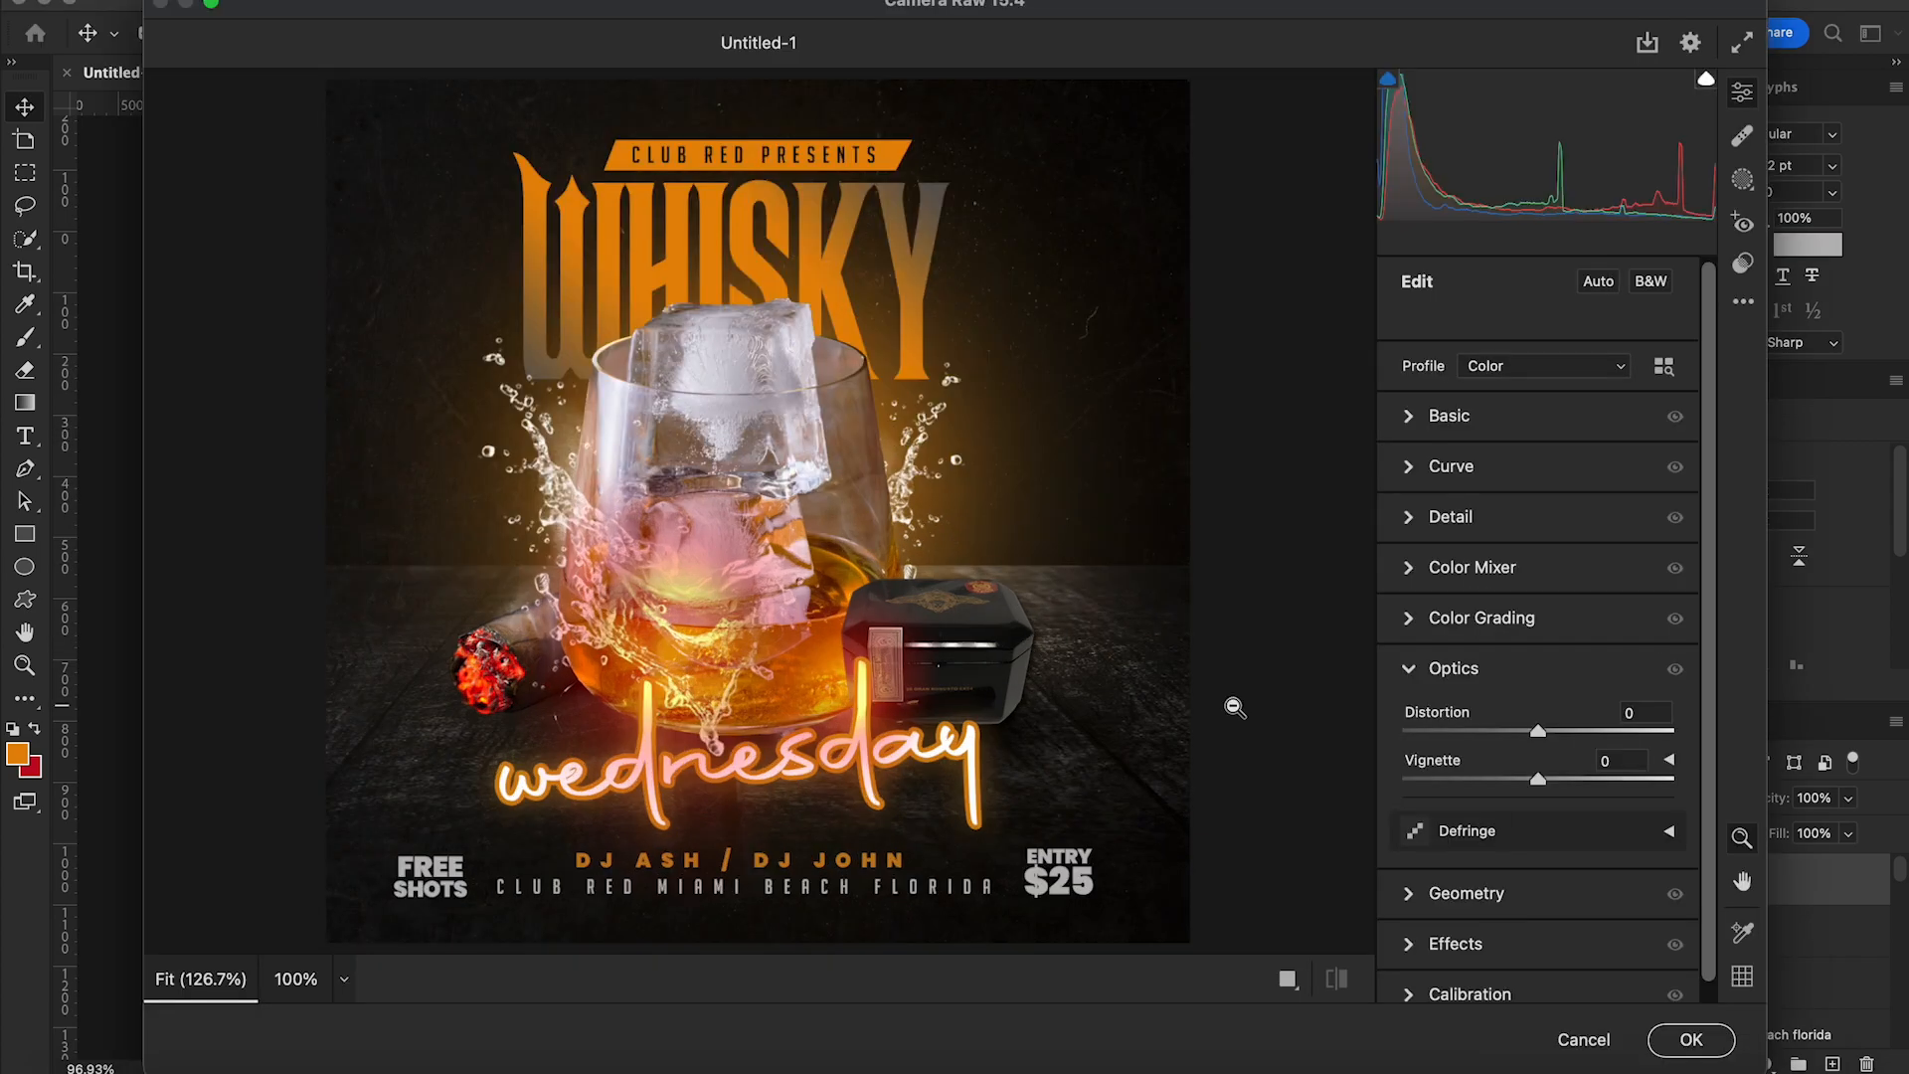
Set Clarity +38, Contrast +3, Highlights +25, Shadows -68, Whites -56, Vibrance +14 and Saturation +18 in the Basic adjustments
{"action": "left_click", "coordinate": [1408, 417]}
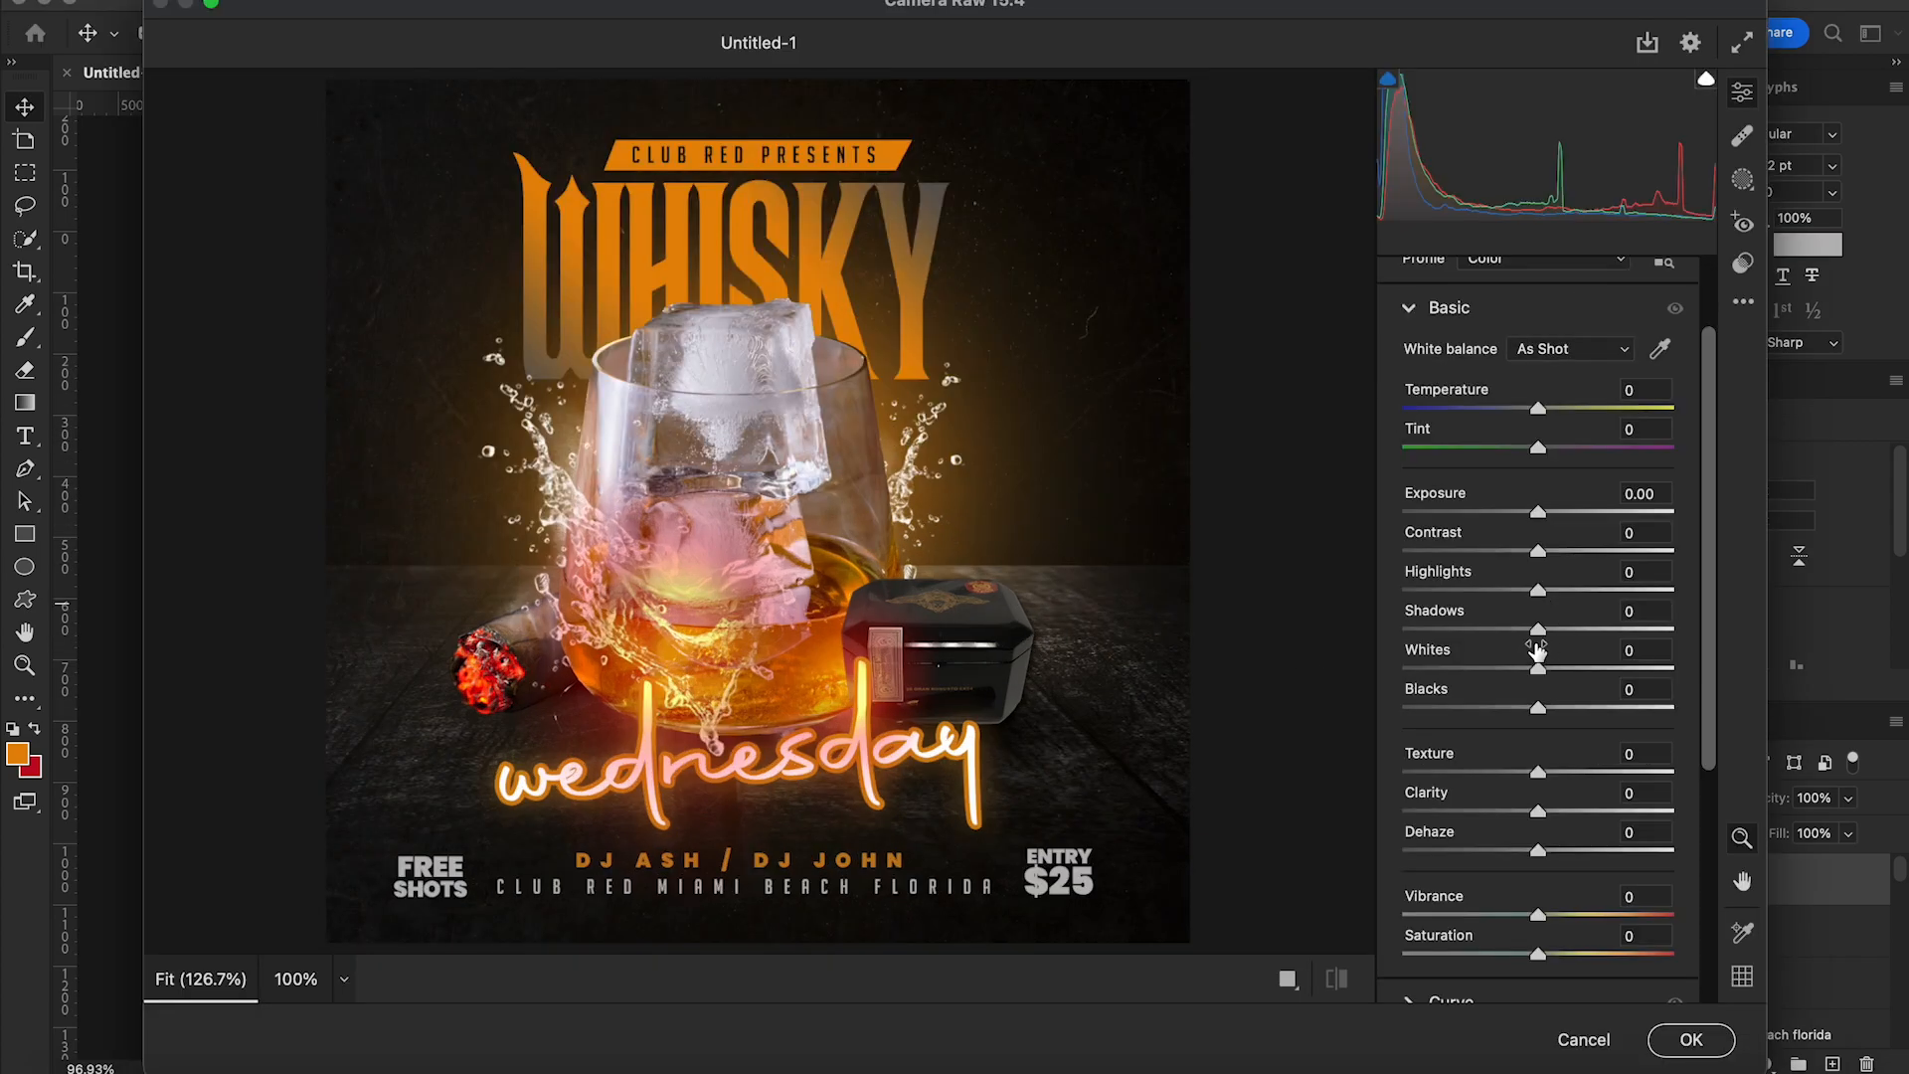
{"action": "scroll", "coordinate": [1541, 767], "scroll_direction": "down", "scroll_amount": 1}
{"action": "left_click_drag", "start_coordinate": [1540, 761], "coordinate": [1582, 753]}
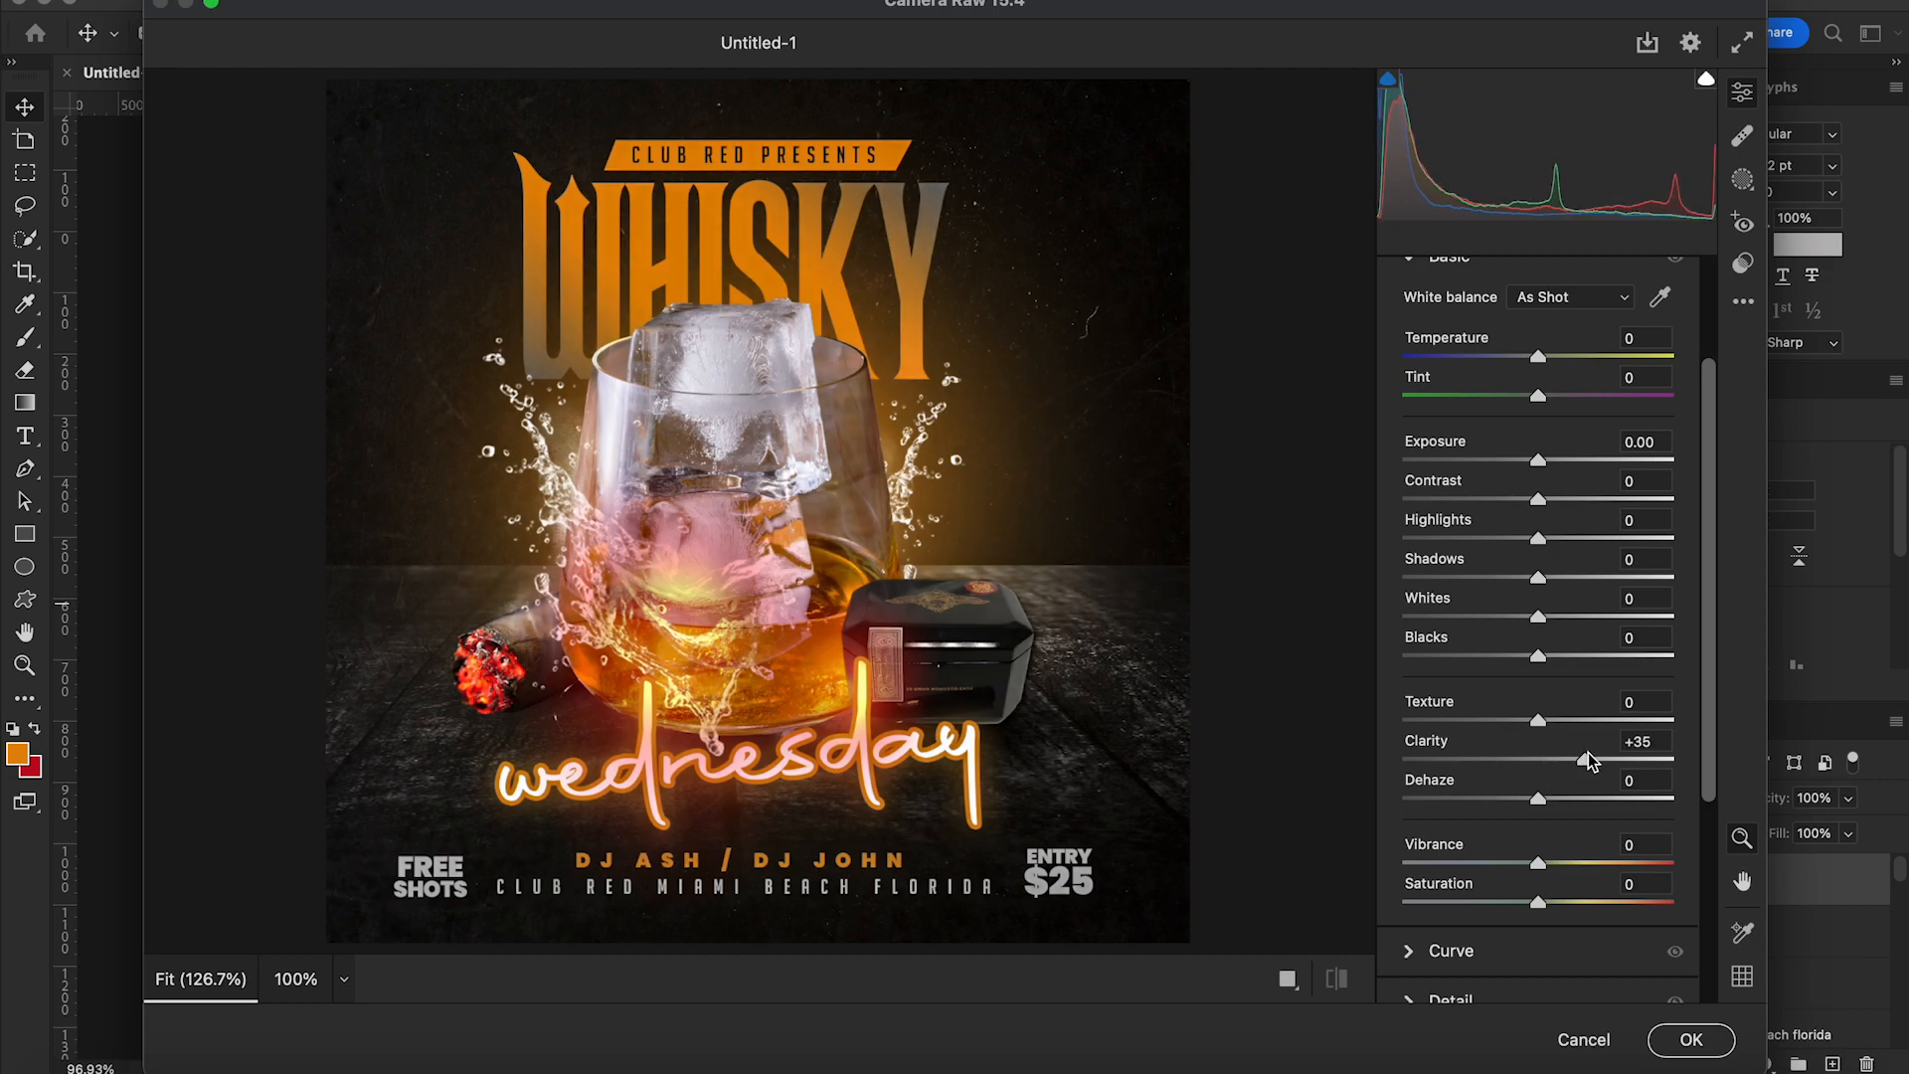
{"action": "left_click_drag", "start_coordinate": [1542, 622], "coordinate": [1541, 507]}
{"action": "scroll", "coordinate": [1550, 750], "scroll_direction": "down", "scroll_amount": 2}
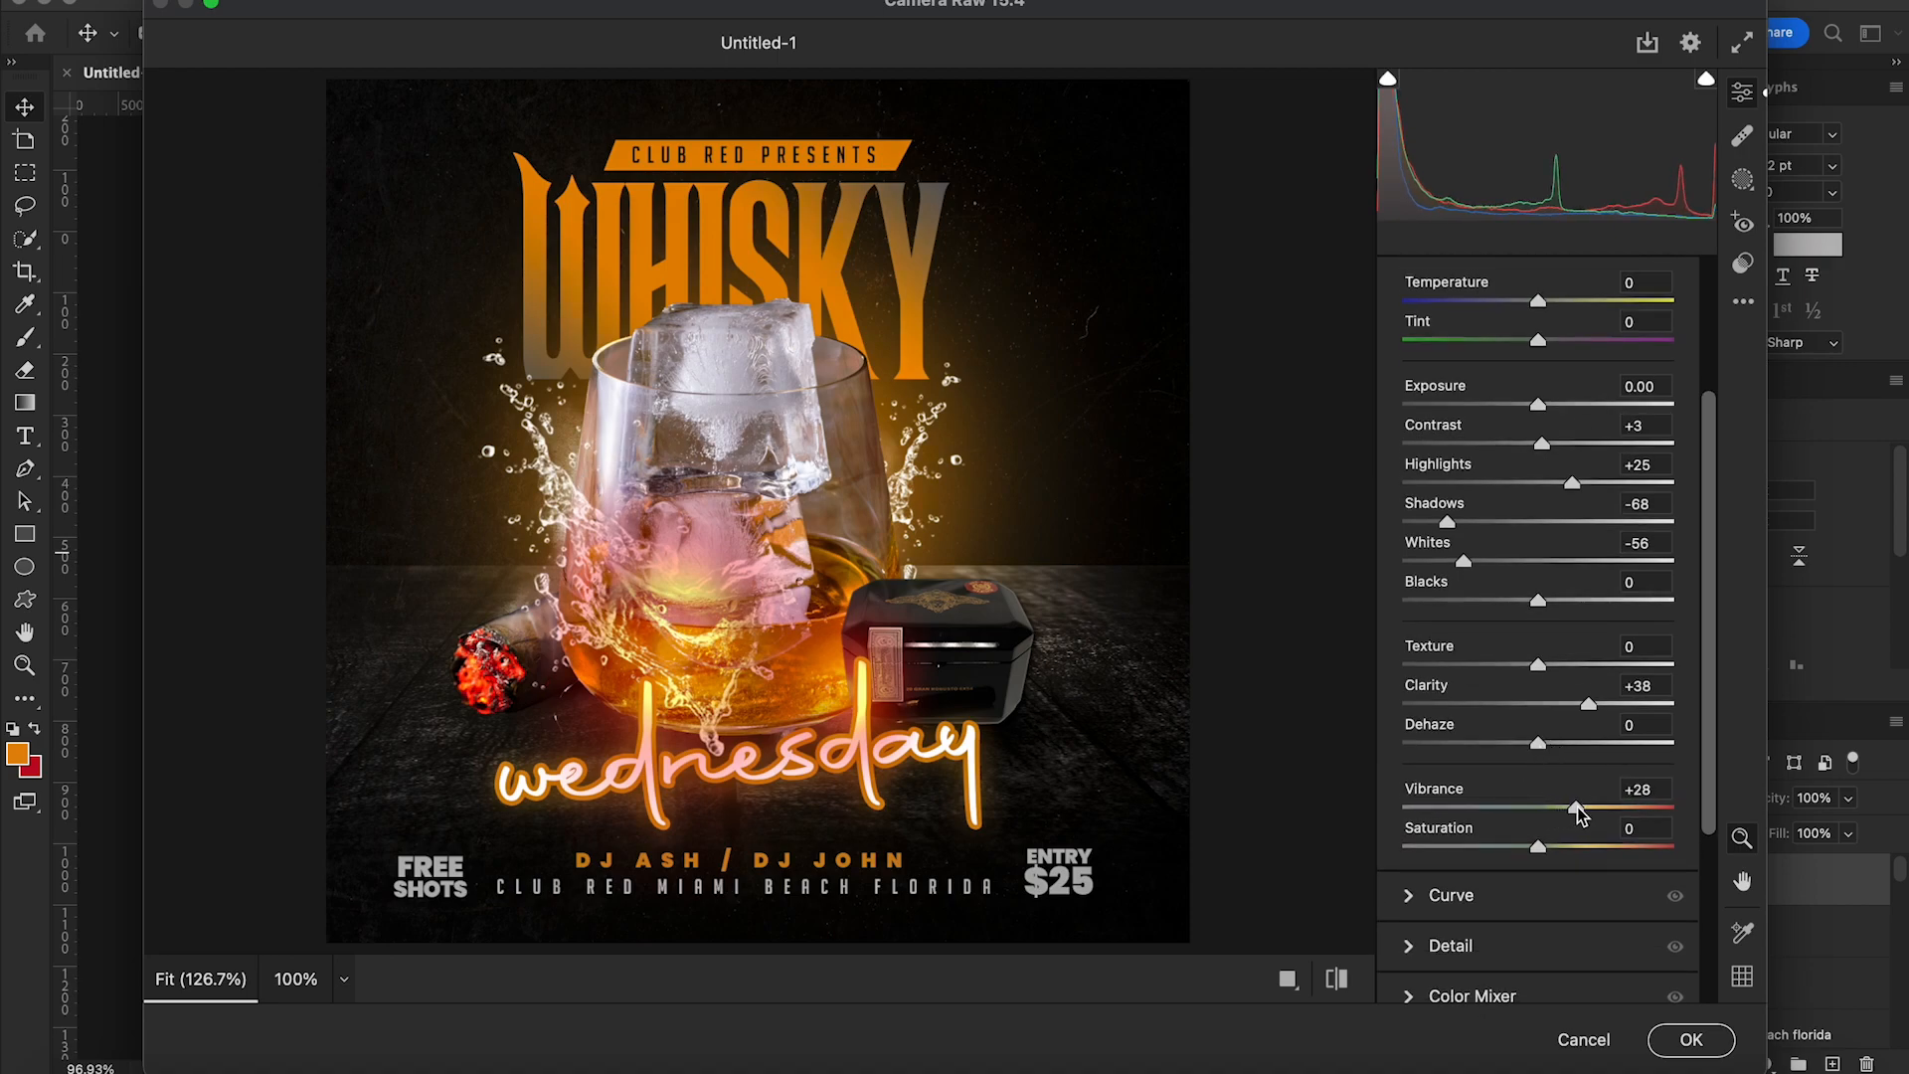
{"action": "left_click_drag", "start_coordinate": [1539, 847], "coordinate": [1560, 848]}
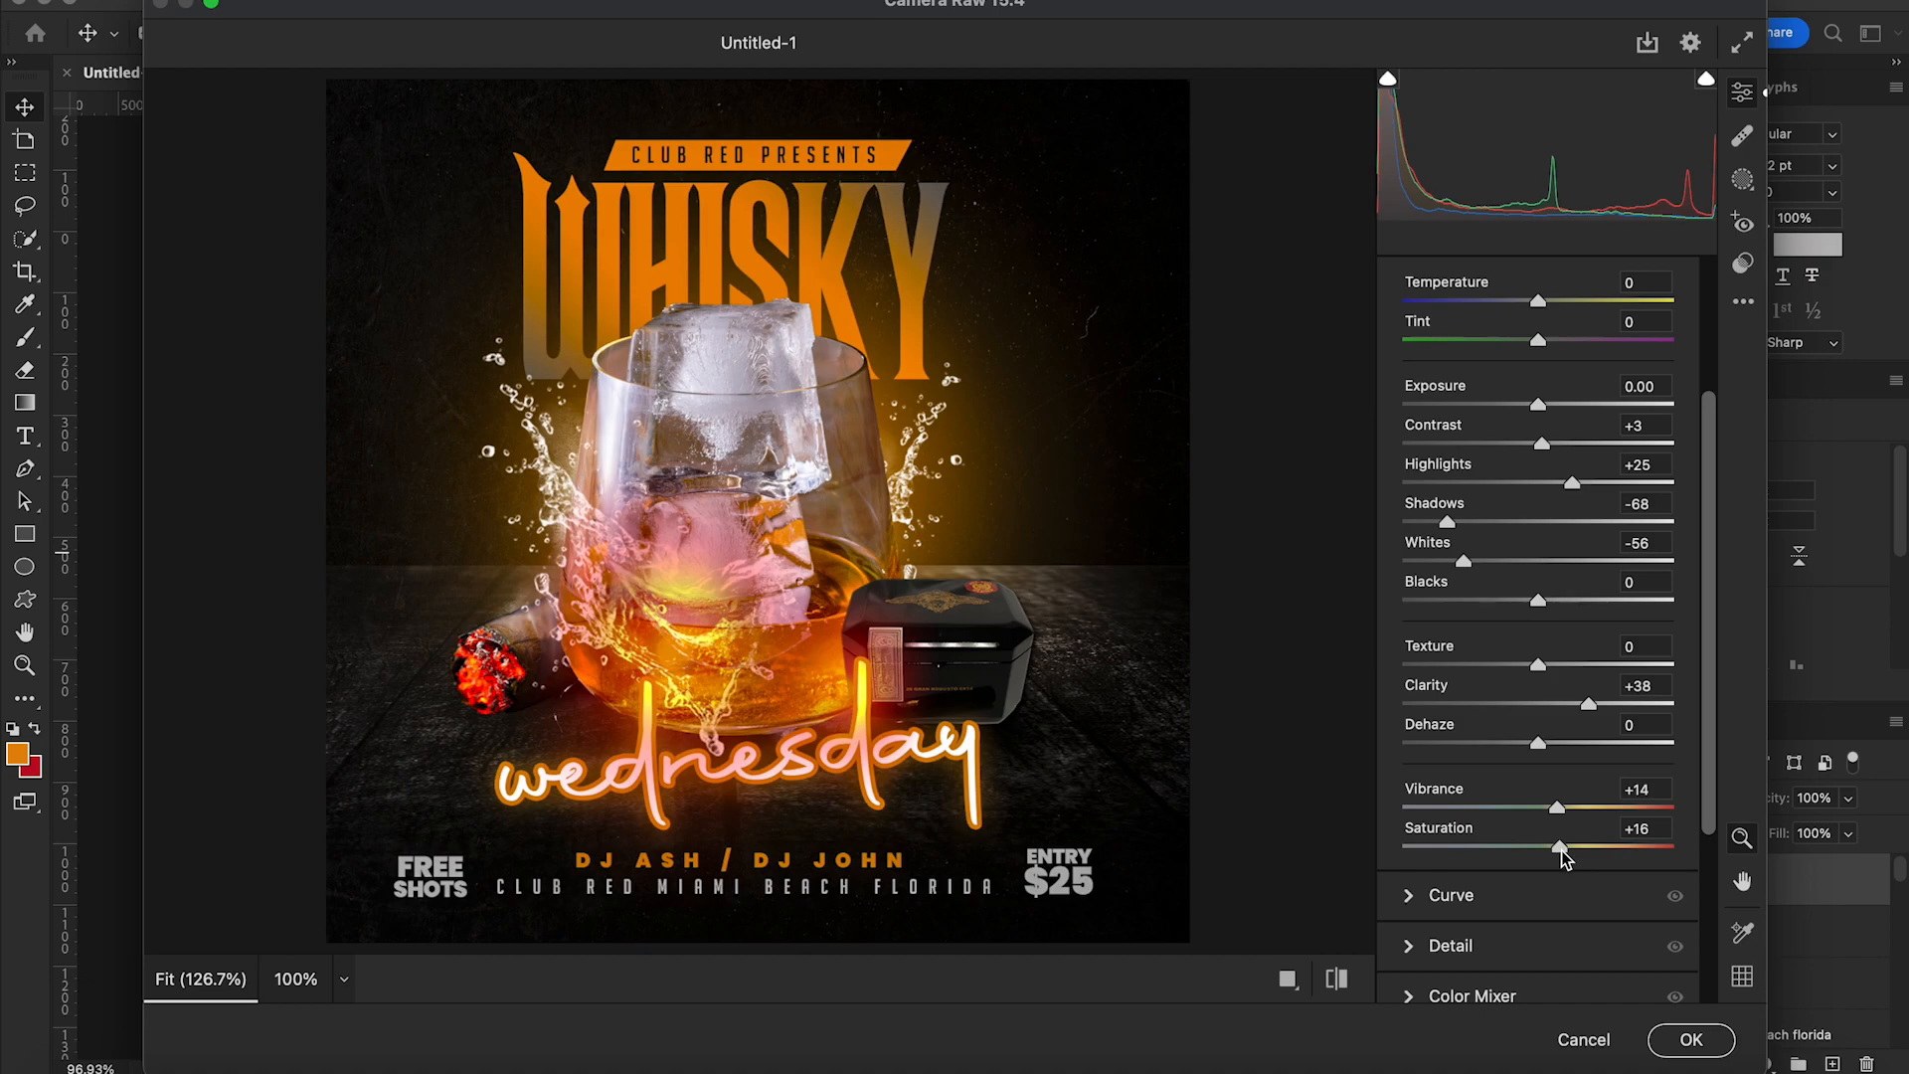
Tint the midtones slightly cyan in Color Grading, at about hue 184 and saturation 18
{"action": "scroll", "coordinate": [1573, 915], "scroll_direction": "down", "scroll_amount": 5}
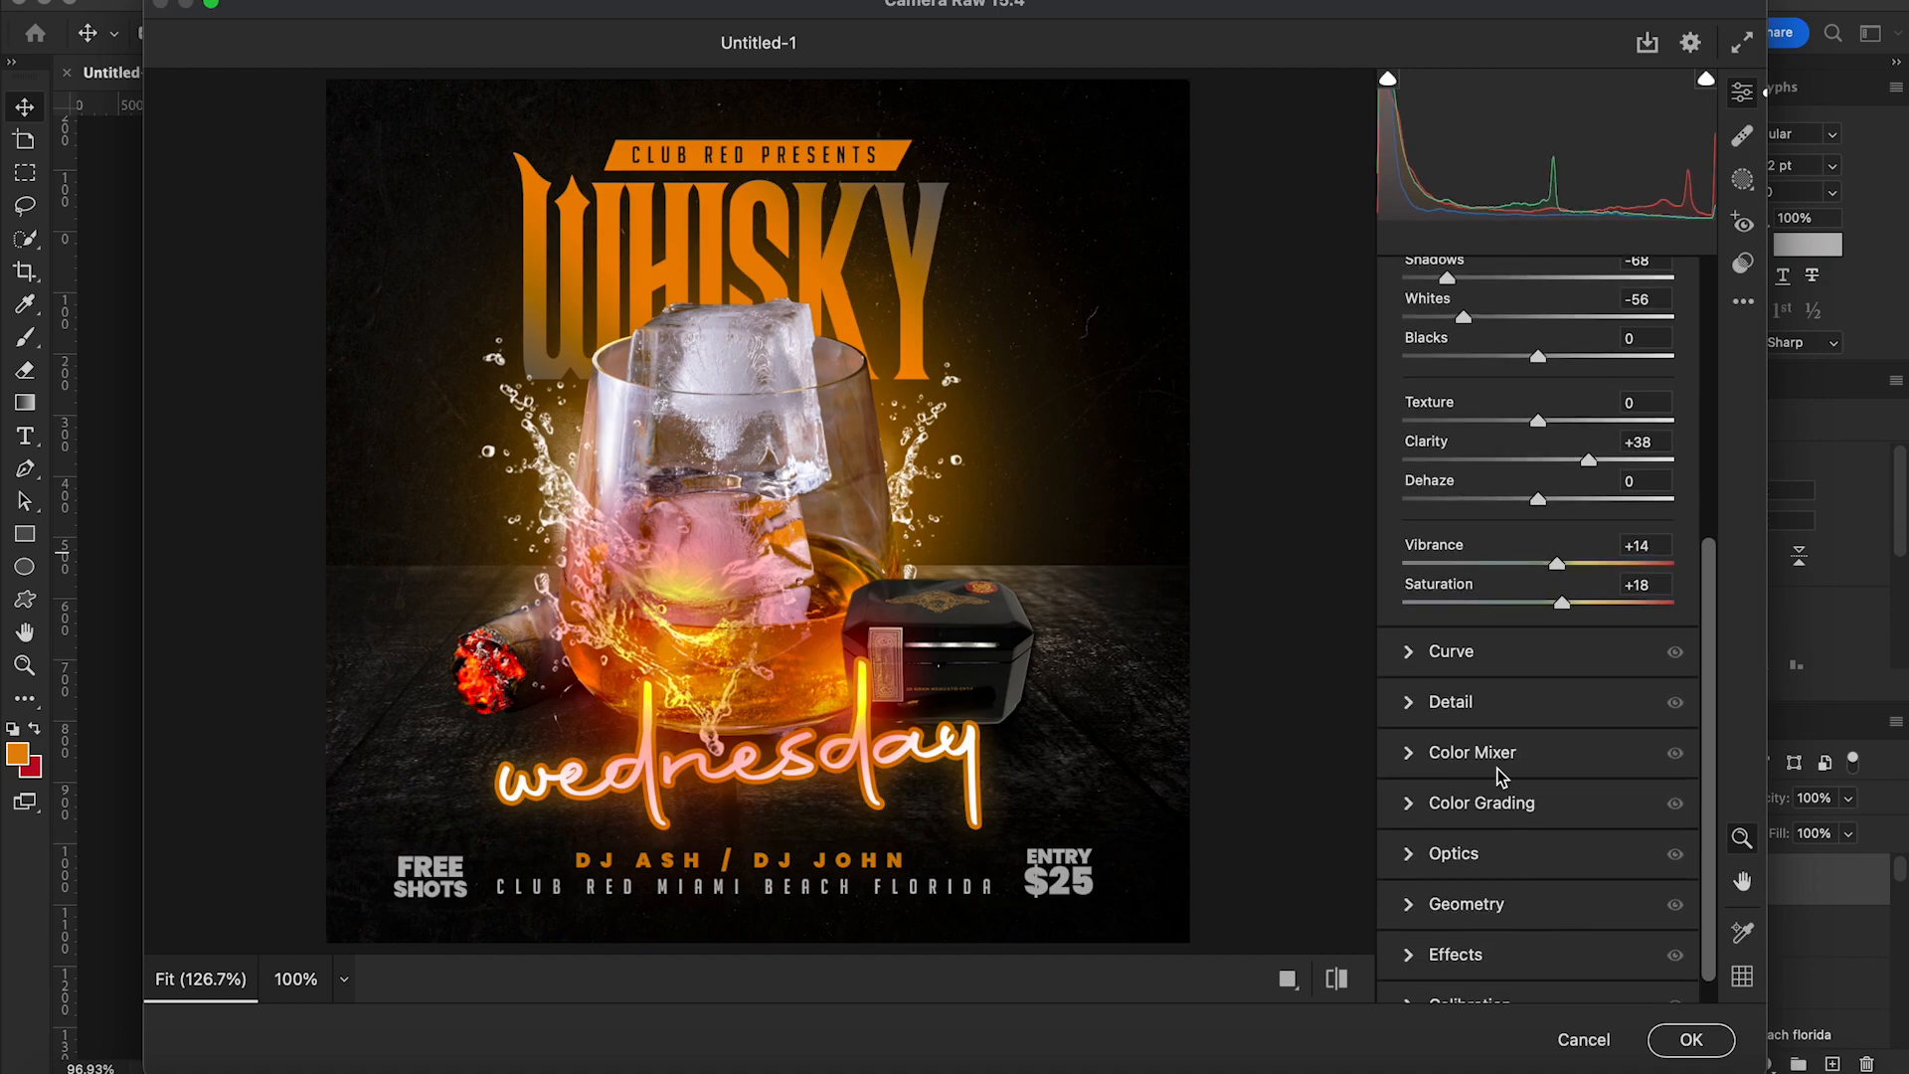
{"action": "left_click", "coordinate": [1410, 804]}
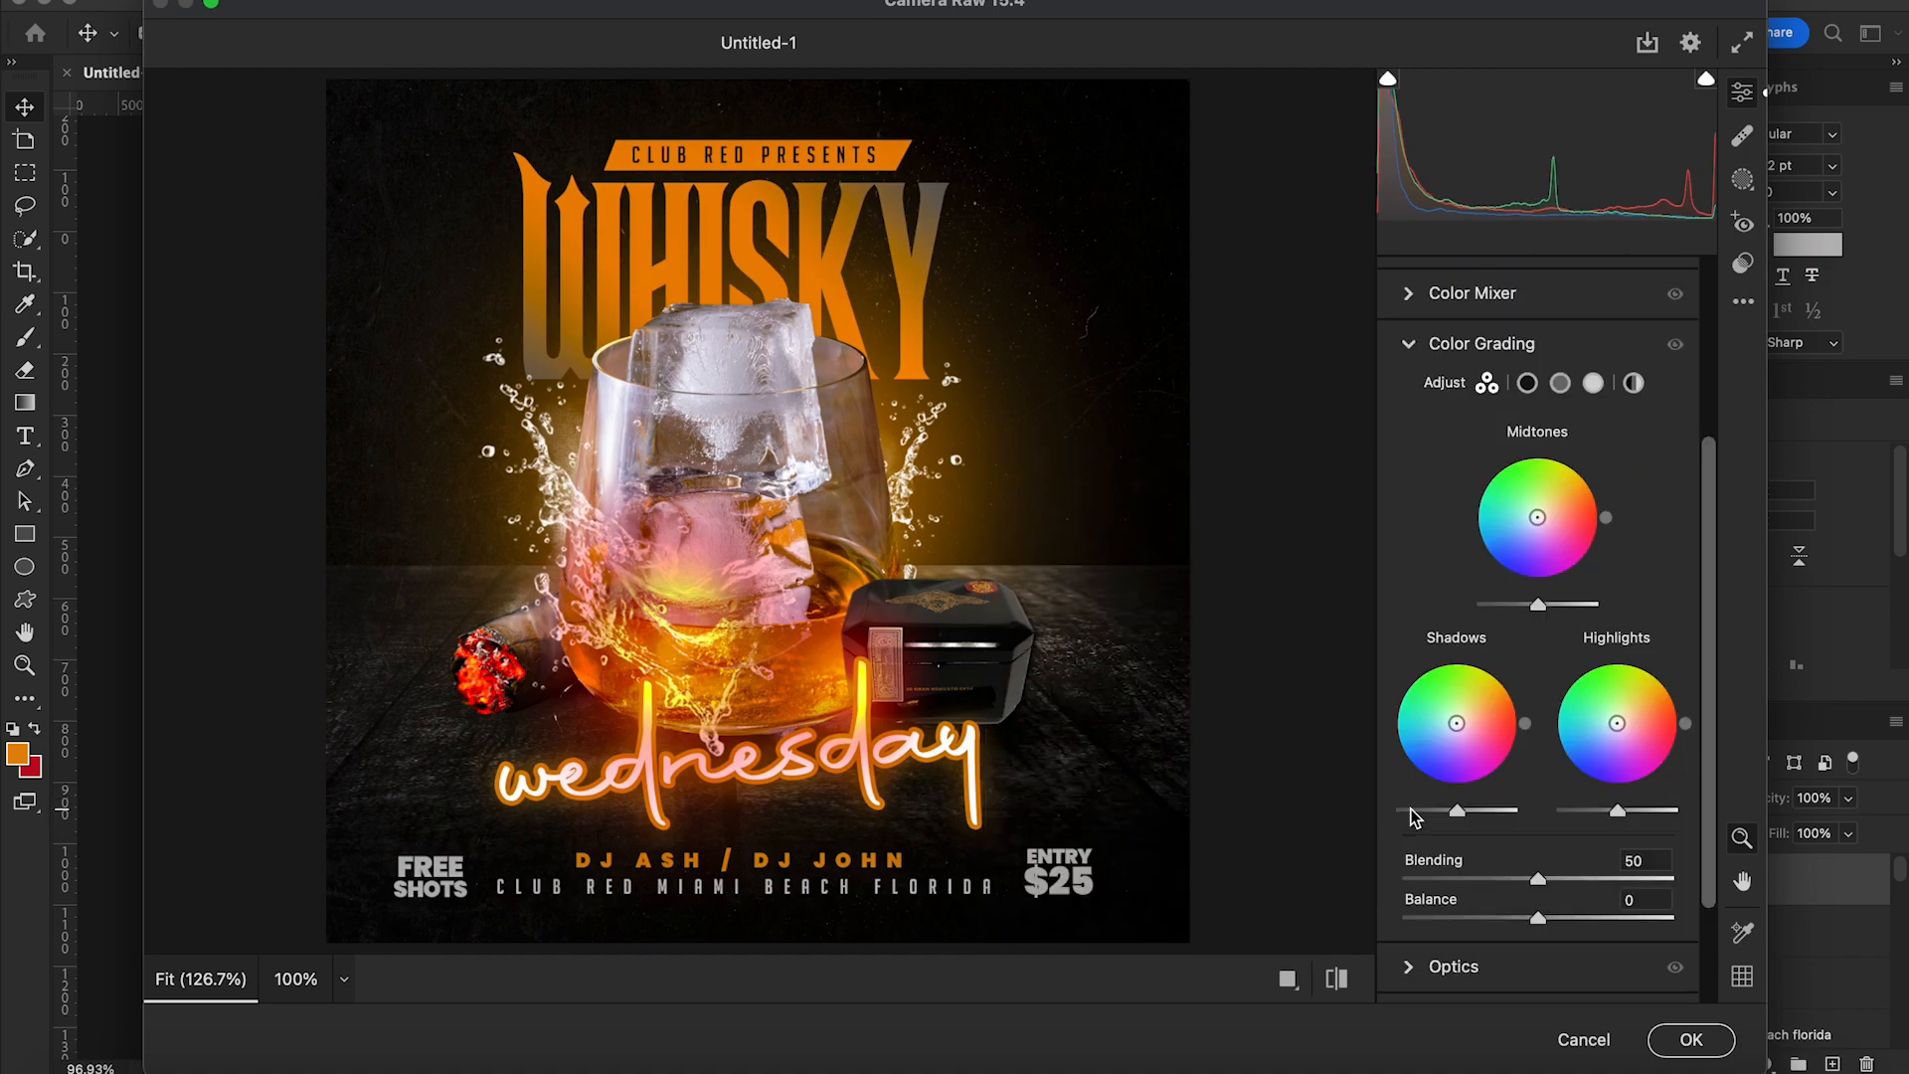
{"action": "left_click_drag", "start_coordinate": [1537, 517], "coordinate": [1527, 518]}
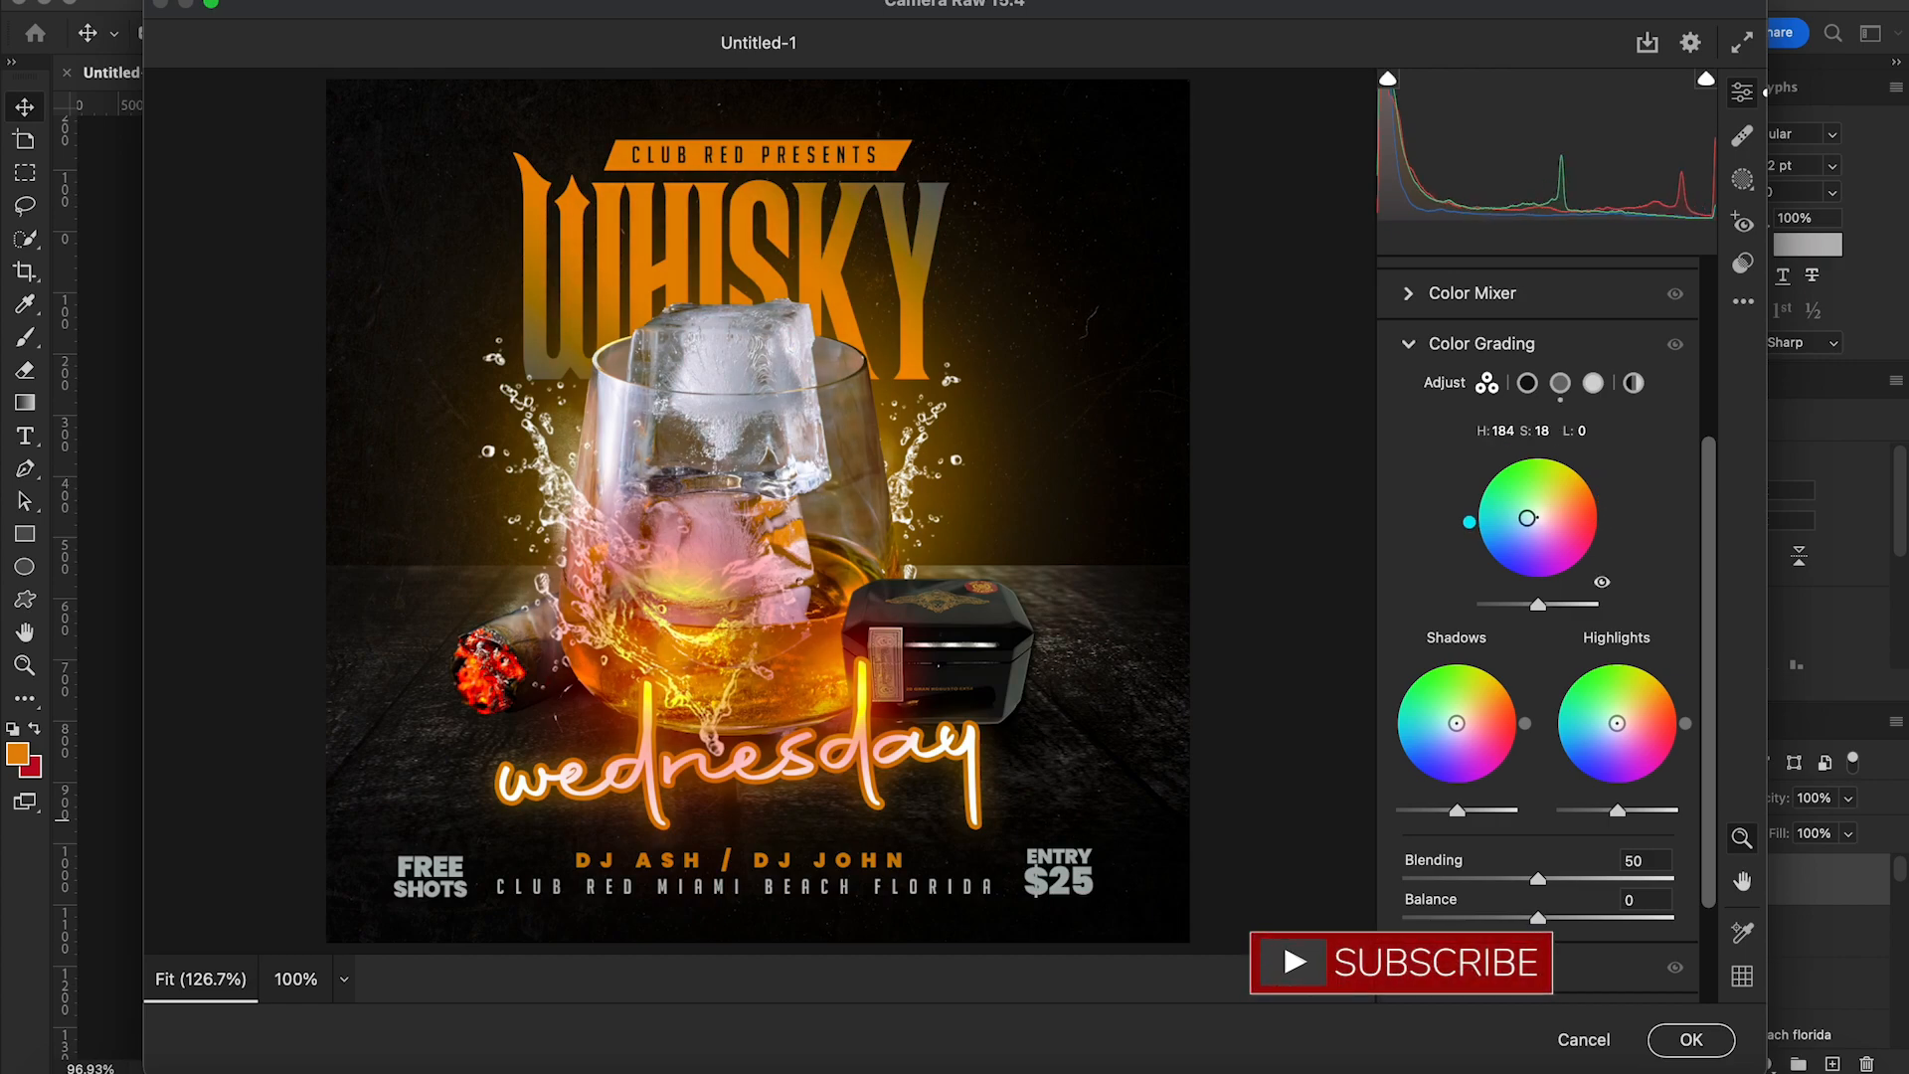
Darken the poster's edges with an Optics vignette of about -96 and apply the Camera Raw adjustments
{"action": "scroll", "coordinate": [1541, 754], "scroll_direction": "down", "scroll_amount": 3}
{"action": "left_click", "coordinate": [1412, 826]}
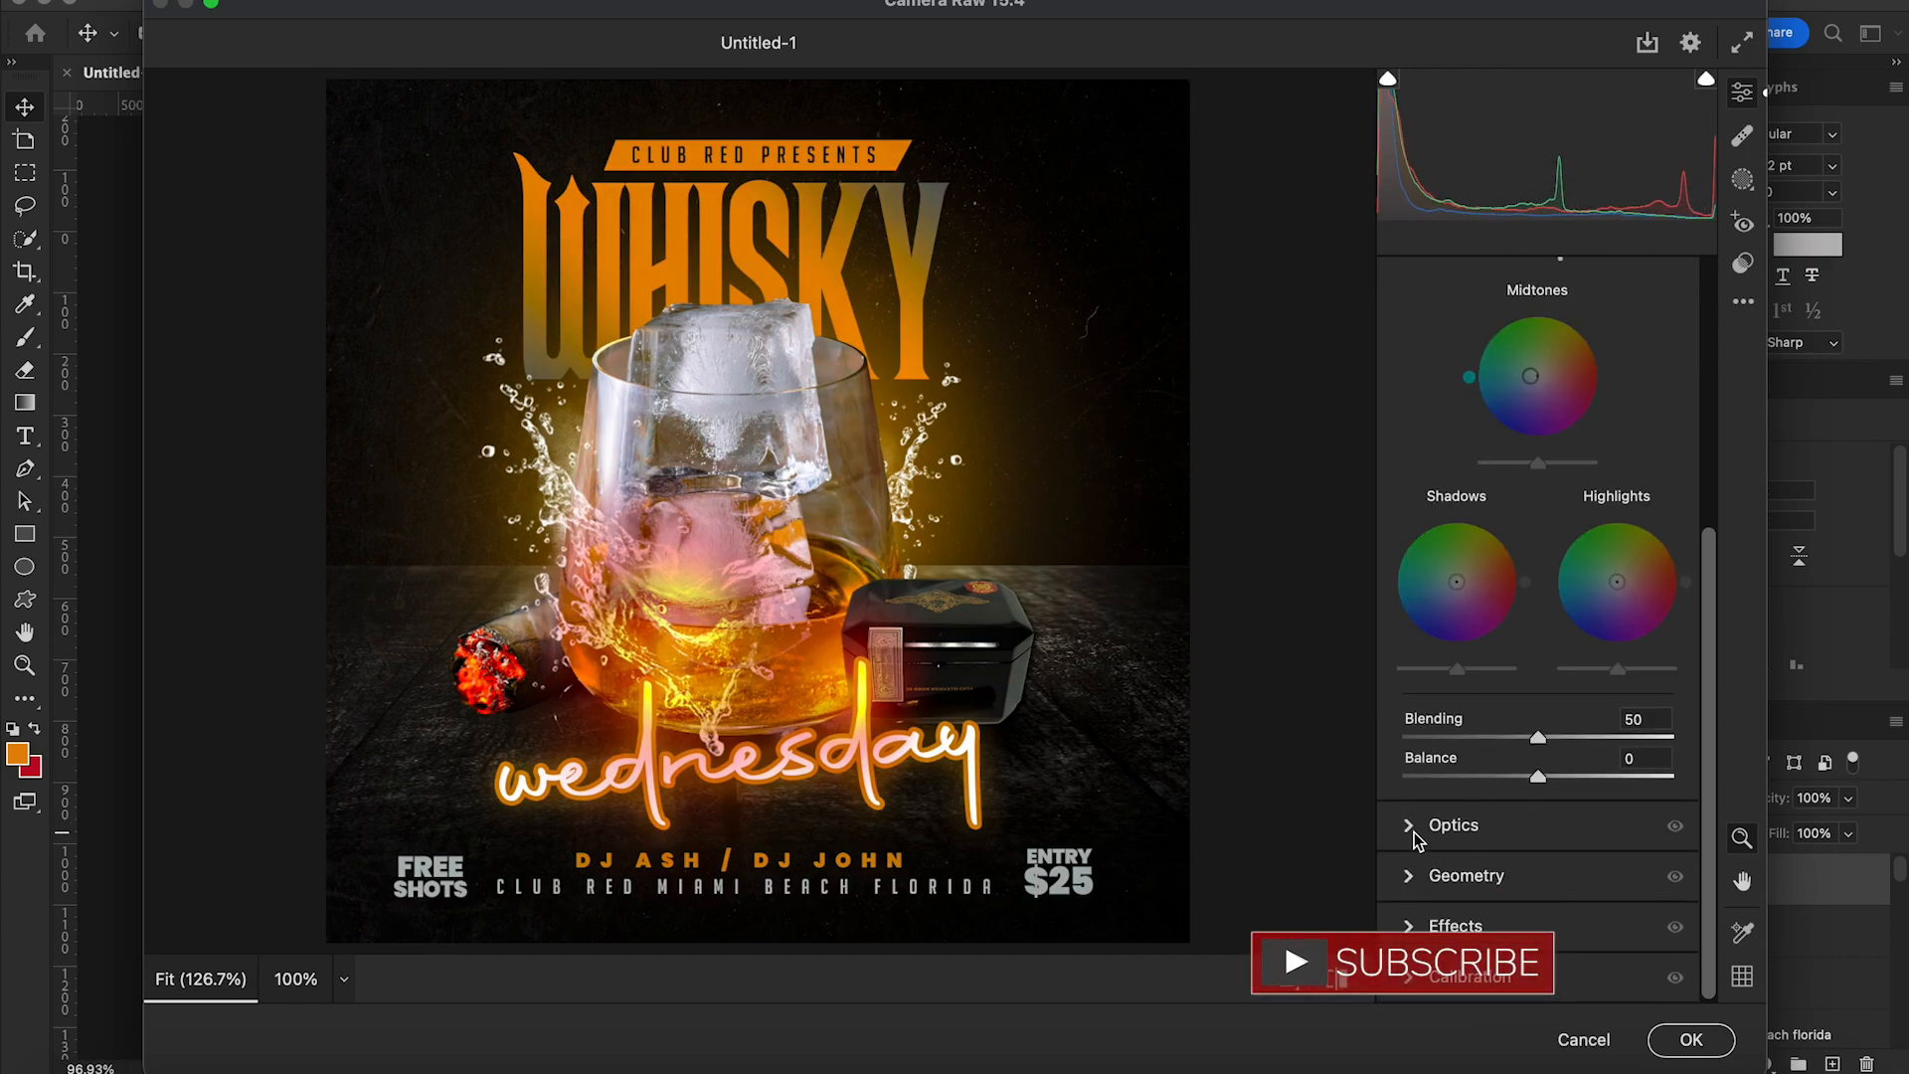
{"action": "left_click_drag", "start_coordinate": [1538, 762], "coordinate": [1411, 762]}
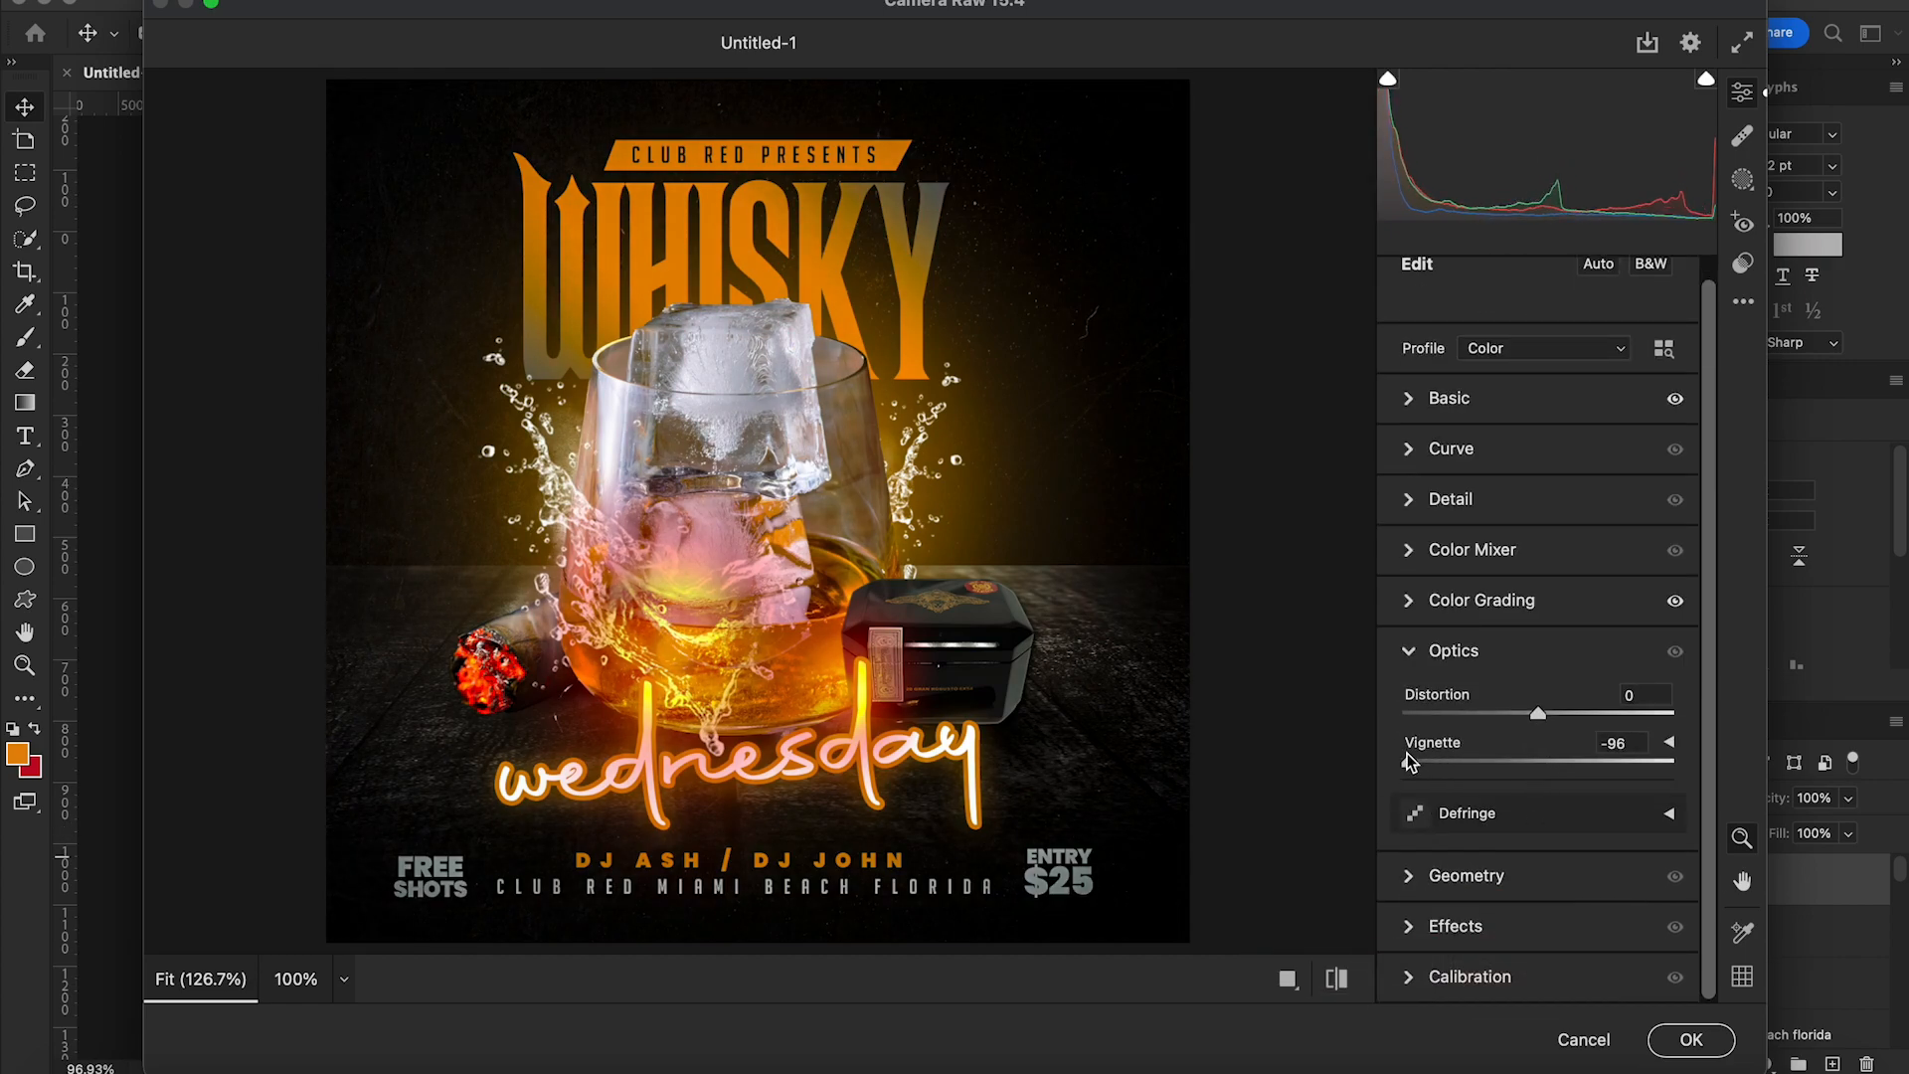
{"action": "left_click", "coordinate": [1689, 1040]}
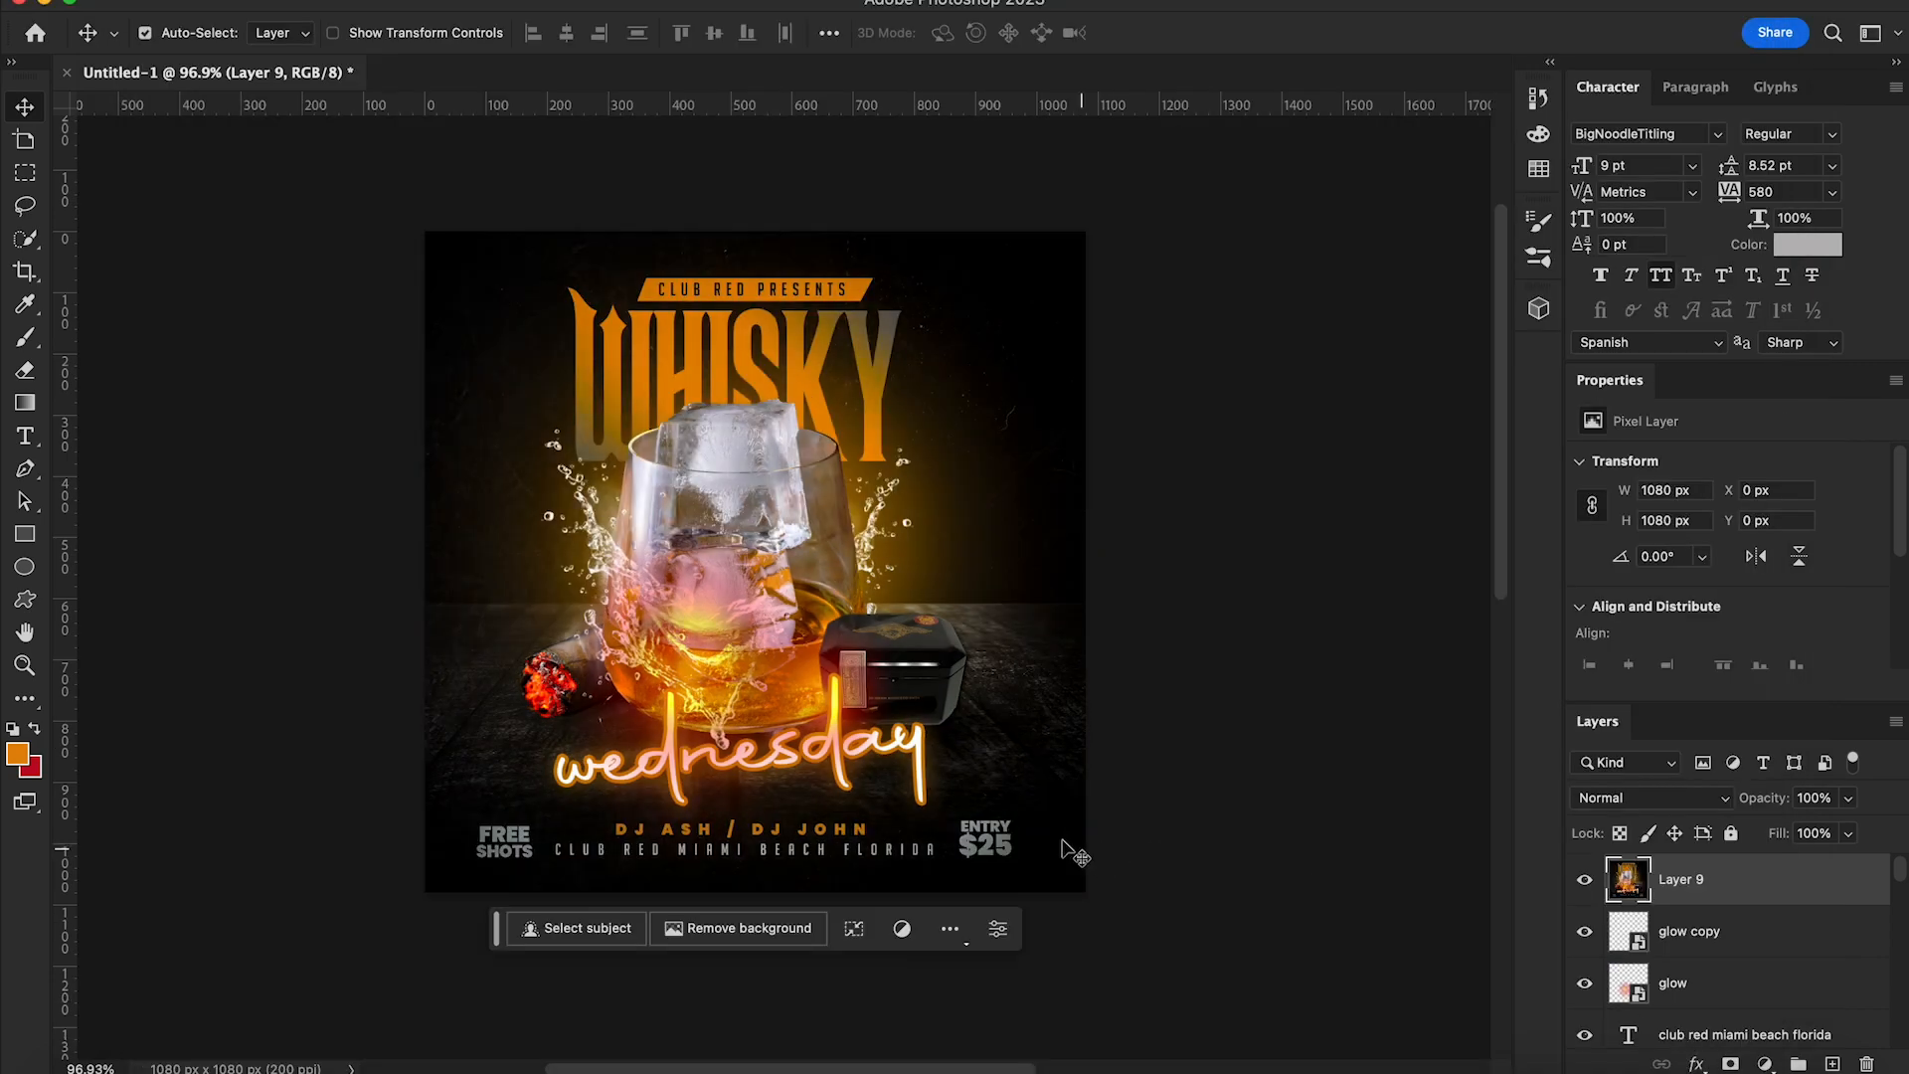
{"action": "scroll", "coordinate": [797, 684], "scroll_direction": "up", "scroll_amount": 3}
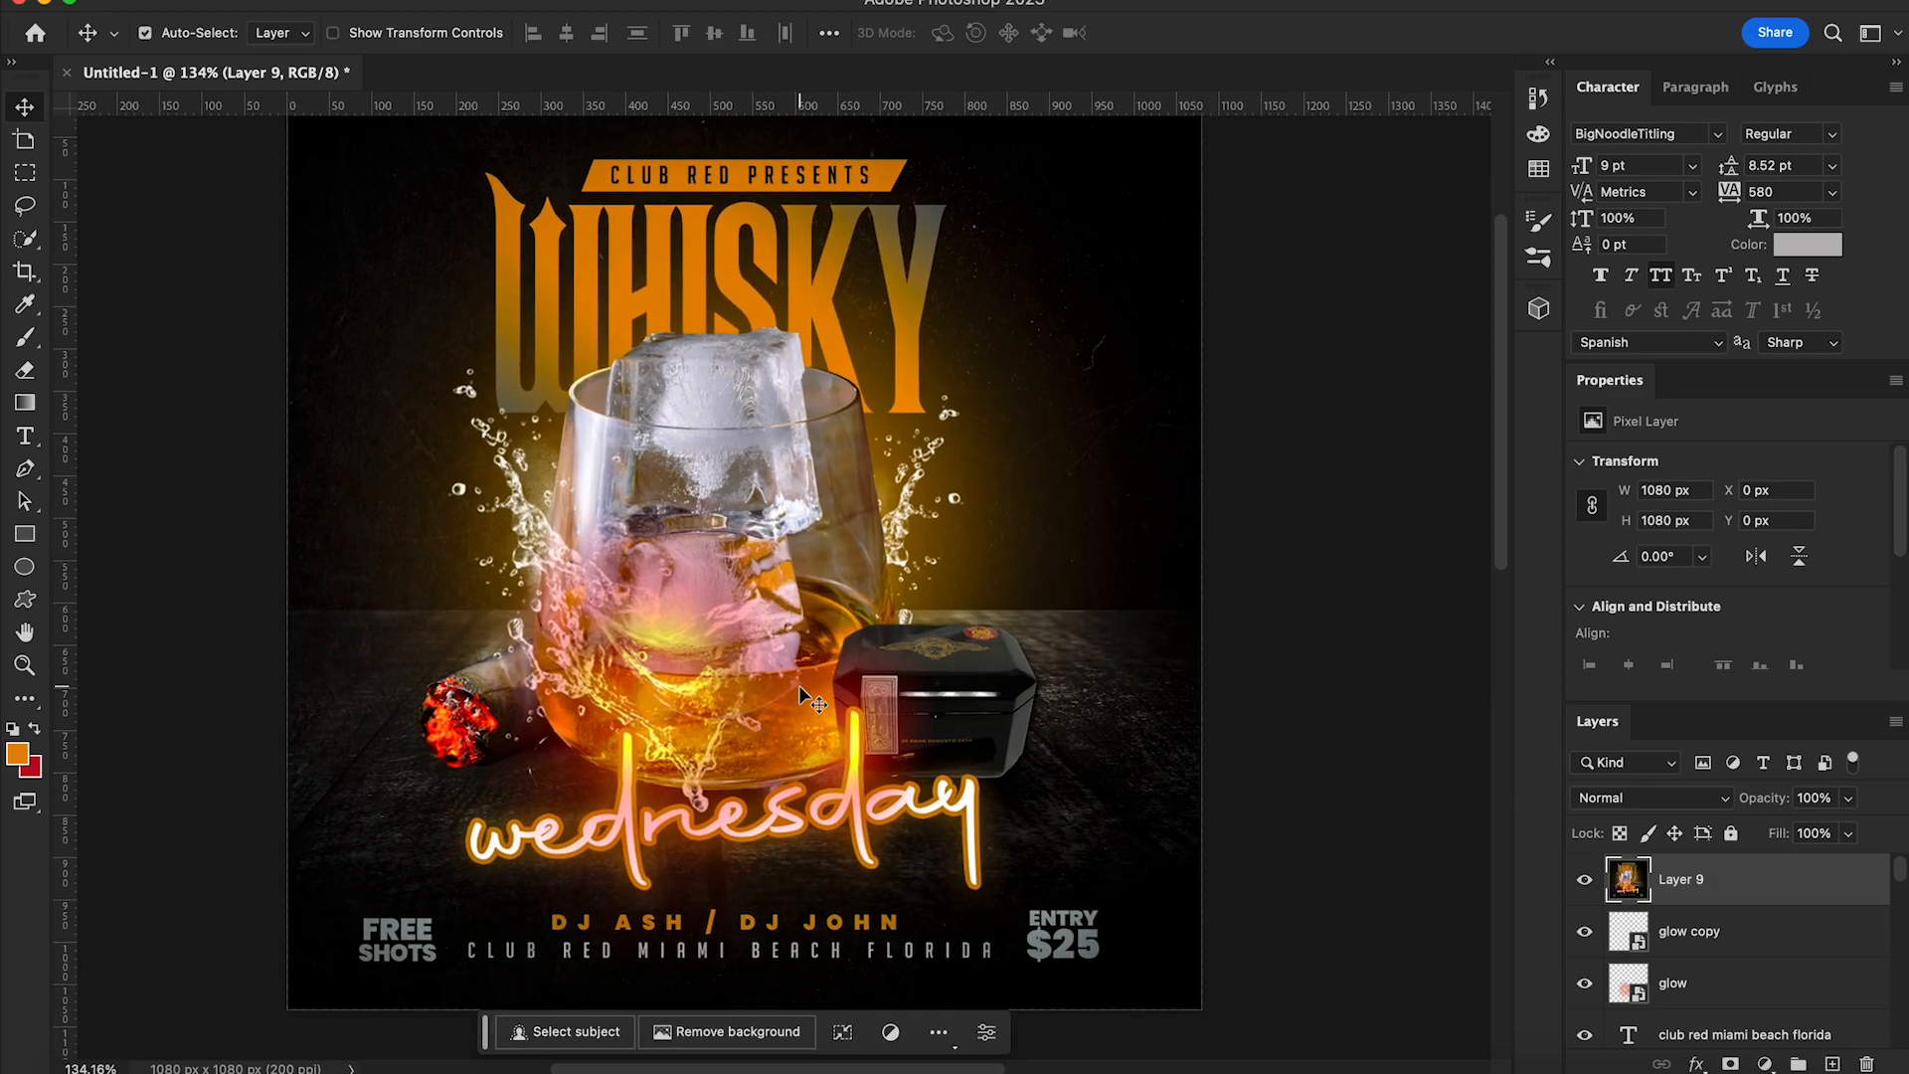
{"action": "scroll", "coordinate": [797, 684], "scroll_direction": "down", "scroll_amount": 2}
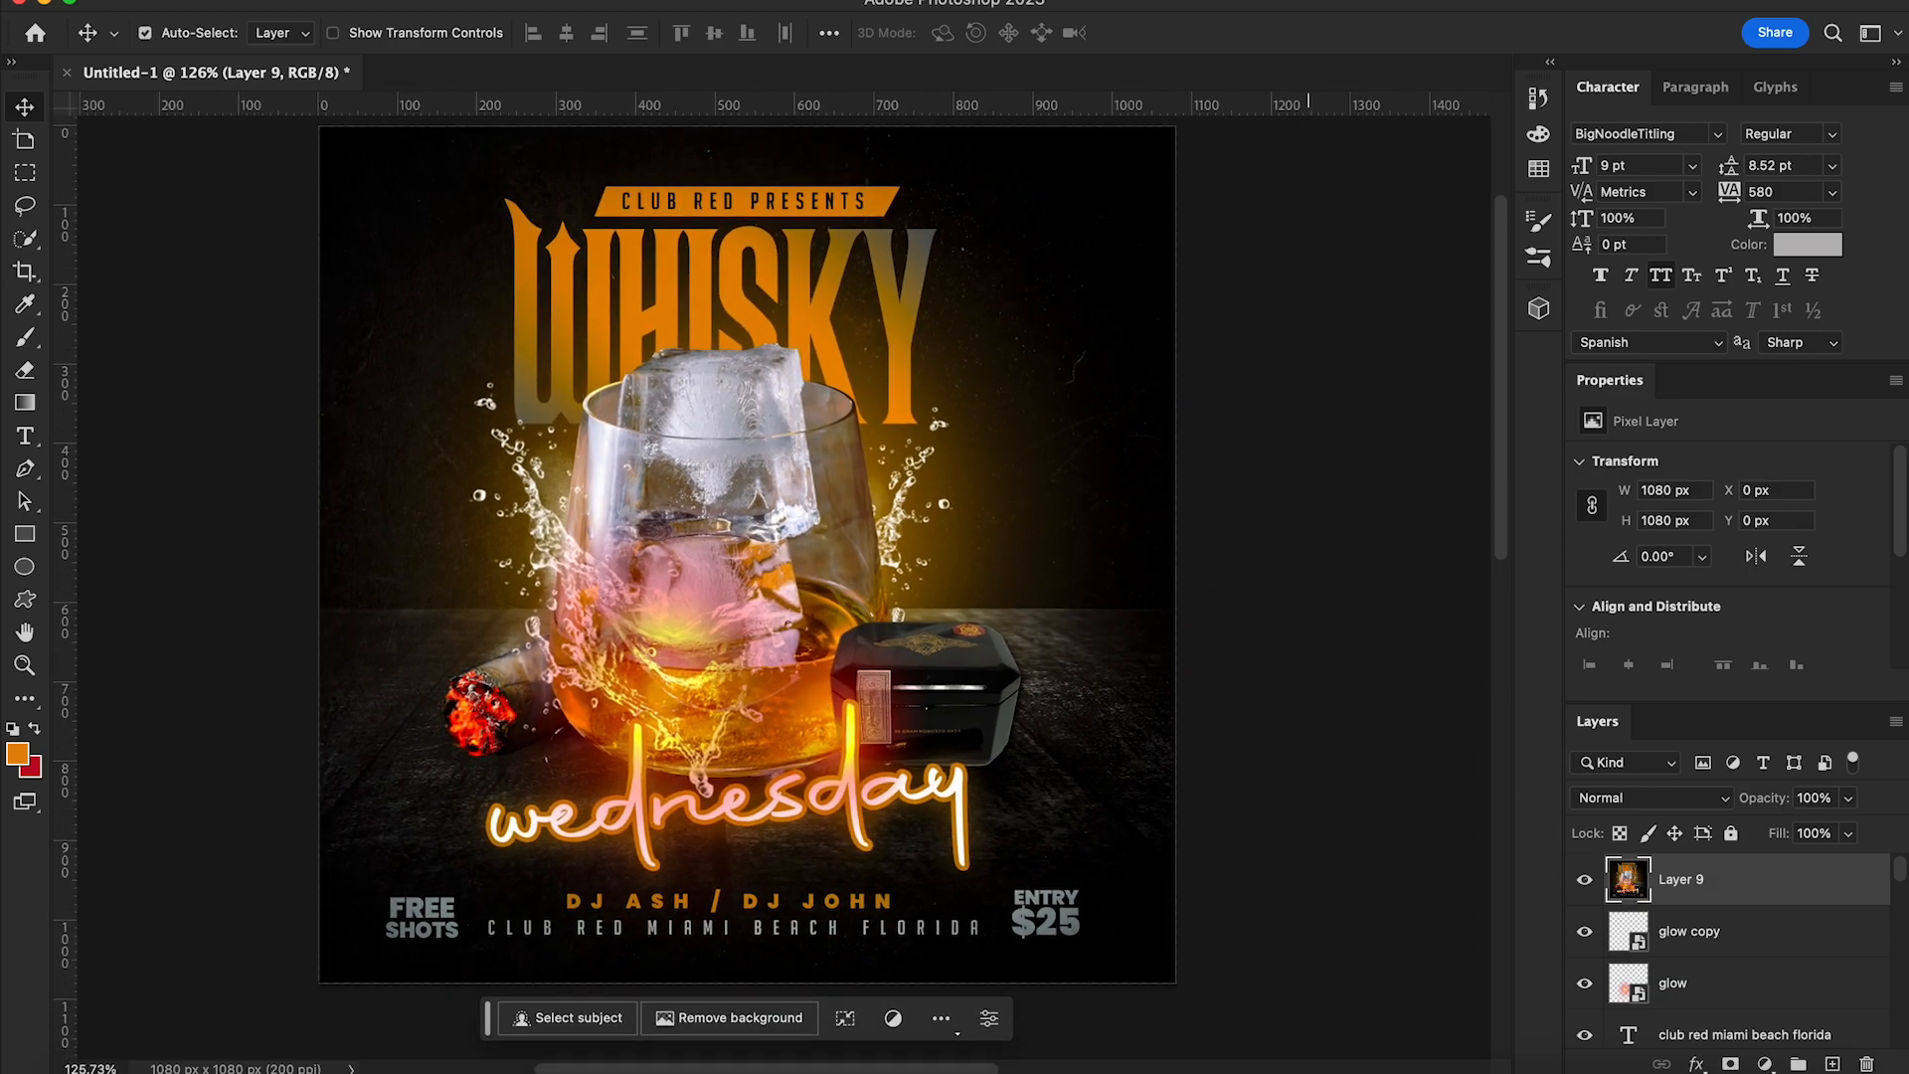